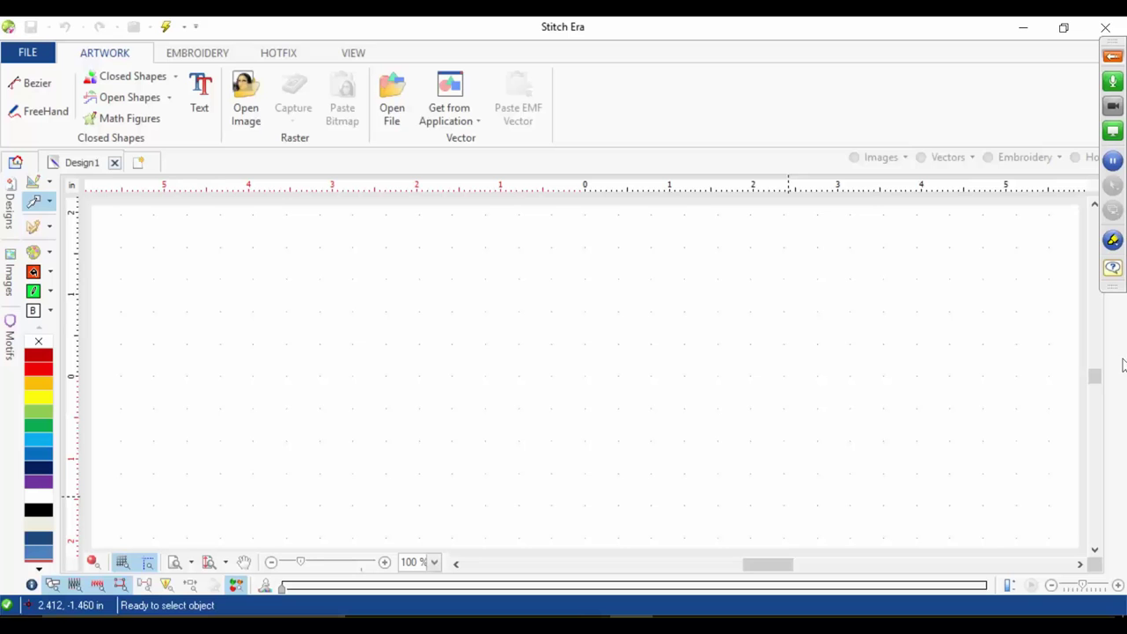
Step: Open the webinar's Questions pane and delete the attendee's "Yes" entry from the list
left_click(1111, 268)
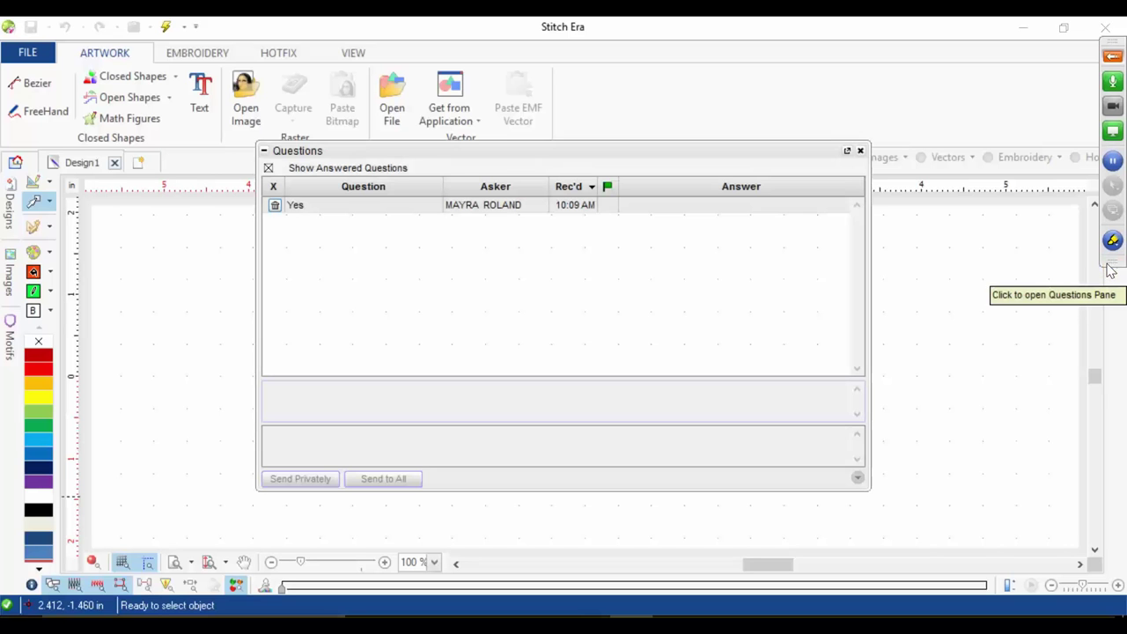
left_click(287, 209)
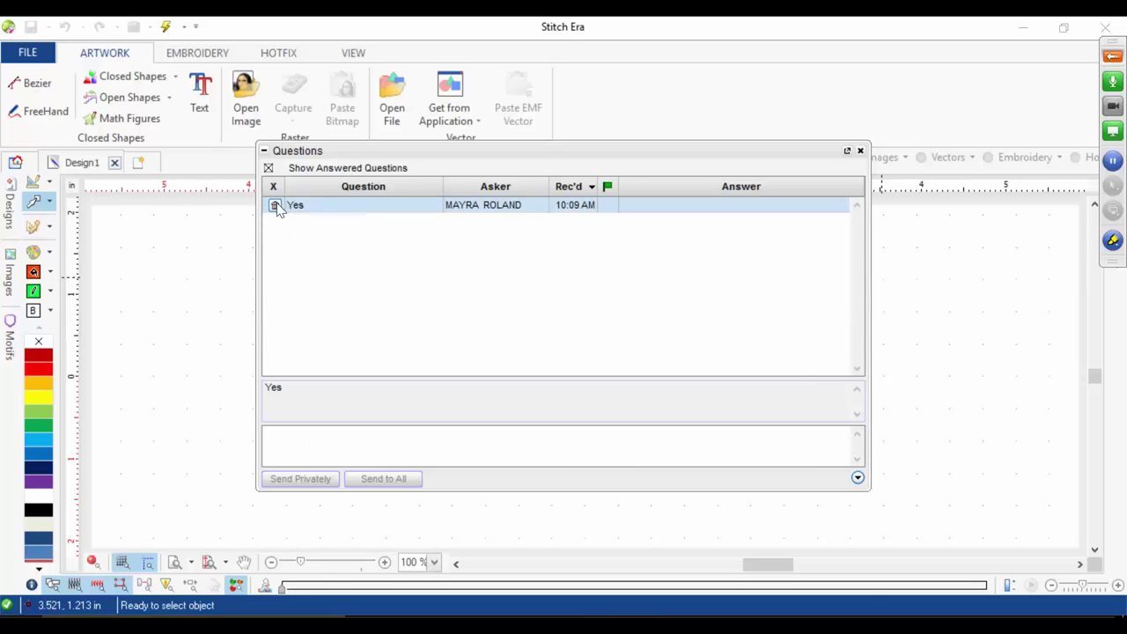
left_click(275, 206)
Step: Move the Questions window away from the middle of the canvas and switch to the web browser
left_click_drag(832, 157, 778, 565)
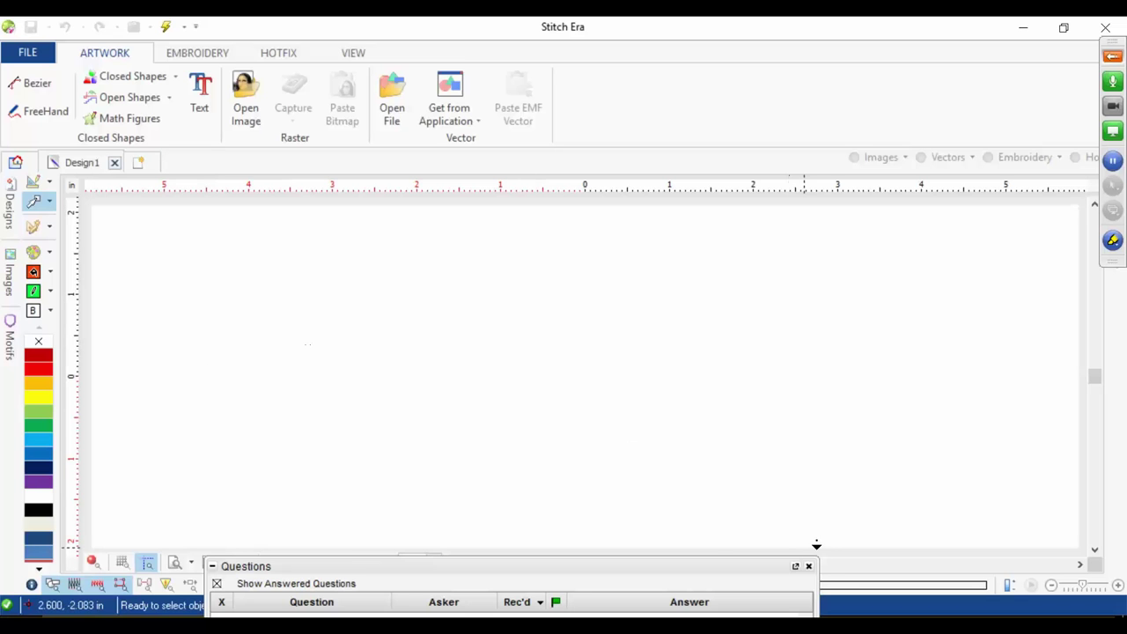
left_click_drag(711, 575, 913, 471)
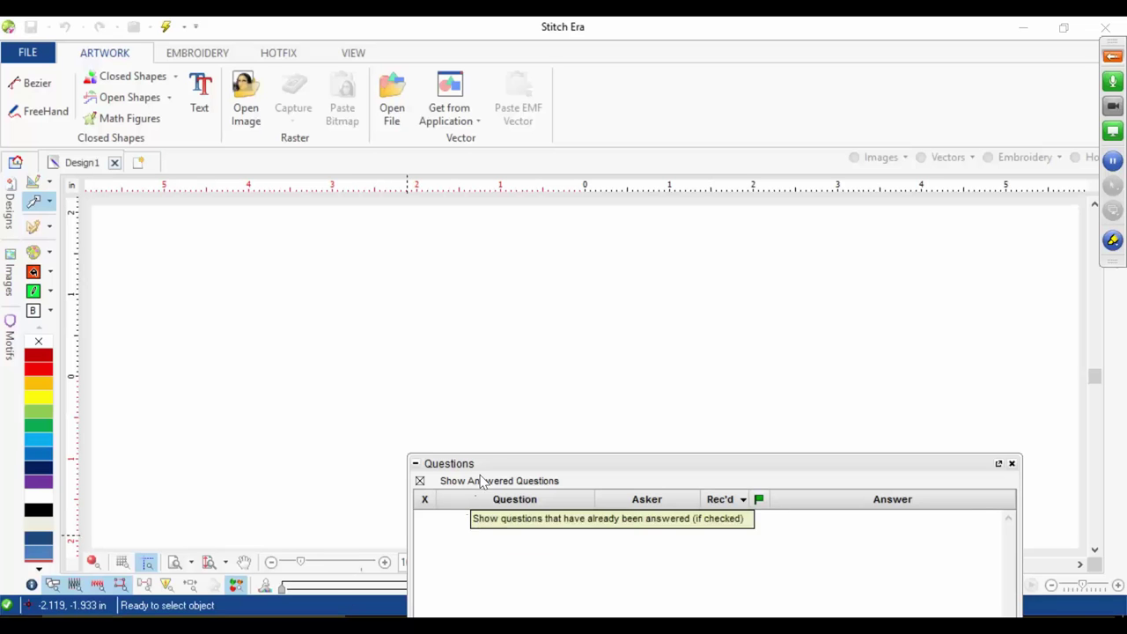
left_click_drag(490, 452, 141, 535)
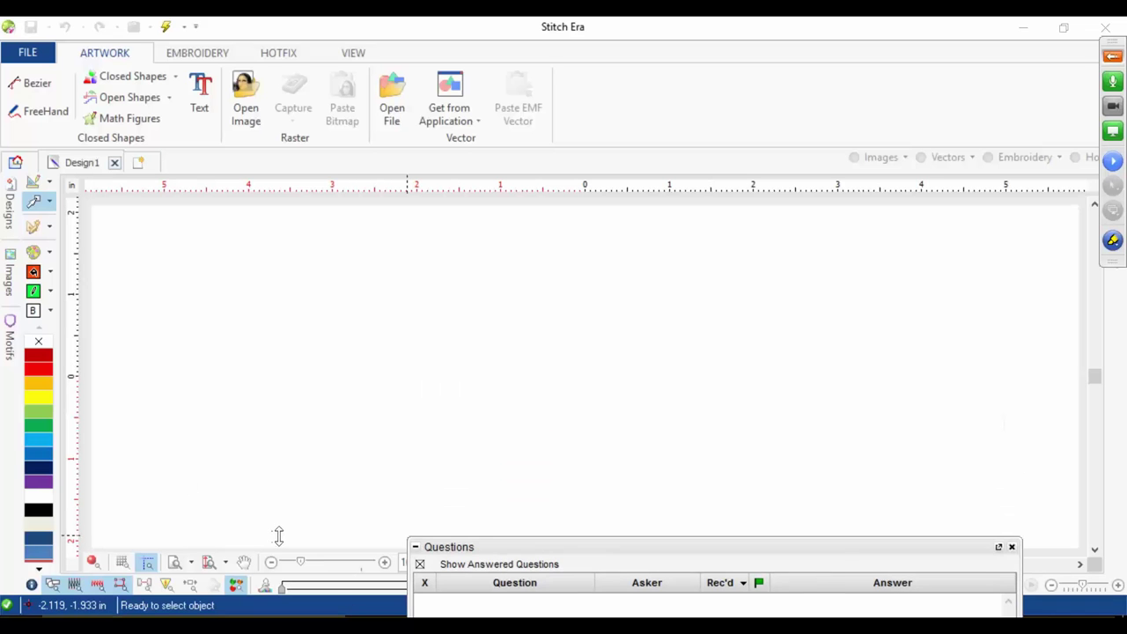
left_click_drag(539, 552, 41, 331)
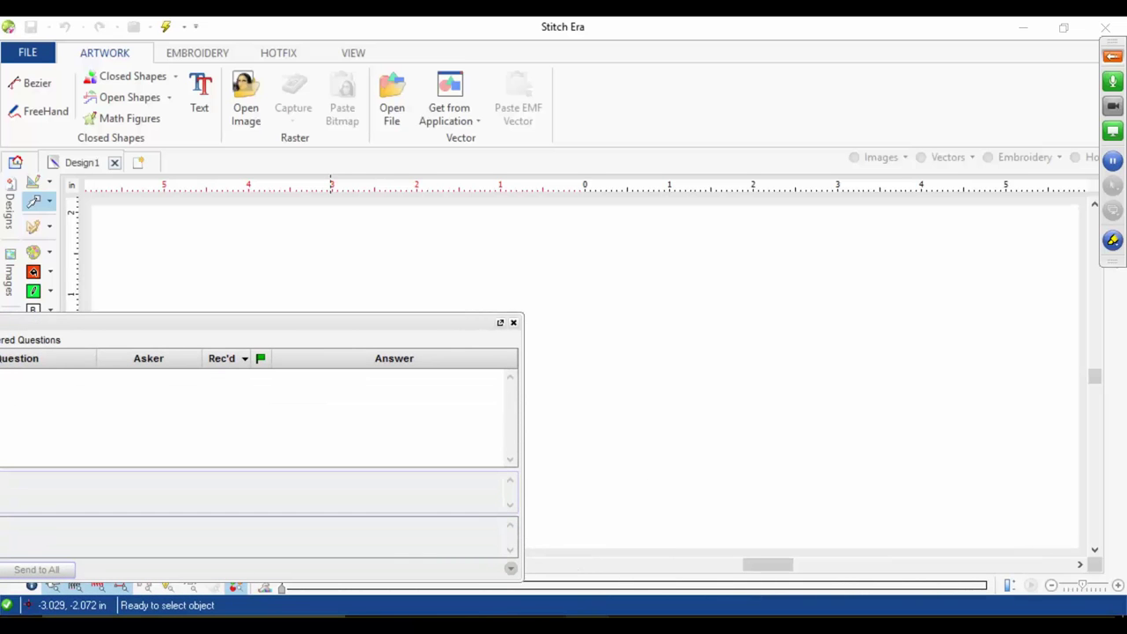
left_click(542, 616)
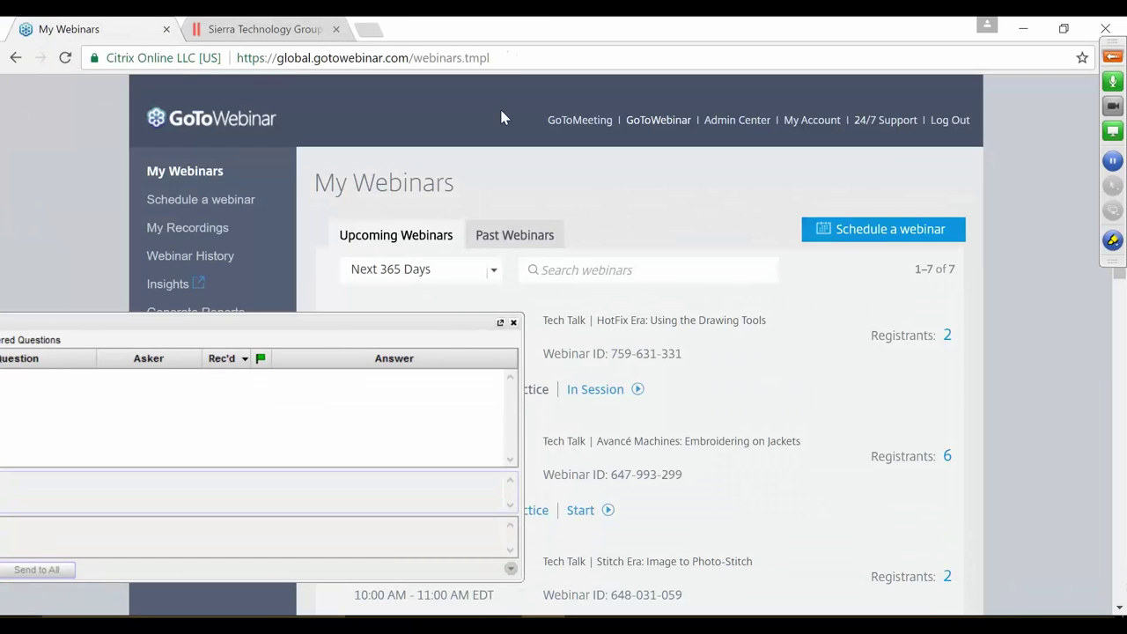
left_click(311, 58)
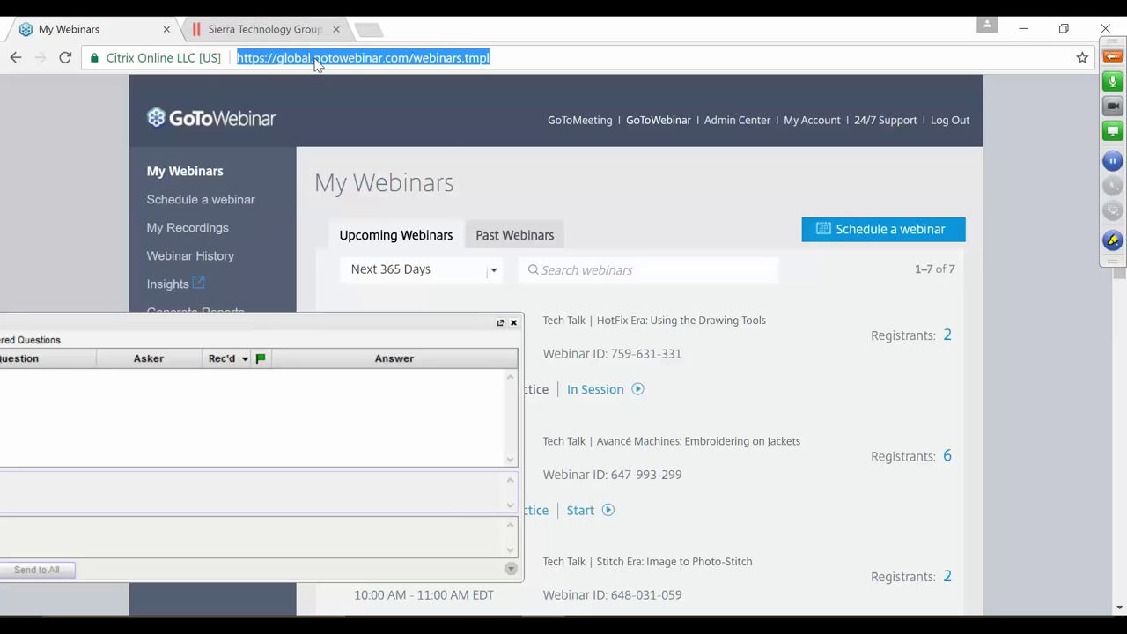
type("goggle")
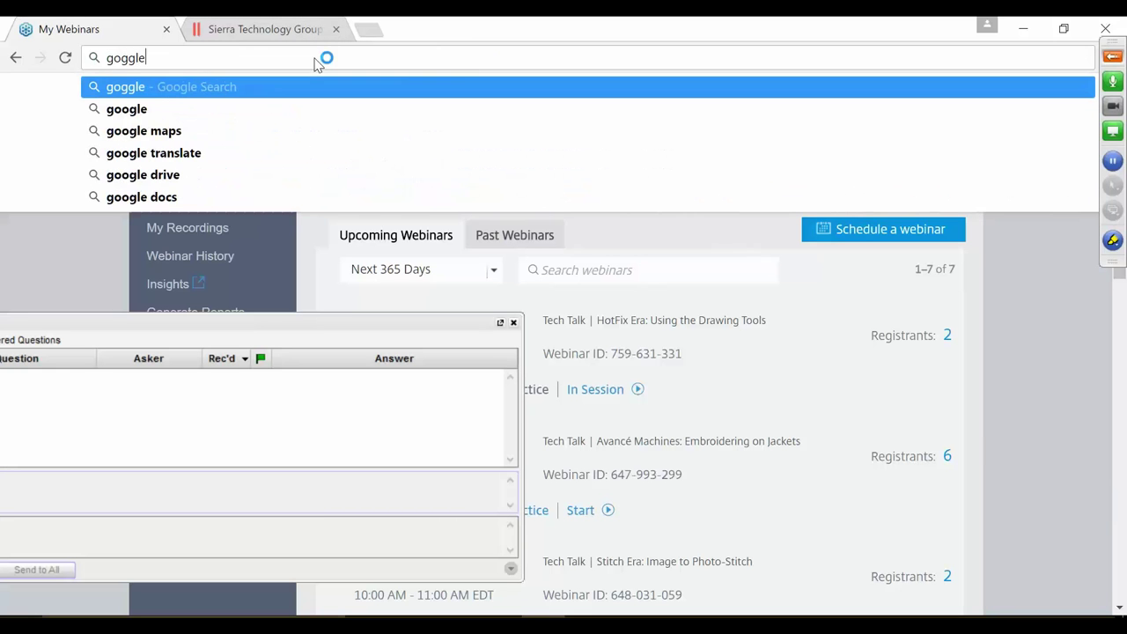
type(".com")
key("Return")
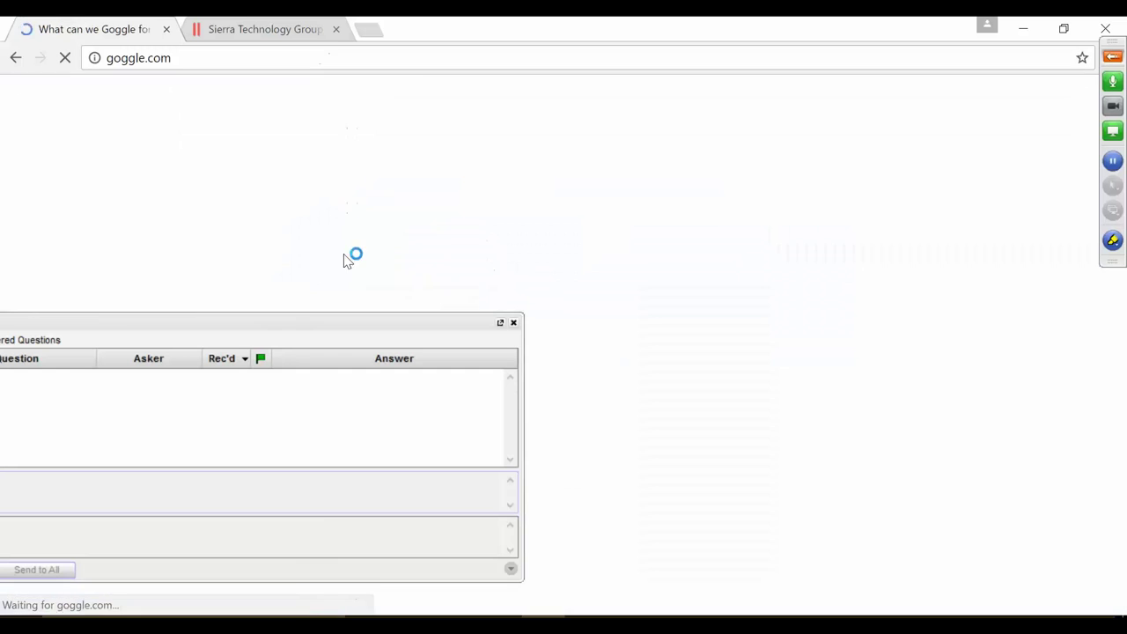
Step: Move the Questions window off the page and search Google Images for "logos clip art"
left_click_drag(357, 322, 727, 614)
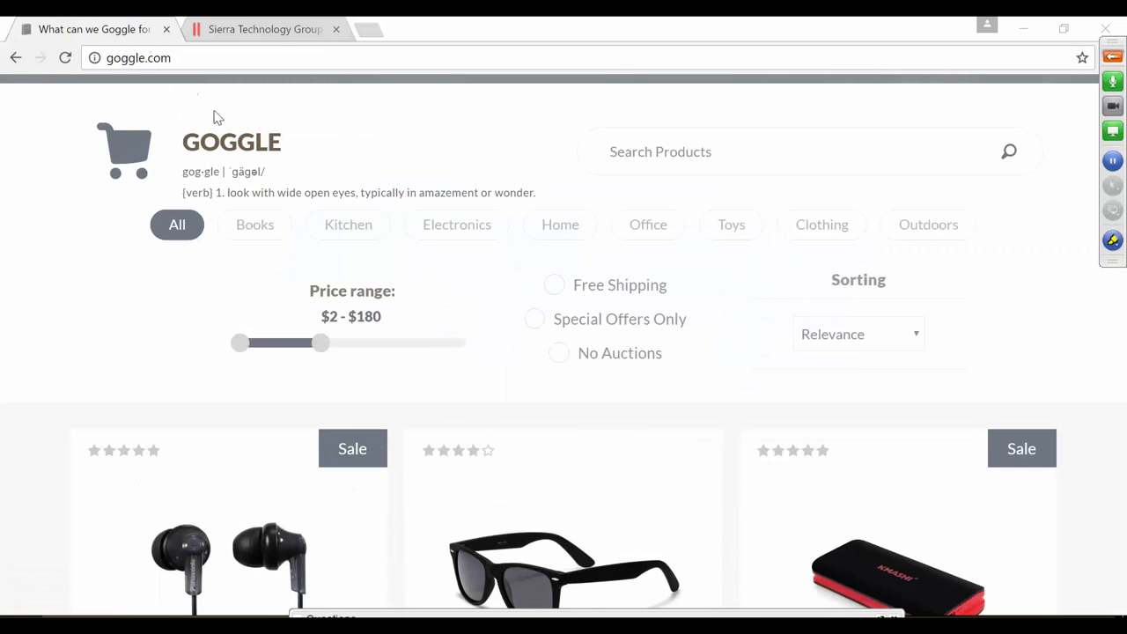
left_click(270, 53)
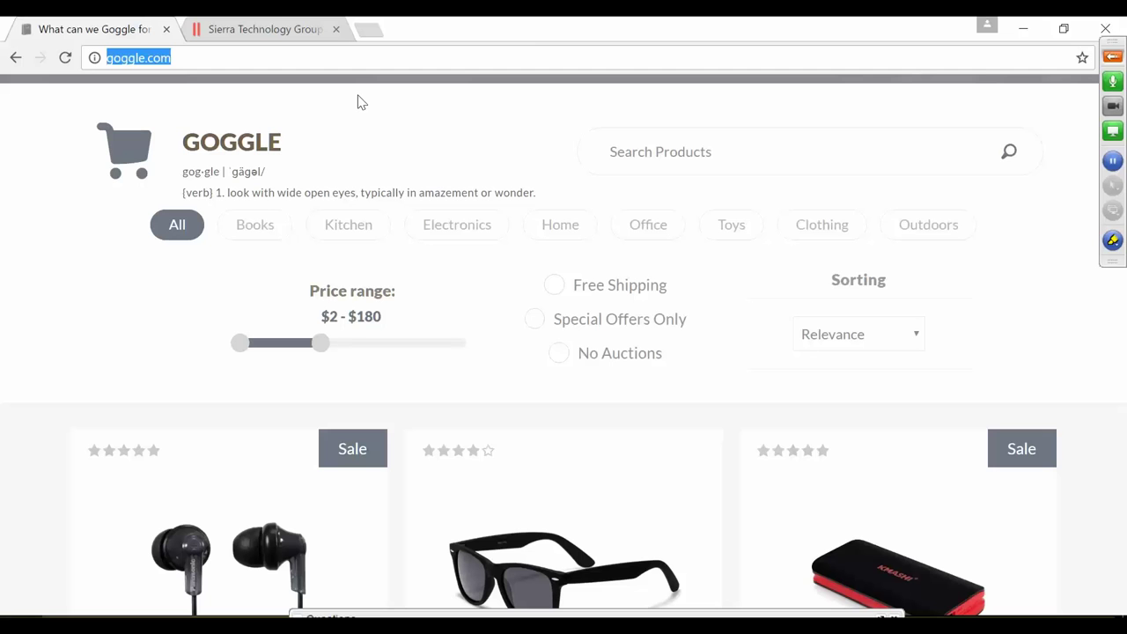
type("log")
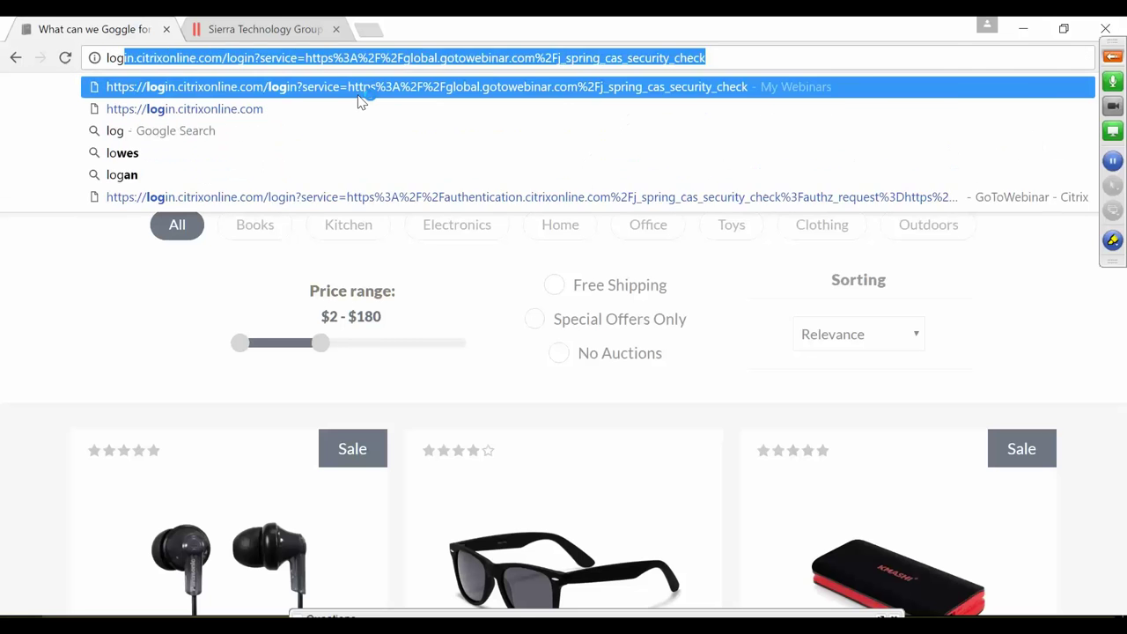
type("os clip art")
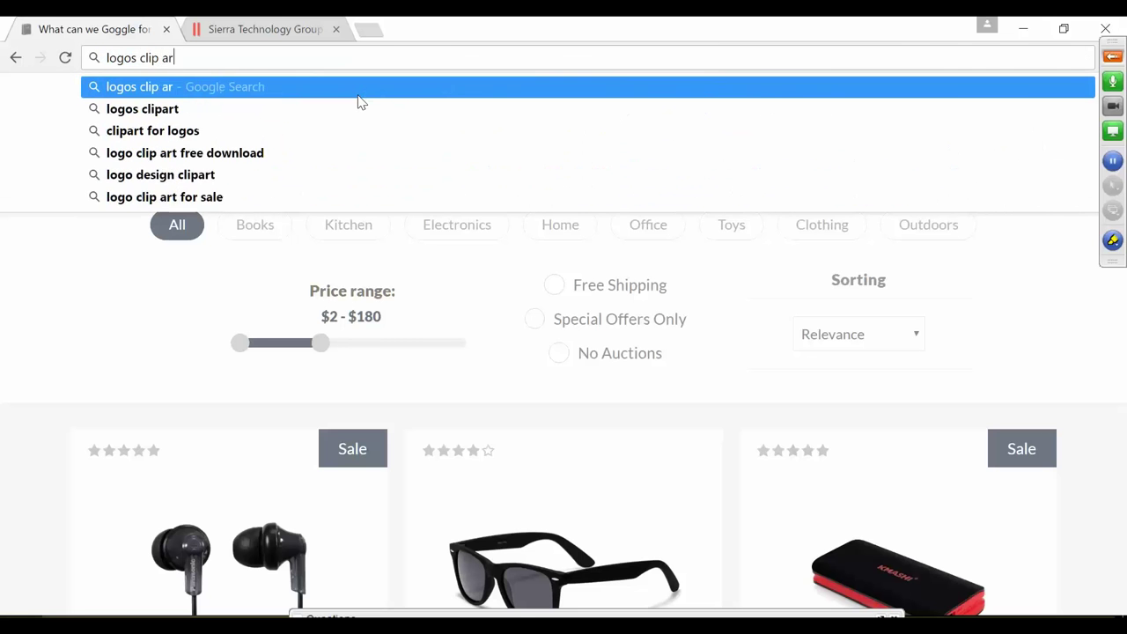
key("Return")
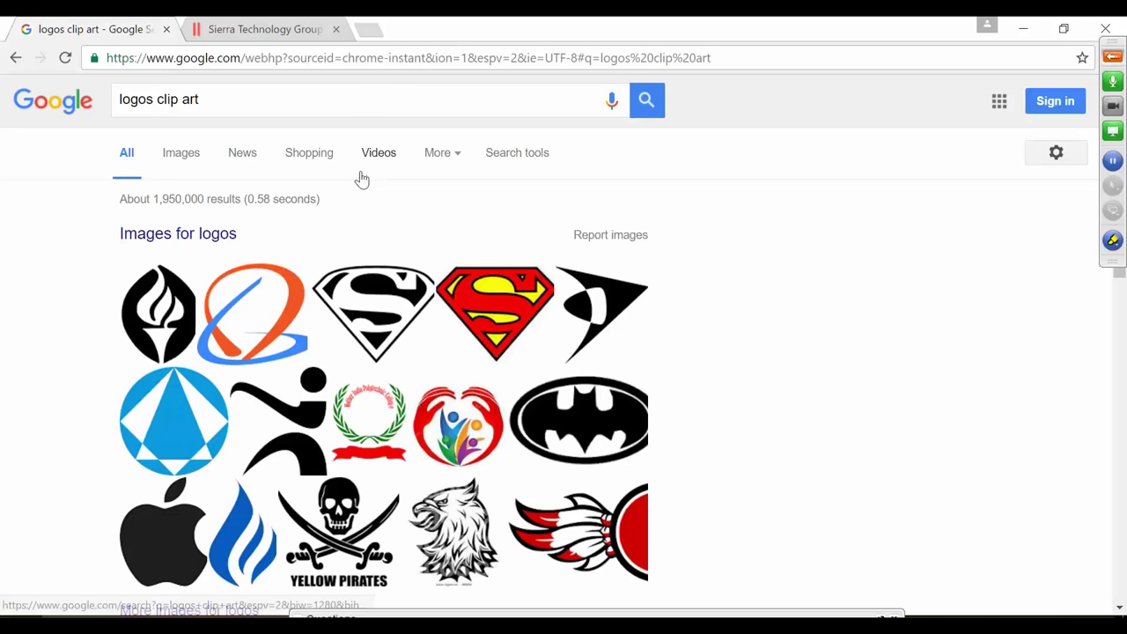
left_click(180, 155)
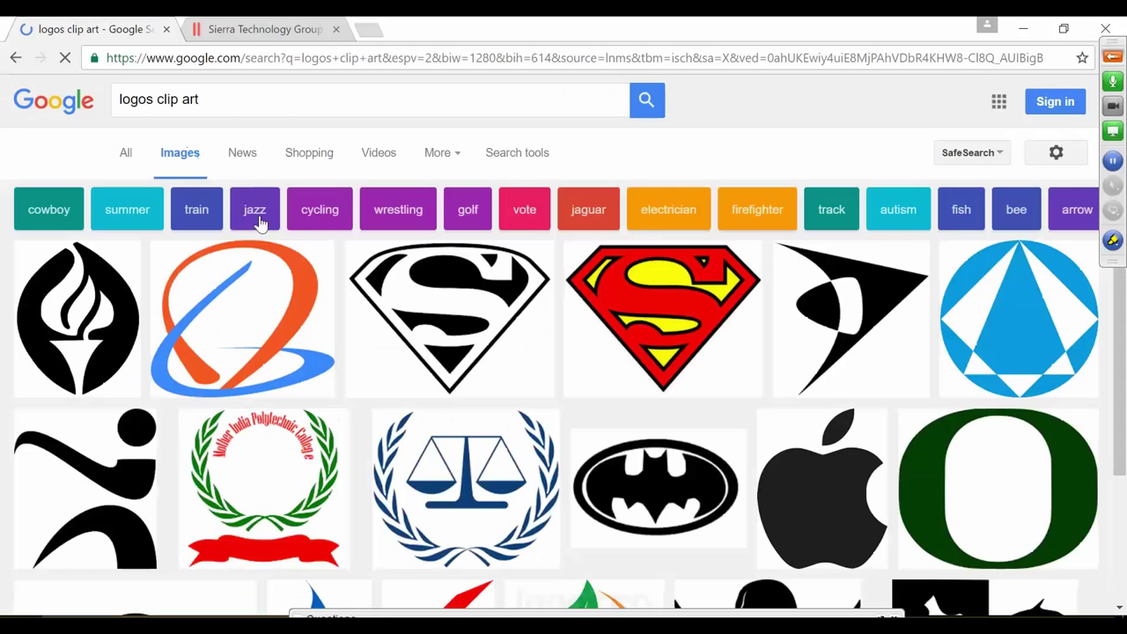
Step: Find the red ANZAC 1915-2015 logo in the image results and save it to the Desktop as a JPEG named images
scroll(515, 299, "down", 2)
scroll(514, 299, "down", 5)
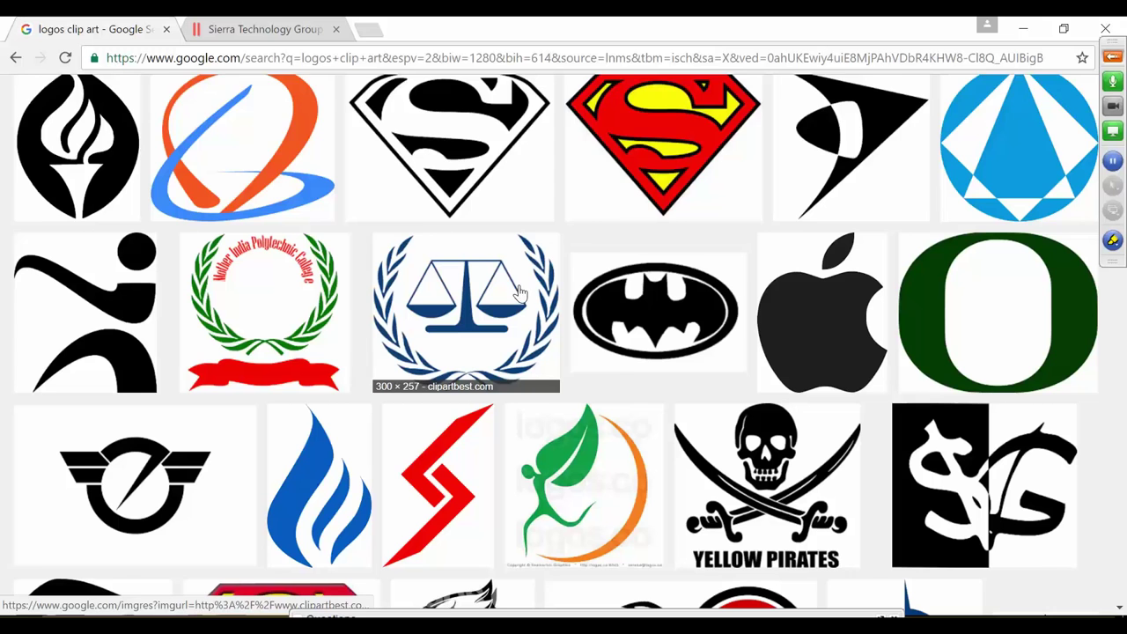
scroll(519, 291, "down", 2)
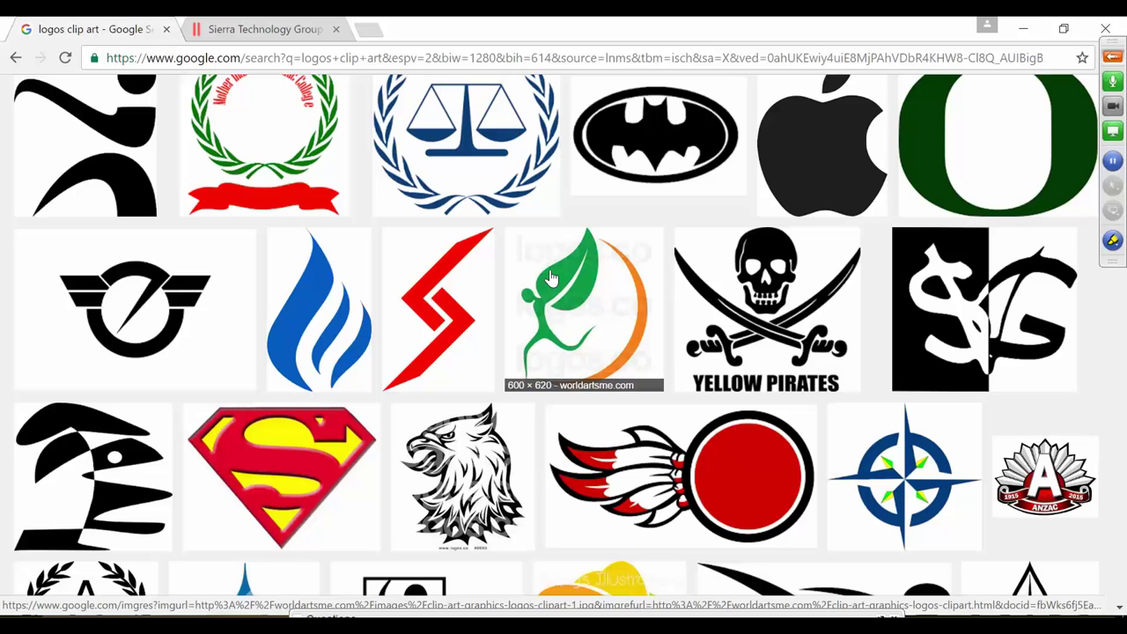
scroll(550, 279, "down", 2)
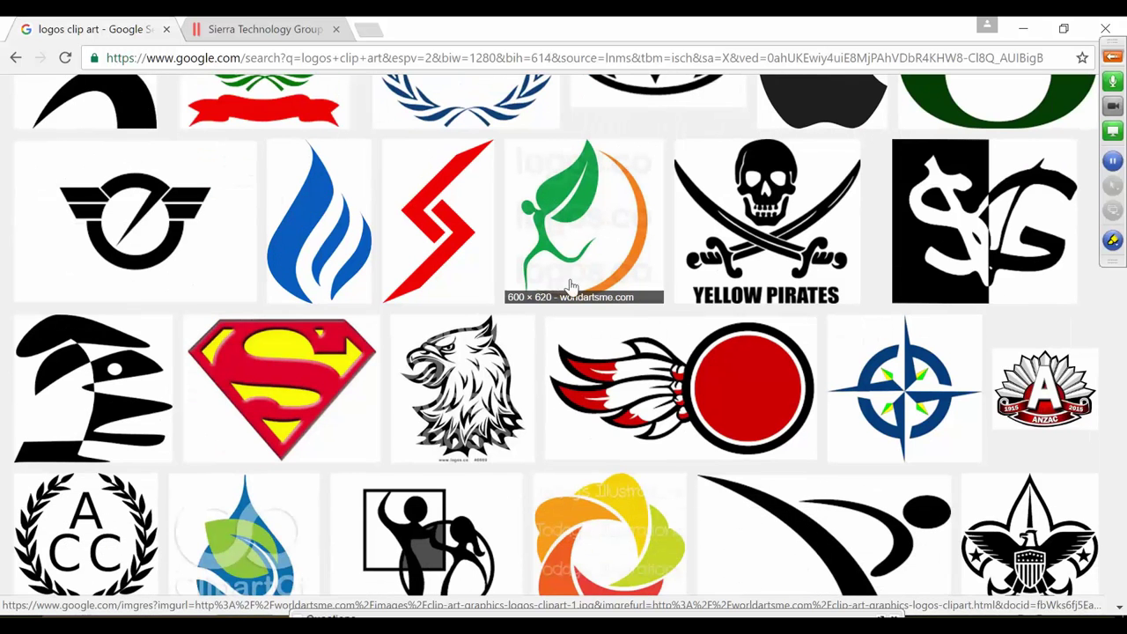
left_click(1034, 370)
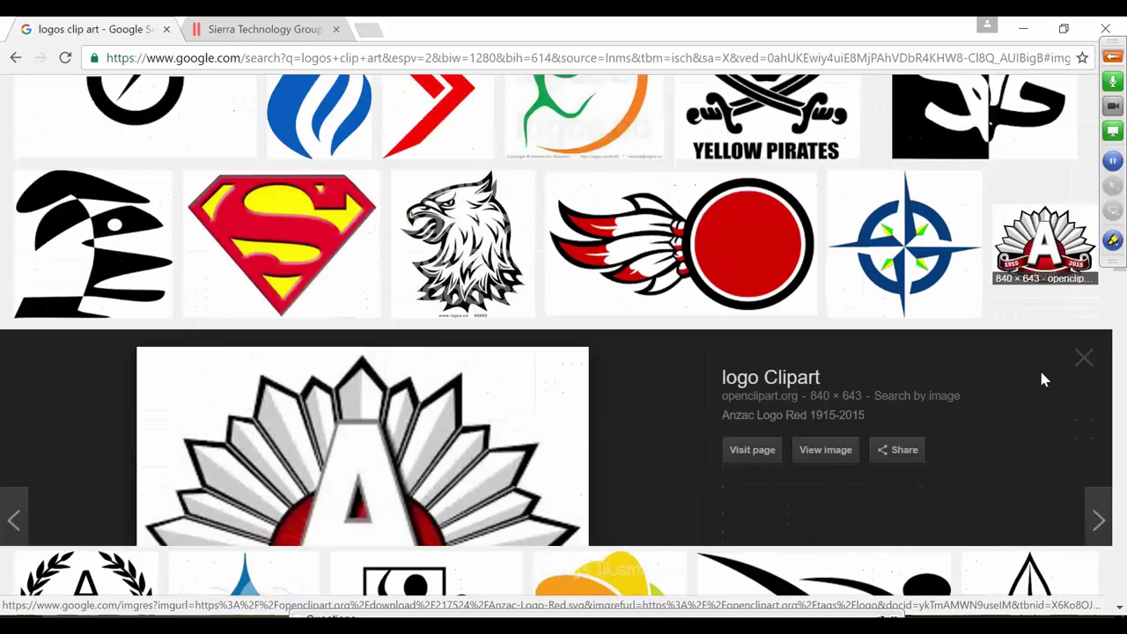
right_click(310, 347)
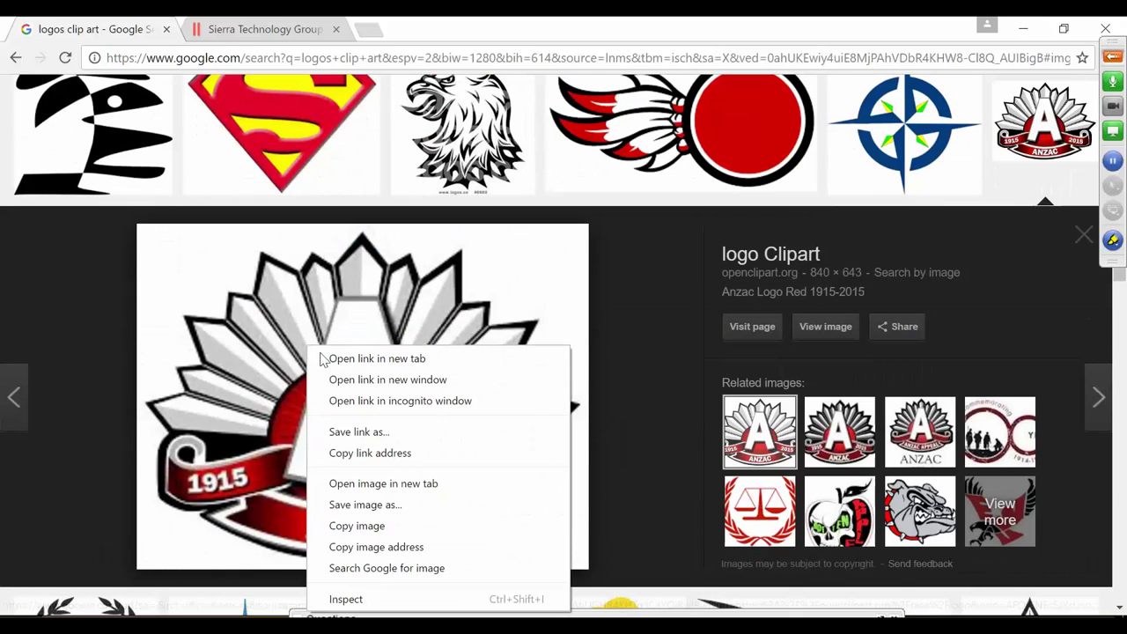
left_click(406, 505)
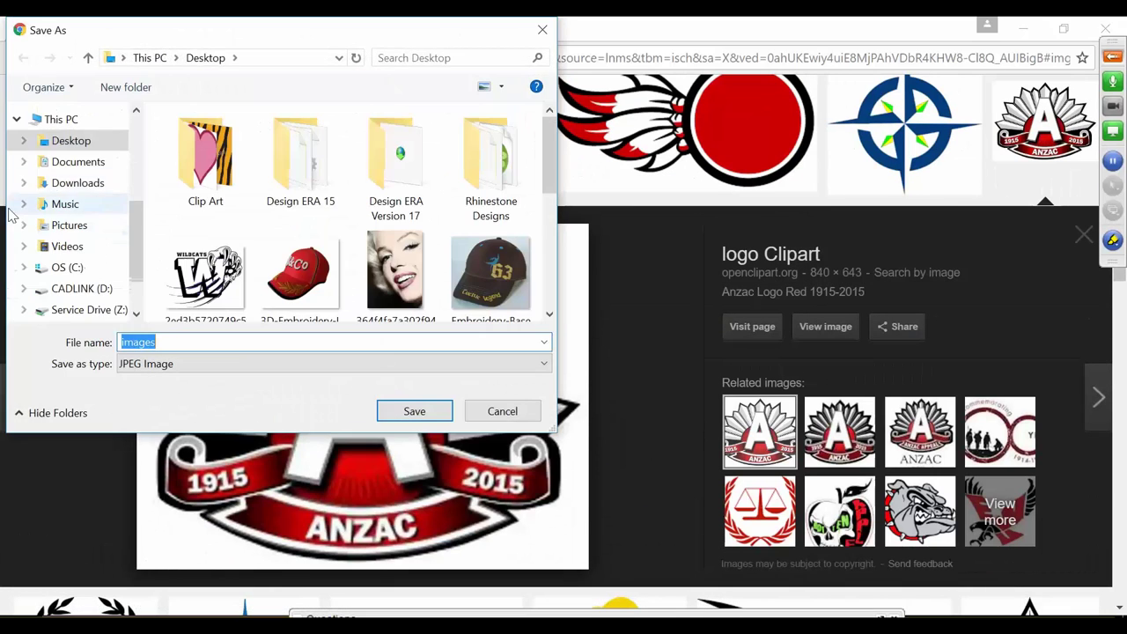
left_click(433, 414)
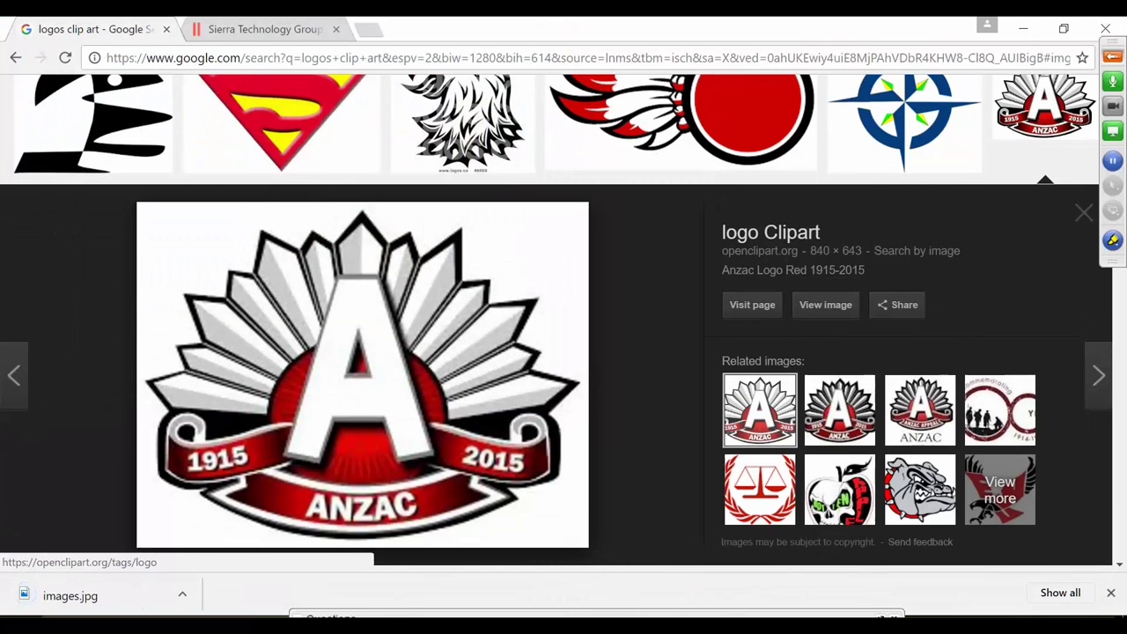
Step: Switch to Stitch Era and insert the raster image named images from the Desktop folder into the blank design
left_click_drag(572, 616, 912, 450)
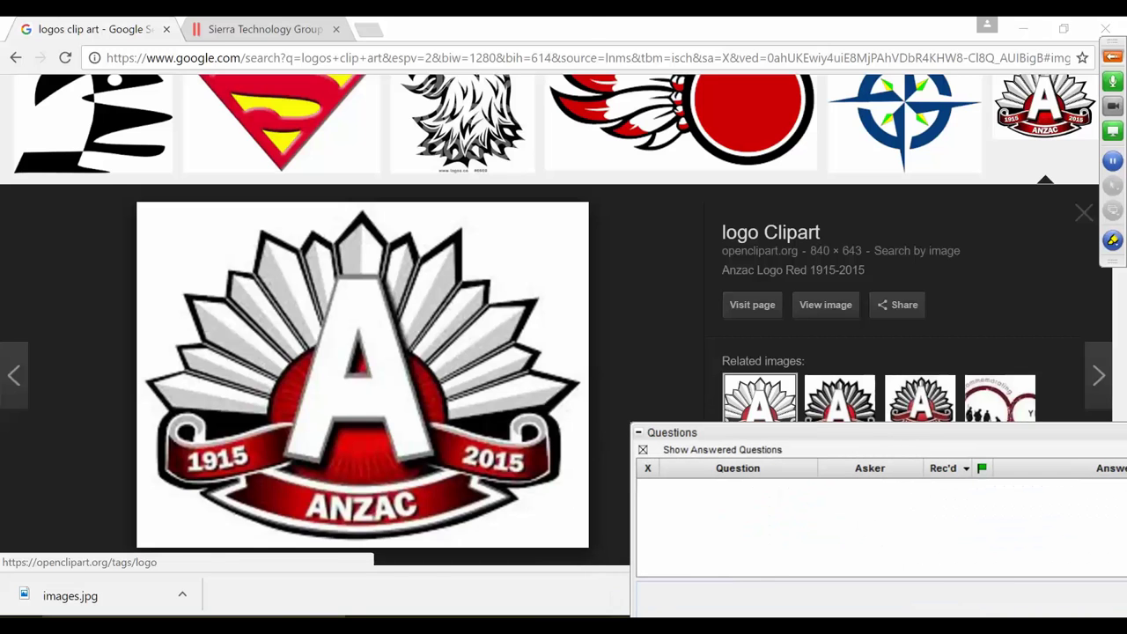
left_click(616, 616)
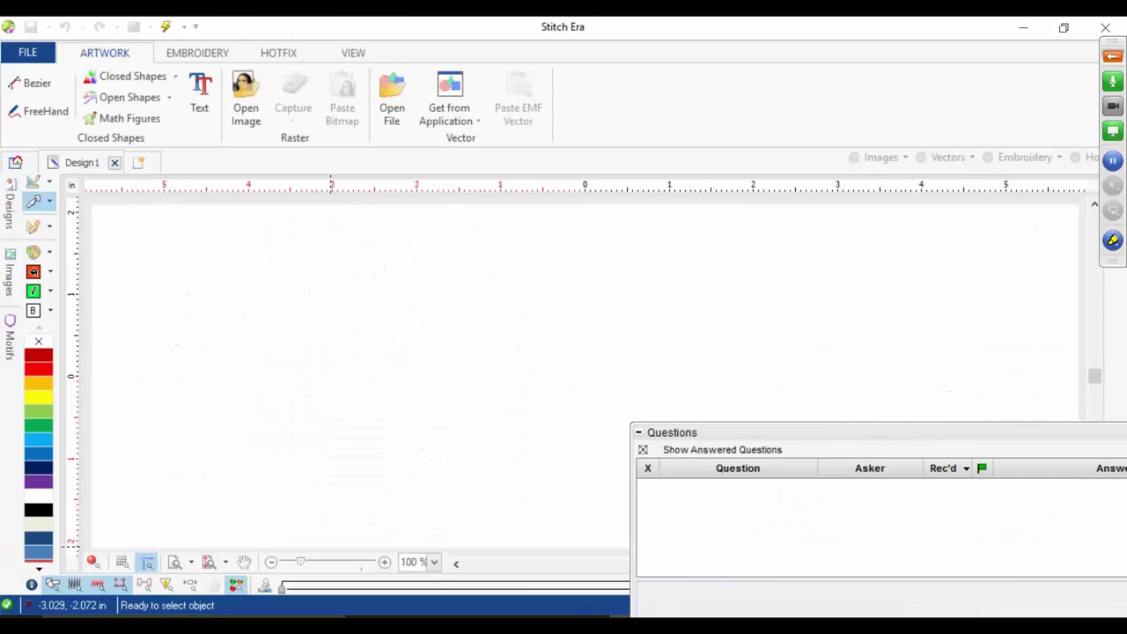
left_click(10, 264)
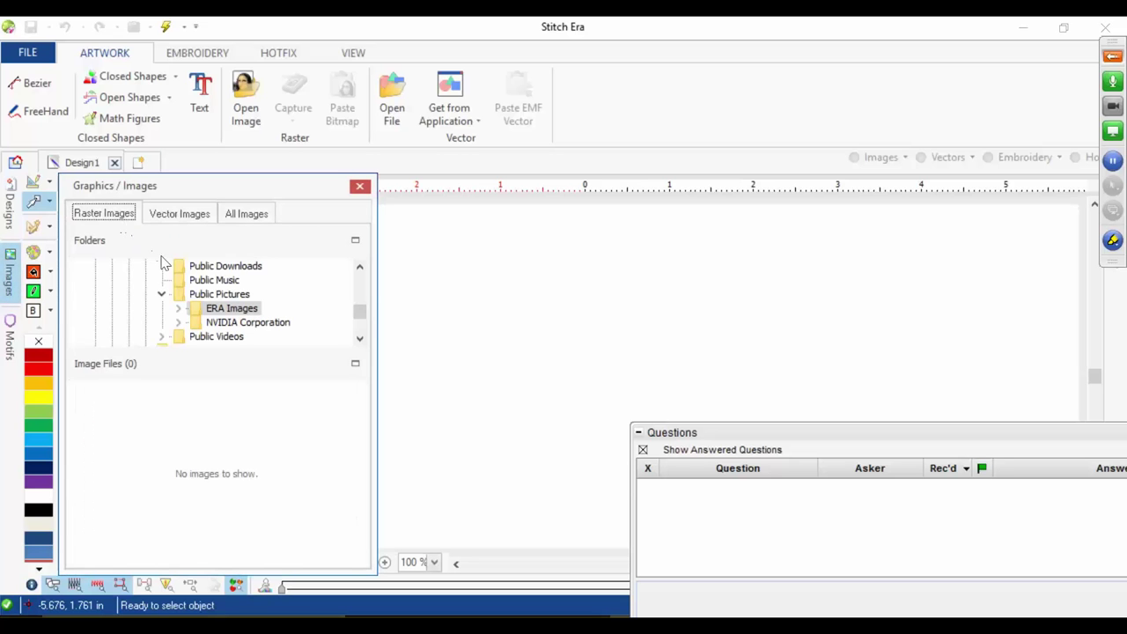
left_click_drag(359, 318, 359, 276)
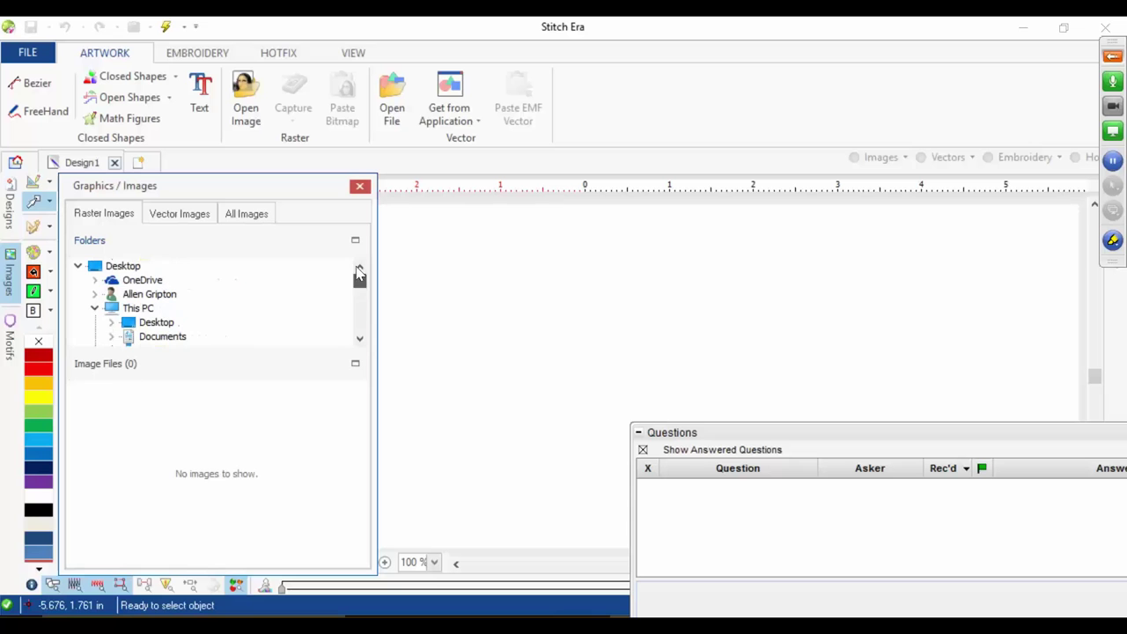
left_click(106, 265)
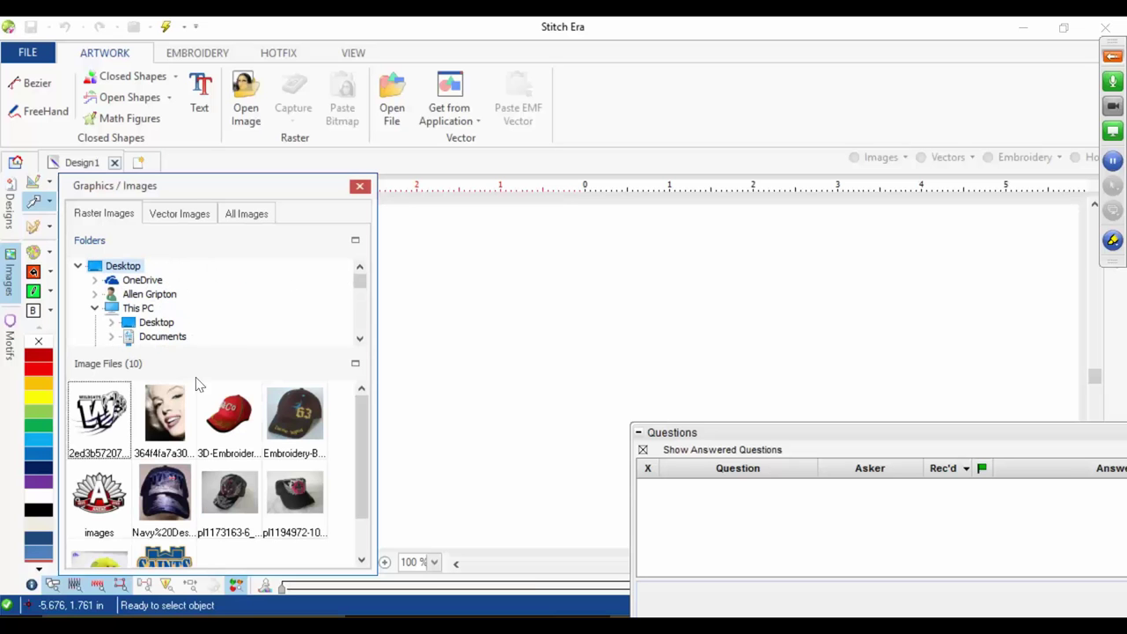
left_click_drag(99, 495, 594, 344)
left_click(590, 336)
Step: Inspect the inserted ANZAC logo up close and move the Questions window off the canvas
scroll(659, 290, "up", 3)
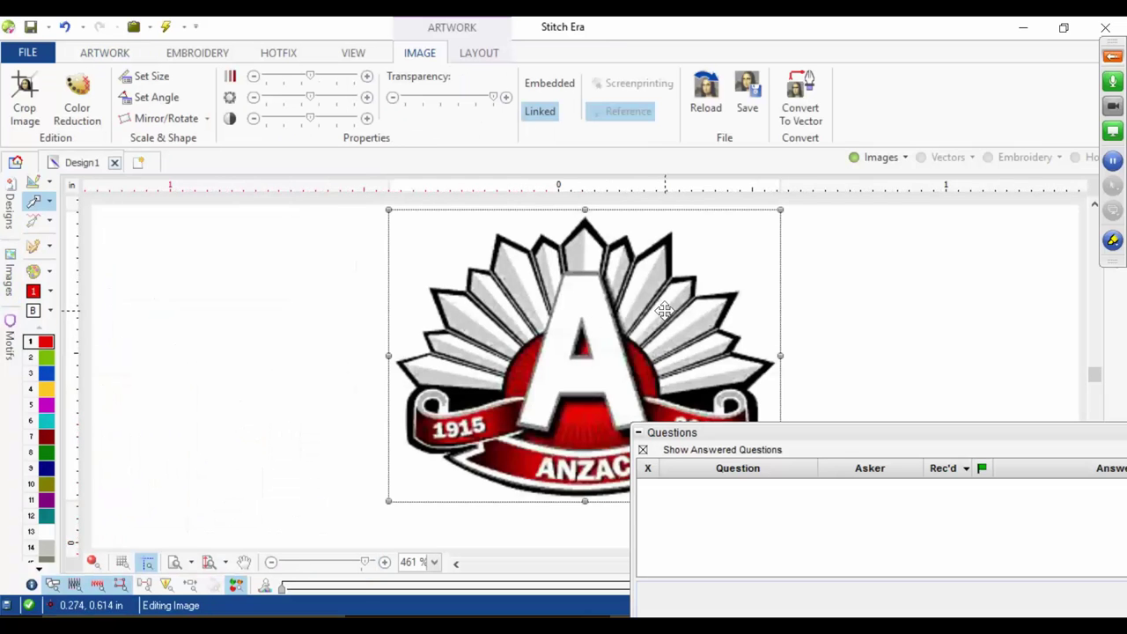
scroll(655, 297, "up", 2)
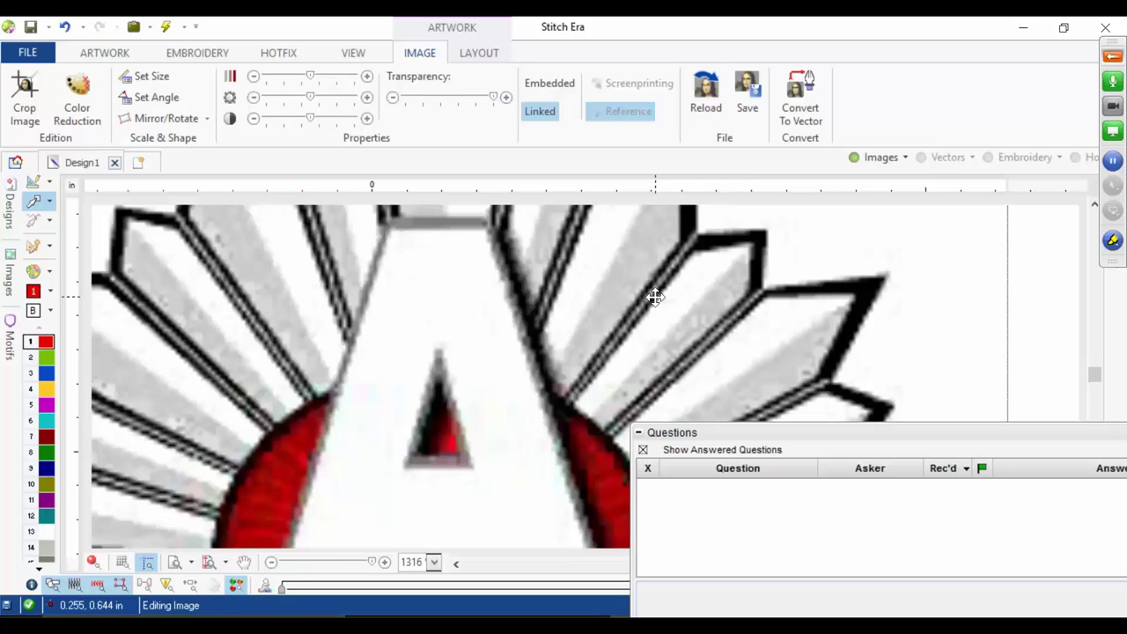
left_click(785, 441)
left_click_drag(772, 464, 624, 630)
scroll(566, 329, "down", 5)
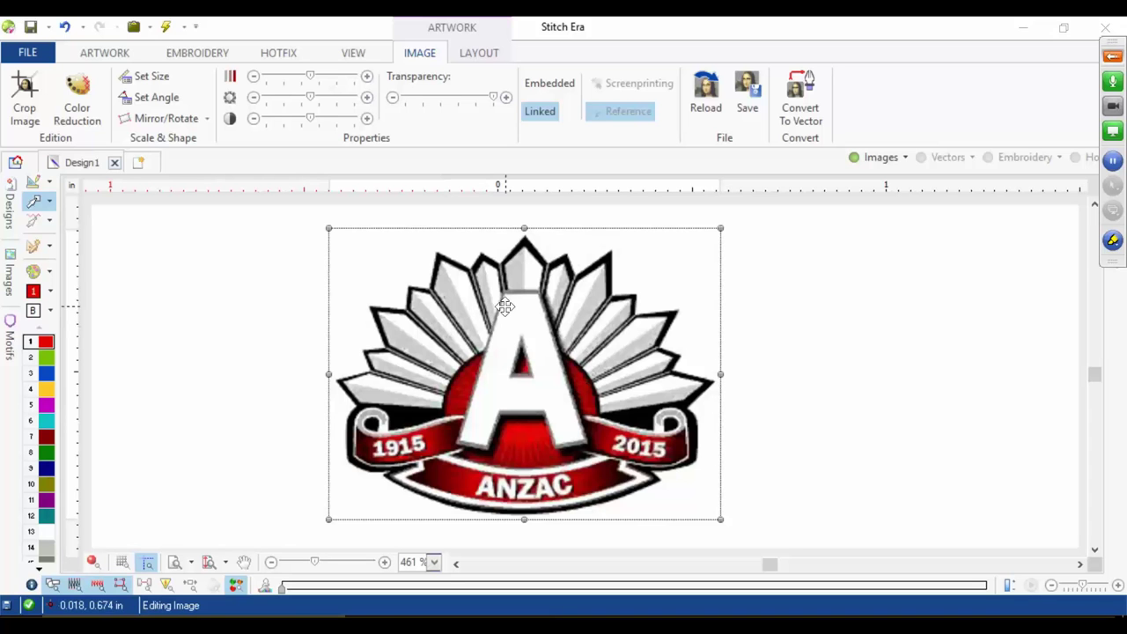
Step: Scale the logo with Set Size by measuring horizontally across the artwork's full width and setting that length to 5.5 in
left_click(466, 55)
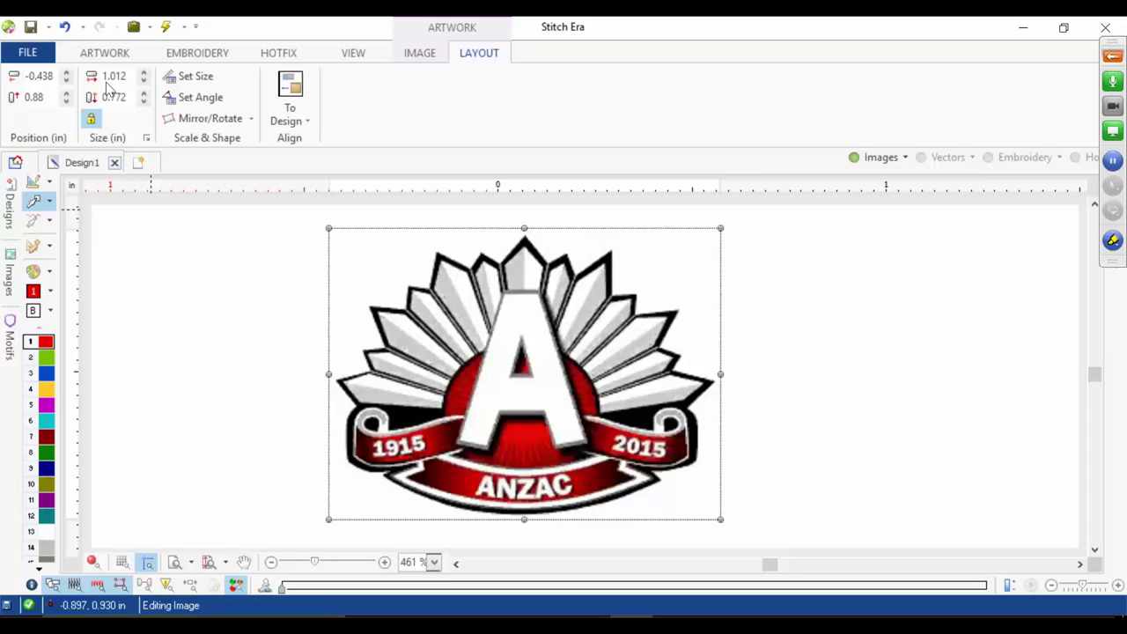
left_click(189, 78)
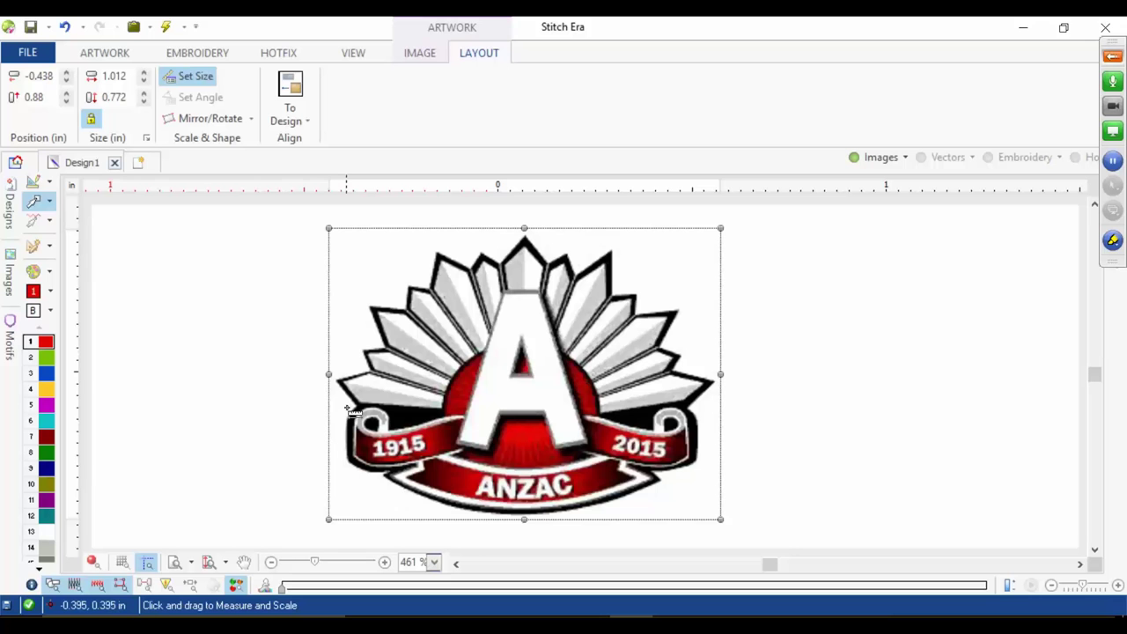
left_click_drag(338, 376, 715, 378)
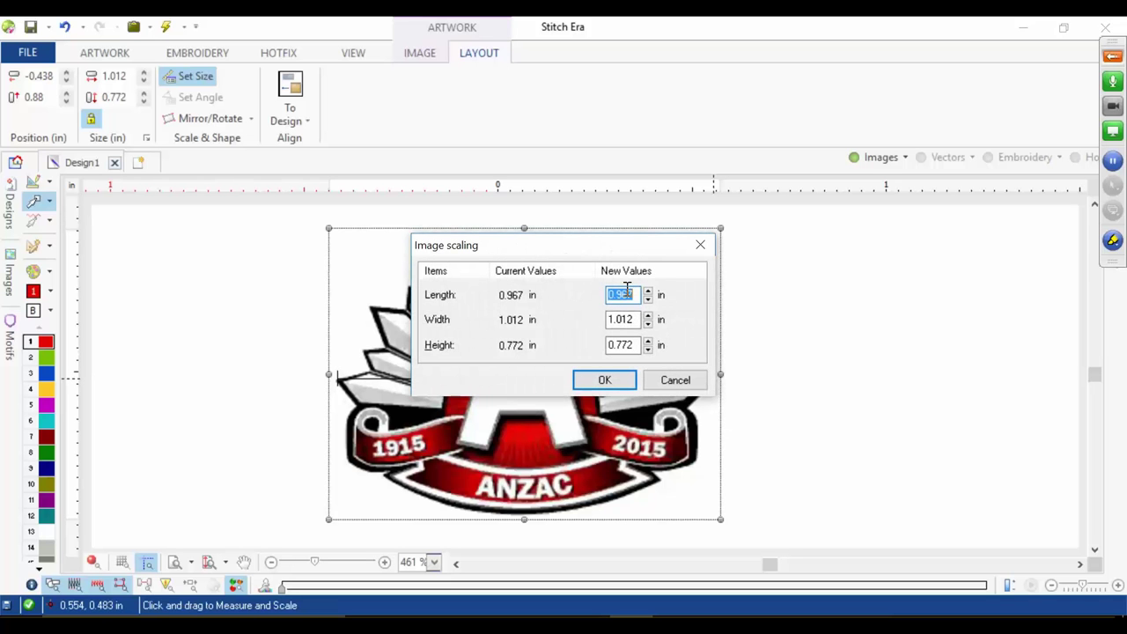
type("5.5")
key("Return")
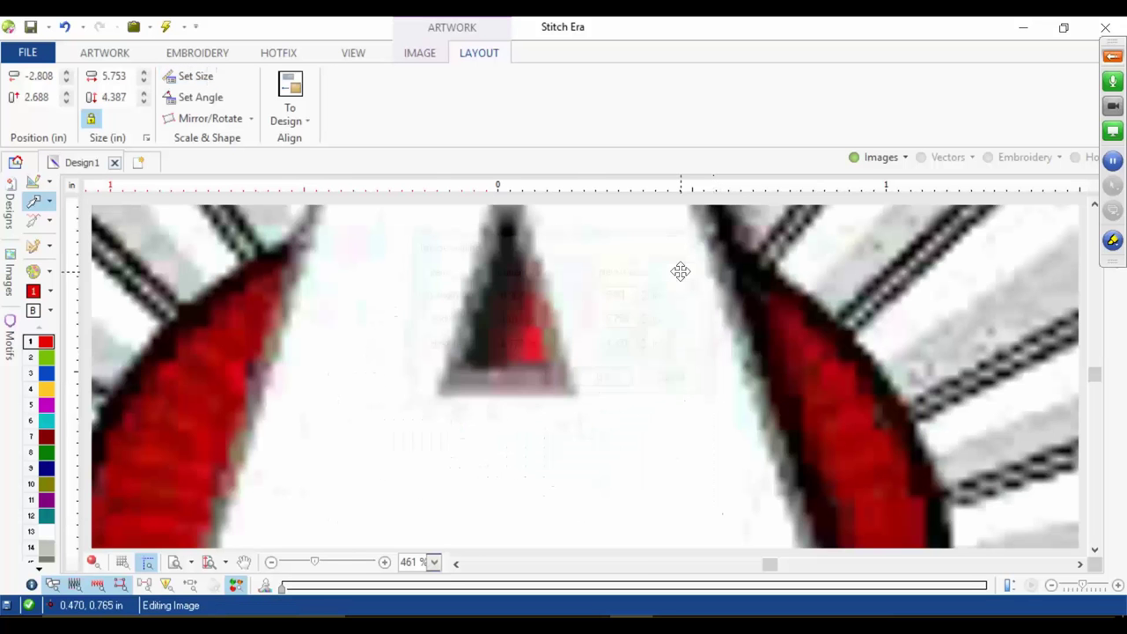
Step: Move the ANZAC logo up and left to about X -3.9 in, Y 5.3 in, and check its layout size
scroll(695, 468, "down", 6)
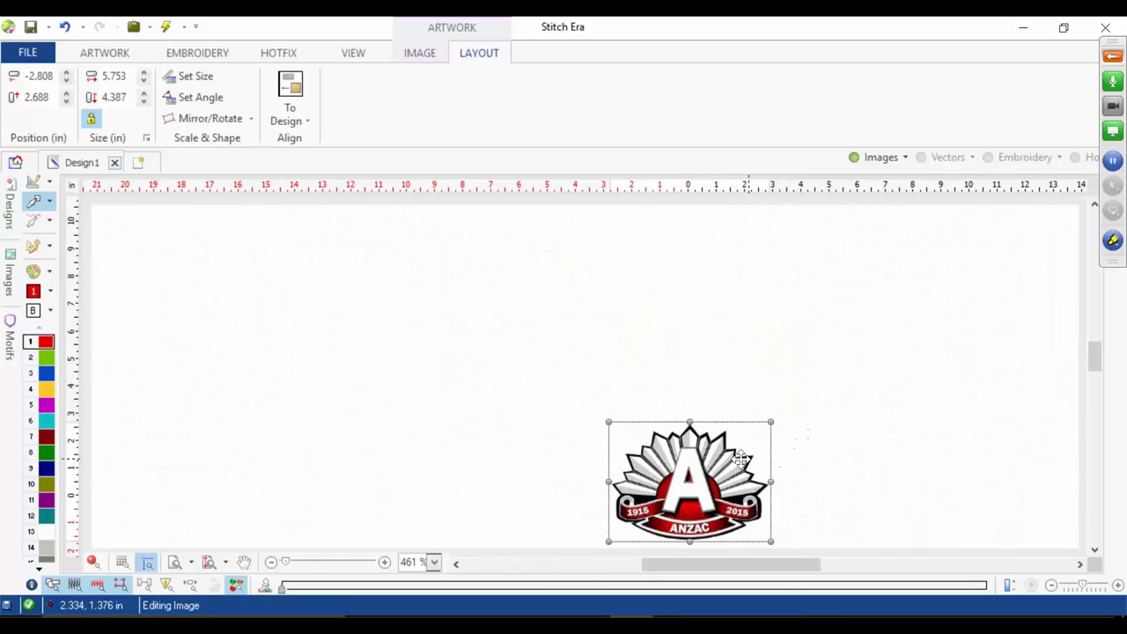
left_click_drag(729, 453, 699, 379)
left_click(797, 377)
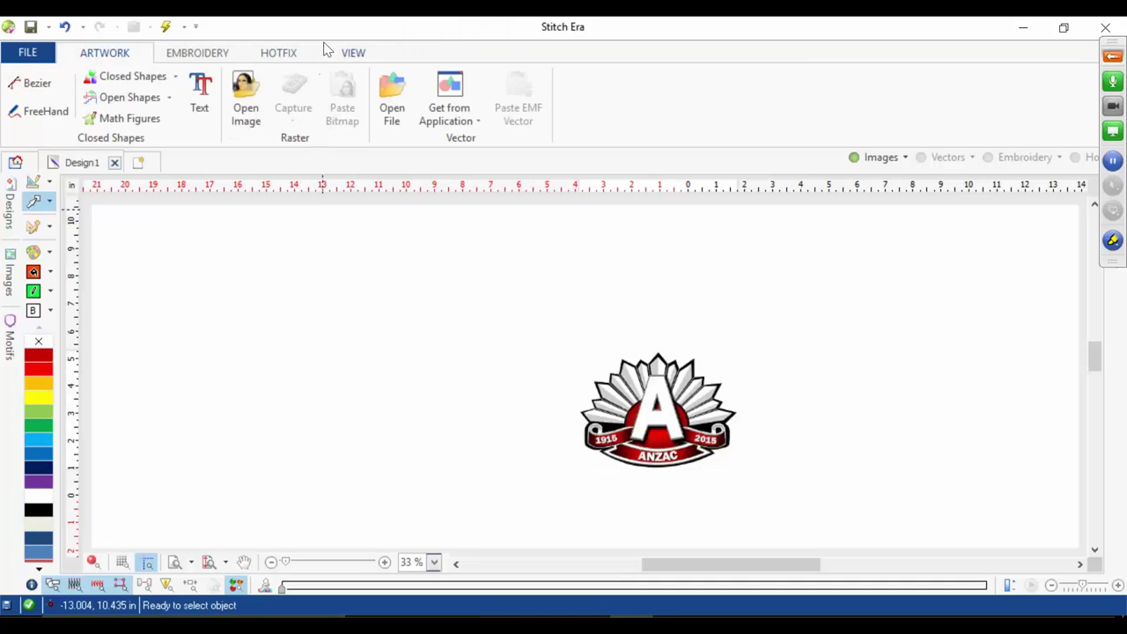
left_click(649, 363)
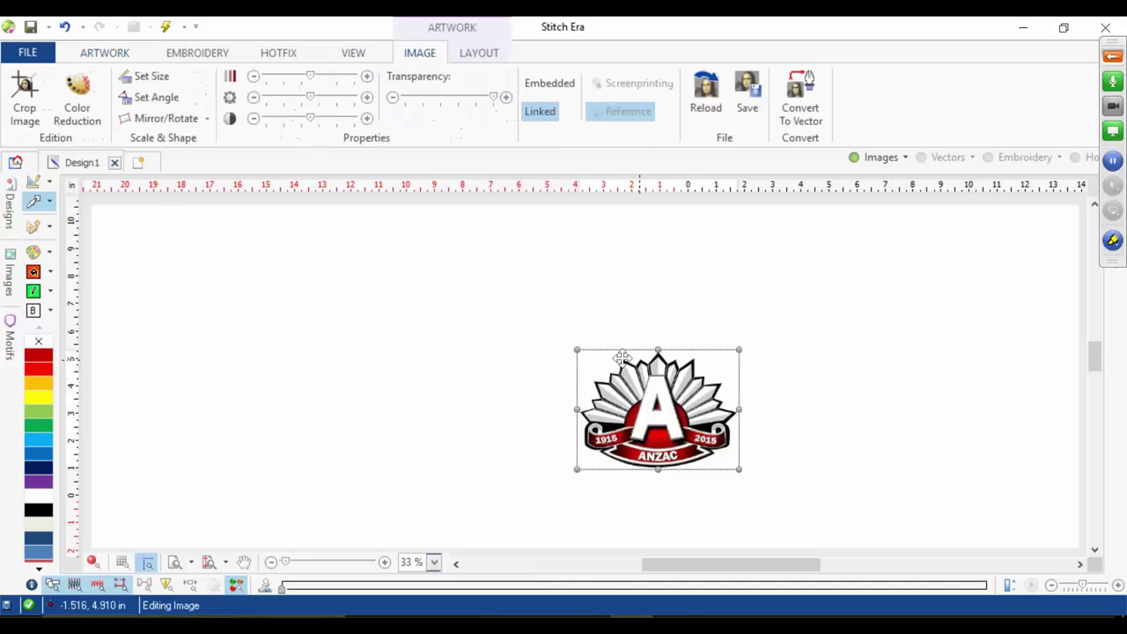
left_click(478, 55)
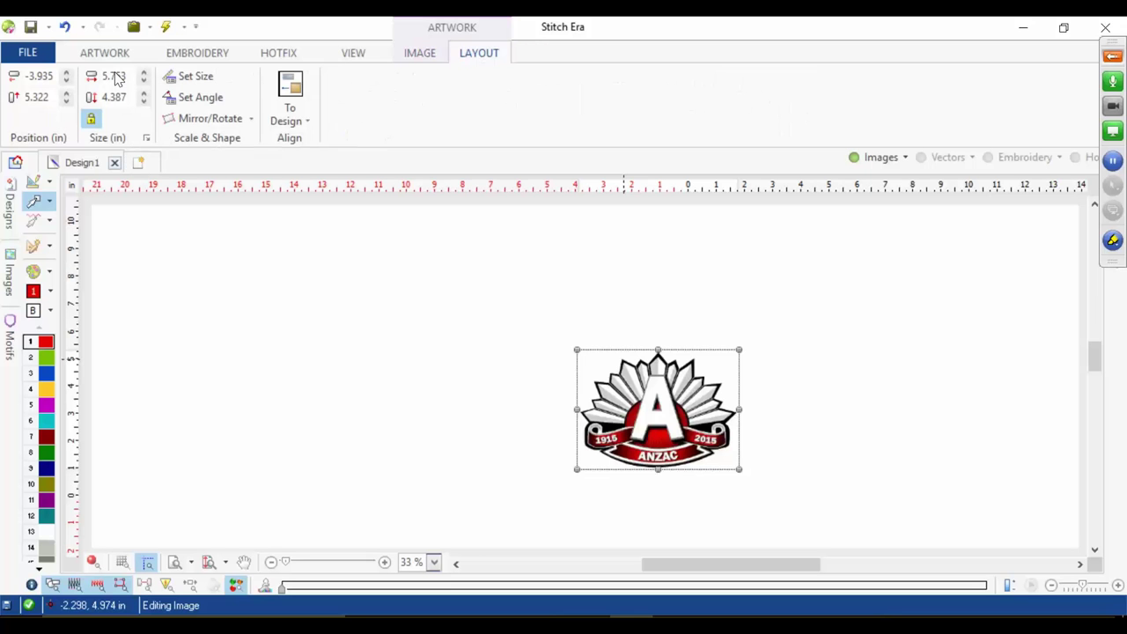
scroll(742, 421, "up", 1)
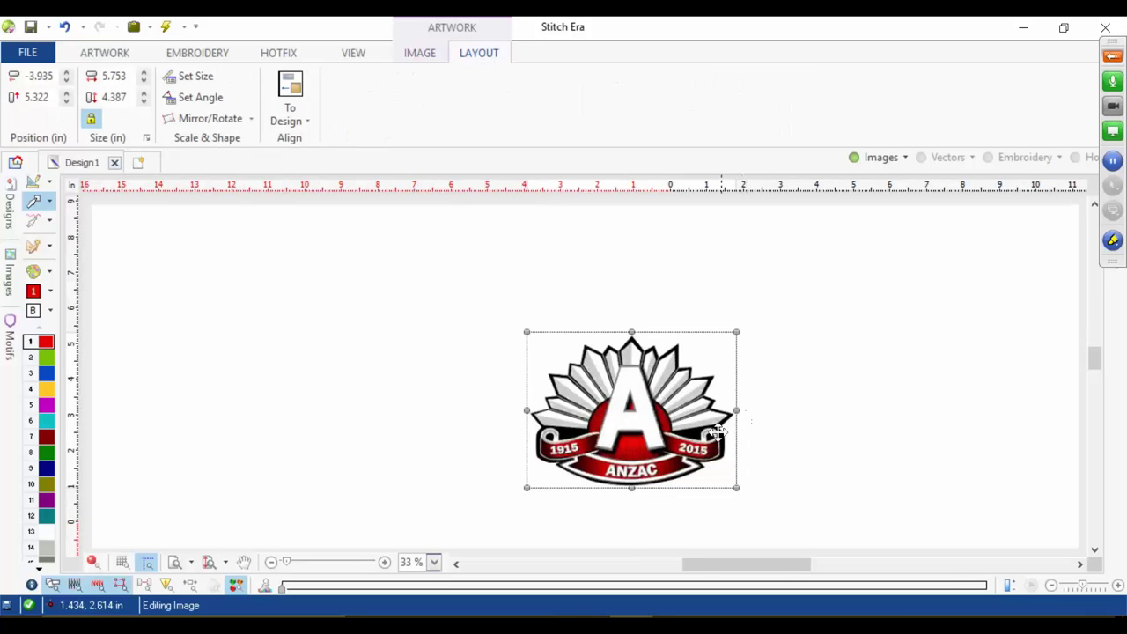
scroll(566, 443, "up", 2)
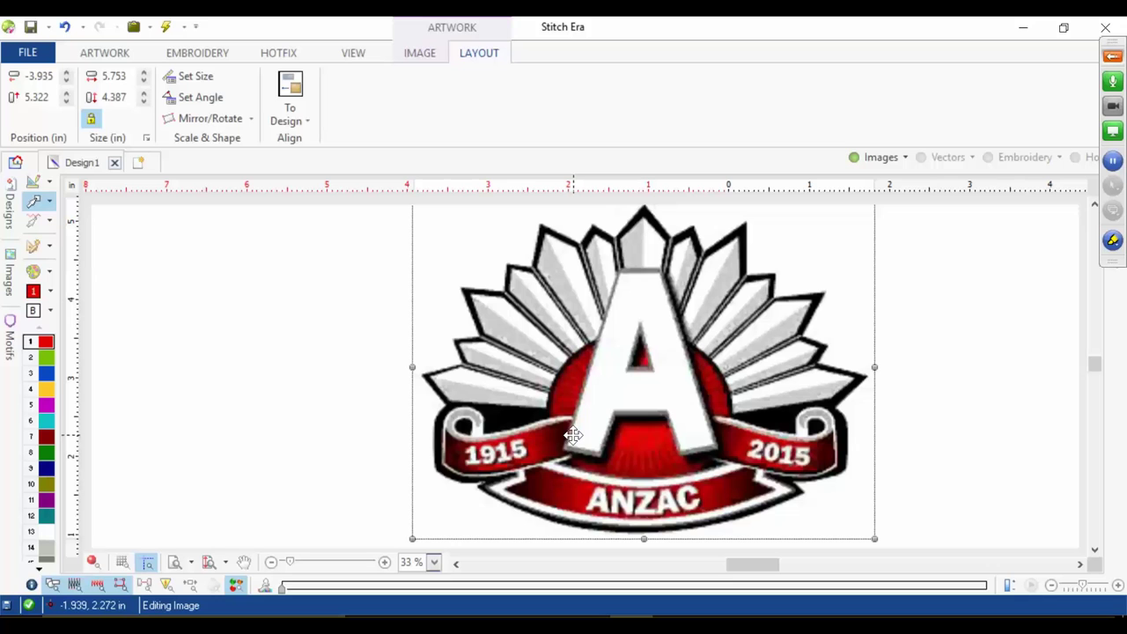
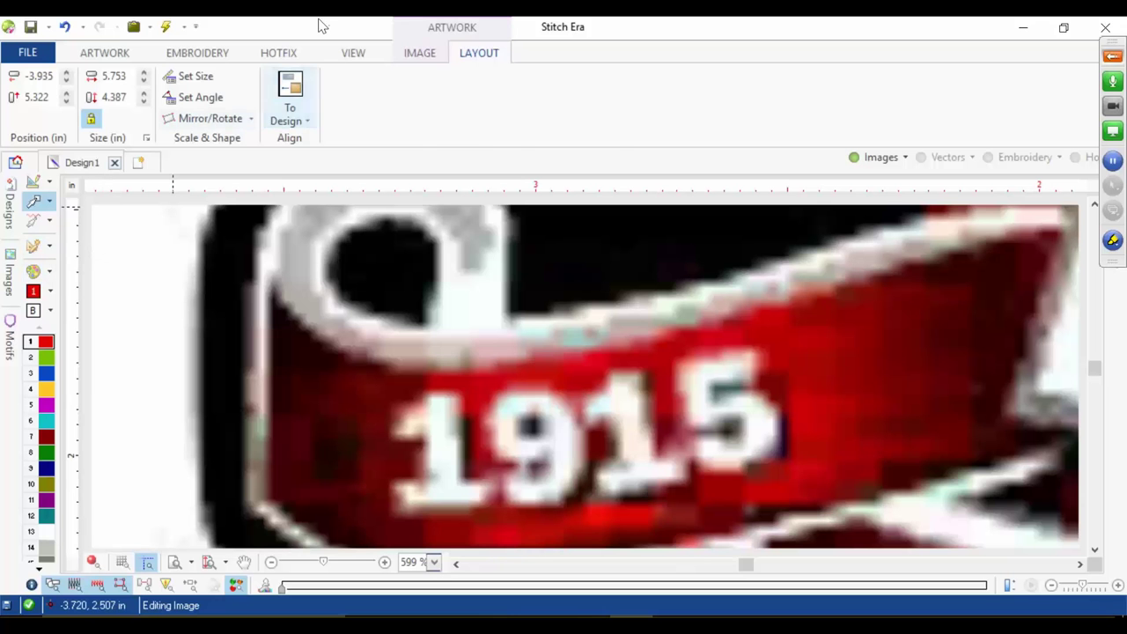
Step: Deselect the logo, open the Hotfix Catalog and clear all beads from the bead palette
left_click(291, 54)
scroll(133, 273, "down", 7)
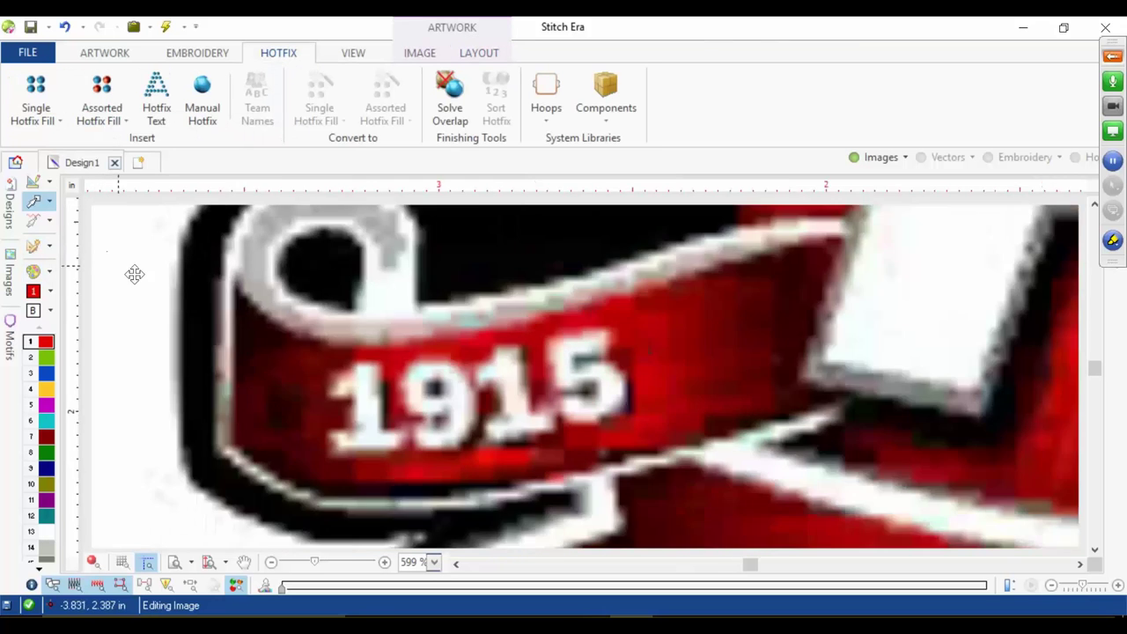
left_click(130, 293)
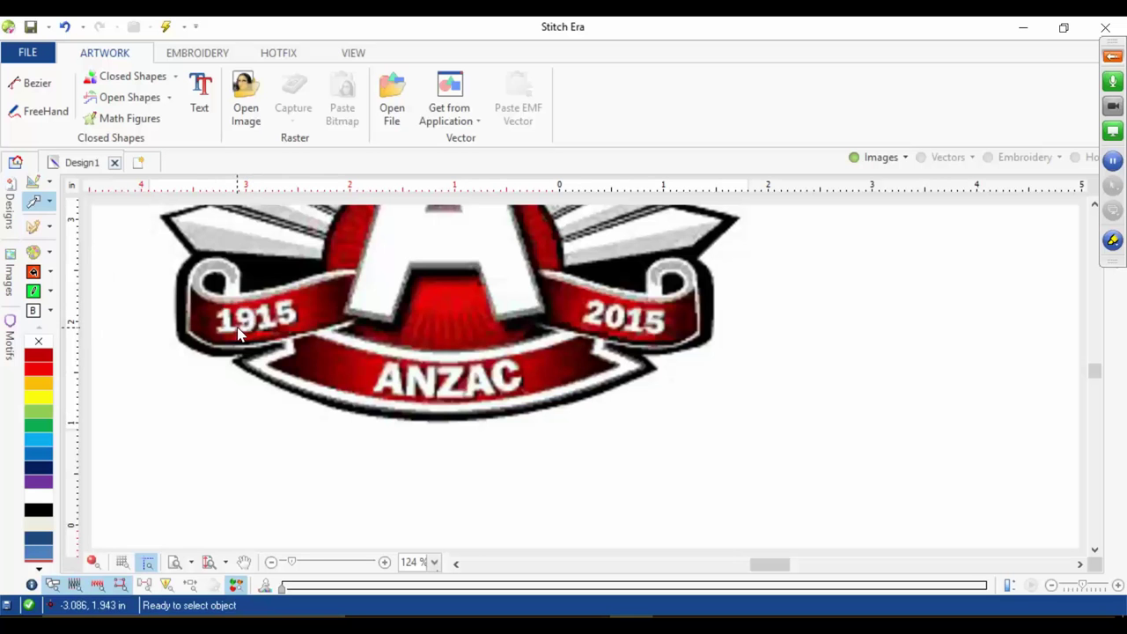
left_click(278, 52)
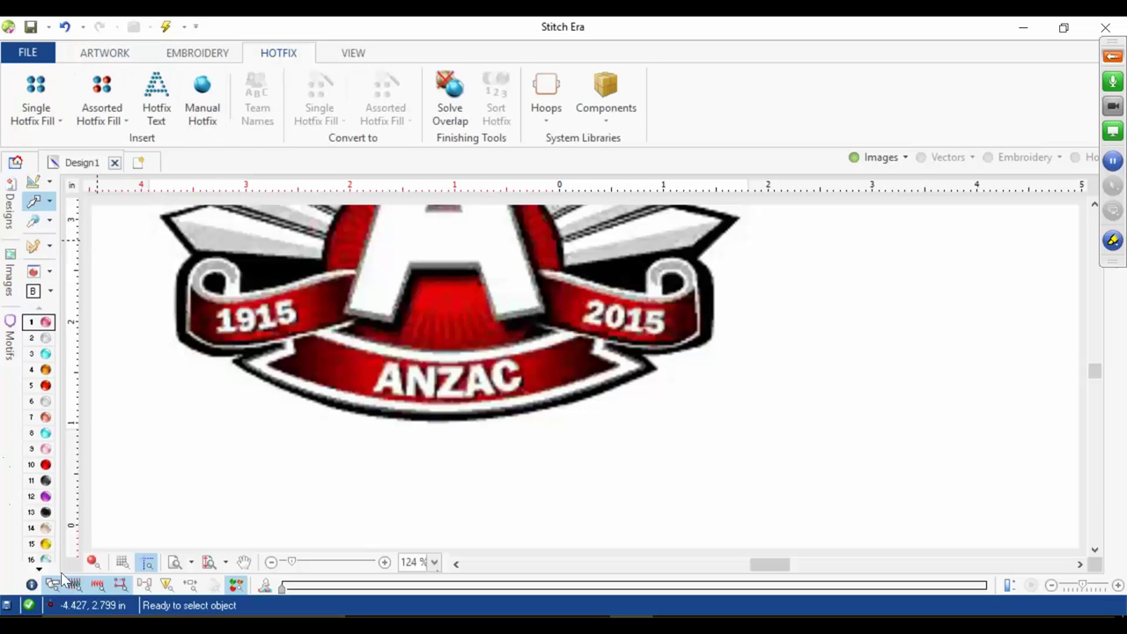
left_click(33, 271)
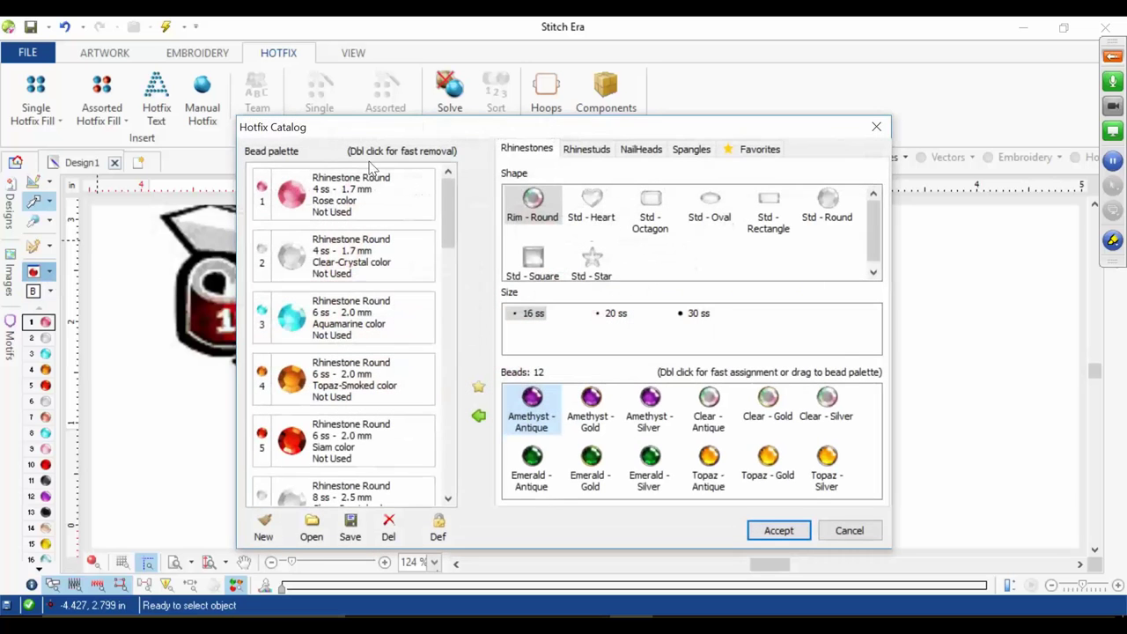
left_click(263, 528)
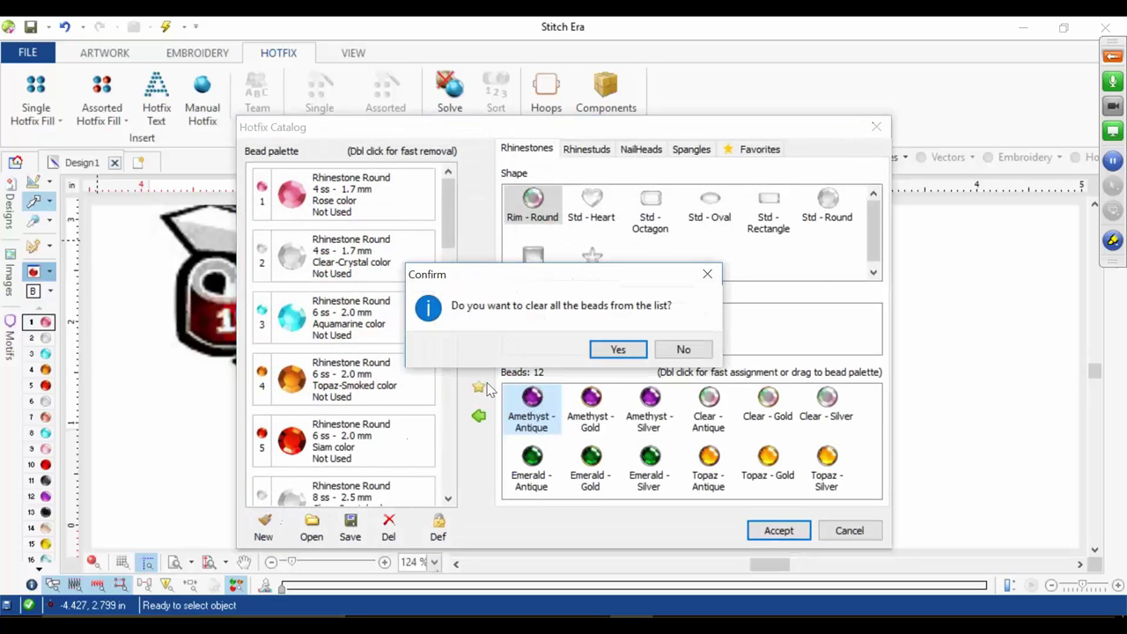
left_click(617, 349)
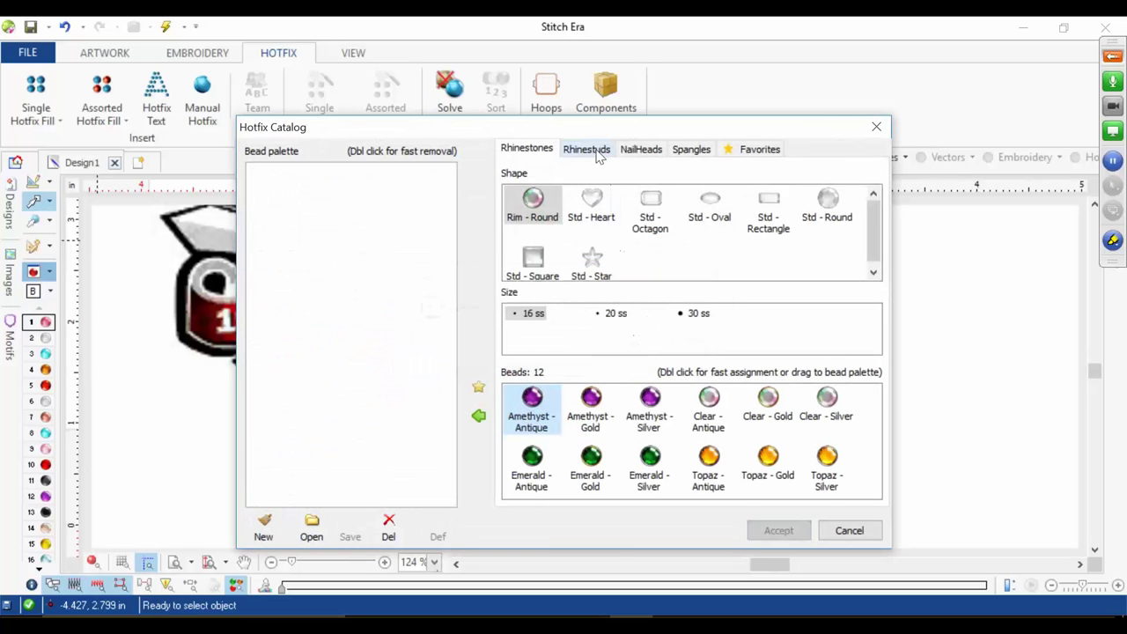
Step: Move the catalog aside, add a Std - Round 6 ss Amethyst rhinestone to the bead palette and replace it with Clear - Crystal
left_click_drag(595, 137, 879, 38)
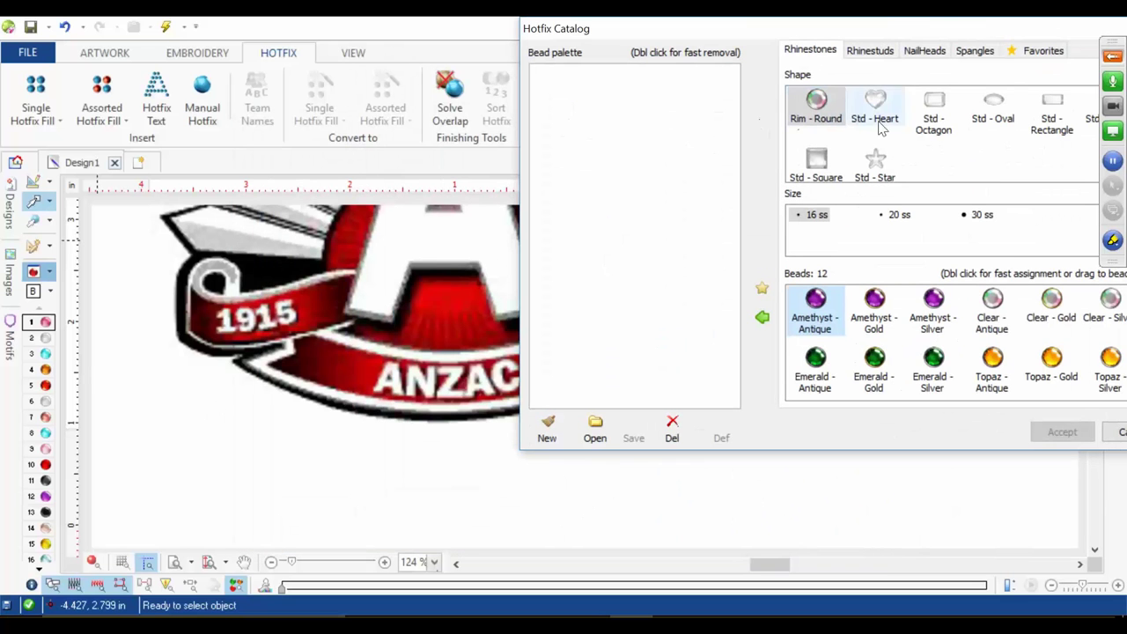
left_click_drag(977, 31, 879, 56)
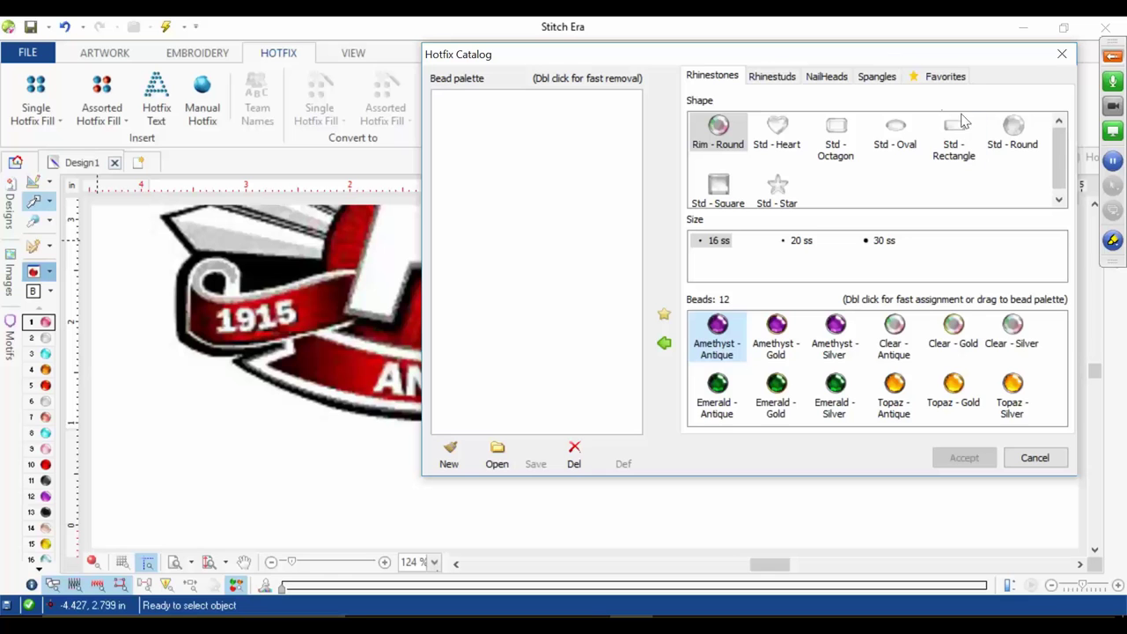
left_click(1003, 132)
left_click(792, 240)
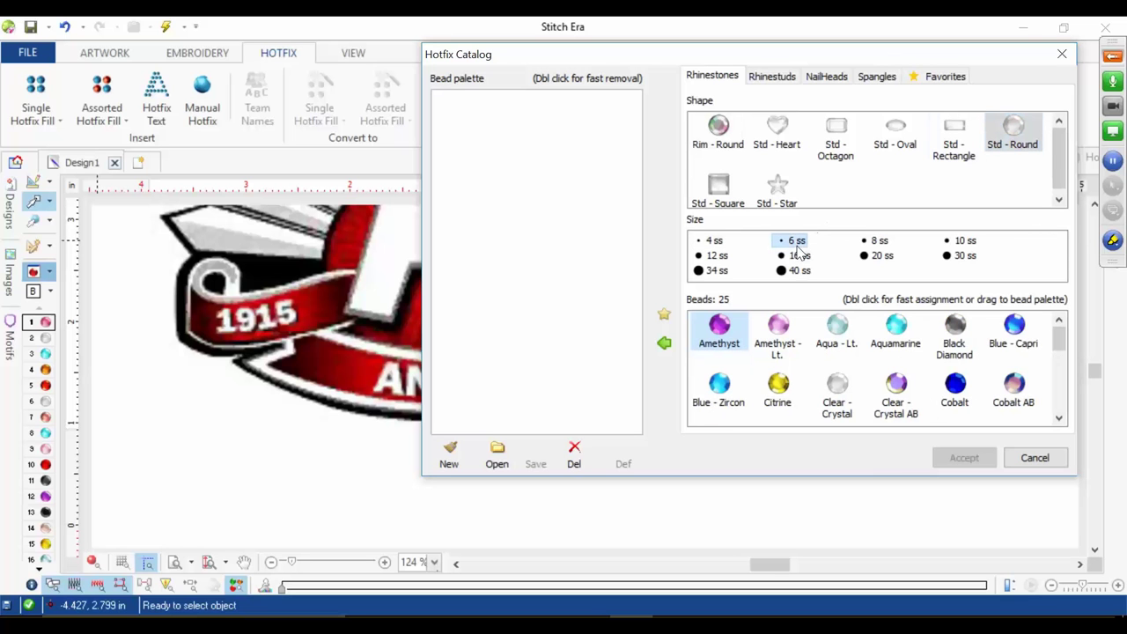
left_click(664, 343)
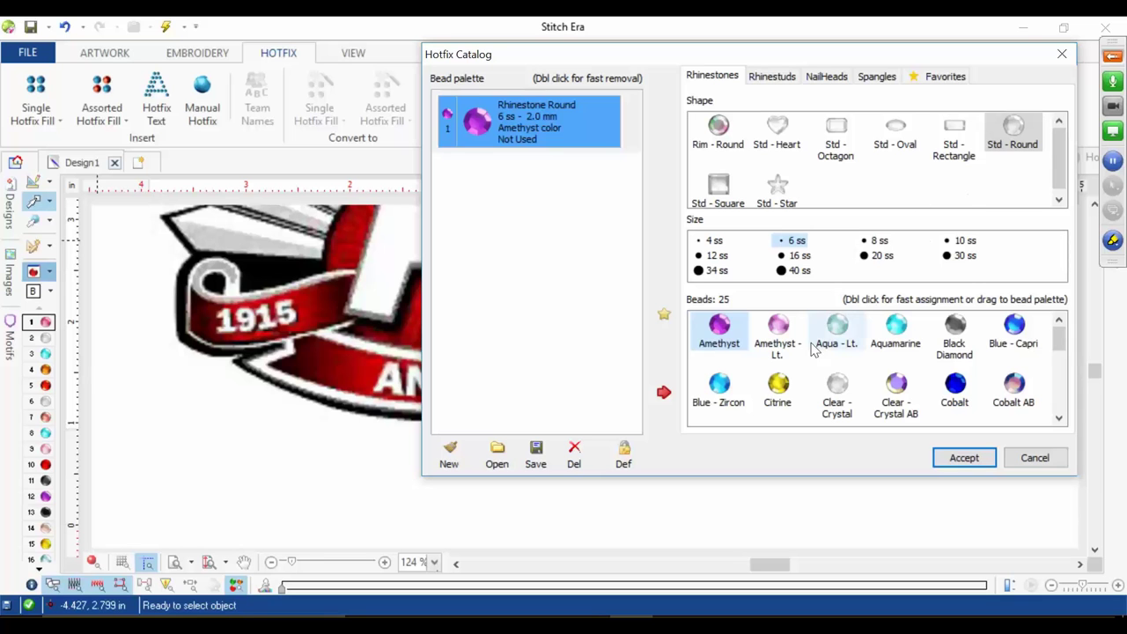
left_click(823, 384)
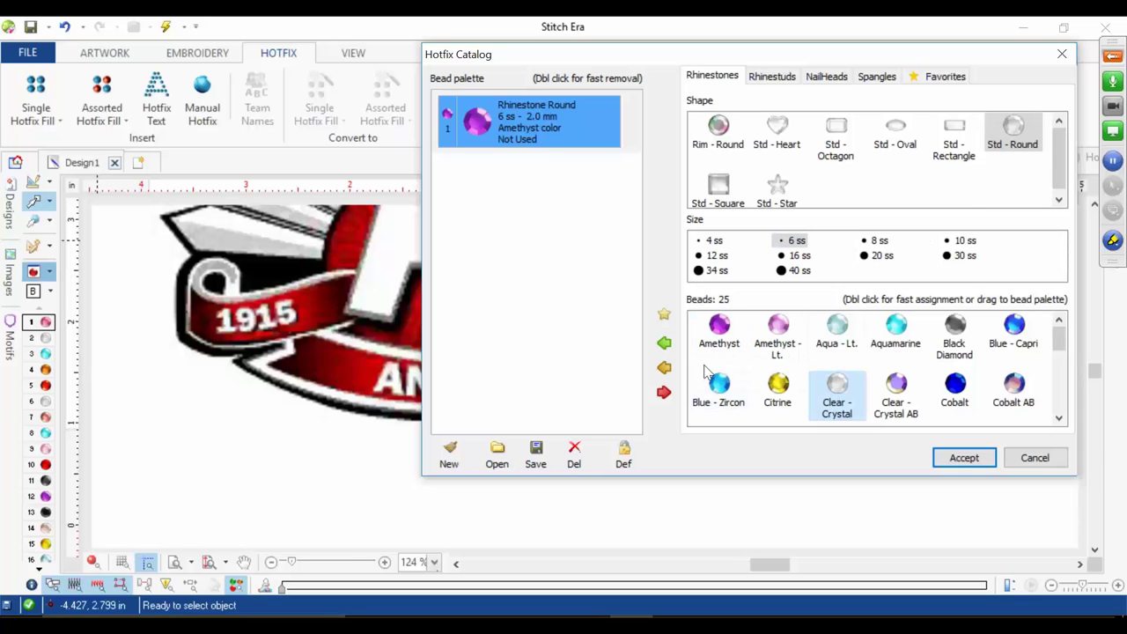
left_click(666, 371)
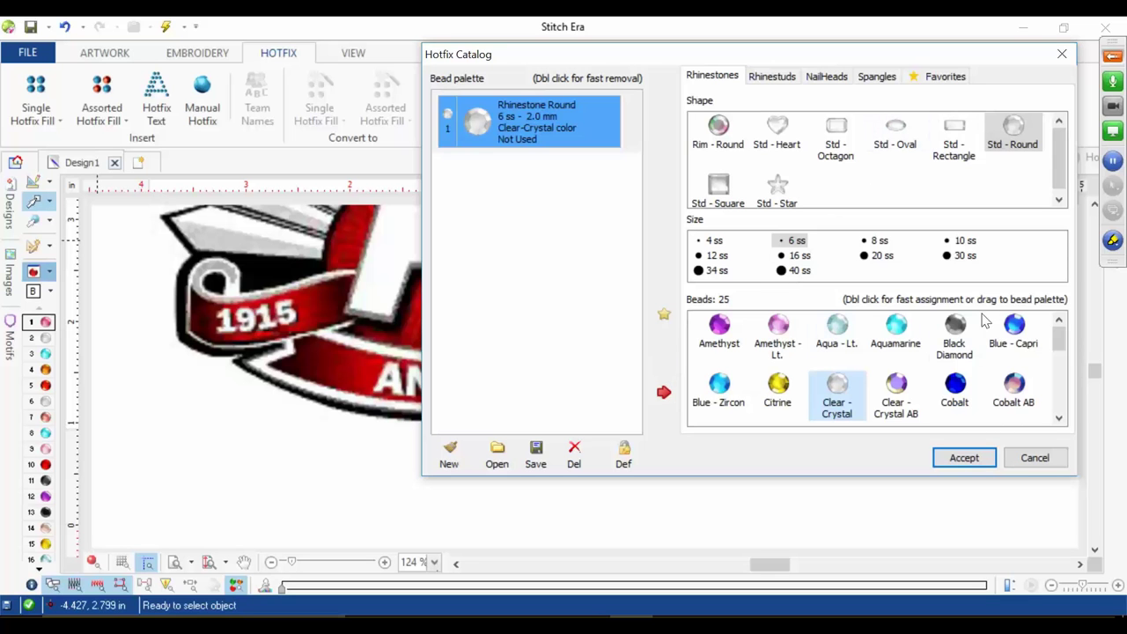
Step: Add 6 ss round rhinestones in Jet and Black Diamond to the bead palette
left_click_drag(1059, 343, 1060, 361)
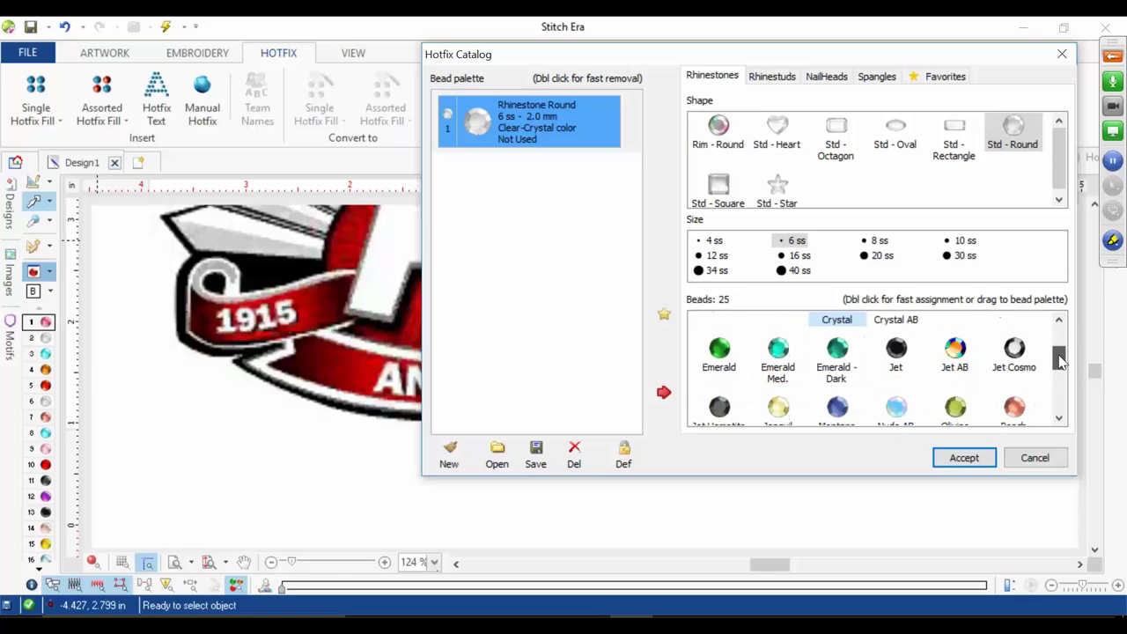
left_click(895, 352)
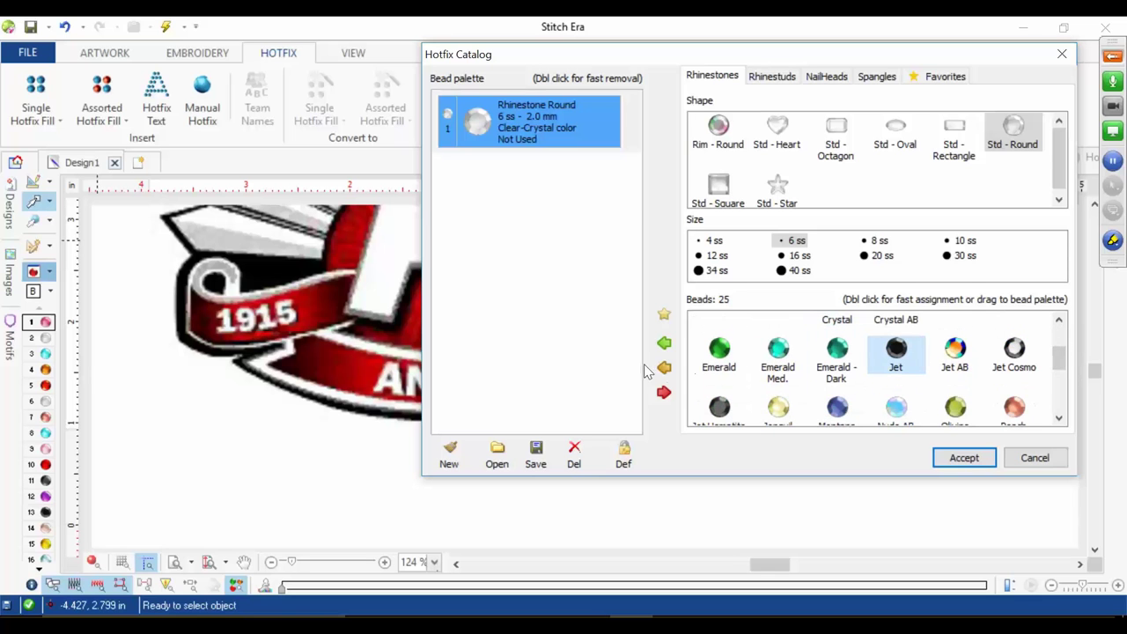
left_click(664, 343)
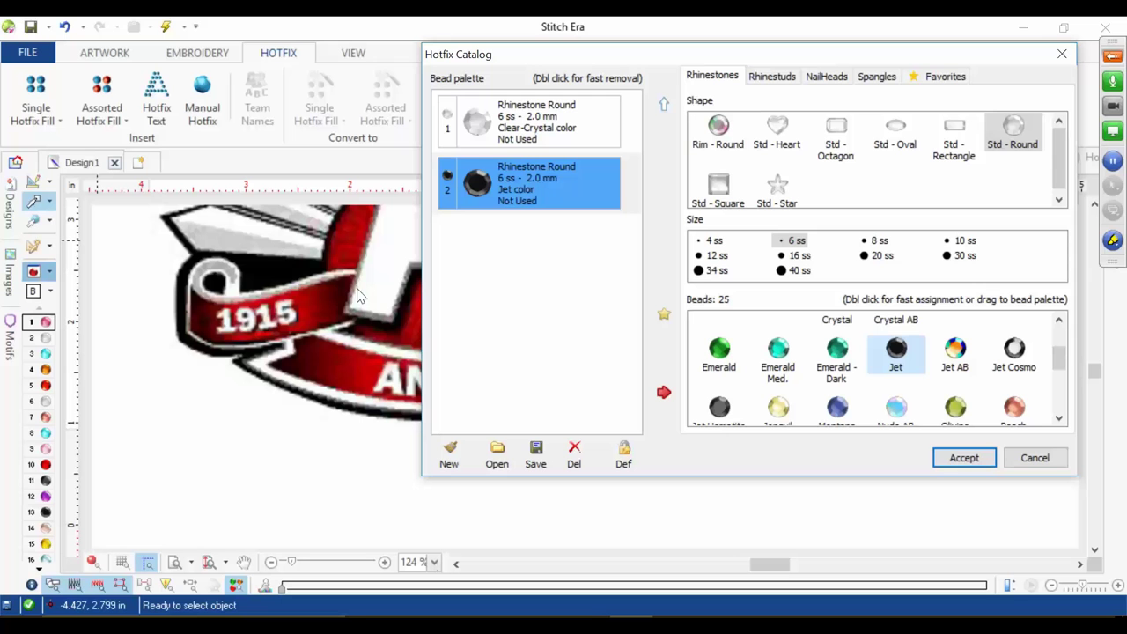
left_click(1014, 353)
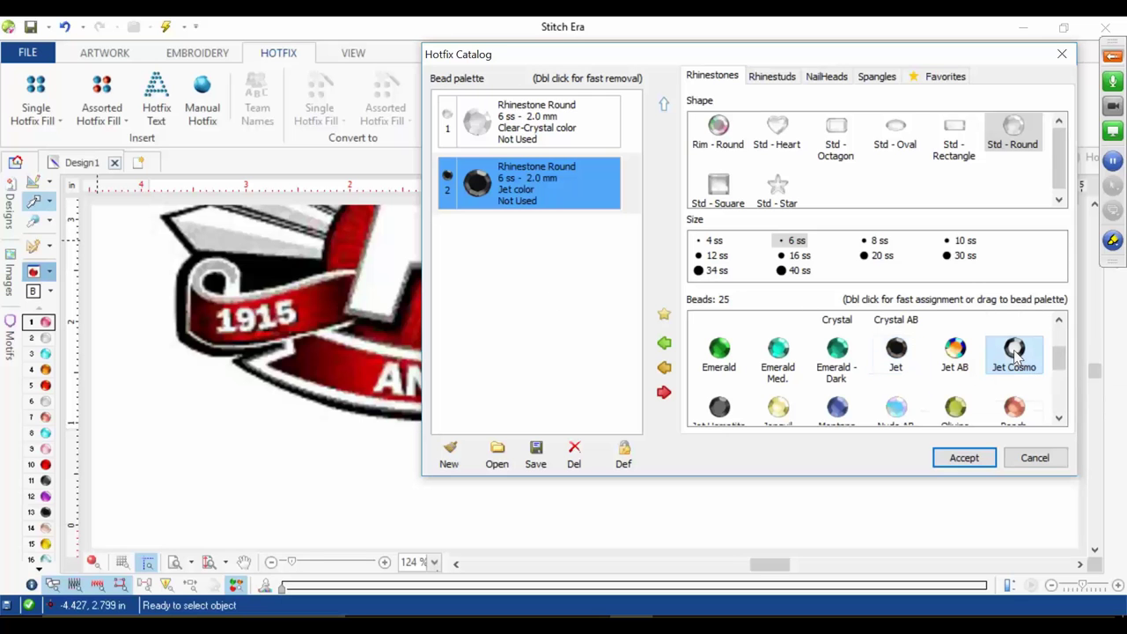
left_click_drag(1057, 355, 1075, 321)
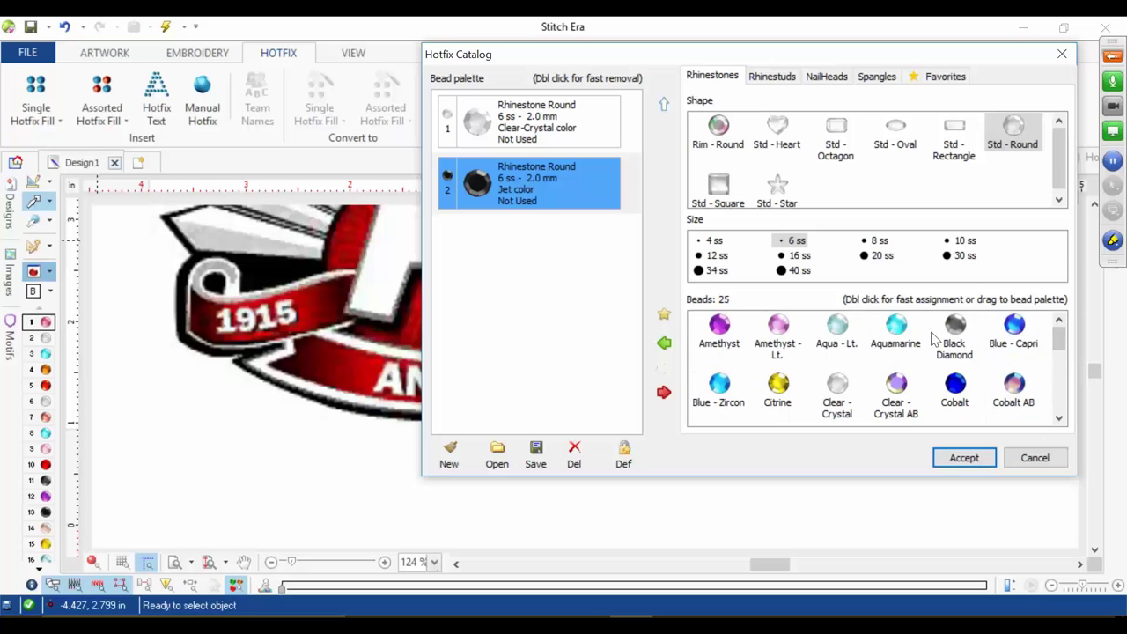
left_click(664, 343)
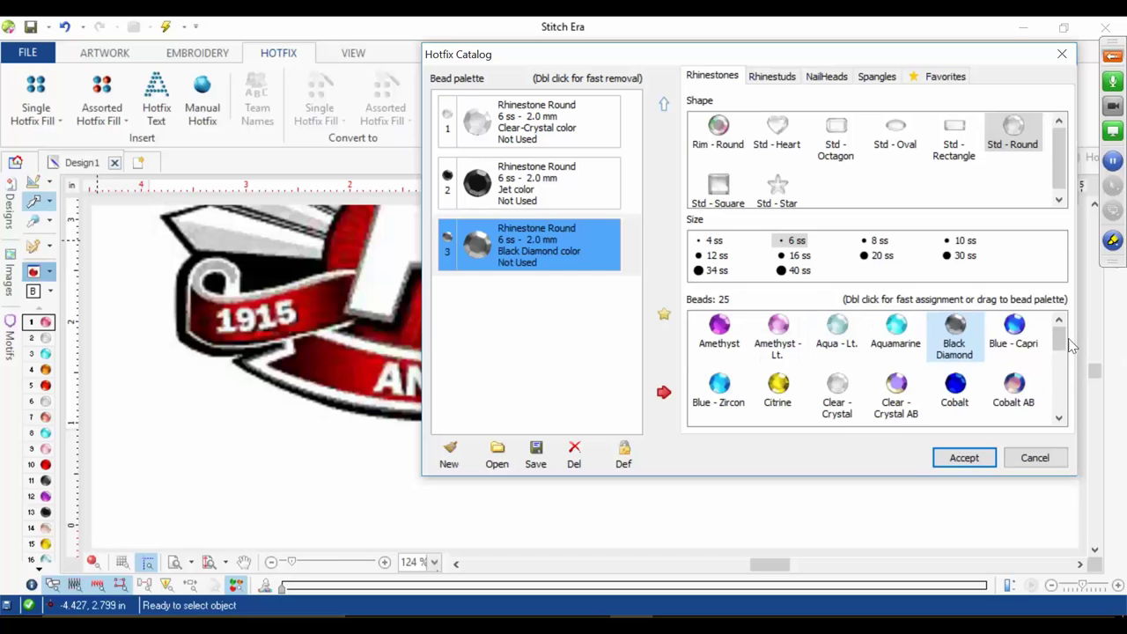
Step: Add Siam - Lt. round rhinestones in 6 ss and 10 ss to the bead palette
left_click_drag(1059, 338, 1052, 399)
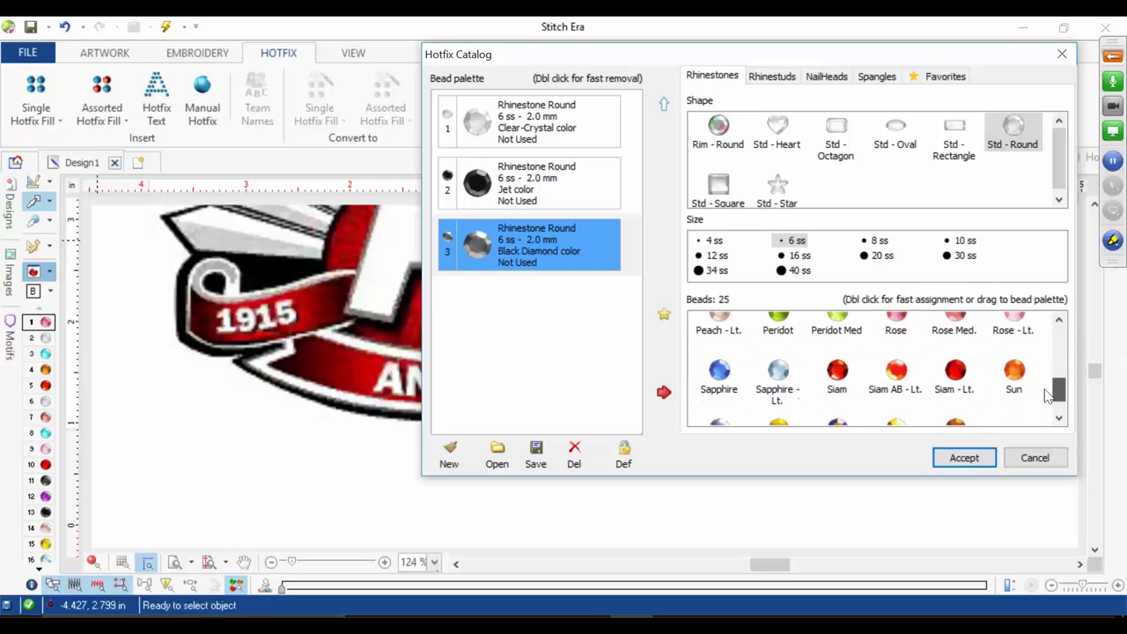
left_click_drag(949, 374, 668, 344)
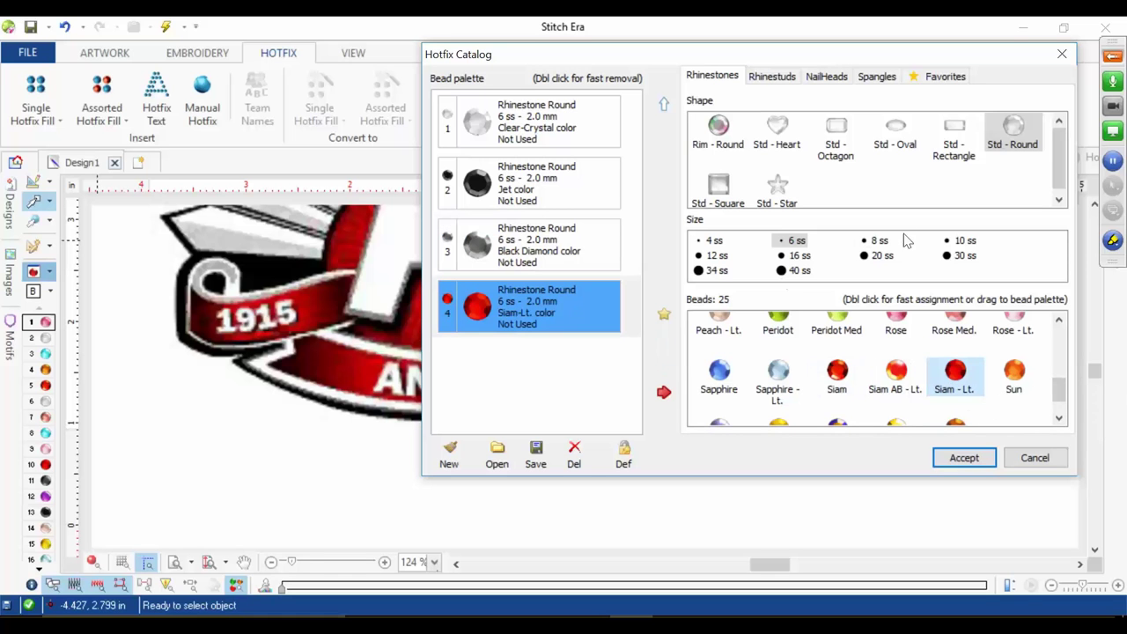
left_click(959, 240)
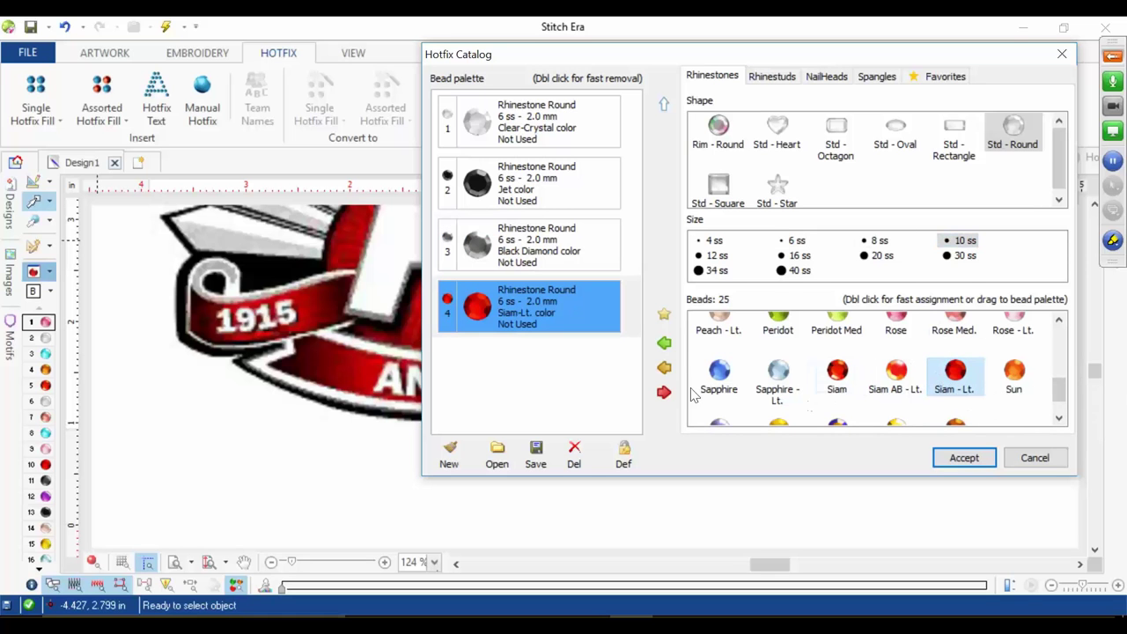
left_click(665, 344)
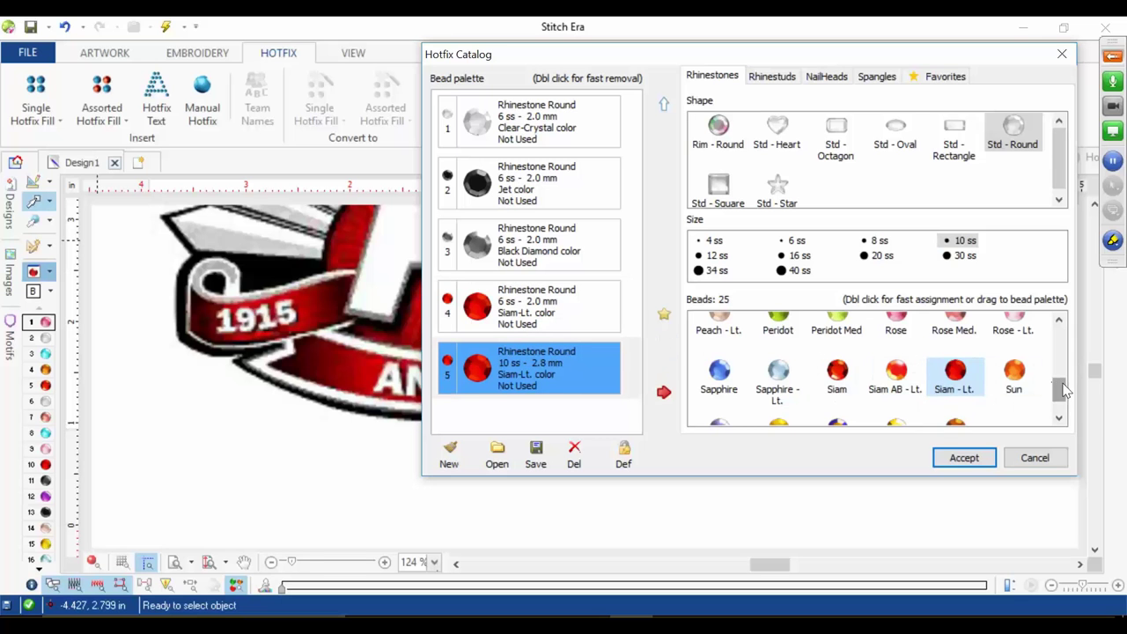
Step: Add a 10 ss Clear - Crystal rhinestone, place it above the 10 ss Siam - Lt. bead and accept the palette
scroll(766, 390, "up", 5)
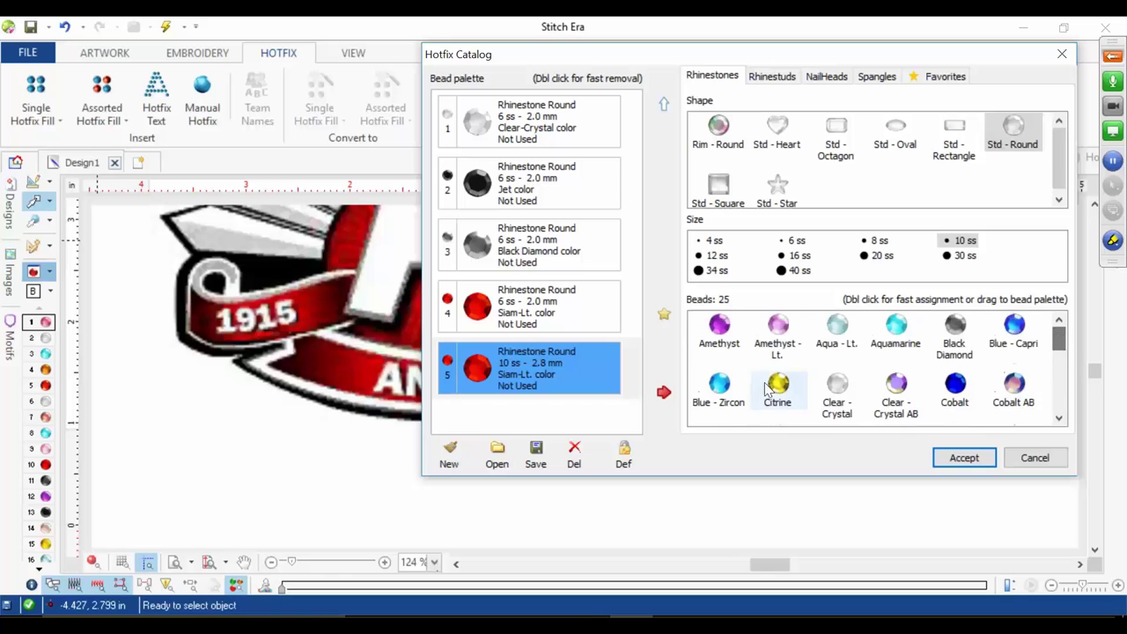
left_click(834, 386)
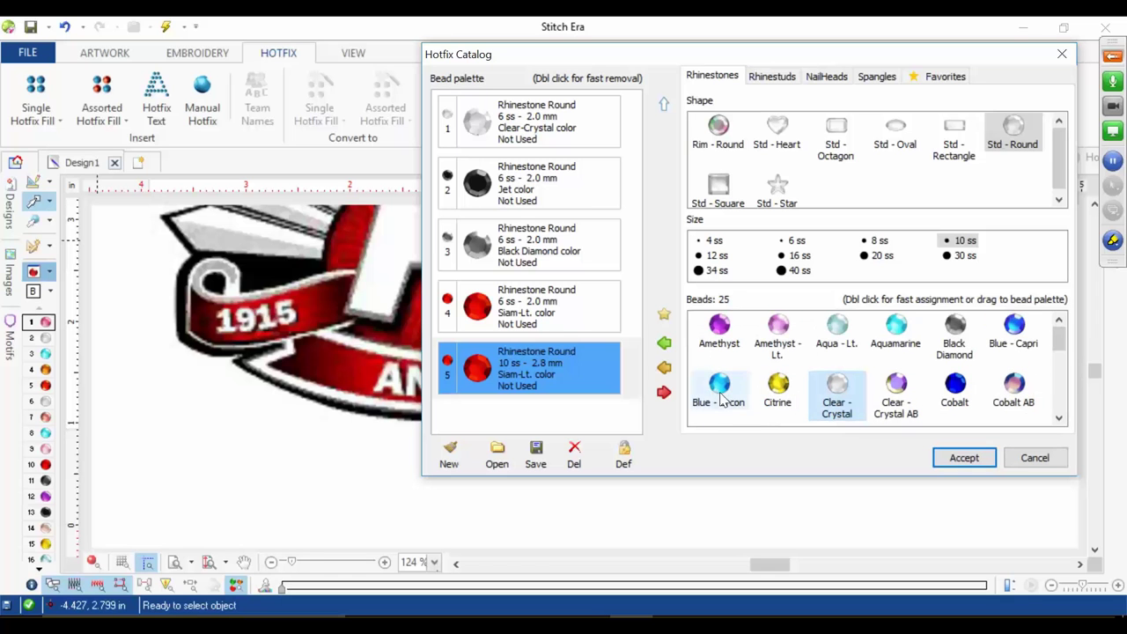
left_click(664, 342)
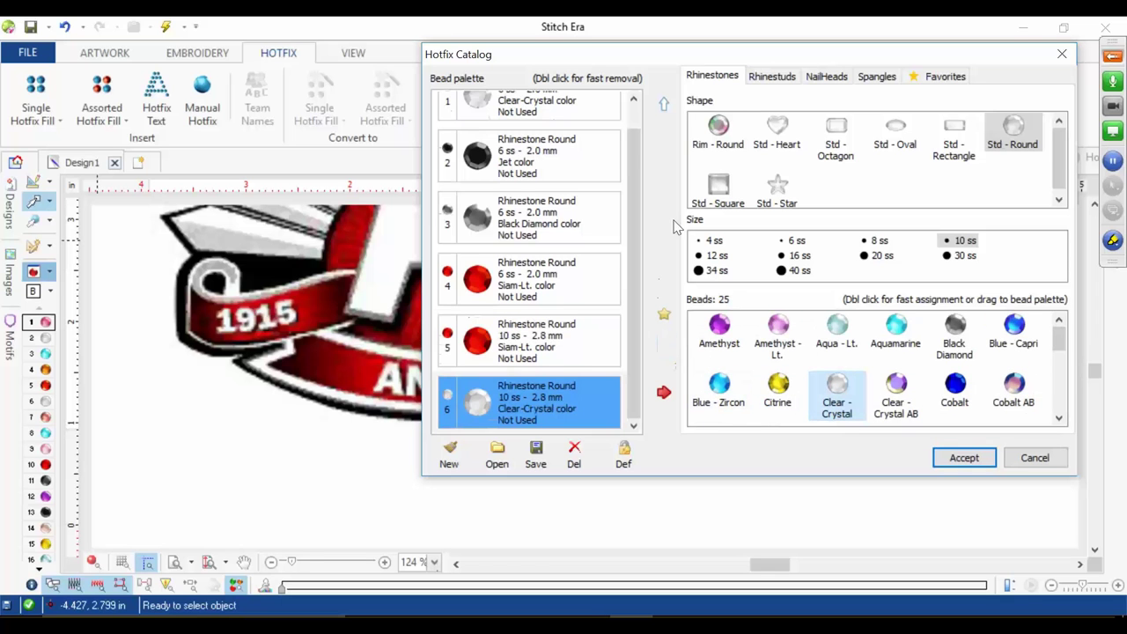
left_click(664, 104)
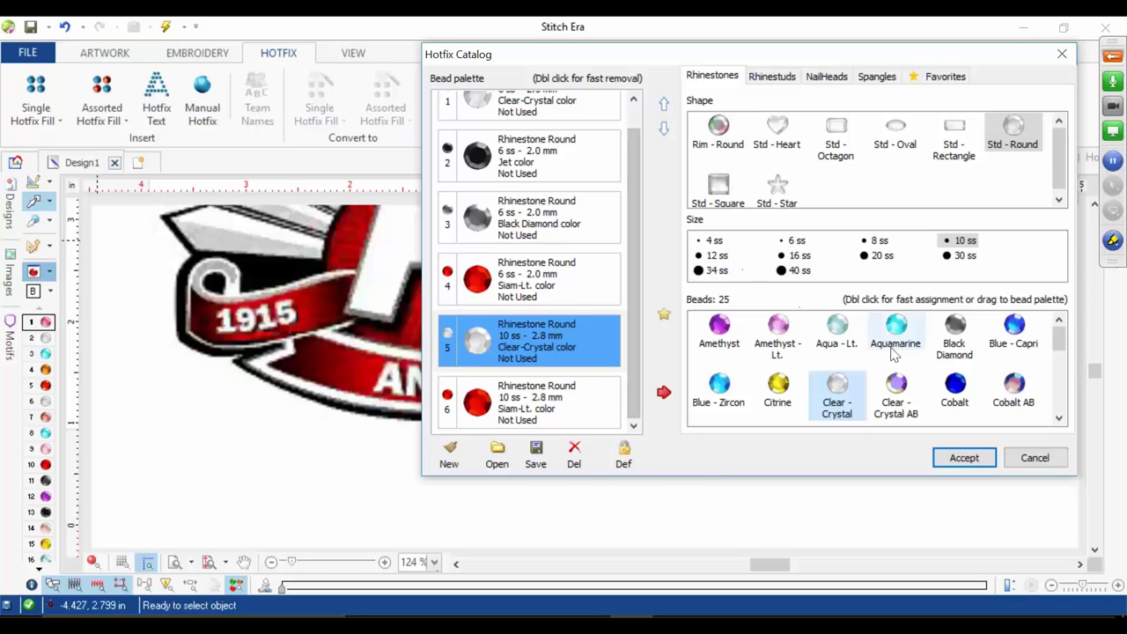
left_click(962, 457)
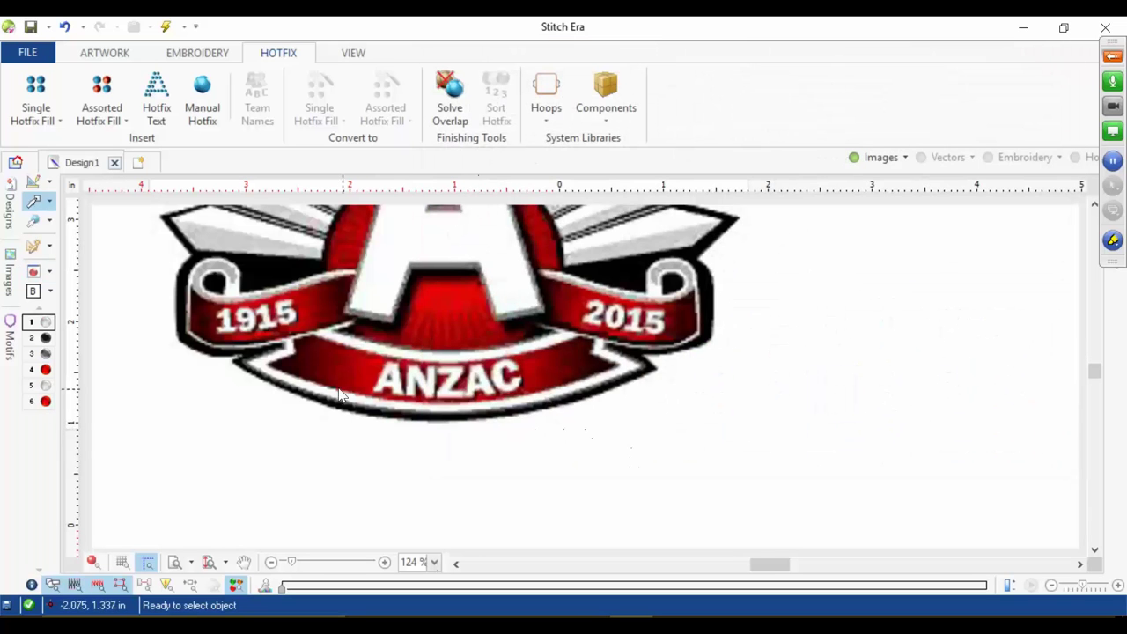
scroll(184, 352, "up", 2)
scroll(262, 297, "up", 3)
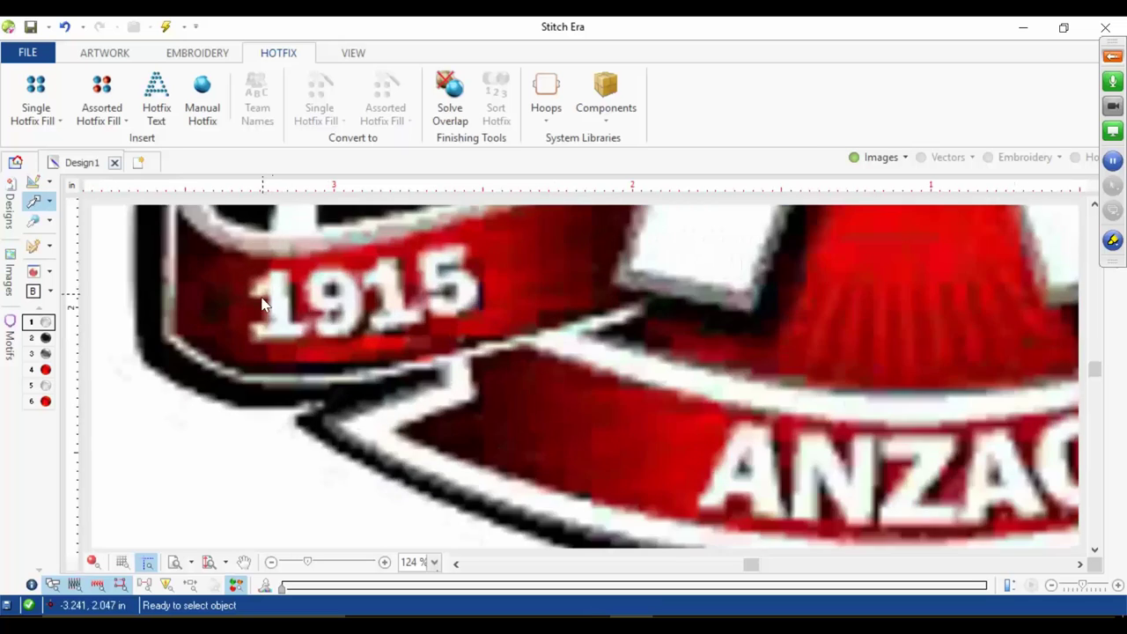
Step: Place six 6 ss Clear - Crystal rhinestones manually over the first digit of 1915 in the logo
left_click(202, 92)
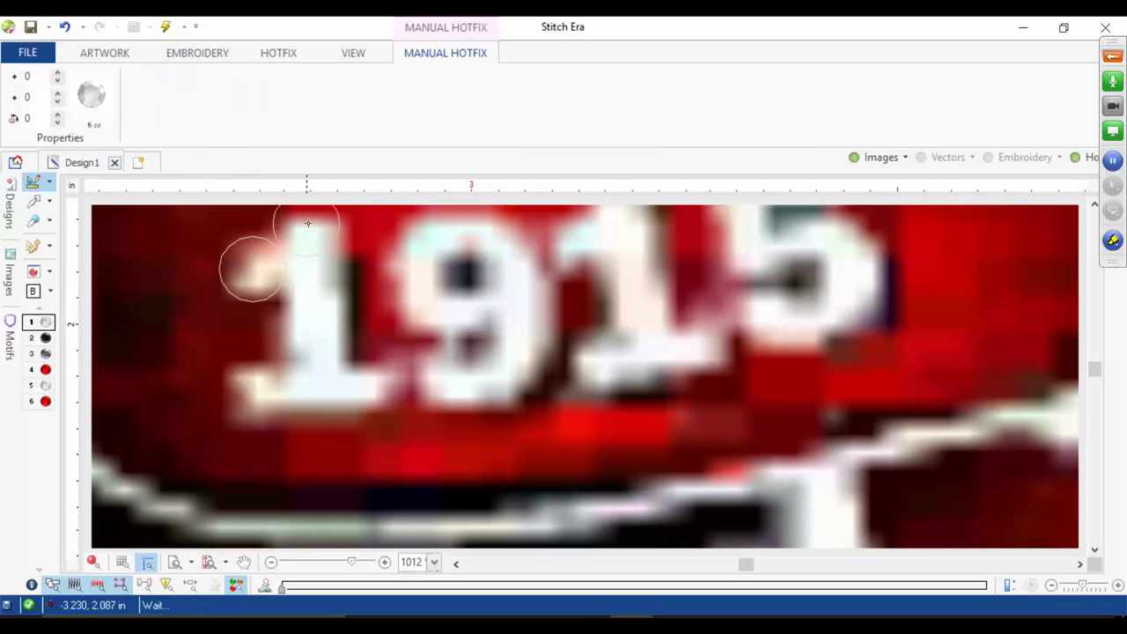
left_click(252, 268)
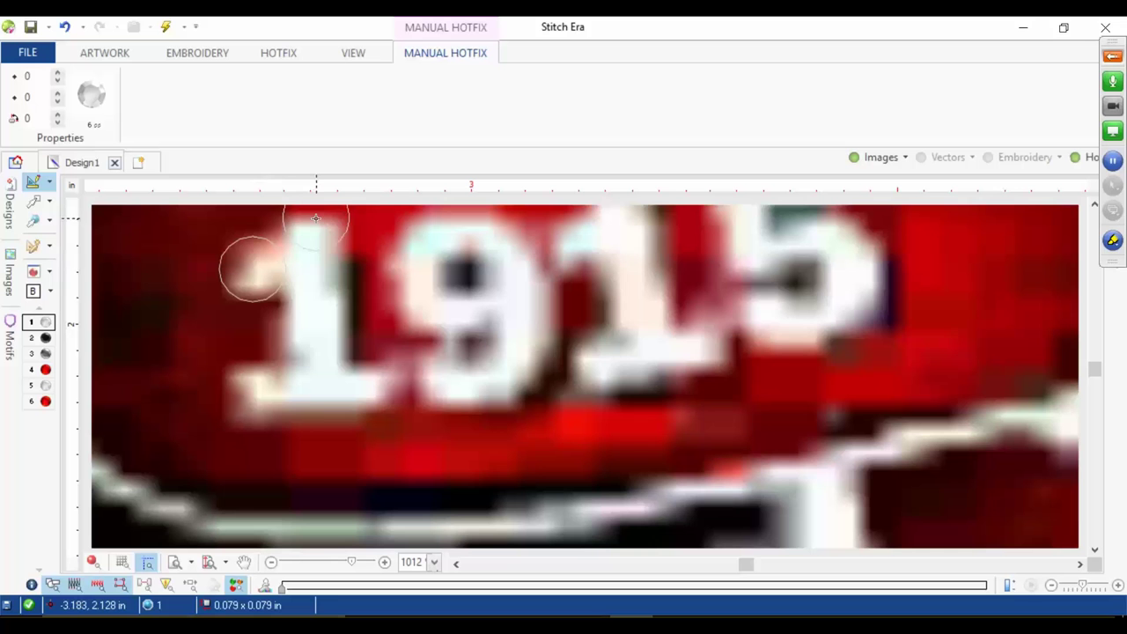
left_click(318, 298)
left_click(315, 374)
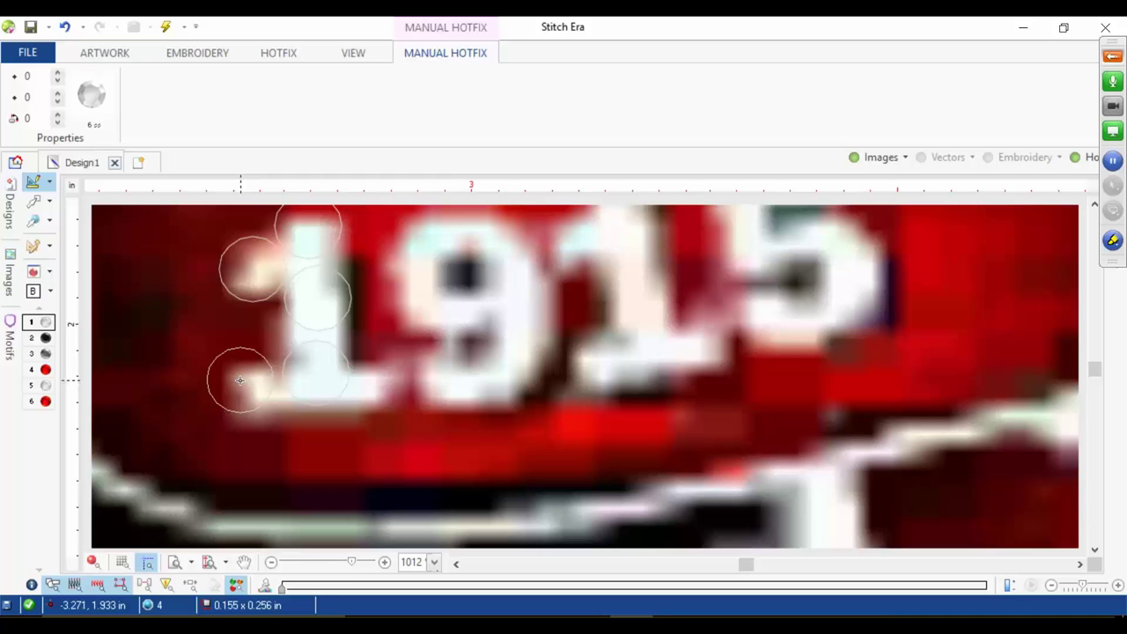
left_click(239, 380)
left_click(391, 373)
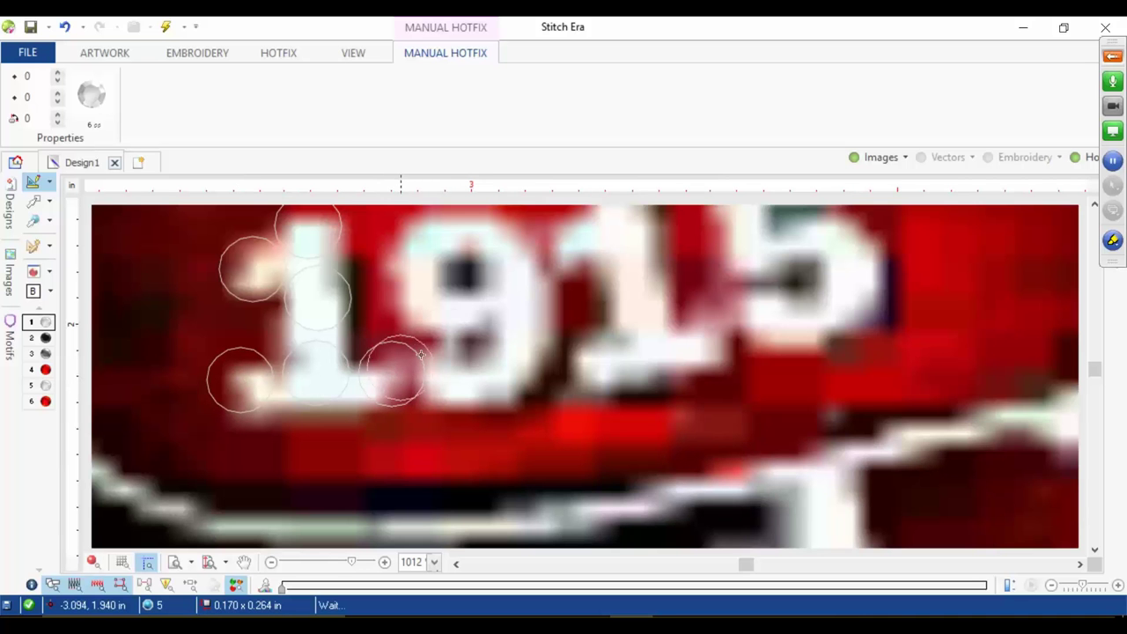
scroll(502, 294, "down", 5)
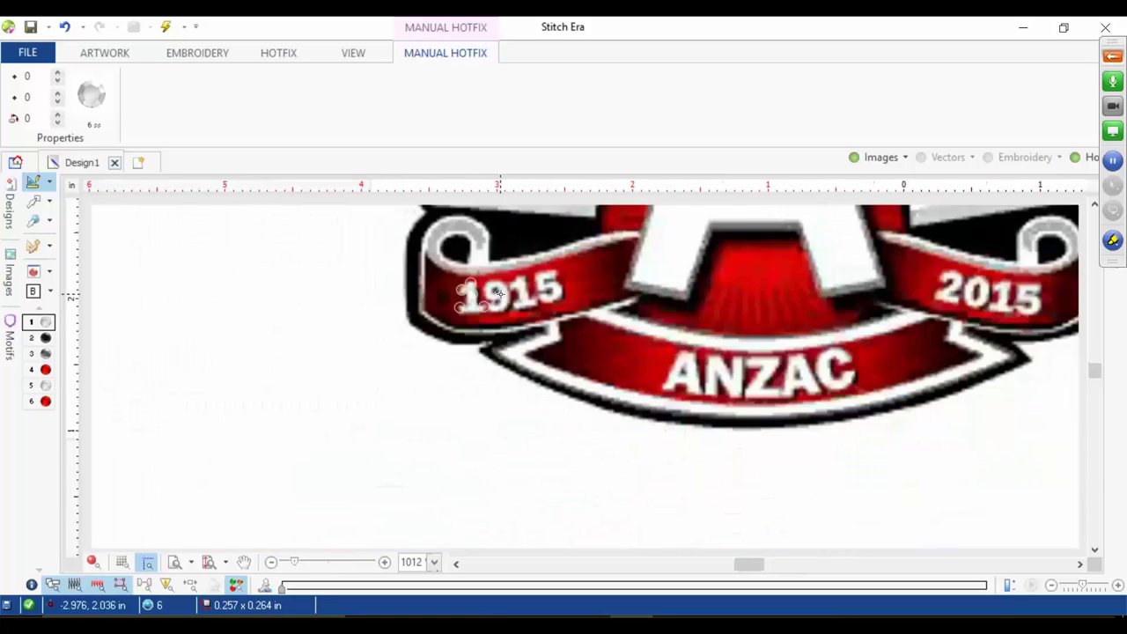
Step: Hide the logo image and turn on the realistic bead preview for the placed rhinestones
left_click(854, 158)
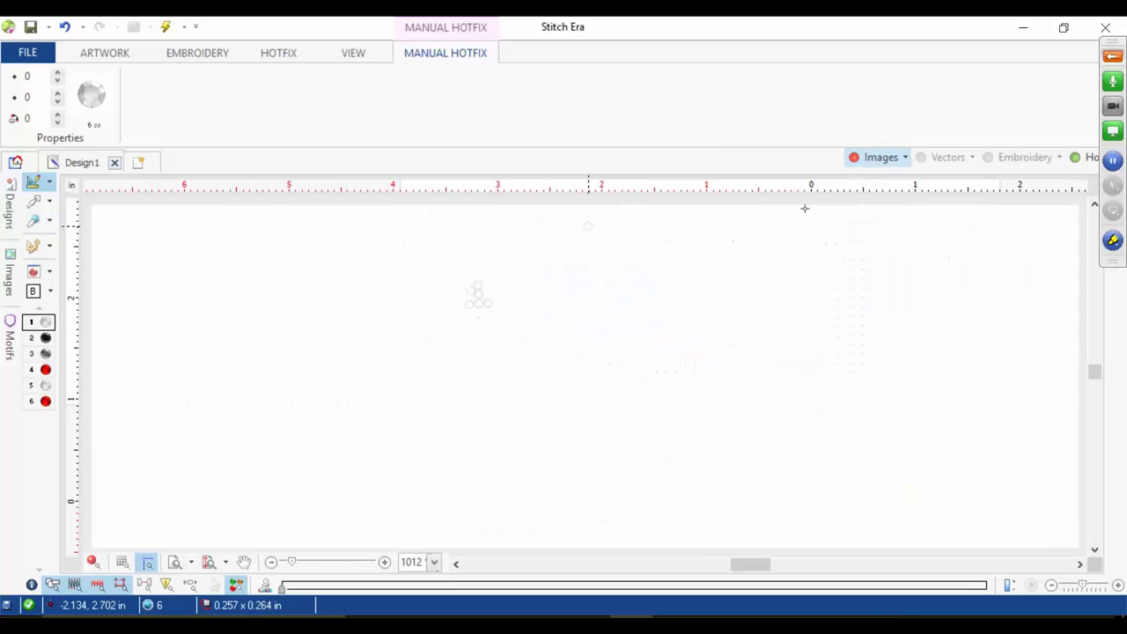
left_click(91, 562)
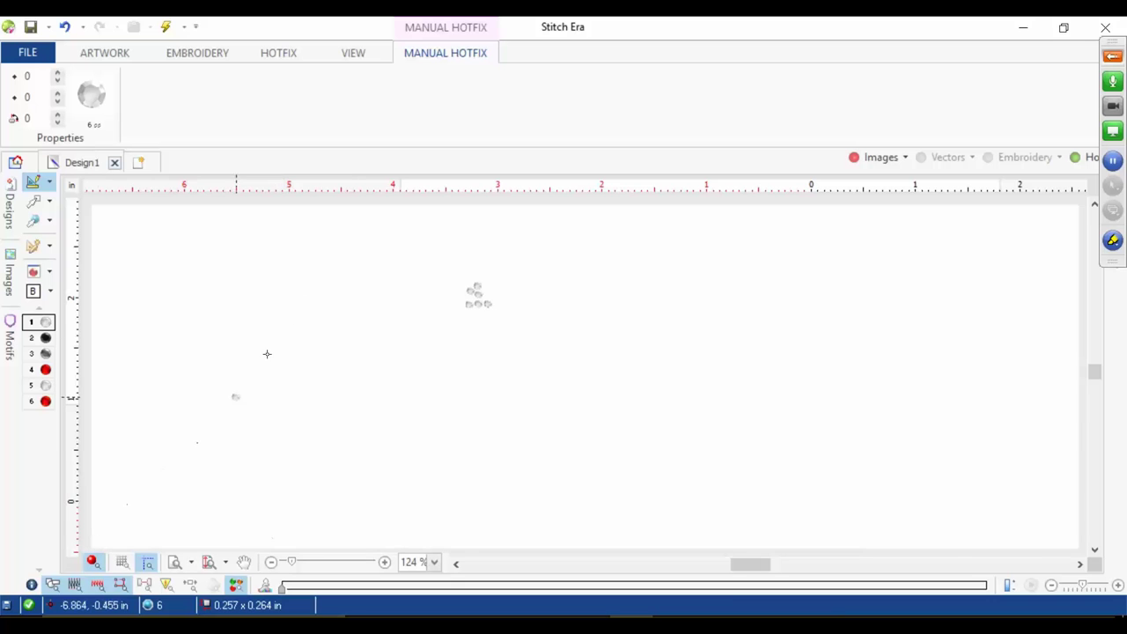
scroll(350, 231, "up", 1)
scroll(506, 313, "up", 4)
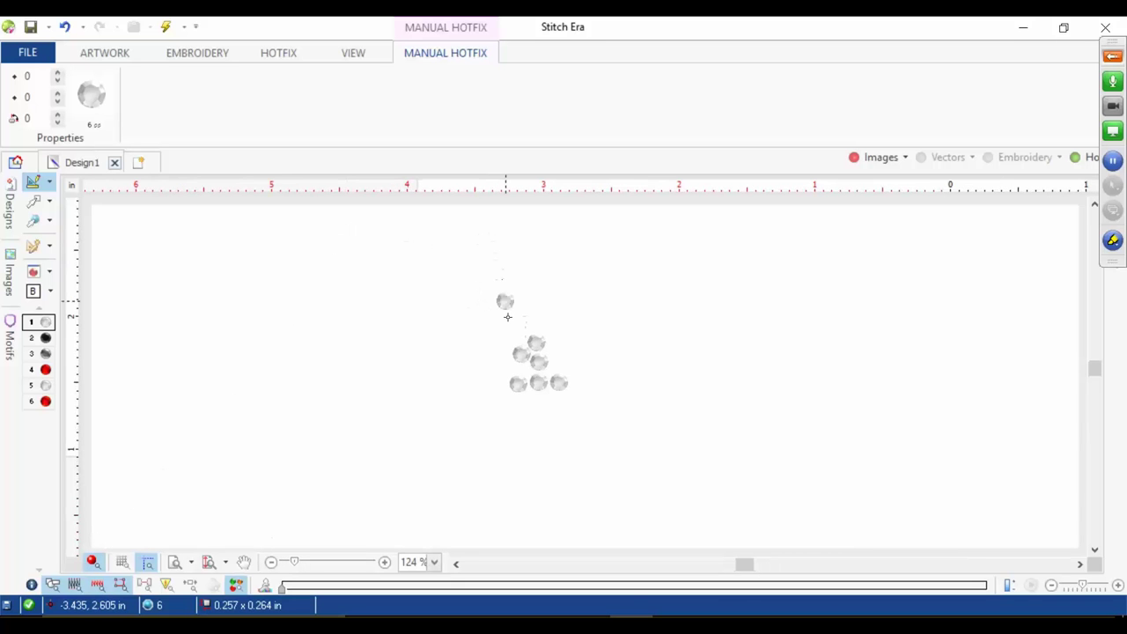
Step: Add a seventh 6 ss rhinestone at the top of the digit 1 and move its flag bead up beside the upper stem
left_click(533, 310)
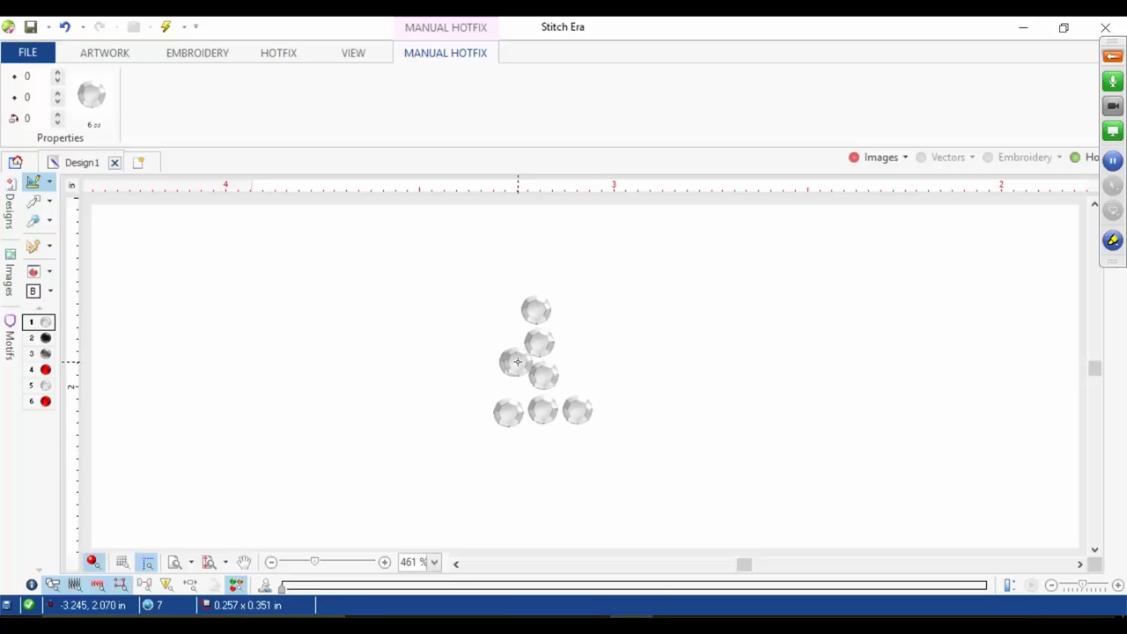
left_click(36, 220)
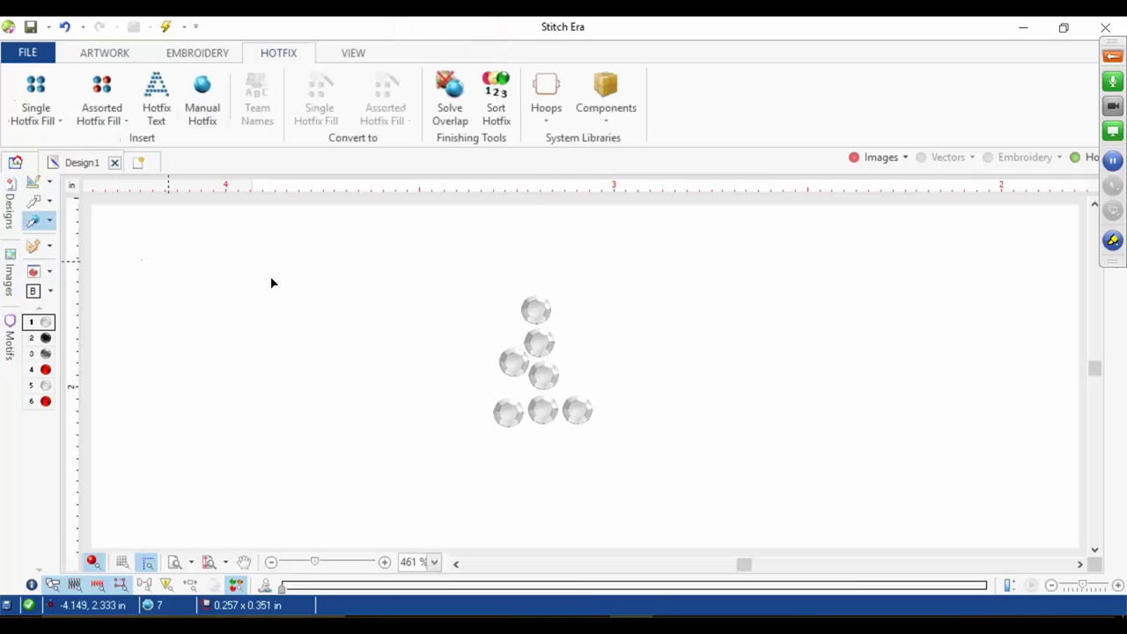
left_click_drag(512, 359, 505, 325)
scroll(525, 334, "down", 3)
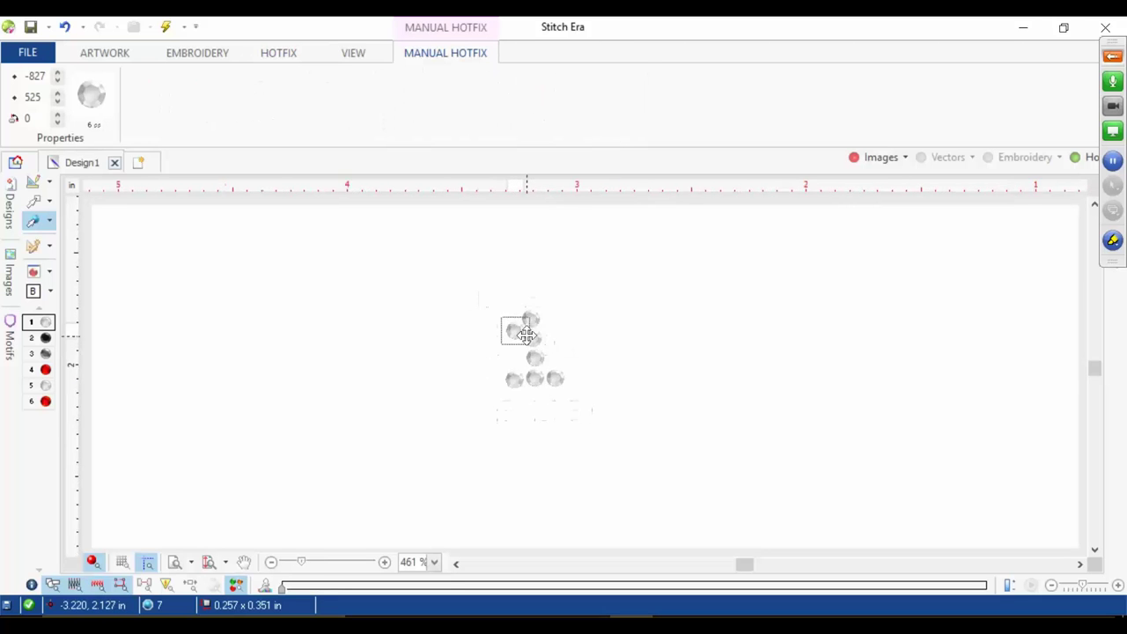
left_click(624, 396)
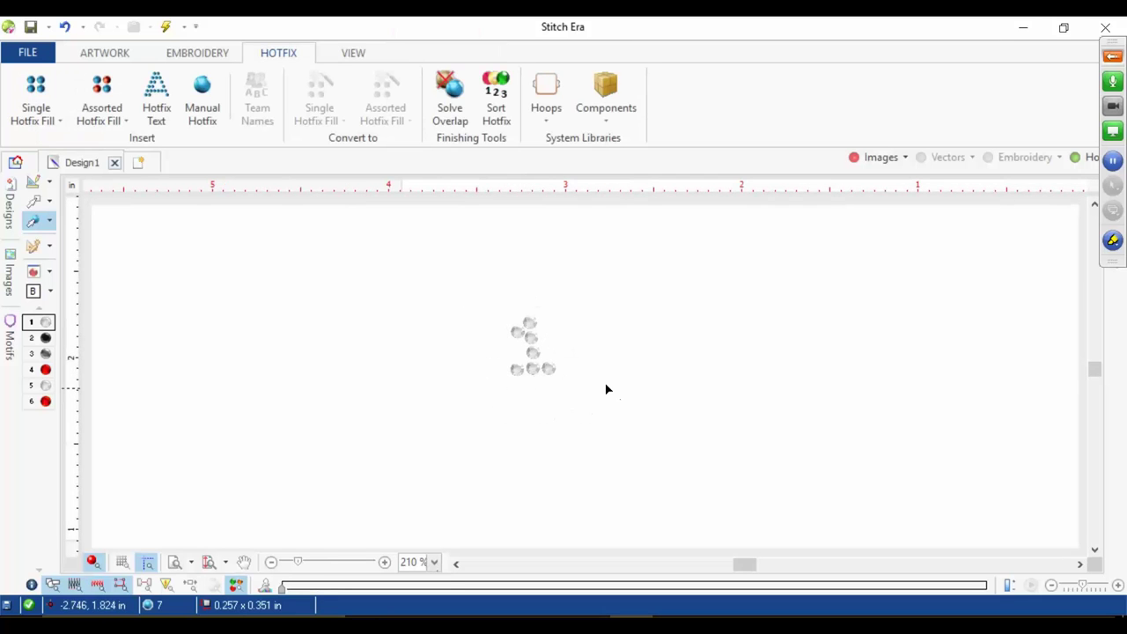
Step: Show the logo image again and enlarge it proportionally so the 1915 digits better suit the bead size
left_click(885, 157)
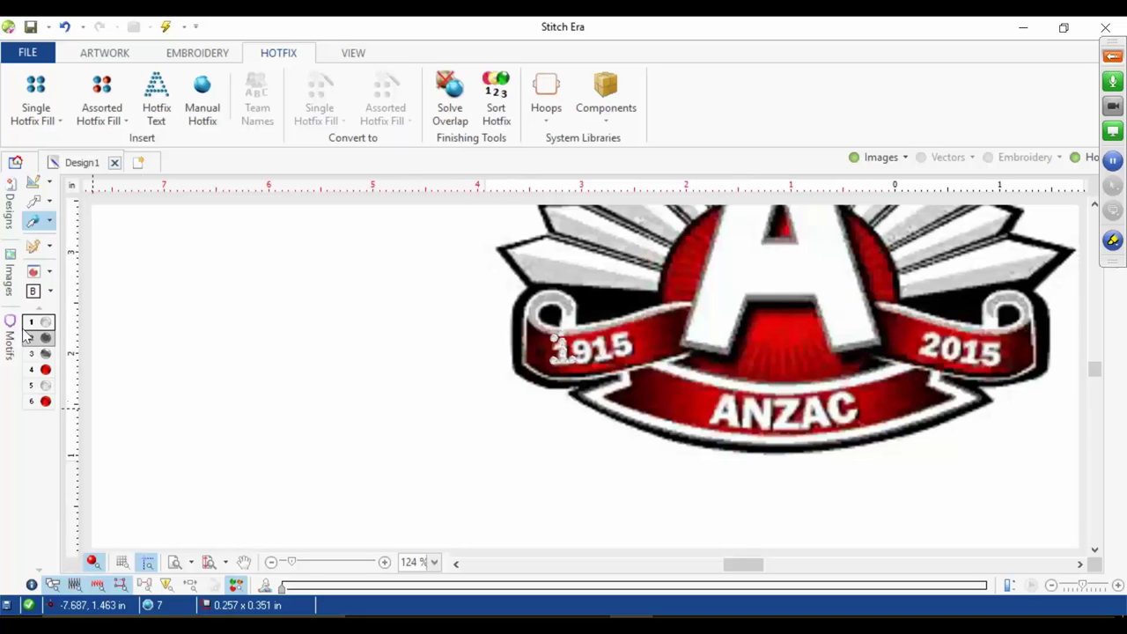
left_click(35, 202)
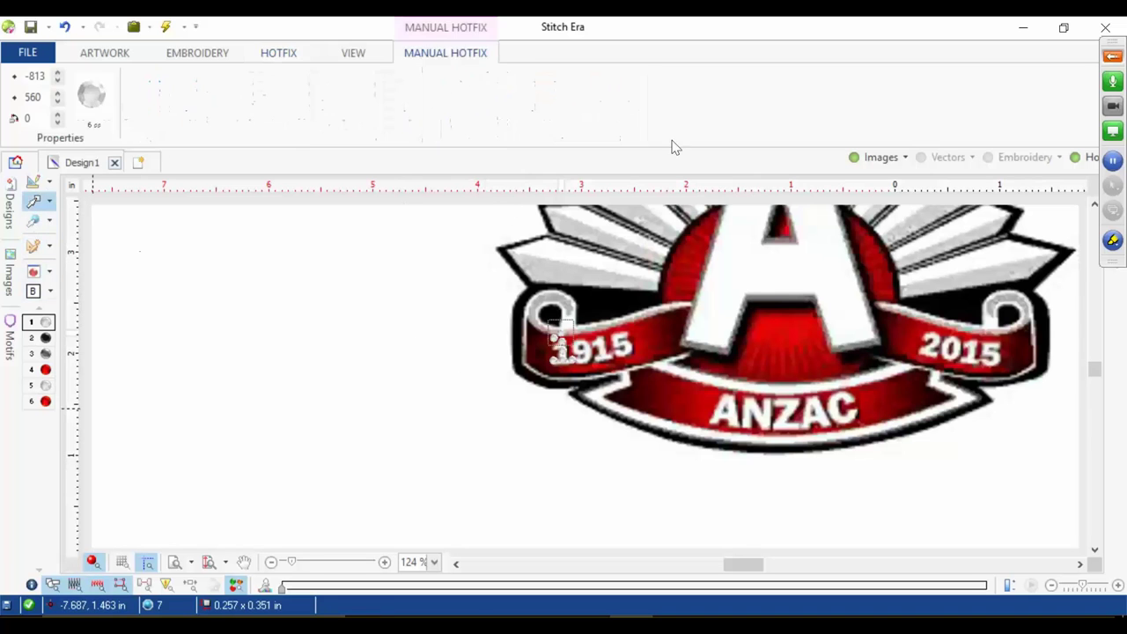
left_click(748, 257)
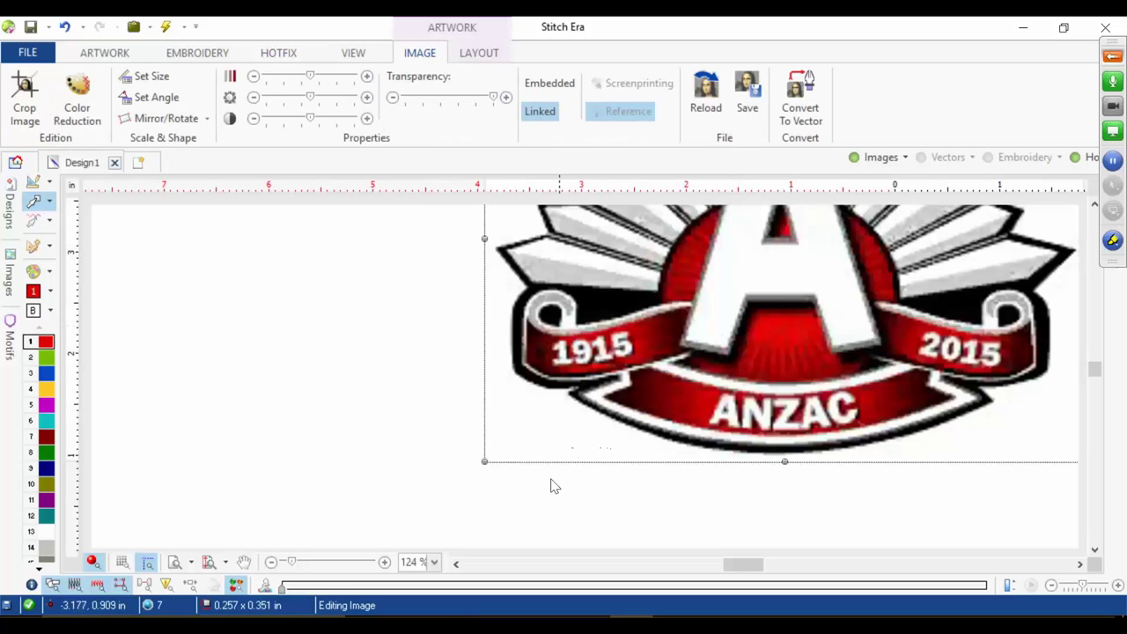
left_click(466, 352)
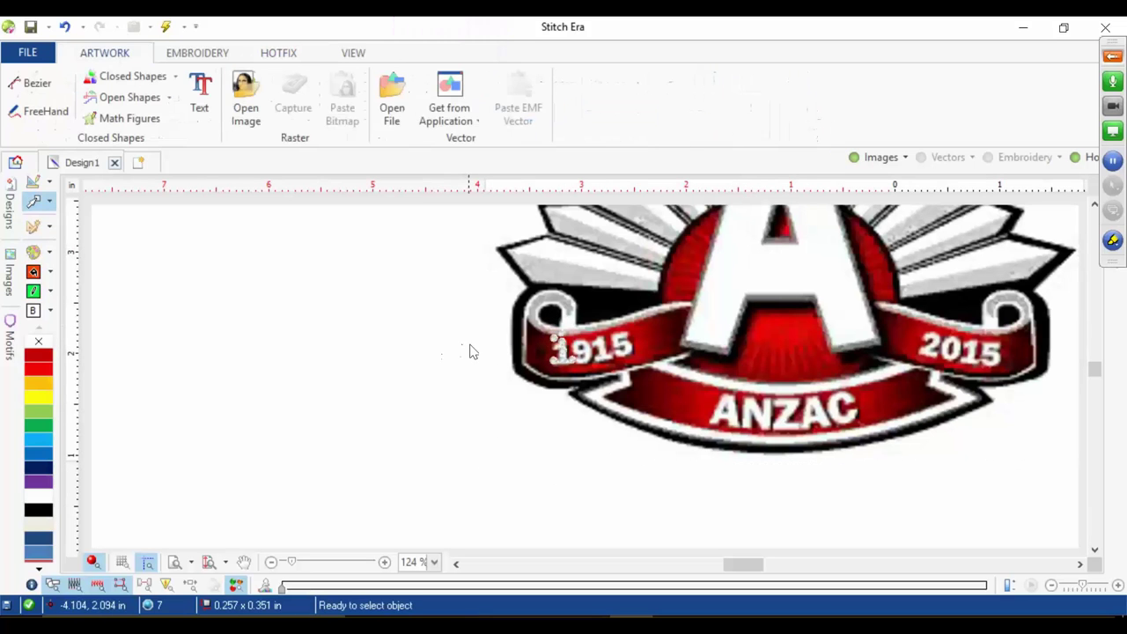
left_click(721, 327)
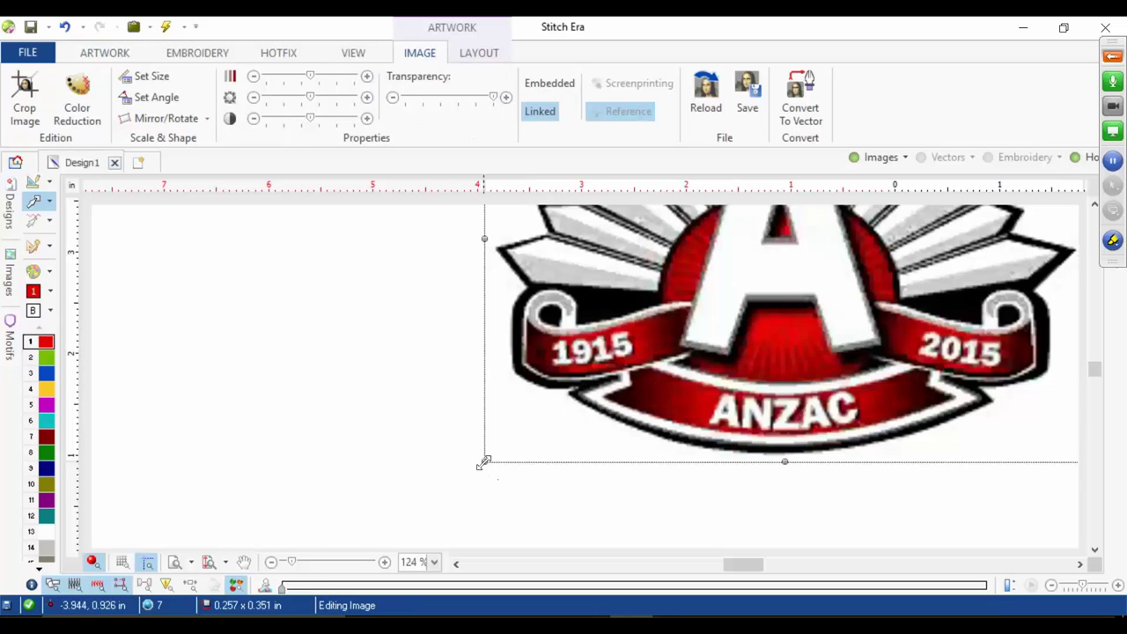
left_click_drag(484, 462, 391, 533)
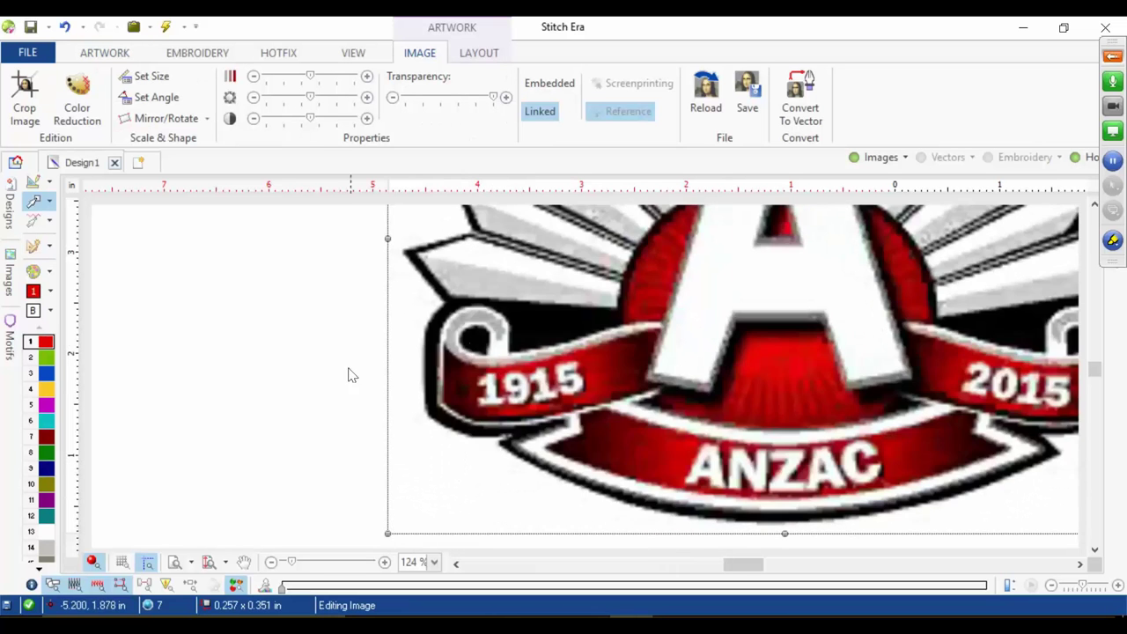
Step: Select all seven beads and move them toward the first digit of 1915 on the enlarged logo
left_click(446, 343)
left_click_drag(527, 305, 591, 386)
left_click_drag(571, 344, 498, 385)
scroll(569, 355, "down", 3)
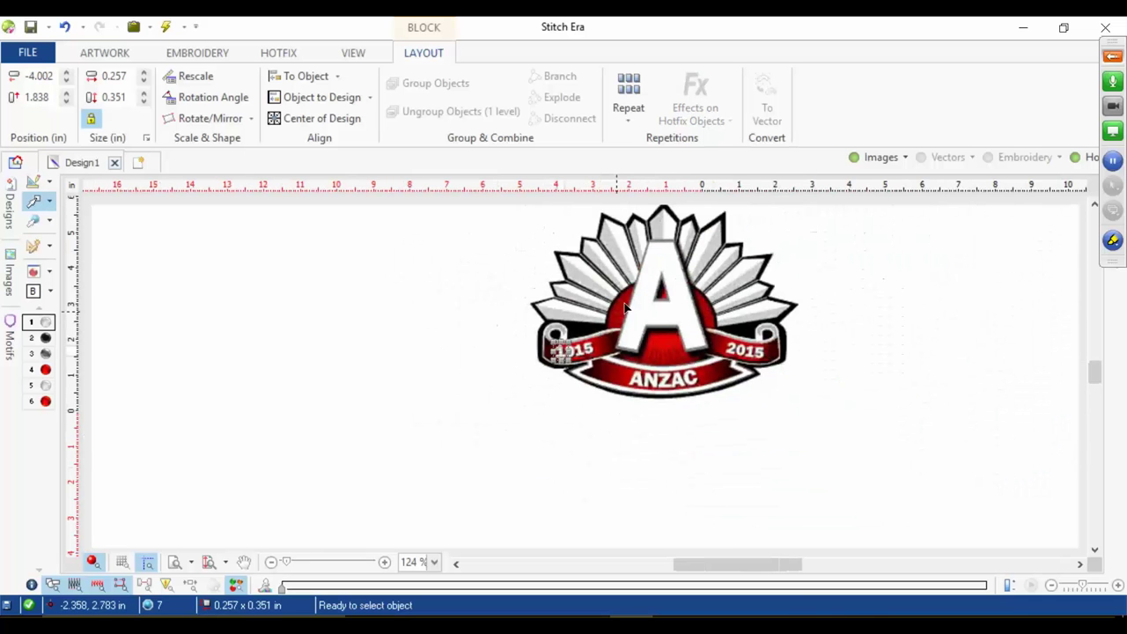
Step: Enlarge the logo image slightly to about 7.9 in wide, keeping its proportions, and deselect it
left_click(702, 278)
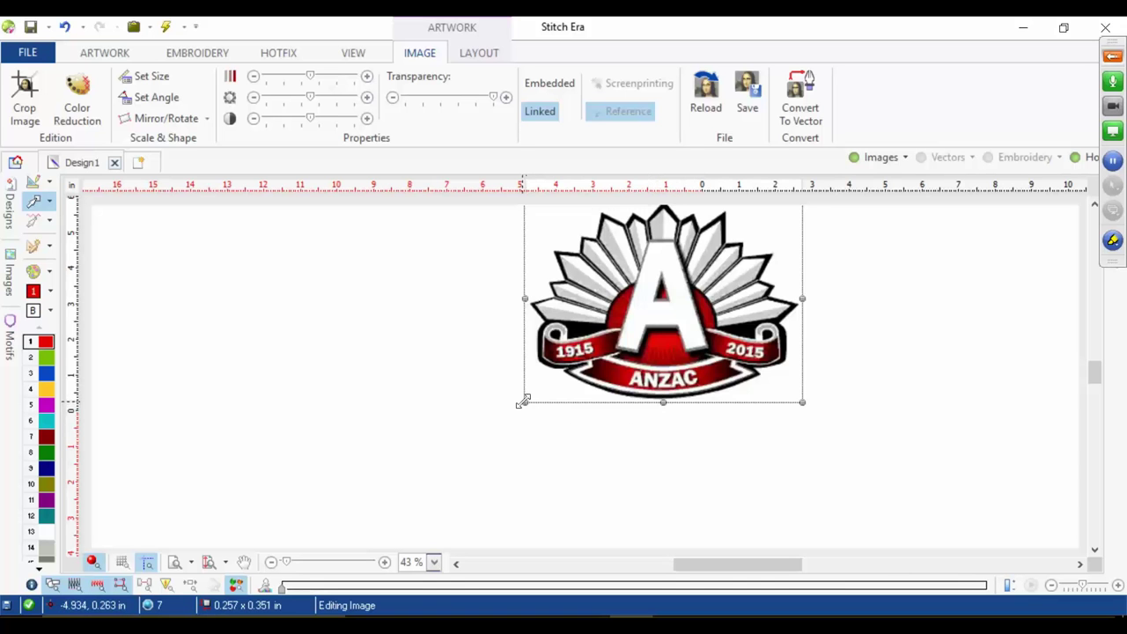
left_click_drag(523, 401, 518, 406)
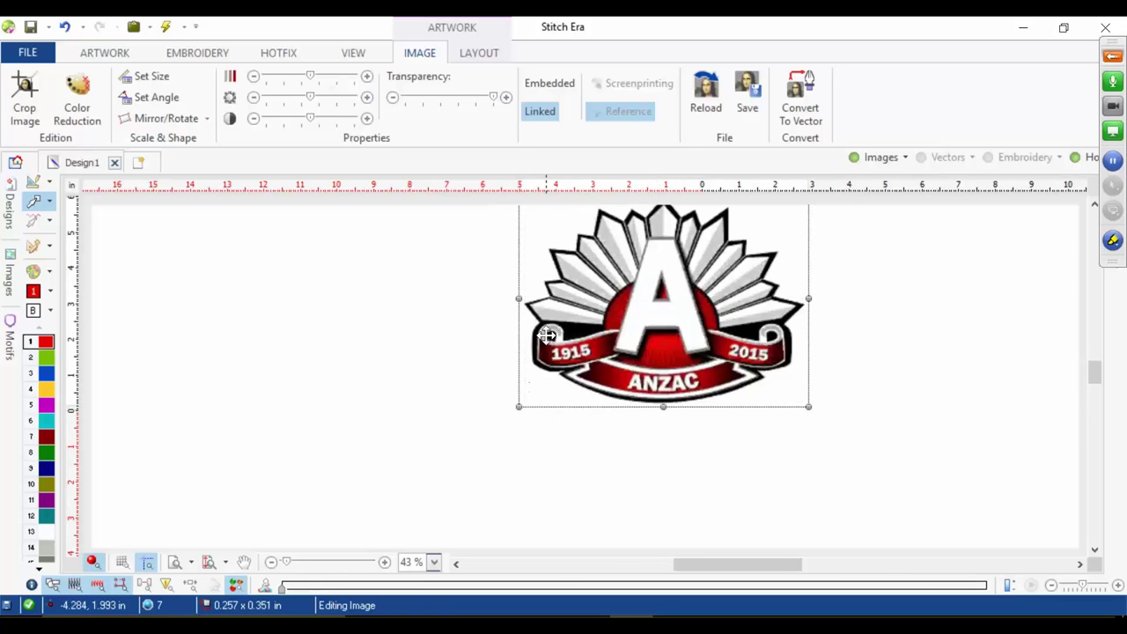
scroll(547, 336, "up", 3)
scroll(576, 396, "up", 2)
left_click(337, 452)
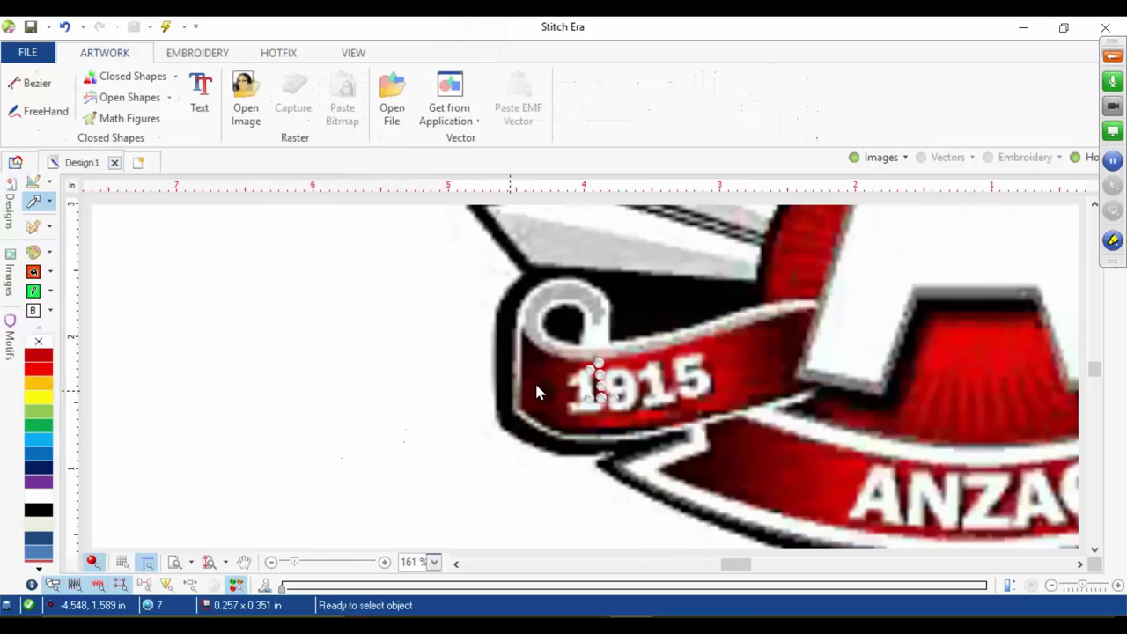
Step: Move the seven-bead group onto the first digit of 1915, at about -4.117, 1.768 in
left_click_drag(575, 357, 639, 431)
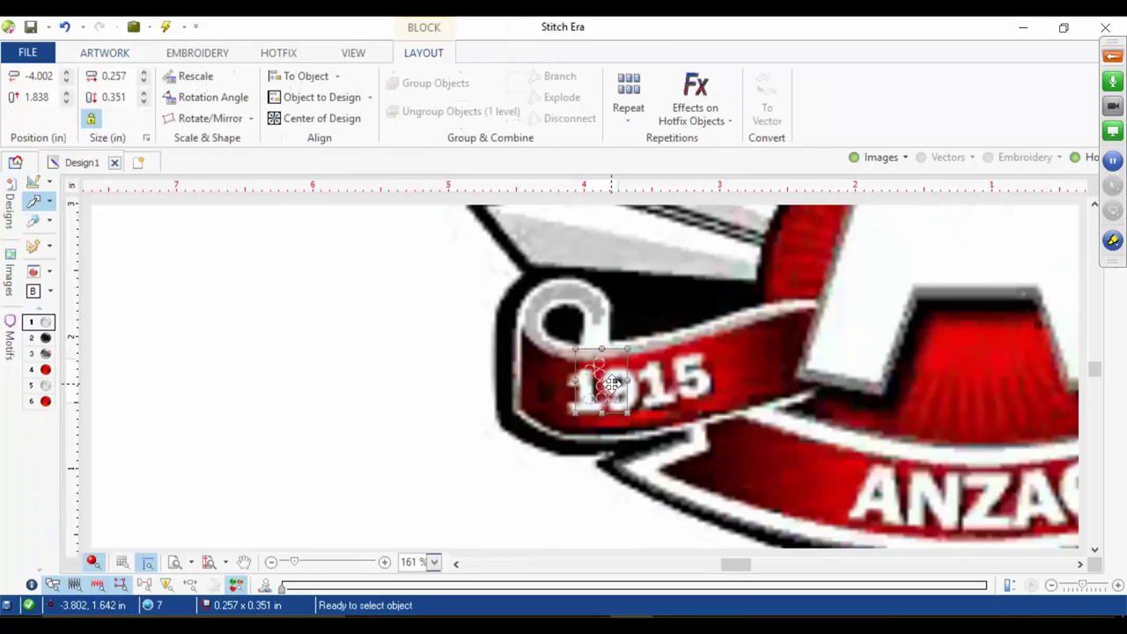
scroll(604, 384, "up", 3)
left_click_drag(603, 385, 555, 392)
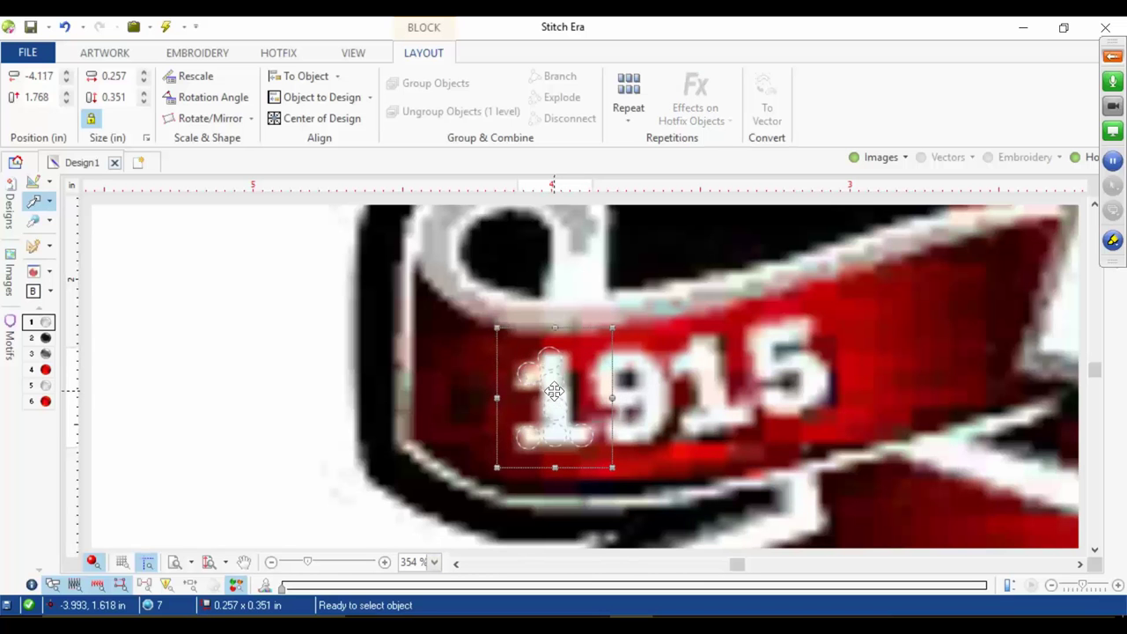
left_click(265, 452)
scroll(594, 357, "down", 1)
left_click(223, 417)
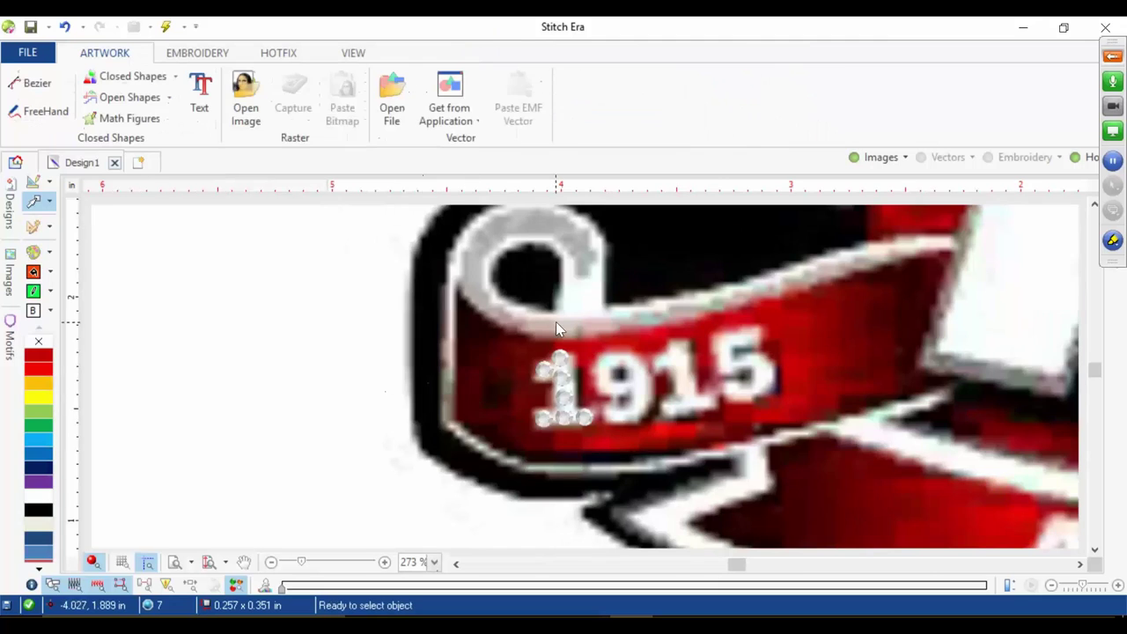
Step: Measure the logo's width from ray tip to ray tip with Set Size and dismiss the image scaling without changes
scroll(555, 322, "down", 5)
left_click(710, 277)
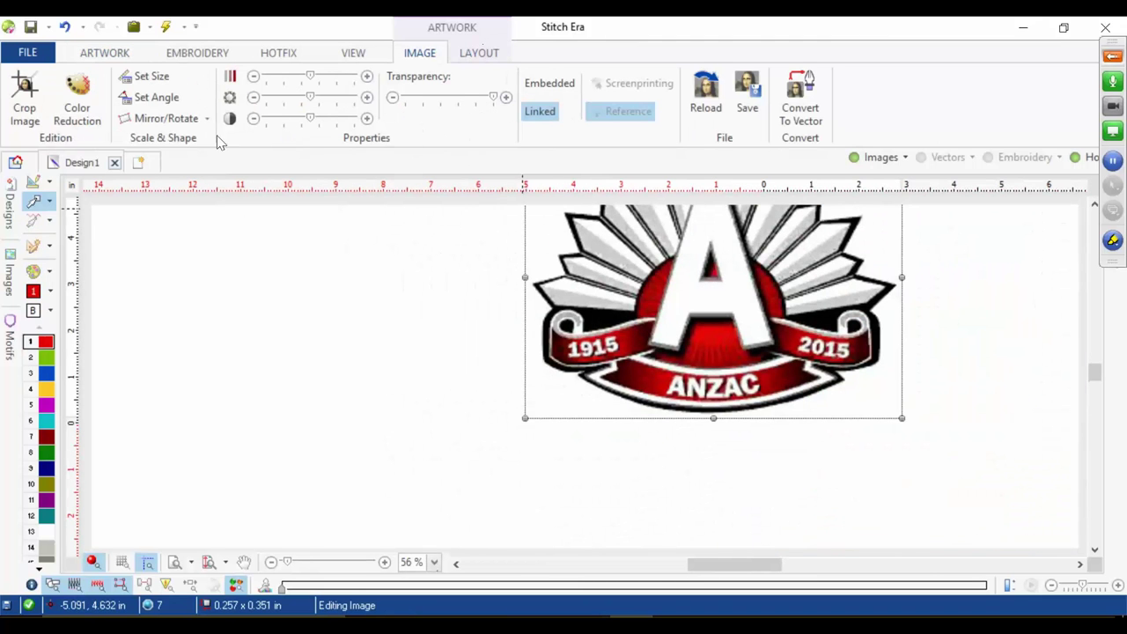
left_click(148, 76)
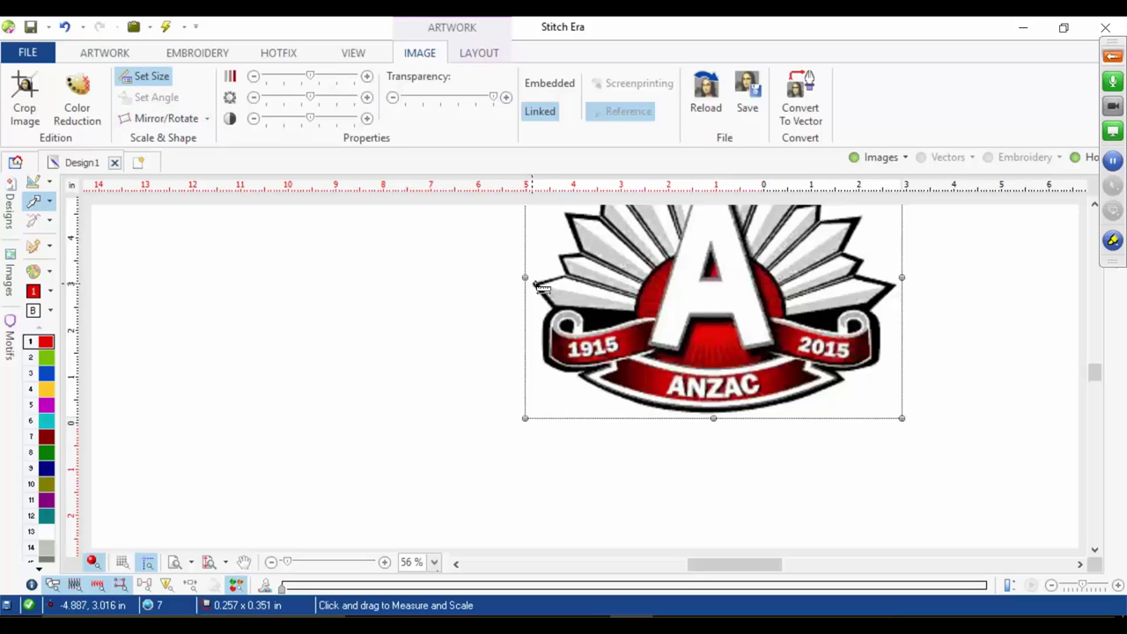
left_click_drag(532, 280, 780, 278)
left_click_drag(861, 283, 901, 287)
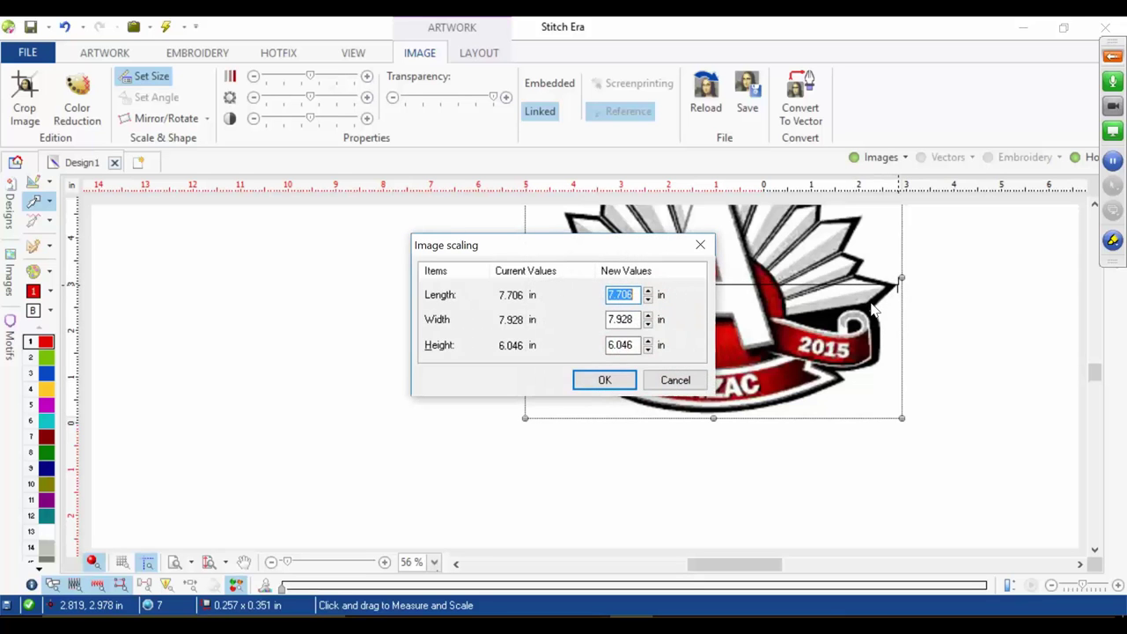
left_click(675, 379)
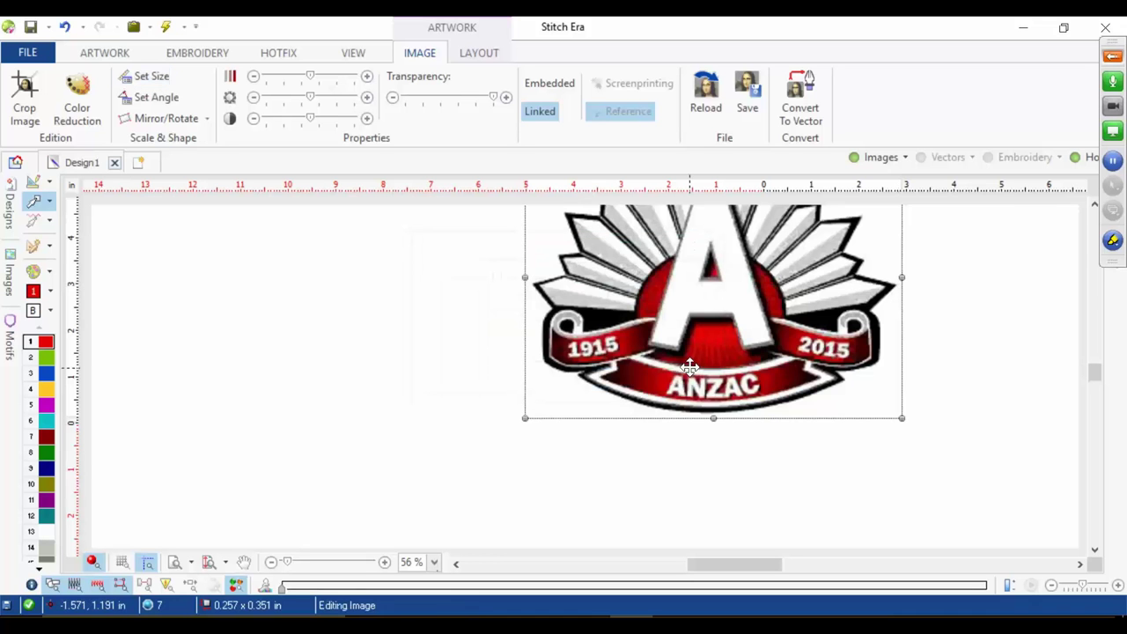
scroll(609, 374, "up", 2)
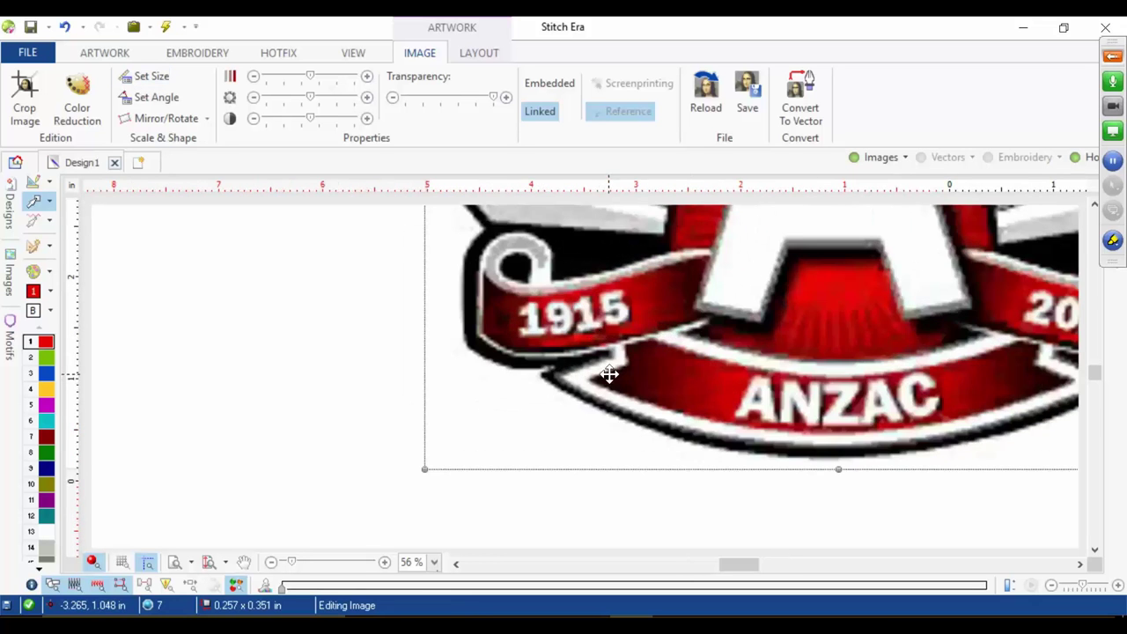
left_click(352, 371)
scroll(510, 309, "up", 1)
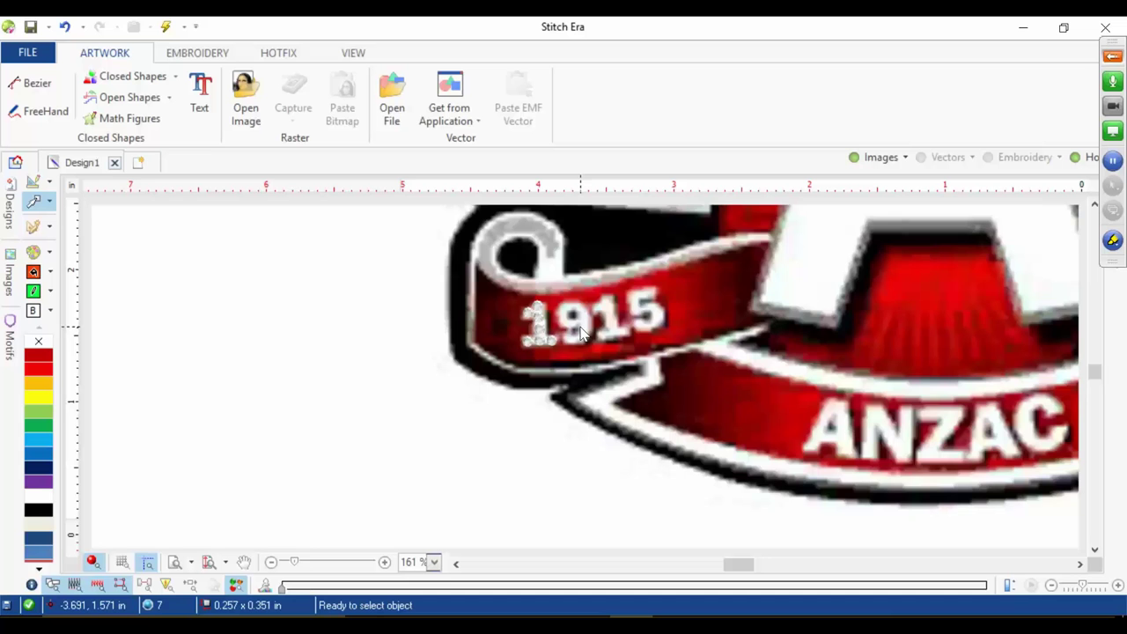
scroll(584, 339, "down", 5)
scroll(667, 262, "up", 2)
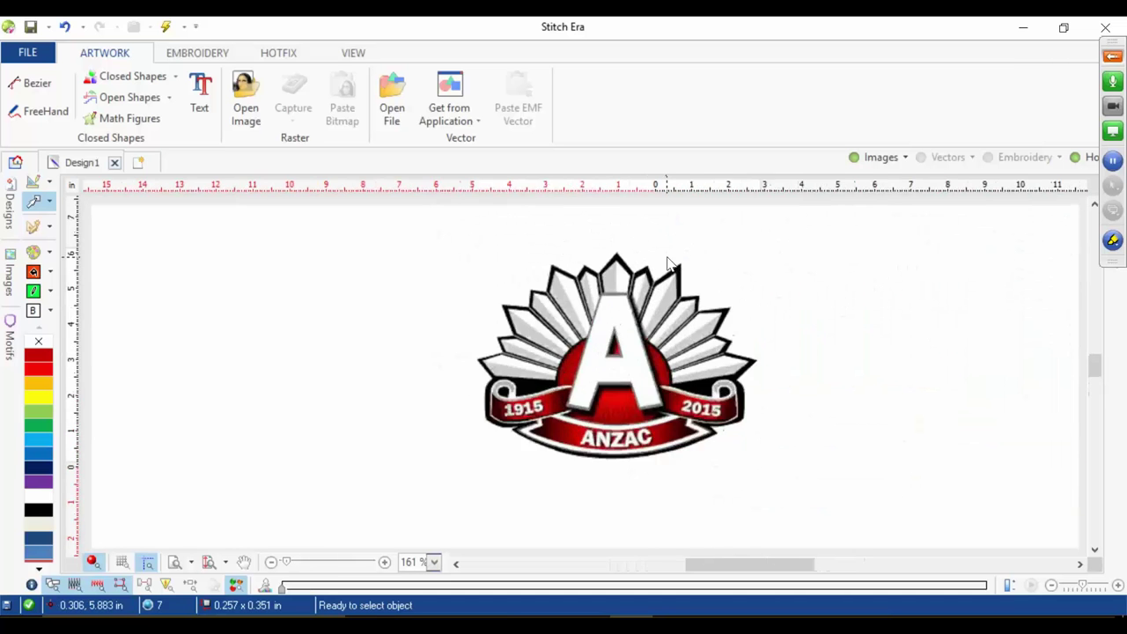
scroll(667, 263, "up", 2)
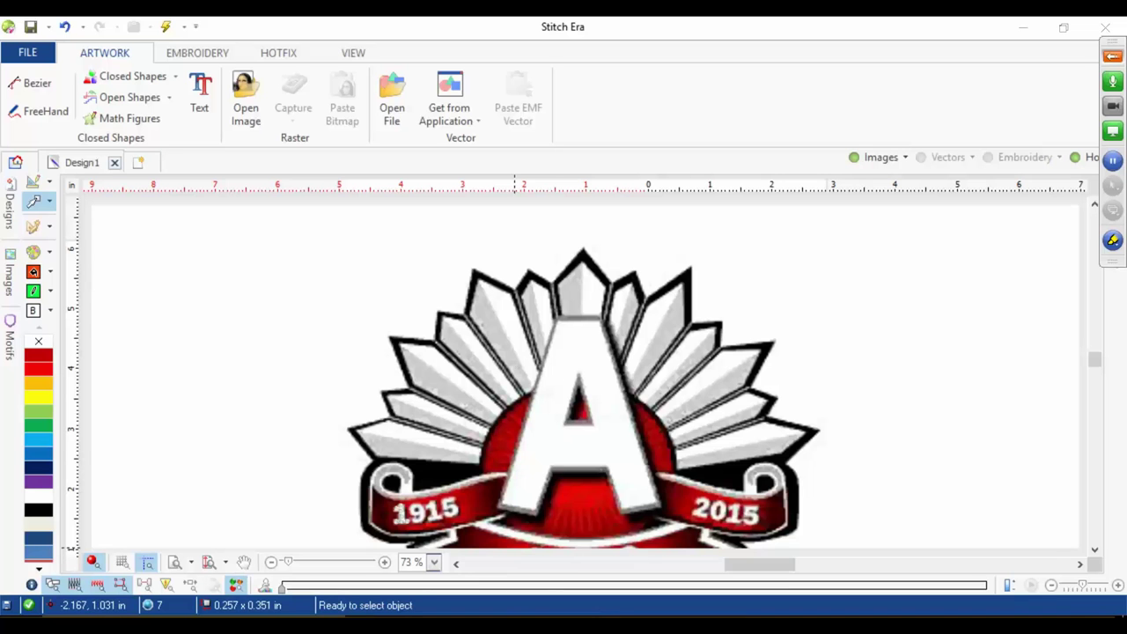
left_click_drag(555, 607, 558, 553)
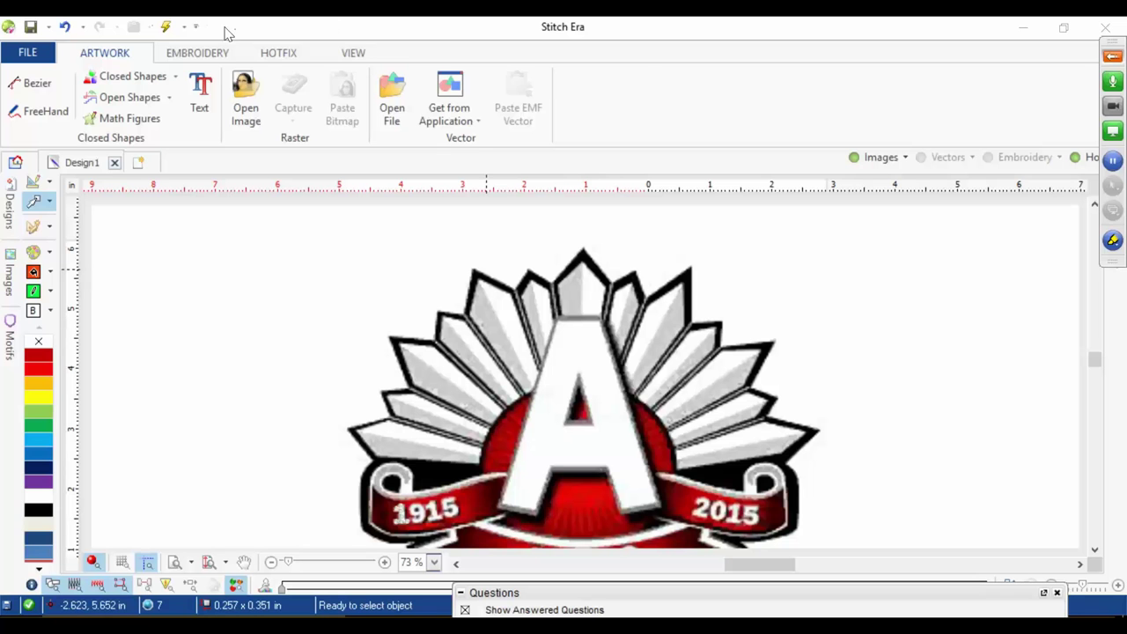
Step: Try to trace the white letter A as a single hotfix fill area with Automatic Tracing
left_click(267, 54)
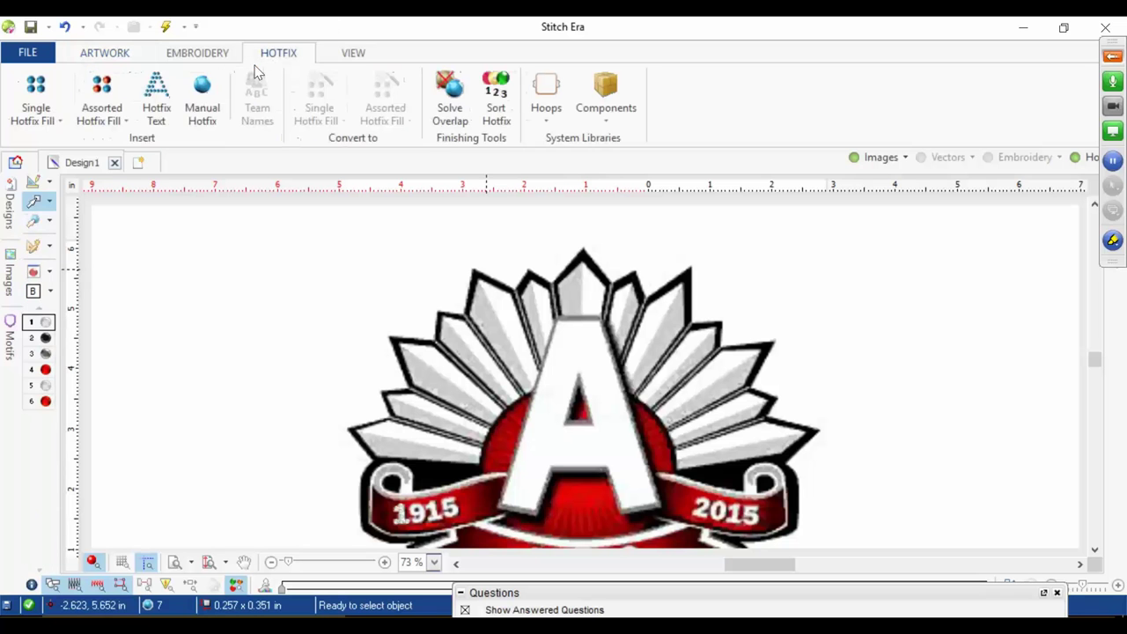
left_click(44, 97)
left_click(74, 215)
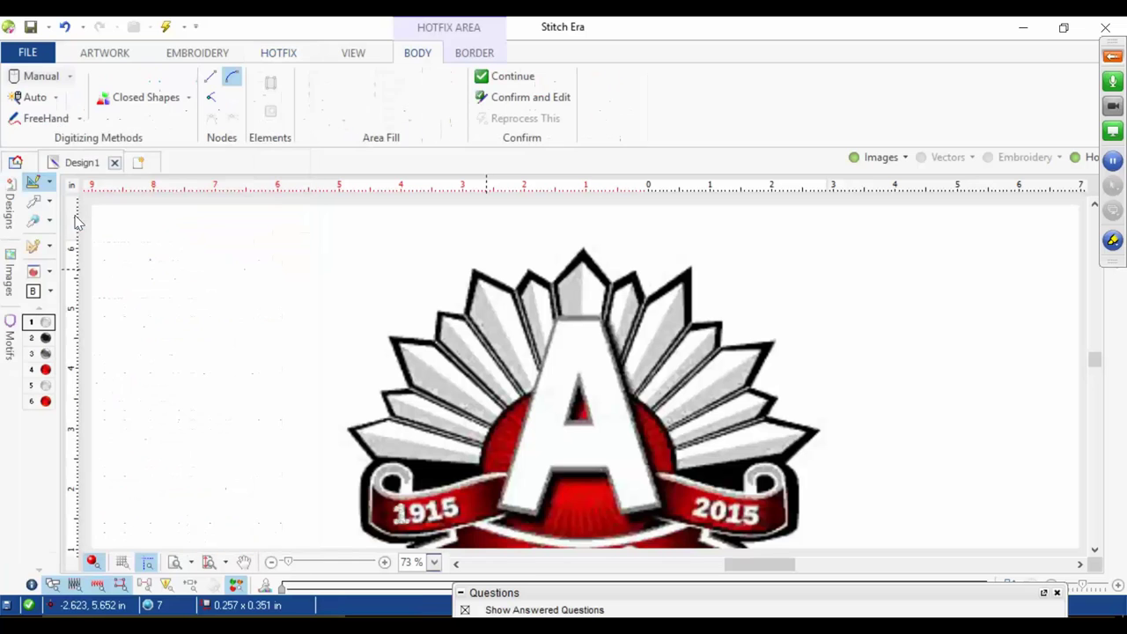
left_click(50, 100)
left_click(75, 138)
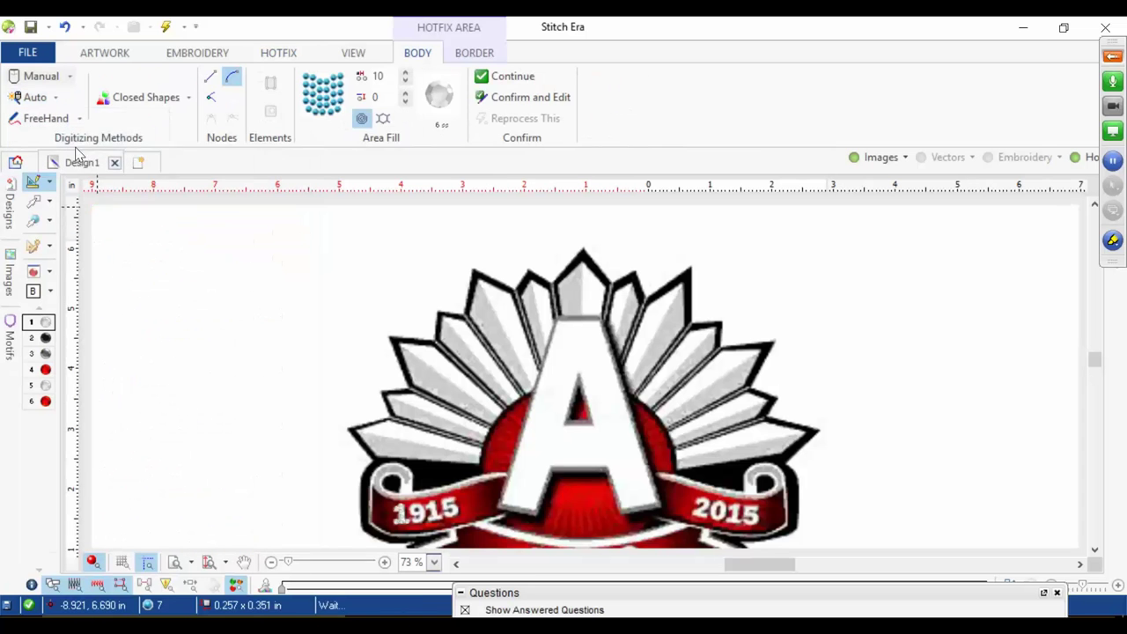
left_click(614, 407)
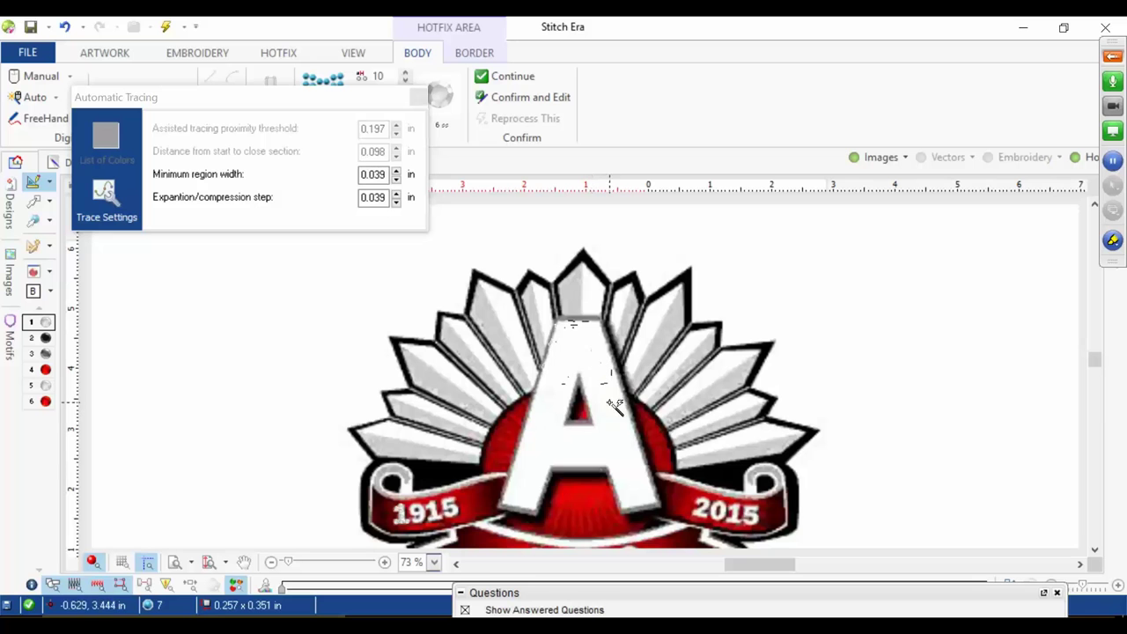
left_click(547, 467)
left_click(415, 99)
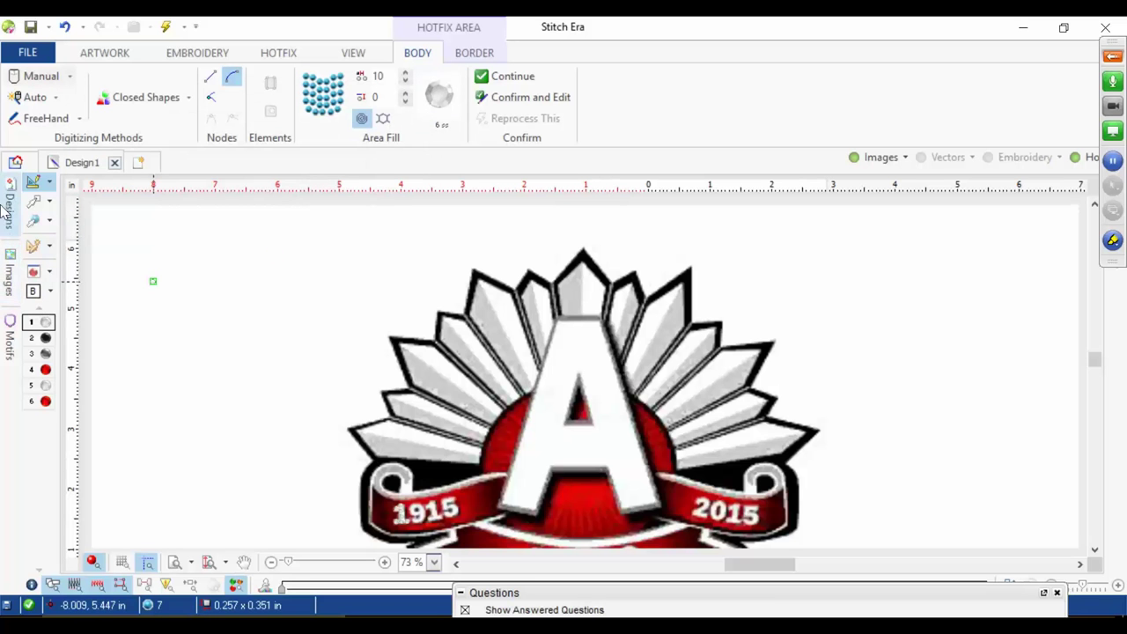
Step: Trace the outer outline of the large letter A as a closed, white, fill-only Bezier vector without a border
left_click(97, 53)
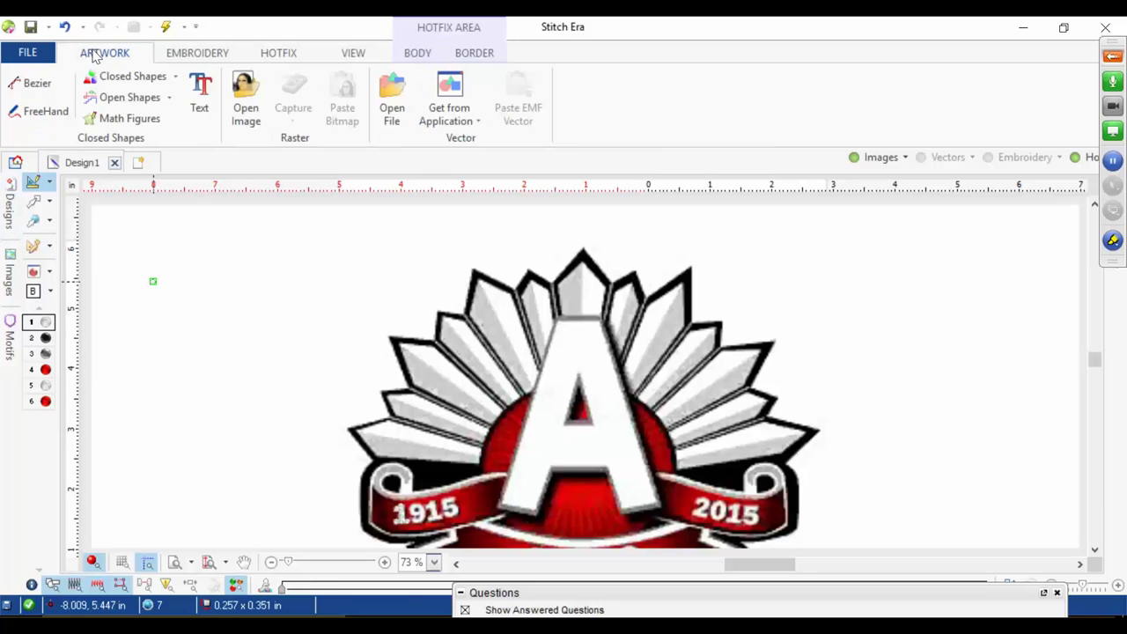
left_click(35, 83)
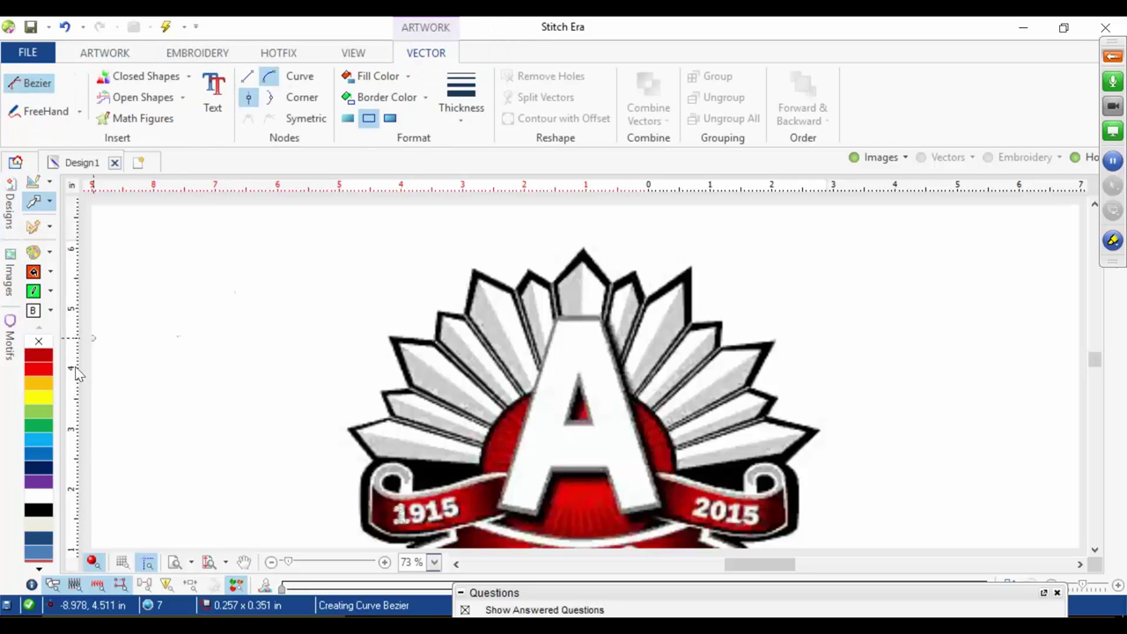
left_click(266, 214)
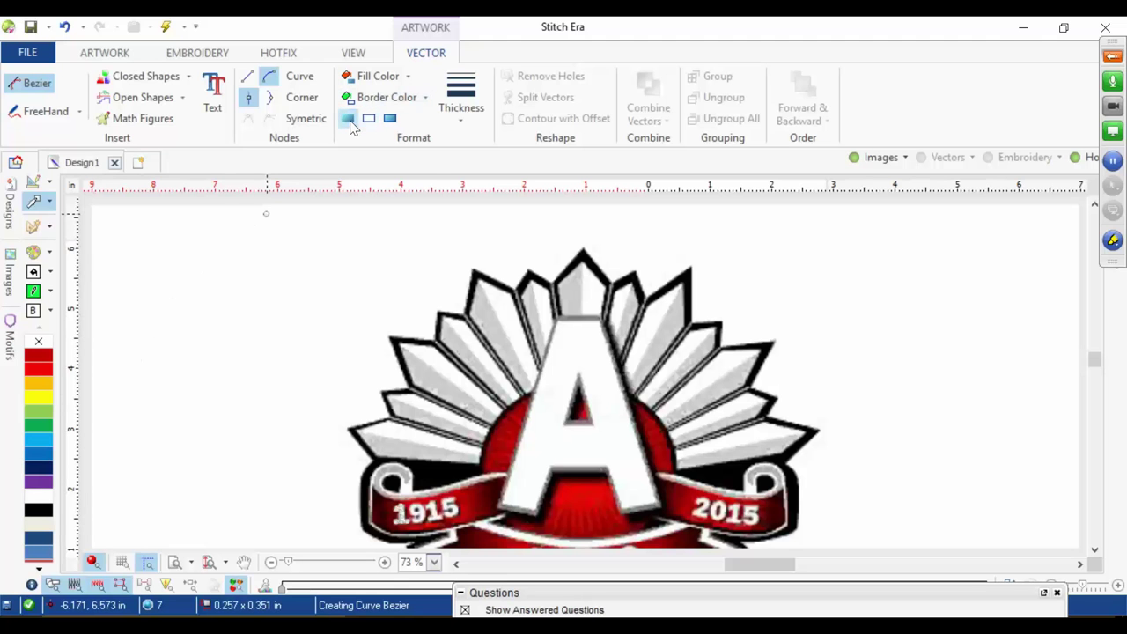
left_click(350, 120)
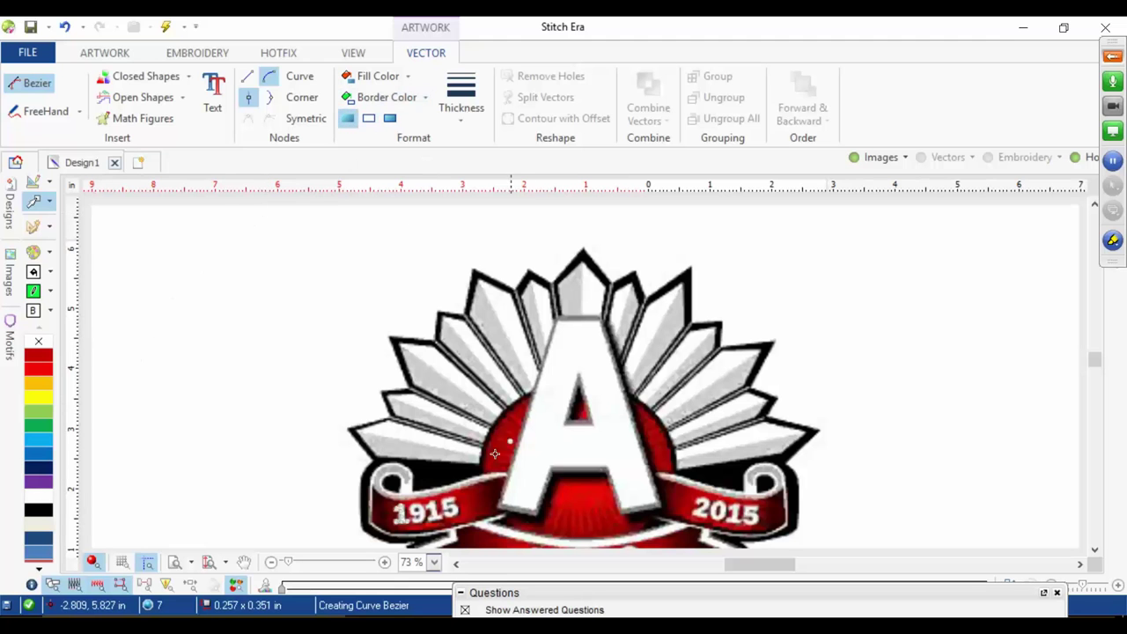
left_click(498, 504)
left_click(556, 317)
left_click(601, 317)
left_click(656, 503)
scroll(619, 507, "up", 3)
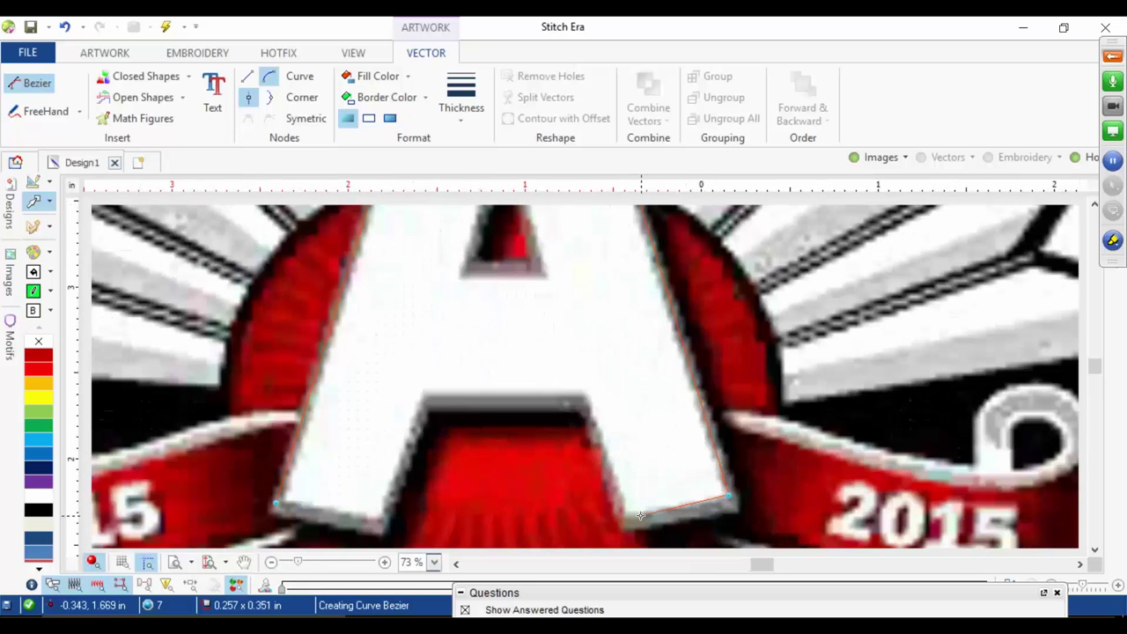
key("BackSpace")
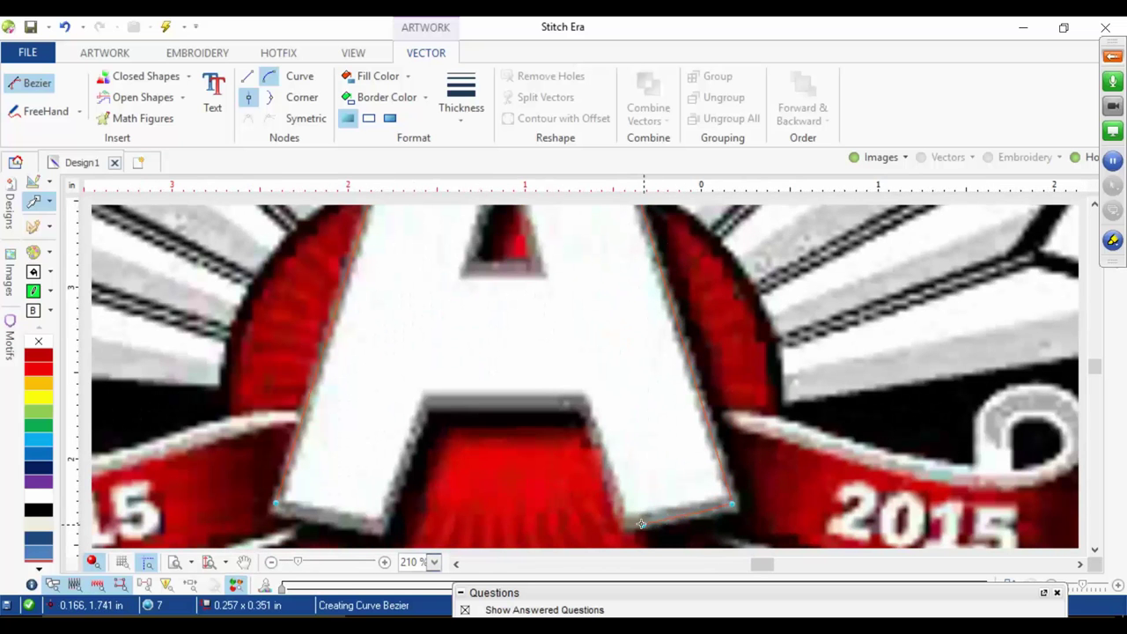
left_click(624, 524)
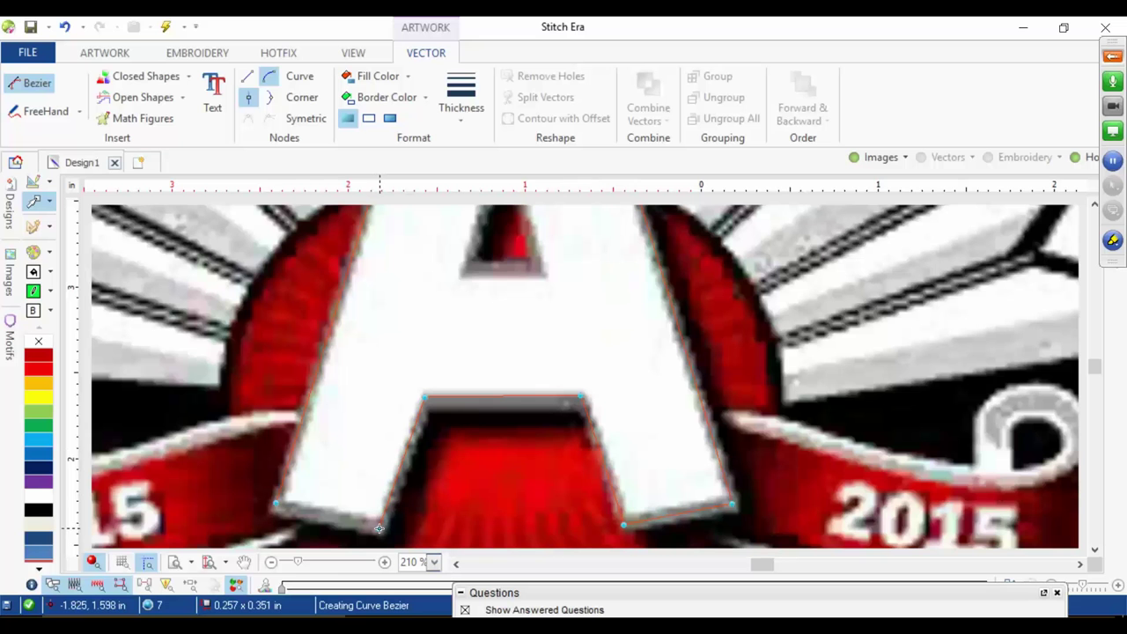
left_click(277, 502)
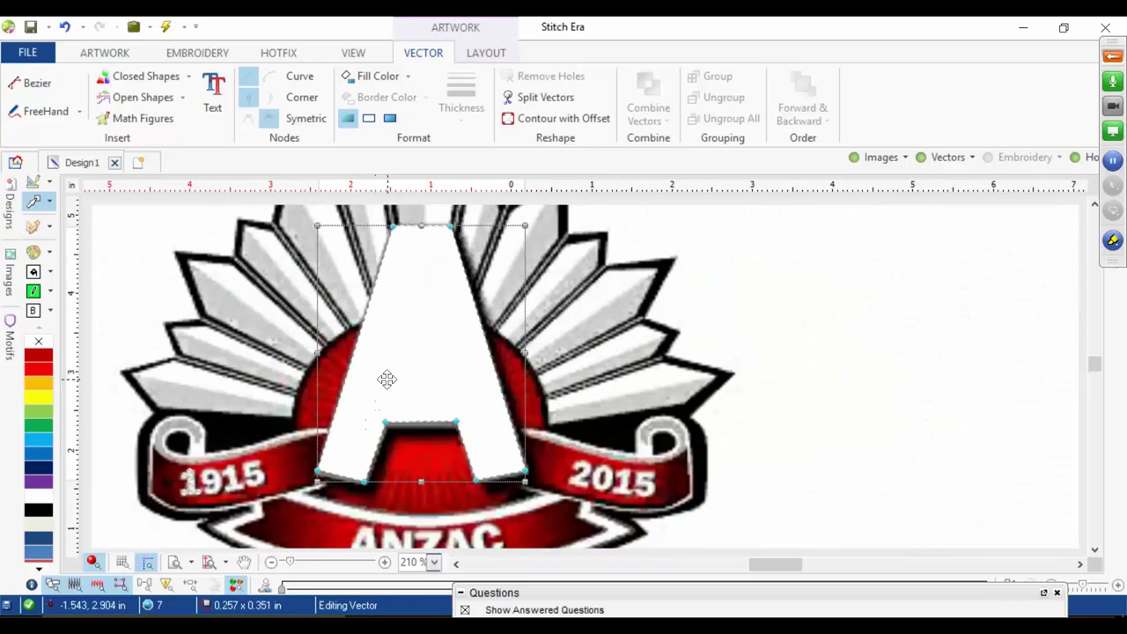
Step: Hide the vectors and trace the triangular opening inside the letter A as a red filled Bezier vector
left_click(949, 160)
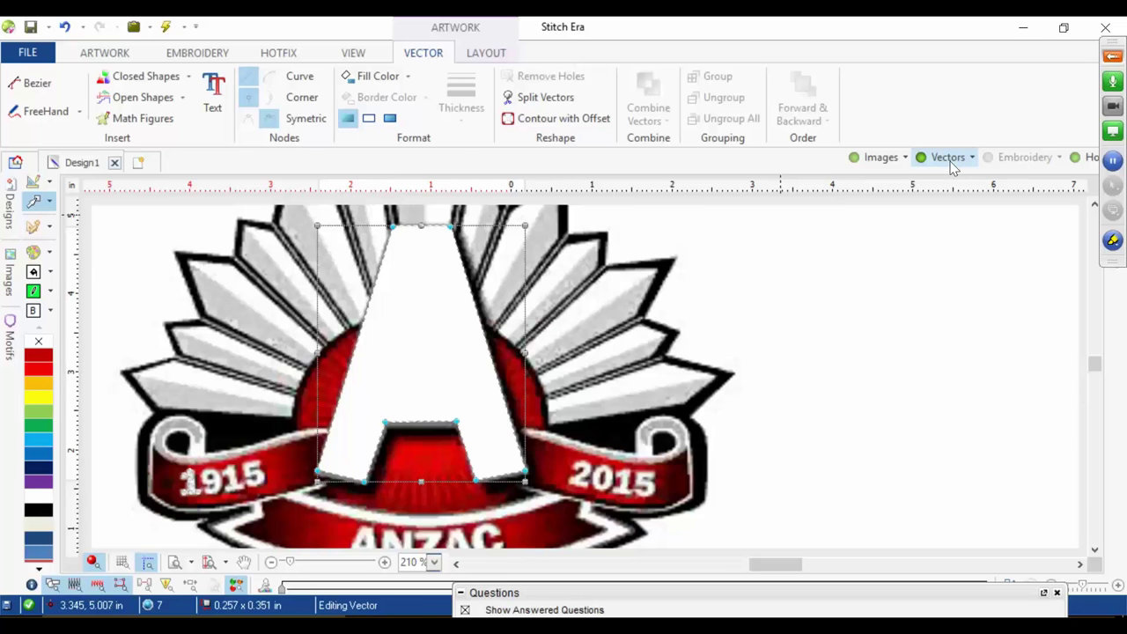
scroll(429, 340, "up", 4)
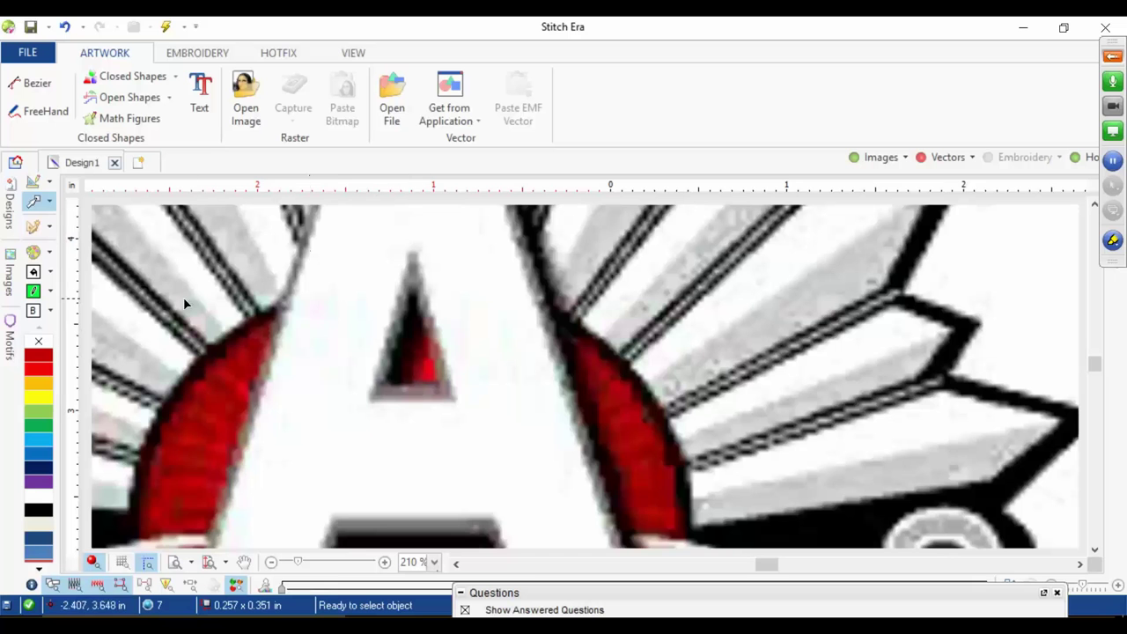
left_click(28, 366)
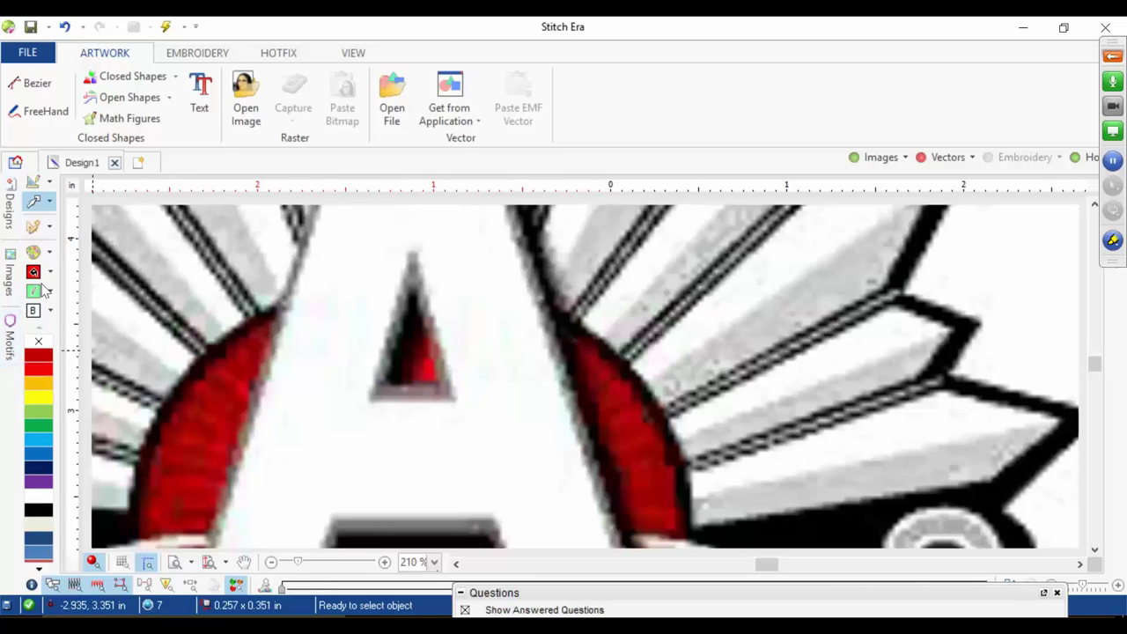
left_click(51, 88)
left_click(366, 391)
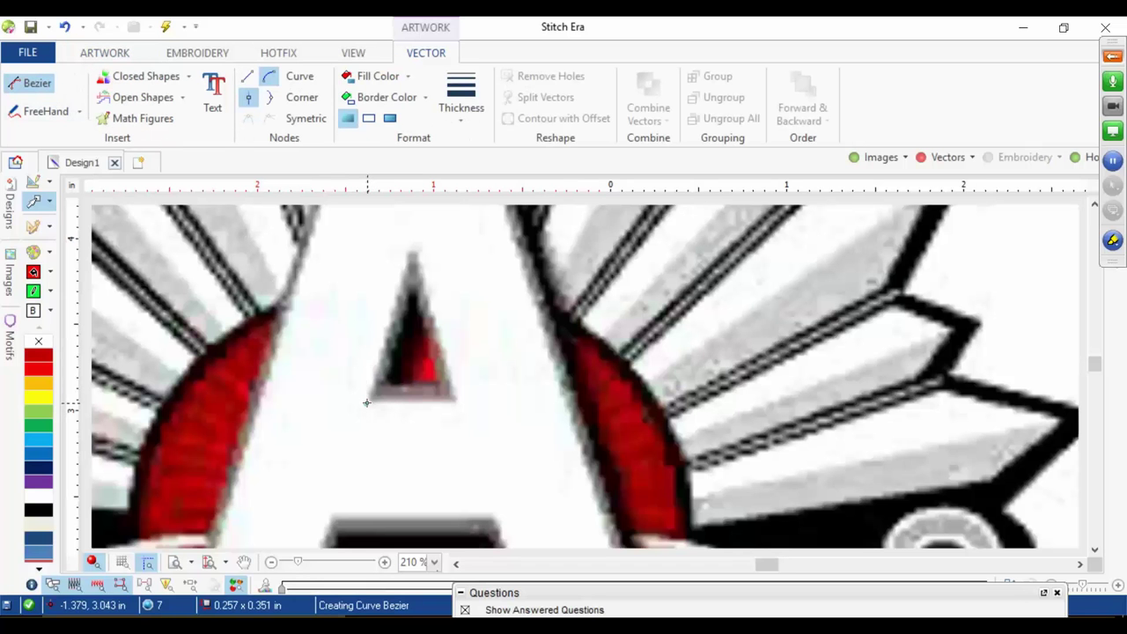
left_click(410, 248)
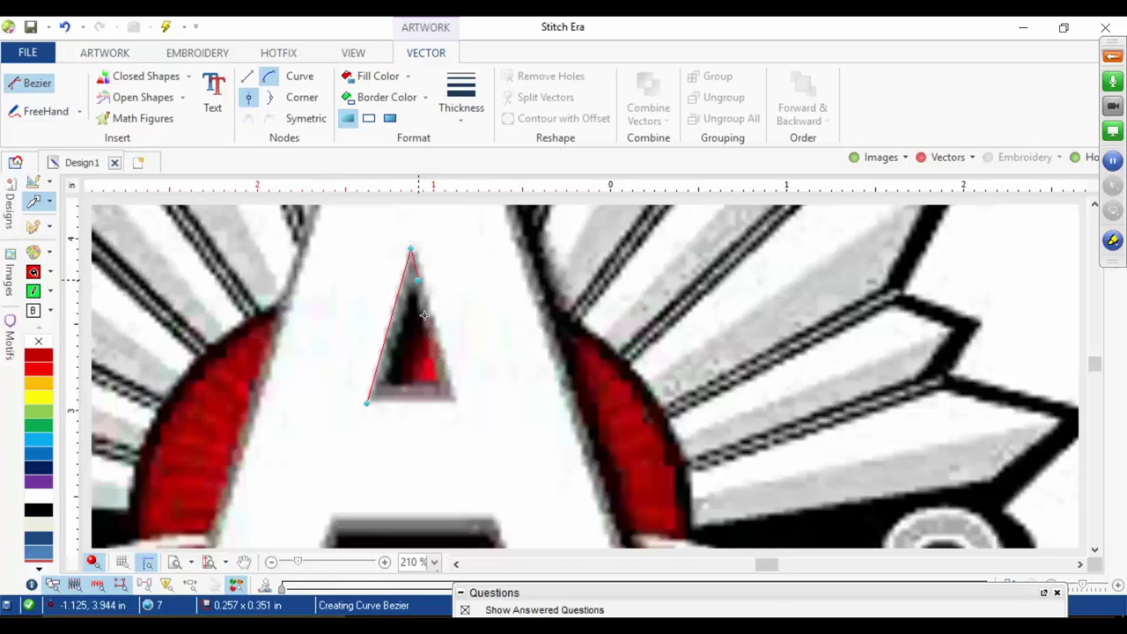
left_click(452, 404)
left_click(367, 403)
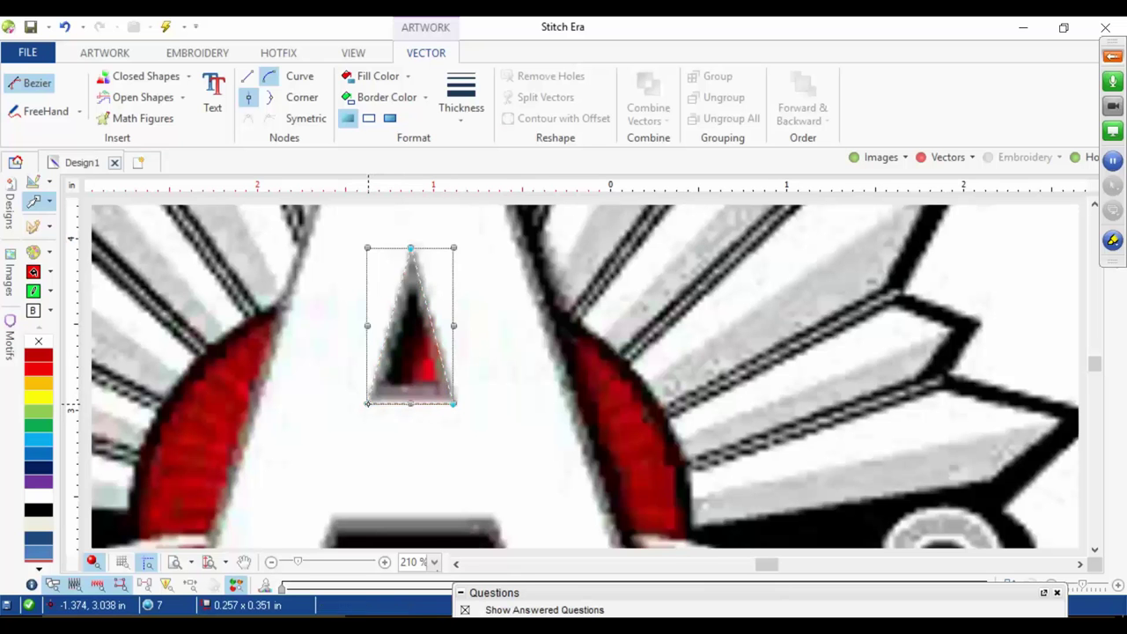
scroll(616, 280, "down", 3)
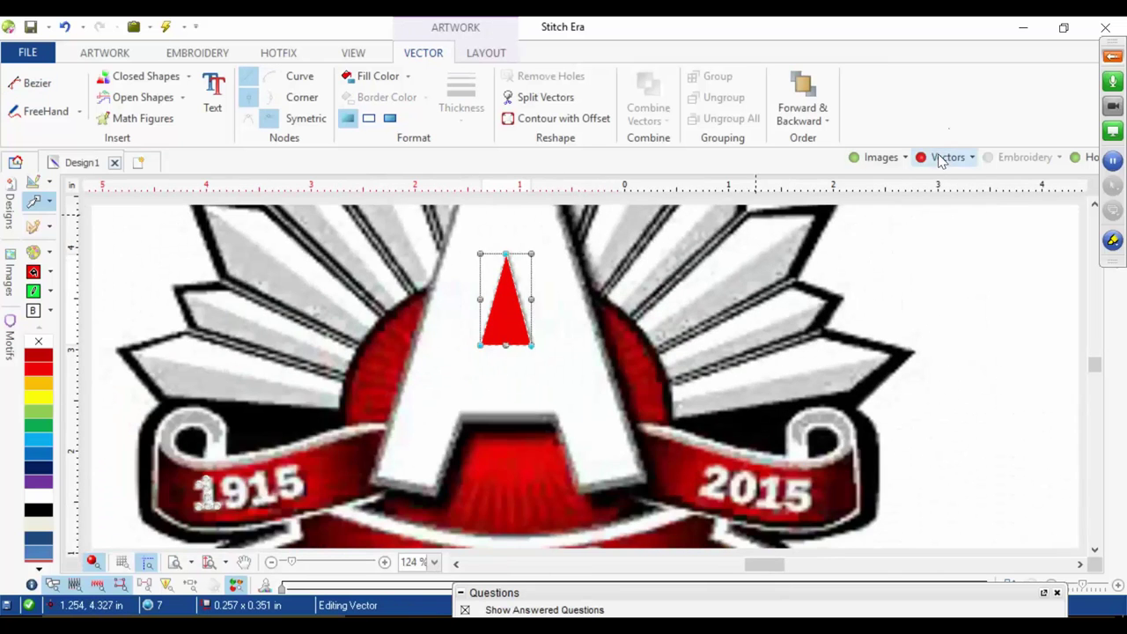
Step: Cut the triangular hole out of the letter A by combining the two vectors, and delete the leftover red triangle
left_click(553, 340)
key("ctrl+a")
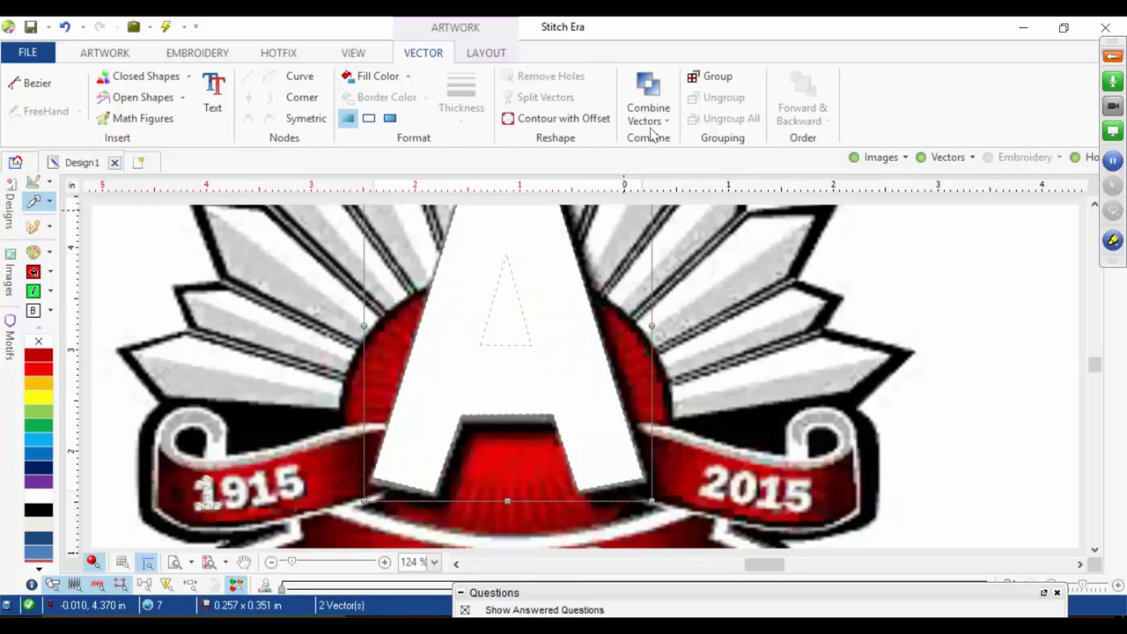
left_click(649, 123)
left_click(662, 245)
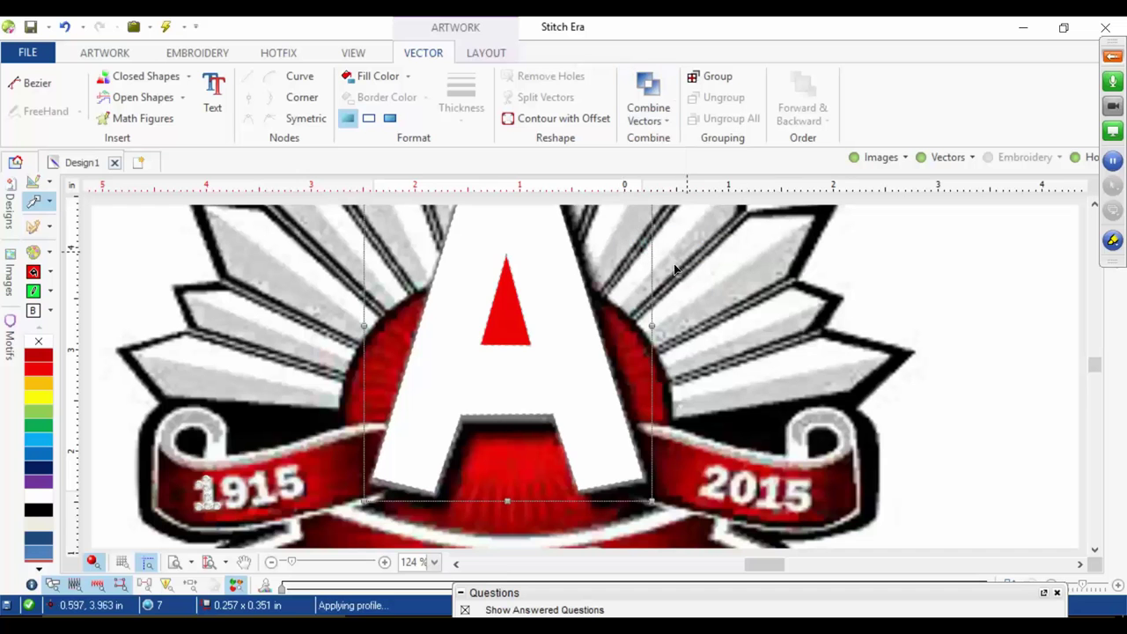
left_click(510, 315)
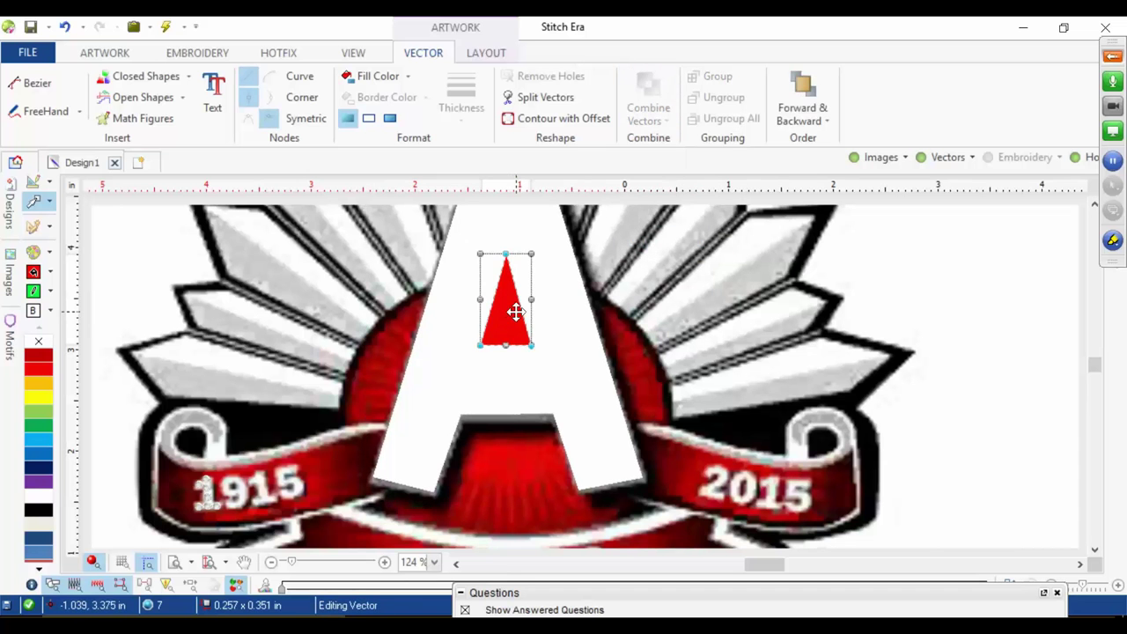
key("Delete")
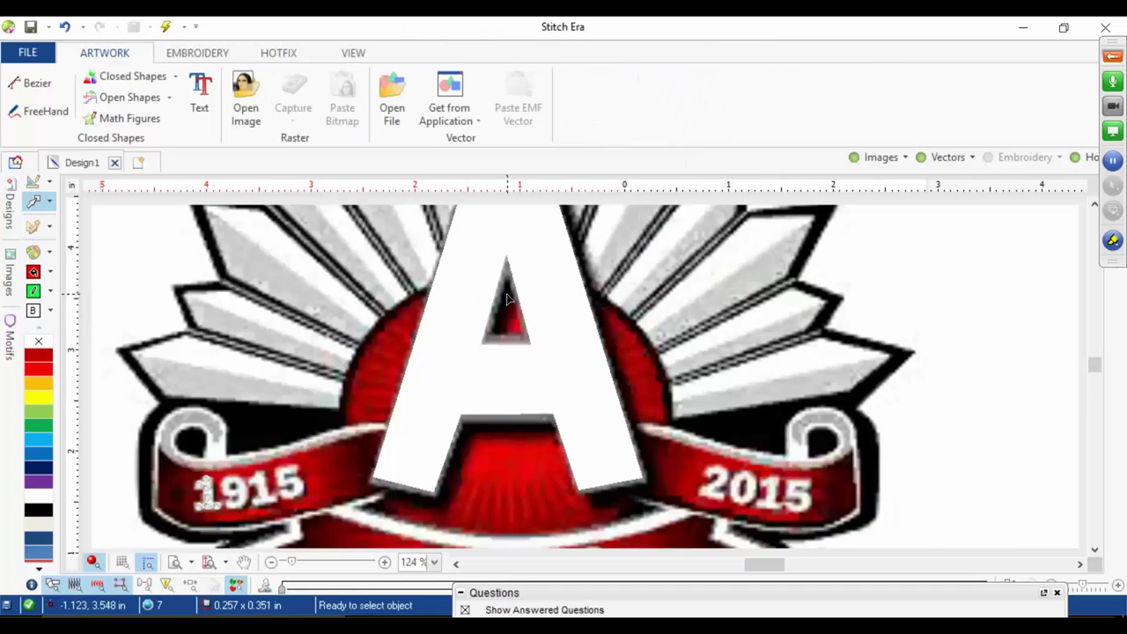
Step: Trace the lowest ray above the 1915 scroll as a closed, off-white, fill-only Bezier vector
scroll(510, 300, "down", 3)
scroll(501, 317, "up", 4)
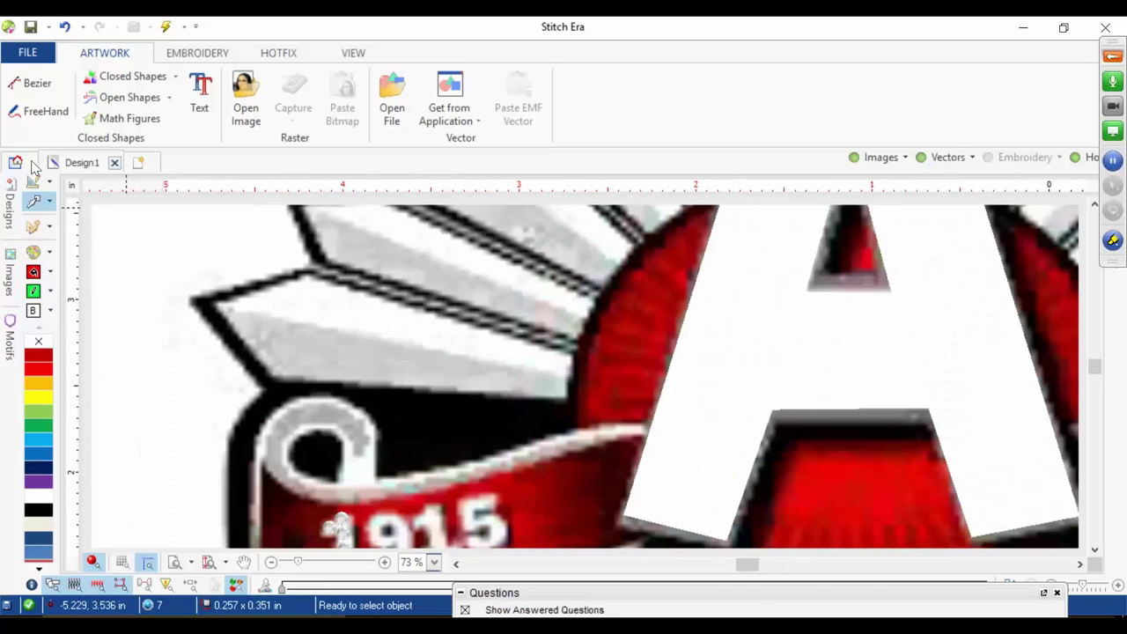
left_click(37, 84)
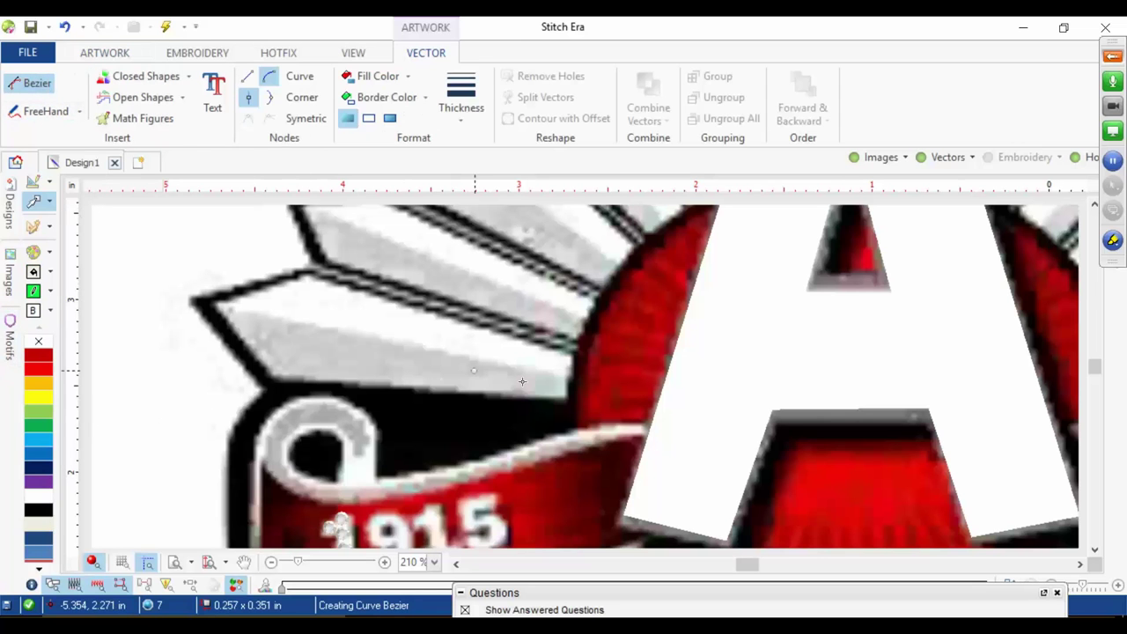
left_click(566, 398)
left_click(265, 385)
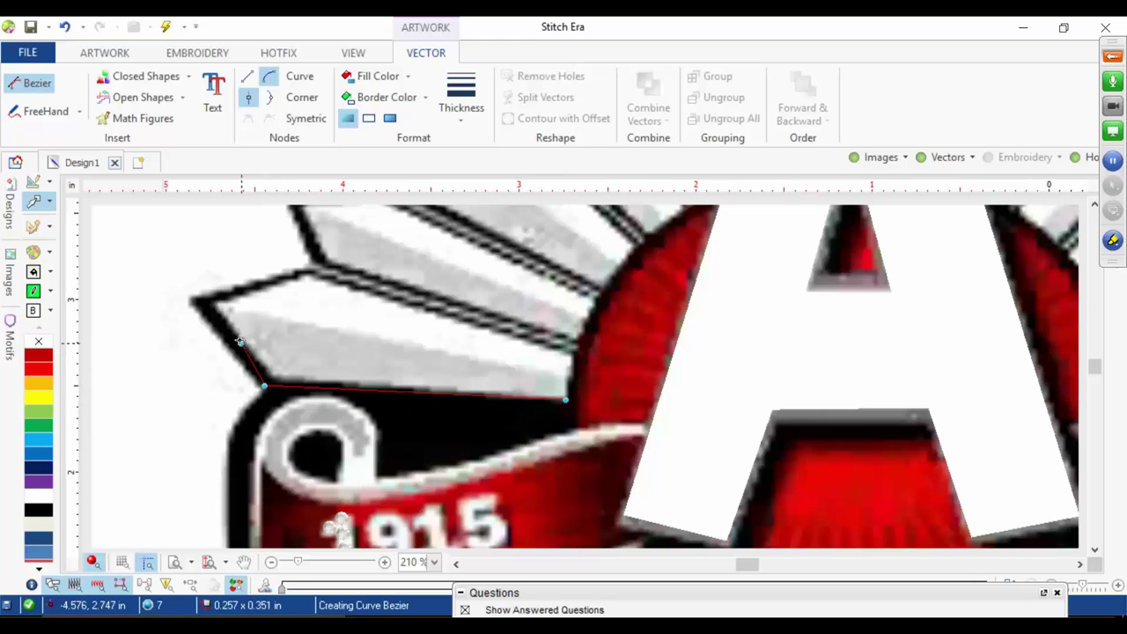
left_click(209, 302)
left_click(311, 272)
left_click(572, 356)
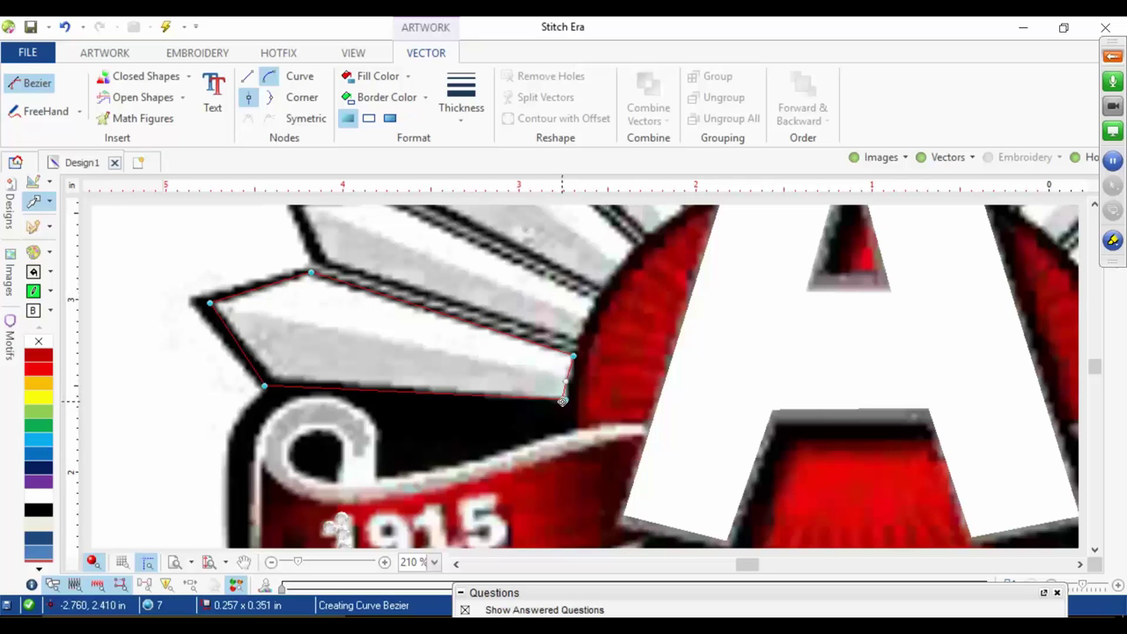
left_click(565, 401)
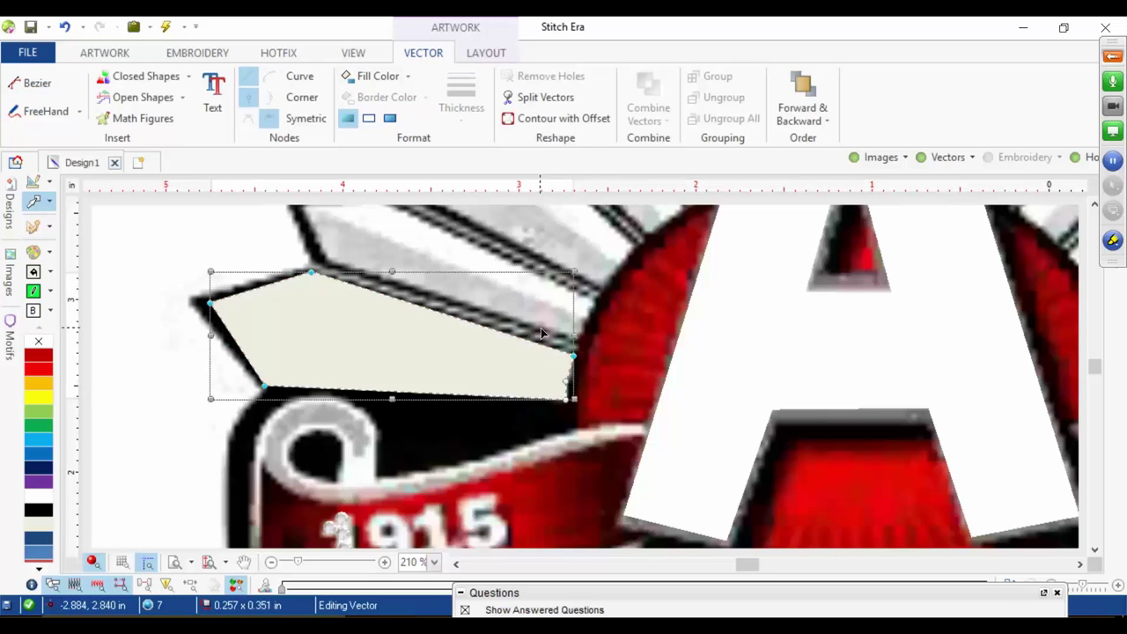
Step: Deselect the traced ray and hide the vectors so only the logo artwork shows
scroll(511, 335, "down", 1)
scroll(511, 336, "down", 3)
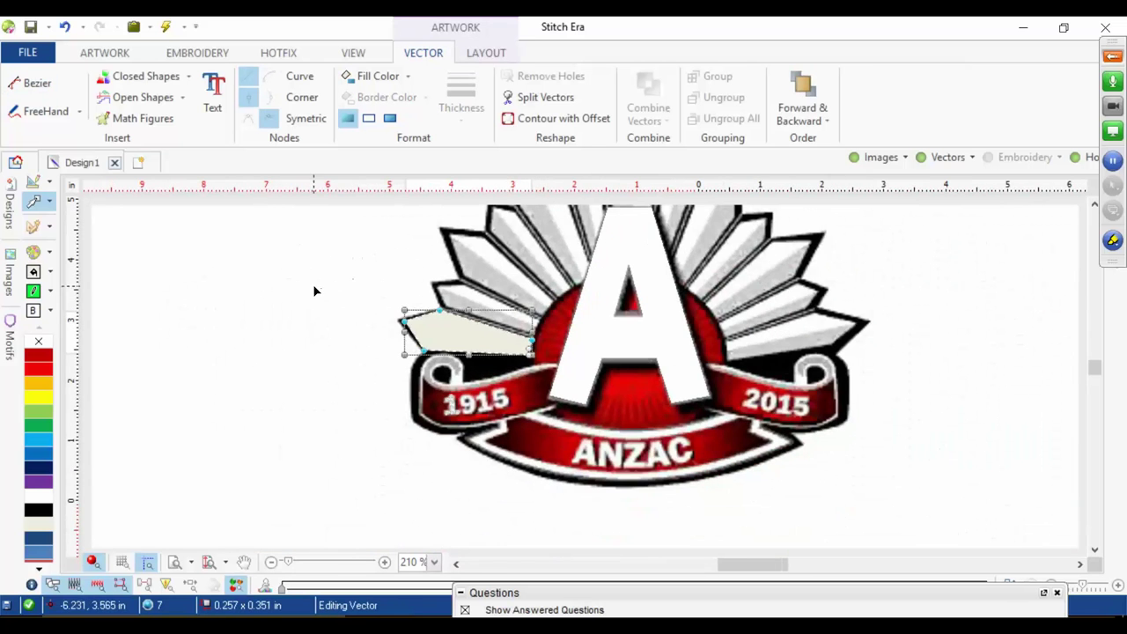
left_click(314, 290)
left_click(943, 157)
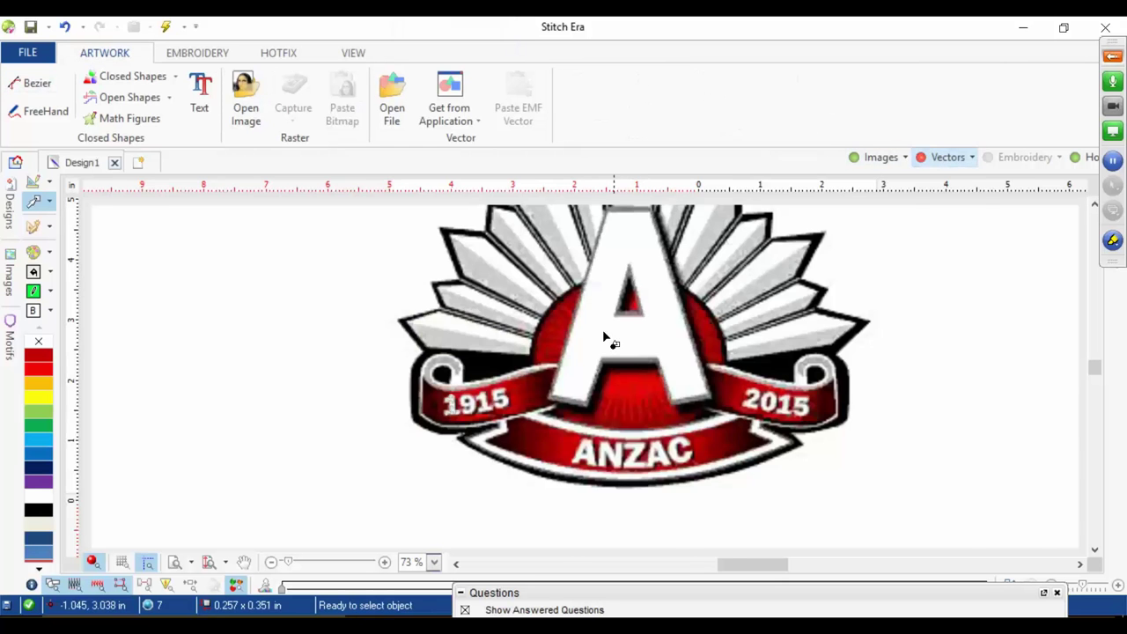
scroll(518, 328, "up", 3)
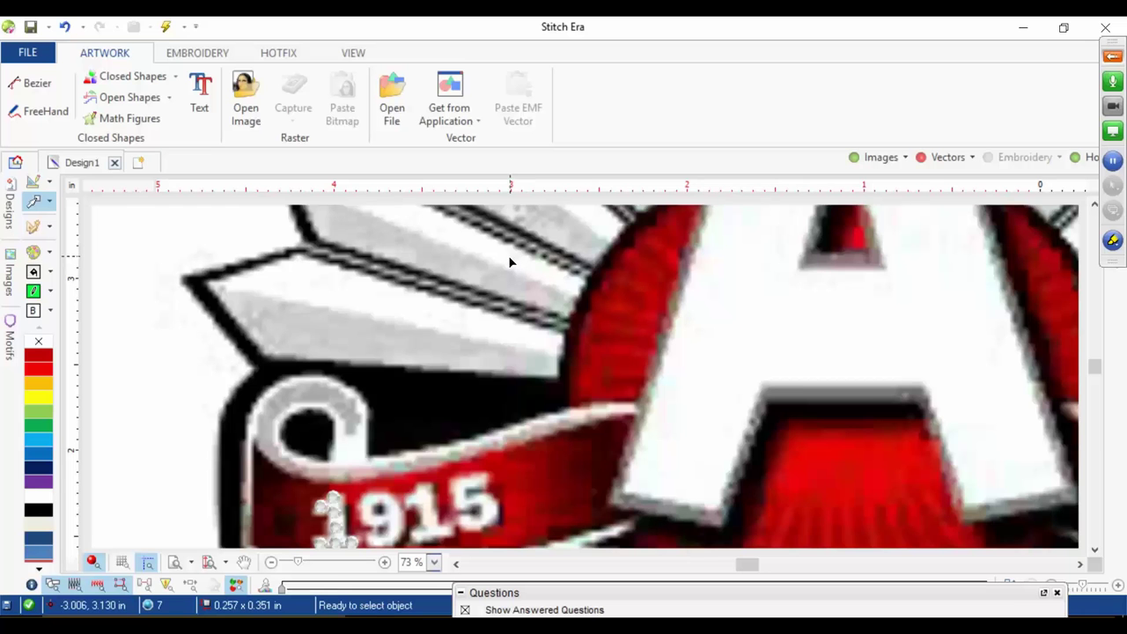
scroll(510, 265, "down", 2)
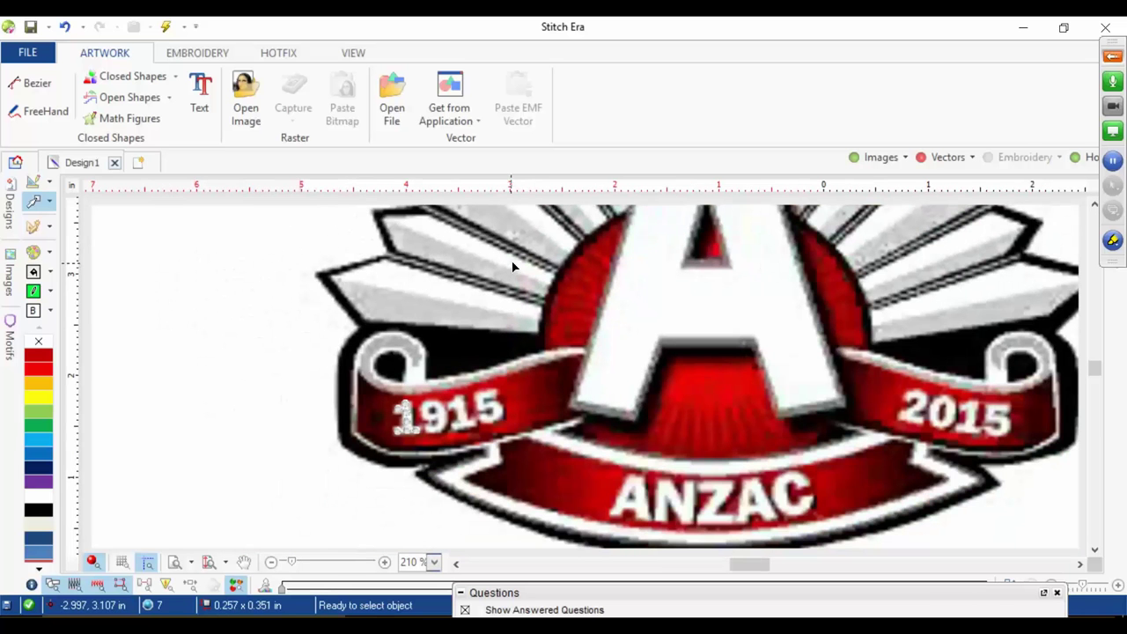
scroll(396, 229, "up", 2)
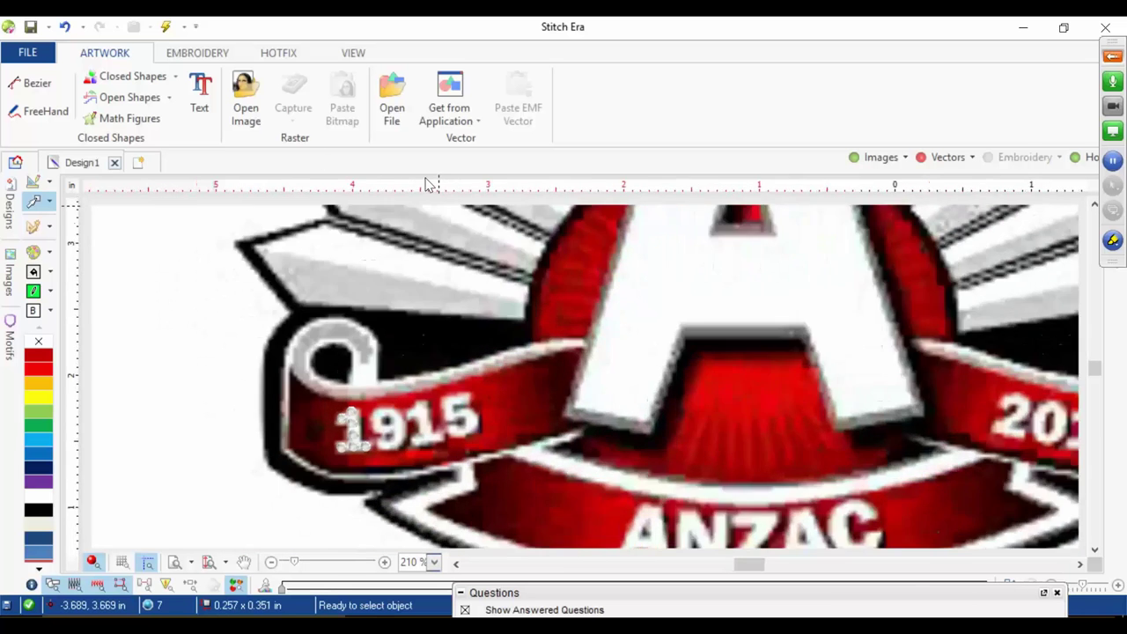
scroll(396, 236, "down", 3)
scroll(396, 238, "down", 3)
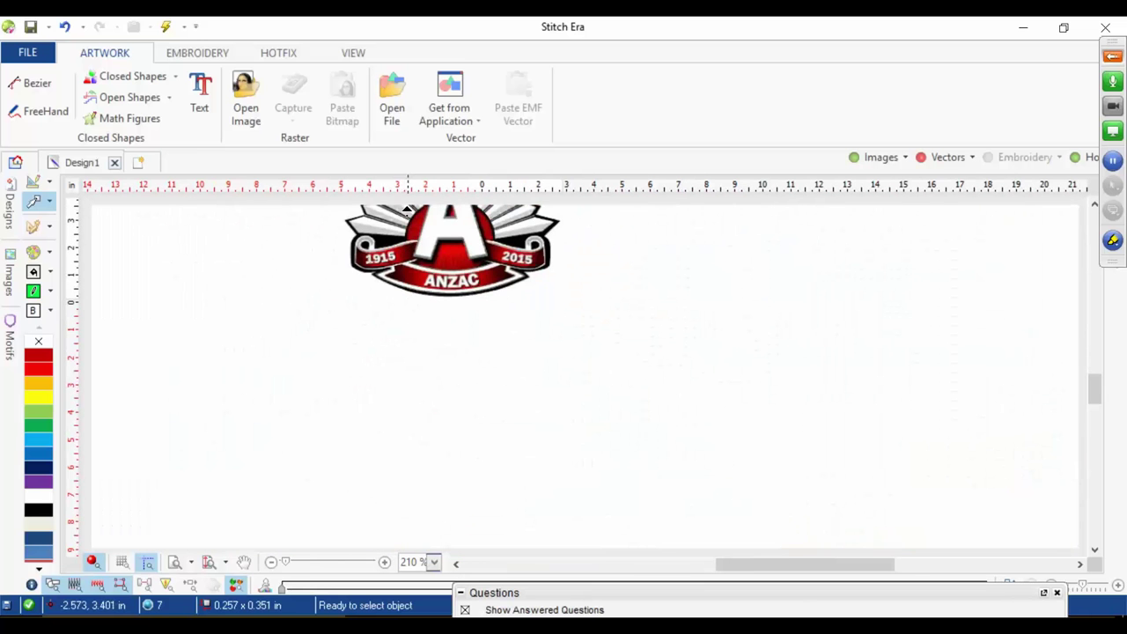
Step: Trace the second ray up from the 1915 scroll as a closed, off-white, fill-only Bezier vector
left_click_drag(1094, 390, 1027, 377)
scroll(326, 285, "up", 1)
scroll(441, 247, "up", 1)
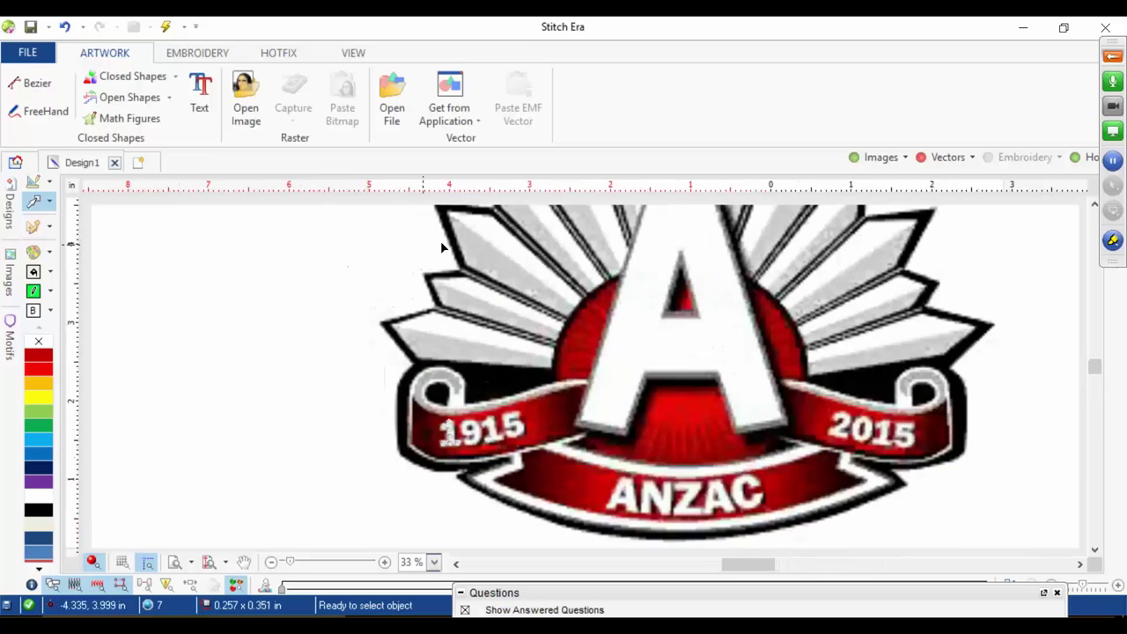
scroll(539, 268, "up", 1)
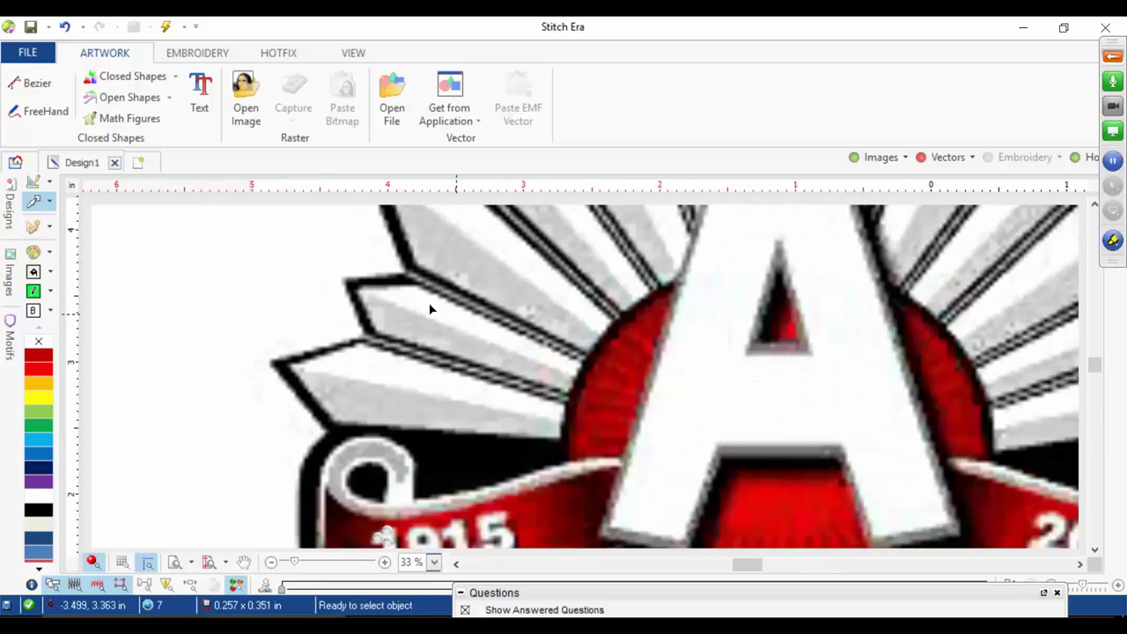
left_click(37, 84)
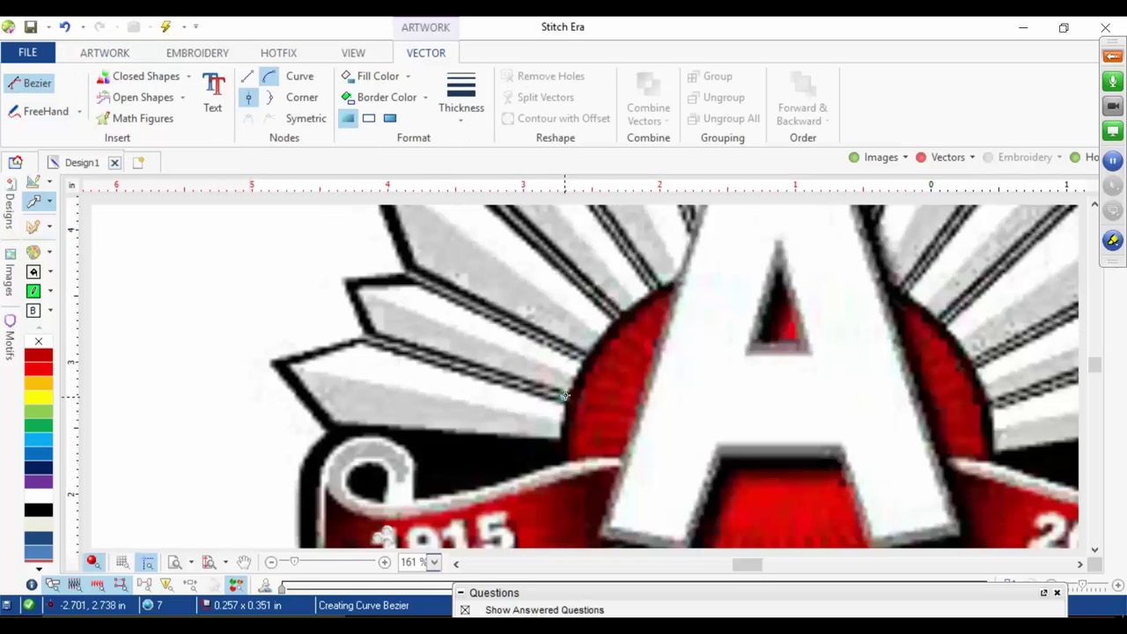
left_click(366, 330)
left_click(353, 286)
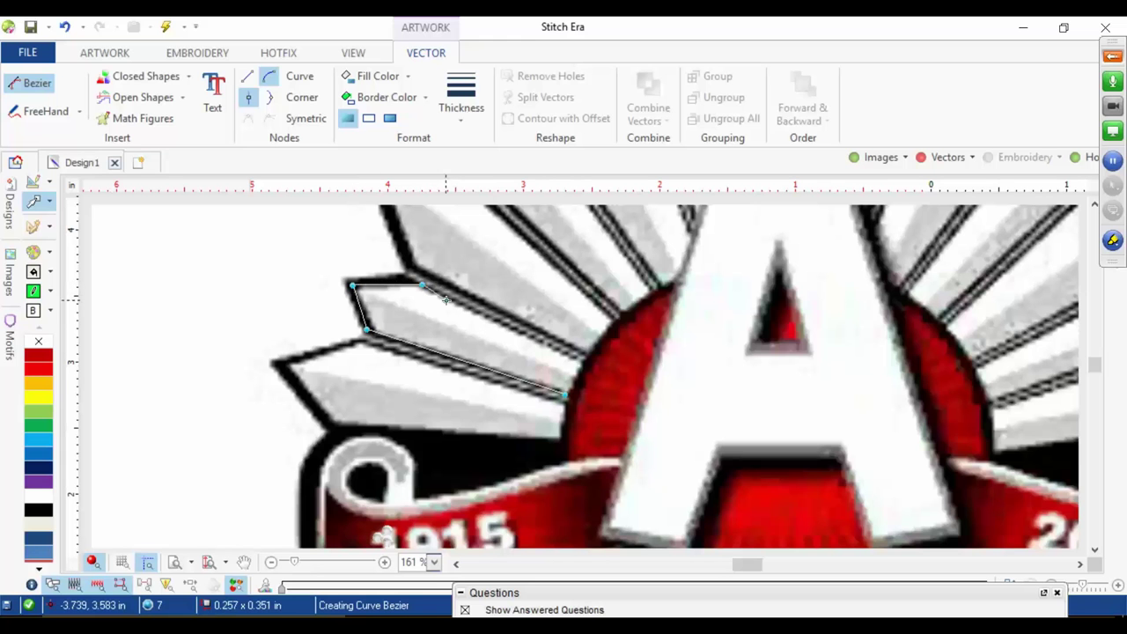
right_click(571, 381)
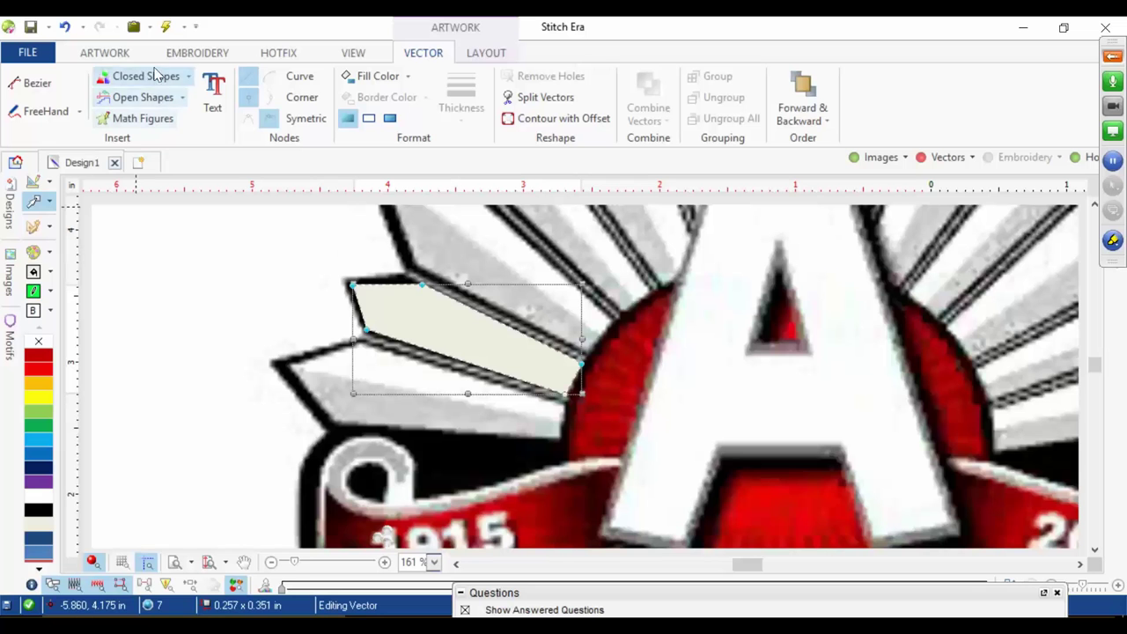
Step: Try to assign F1 as the custom shortcut for the Pan command
left_click(29, 55)
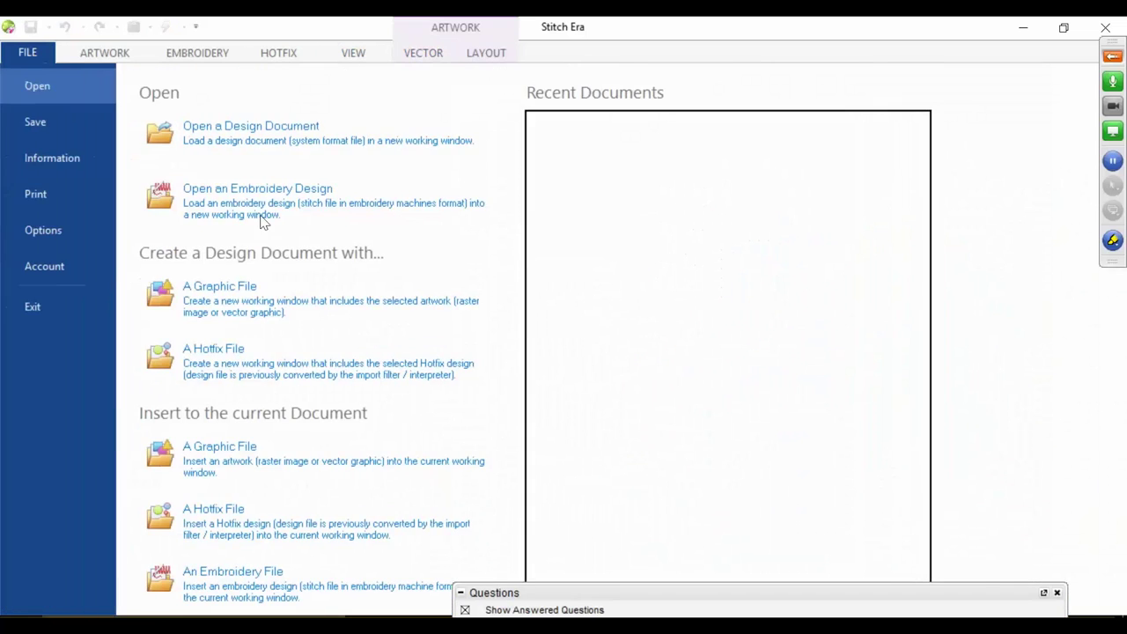
left_click(58, 231)
left_click(214, 225)
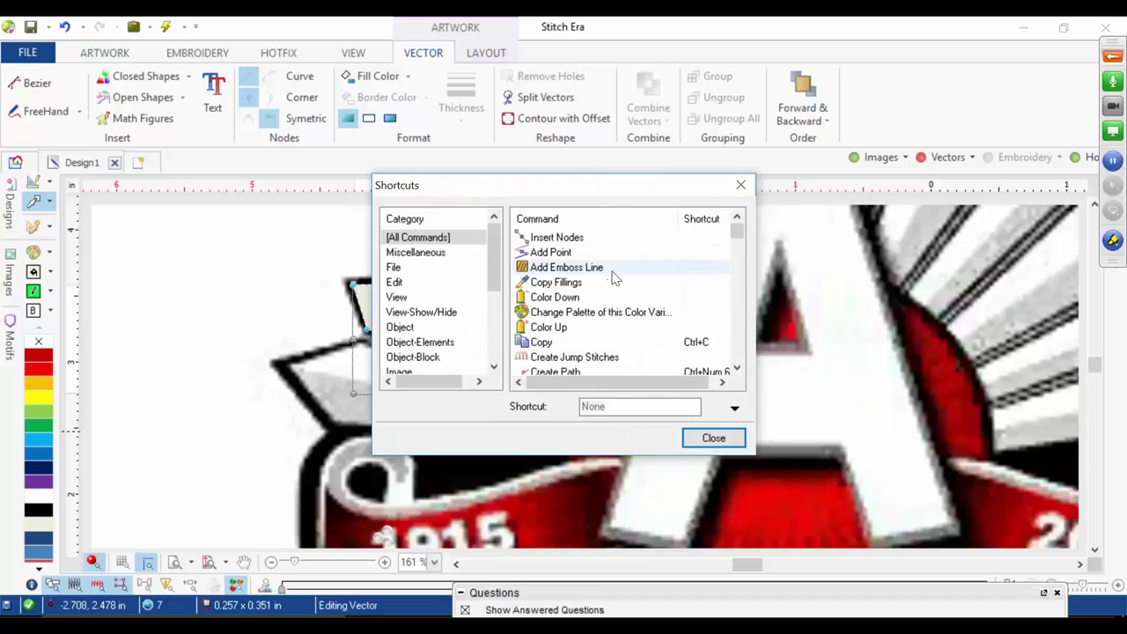
left_click_drag(736, 230, 736, 251)
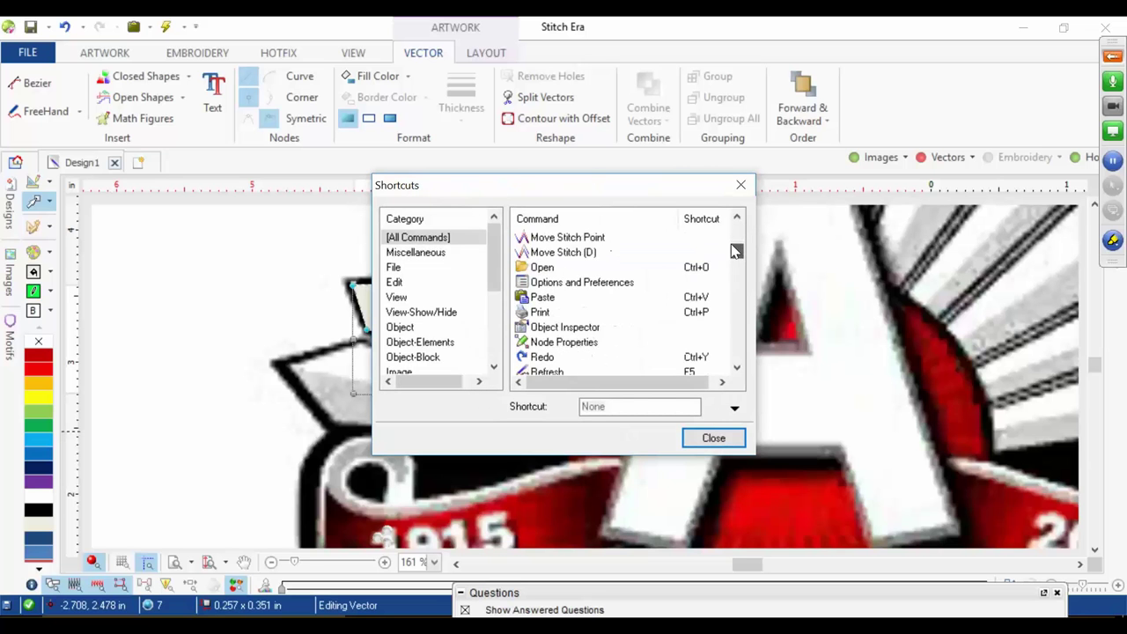
scroll(736, 251, "down", 9)
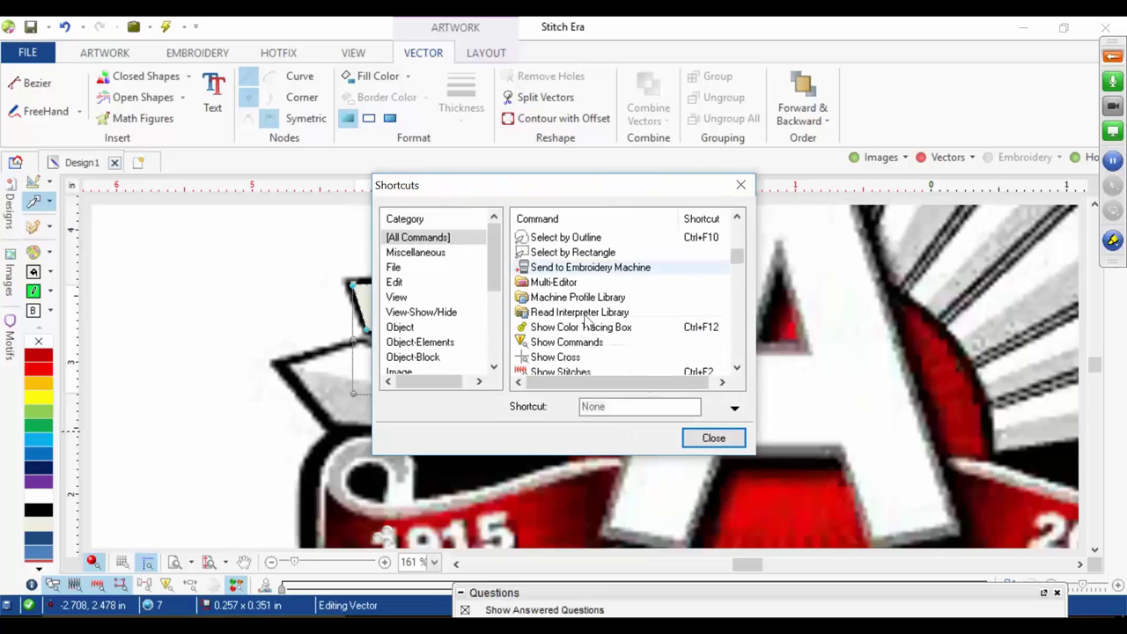
scroll(587, 321, "down", 5)
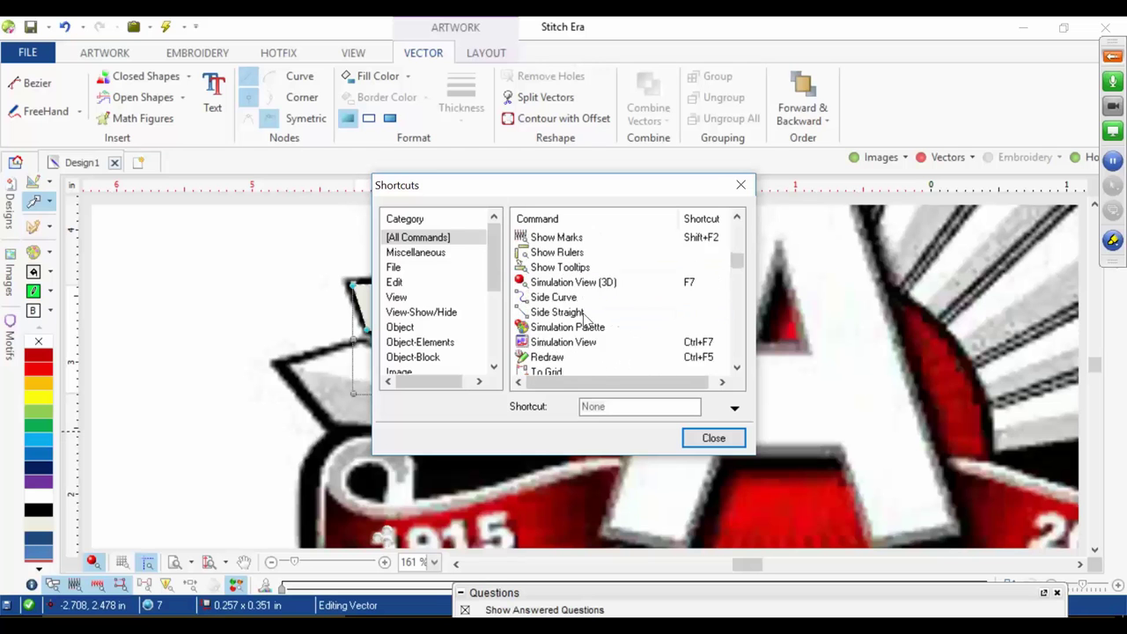
scroll(587, 322, "down", 3)
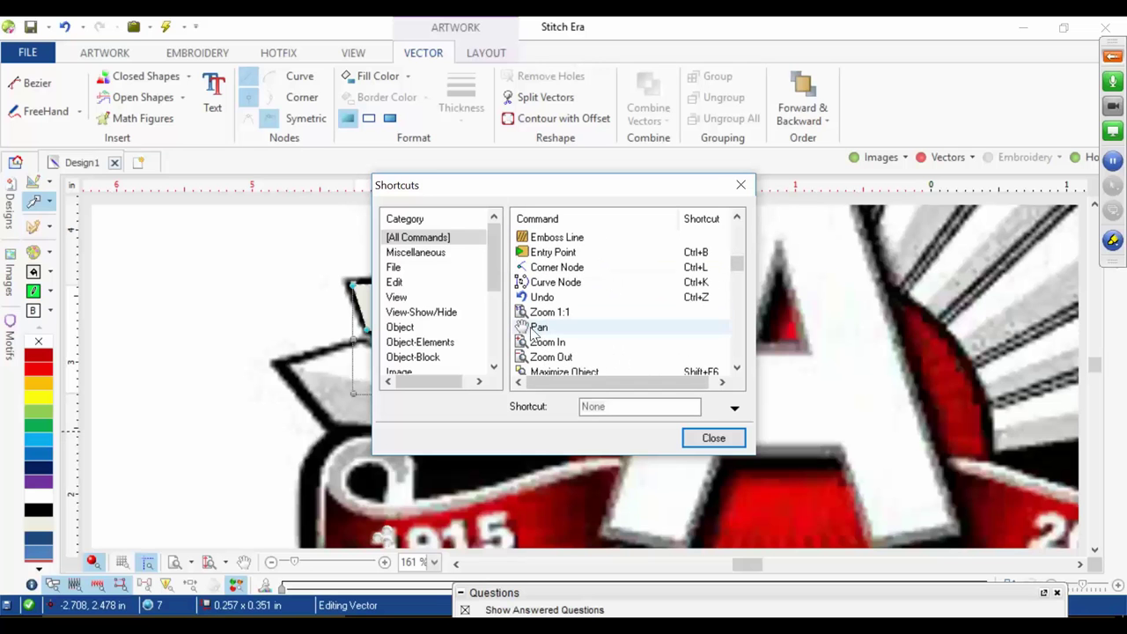
left_click(533, 329)
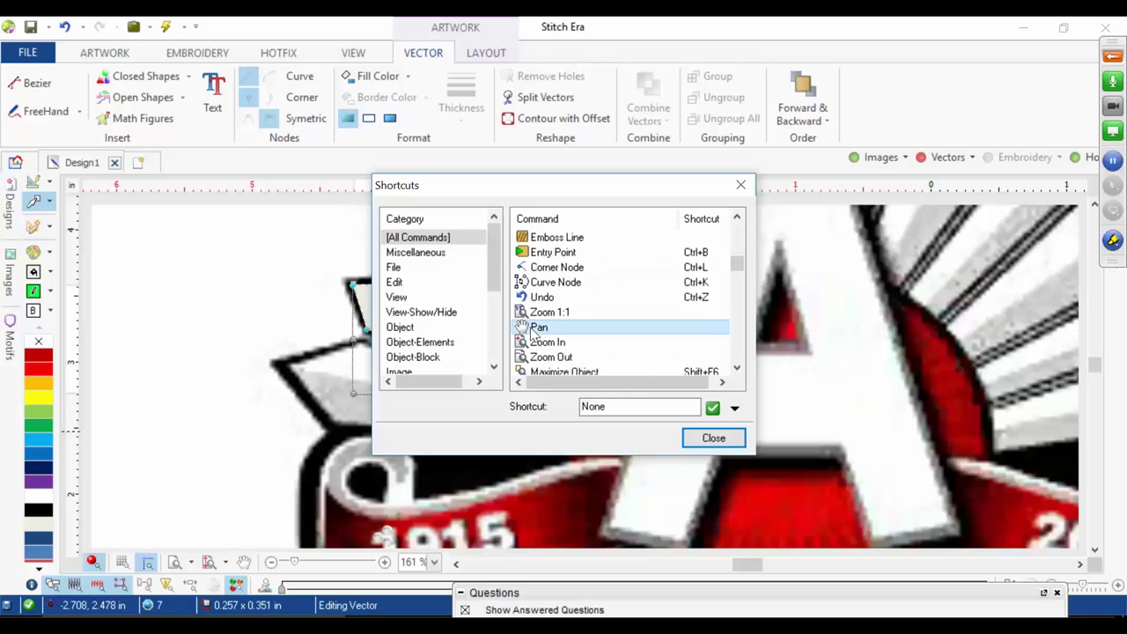
left_click(609, 408)
key("F1")
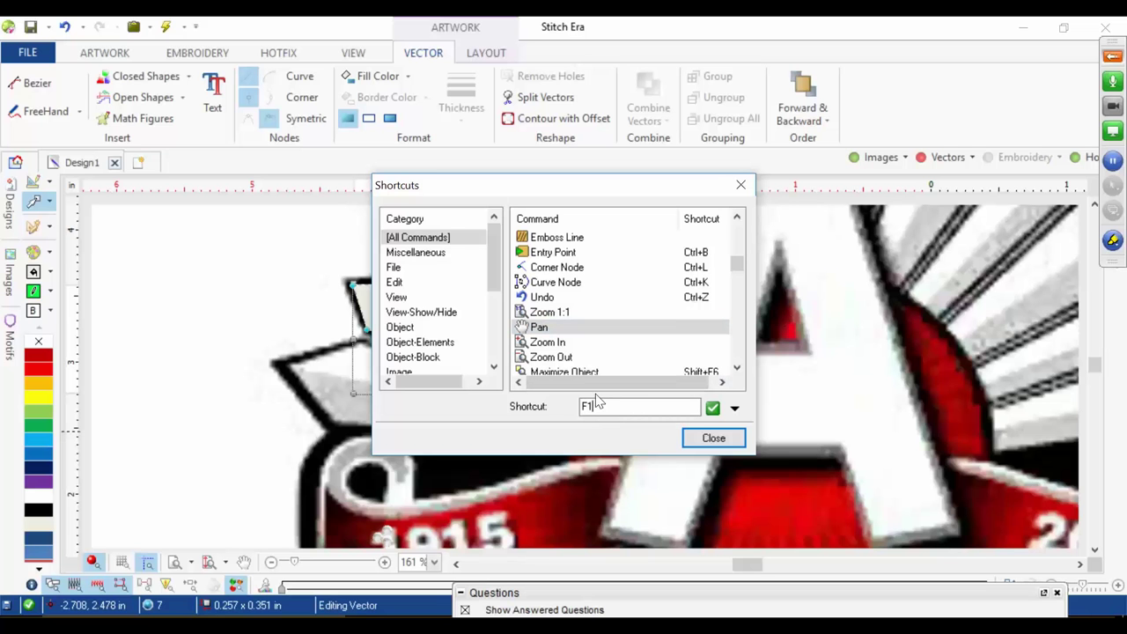
left_click(711, 438)
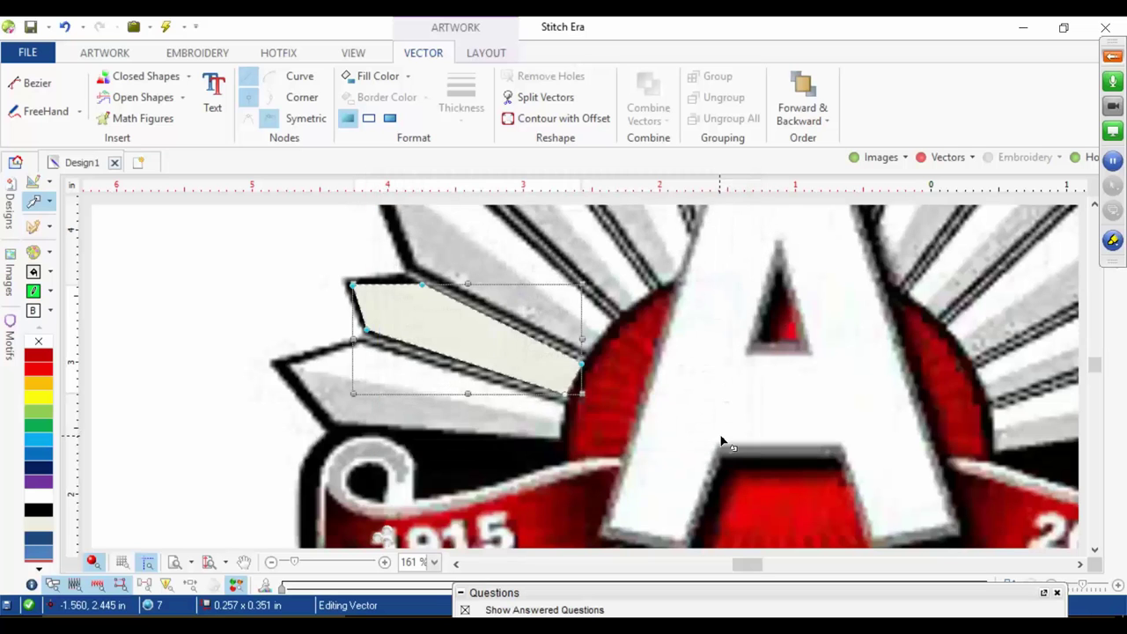
Step: Customize the program shortcuts so that the Pan command uses F1, and apply the assignment before closing the shortcut settings
left_click(27, 53)
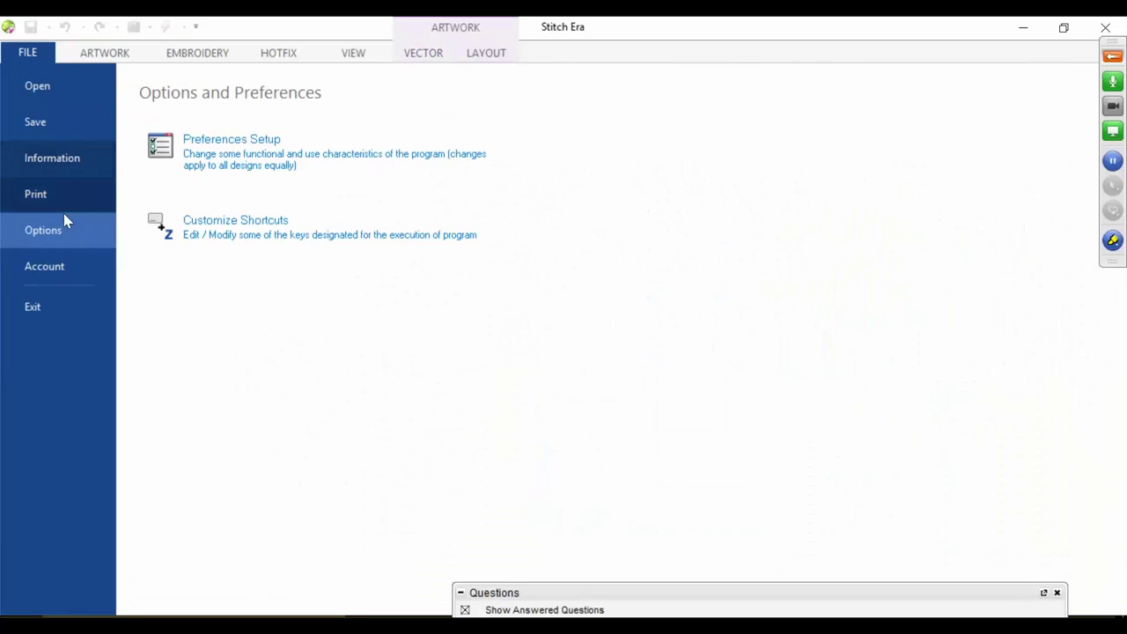
left_click(243, 211)
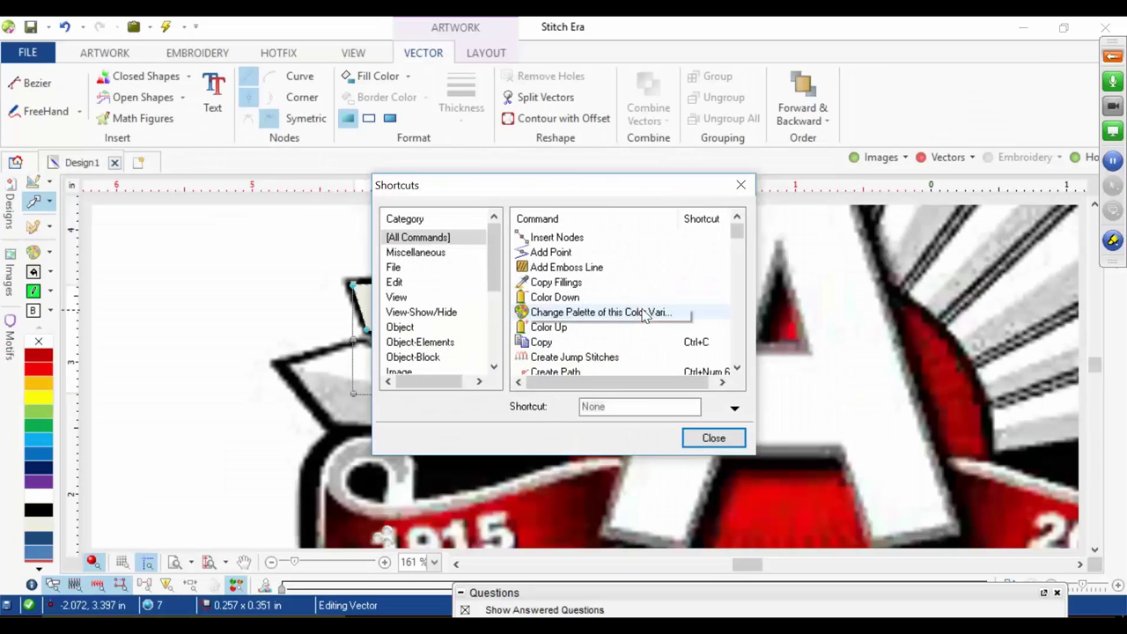
left_click(641, 309)
scroll(641, 310, "down", 1)
scroll(643, 315, "down", 10)
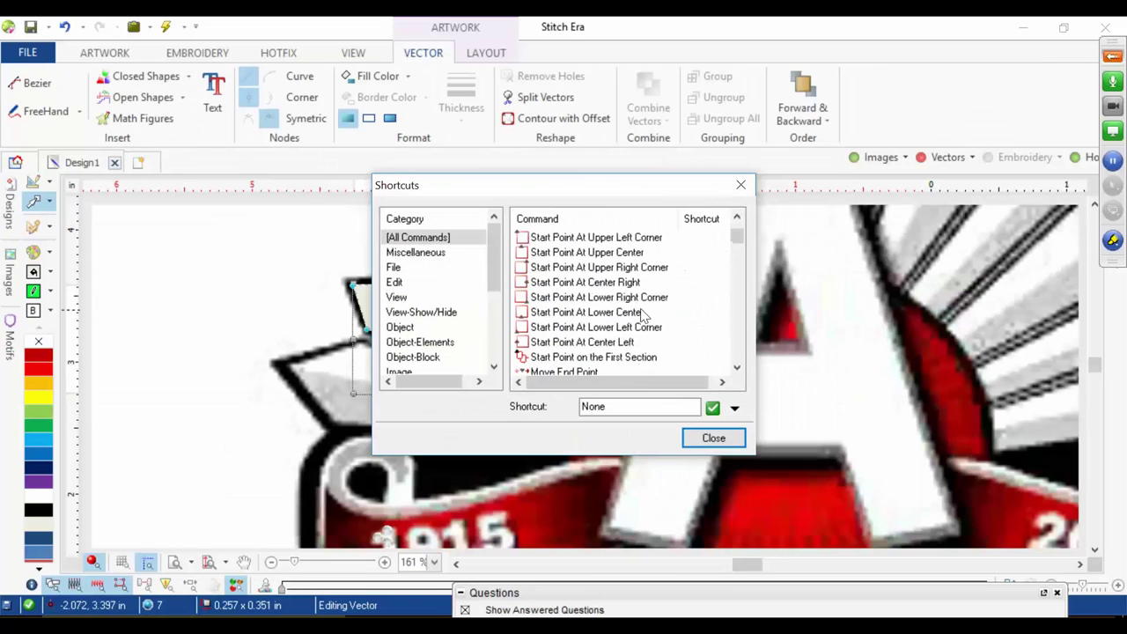
scroll(642, 315, "down", 9)
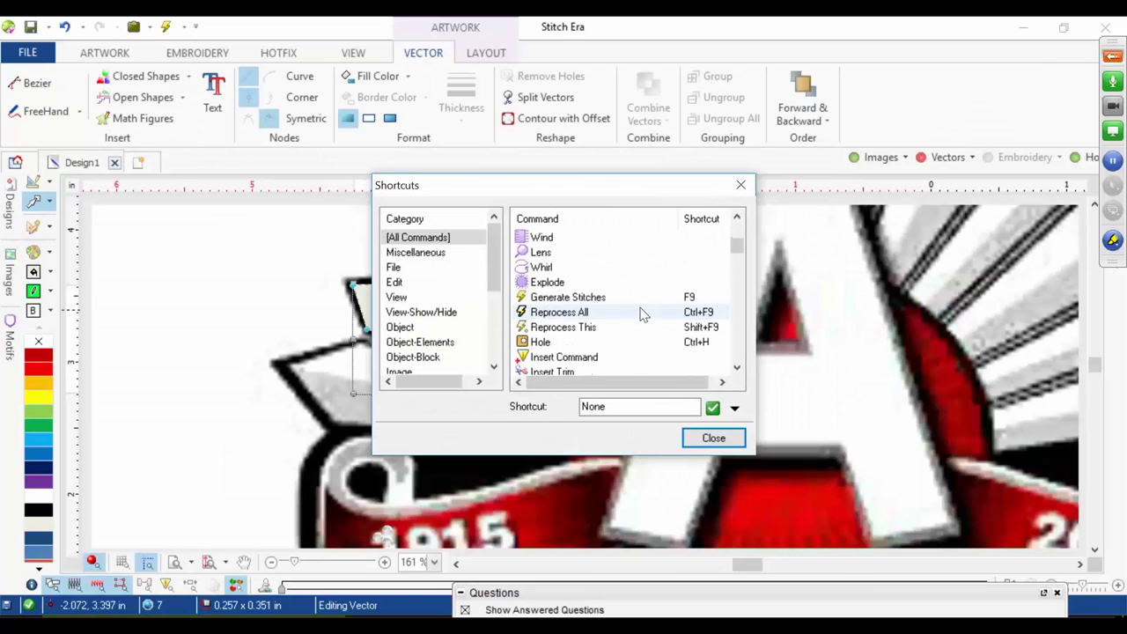
scroll(625, 322, "down", 5)
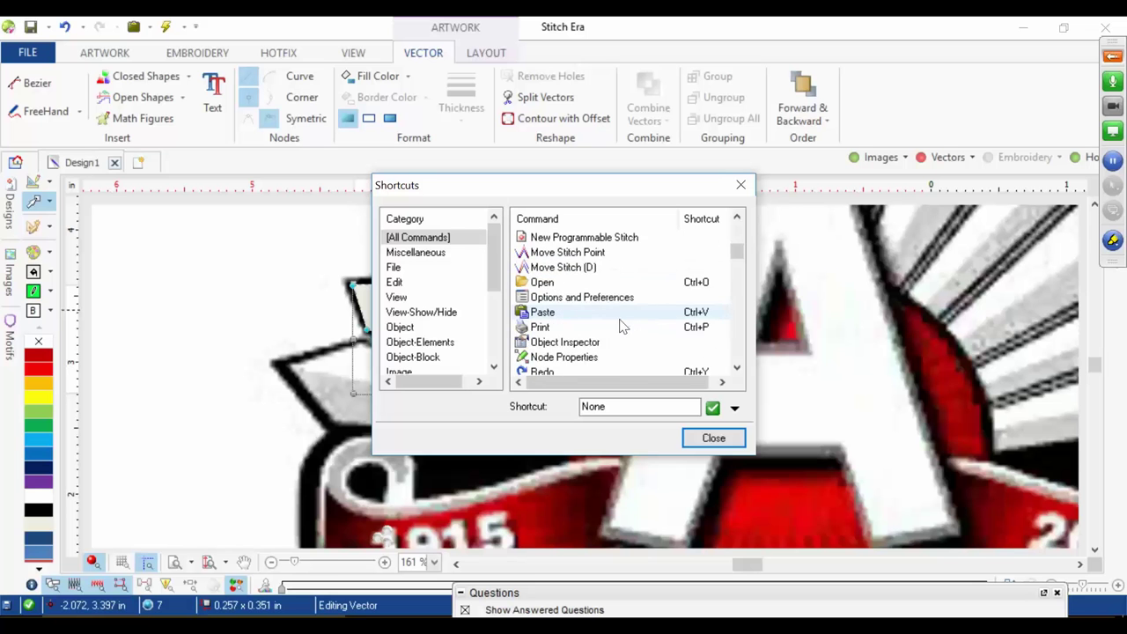
scroll(552, 346, "down", 10)
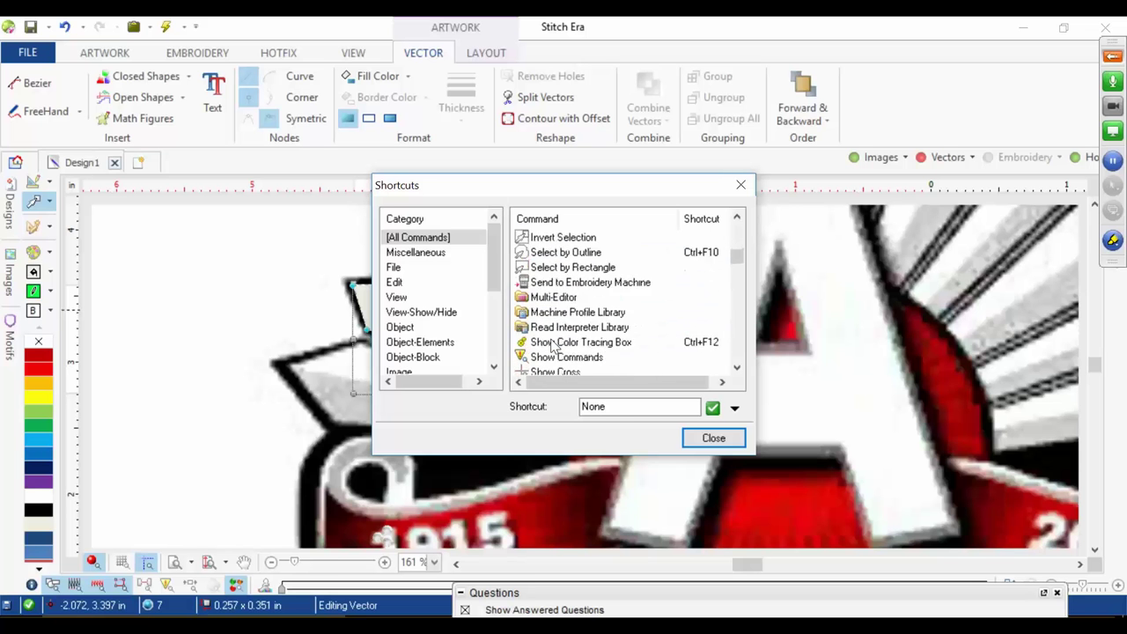
scroll(554, 345, "down", 2)
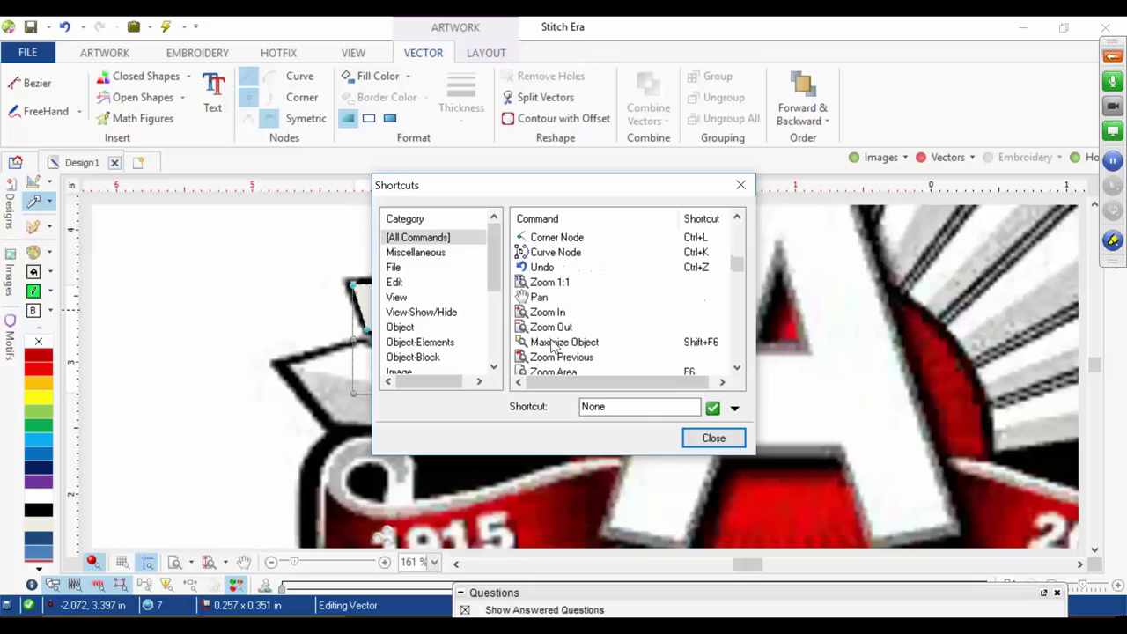
left_click(549, 300)
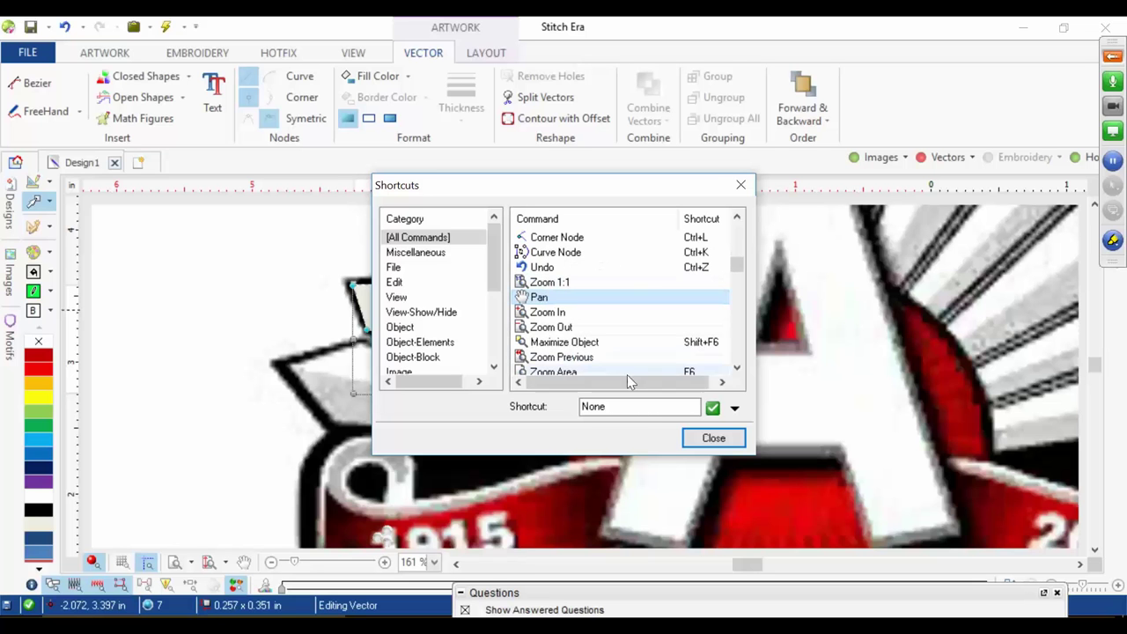
left_click(626, 410)
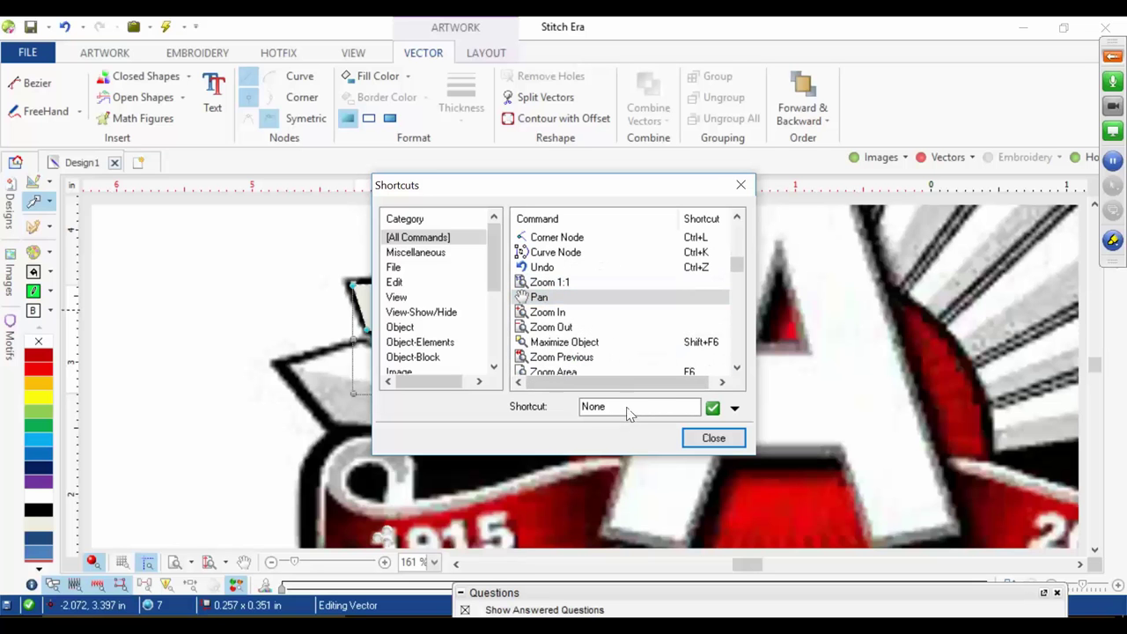
key("BackSpace")
key("BackSpace")
key("BackSpace")
key("BackSpace")
type("F1")
left_click(712, 408)
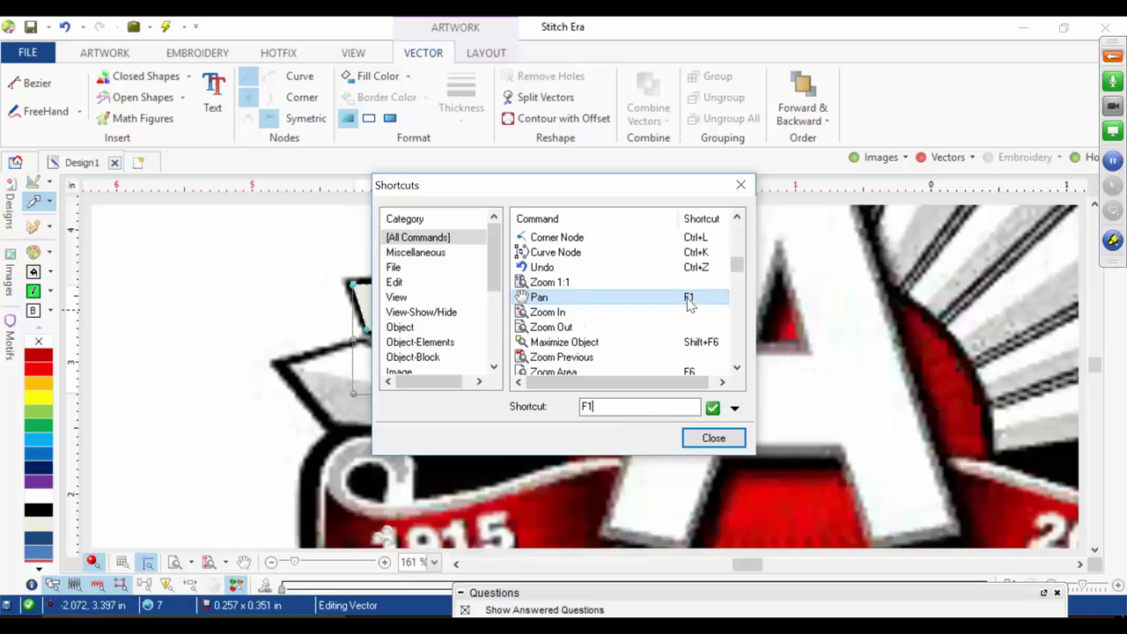
left_click(712, 438)
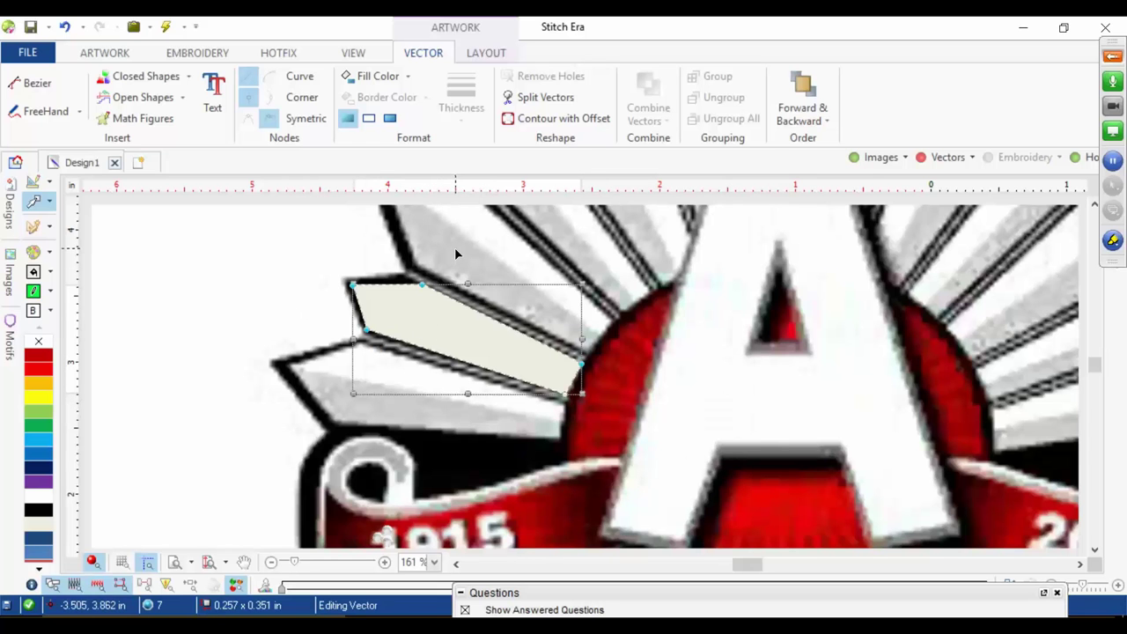
Step: Trace the third ray up from the 1915 scroll as a closed, off-white, fill-only Bezier vector
key("F1")
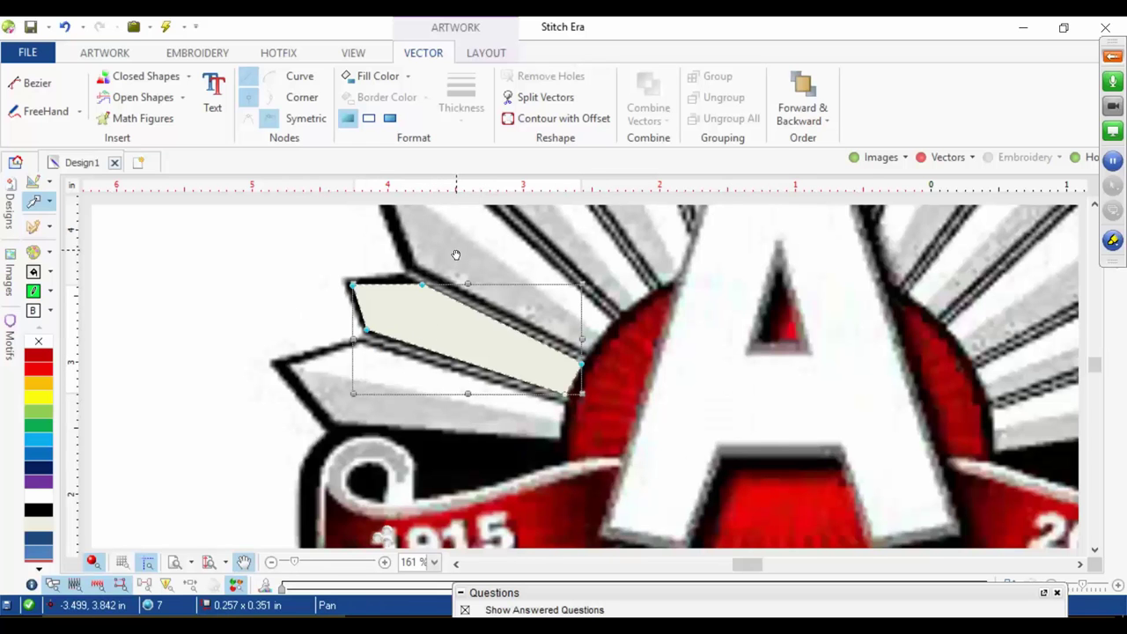
left_click_drag(456, 255, 421, 372)
scroll(480, 437, "up", 2)
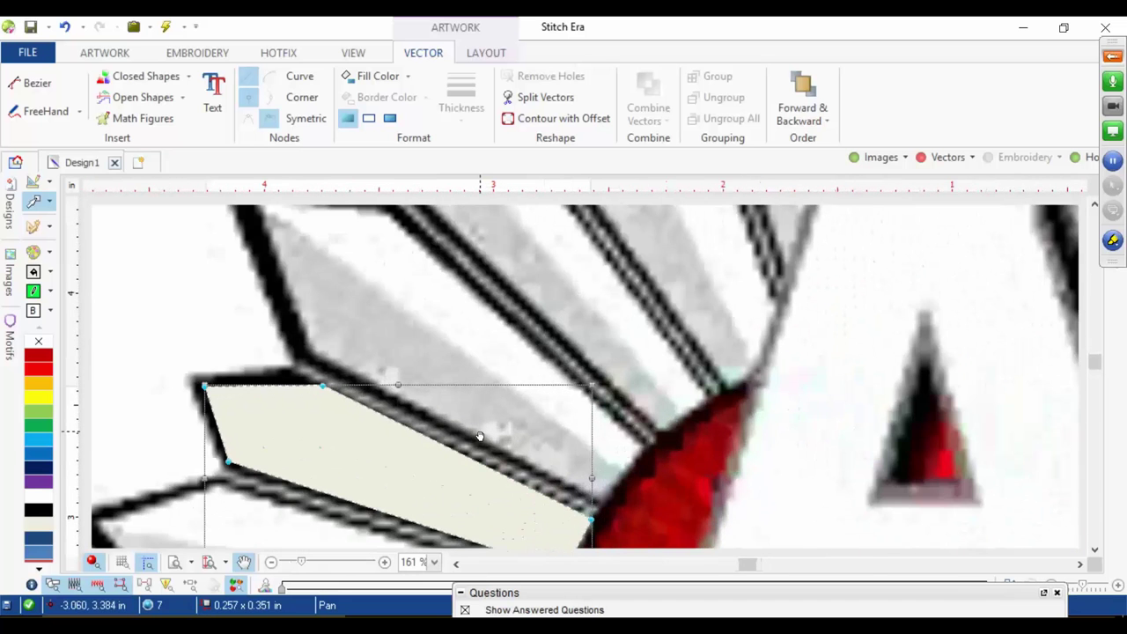
left_click_drag(488, 324, 496, 357)
key("Escape")
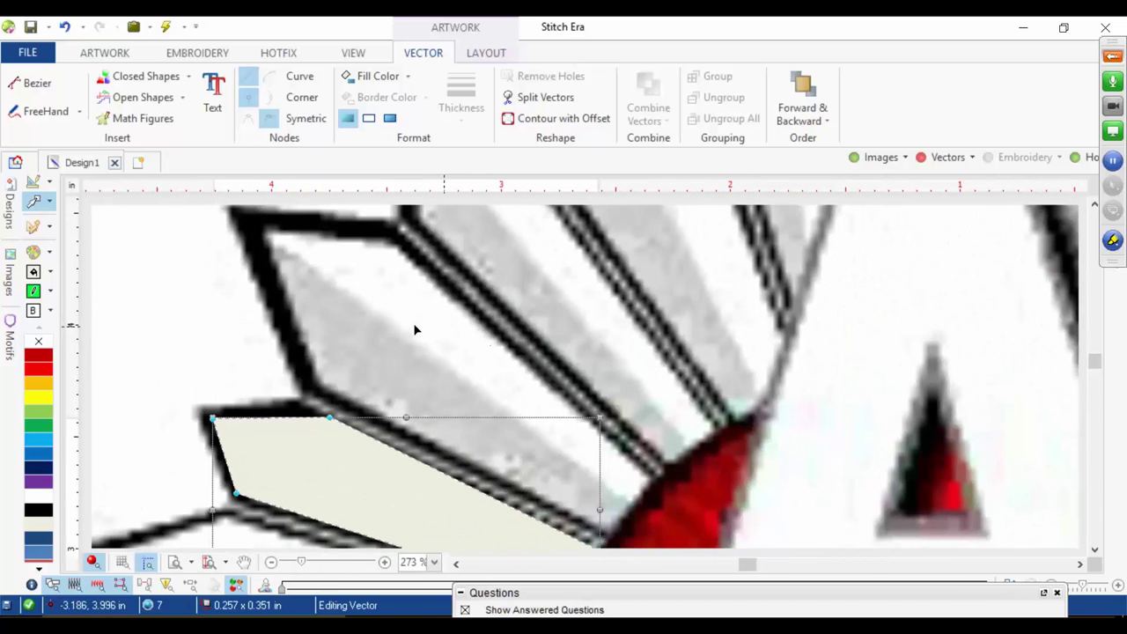
left_click(27, 87)
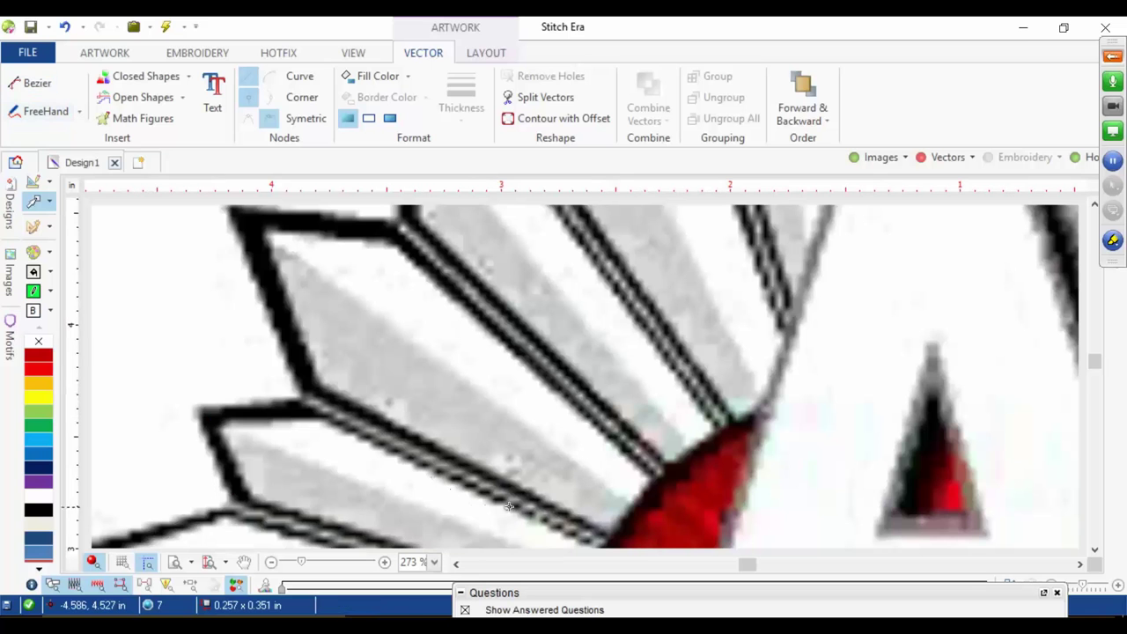
left_click(609, 535)
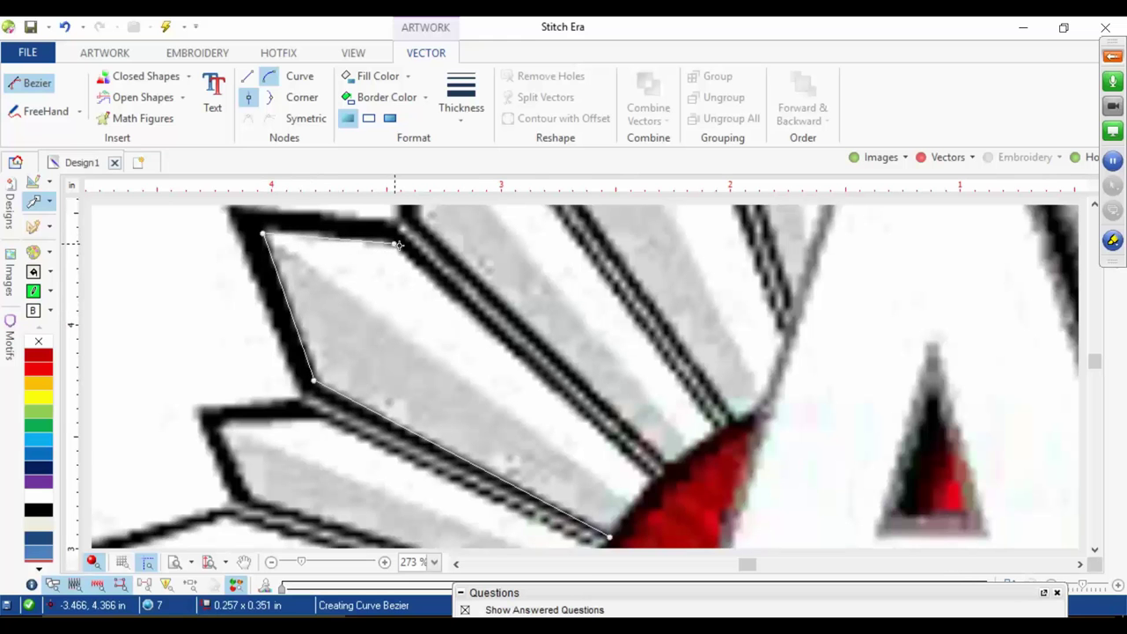
left_click(396, 244)
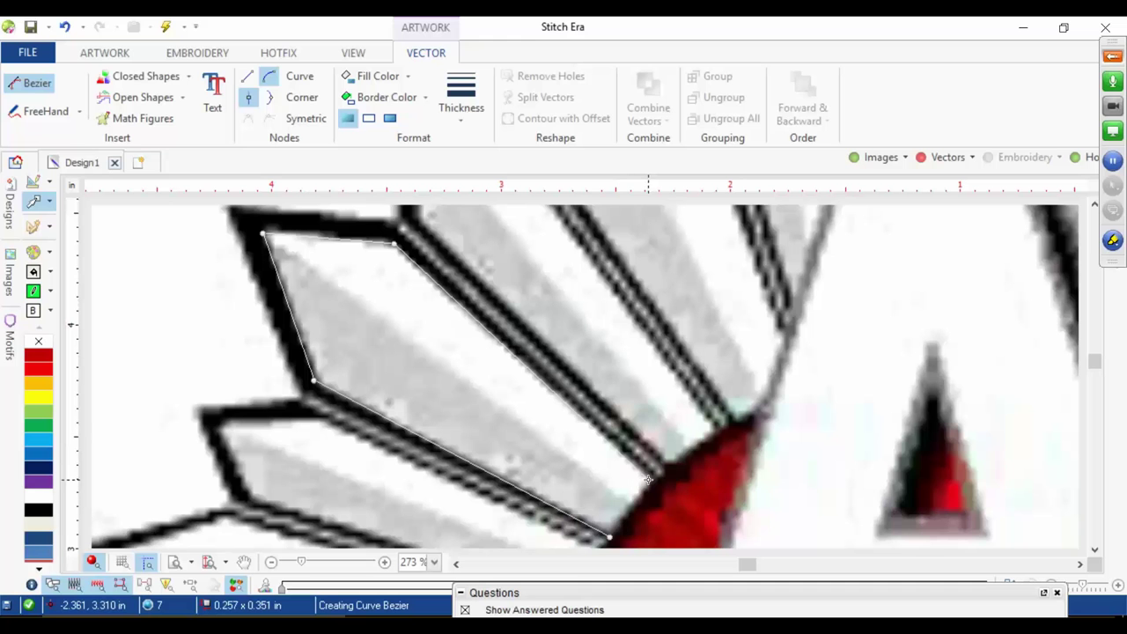
left_click(609, 537)
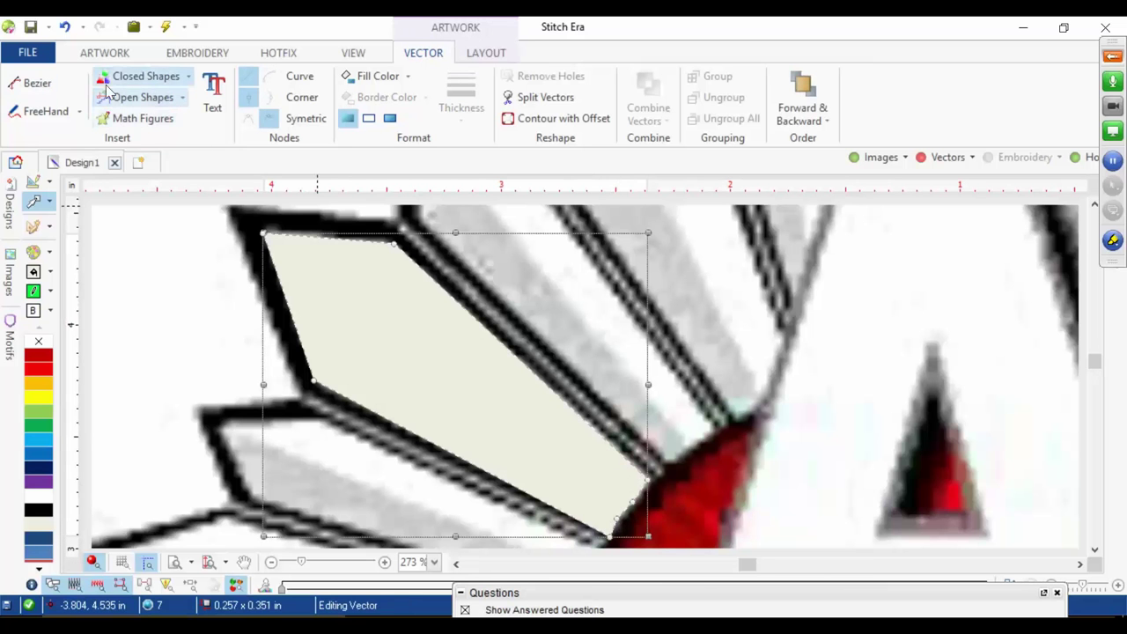
Step: Trace the fourth ray up from the 1915 scroll as a closed, off-white, fill-only Bezier vector
left_click(35, 82)
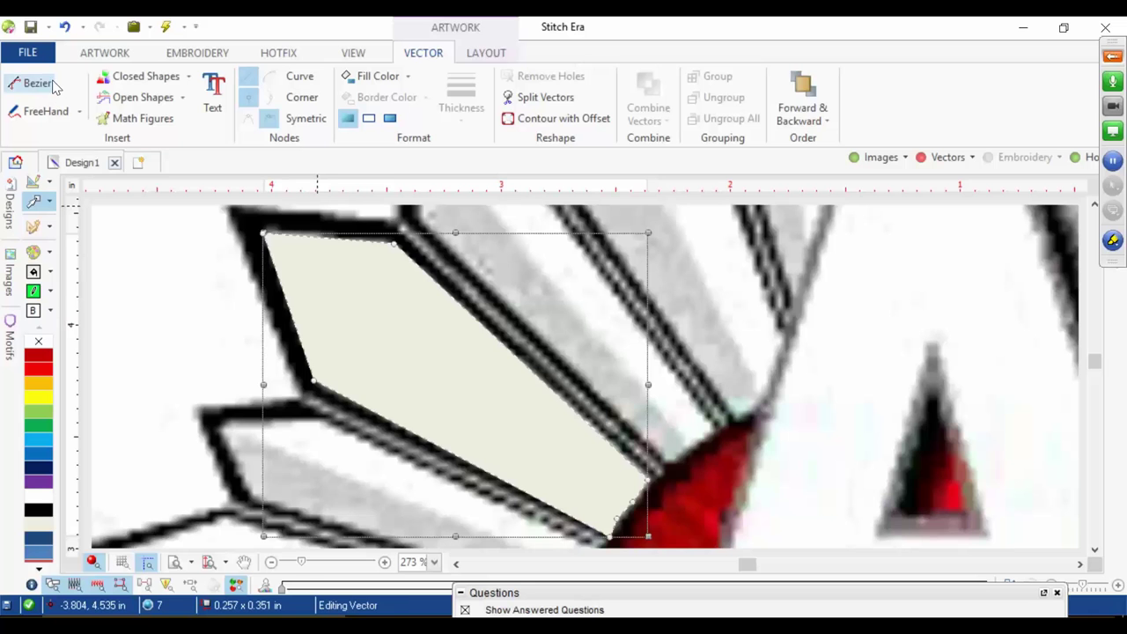
key("space")
left_click_drag(583, 387, 540, 480)
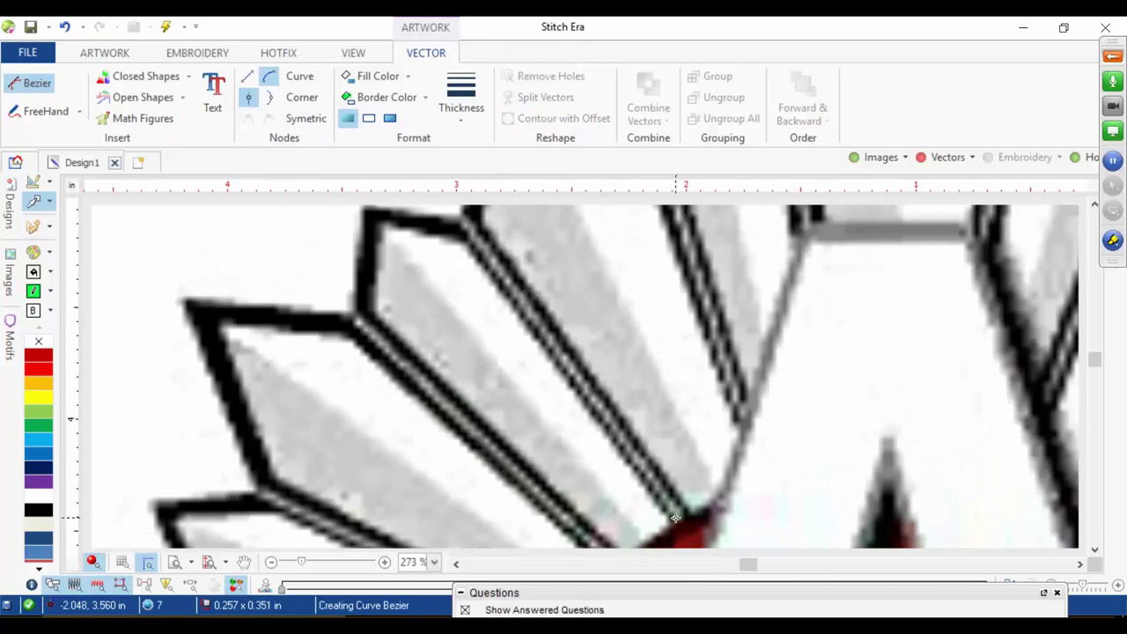
left_click(674, 518)
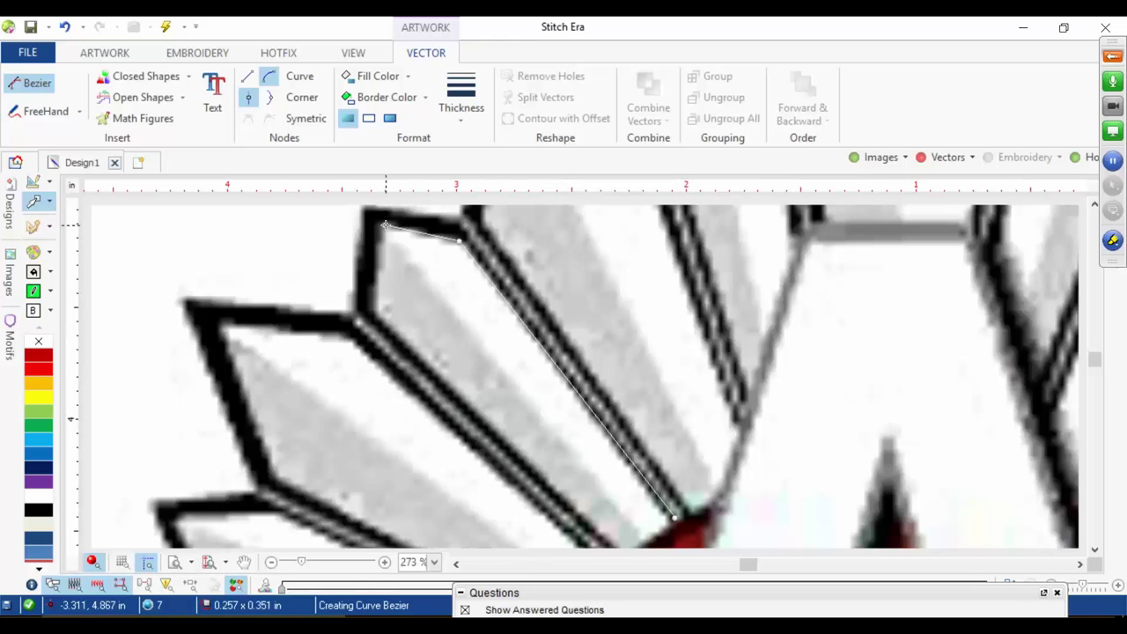
left_click(375, 314)
key("space")
left_click_drag(553, 498, 453, 367)
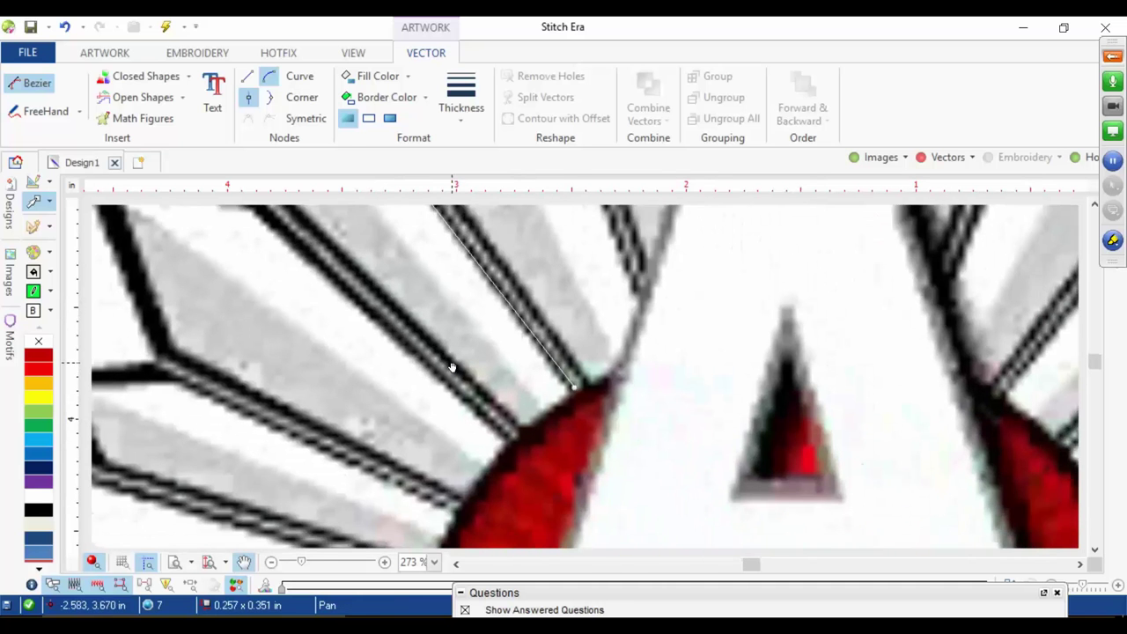
left_click(518, 424)
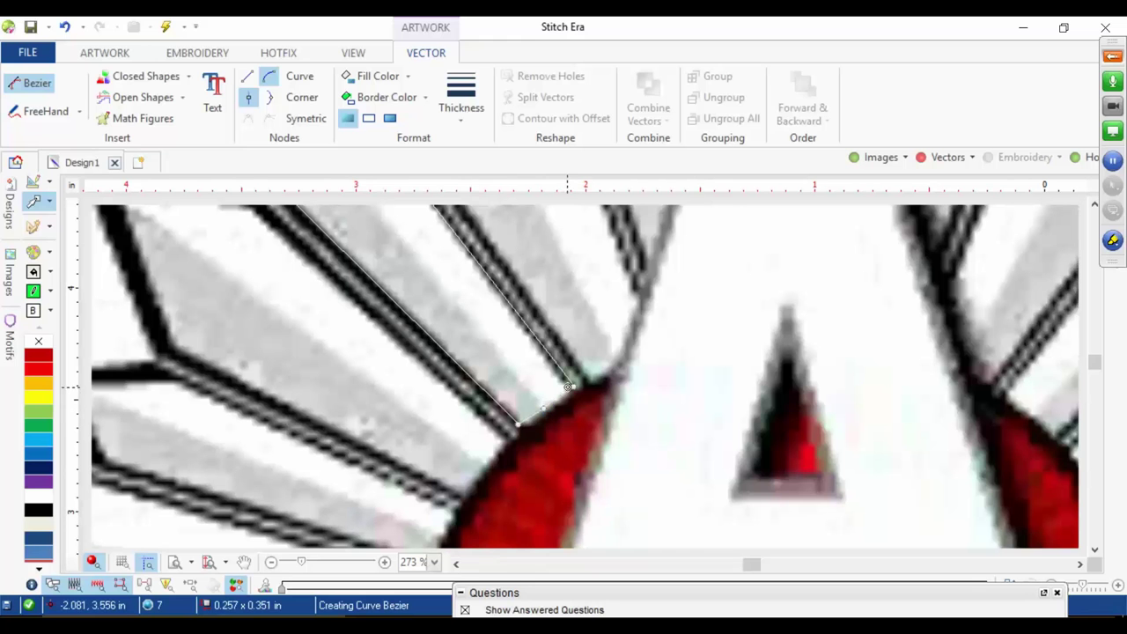
double_click(572, 386)
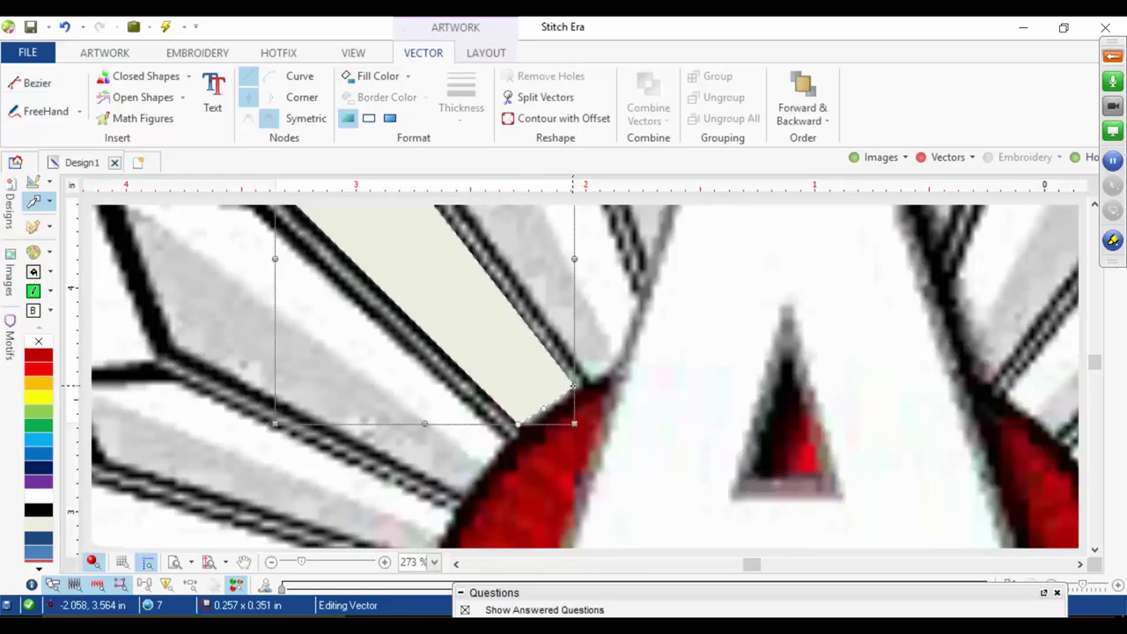
Step: Trace the fifth ray up from the 1915 scroll, bordering the letter A, as a closed, fill-only Bezier vector
key("space")
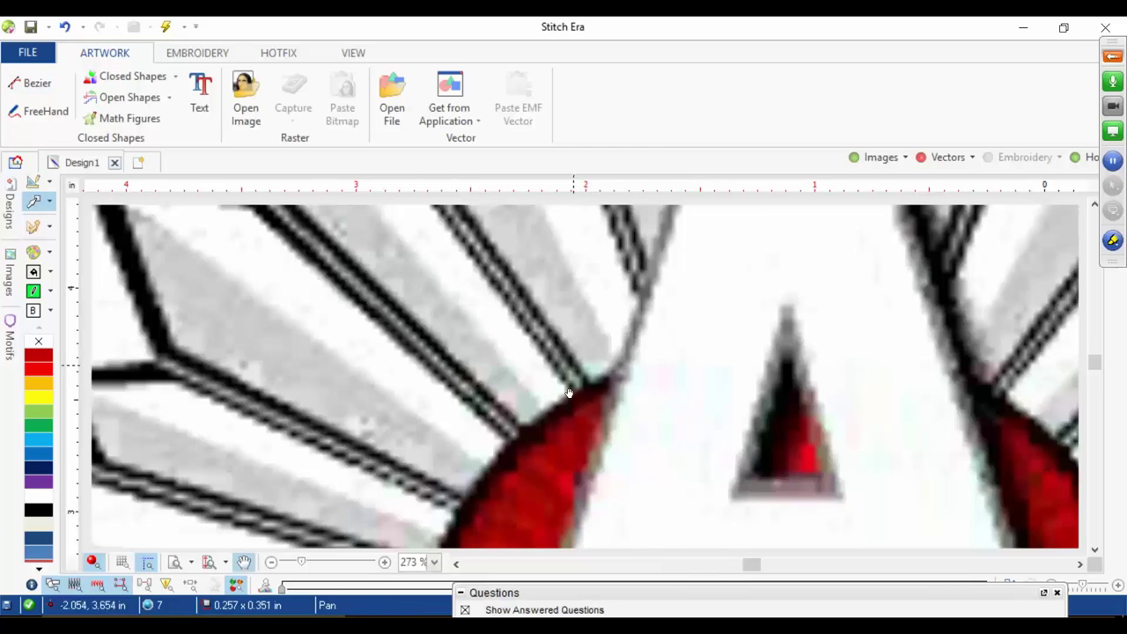
left_click_drag(578, 370, 356, 485)
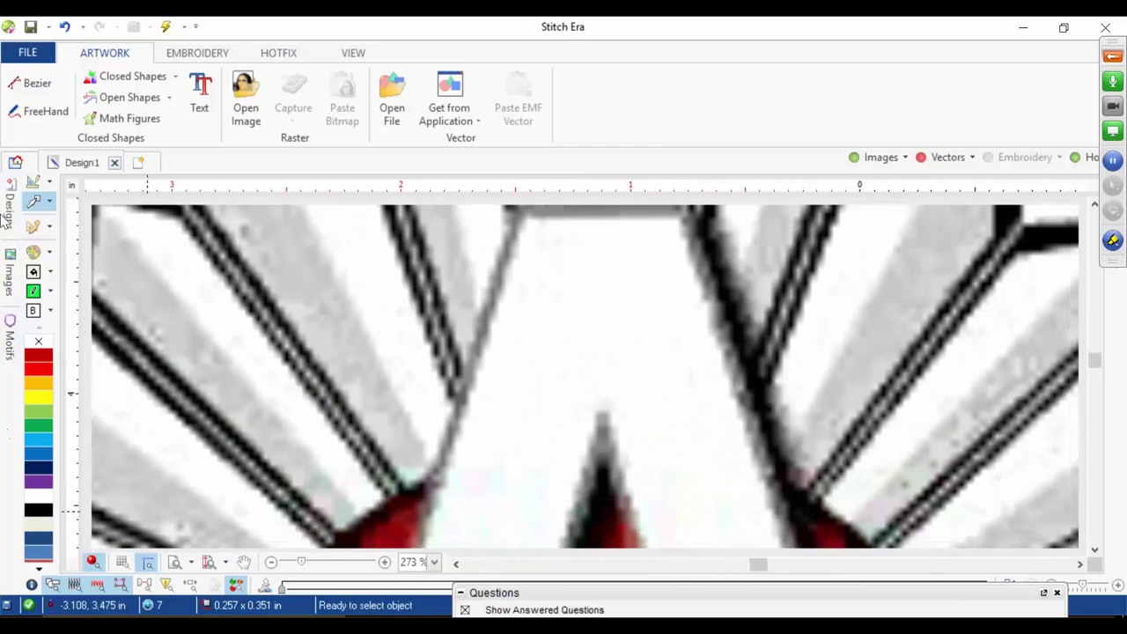
left_click(33, 84)
left_click(329, 385)
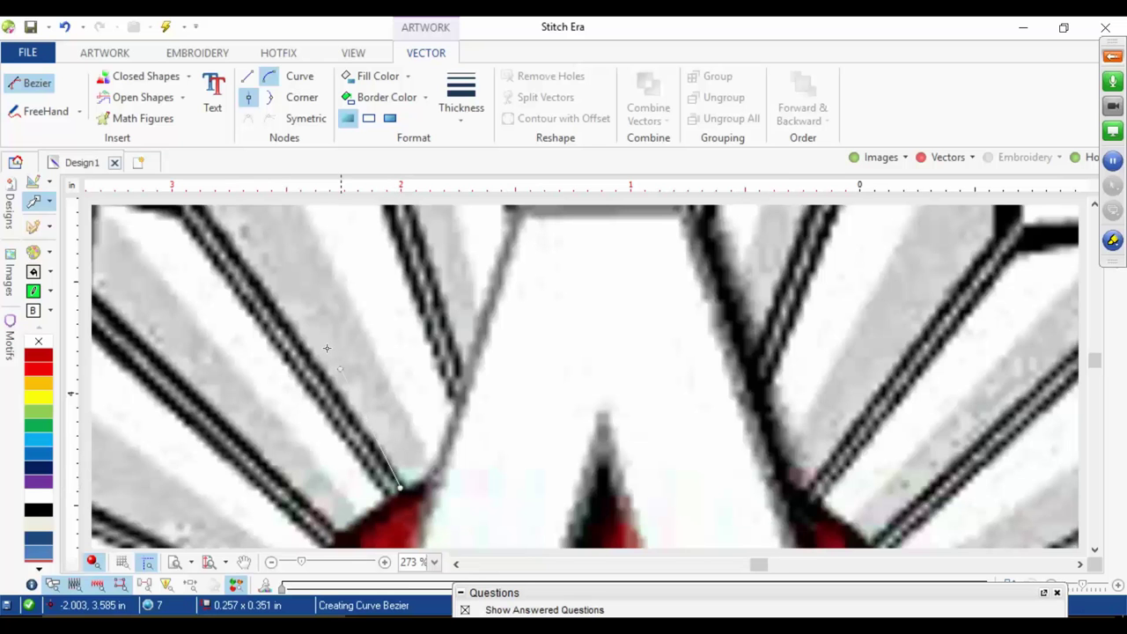
key("space")
left_click_drag(272, 278, 428, 483)
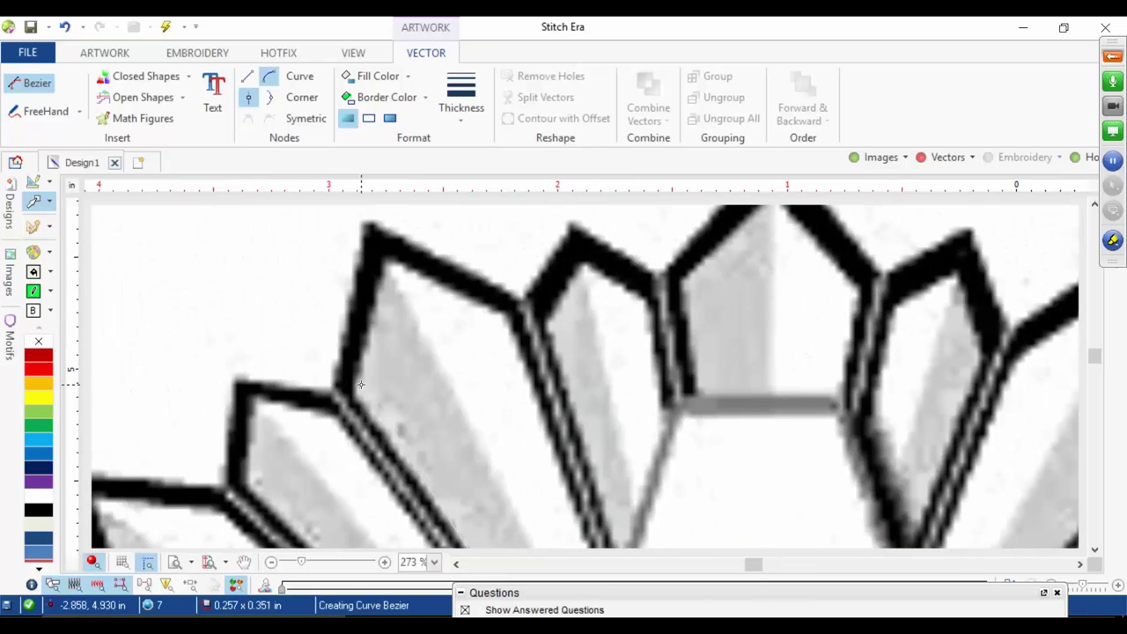
left_click(352, 392)
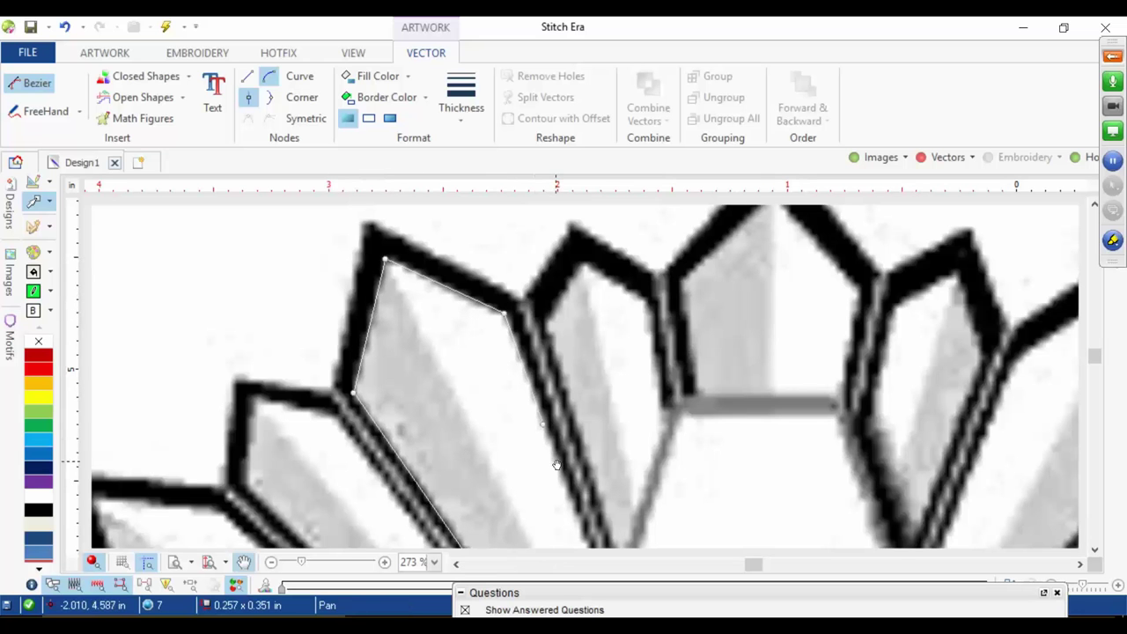
left_click_drag(541, 412, 400, 234)
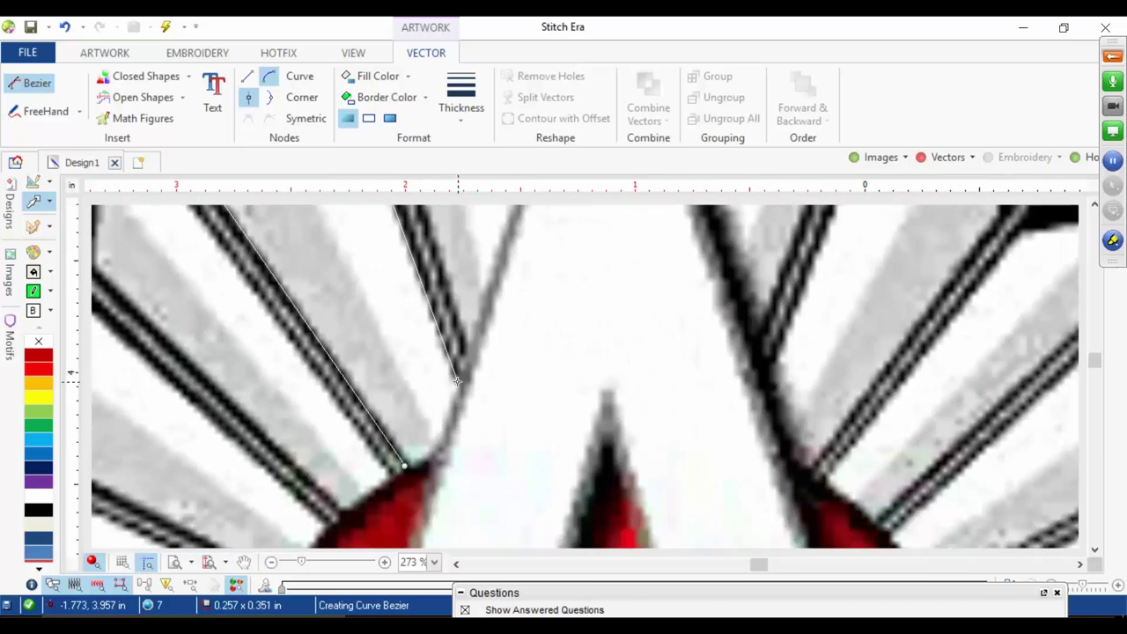
right_click(406, 465)
key("Escape")
Step: Show the vectors and hide the clip art image so that only the traced shapes are displayed
scroll(425, 422, "down", 3)
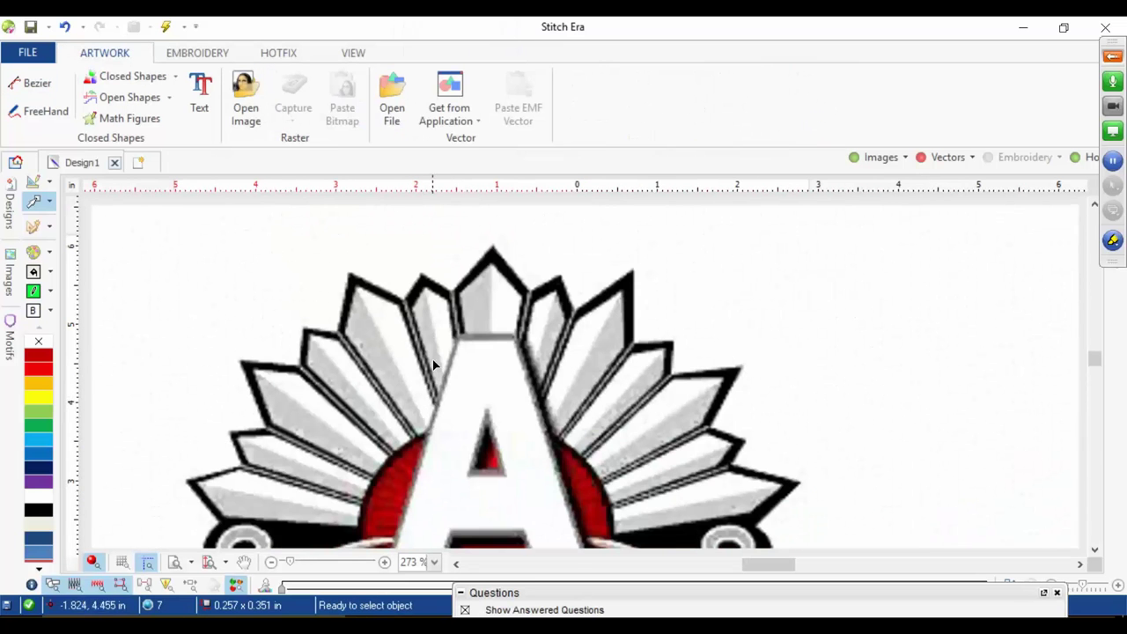
left_click(949, 156)
left_click(883, 158)
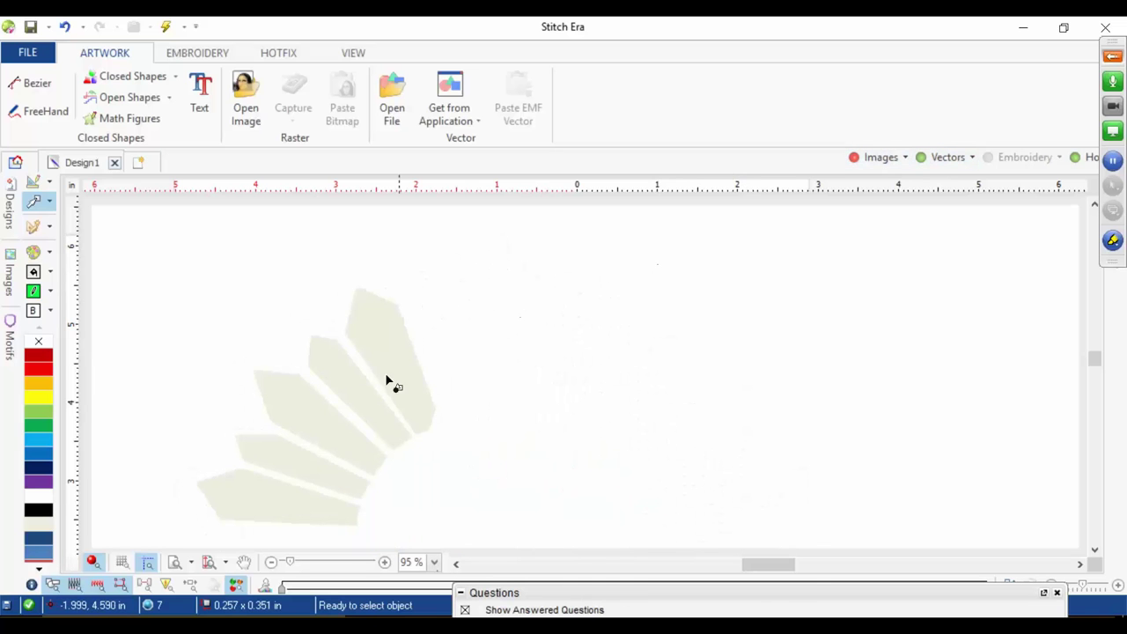
scroll(512, 315, "down", 3)
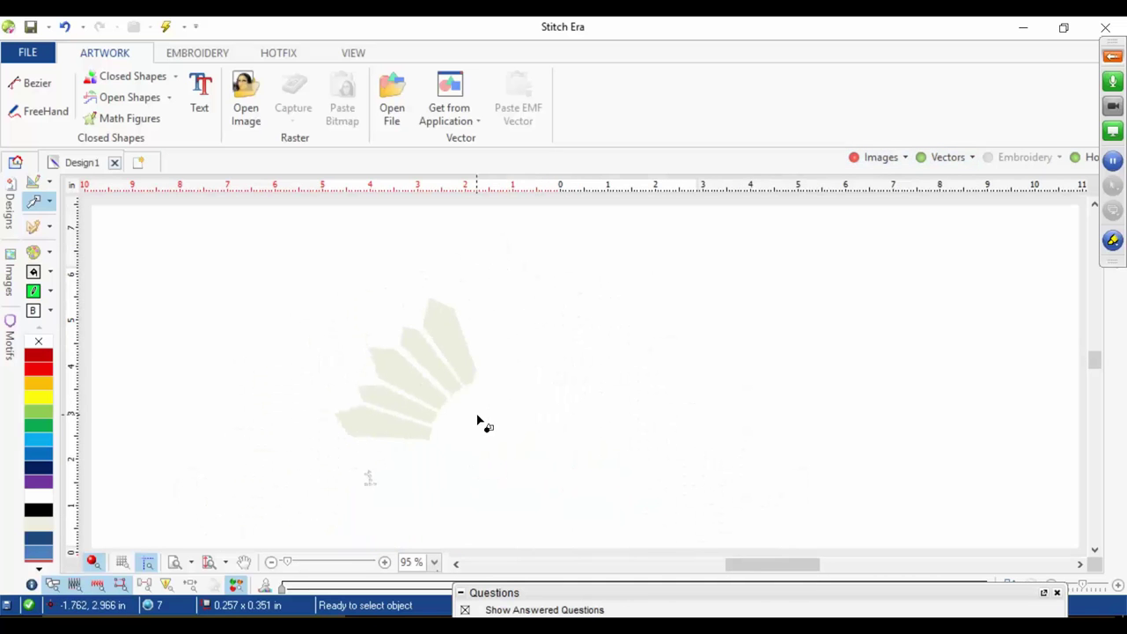
Step: Fill the letter A vector with the same off-white color as the rays and deselect it
left_click(513, 420)
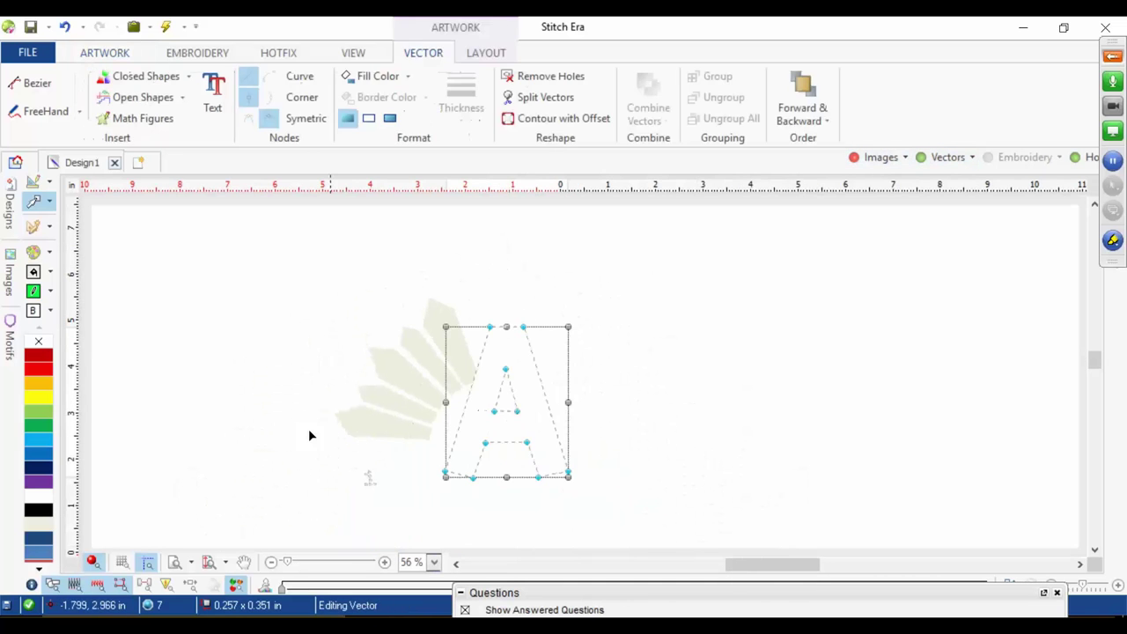
left_click(39, 531)
left_click(451, 407)
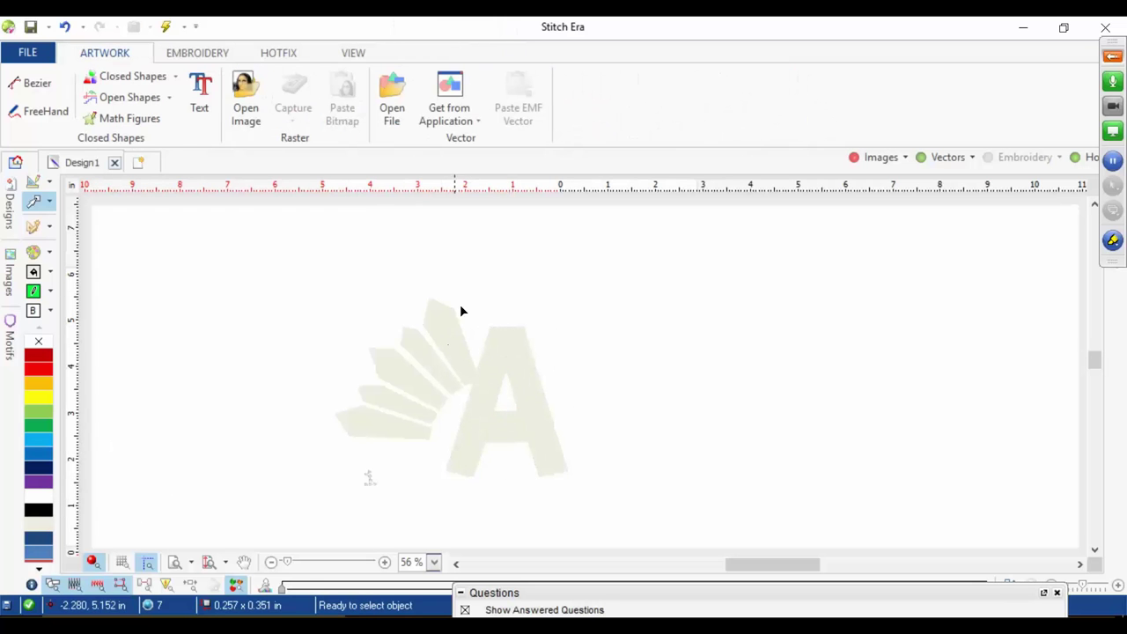
Step: Show the image again and copy the five traced rays, with the small stones below them, to the empty area right of the logo
left_click(877, 157)
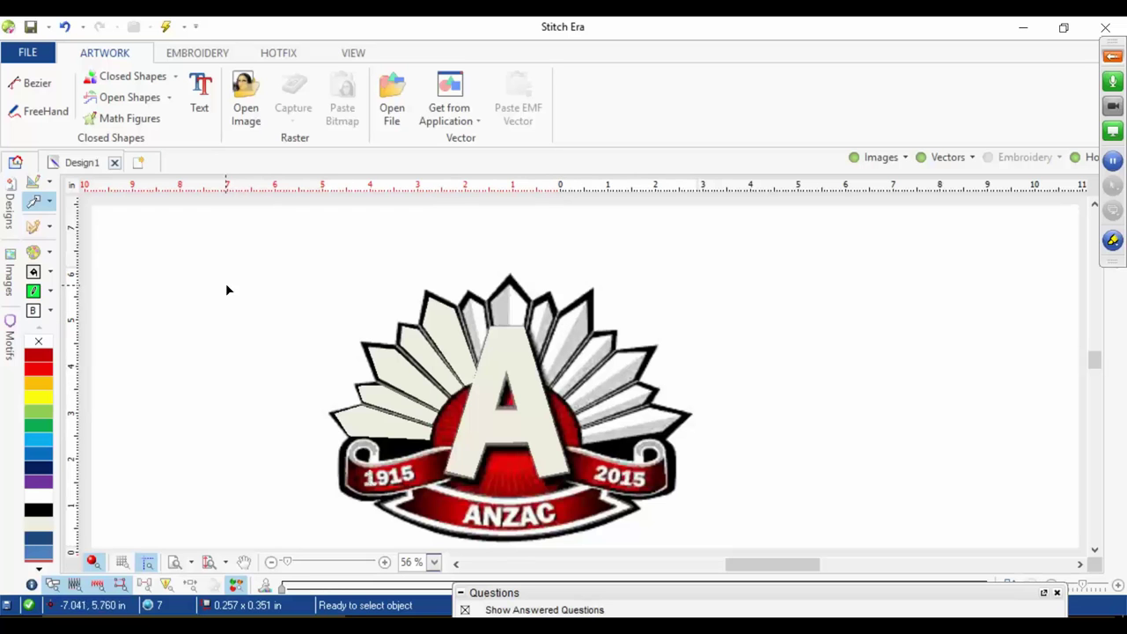
left_click_drag(245, 259, 486, 516)
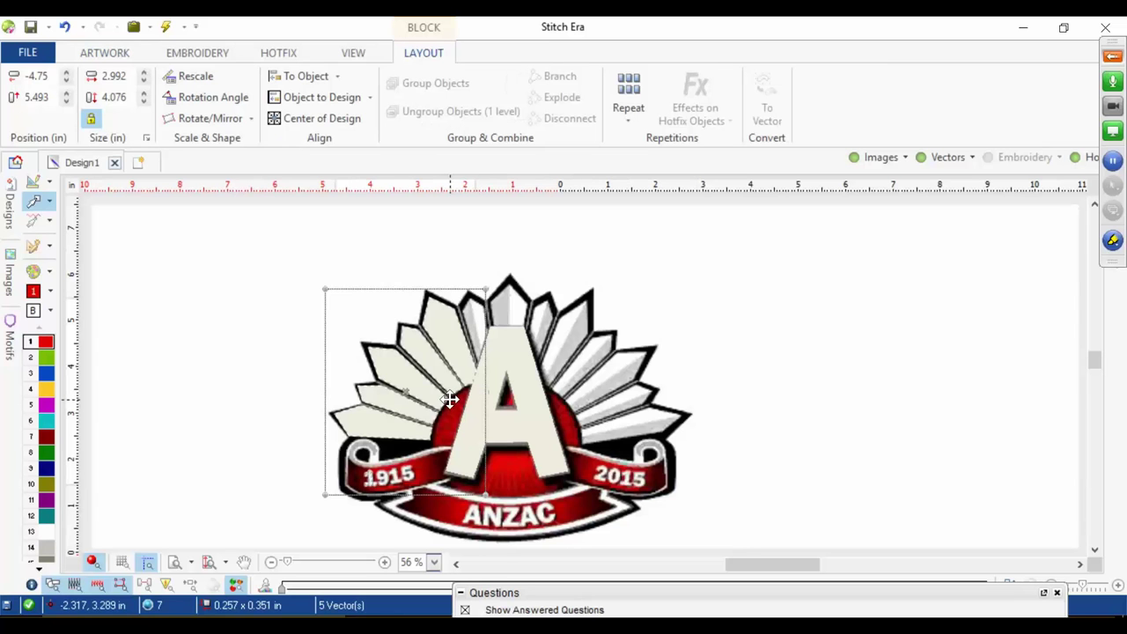
left_click_drag(450, 399, 845, 318)
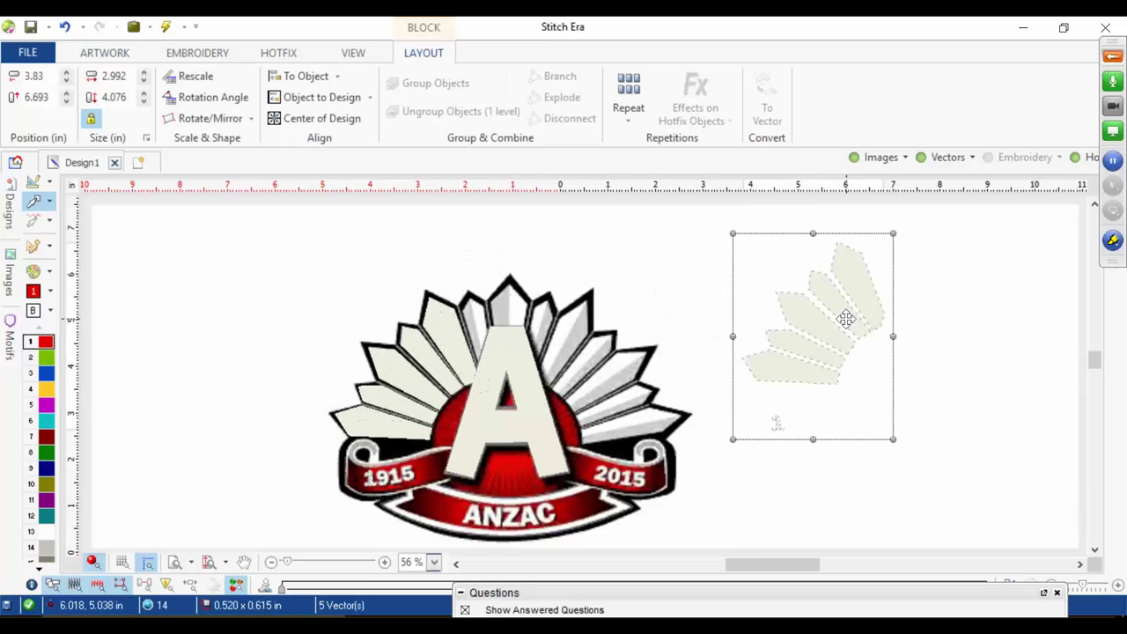
Step: Mirror the copied block of rays horizontally, keeping it upright by applying the vertical mirror twice
left_click(212, 119)
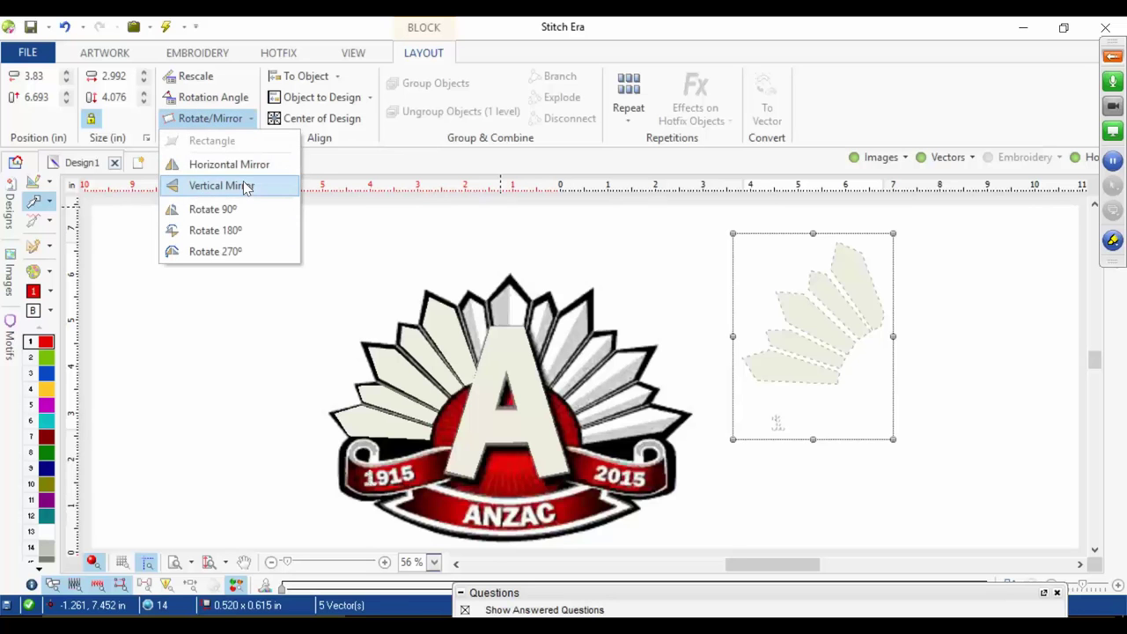
left_click(245, 185)
left_click(220, 118)
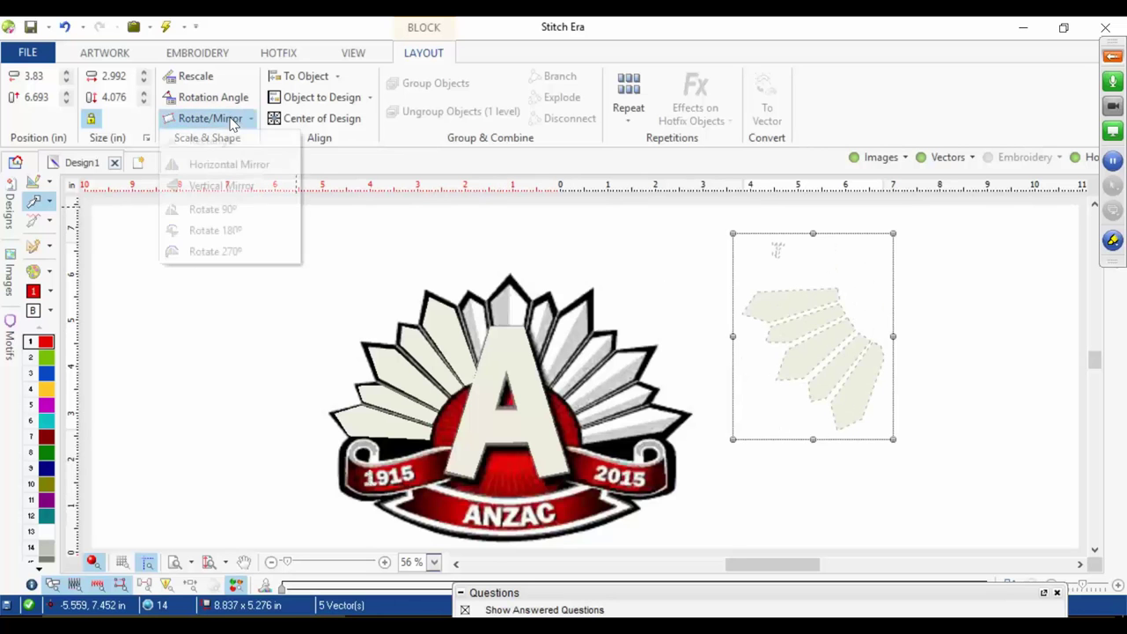
left_click(235, 167)
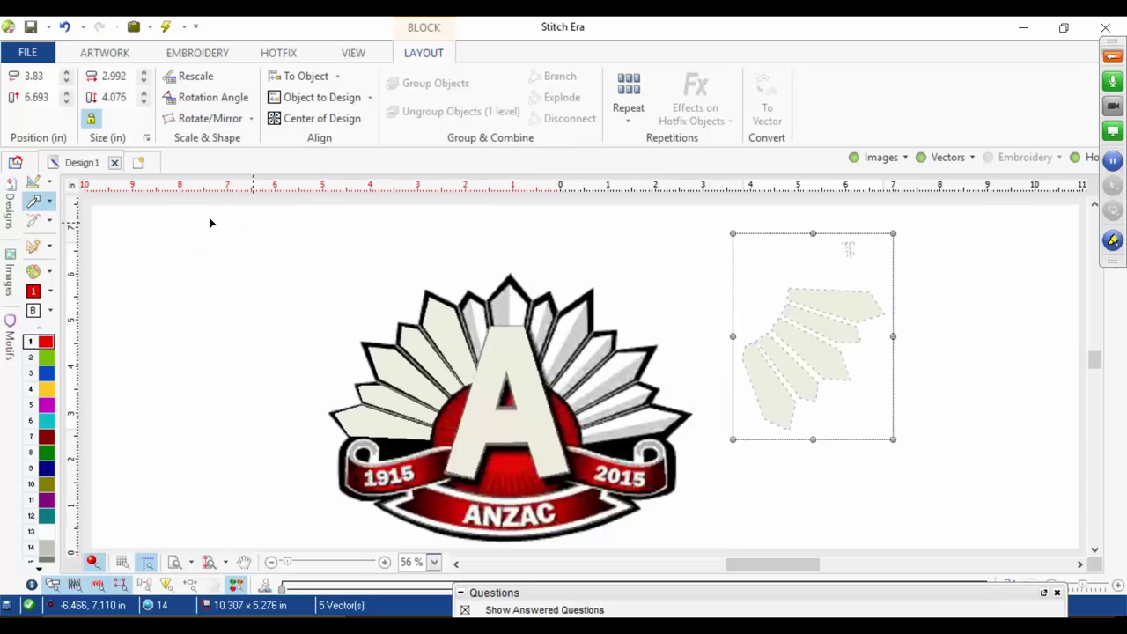
left_click(221, 118)
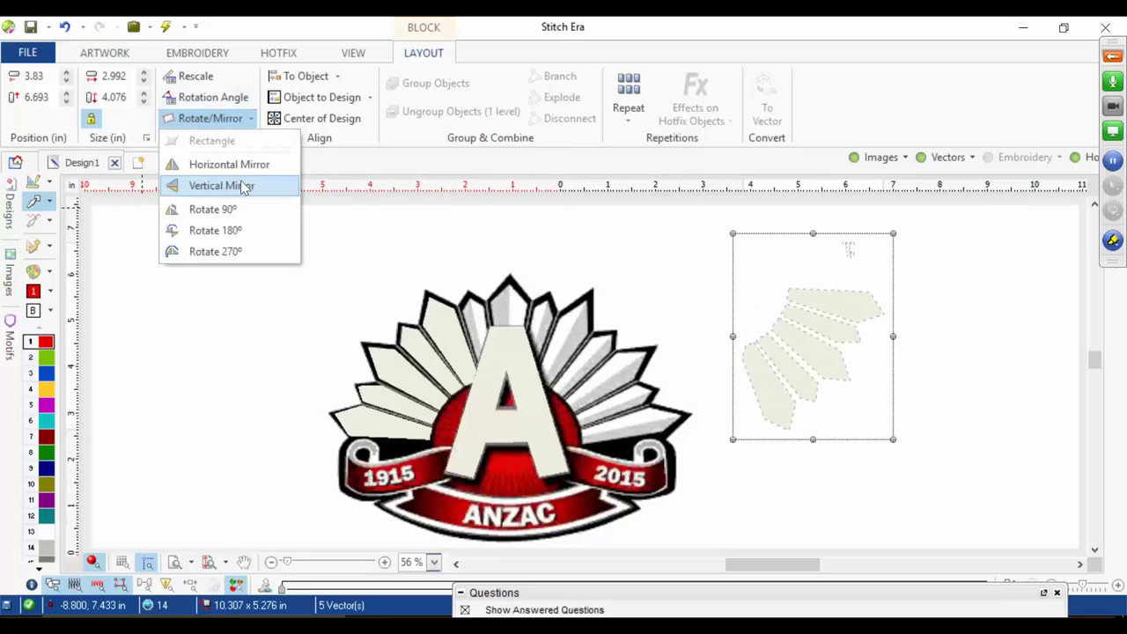
left_click(240, 188)
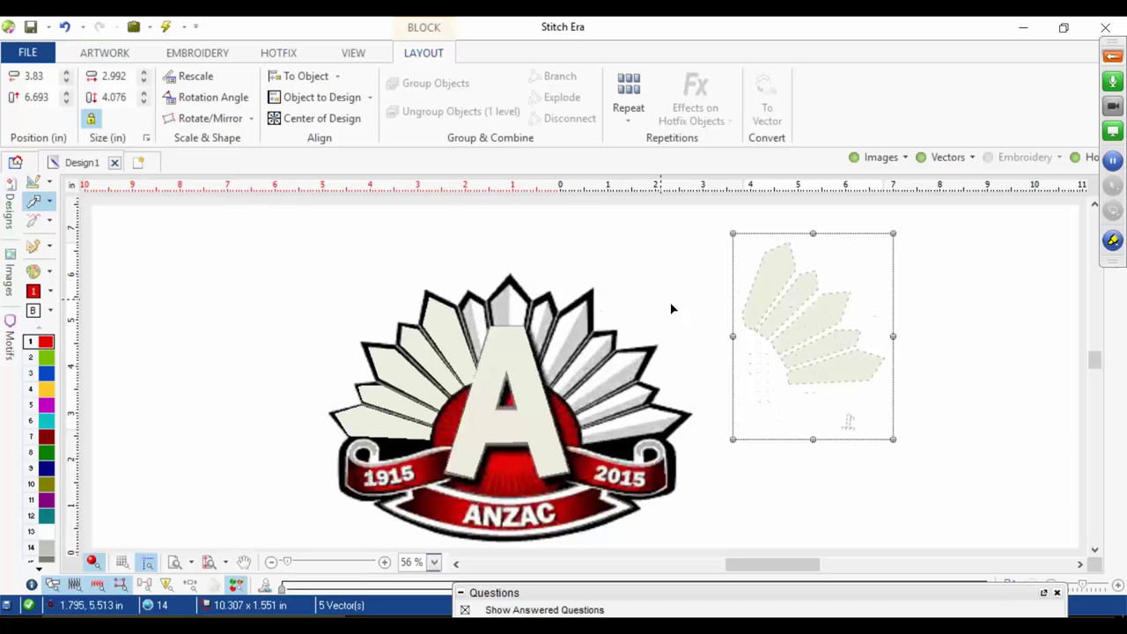
Step: Move the mirrored rays over the logo's right-hand rays, at about -0.489, 5.429 in, adjust their fit and deselect them
left_click_drag(787, 296, 588, 353)
scroll(585, 370, "up", 2)
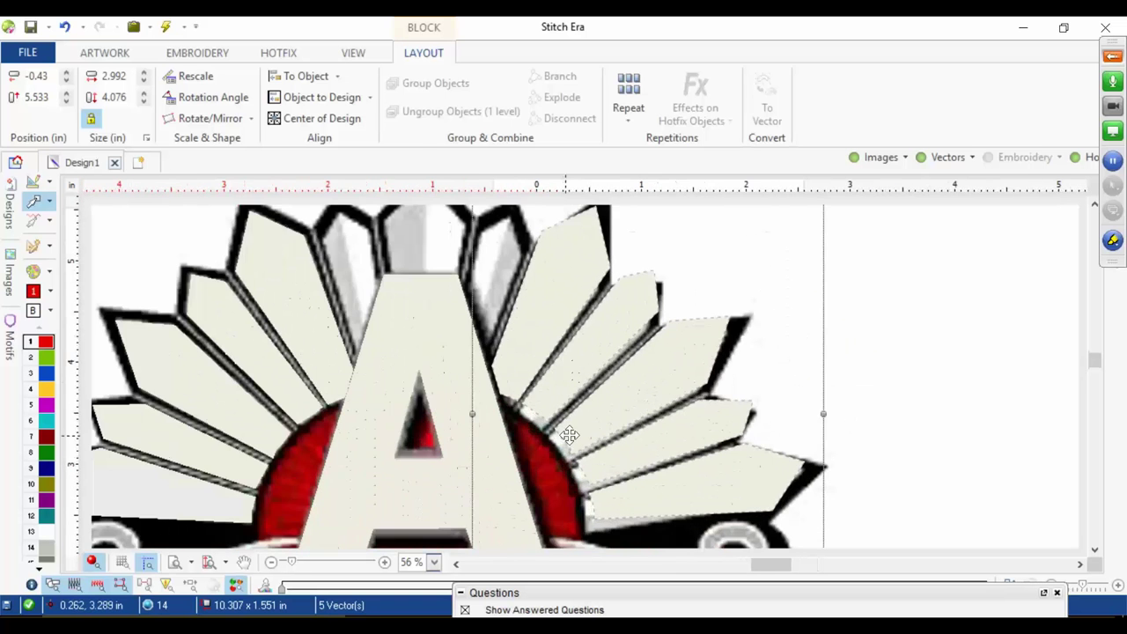
left_click_drag(597, 419, 592, 429)
scroll(704, 348, "down", 3)
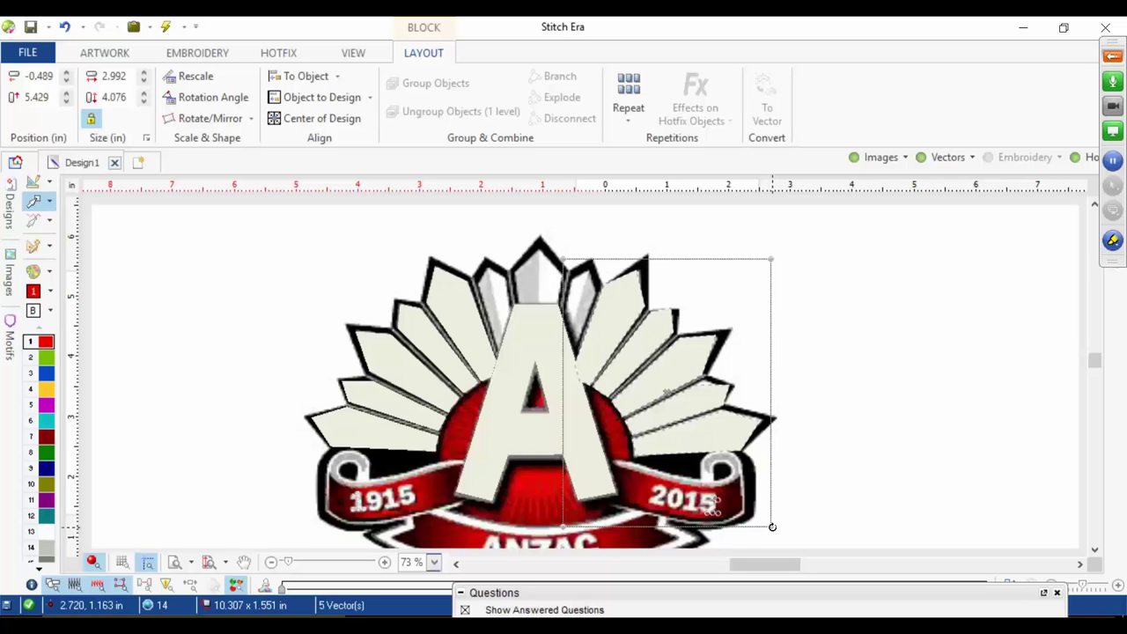
mouse_move(771, 525)
left_mouse_down()
mouse_move(777, 514)
mouse_move(772, 534)
left_mouse_up()
left_click(846, 383)
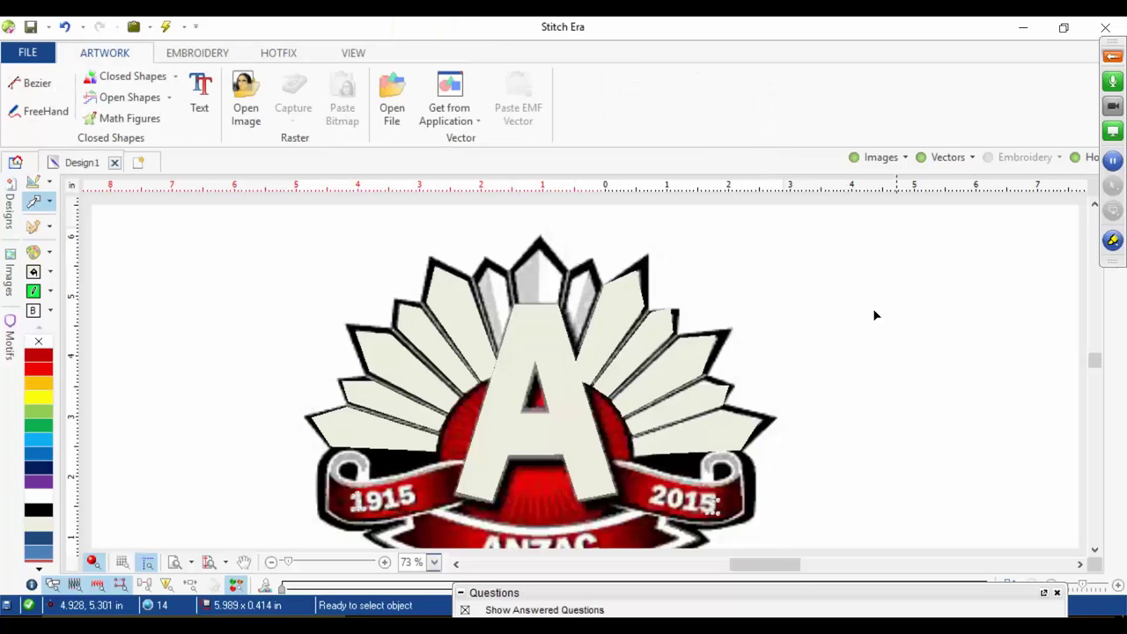
Step: Hide the clip art image and convert the letter A vector into a hotfix area with HF Uniform Fill
left_click(555, 355)
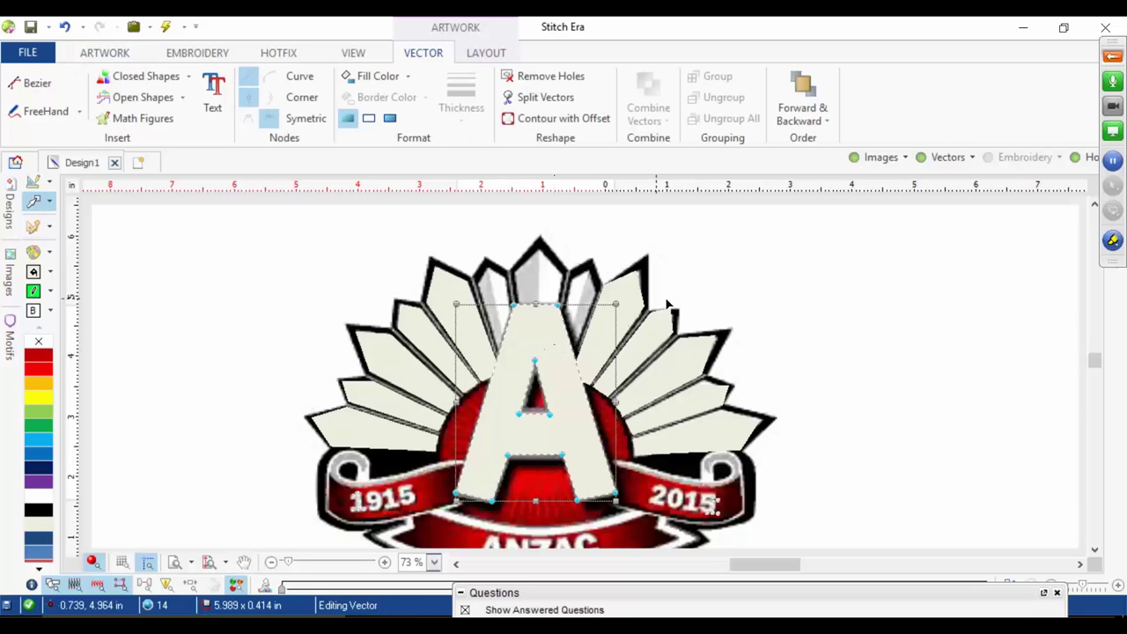
left_click(913, 241)
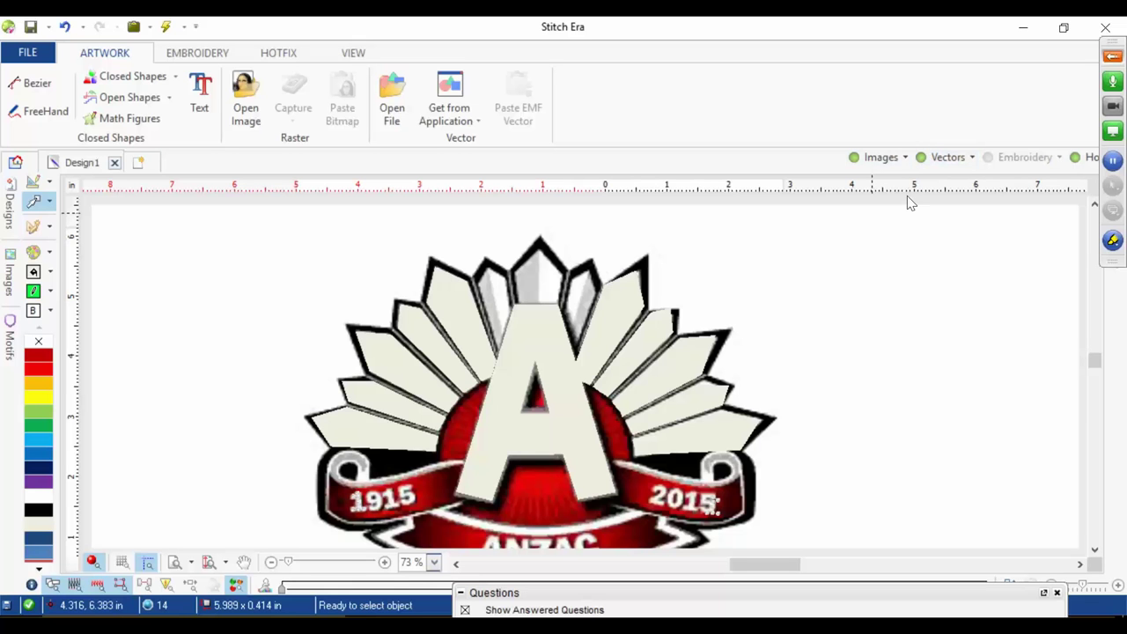
left_click(871, 157)
left_click(492, 368)
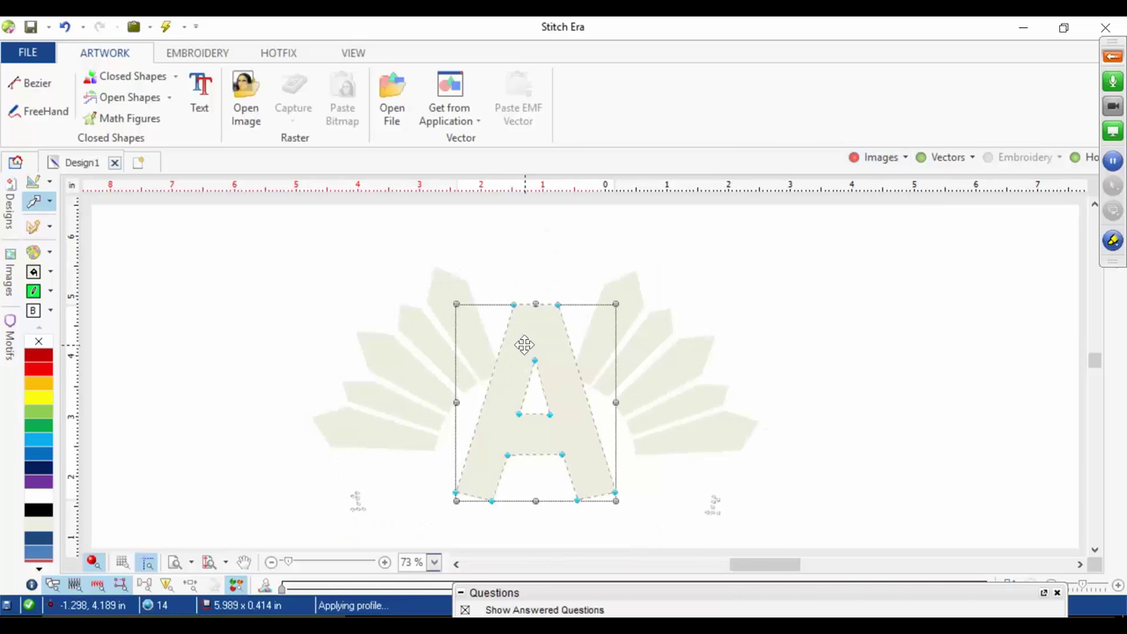
left_click(32, 226)
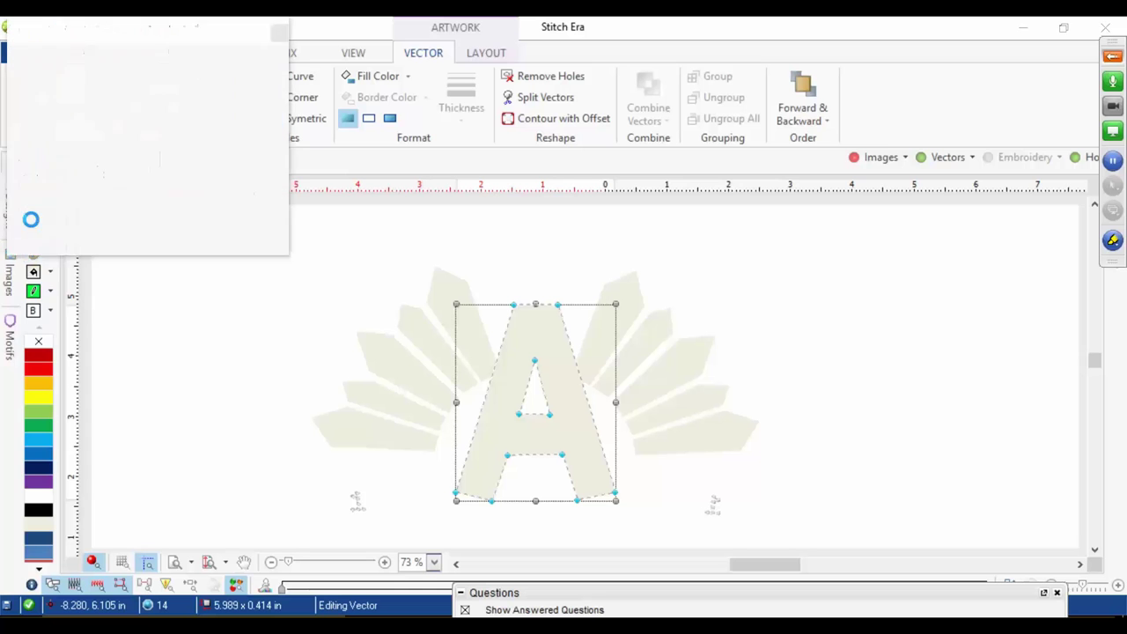
left_click(121, 62)
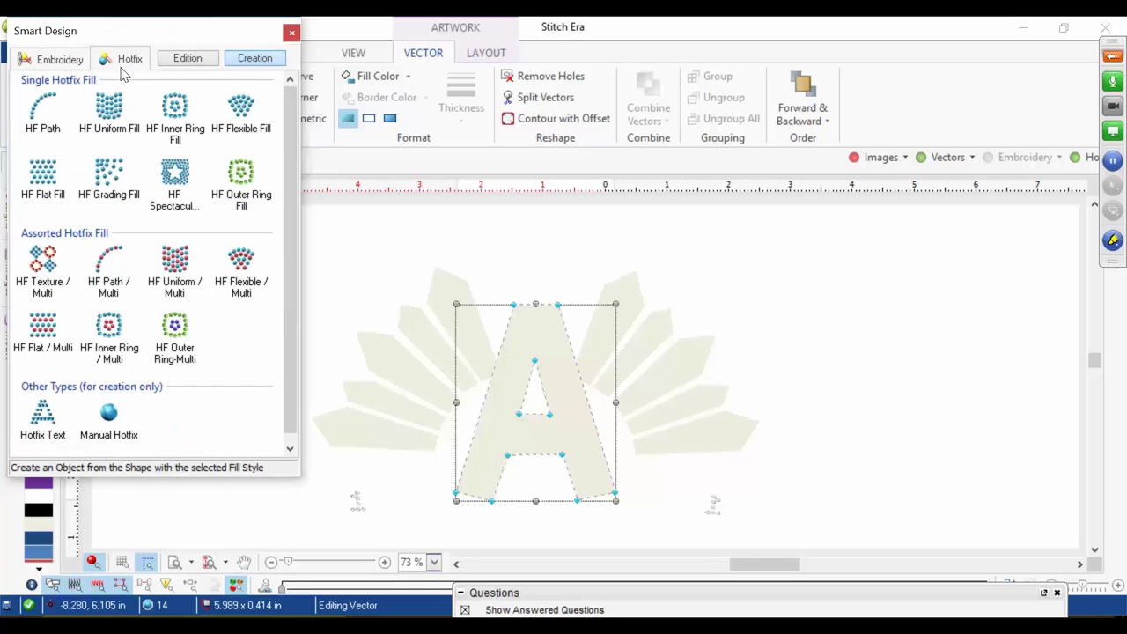
left_click(126, 106)
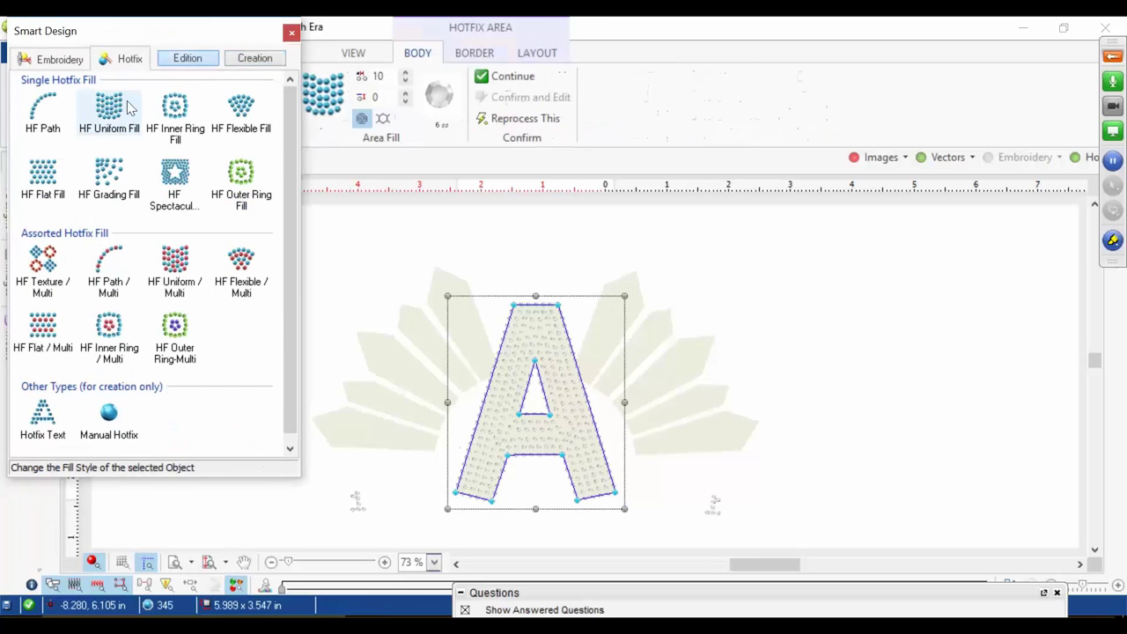
Step: Set the stone spacing of the letter A's uniform fill to 17, close Smart Design and deselect the letter
left_click(386, 74)
double_click(384, 74)
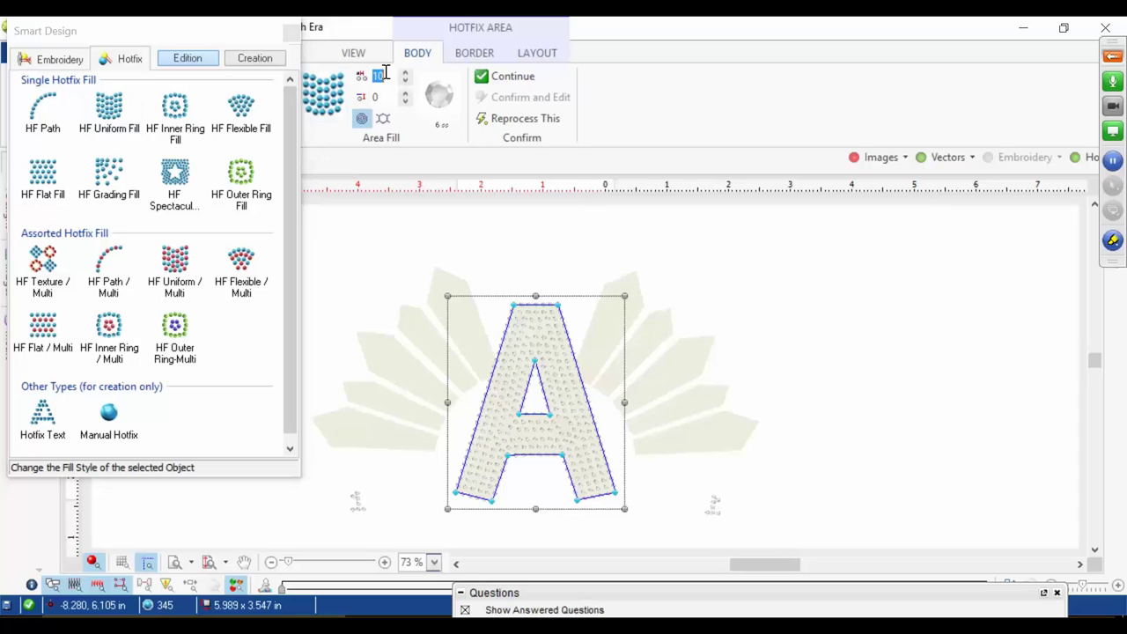
type("17")
key("Return")
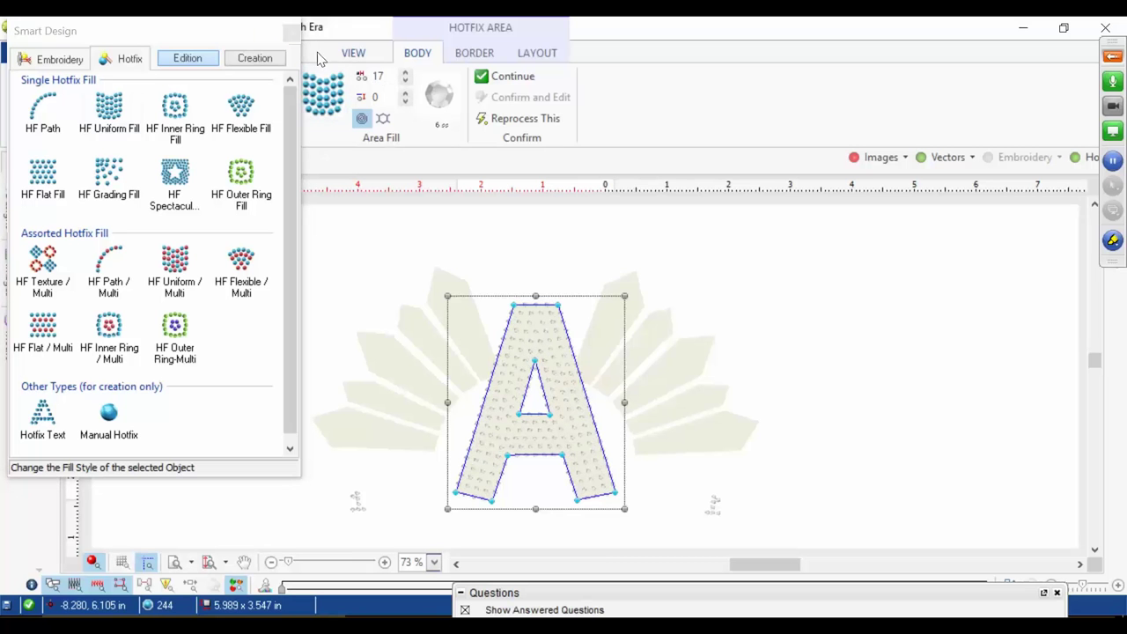
left_click(288, 31)
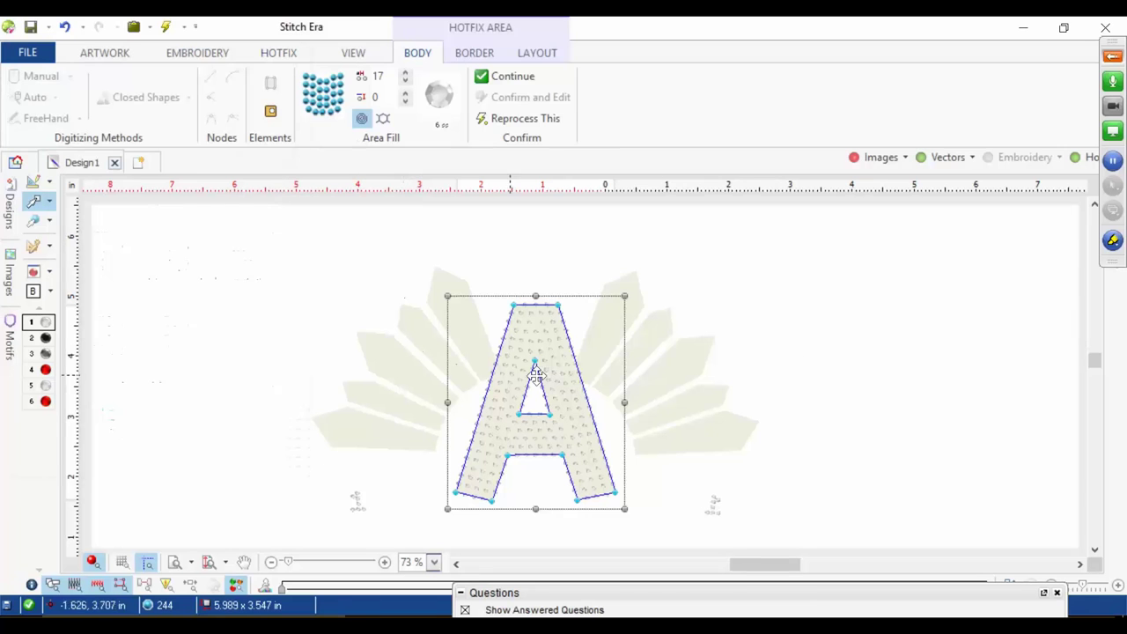
left_click(1040, 312)
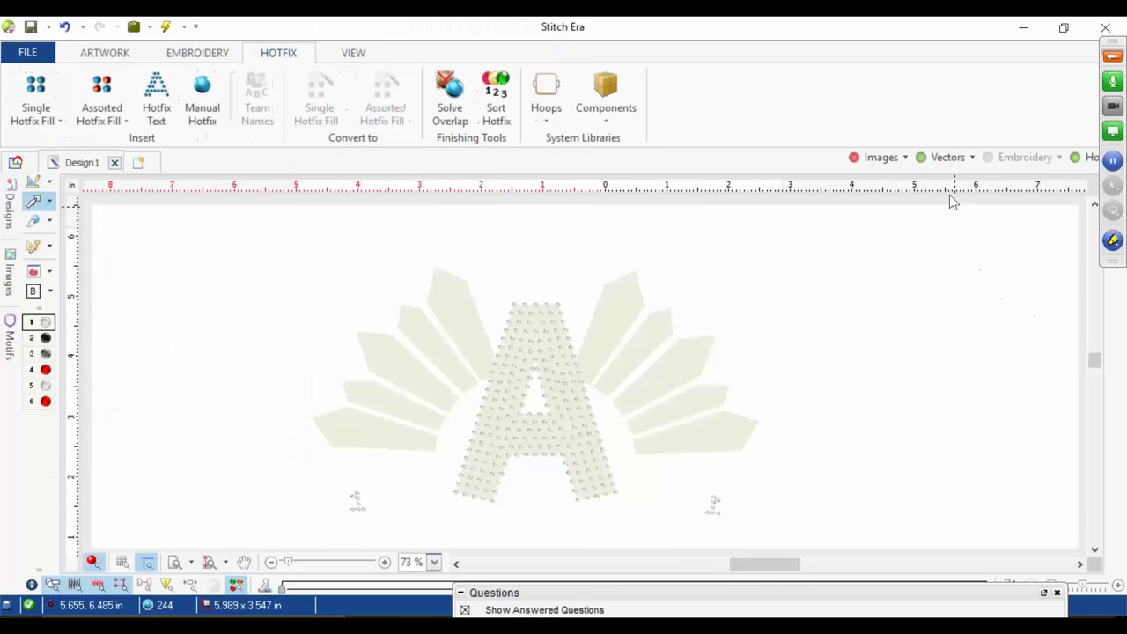
Step: Show the clip art image again and delete the five traced rays on the left half of the logo
left_click(875, 161)
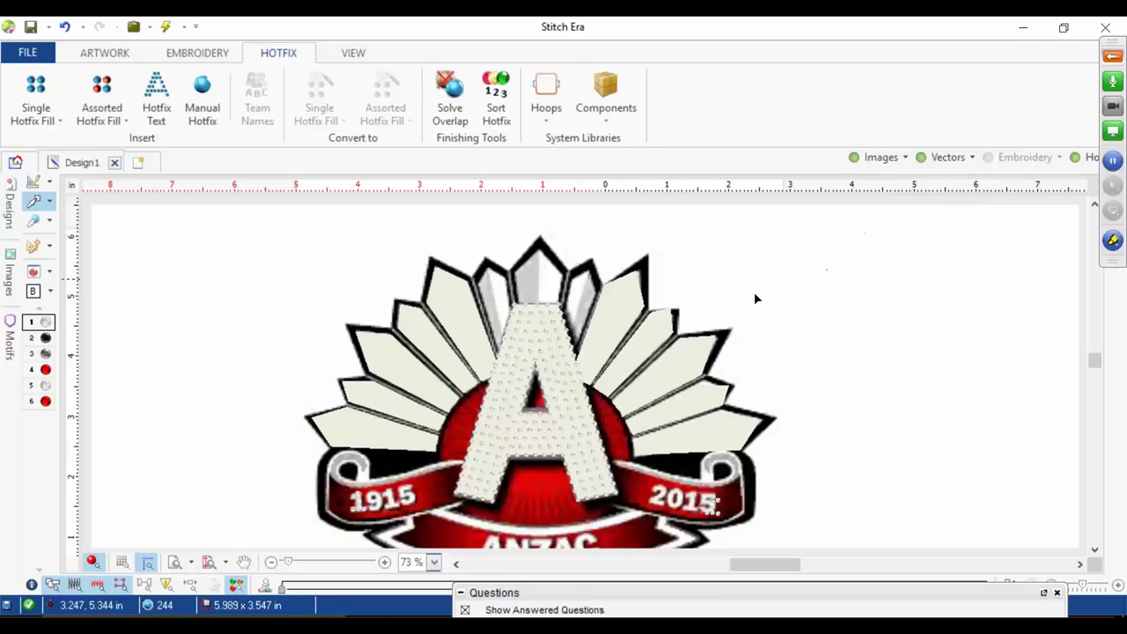
left_click(538, 339)
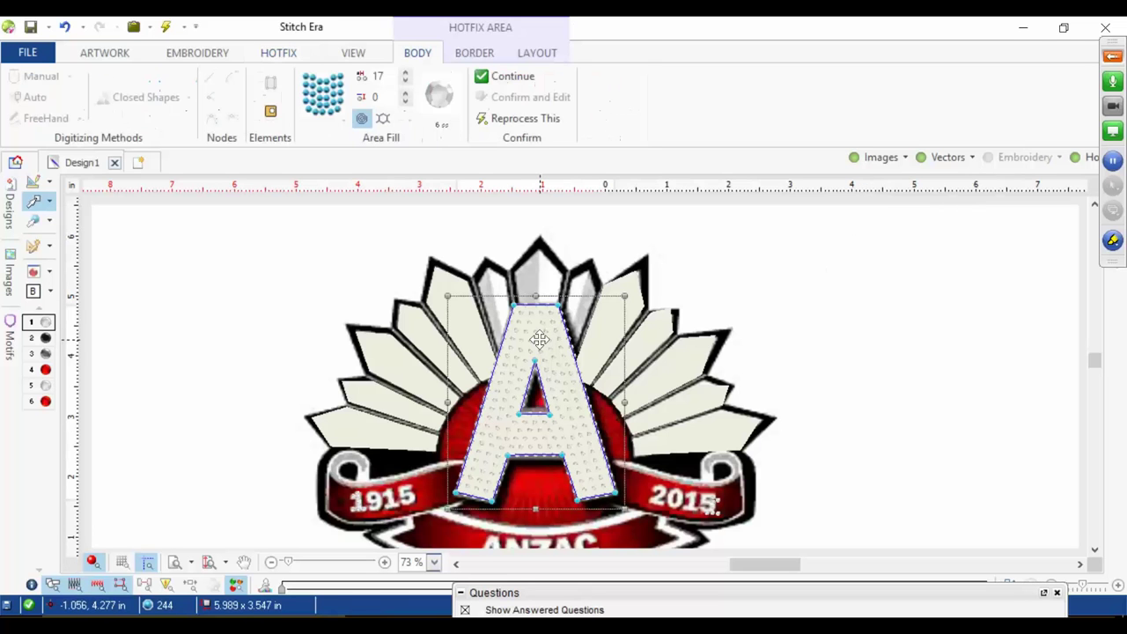
left_click(477, 343)
left_click(470, 344)
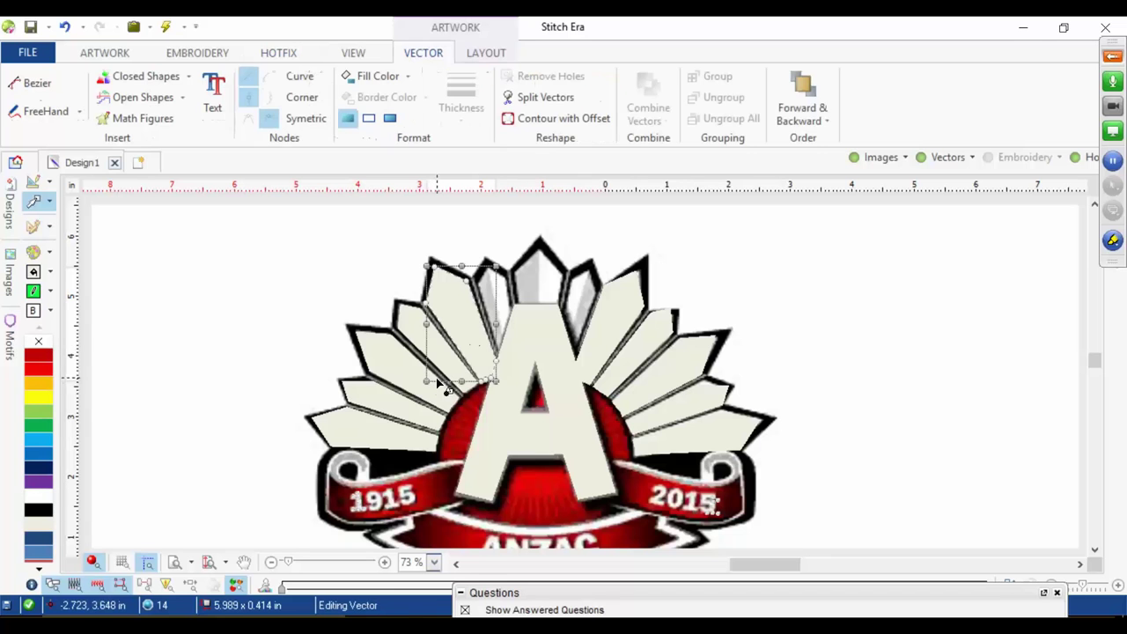
left_click(448, 346, "ctrl")
left_click(403, 384, "ctrl")
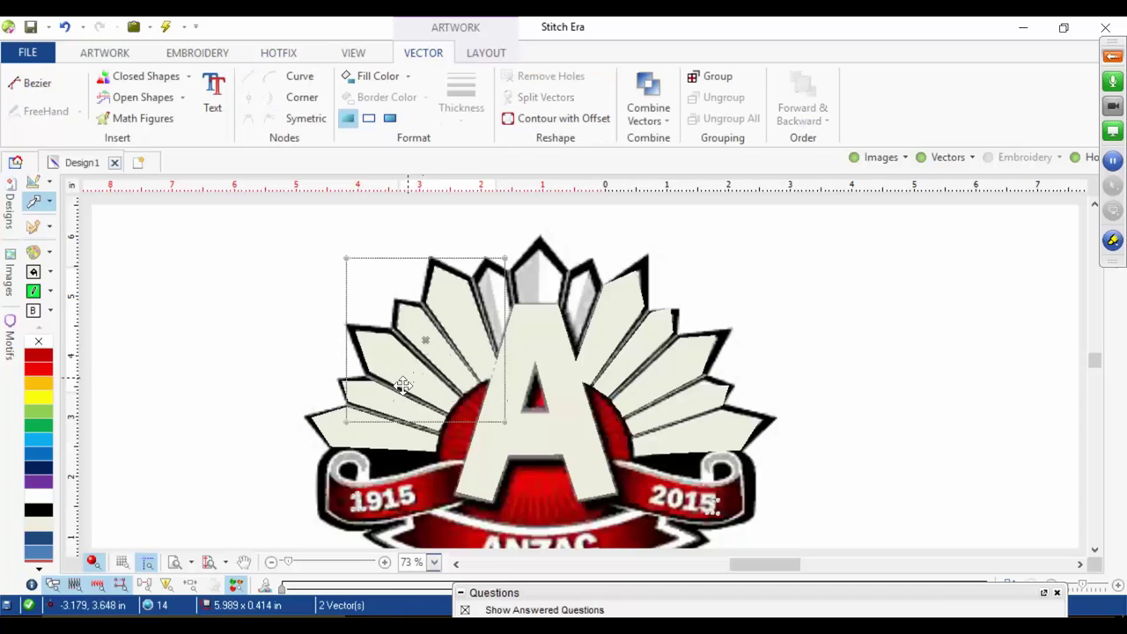
left_click(388, 410, "ctrl")
left_click(375, 437, "ctrl")
key("Delete")
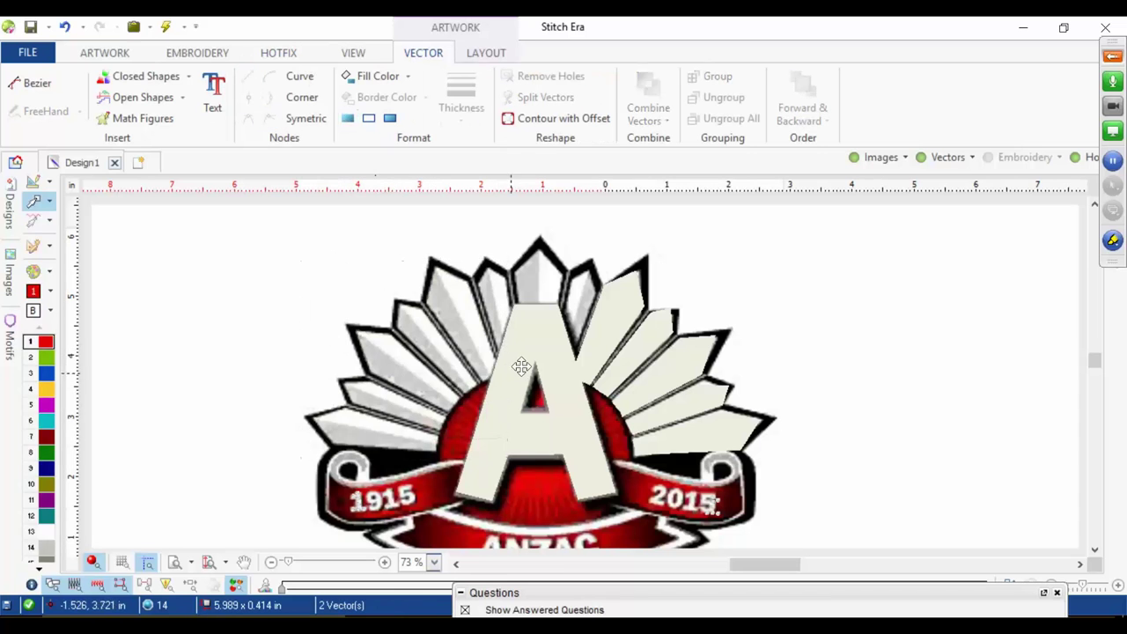
Step: Delete the five mirrored rays on the right half of the logo together with the letter A hotfix area
left_click(616, 328)
left_click(663, 361)
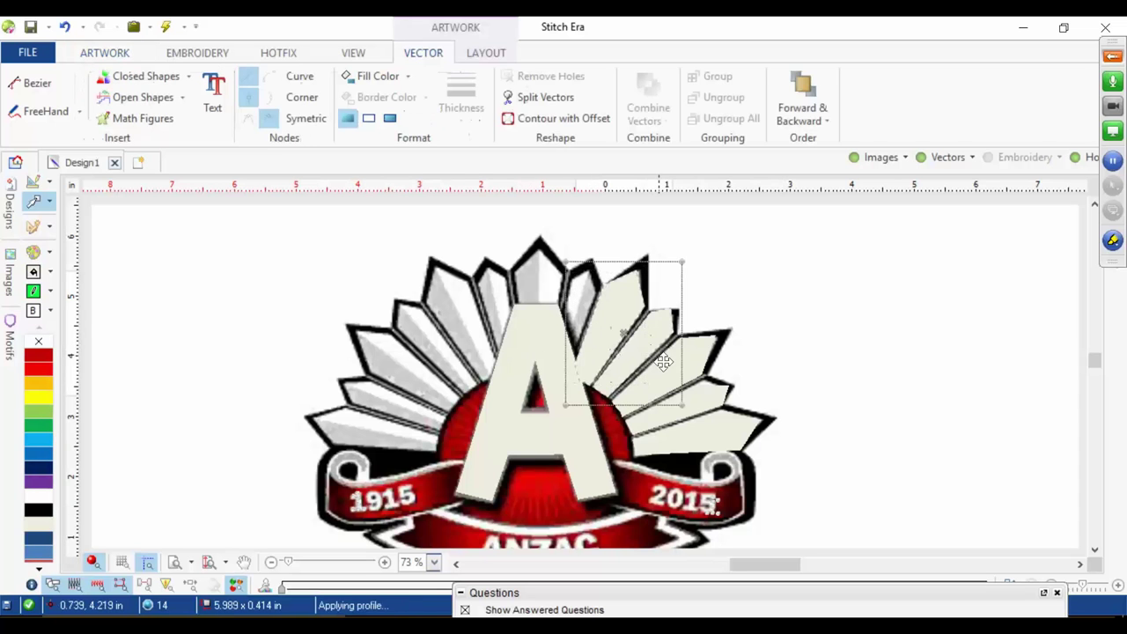
left_click(667, 368, "ctrl")
left_click(679, 407, "ctrl")
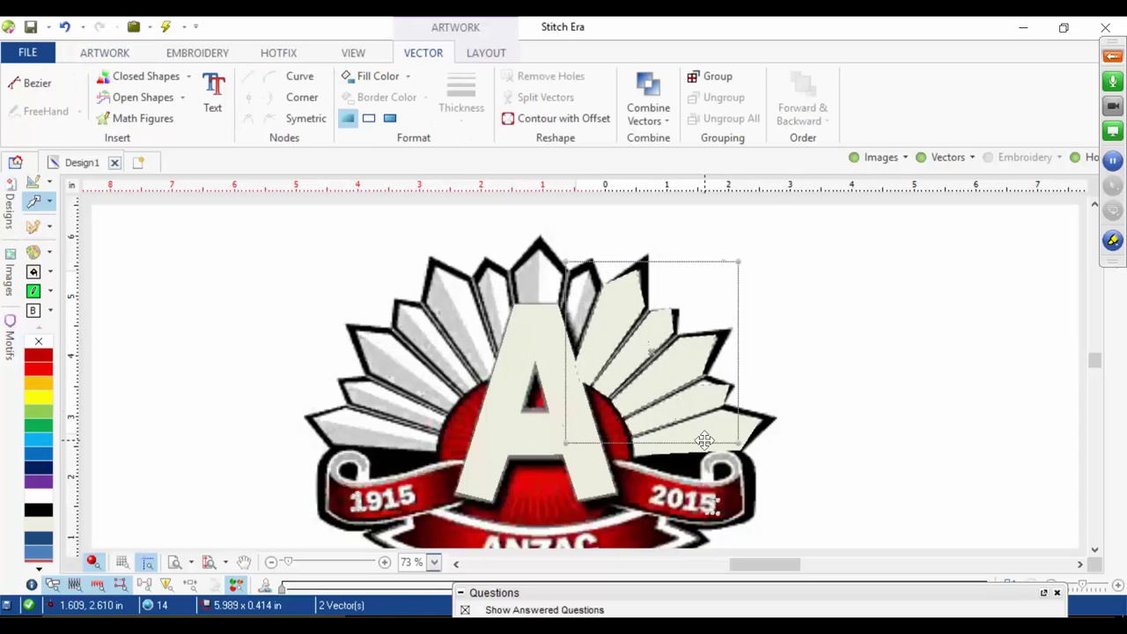
left_click(704, 440, "ctrl")
left_click(552, 404, "shift")
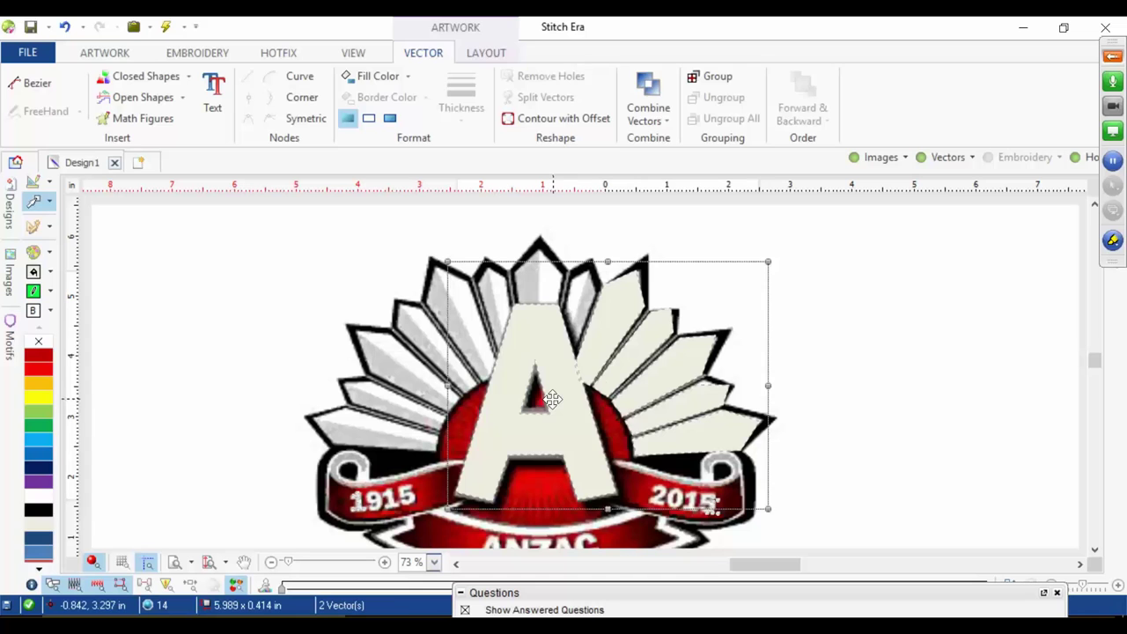
key("Delete")
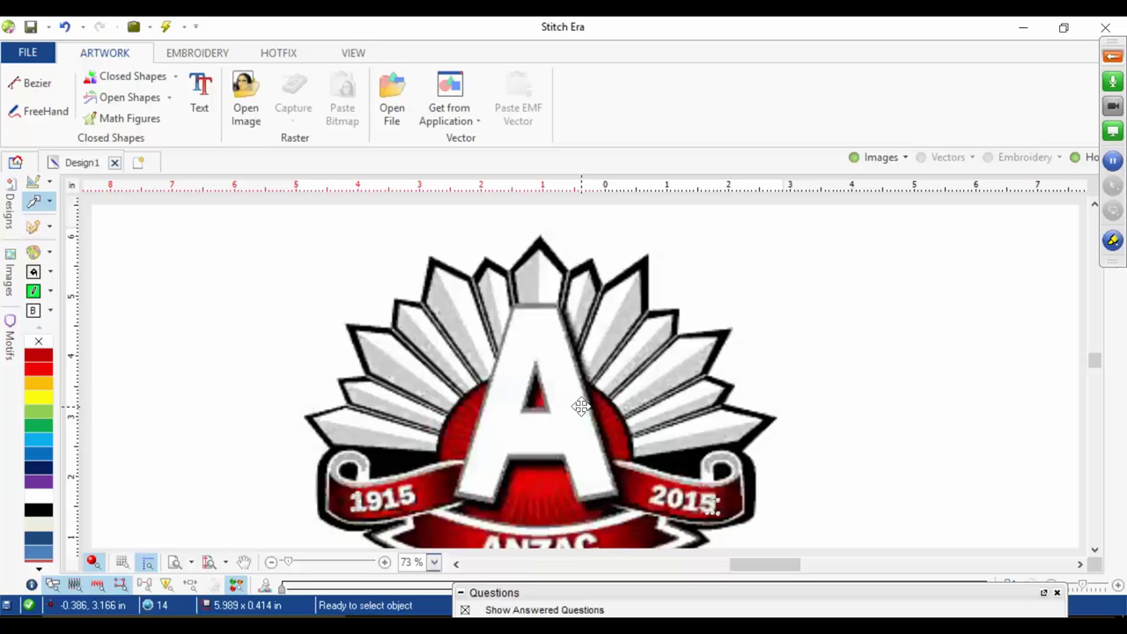
Step: Preview the clip art image reduced to 5 colors with Color Reduction and close the preview without accepting it
left_click(423, 364)
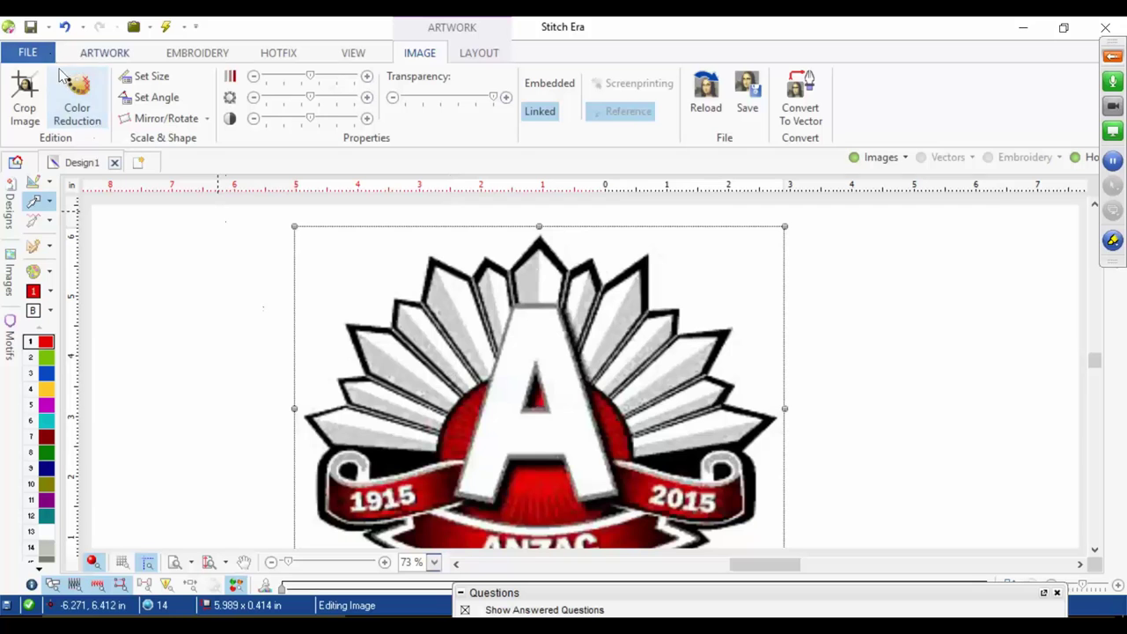
left_click(72, 92)
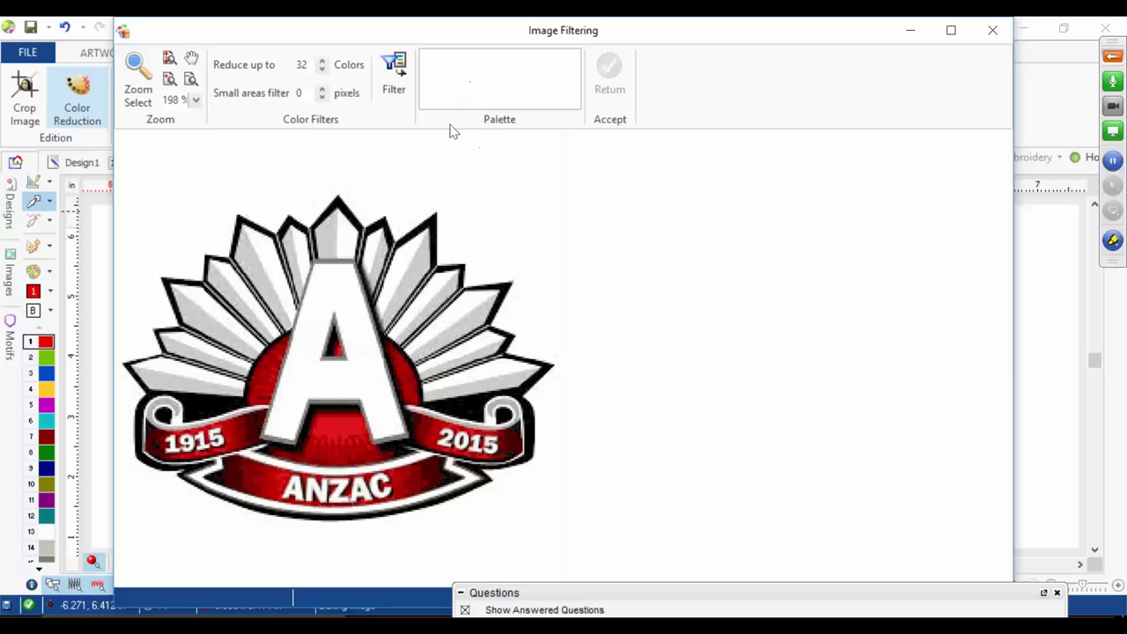
double_click(308, 67)
type("5")
key("Return")
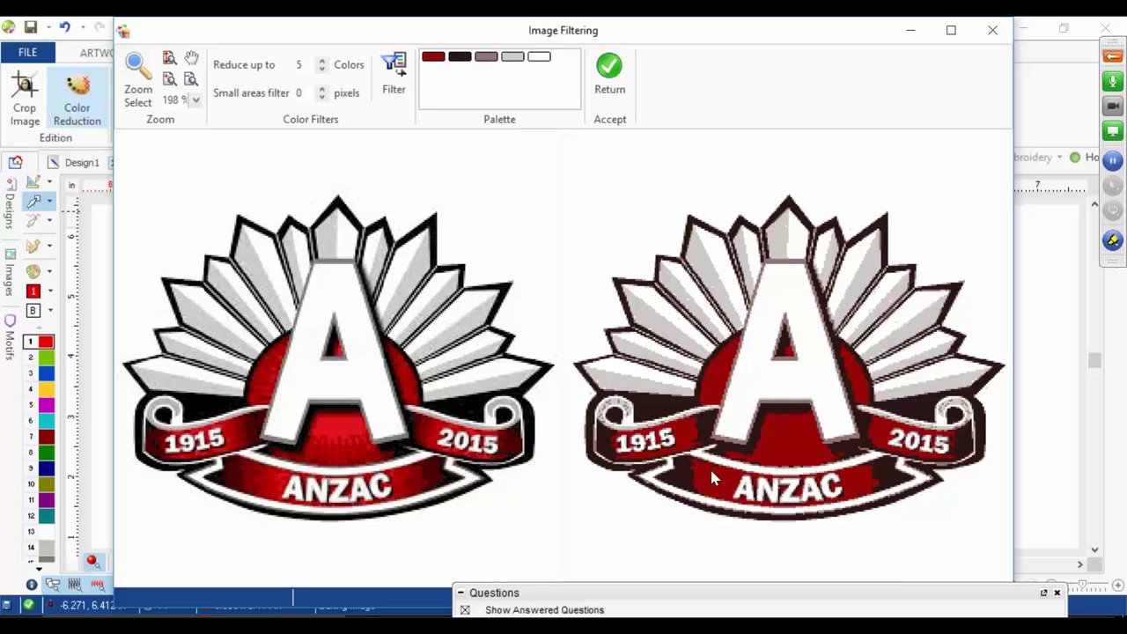
left_click(986, 35)
Step: Try vectorizing the image with color reduction 16 and transparency on, discard the vectors and deselect the image
left_click(823, 86)
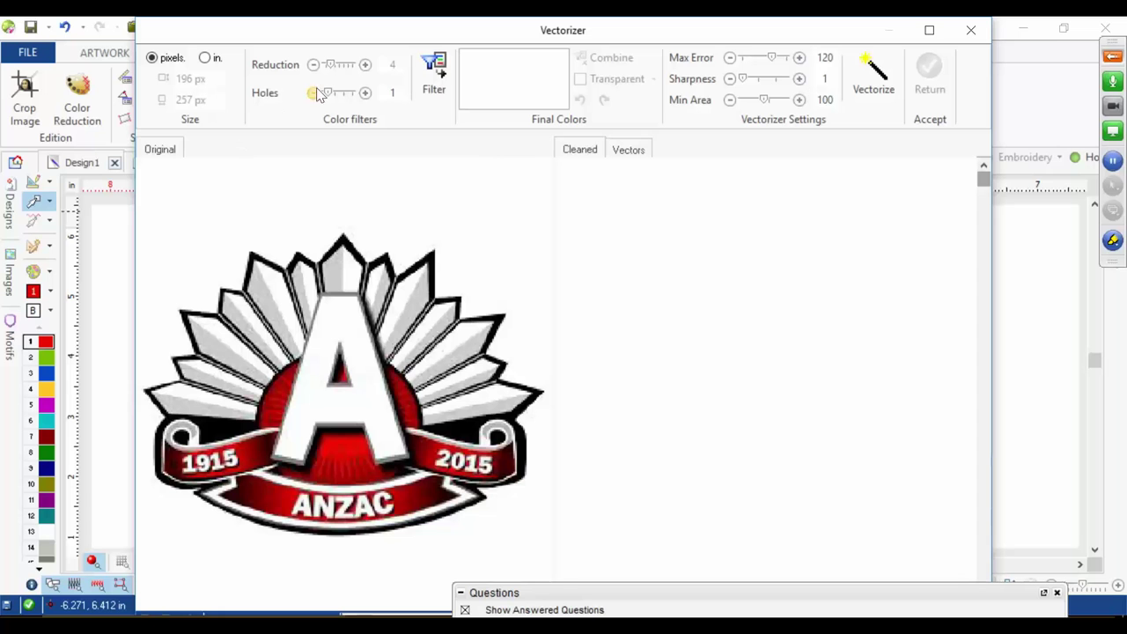
left_click(365, 65)
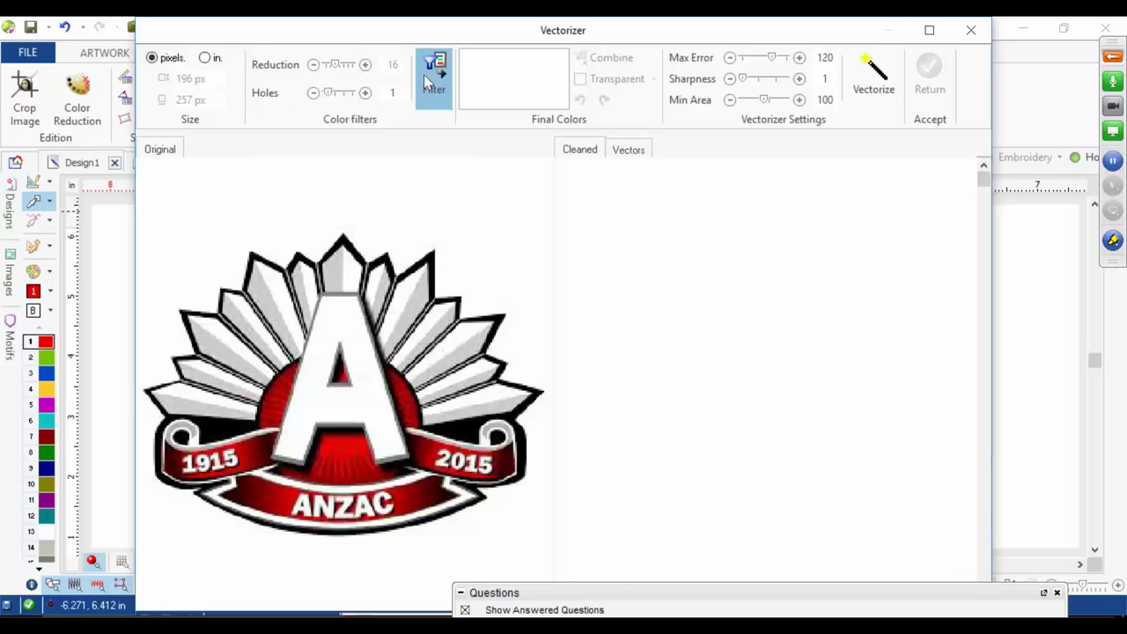
left_click(423, 75)
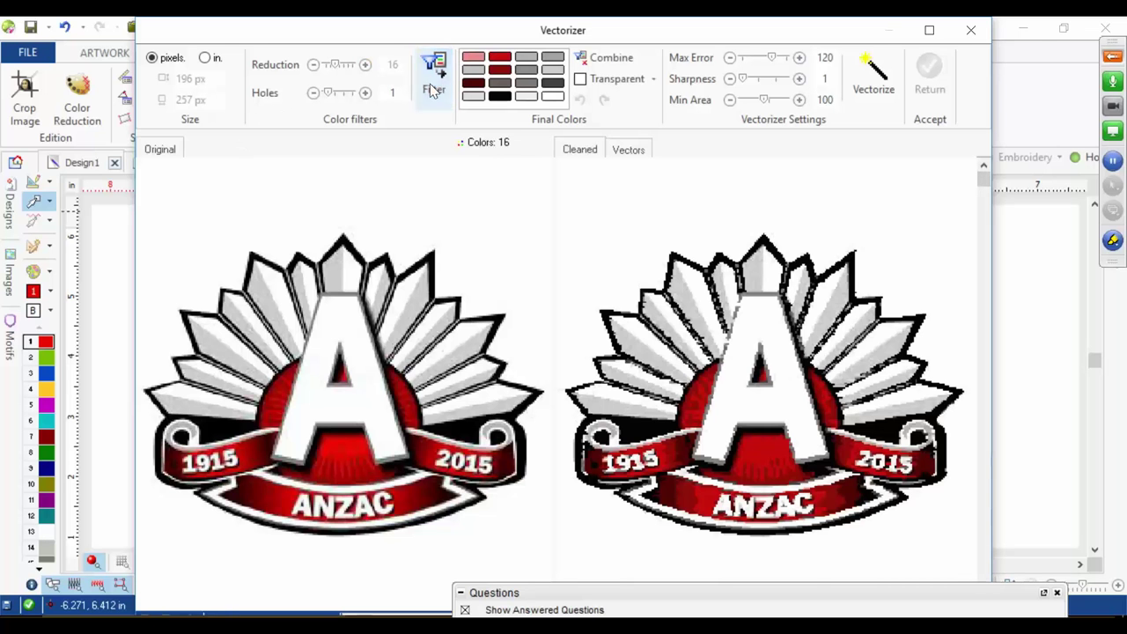
left_click(602, 81)
left_click(581, 159)
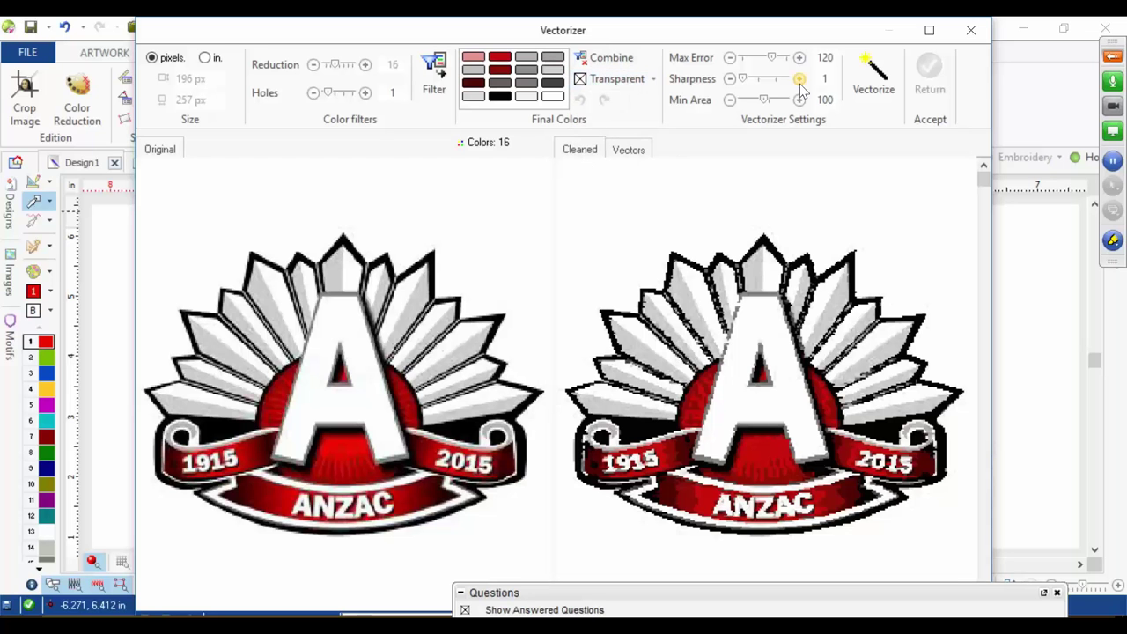
left_click(864, 92)
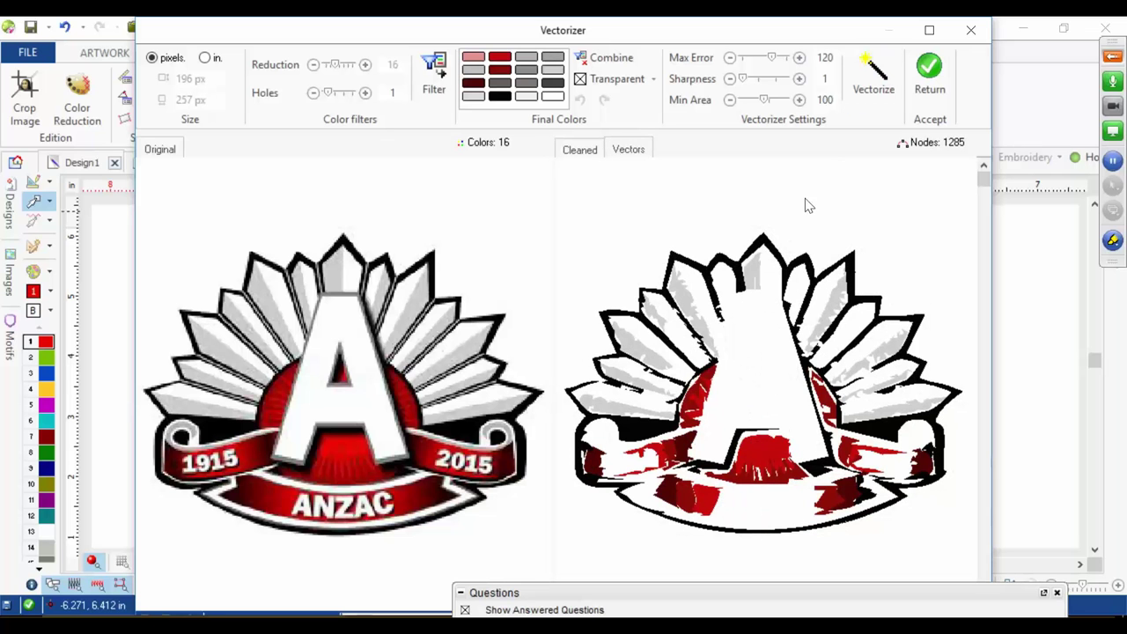
left_click(971, 31)
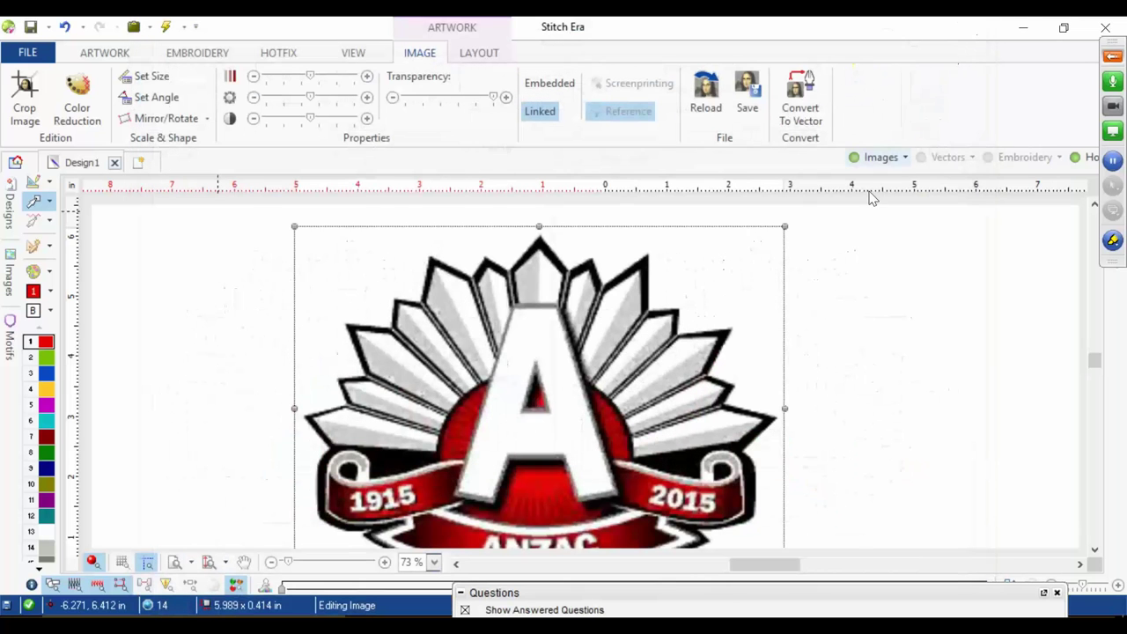
left_click(801, 251)
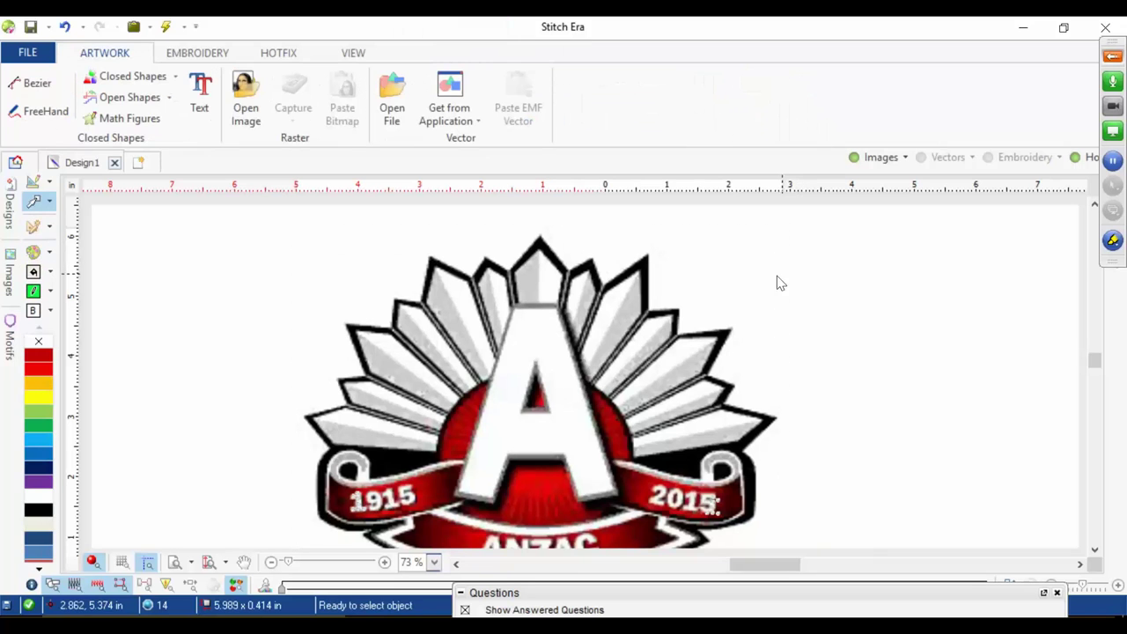
Step: Start a Uniform Fill hotfix area at the lowest left ray, using grey stone color 3 and stone spacing 4
scroll(408, 382, "up", 3)
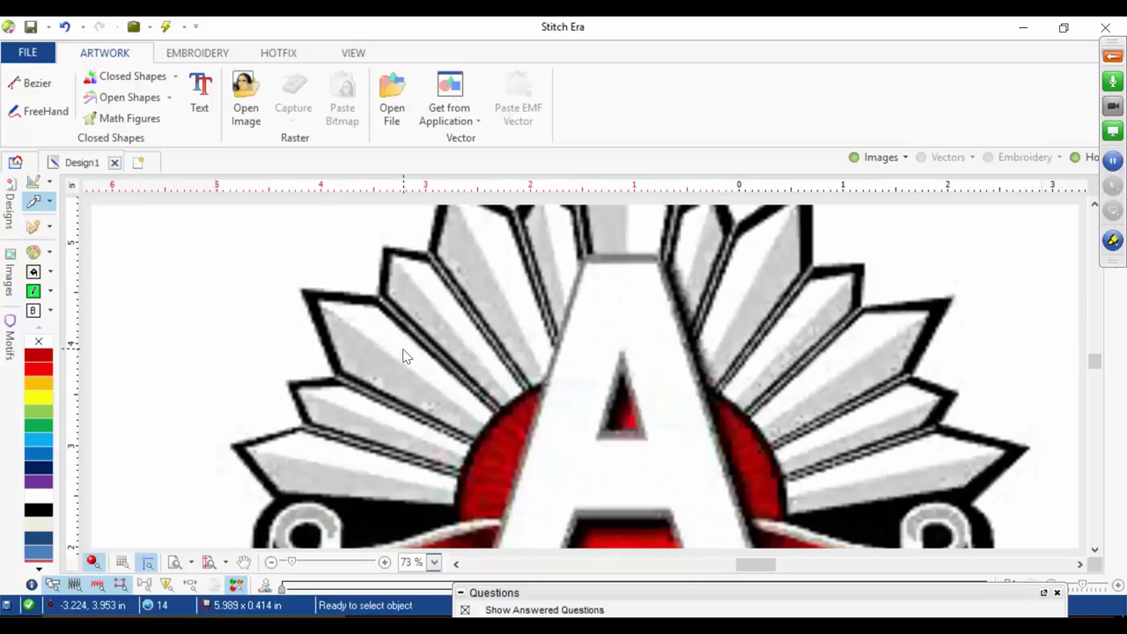
scroll(342, 351, "up", 1)
key("space")
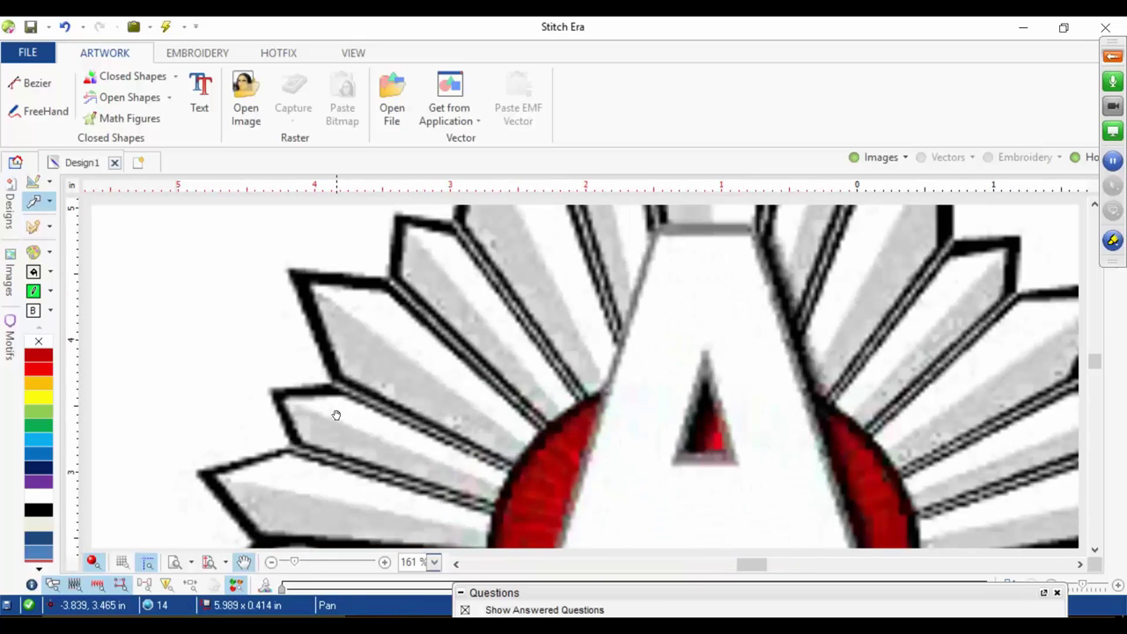
left_click_drag(335, 415, 352, 353)
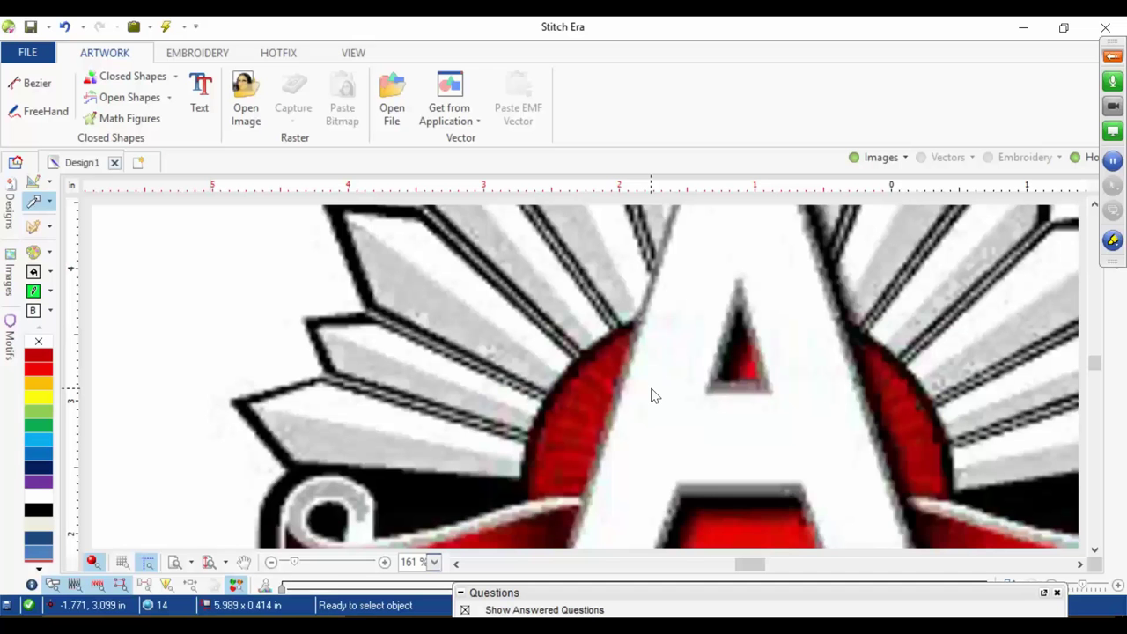
scroll(352, 447, "up", 2)
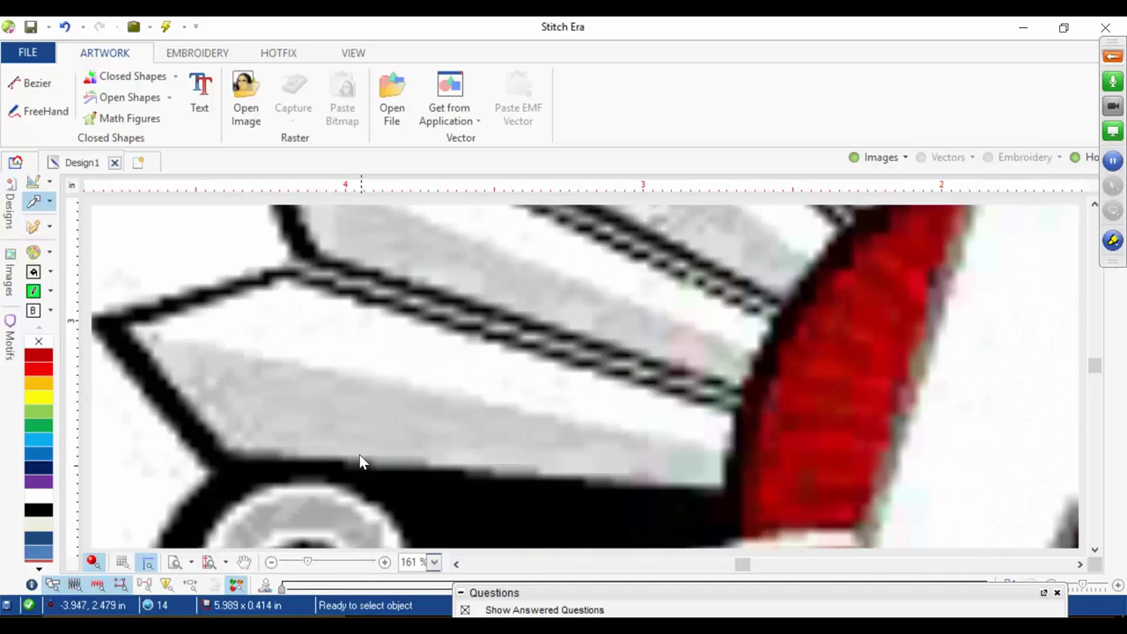
left_click(290, 52)
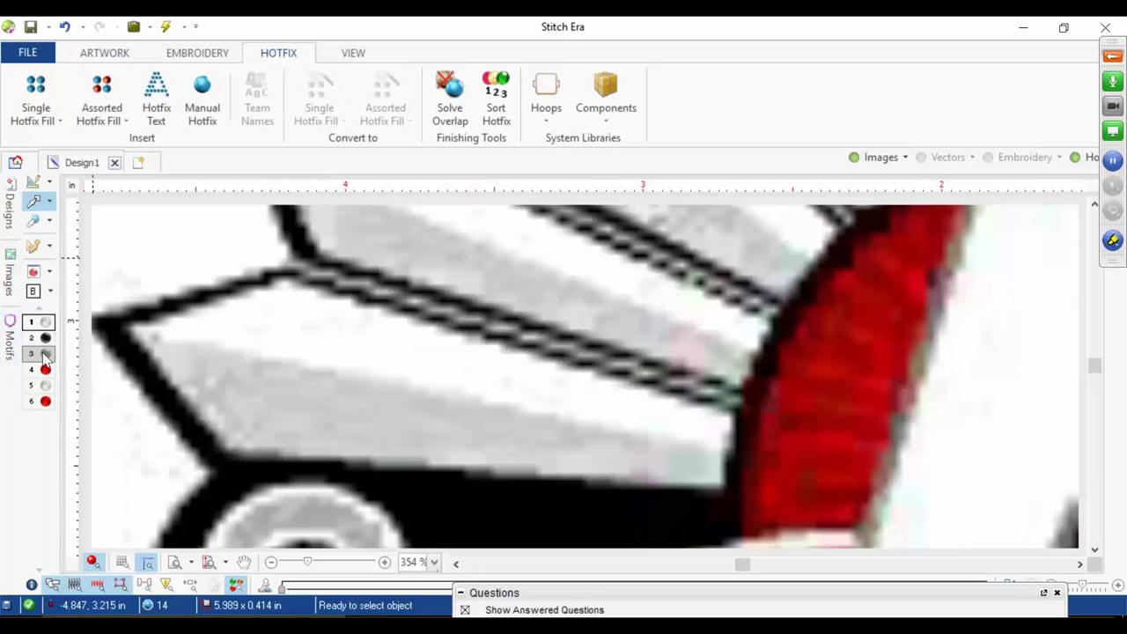
left_click(44, 354)
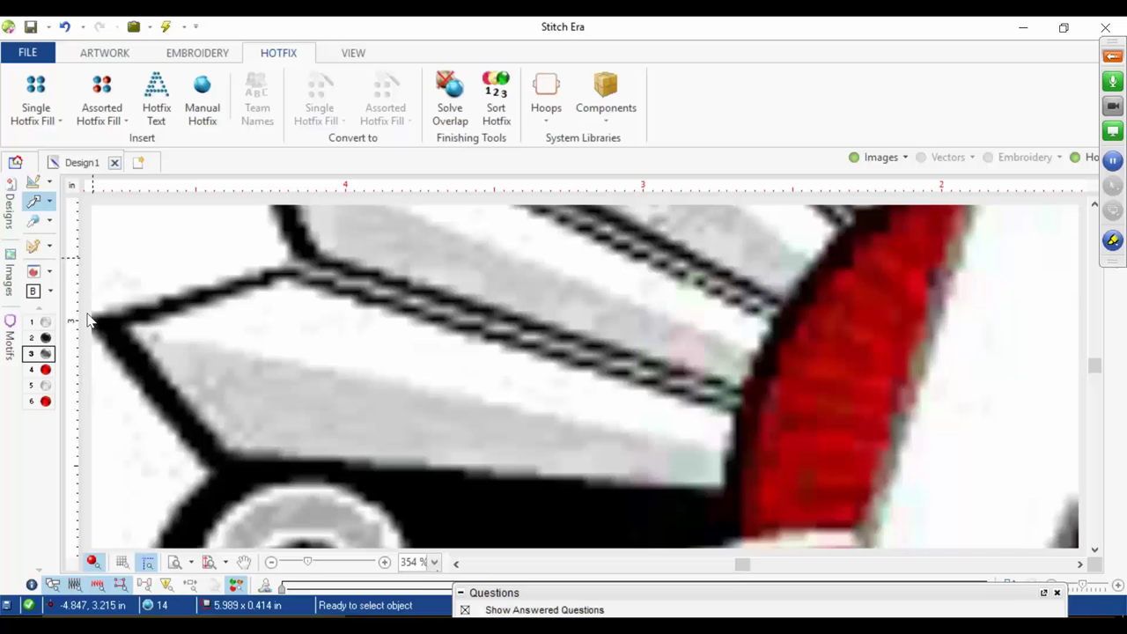
left_click(35, 111)
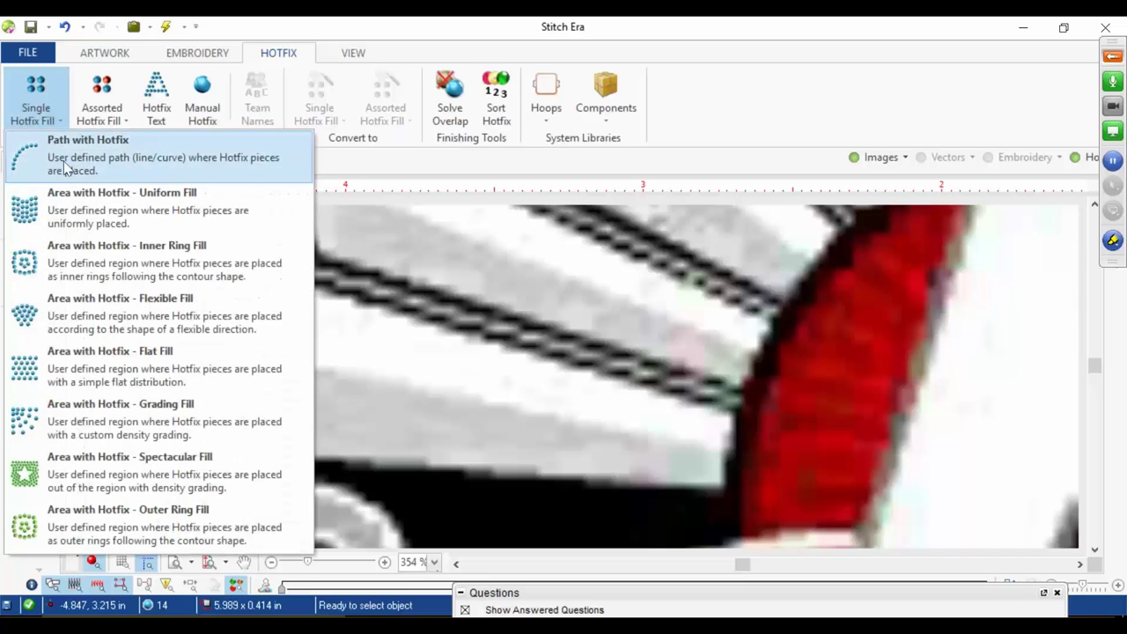
left_click(86, 213)
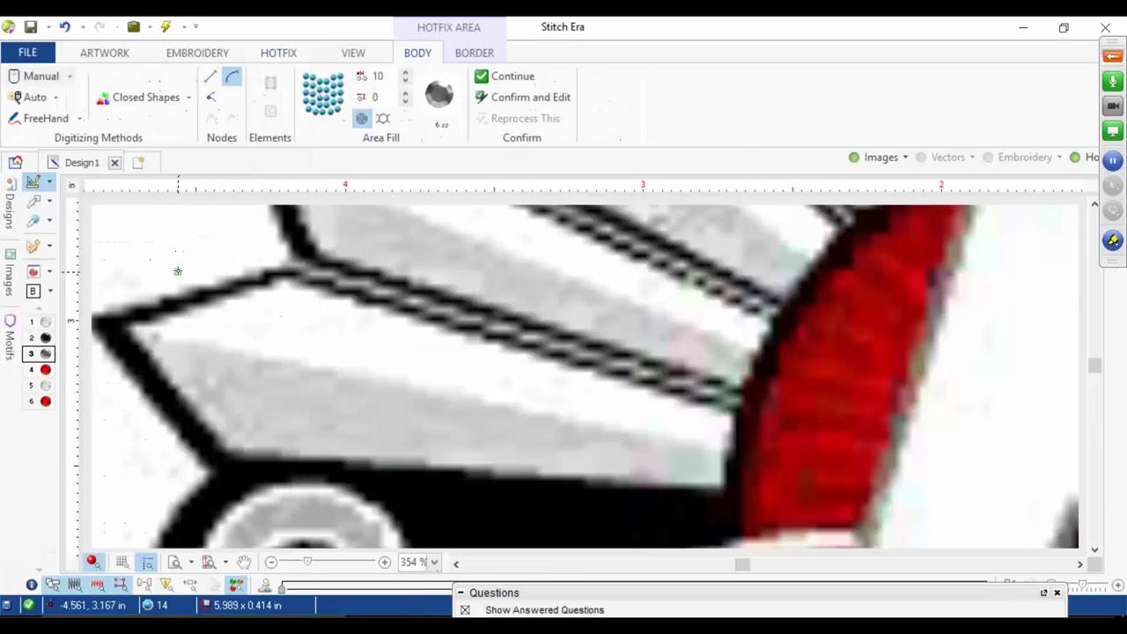
double_click(384, 77)
type("4")
left_click(227, 82)
left_click(718, 482)
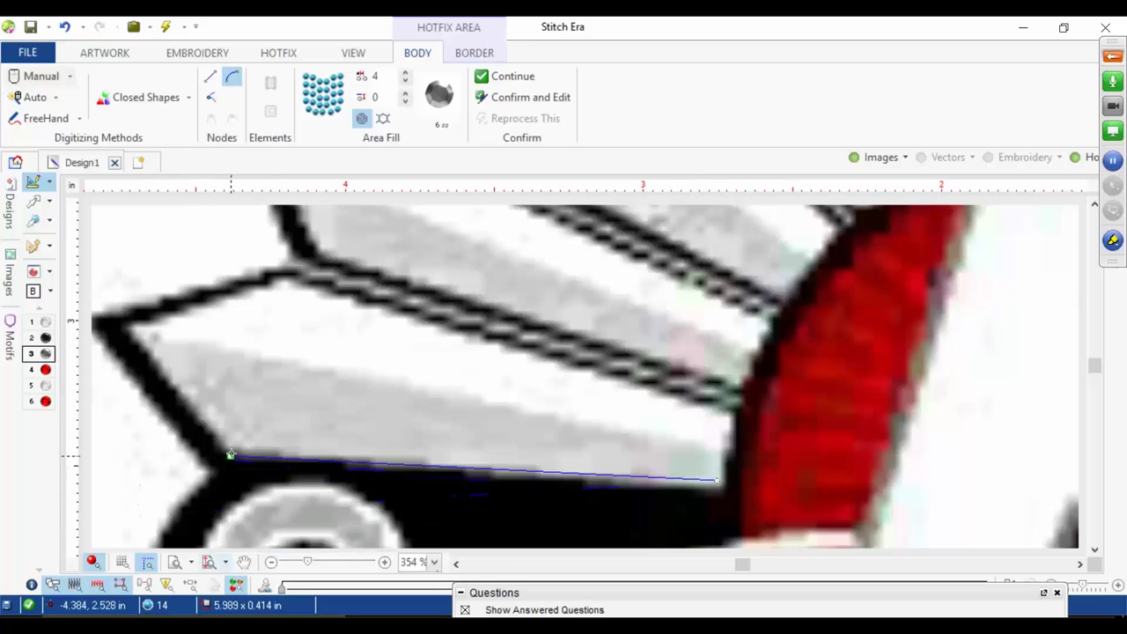
left_click(231, 447)
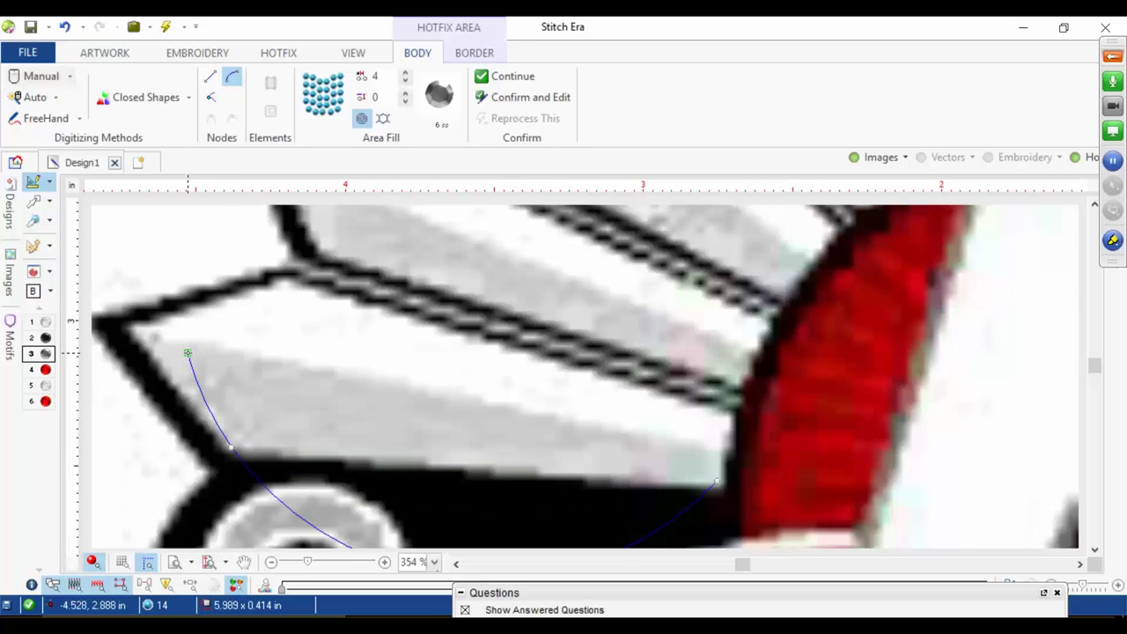
key("BackSpace")
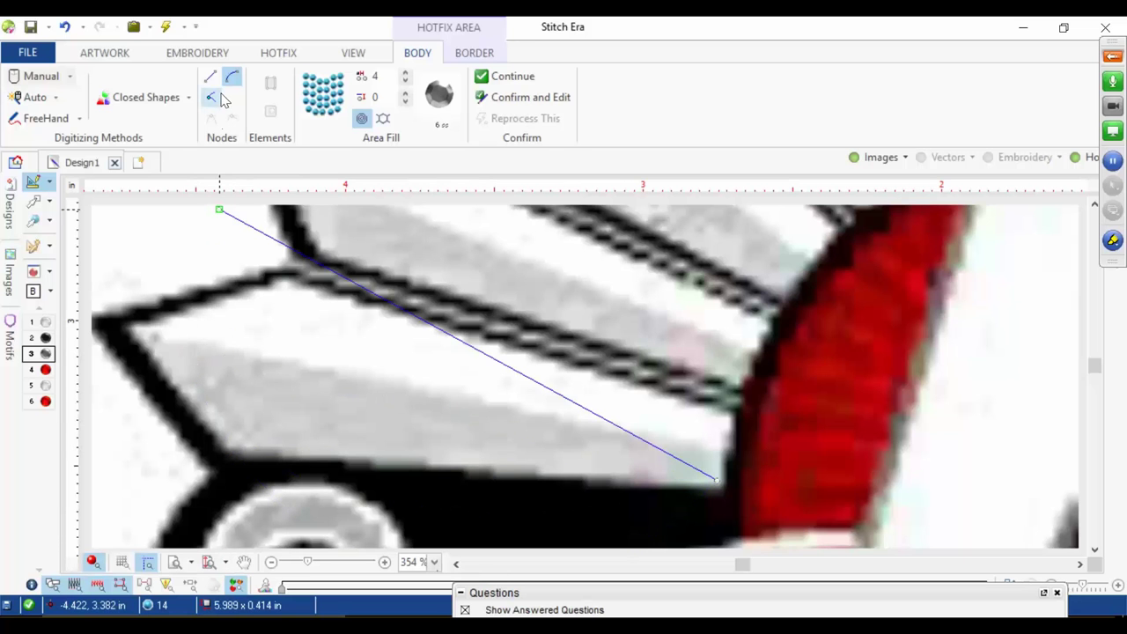
key("BackSpace")
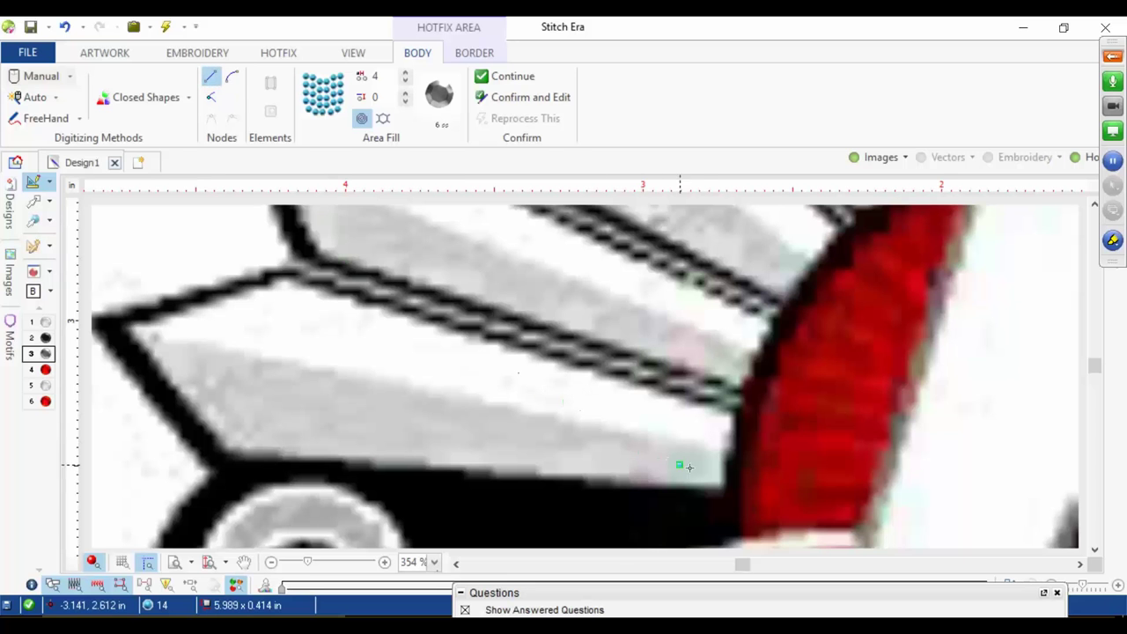
Step: Try filling the entire lowest left ray with a grey hotfix area at stone spacing 4, and delete that area
left_click(721, 483)
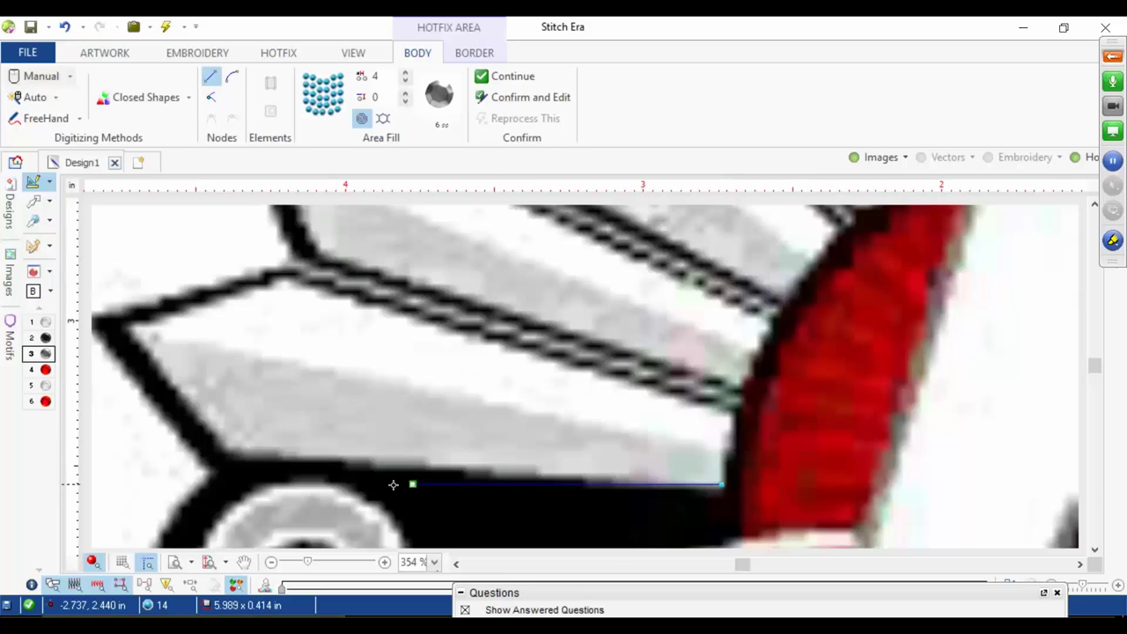
left_click(226, 450)
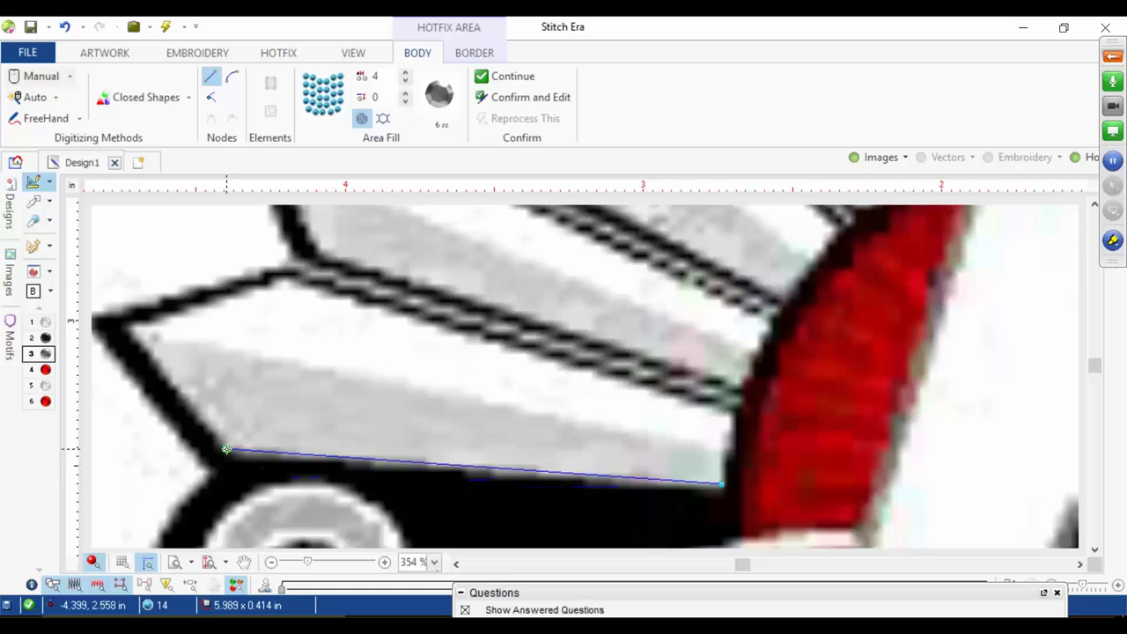
left_click(132, 332)
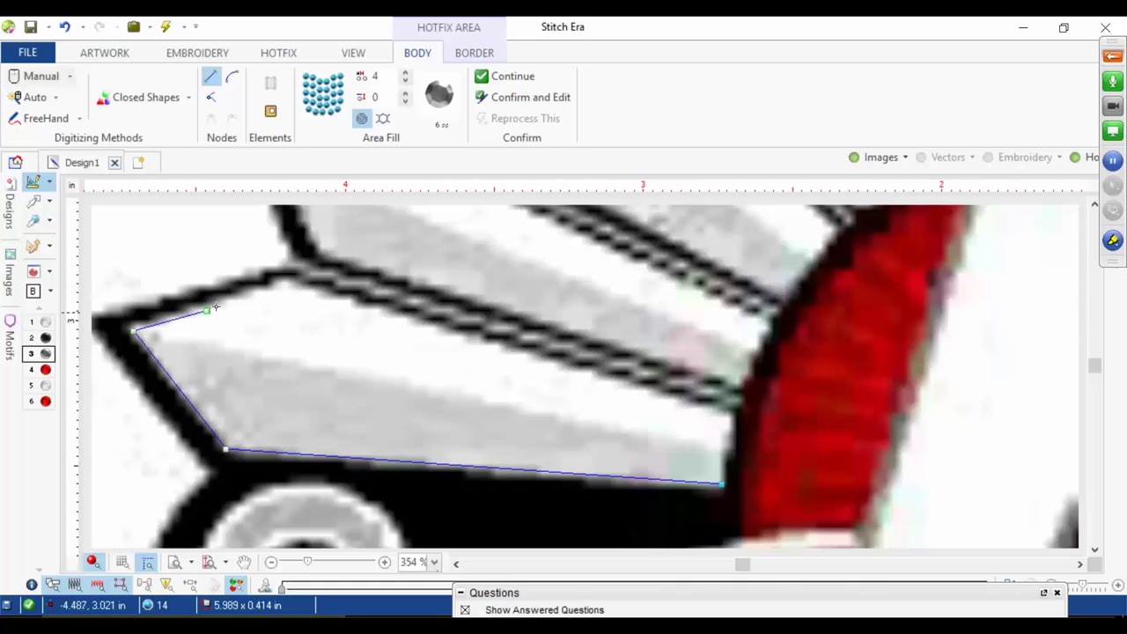
left_click(283, 285)
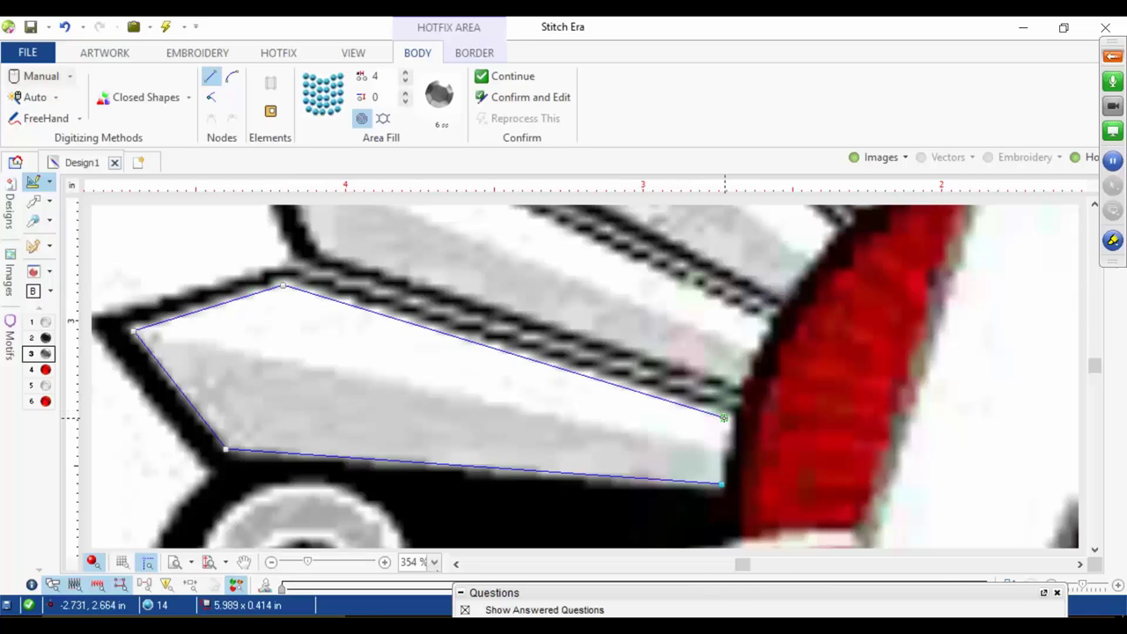
left_click(730, 417)
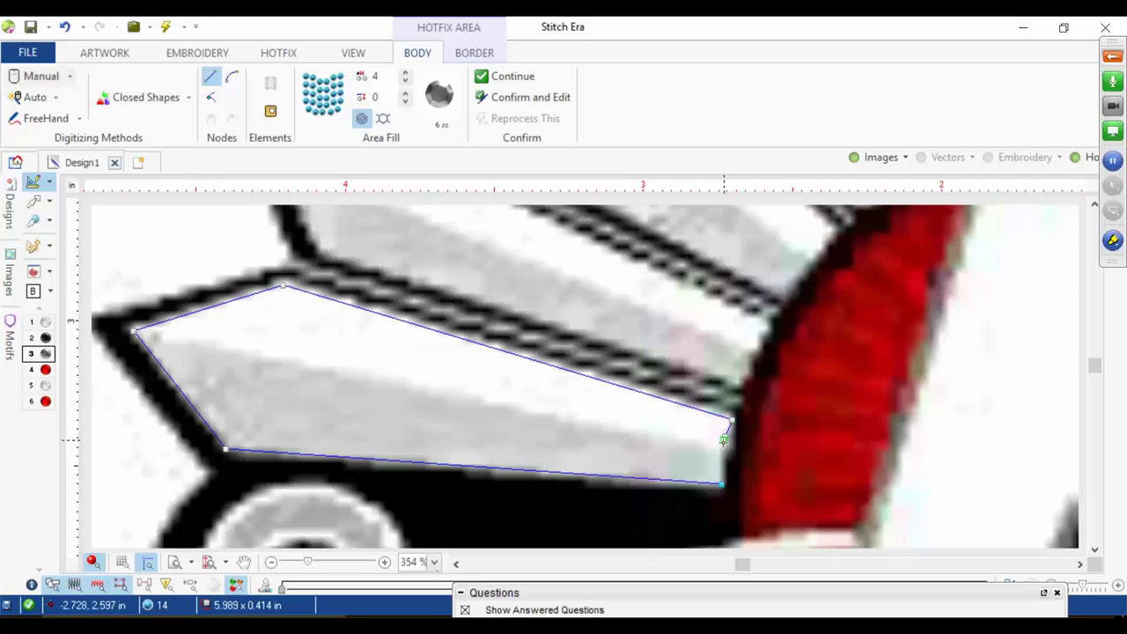
left_click(719, 458)
left_click(720, 483)
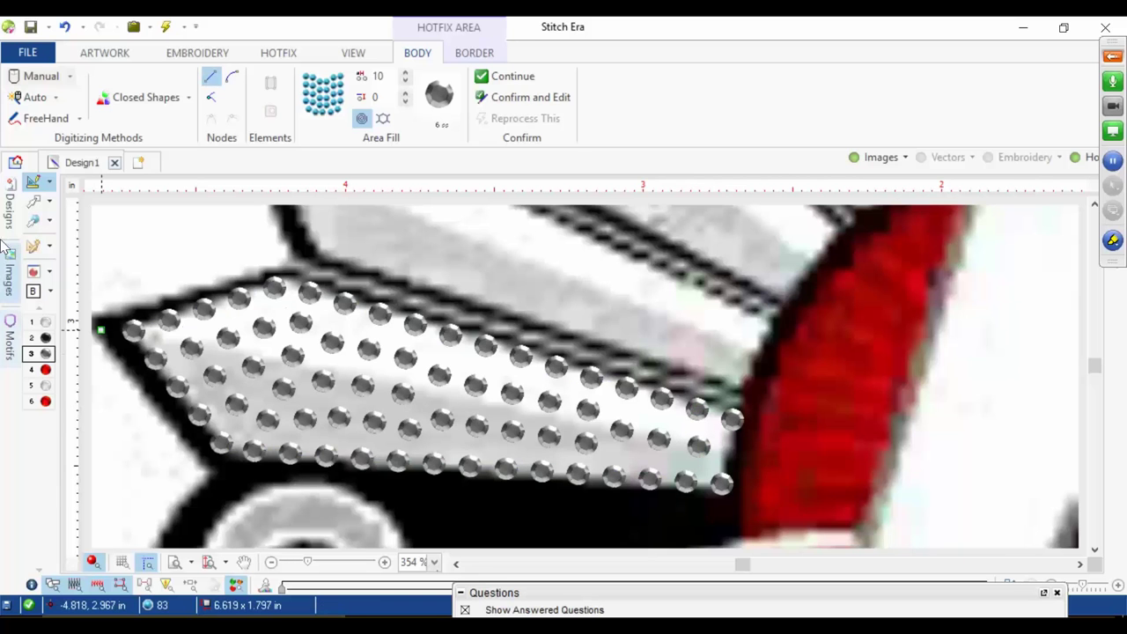
left_click(33, 203)
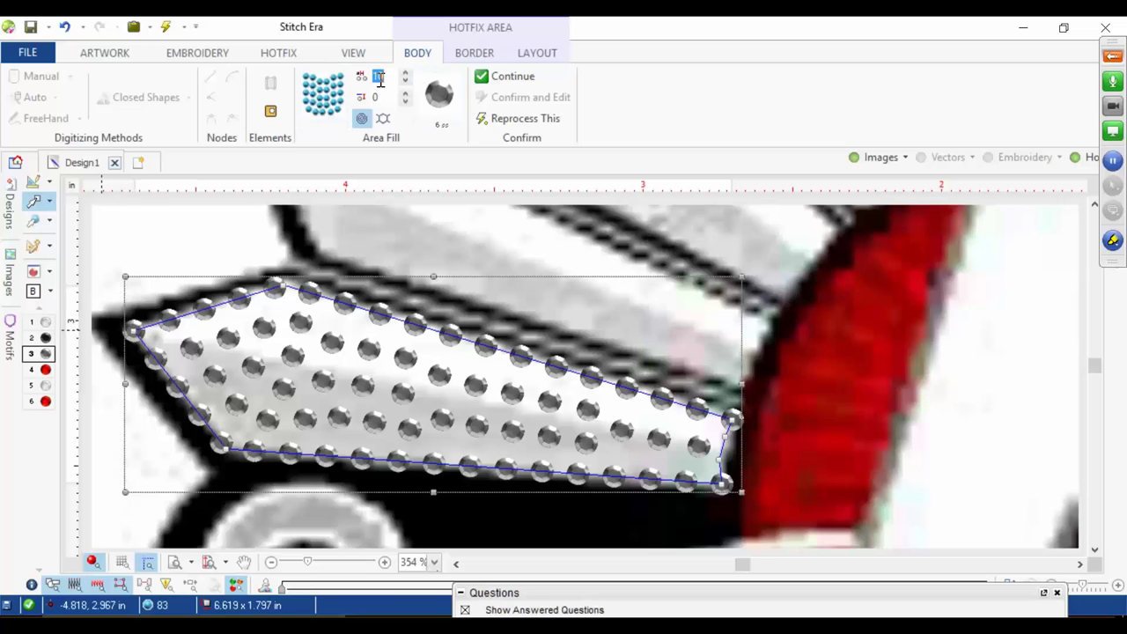
key("Return")
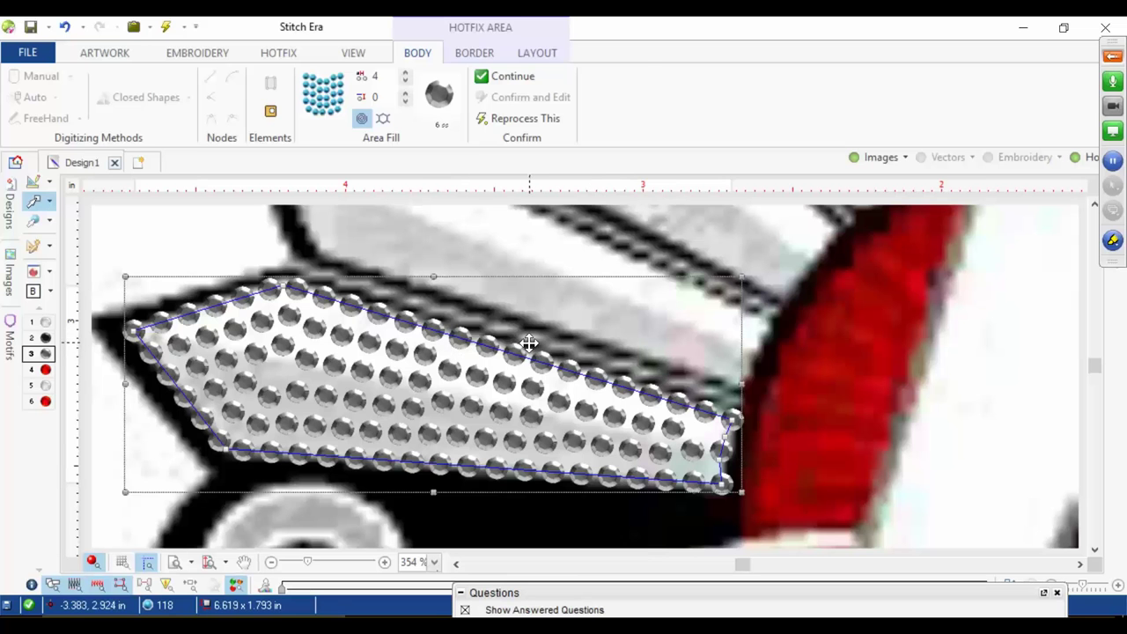
key("Delete")
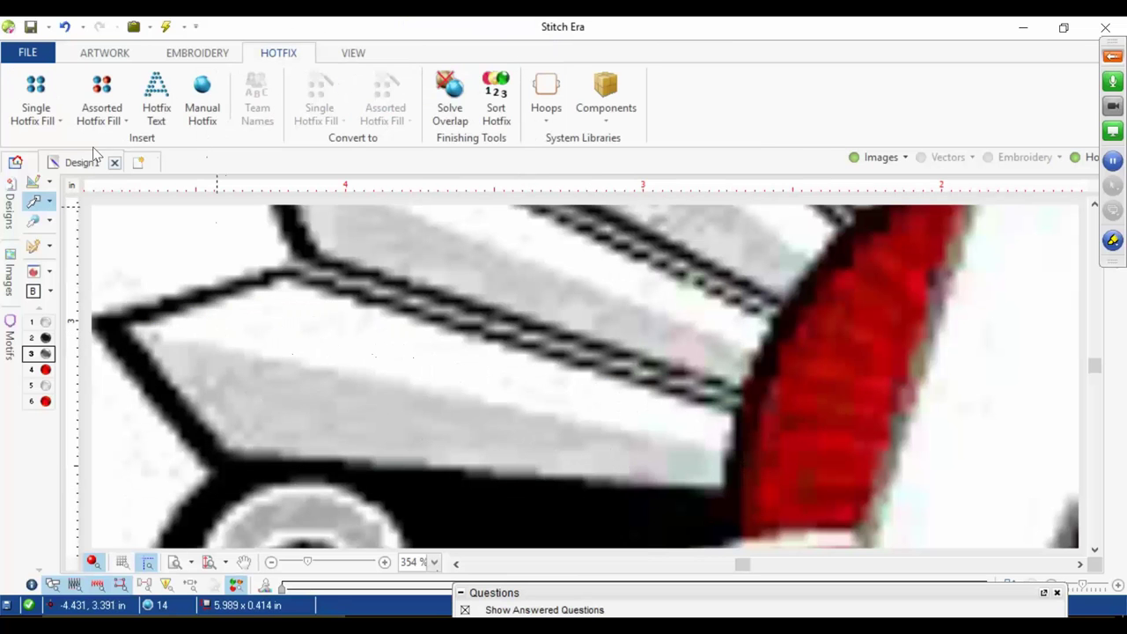
Step: Outline the grey lower half of the lowest left ray as a straight-sided Uniform Fill hotfix area with grey stones
left_click(40, 113)
left_click(51, 202)
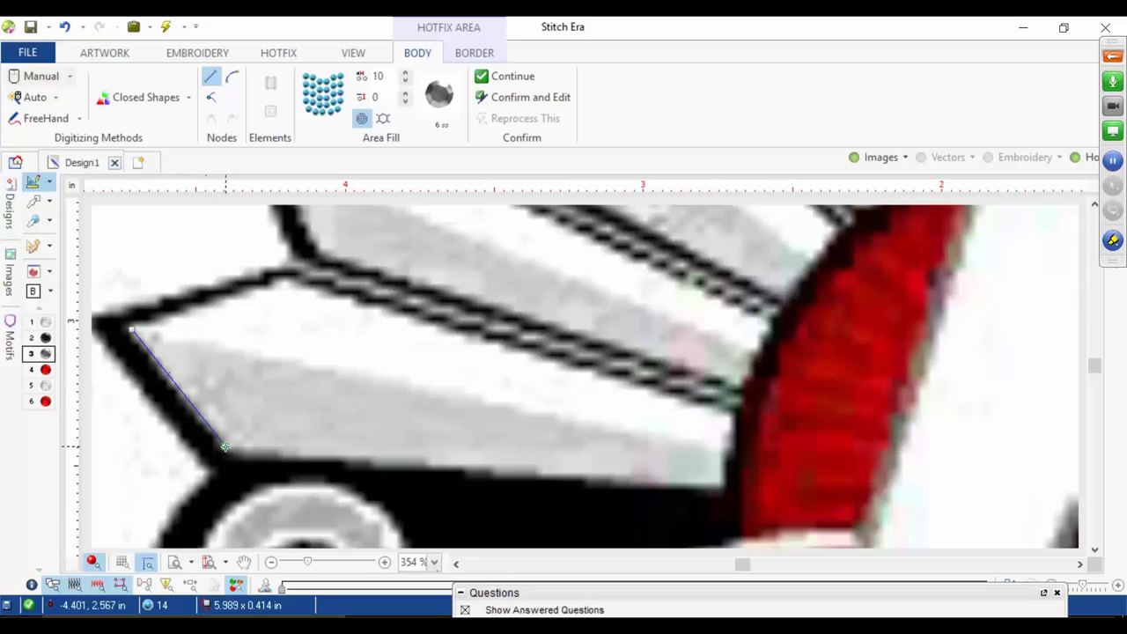
left_click(228, 450)
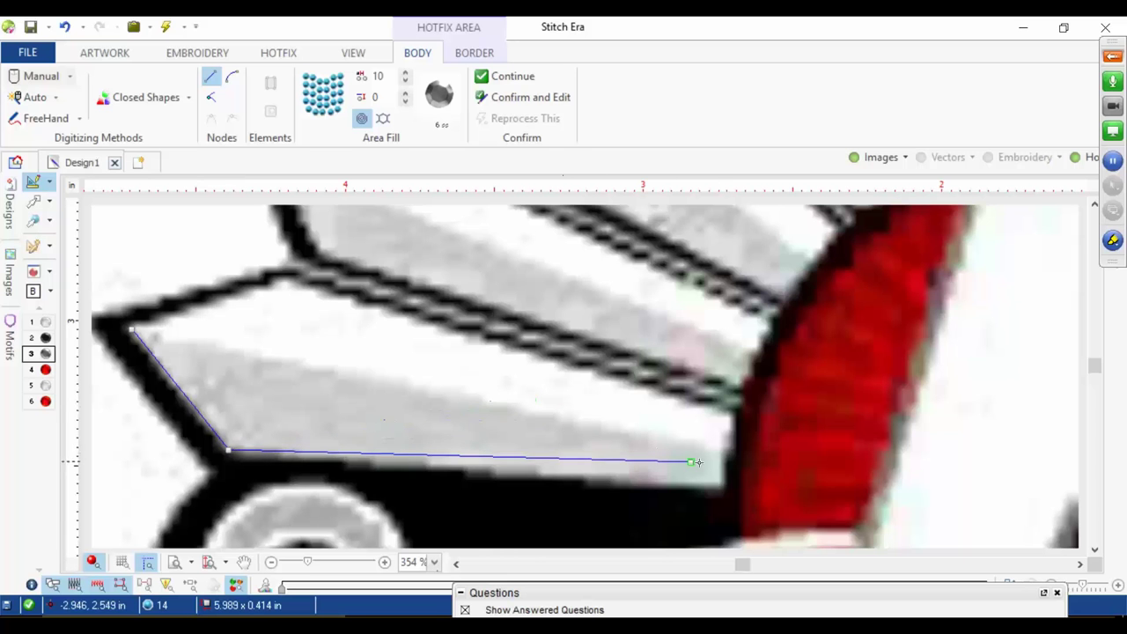
left_click(719, 484)
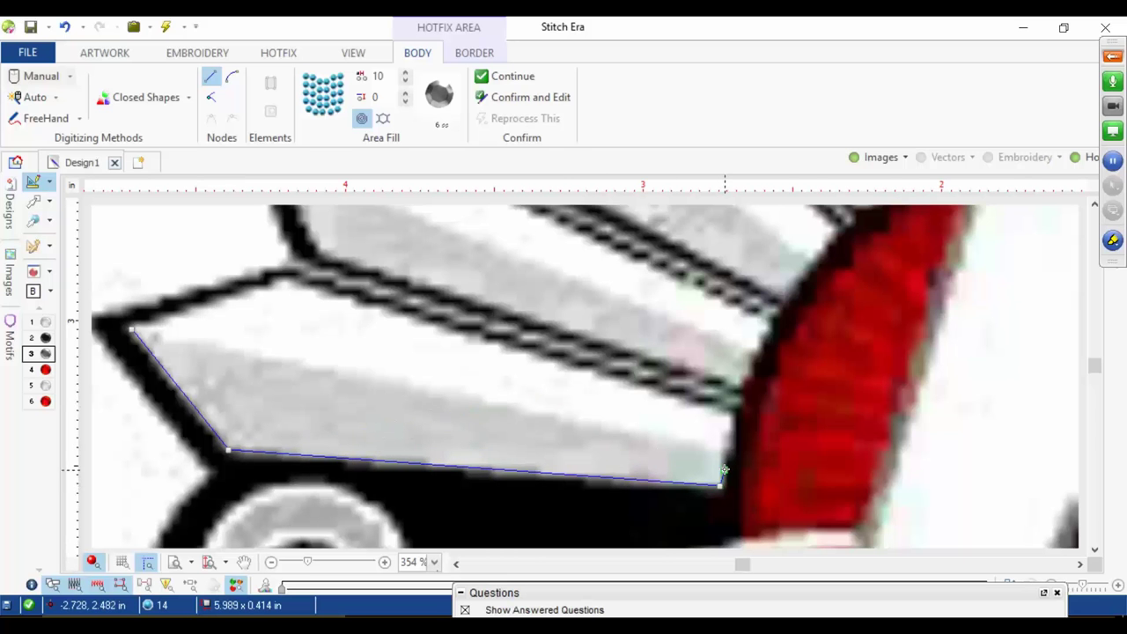
left_click(726, 453)
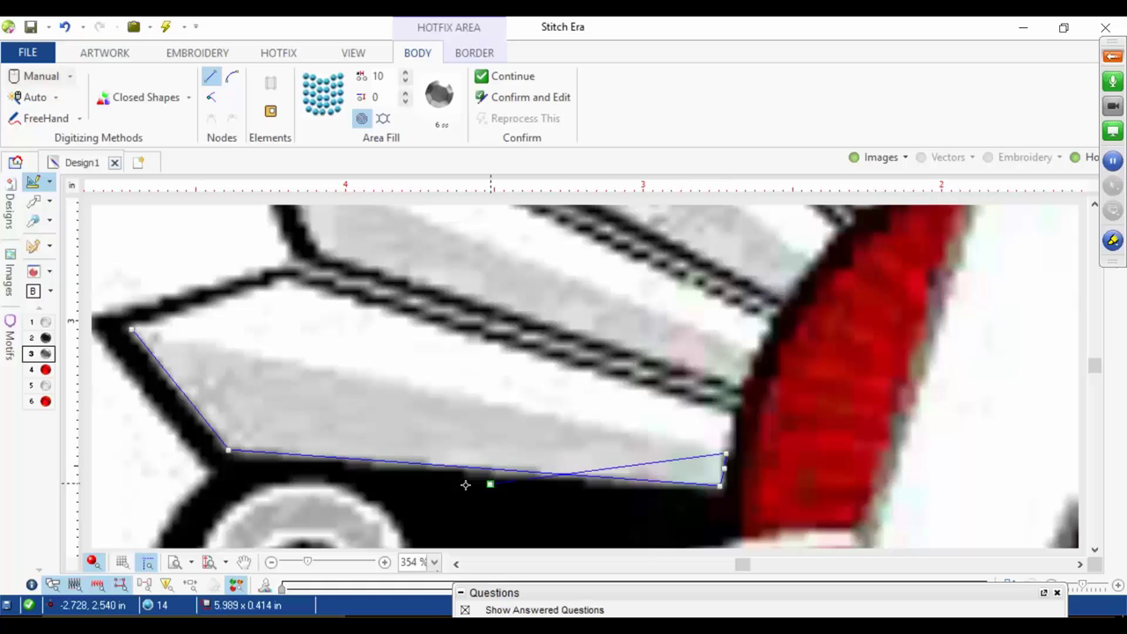
left_click(132, 329)
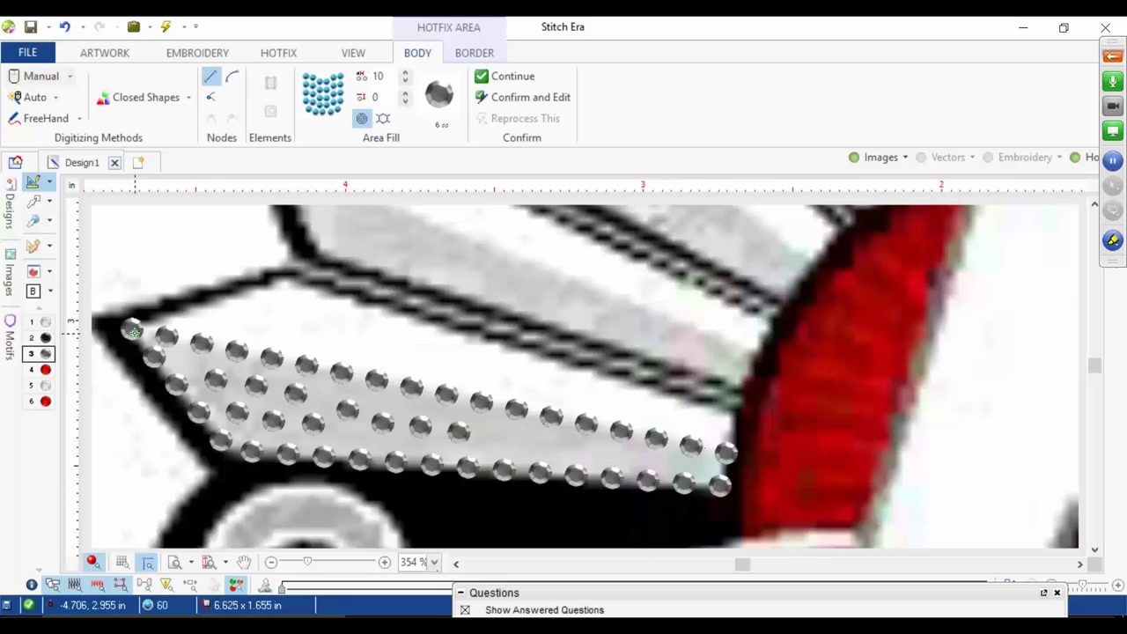
Step: Set the grey area's stone spacing to 4 and its inward offset from the outline to 12, and deselect everything
left_click(32, 200)
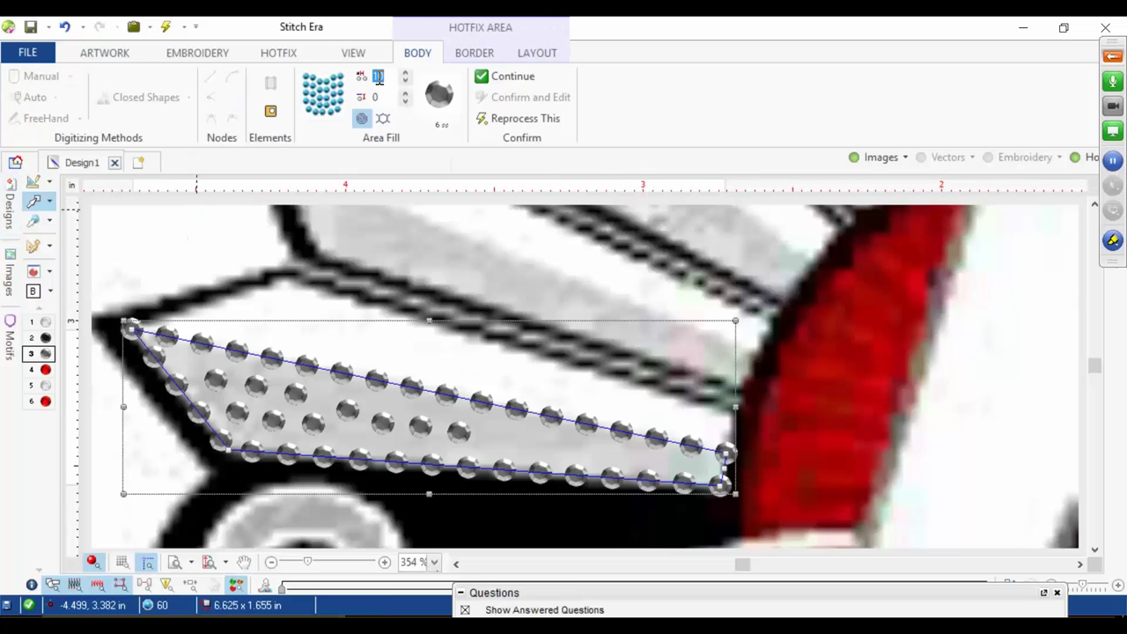
key("Return")
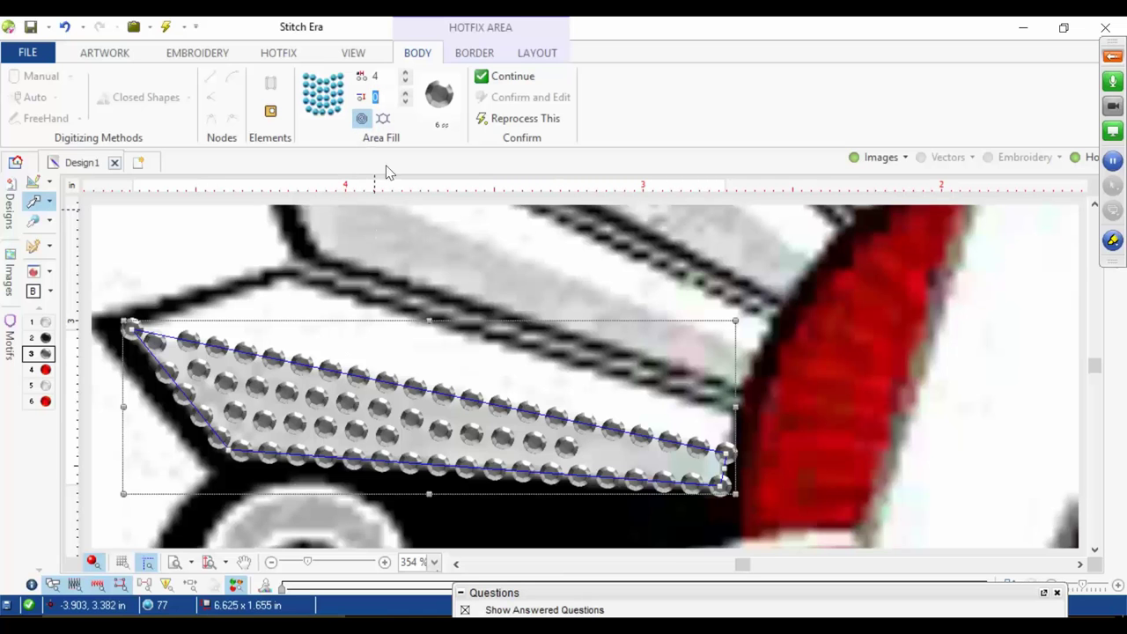
key("Return")
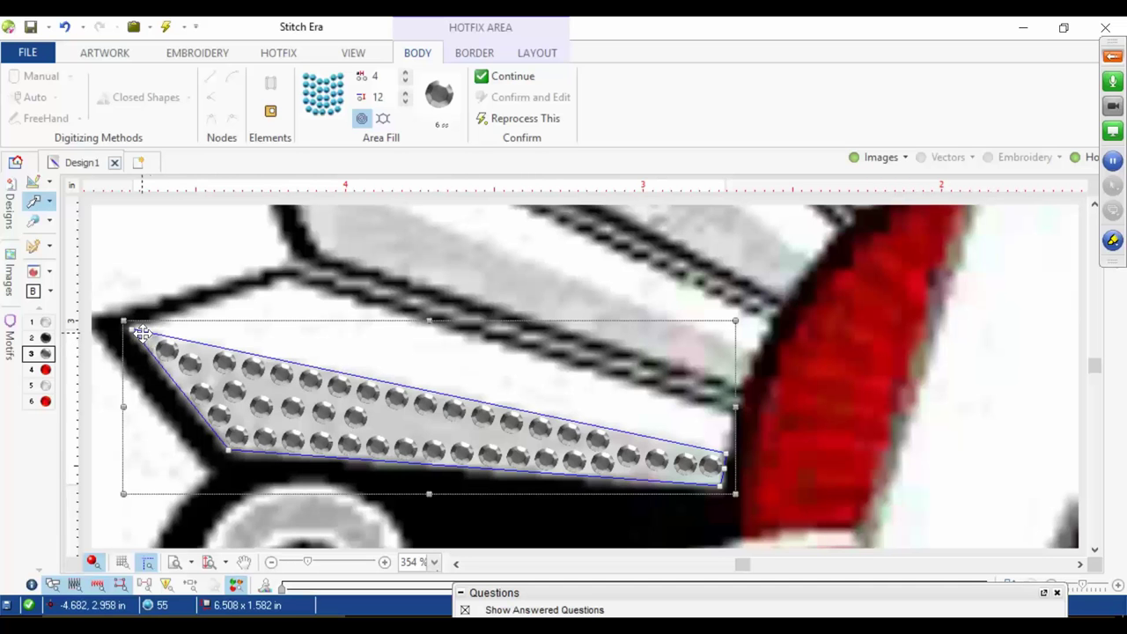
scroll(143, 326, "down", 3)
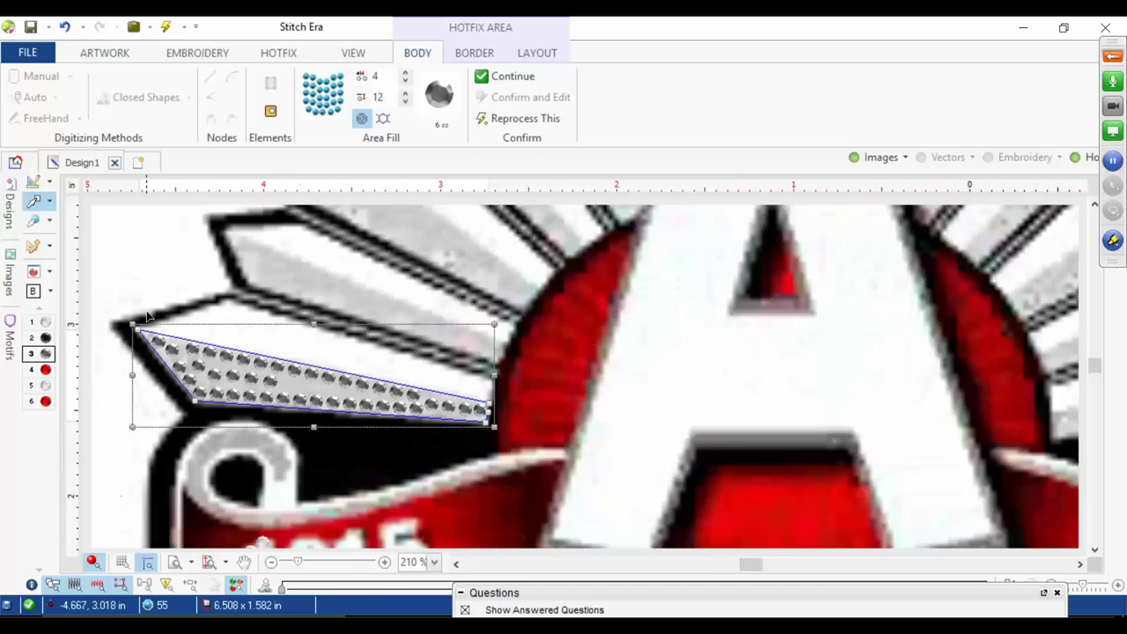
scroll(123, 260, "up", 4)
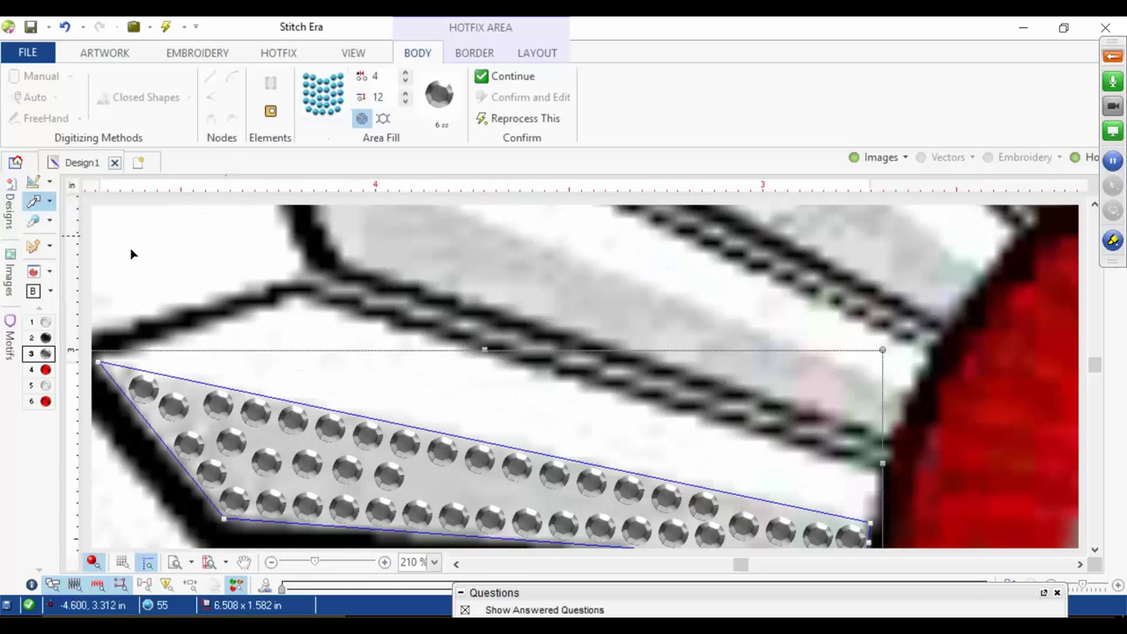
left_click(261, 257)
scroll(202, 246, "down", 8)
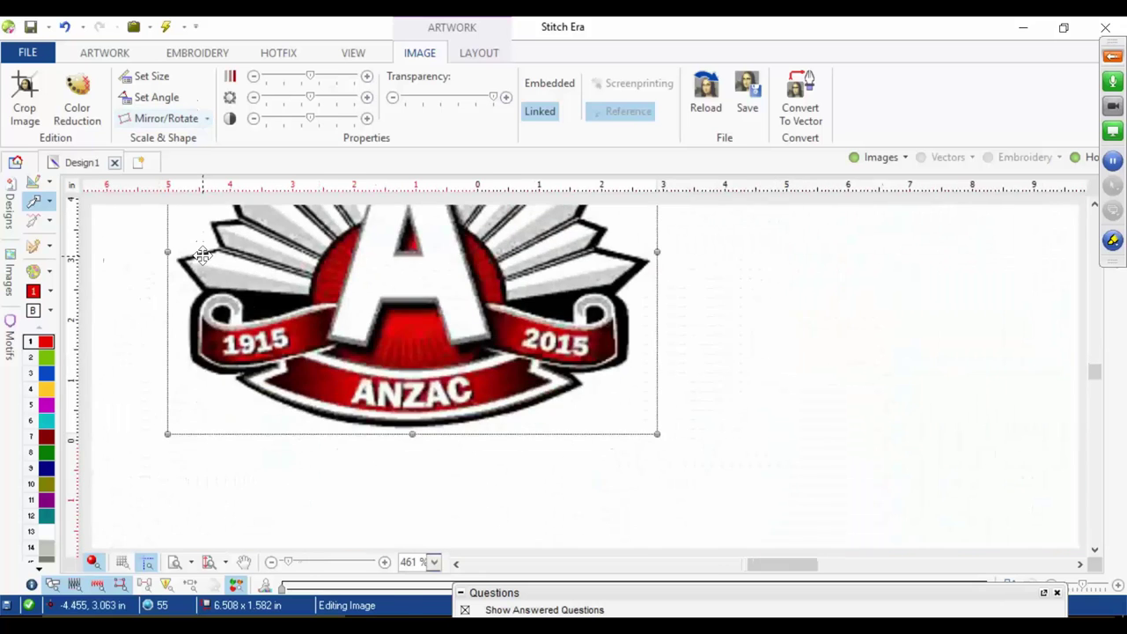
left_click(151, 298)
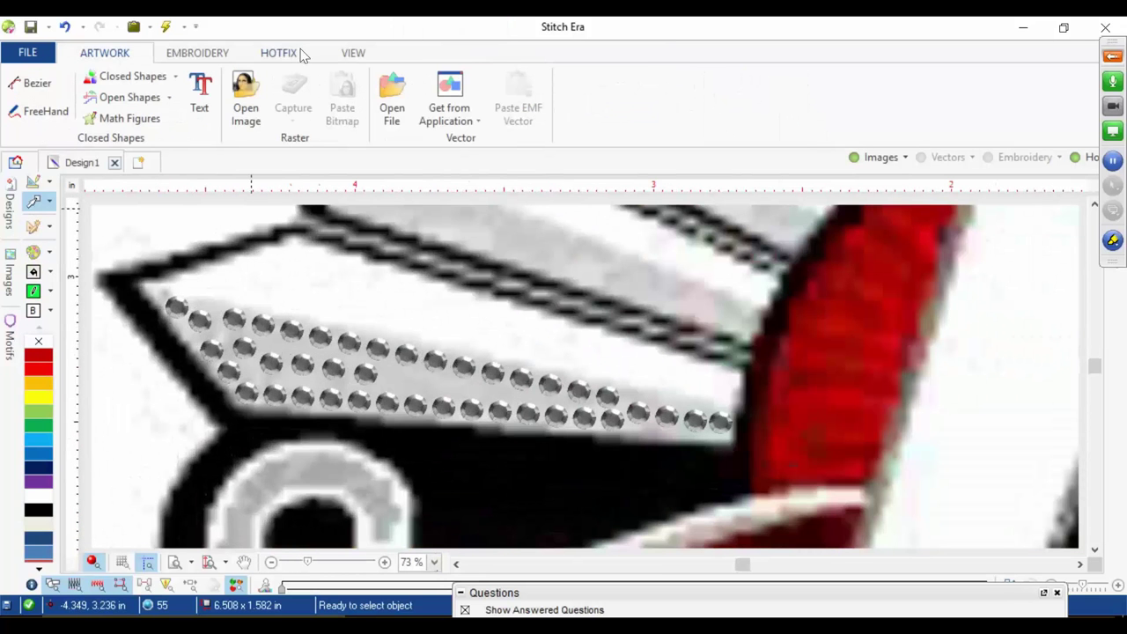
Step: Start another Uniform Fill hotfix area using the clear 6 ss stone, with stone spacing 4 and outline offset 12
left_click(298, 55)
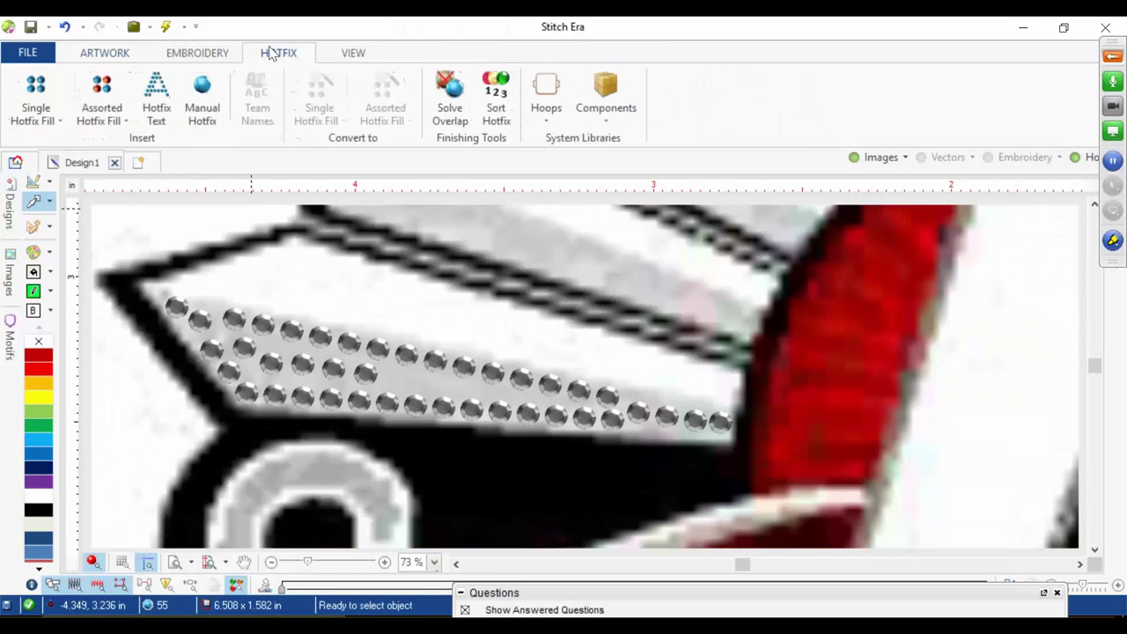
left_click(44, 101)
left_click(44, 204)
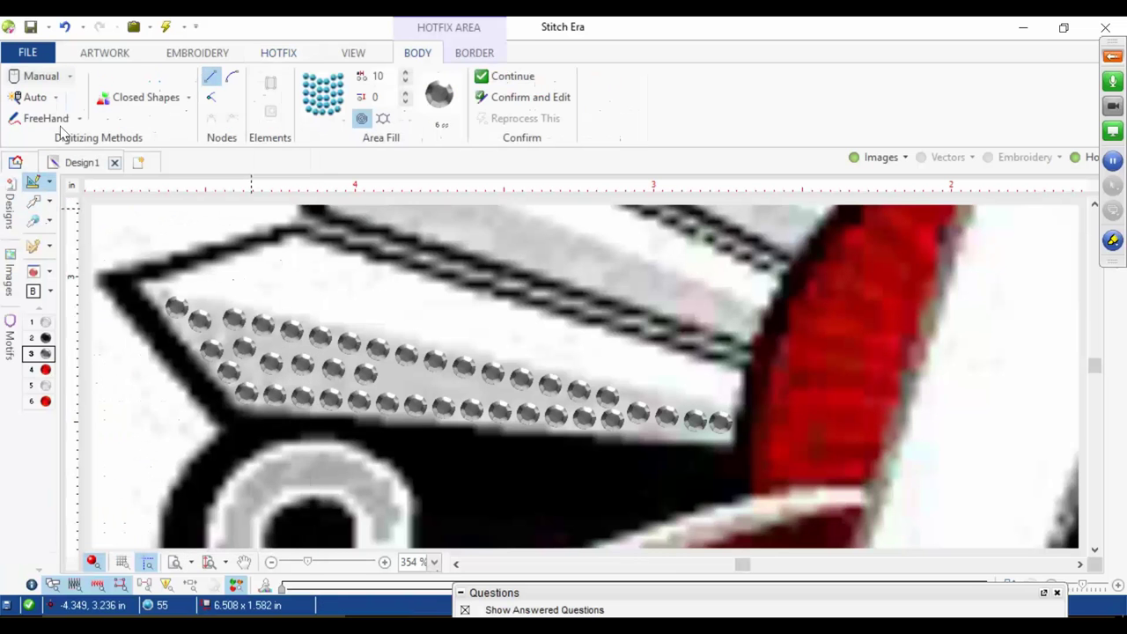
left_click(440, 97)
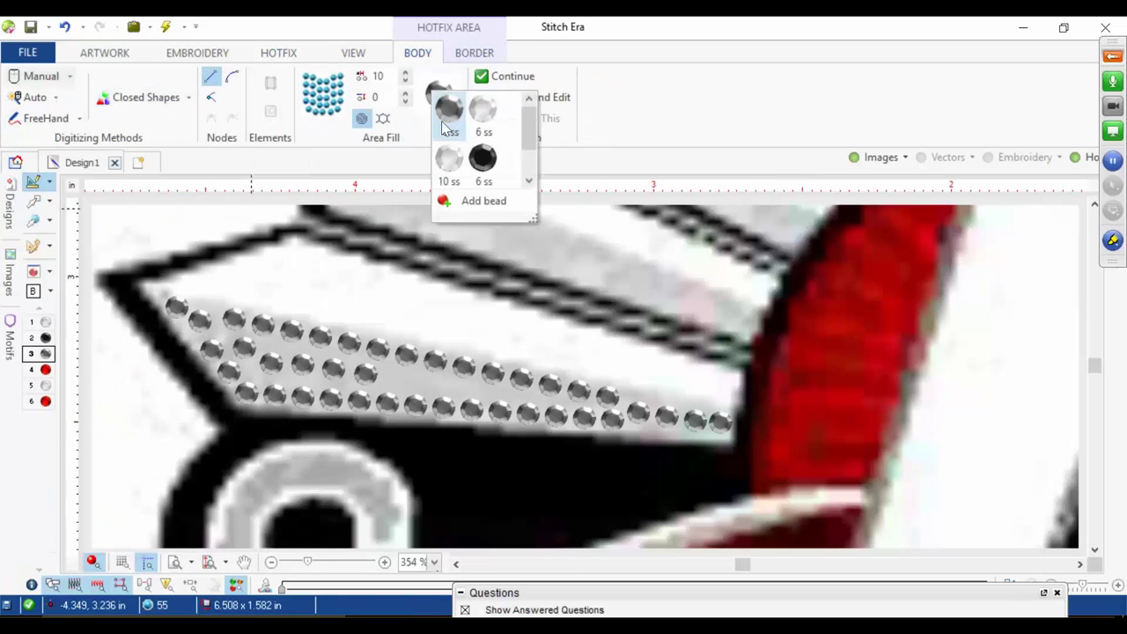
left_click(480, 112)
double_click(384, 76)
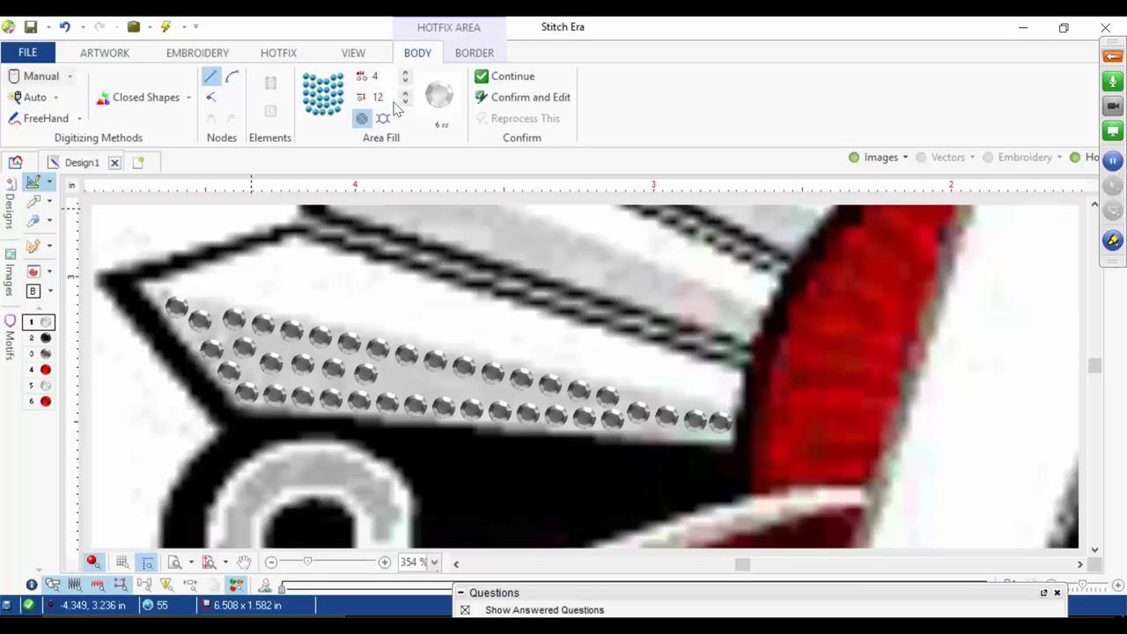
Step: Outline the white upper half of the lowest left ray as a closed area of clear stones
left_click(144, 281)
left_click(294, 235)
left_click(742, 370)
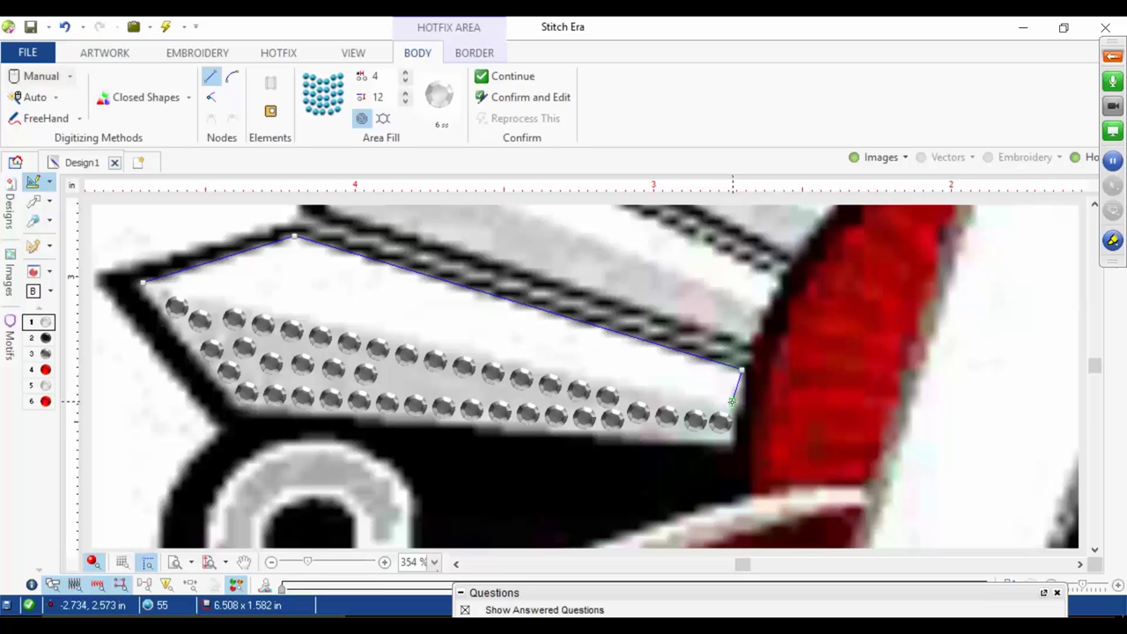
left_click(731, 401)
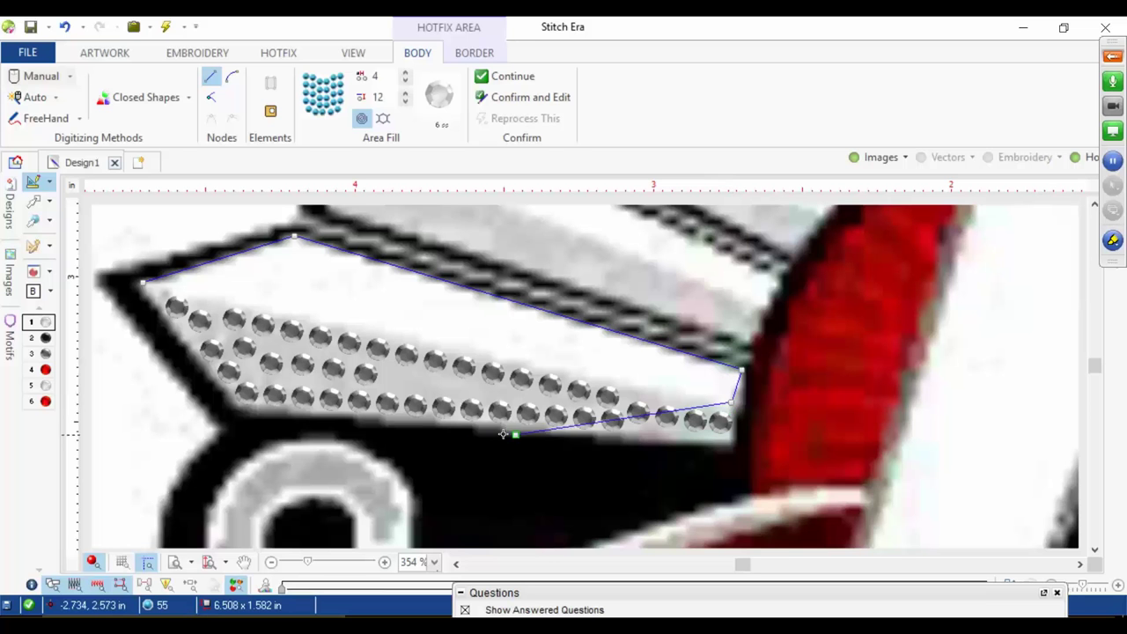
left_click(143, 281)
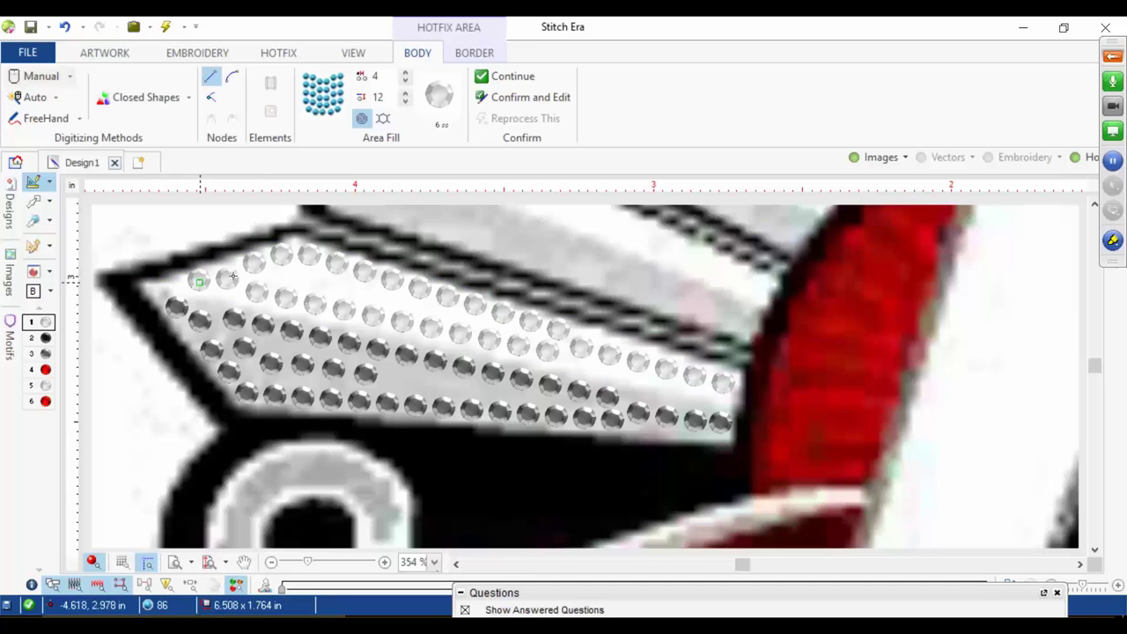
Step: Outline the white upper half of the second left ray from the bottom as a closed area of clear stones
left_click_drag(264, 260, 146, 455)
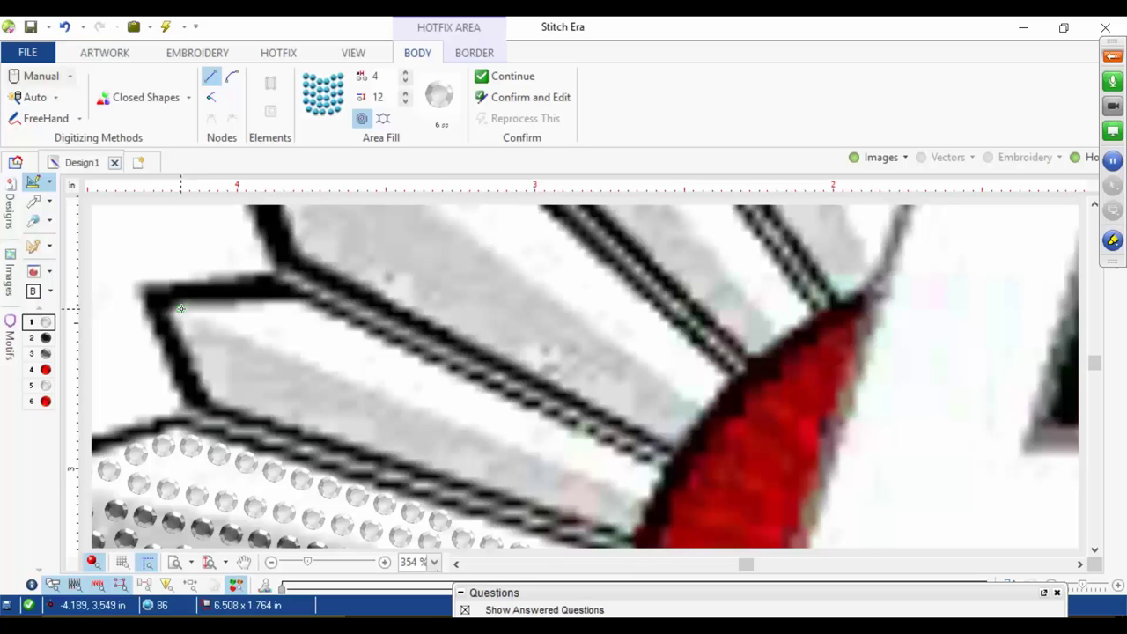
left_click(302, 303)
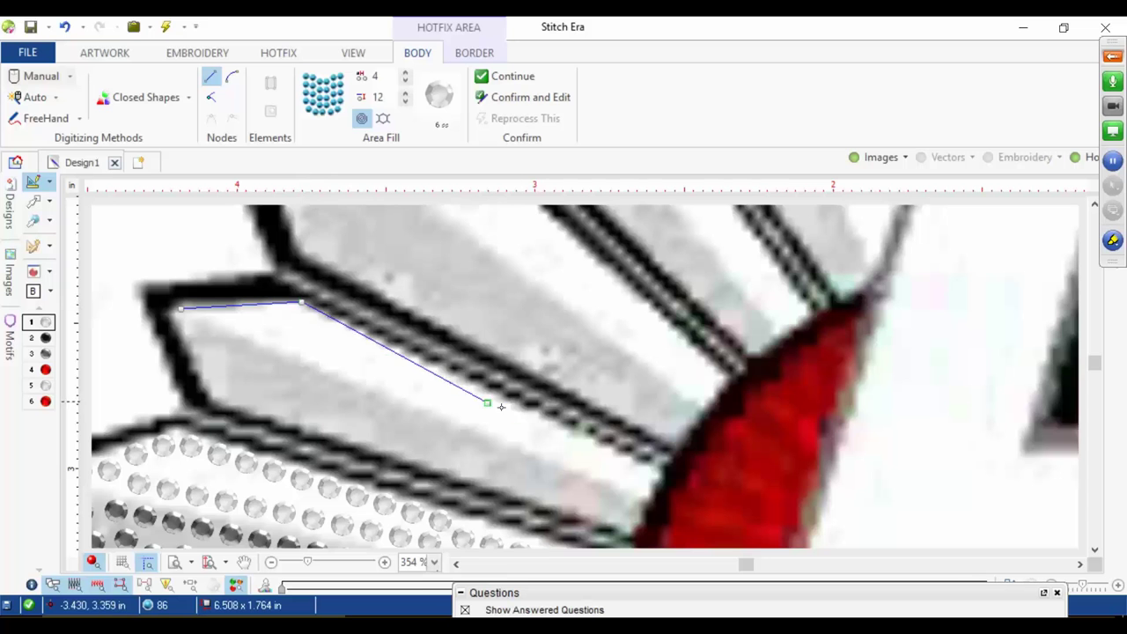
left_click(661, 471)
left_click(644, 498)
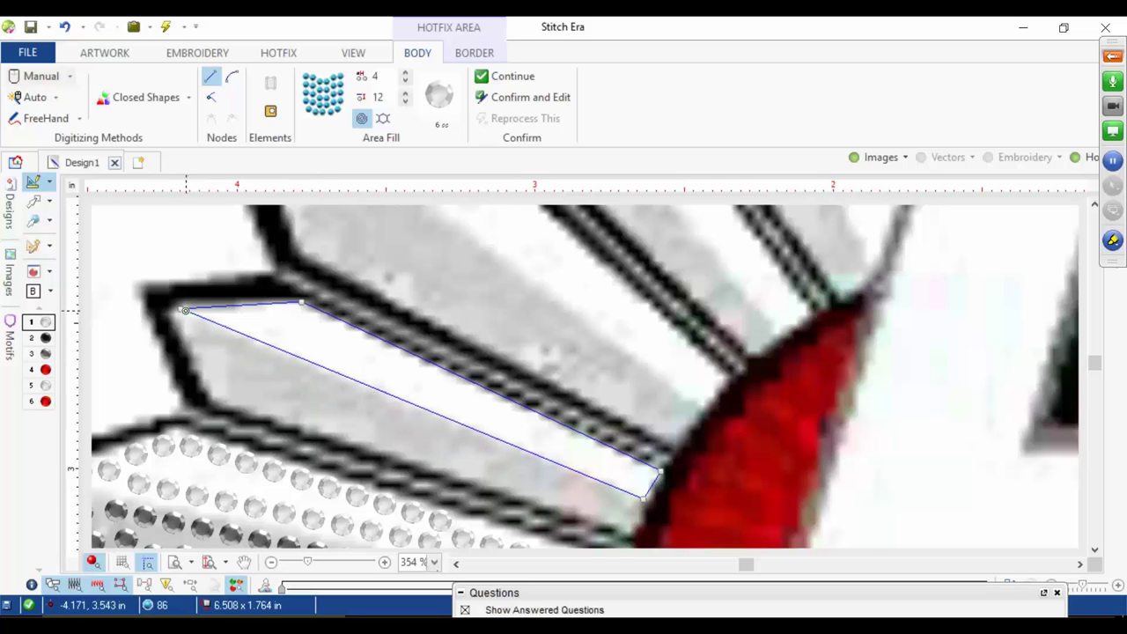
left_click(180, 308)
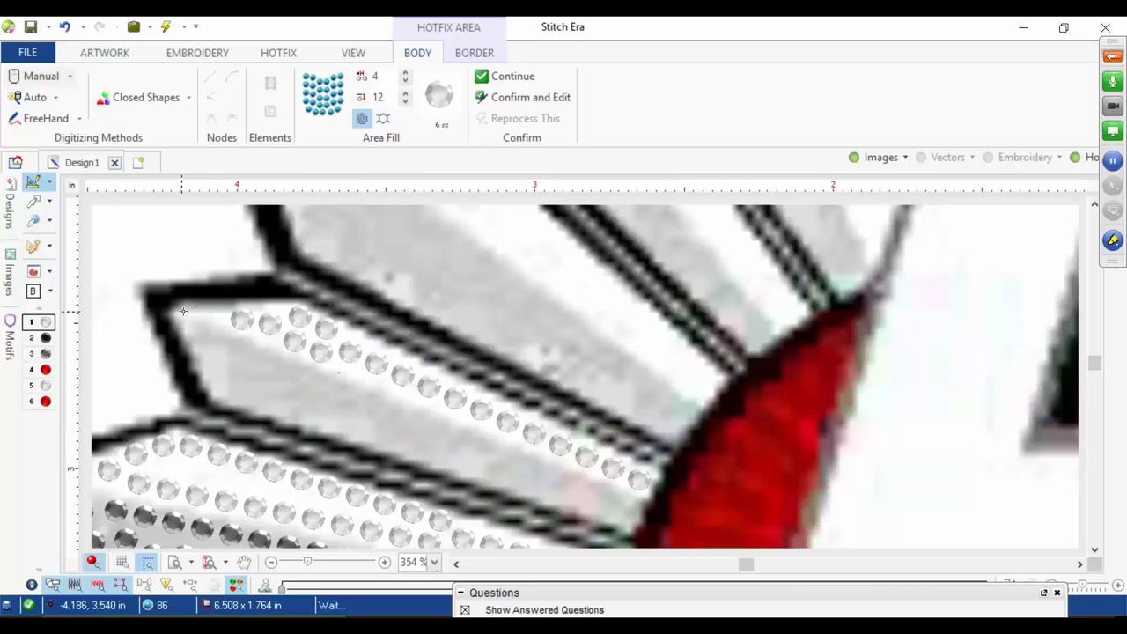
Step: Outline the white upper half of the third left ray from the bottom as a closed area of clear stones
left_click_drag(297, 295, 176, 555)
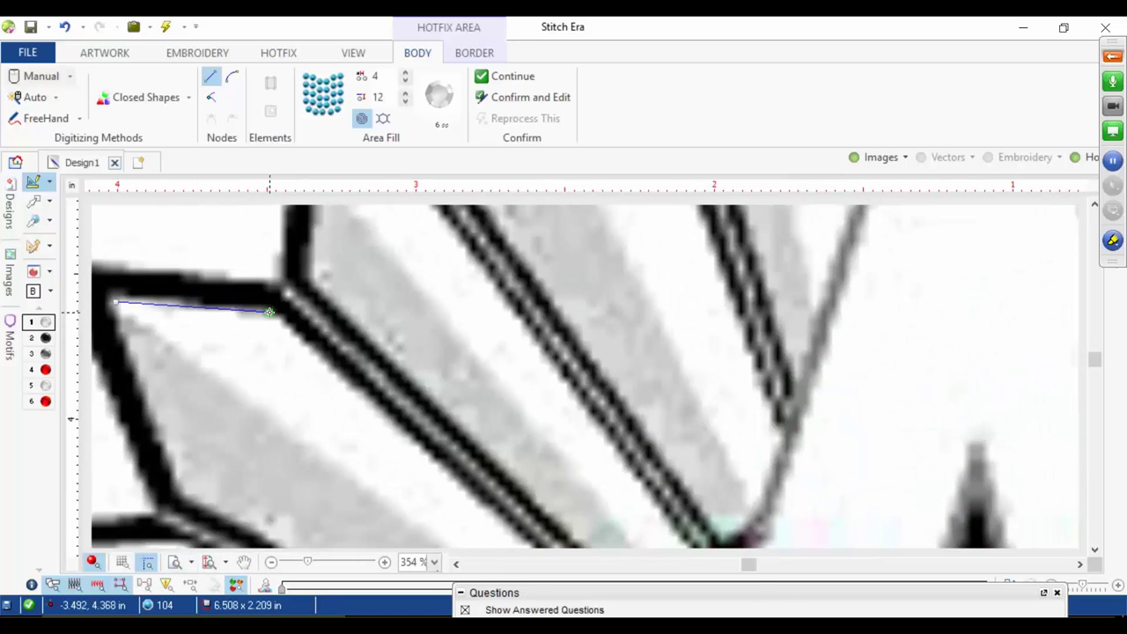
left_click_drag(289, 354, 206, 233)
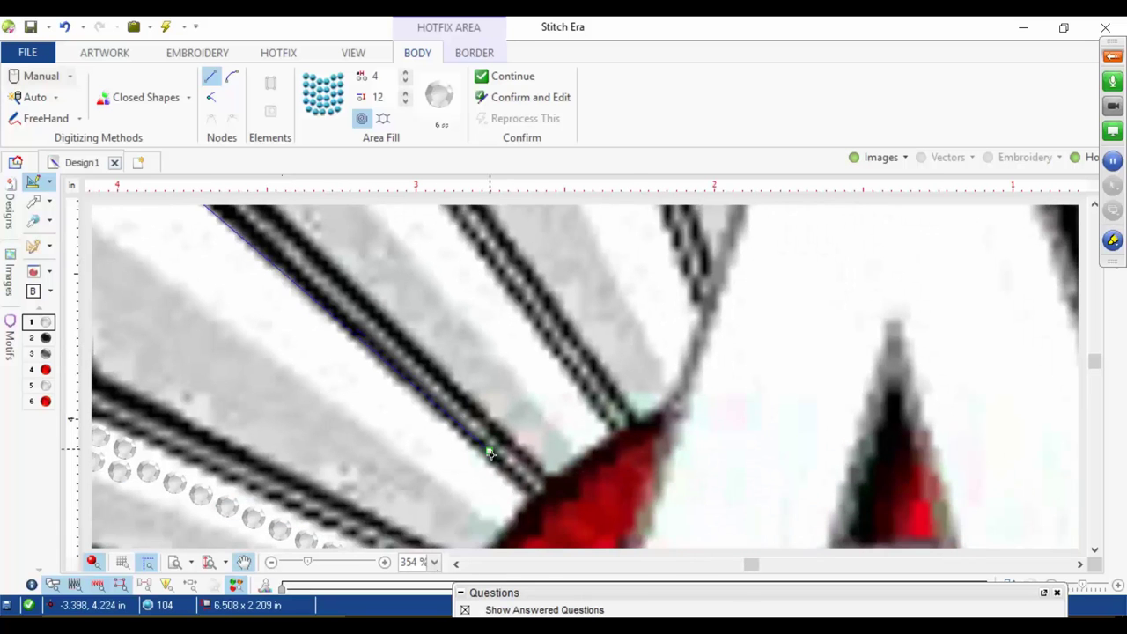
left_click(520, 498)
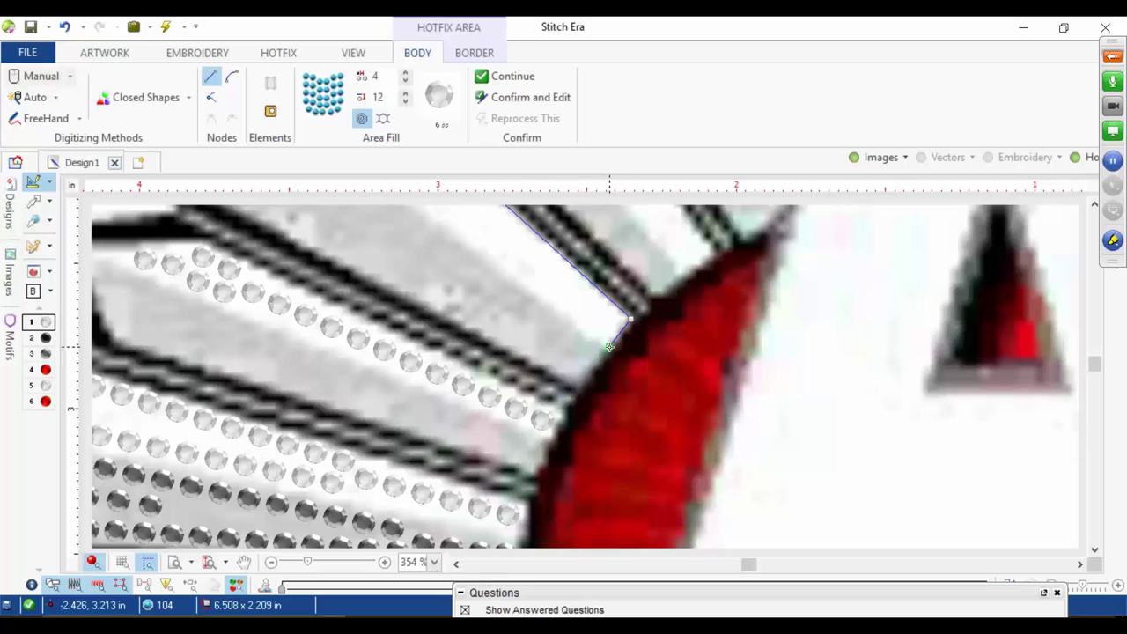
left_click(608, 346)
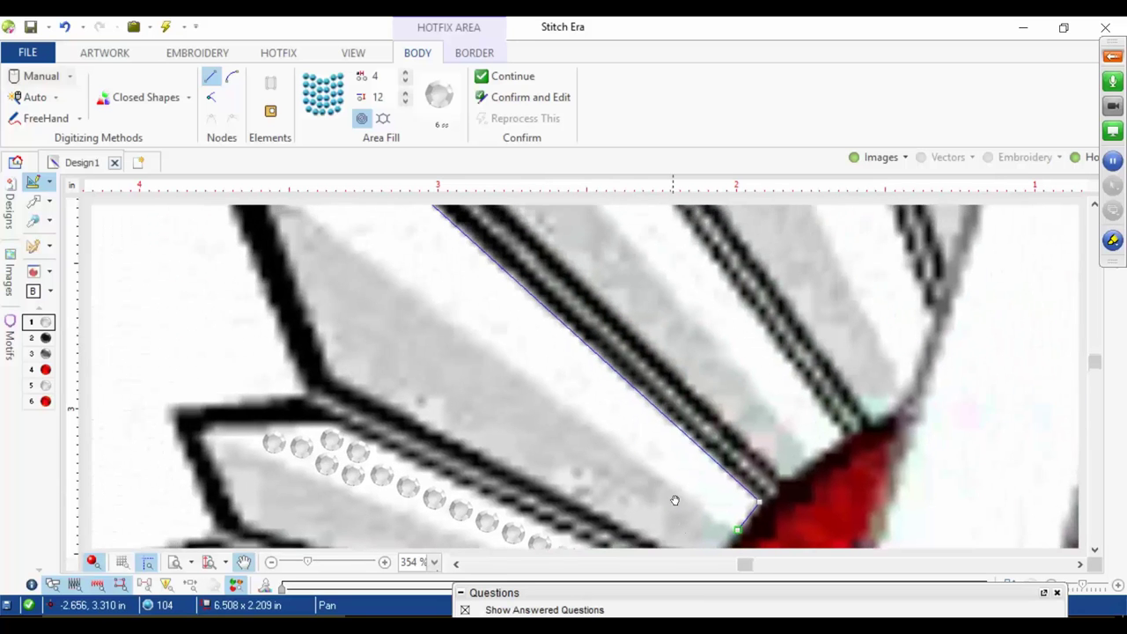
left_click(417, 290)
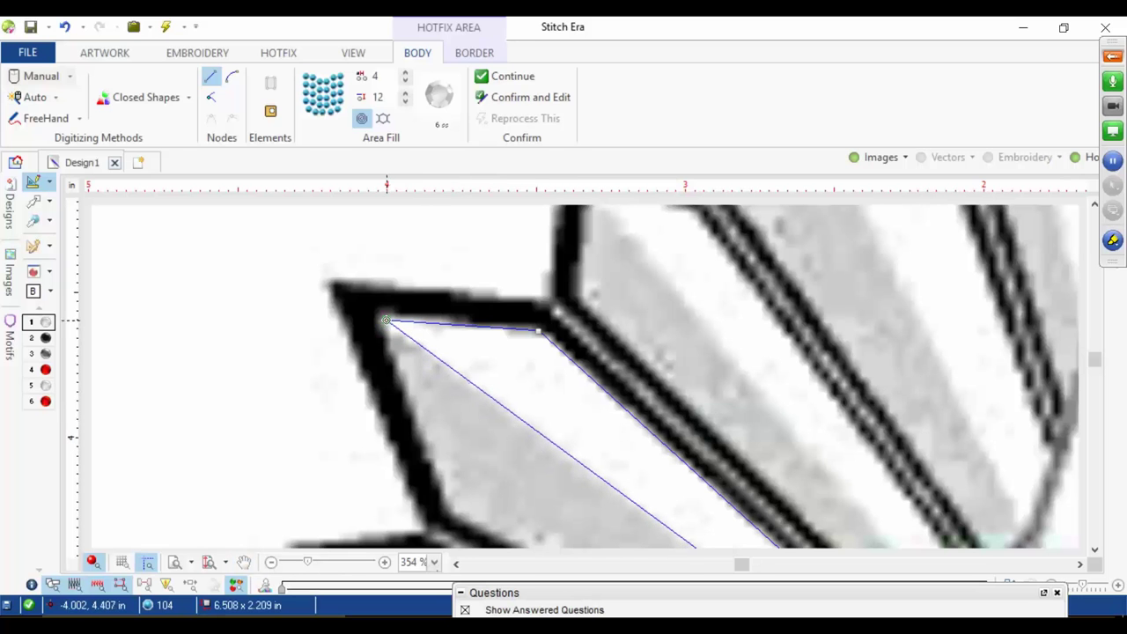
left_click(385, 321)
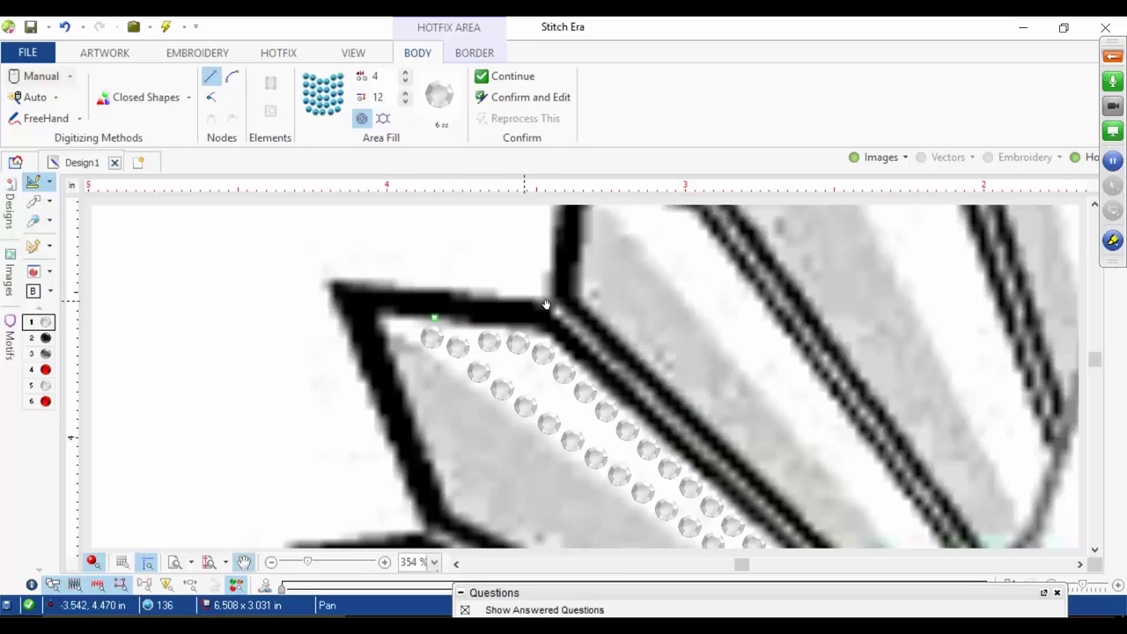
Step: Select the third ray's clear-stone area, set its inward offset from the outline to 8, and deselect it
left_click(39, 197)
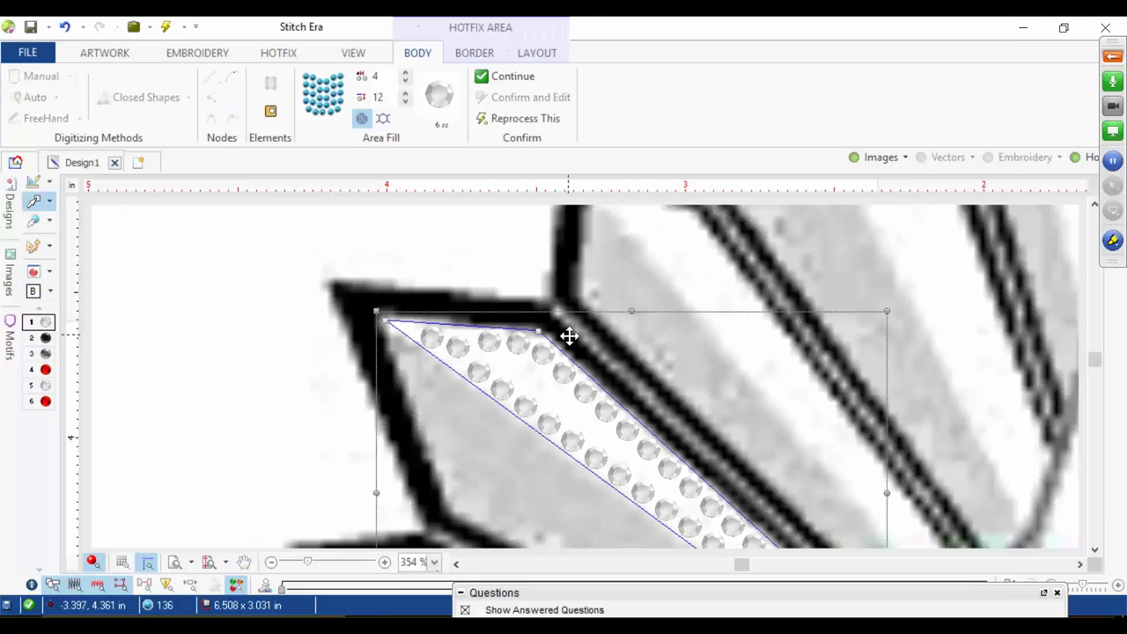
left_click(383, 119)
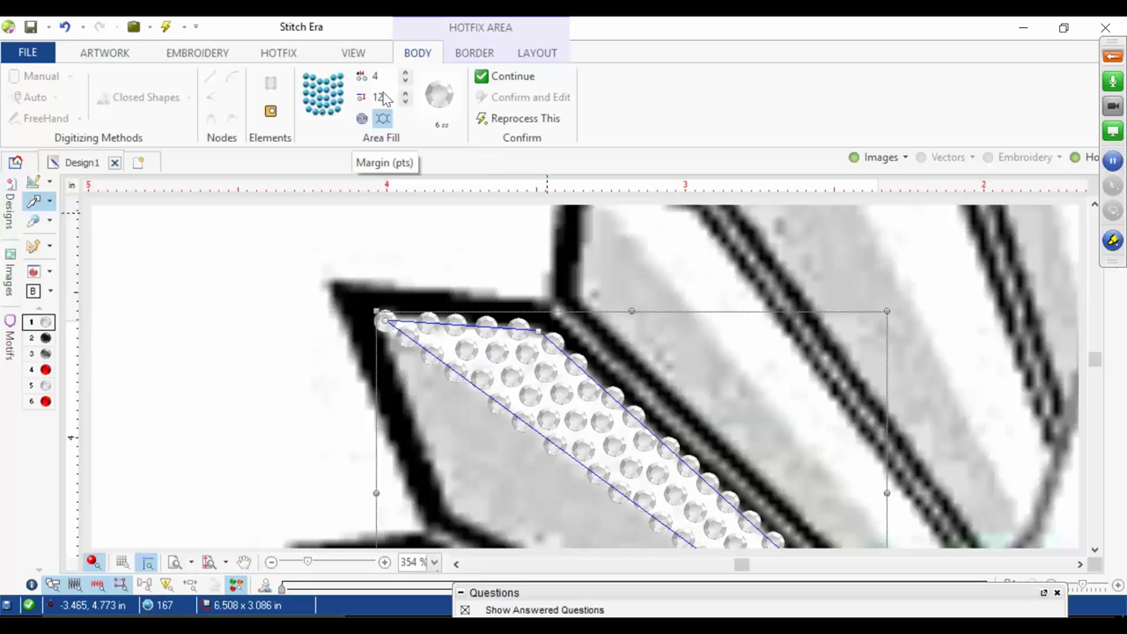
left_click(362, 118)
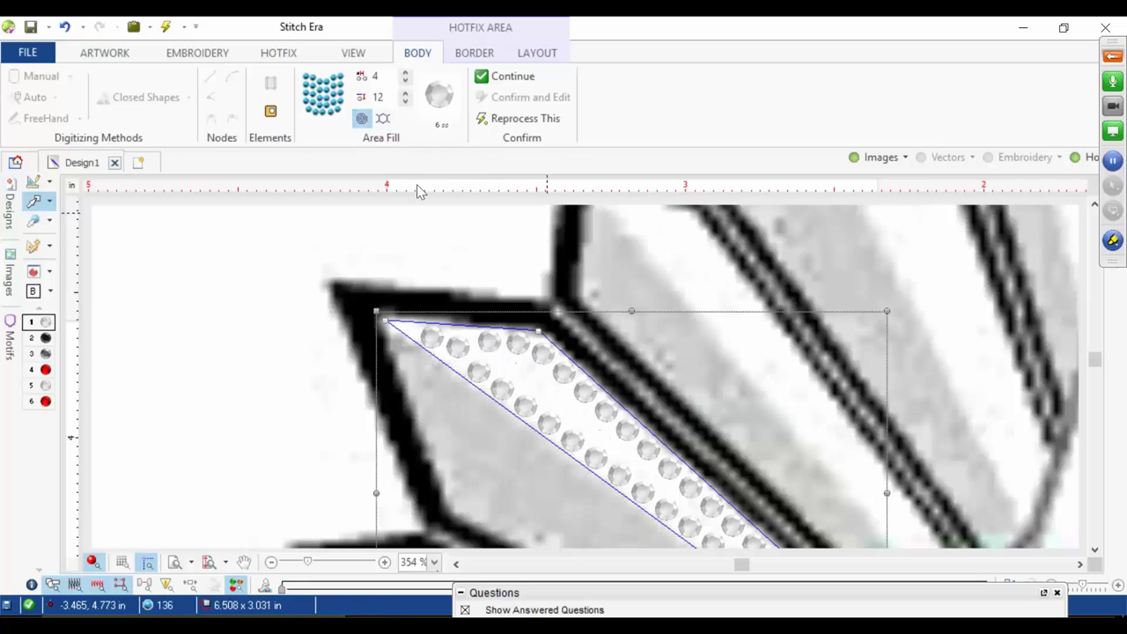
scroll(452, 239, "down", 3)
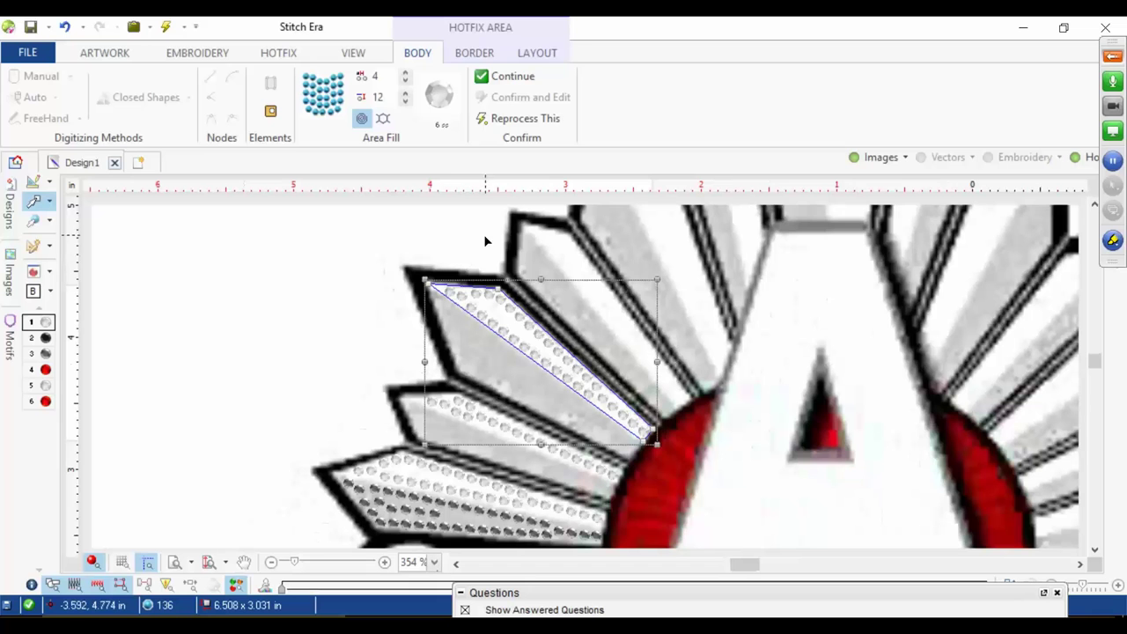
left_click(406, 104)
left_click(405, 103)
left_click(405, 104)
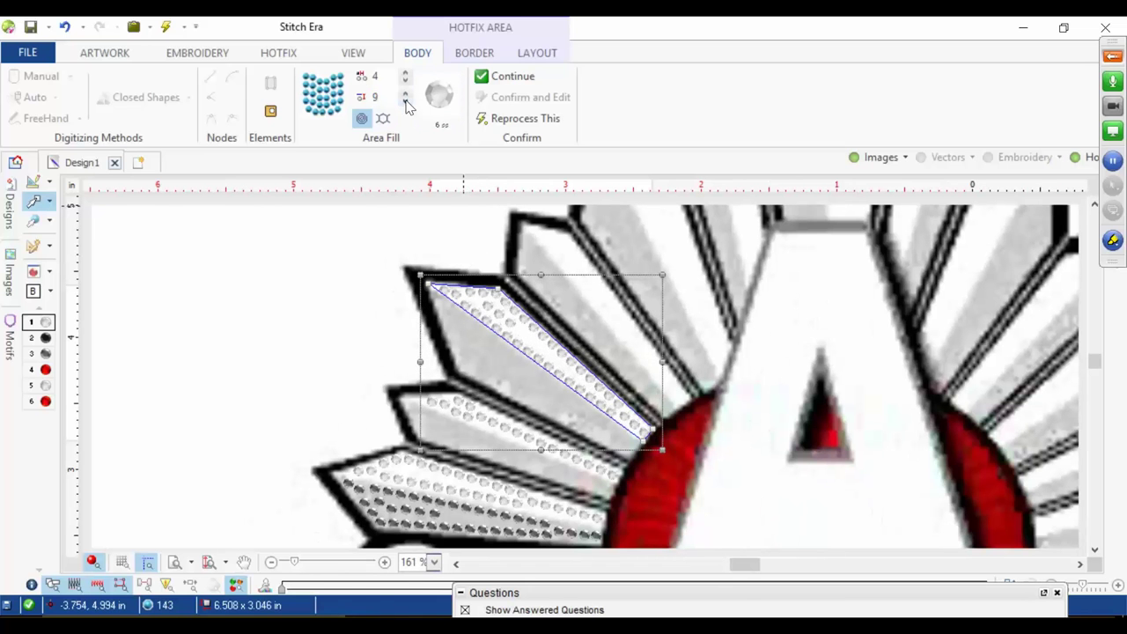
left_click(406, 104)
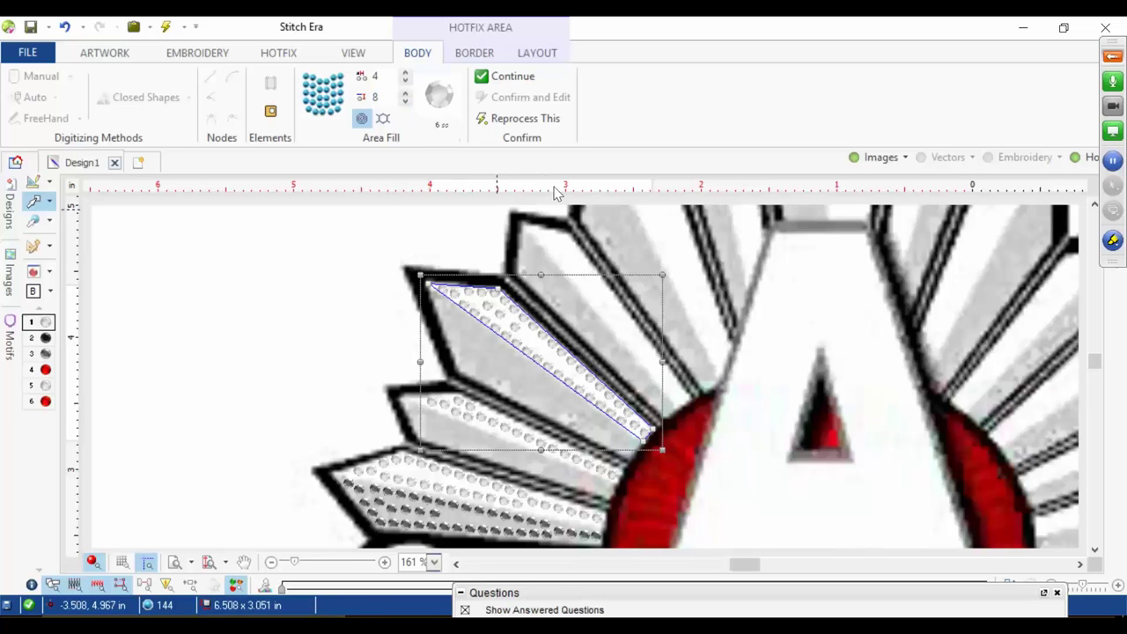
left_click(175, 366)
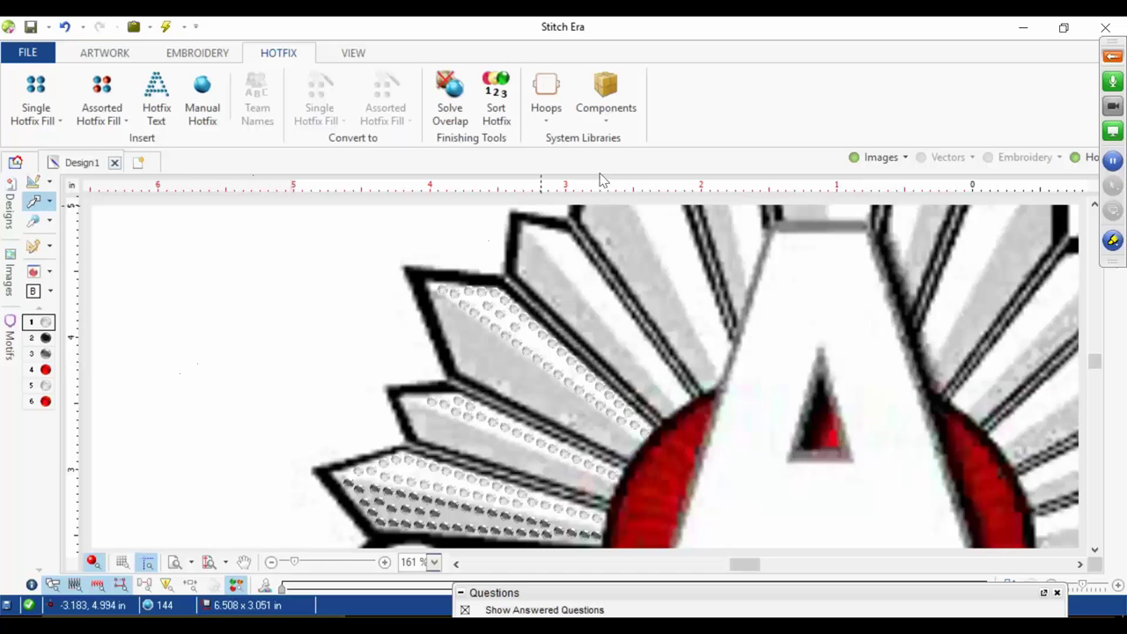
Step: Start another Uniform Fill hotfix area and draw its short outer edge across the white half of the fourth left ray's tip
scroll(563, 209, "up", 1)
scroll(382, 296, "up", 2)
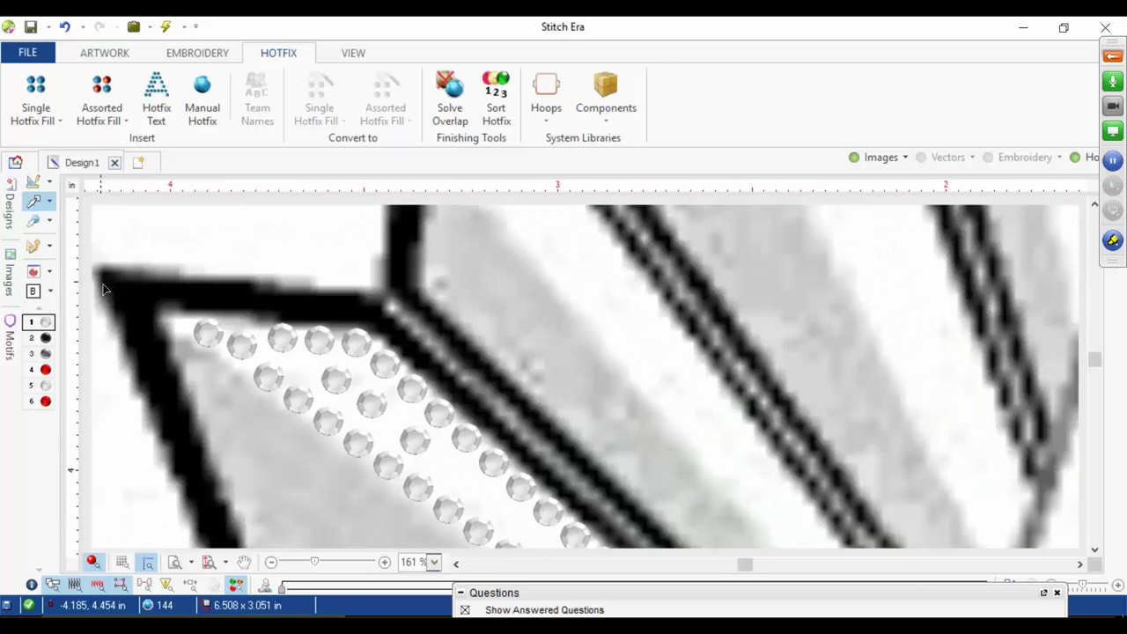
left_click(36, 110)
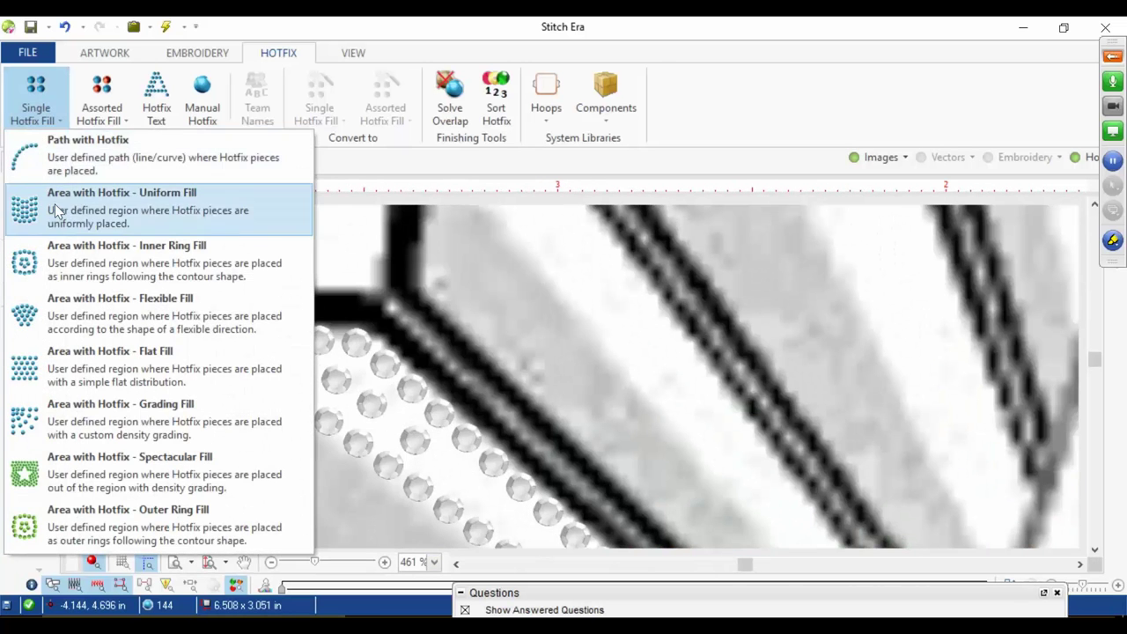
left_click(57, 188)
key("space")
left_click_drag(500, 277, 308, 378)
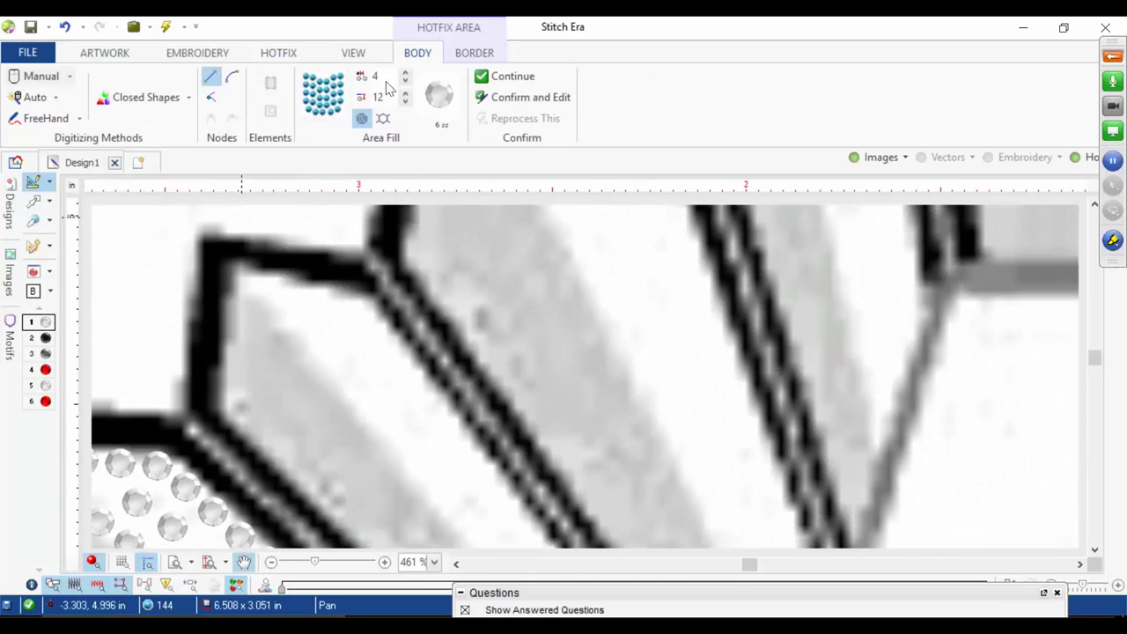
key("space")
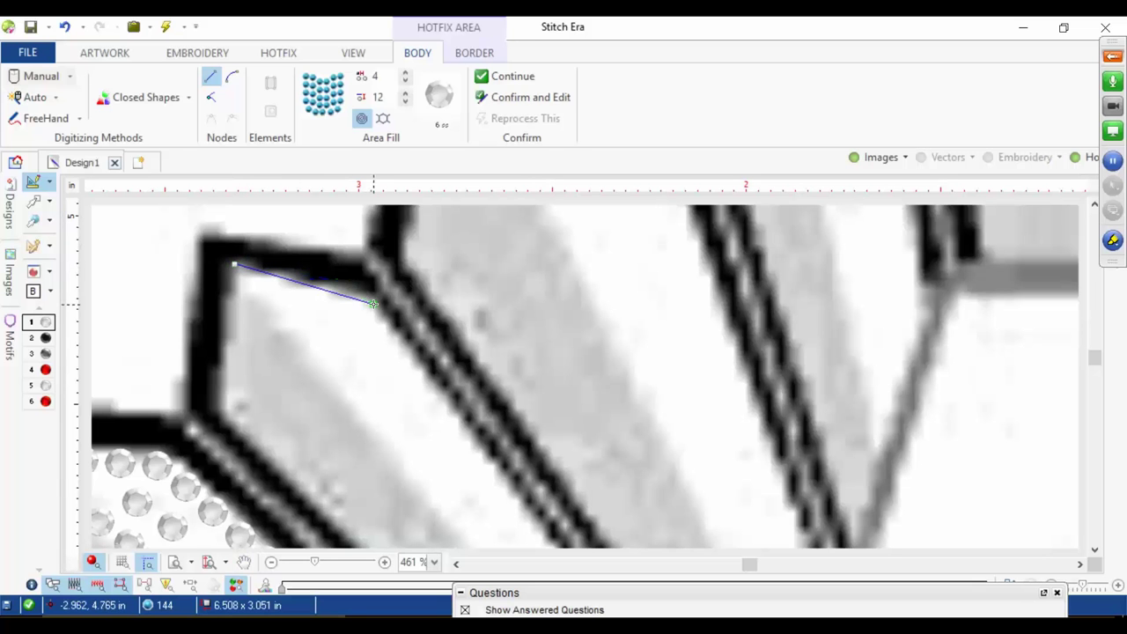
key("space")
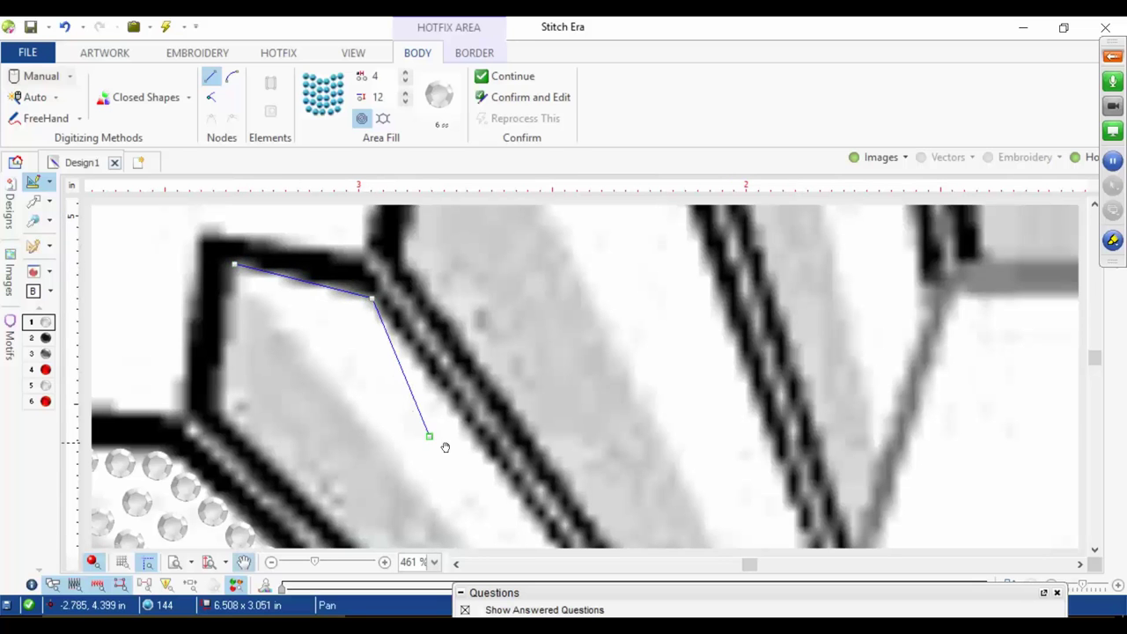
Step: Continue the fourth ray's outline down to the red arc, back along the grey boundary, and close it at the tip
left_click_drag(445, 447, 280, 220)
key("space")
key("space")
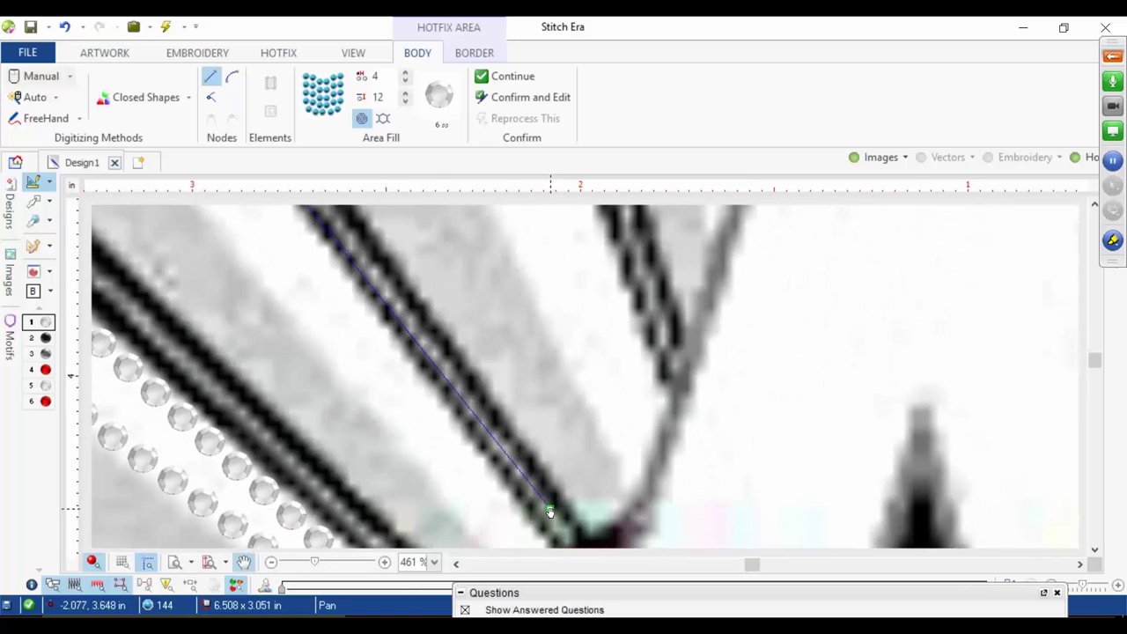
left_click_drag(551, 513, 501, 378)
key("space")
left_click(506, 401)
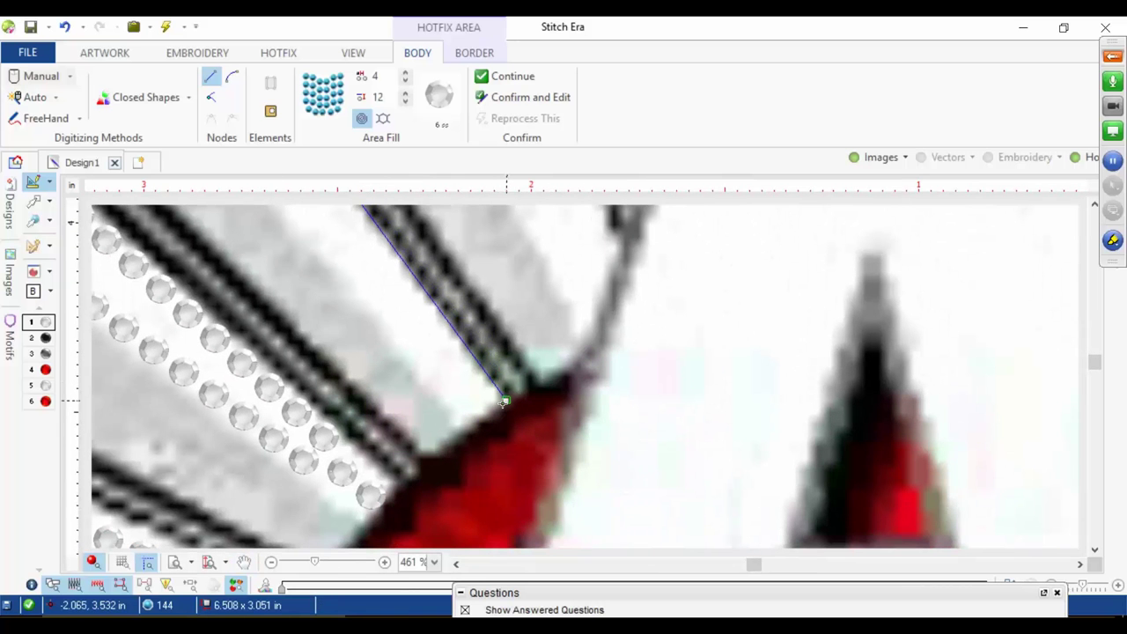
key("space")
left_click_drag(365, 335, 654, 571)
left_click_drag(430, 227, 538, 465)
key("space")
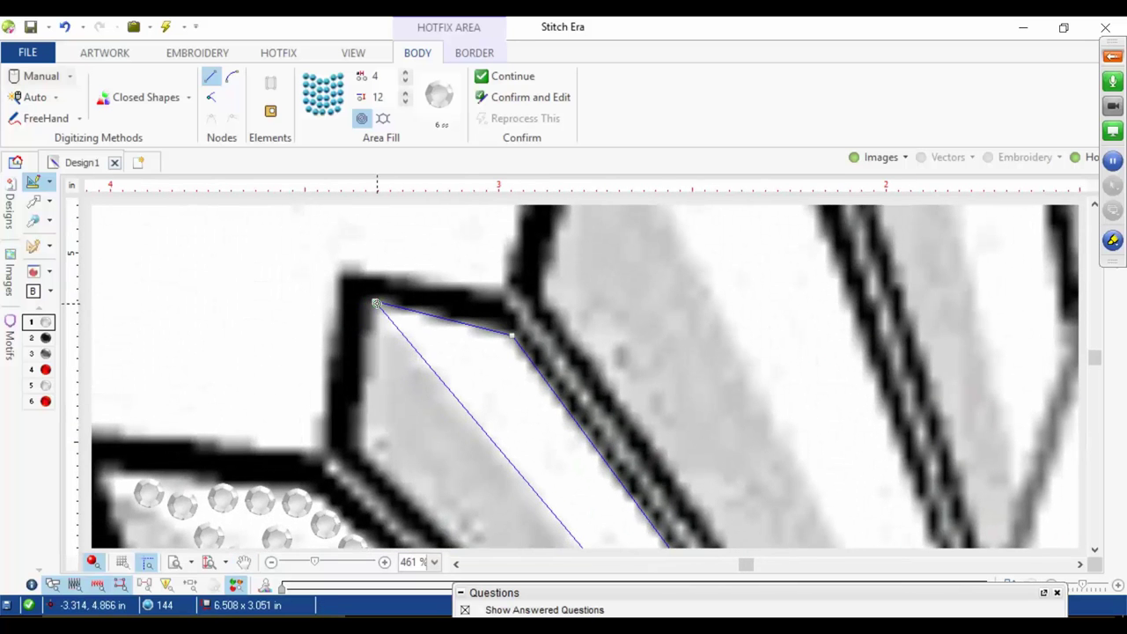
left_click(376, 304)
Step: Outline the white right half of the fifth left ray from the bottom as a closed area of clear stones, removing the misplaced corner on its grey half
scroll(616, 254, "down", 2)
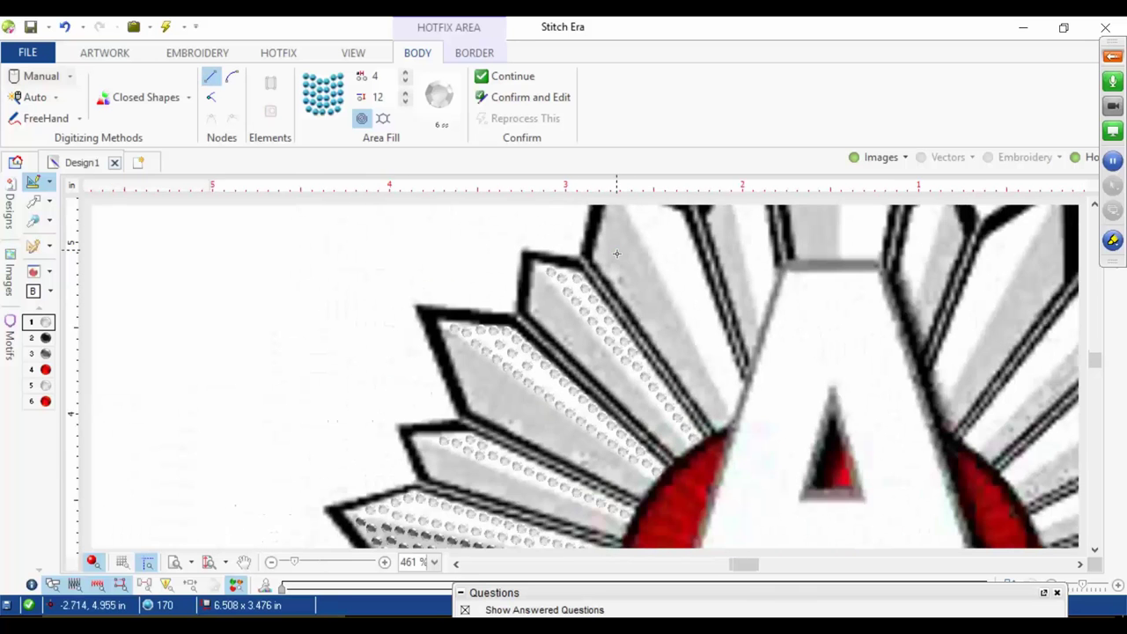
key("space")
left_click_drag(657, 244, 449, 452)
scroll(447, 451, "up", 2)
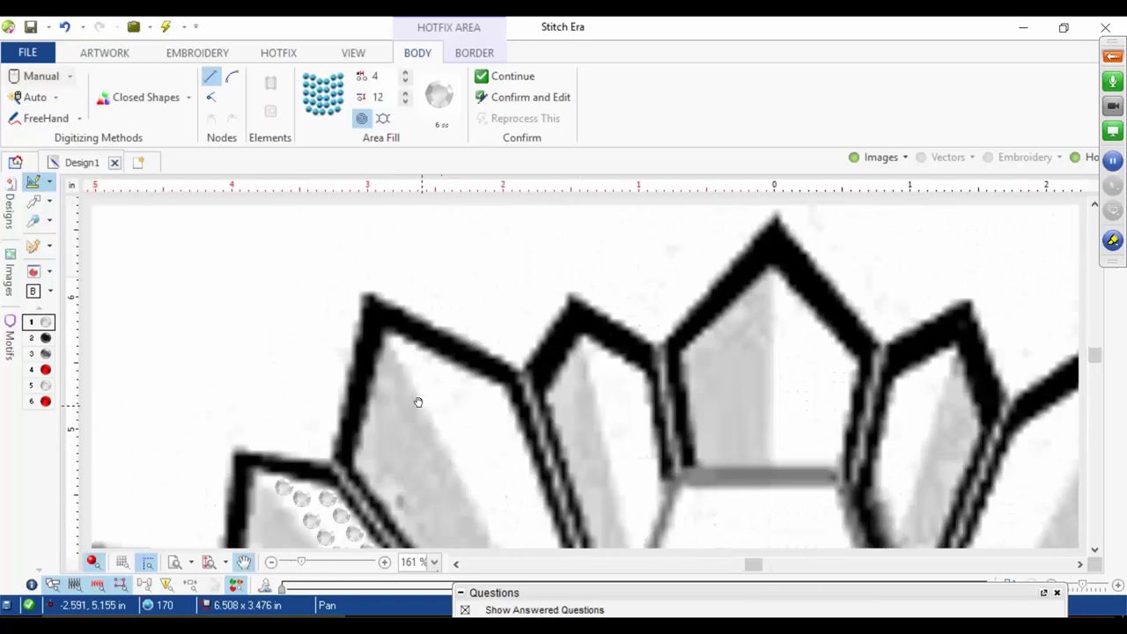
scroll(418, 402, "up", 3)
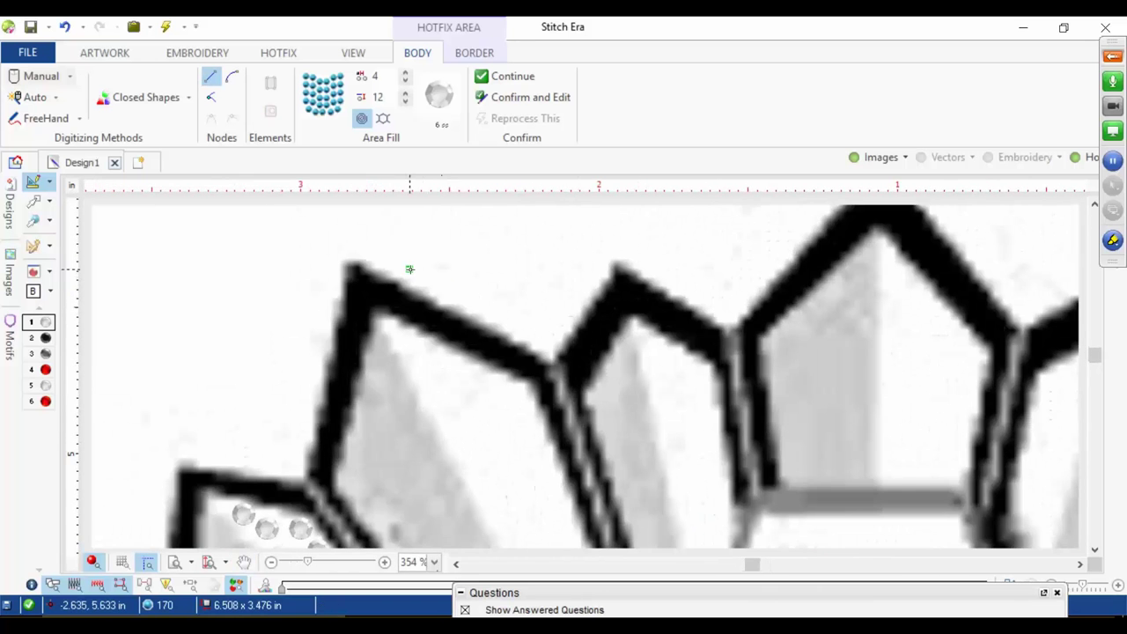
left_click(530, 385)
key("space")
left_click_drag(560, 480, 430, 219)
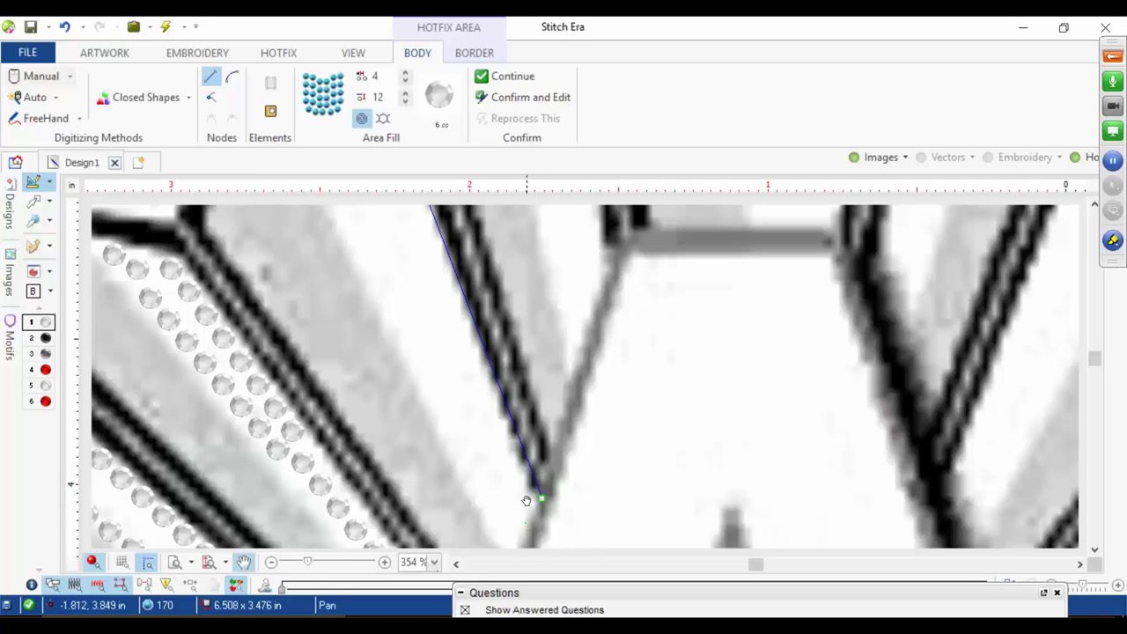
left_click(542, 498)
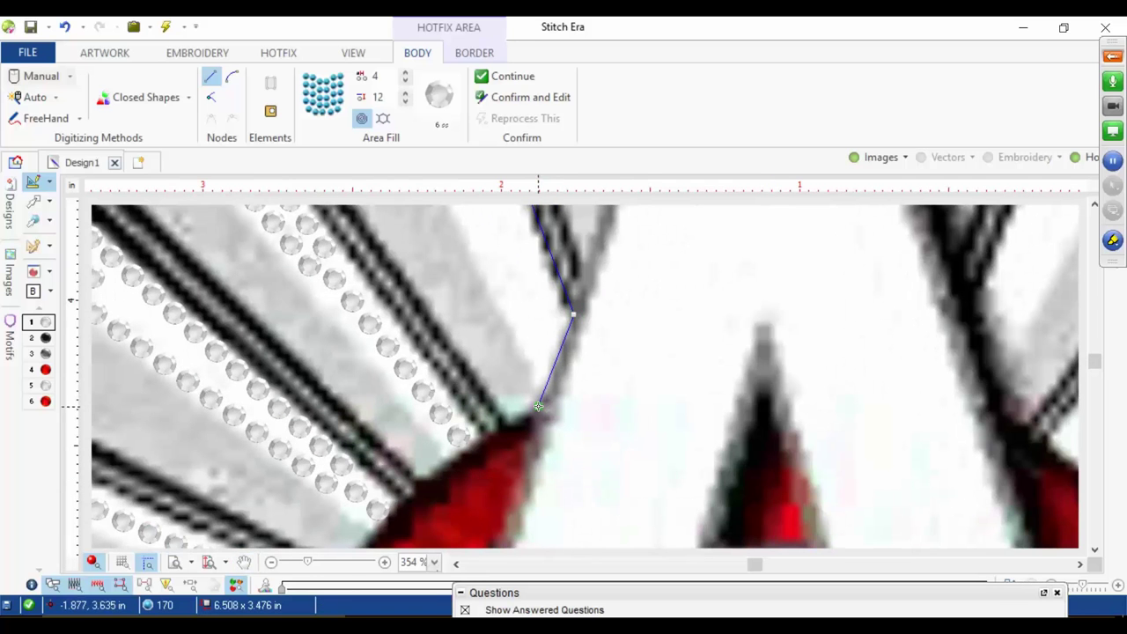
left_click(453, 347)
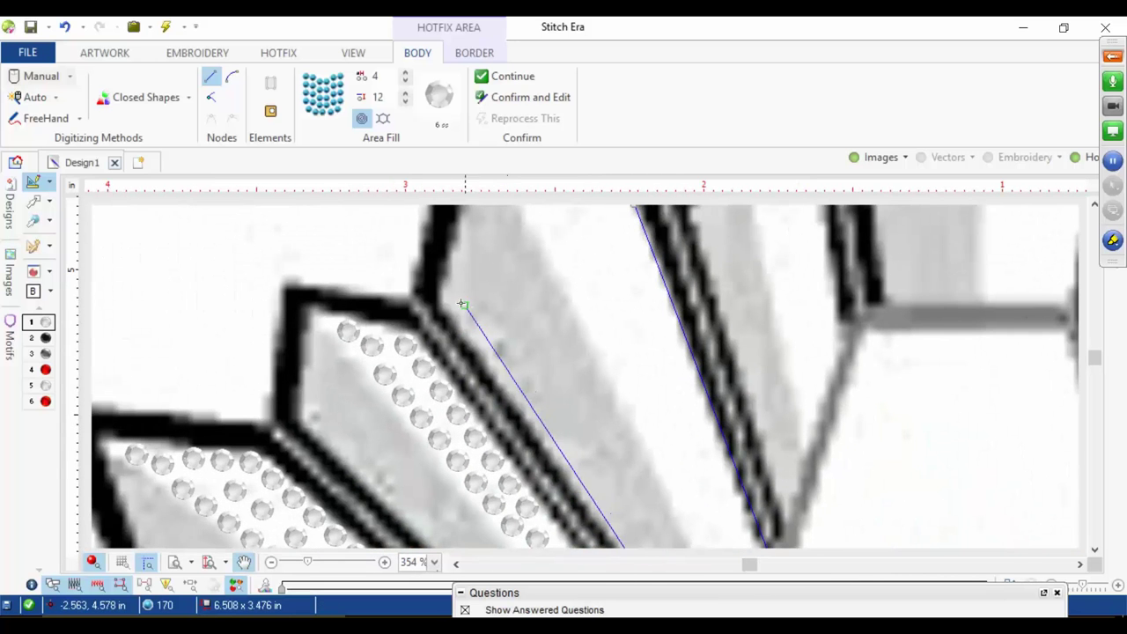
left_click(437, 293)
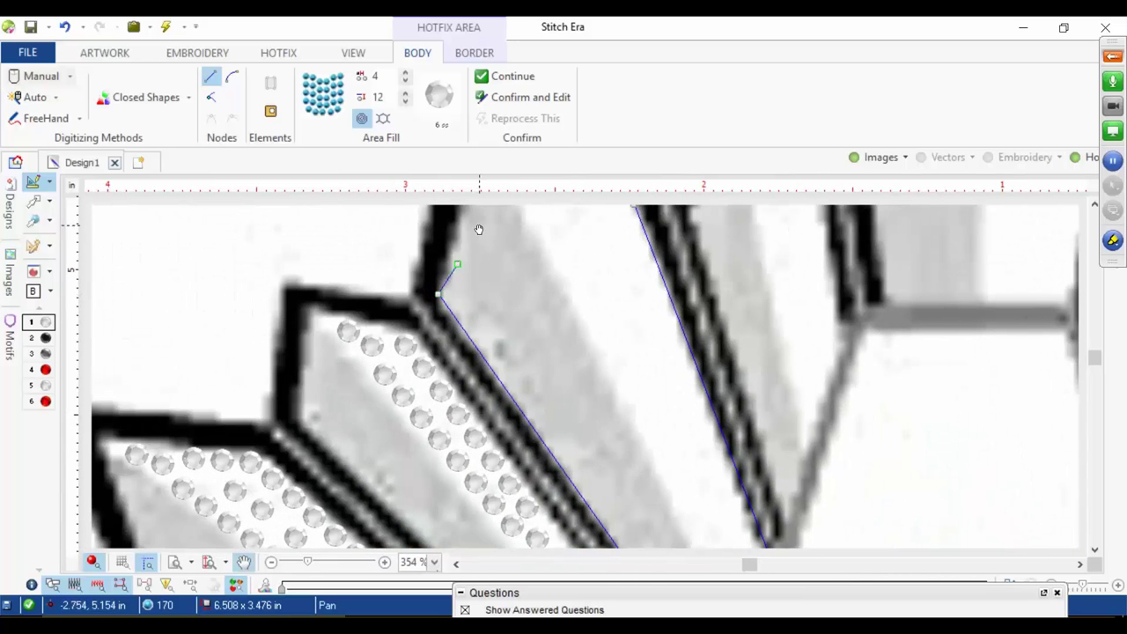
left_click_drag(479, 230, 389, 441)
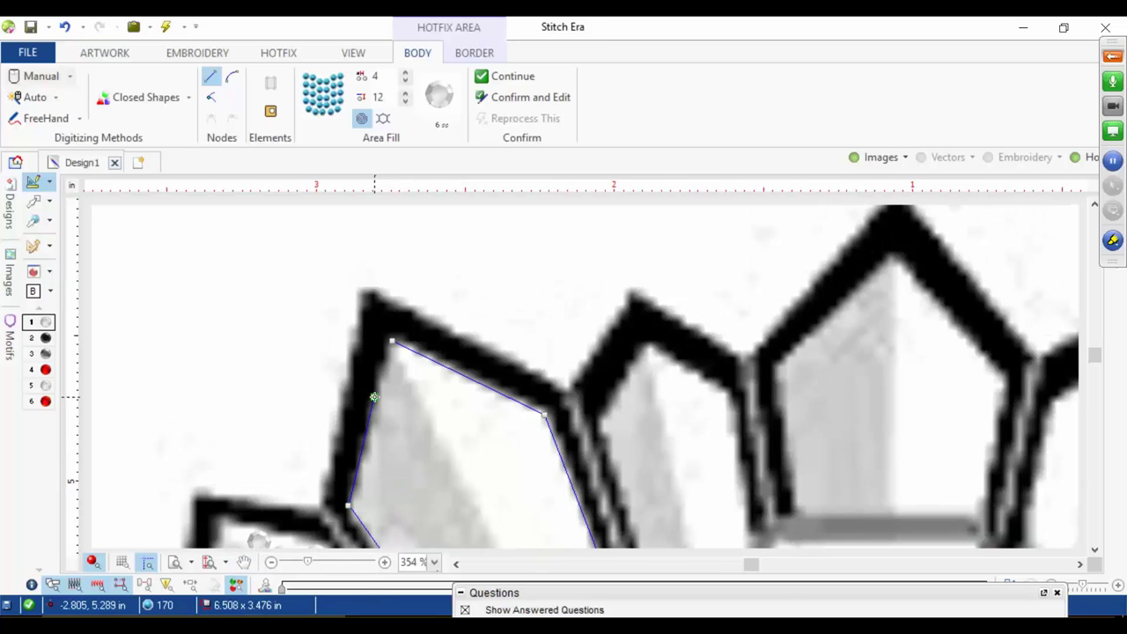
key("BackSpace")
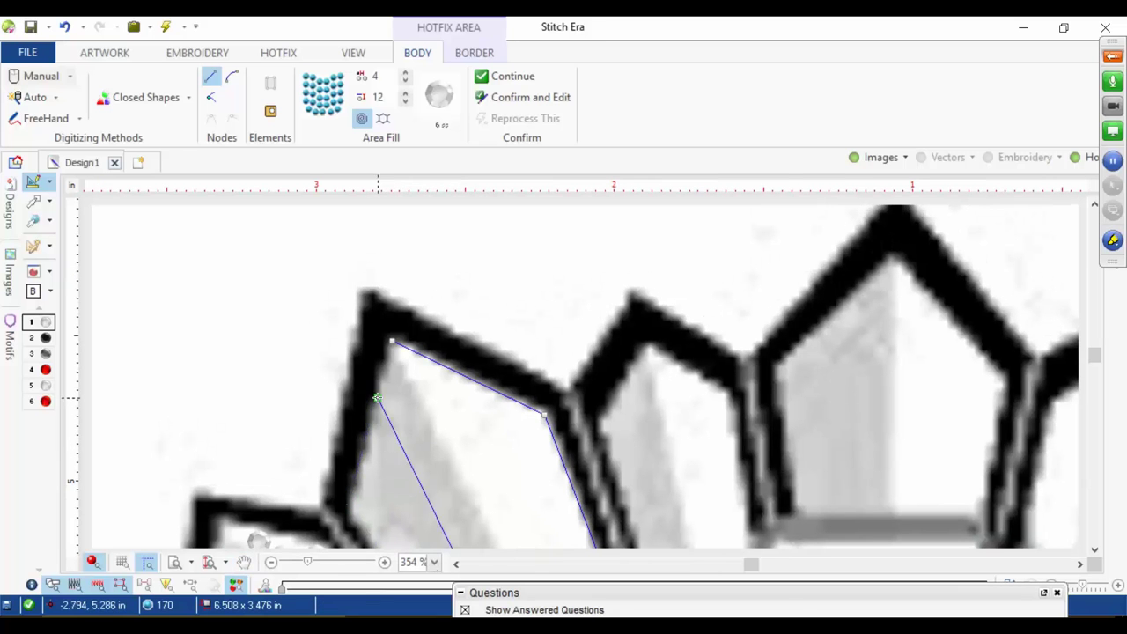
left_click(389, 339)
Step: Outline the white right half of the narrow ray just left of the centre ray as a closed area of clear stones
scroll(429, 396, "down", 5)
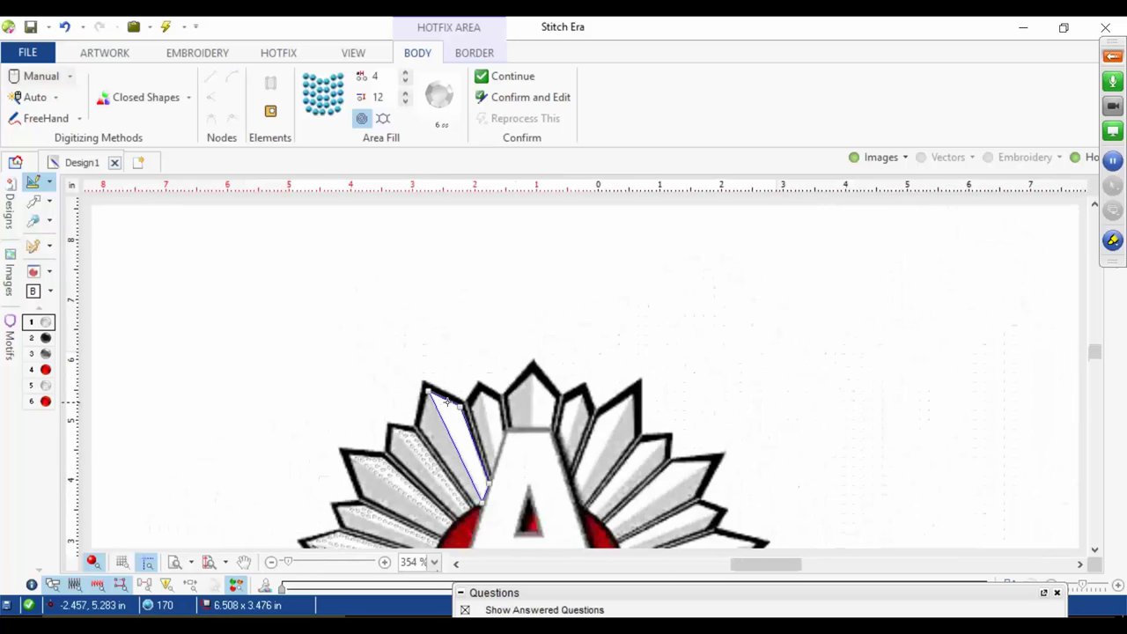
scroll(458, 410, "up", 2)
scroll(462, 388, "up", 3)
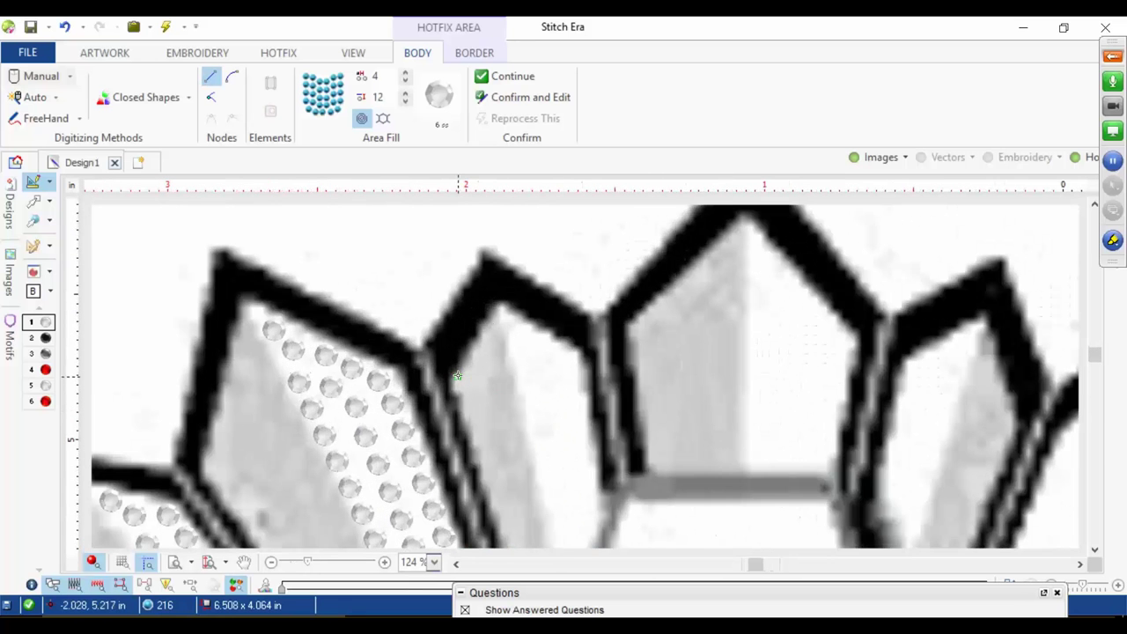
left_click(572, 360)
left_click_drag(552, 410, 513, 254)
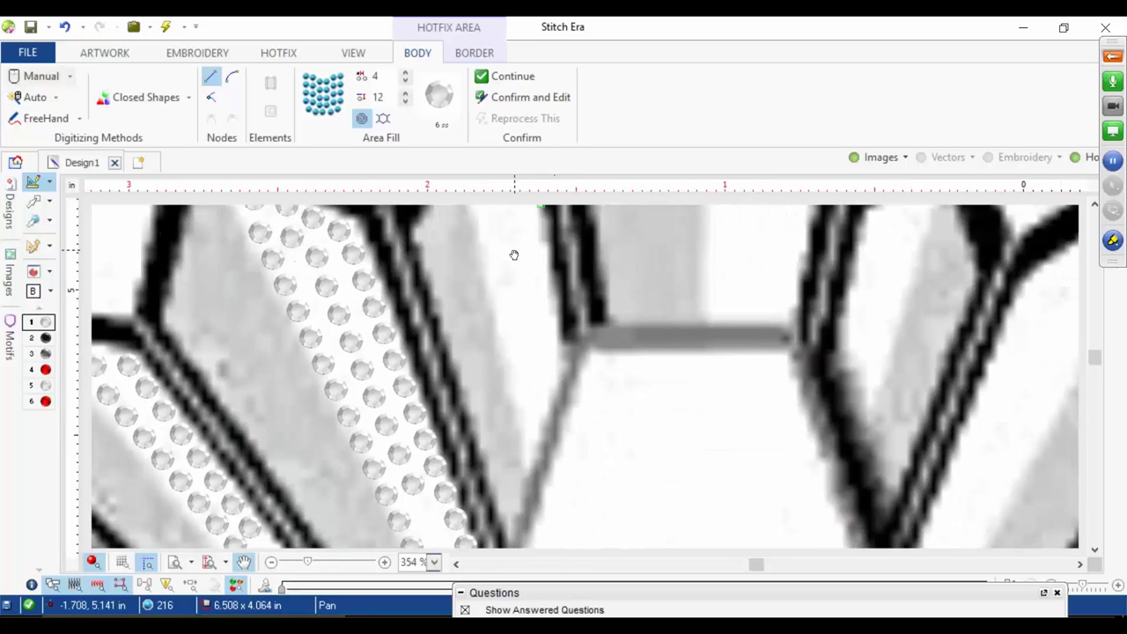
left_click(568, 364)
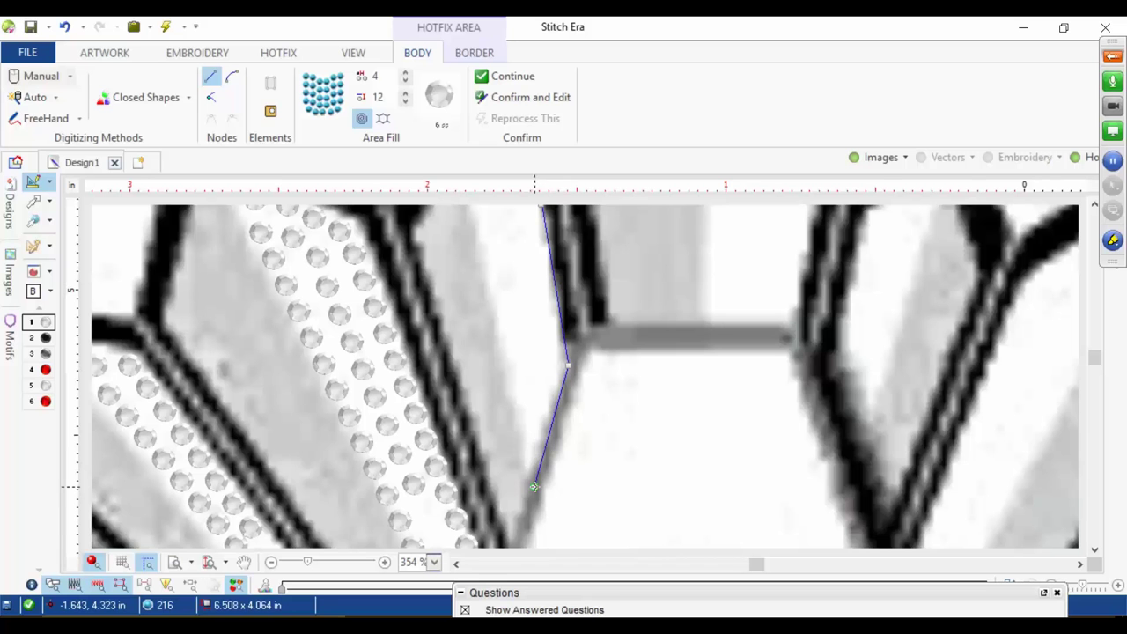
left_click_drag(516, 282, 544, 280)
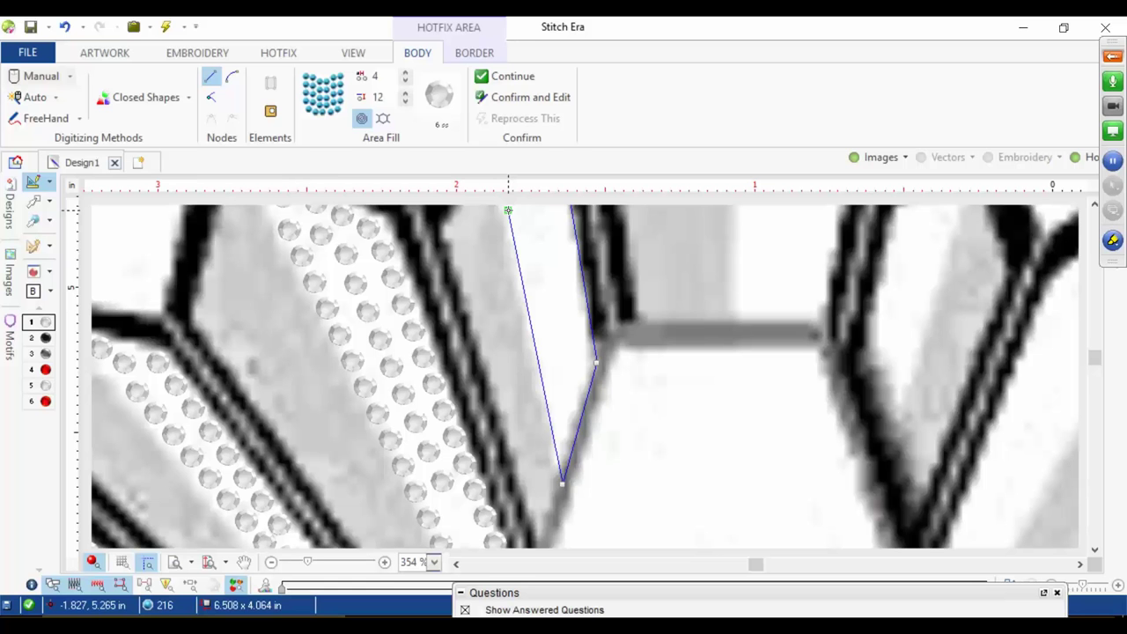
left_click(559, 488)
left_click_drag(535, 322, 544, 527)
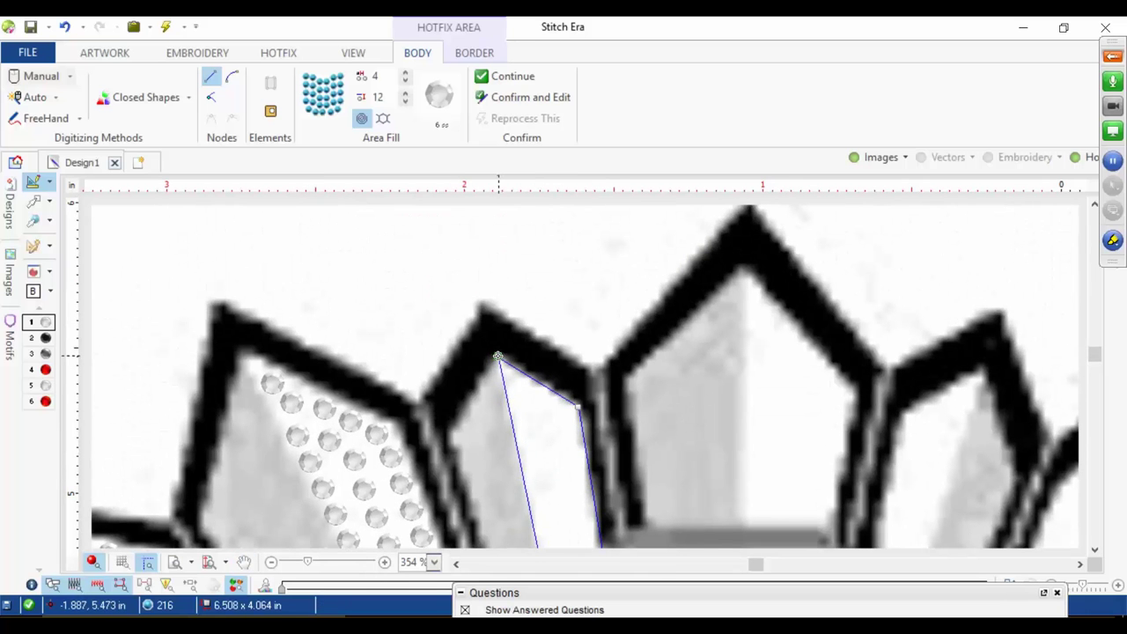
left_click(498, 356)
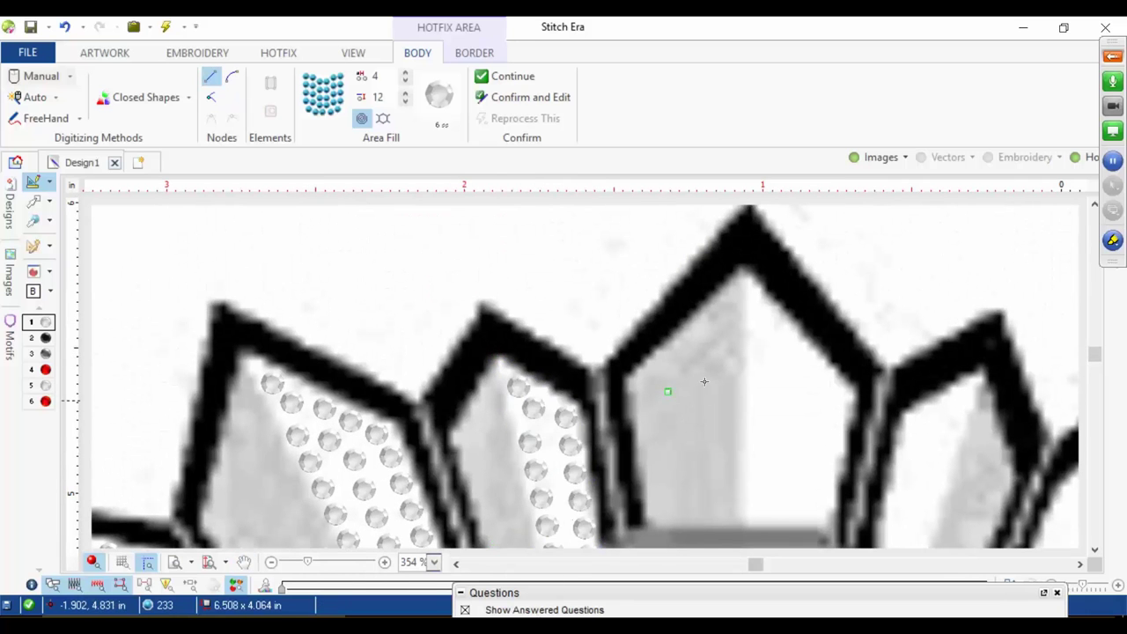
Step: Outline the white right half of the centre ray above the letter A as a closed area of clear stones
left_click(742, 269)
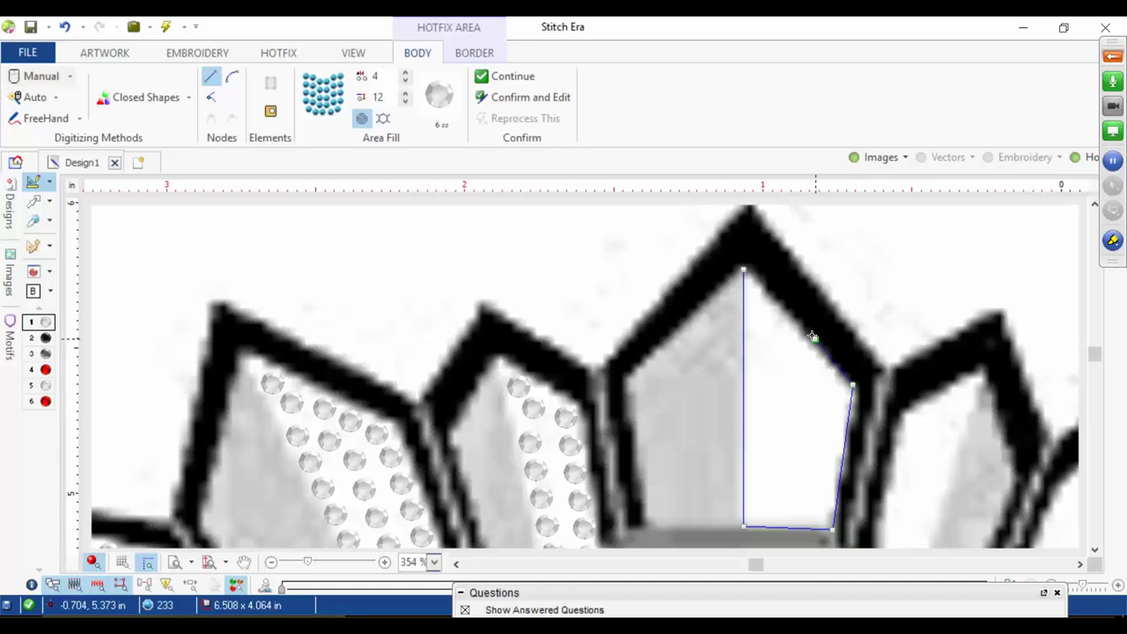
left_click(743, 267)
left_click_drag(721, 311, 290, 181)
right_click(498, 295)
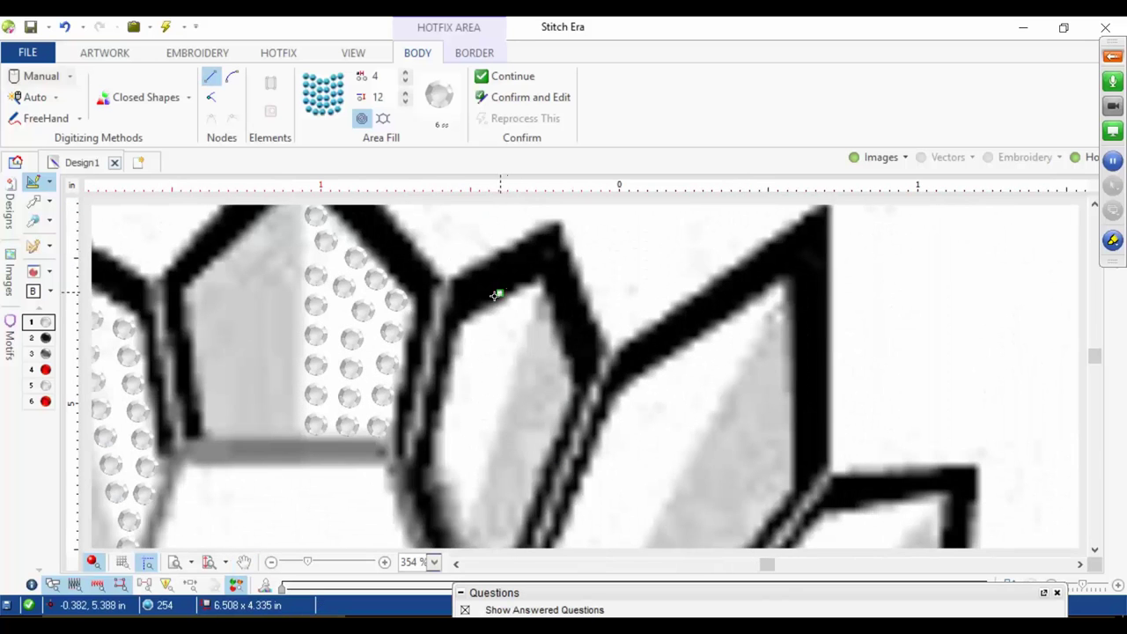
Step: Outline the white left half of the narrow first ray right of the centre ray and fill it with clear stones
left_click(540, 282)
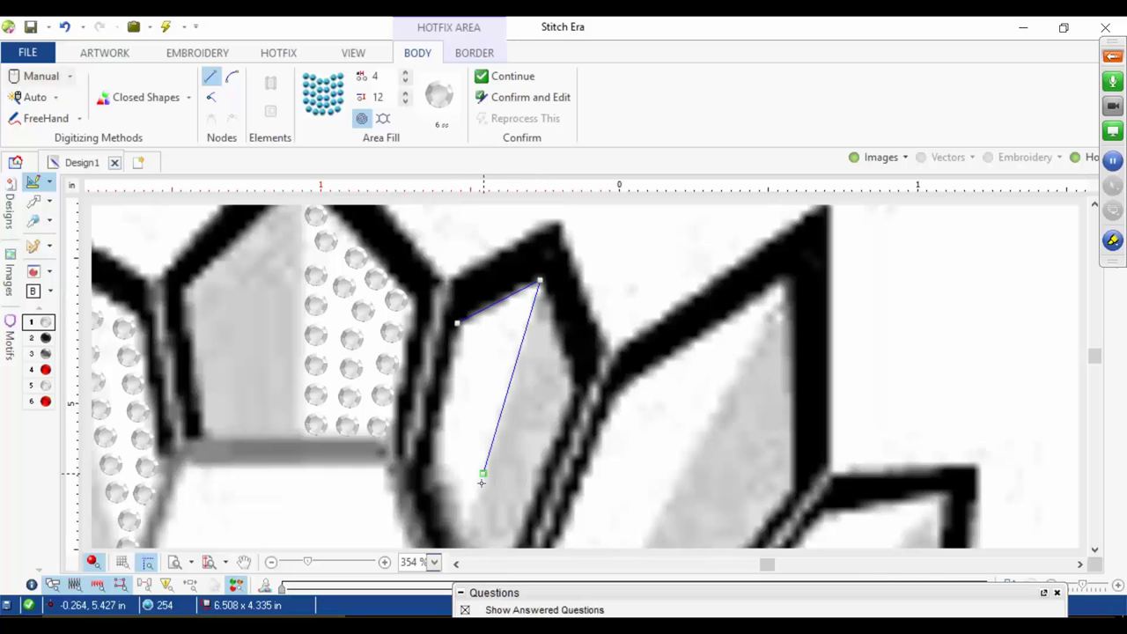
left_click(427, 476)
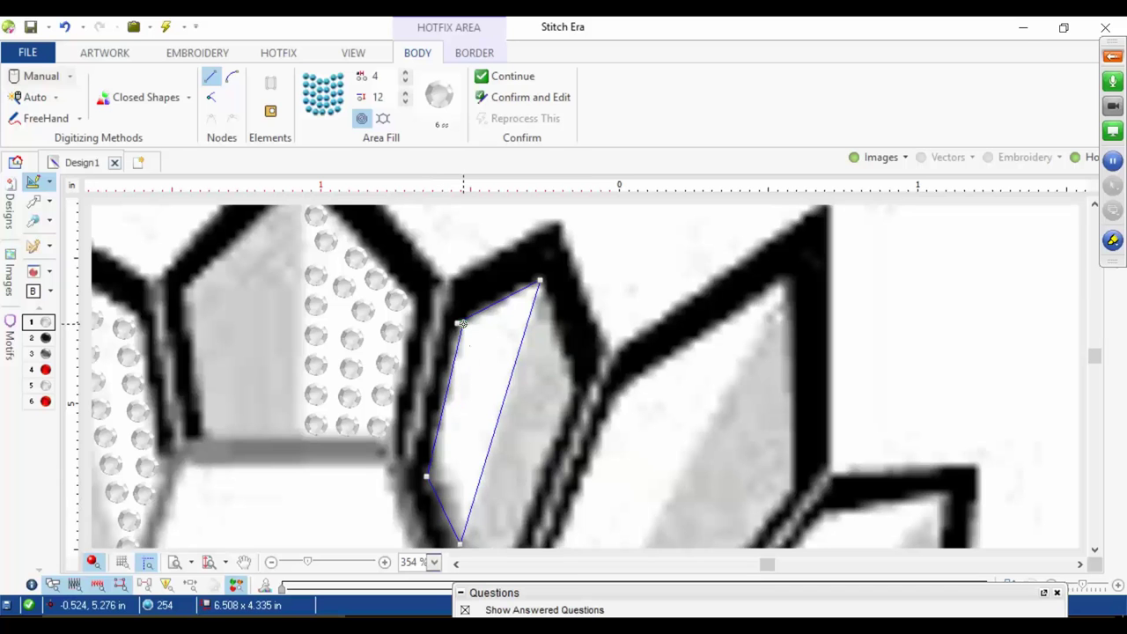
left_click(459, 321)
right_click(460, 321)
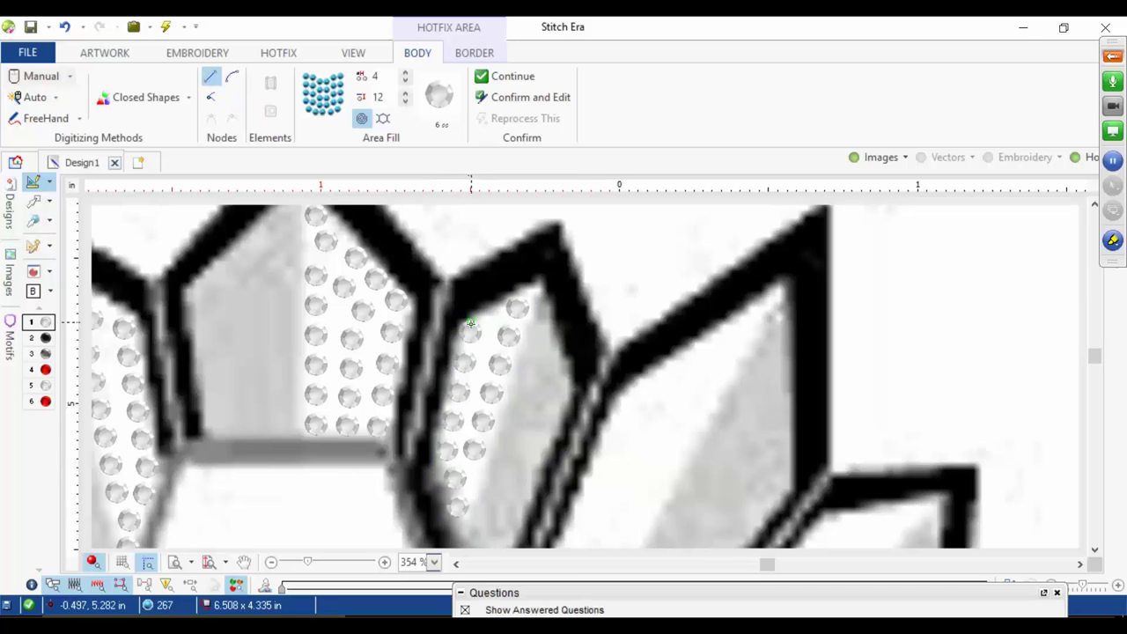
Step: Outline the white left half of the tall second right ray down to its base and close it as a clear-stone area
key("space")
left_click_drag(481, 337, 261, 225)
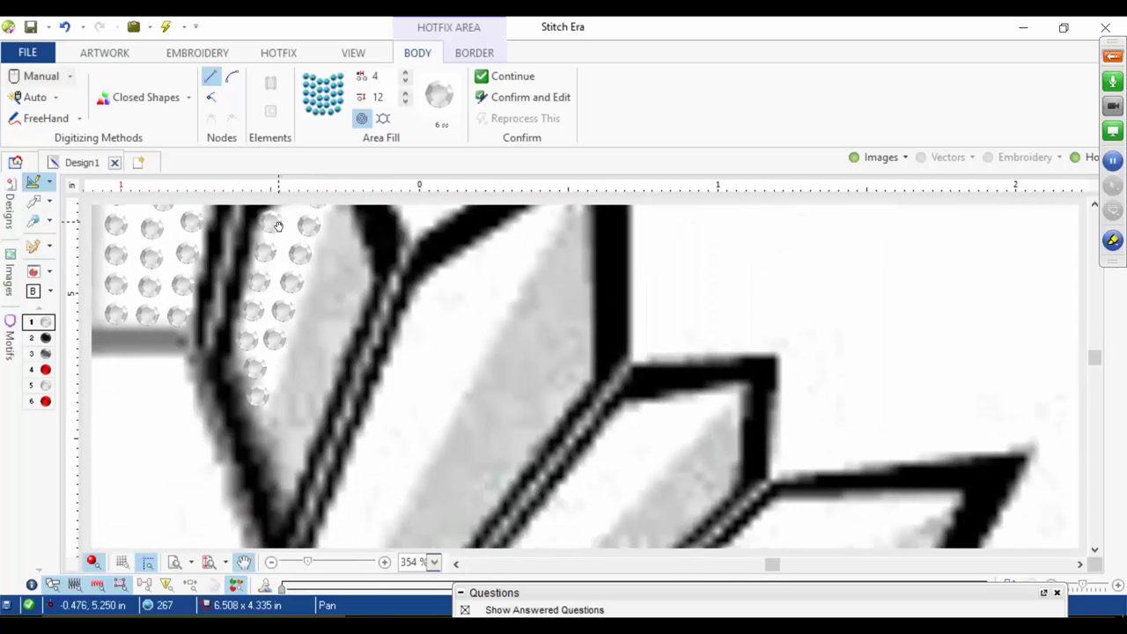
key("space")
left_click(402, 263)
key("space")
left_click_drag(365, 427, 404, 273)
key("space")
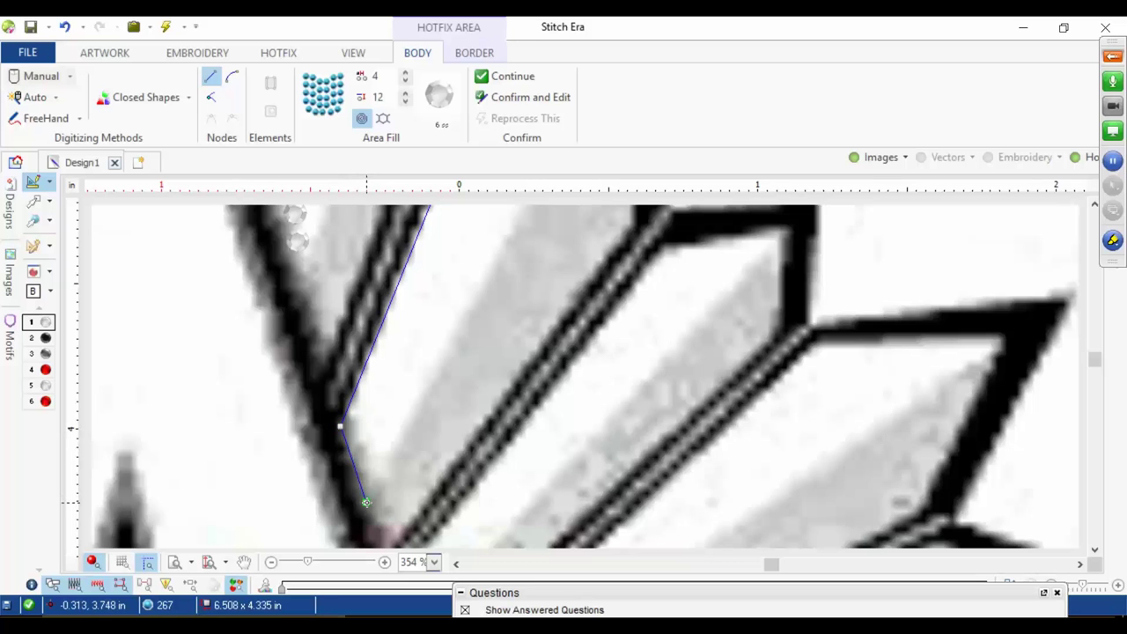
left_click(366, 501)
key("space")
left_click_drag(507, 249, 413, 528)
key("space")
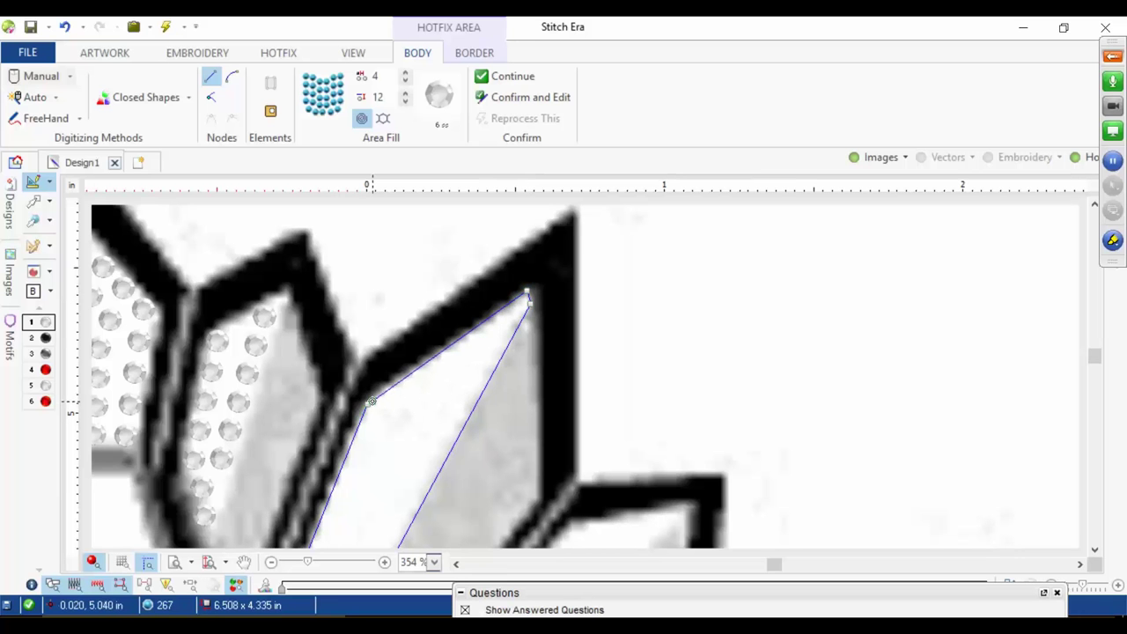
left_click(370, 401)
Step: Outline the white half of the third right ray from its tip to the red arc and back as a closed clear-stone area
scroll(370, 401, "down", 3)
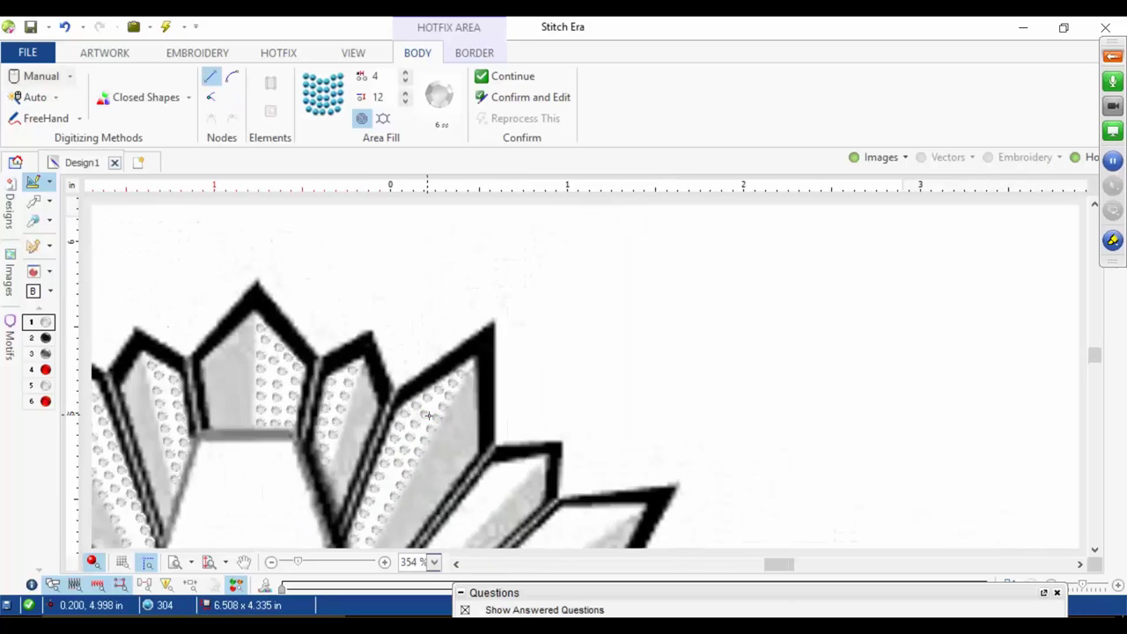
scroll(445, 449, "up", 5)
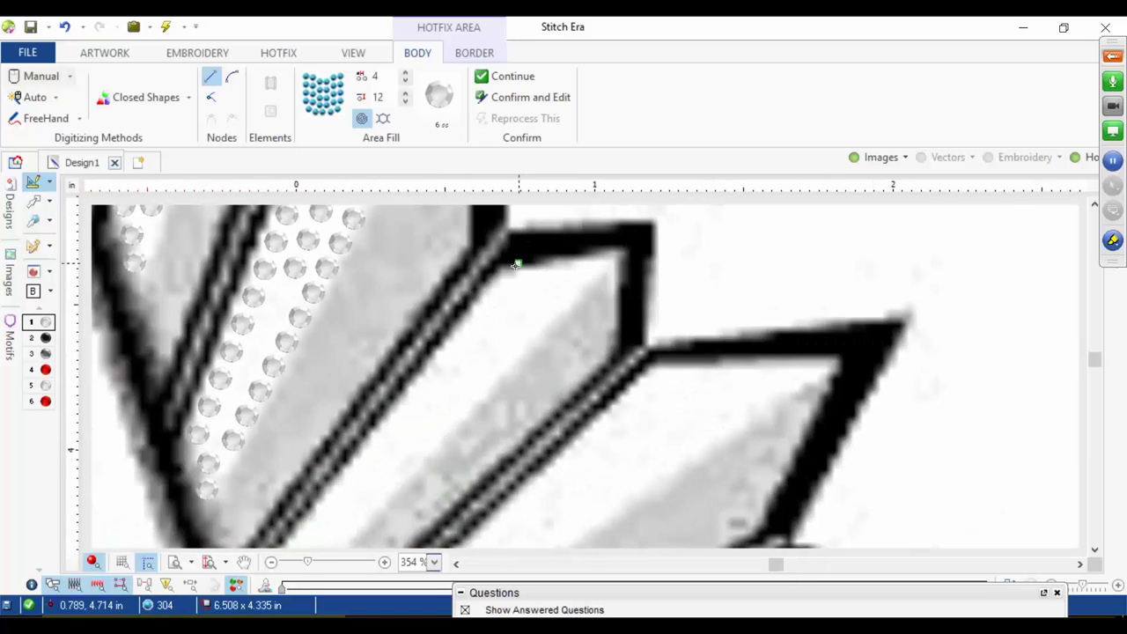
left_click(615, 248)
left_click_drag(482, 384, 649, 194)
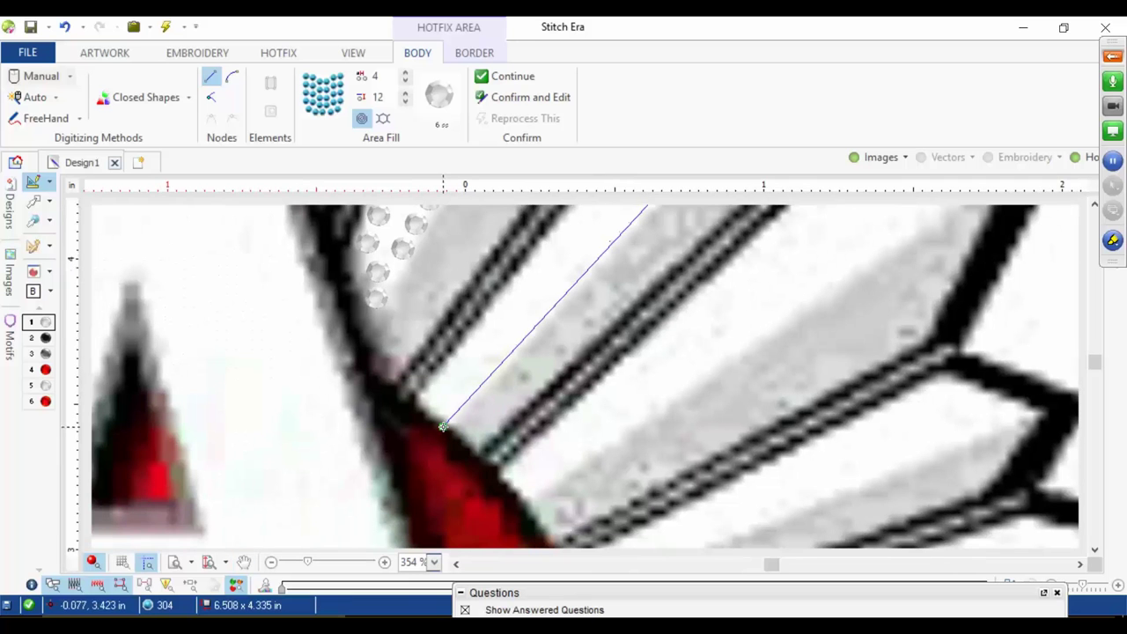
left_click(449, 426)
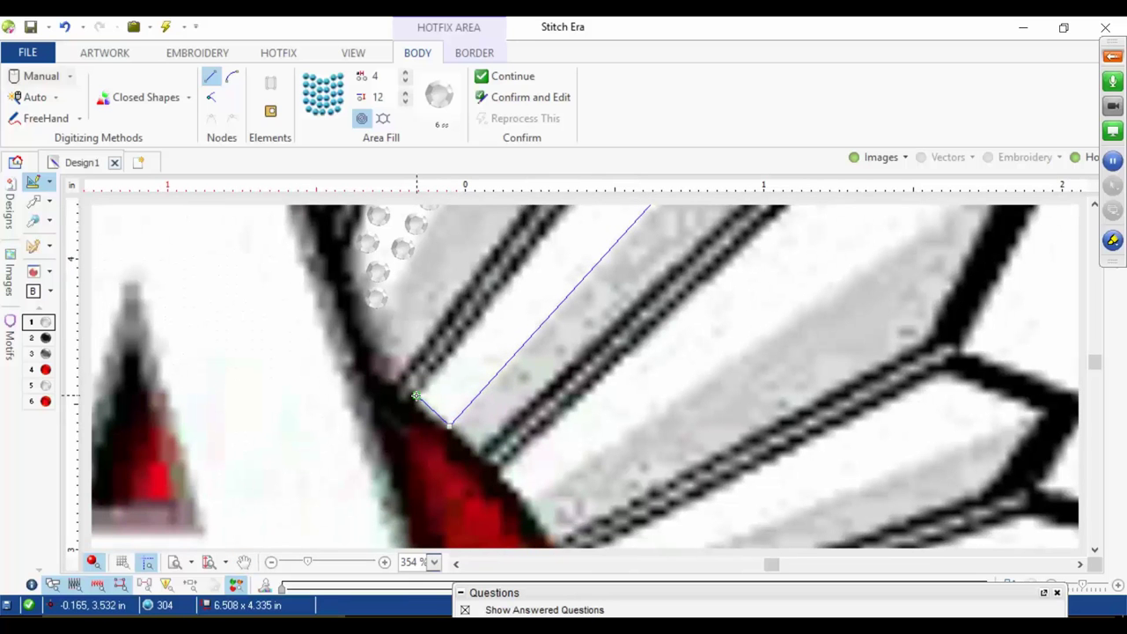
left_click(417, 396)
left_click_drag(555, 263, 346, 548)
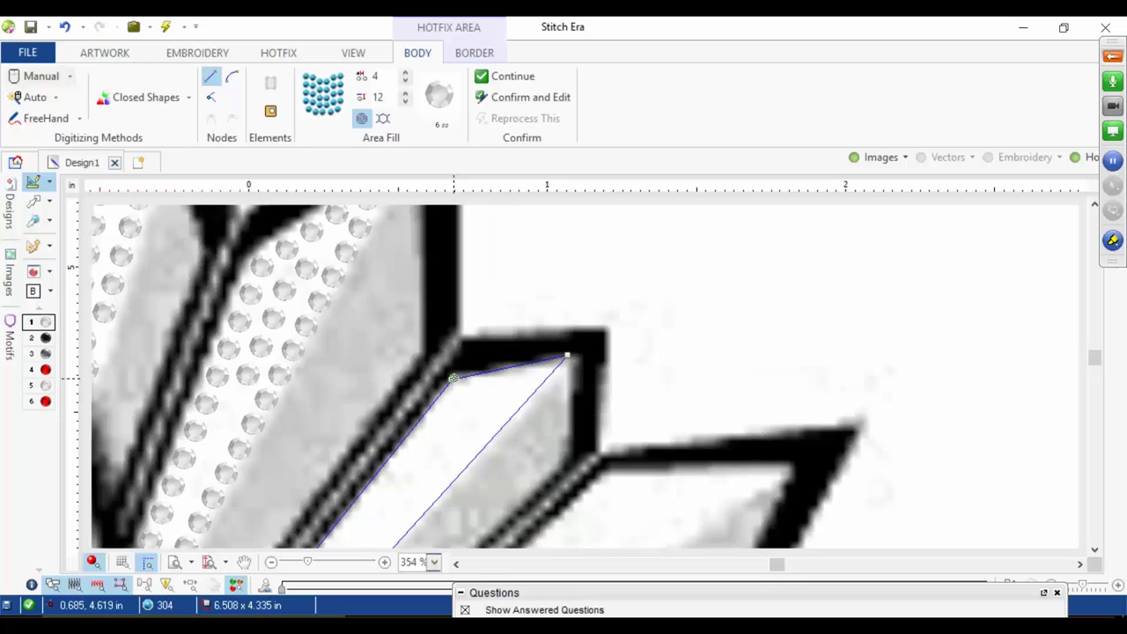
left_click(453, 379)
right_click(510, 422)
Step: Outline the white upper half of the fourth right ray down to the red arc and close it as a clear-stone area
mouse_move(512, 424)
left_mouse_down()
mouse_move(431, 193)
mouse_move(481, 202)
mouse_move(485, 190)
left_mouse_up()
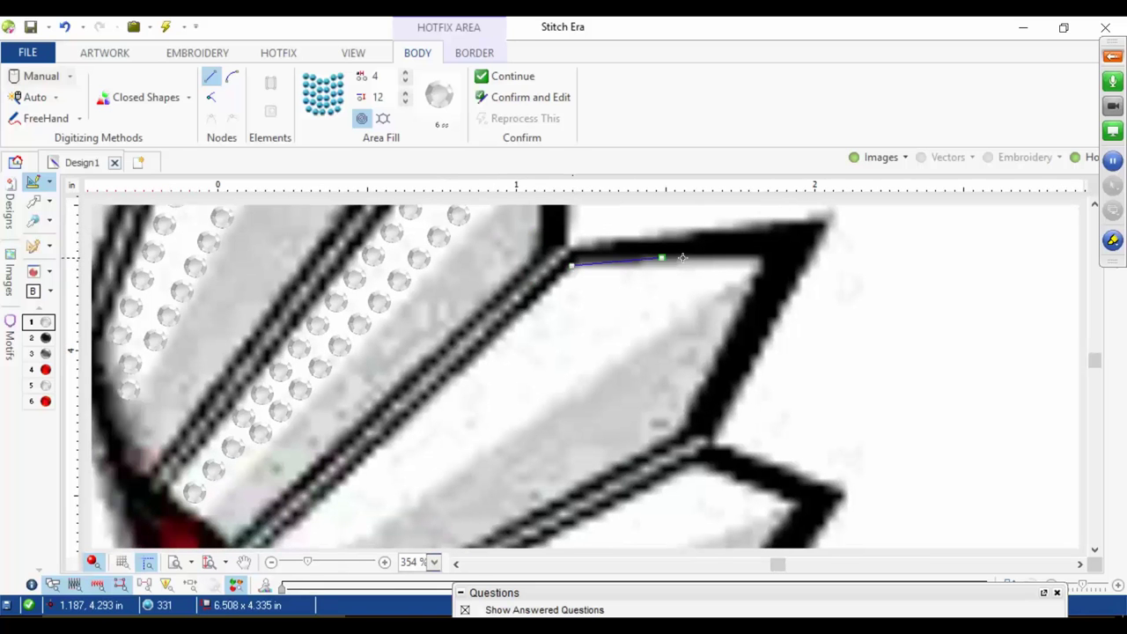
mouse_move(466, 475)
left_mouse_down()
mouse_move(608, 337)
mouse_move(681, 240)
left_mouse_up()
left_click(498, 360)
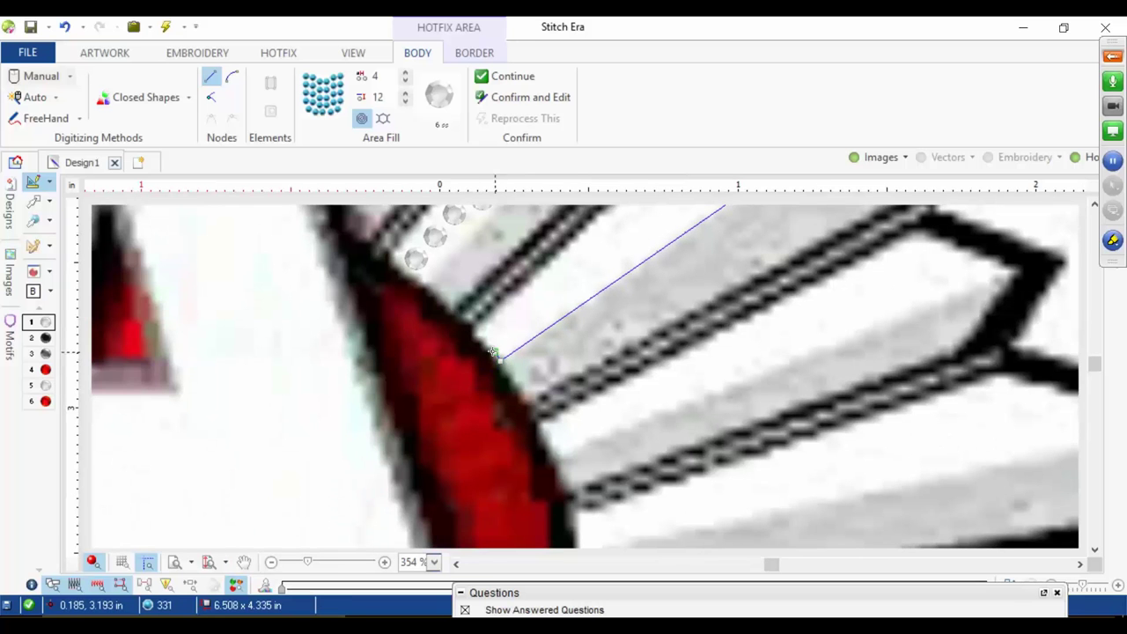
left_click_drag(574, 257, 227, 563)
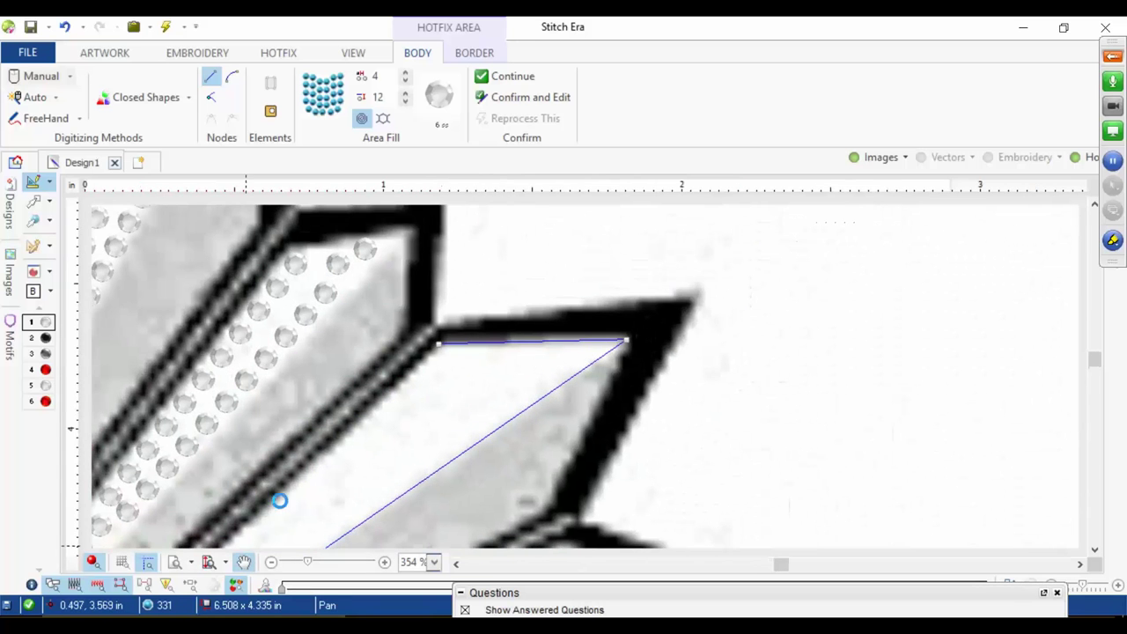
right_click(439, 343)
Step: Outline the white upper half of the fifth right ray along the grey boundary and red arc and fill it with clear stones
left_click_drag(443, 359, 441, 164)
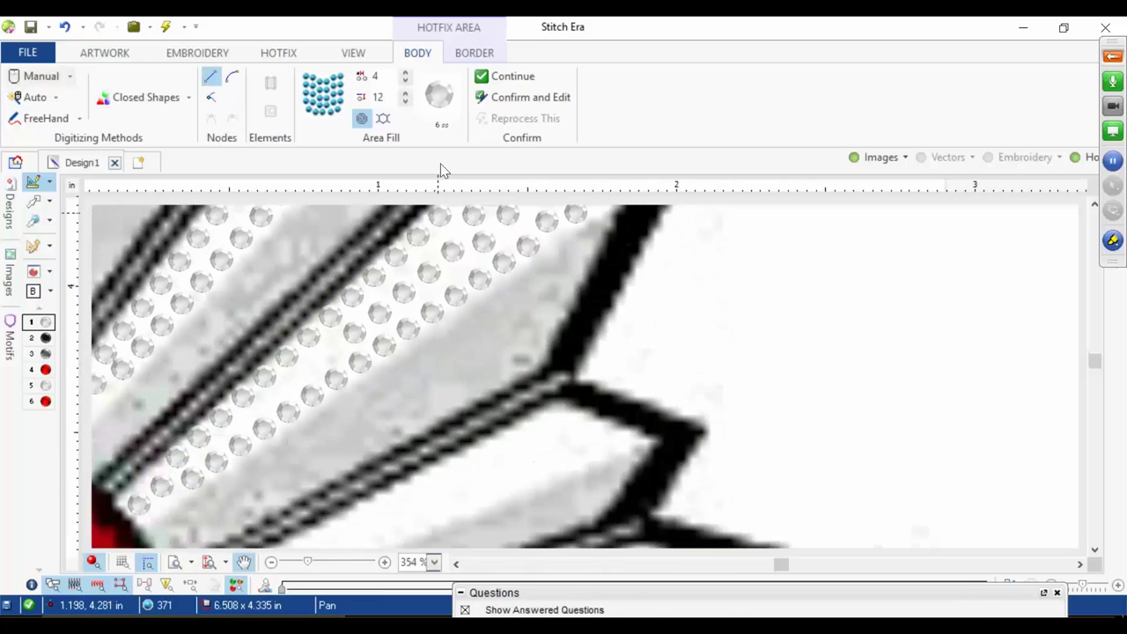
left_click_drag(434, 441, 486, 324)
right_click(609, 289)
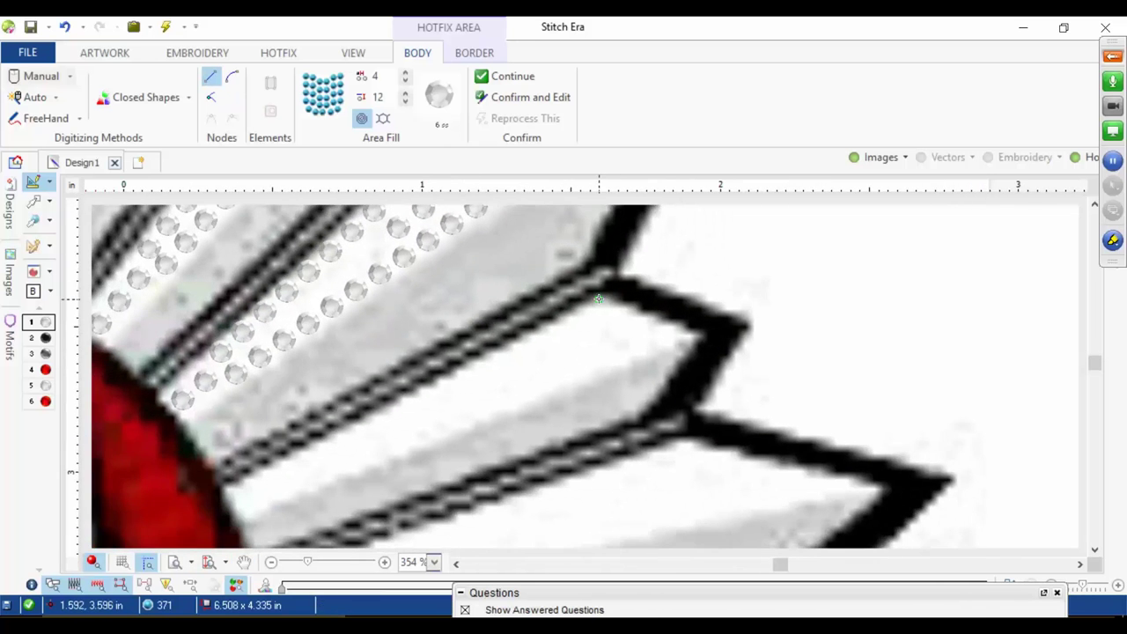
left_click(602, 297)
left_click(693, 336)
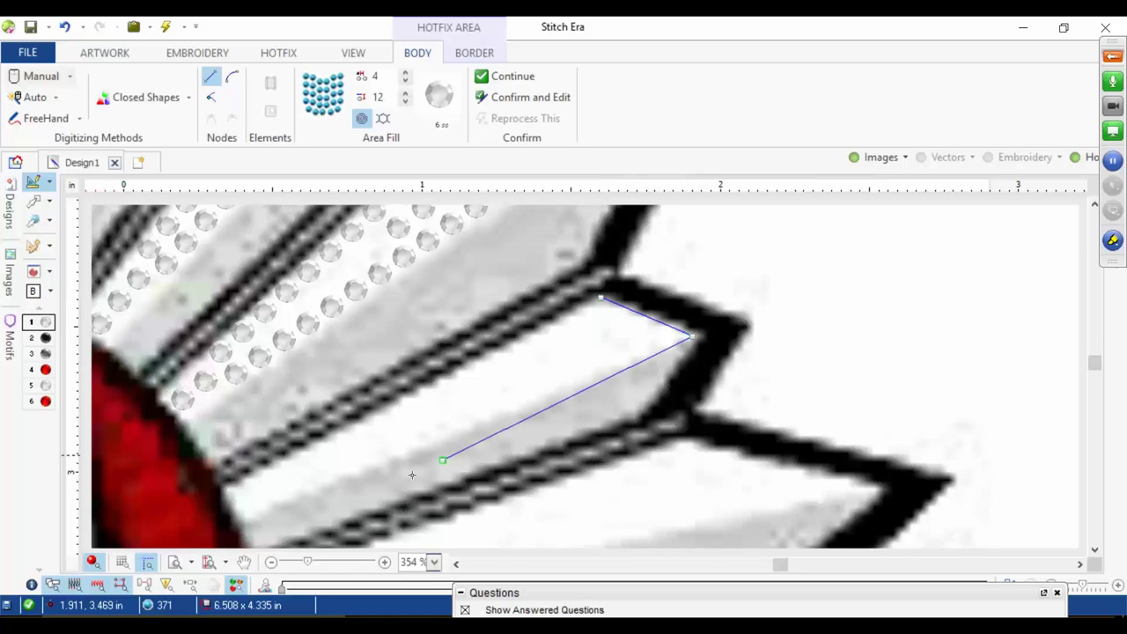
left_click(240, 524)
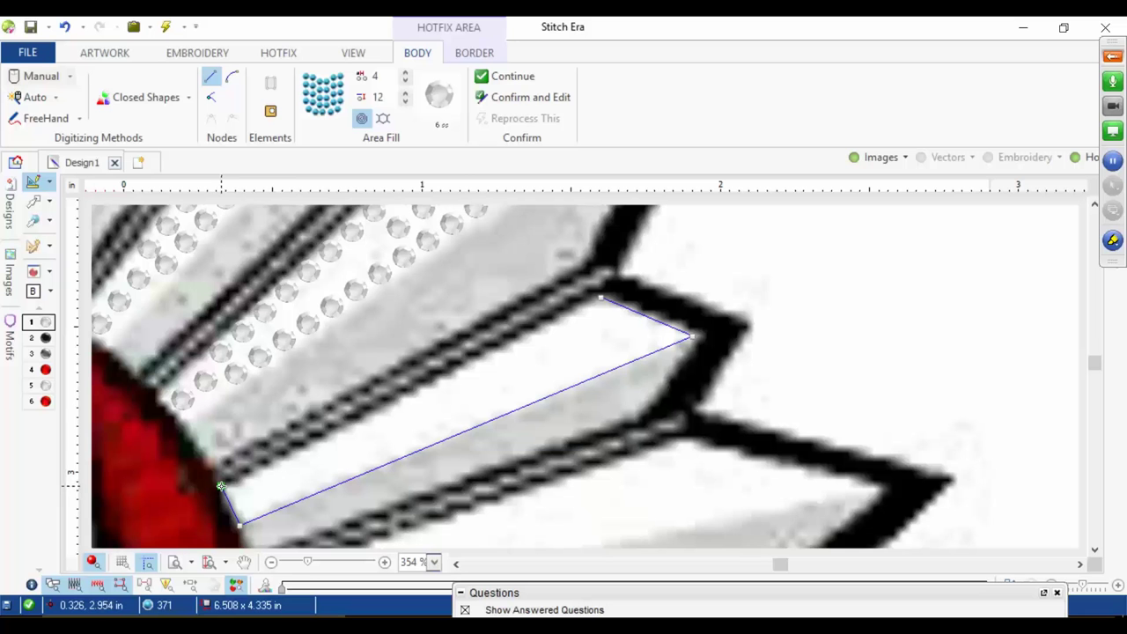
left_click(596, 297)
right_click(611, 289)
Step: Outline the white upper half of the lowest right ray, starting at the red arc, and close it as a clear-stone area
scroll(615, 307, "down", 3)
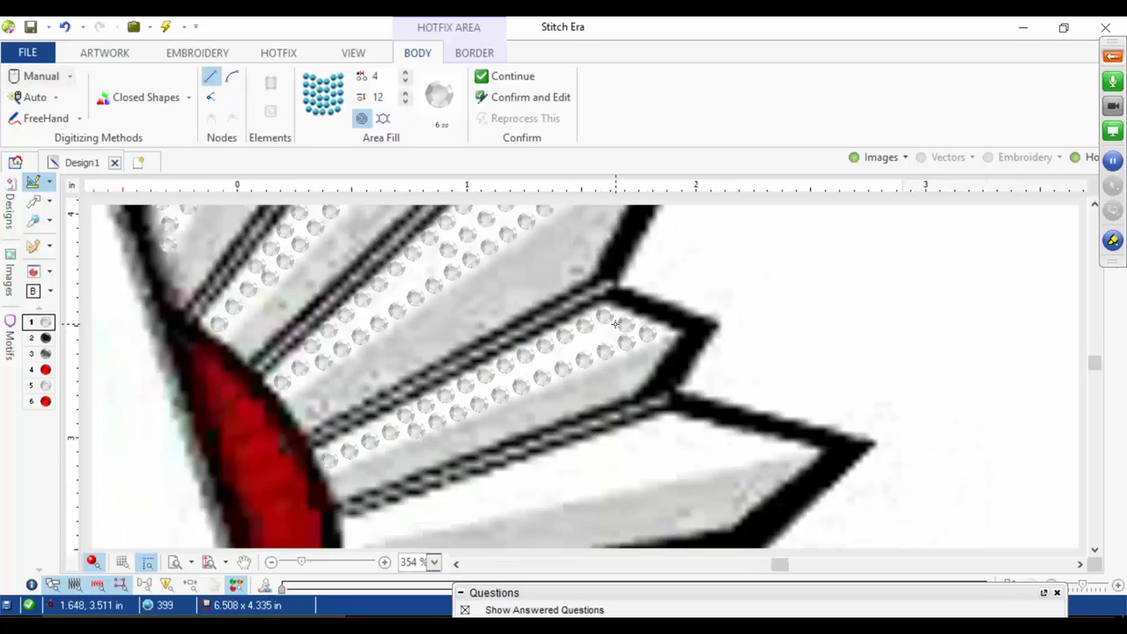
middle_click(589, 388)
left_click_drag(571, 447, 574, 369)
scroll(501, 365, "up", 5)
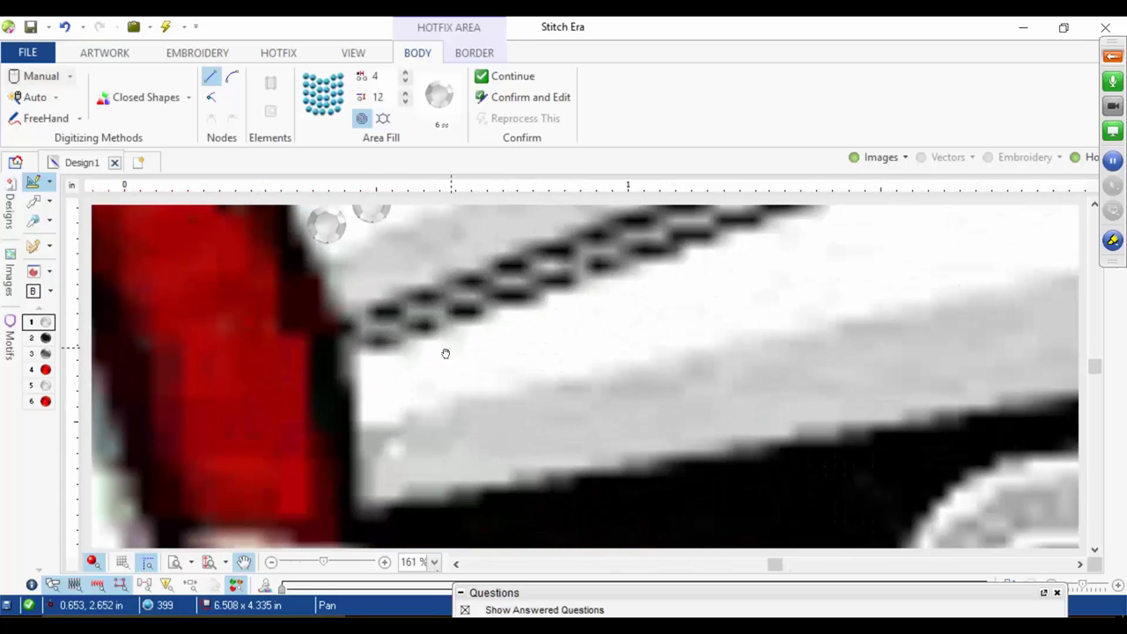
middle_click(359, 371)
left_click(358, 347)
middle_click(740, 206)
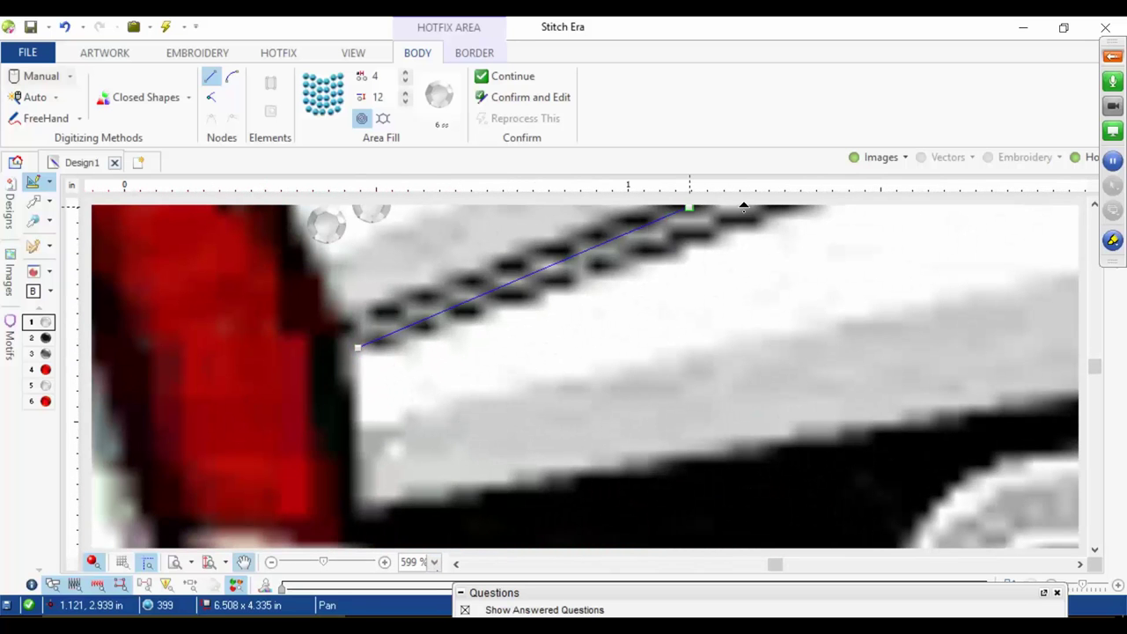
left_click_drag(741, 234, 57, 514)
left_click_drag(116, 492, 263, 344)
scroll(263, 344, "down", 1)
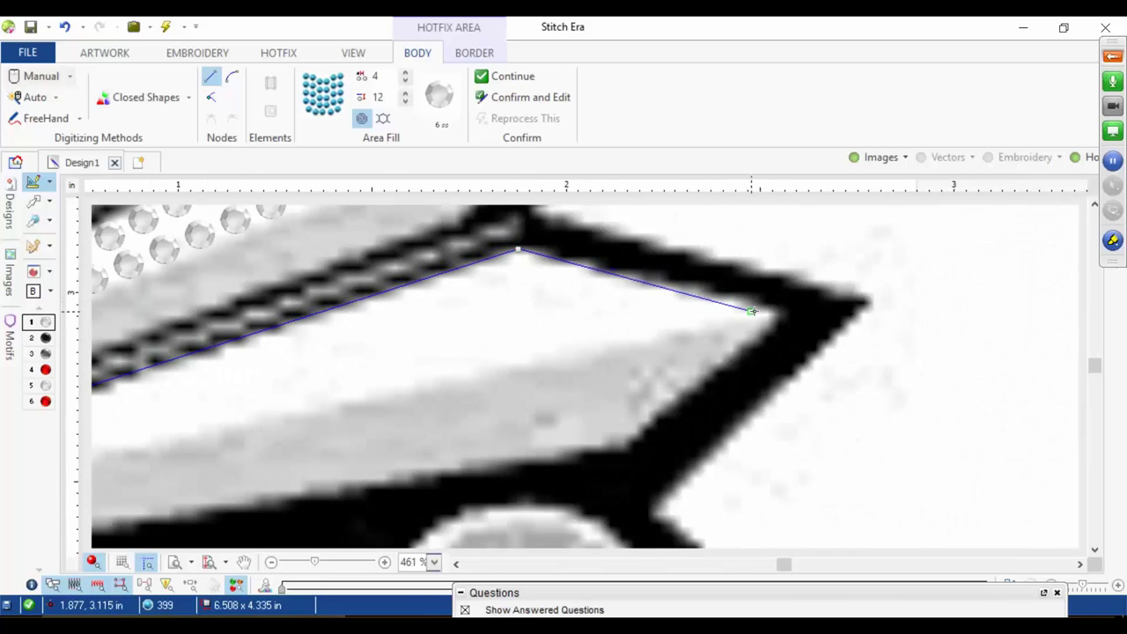
left_click(767, 313)
left_click_drag(394, 435, 911, 256)
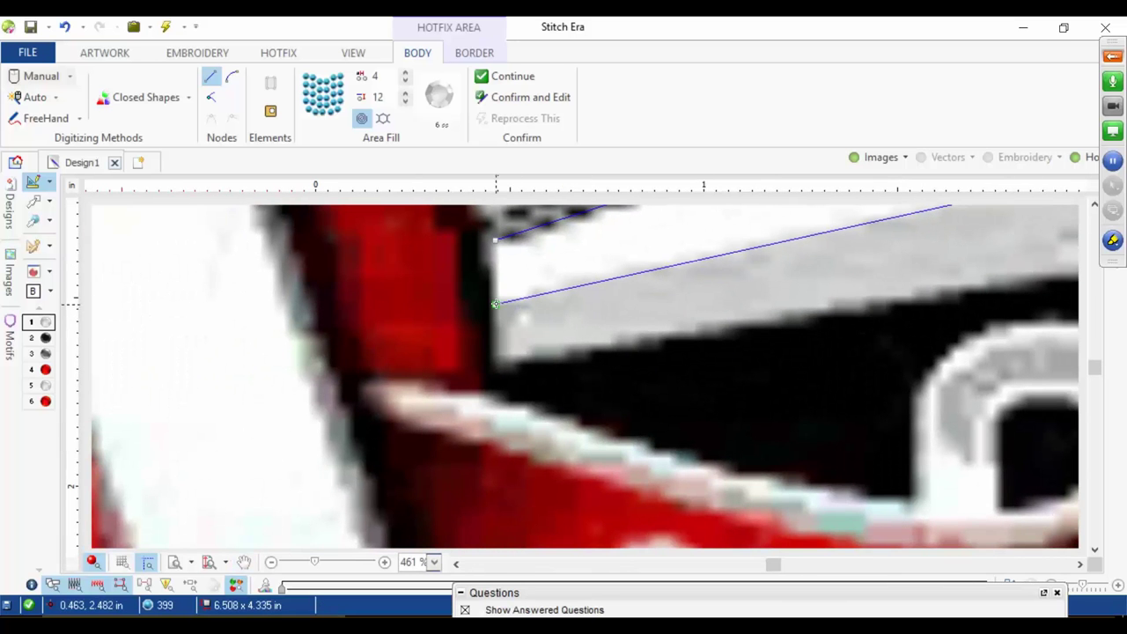
left_click(496, 238)
Step: Hide the background image to examine the placed stones across the whole design
scroll(470, 301, "down", 5)
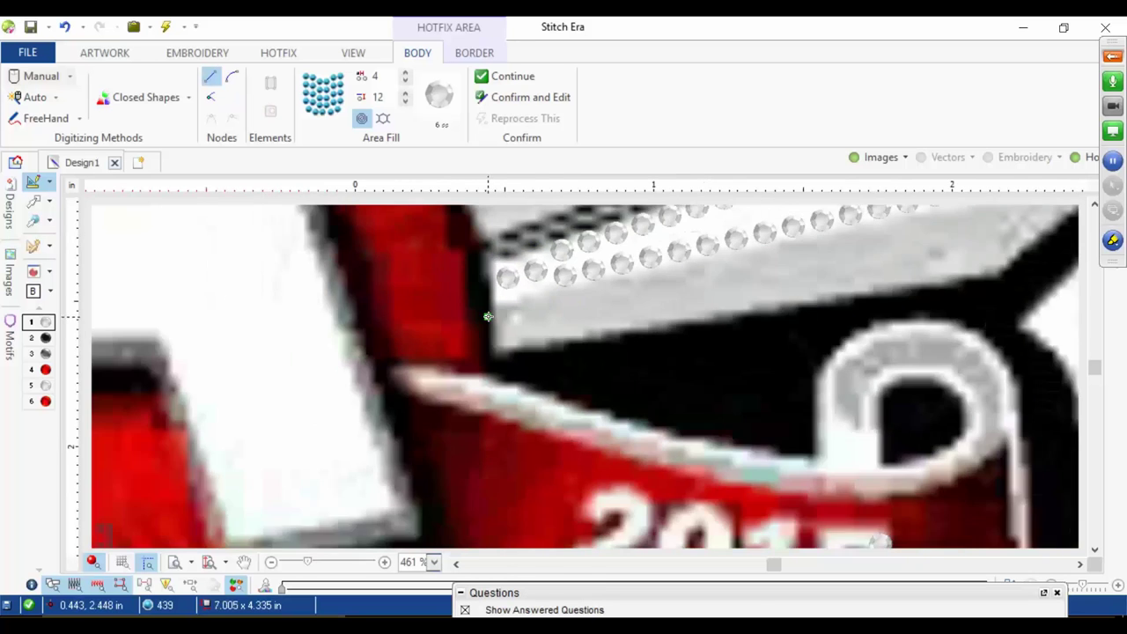
scroll(470, 301, "down", 1)
scroll(506, 252, "down", 1)
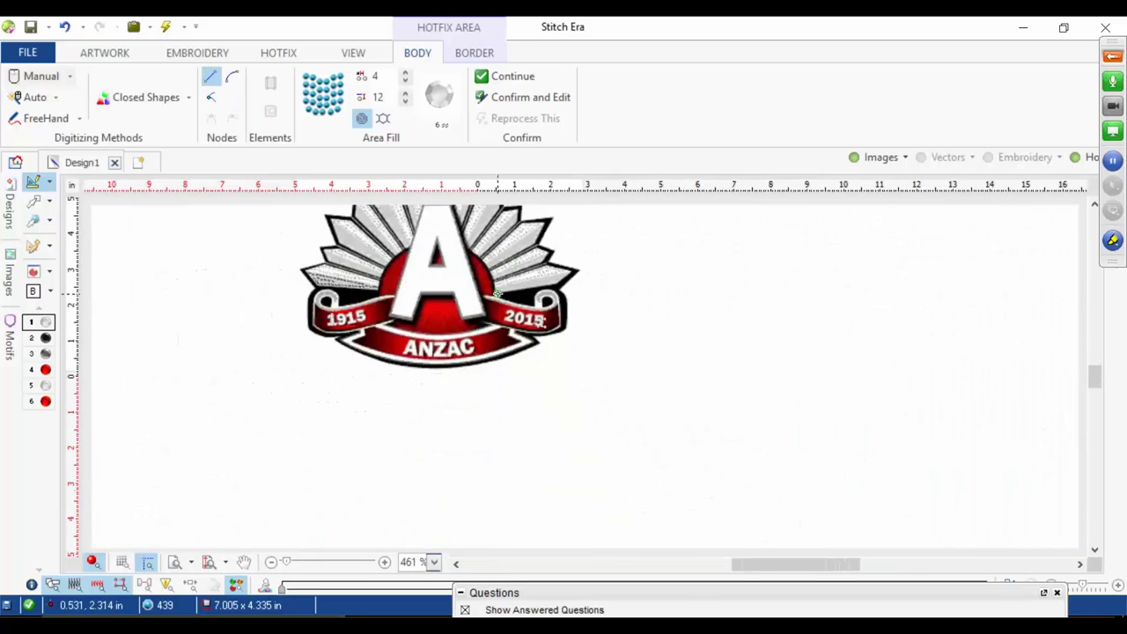
left_click(854, 157)
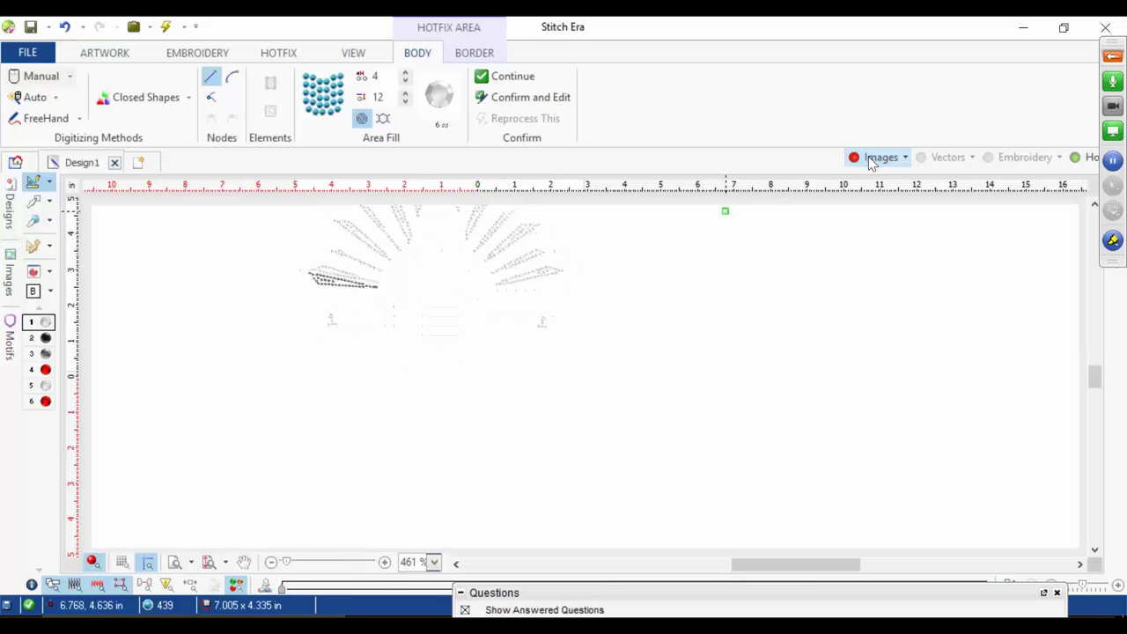
Step: Examine the stones placed on the rays and show the background image again
key("space")
scroll(585, 392, "up", 5)
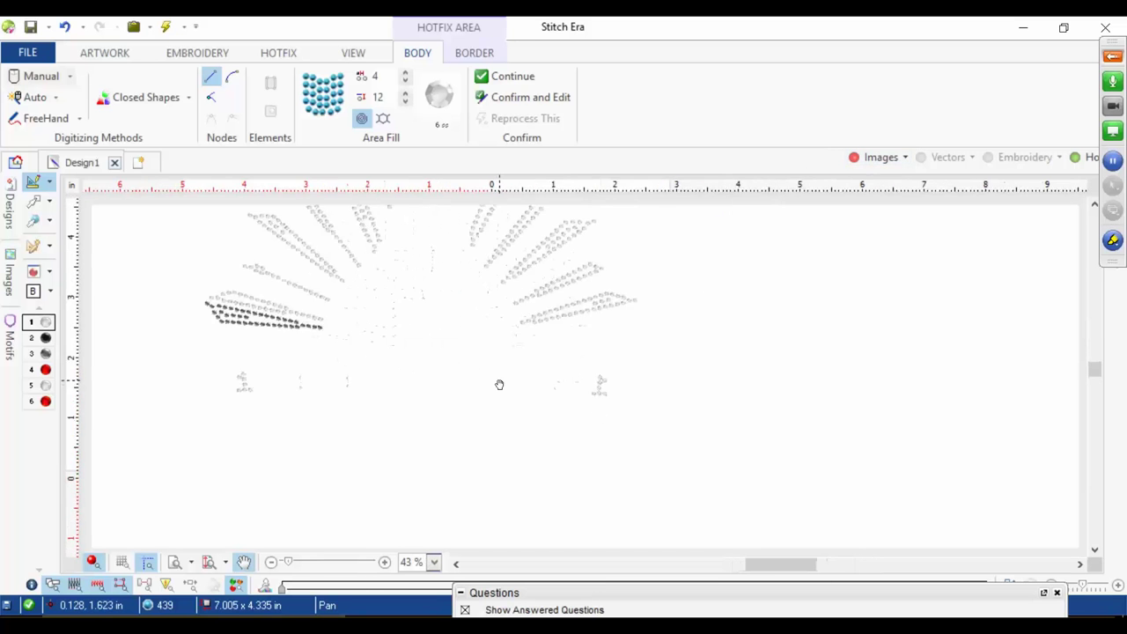
key("space")
scroll(562, 353, "down", 2)
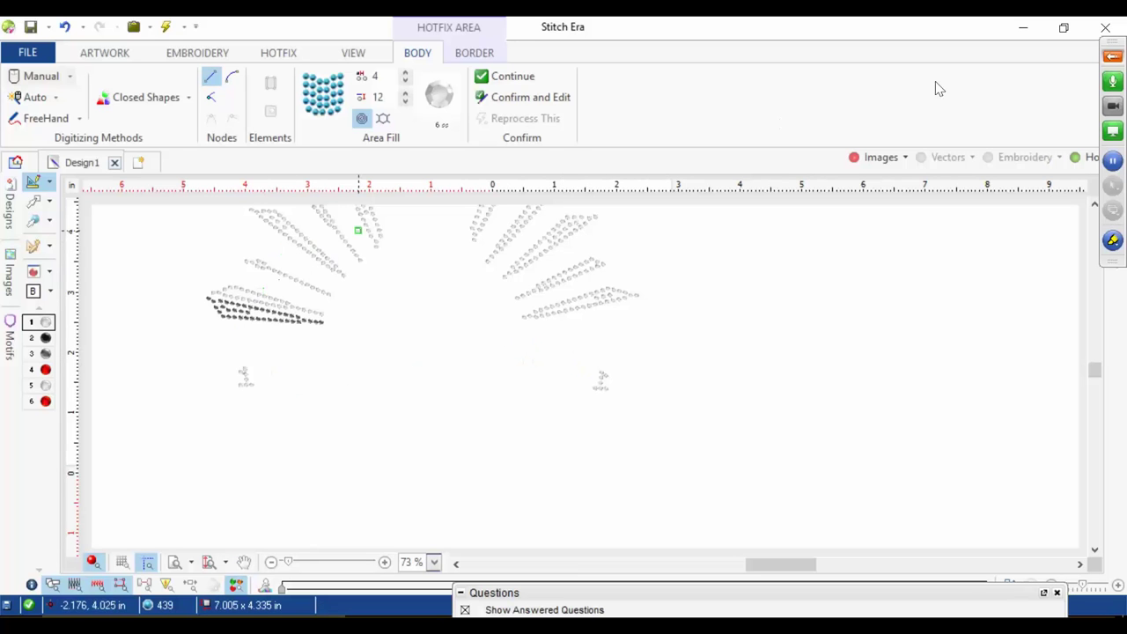
left_click(860, 159)
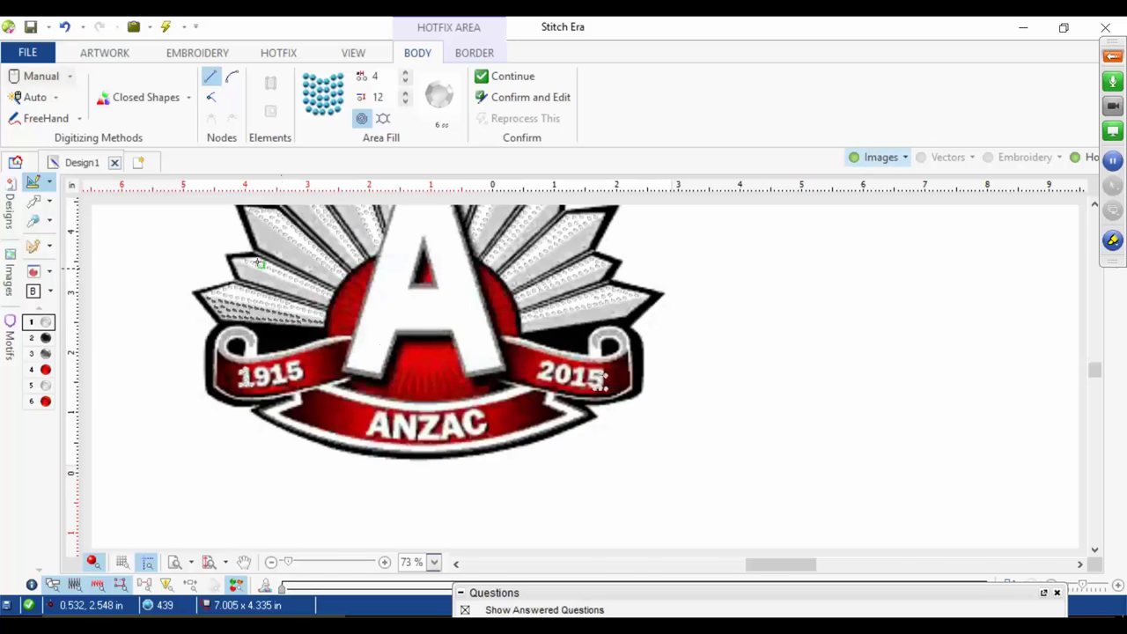
Step: Outline the grey lower half of the second-lowest left ray and fill it with the grey stones of colour 3
scroll(258, 263, "up", 5)
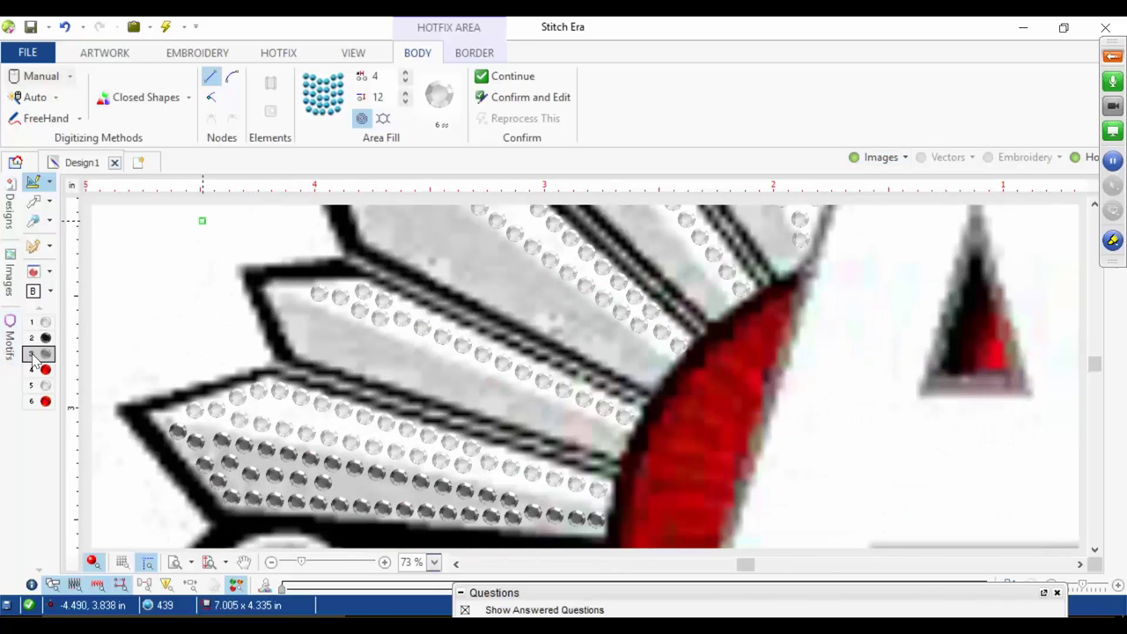
left_click(37, 355)
left_click(291, 350)
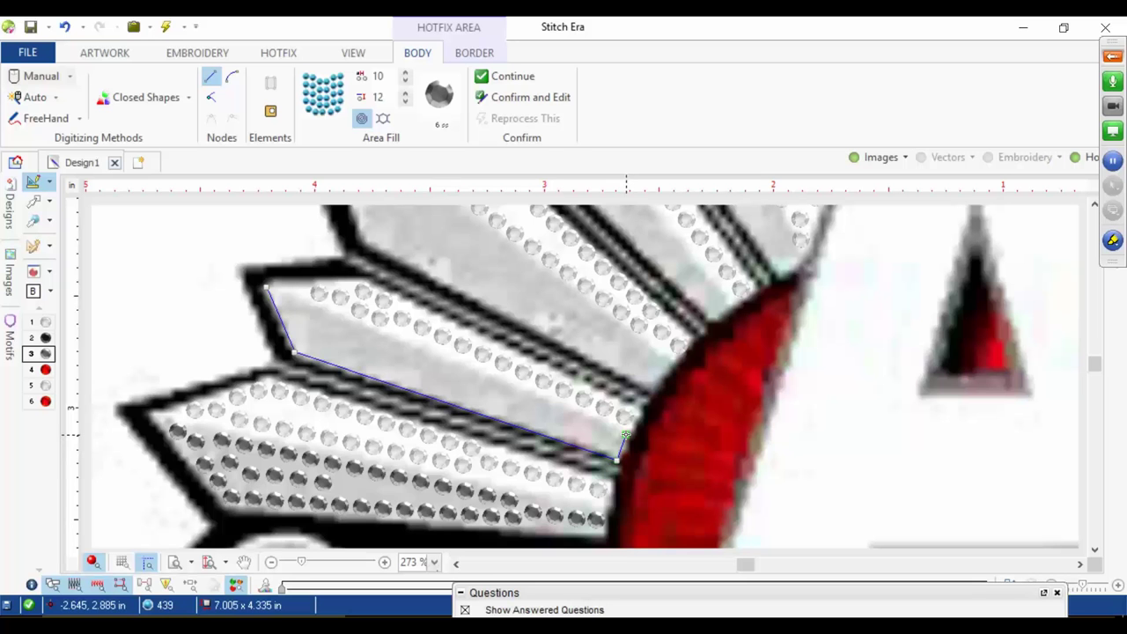
left_click(625, 435)
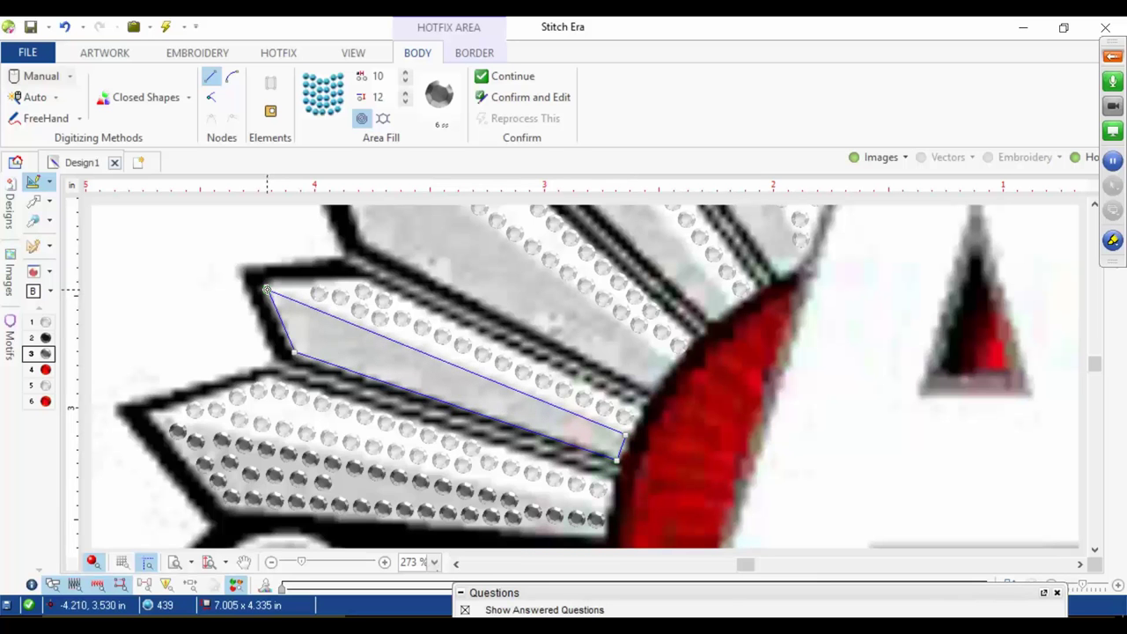
left_click(266, 289)
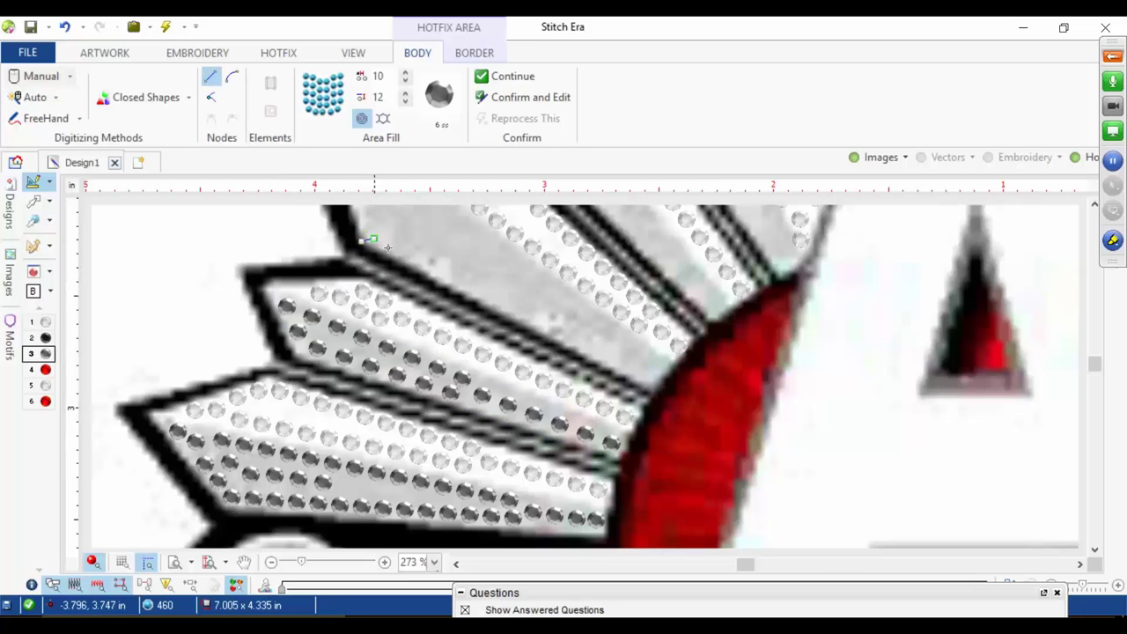
Step: Outline the grey lower half of the third-lowest left ray down to the red arc and close it as a grey-stone area
left_click(361, 242)
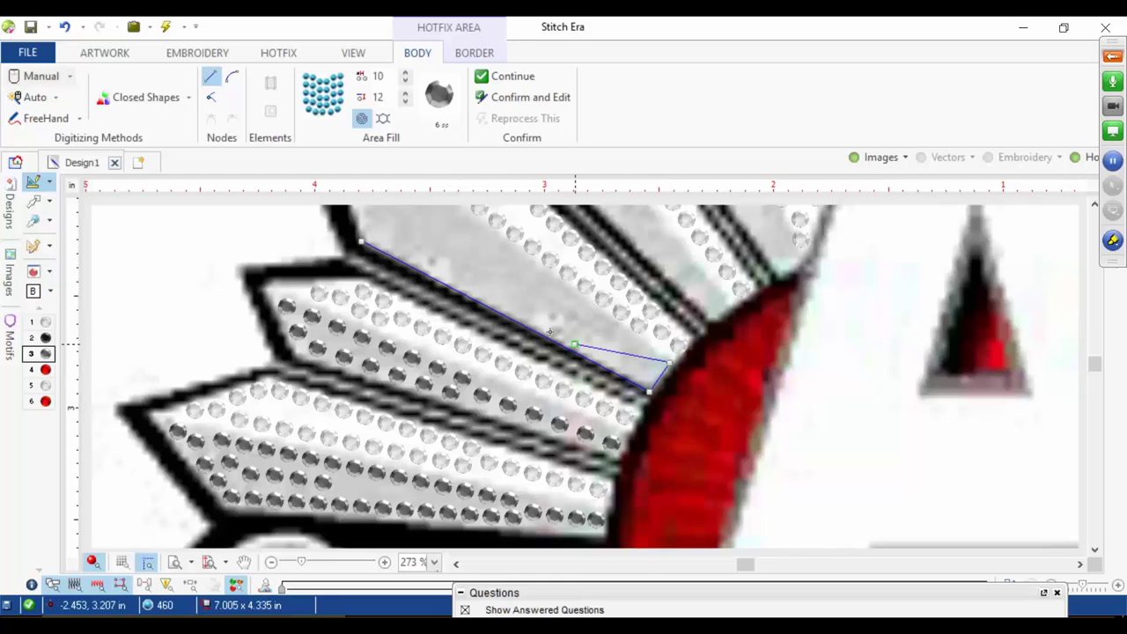
left_click_drag(523, 316, 606, 463)
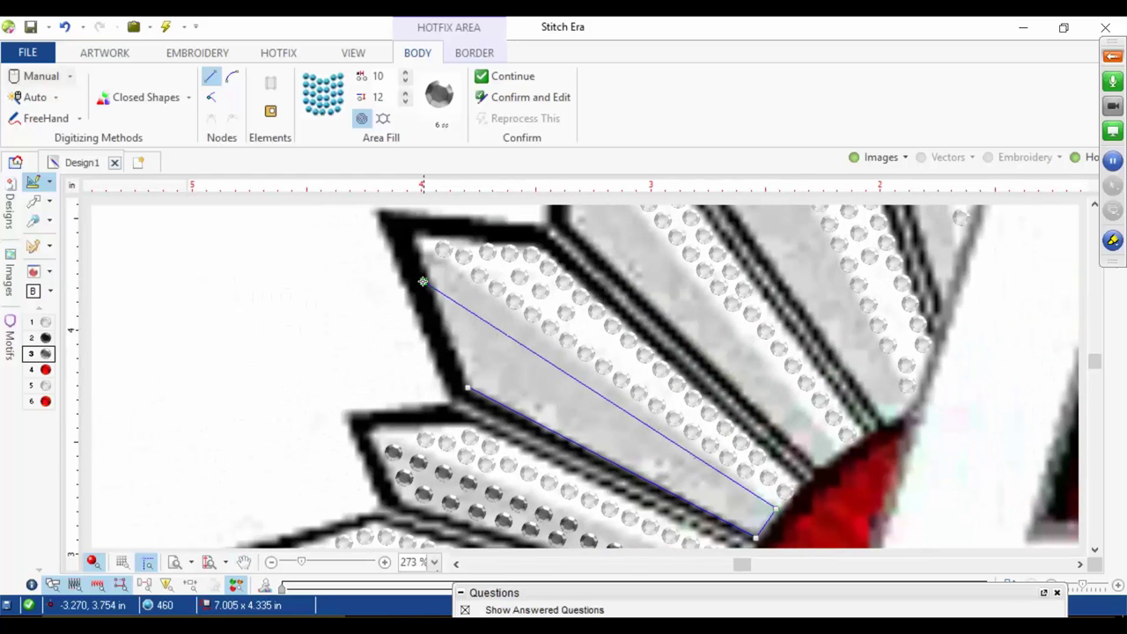
left_click(414, 244)
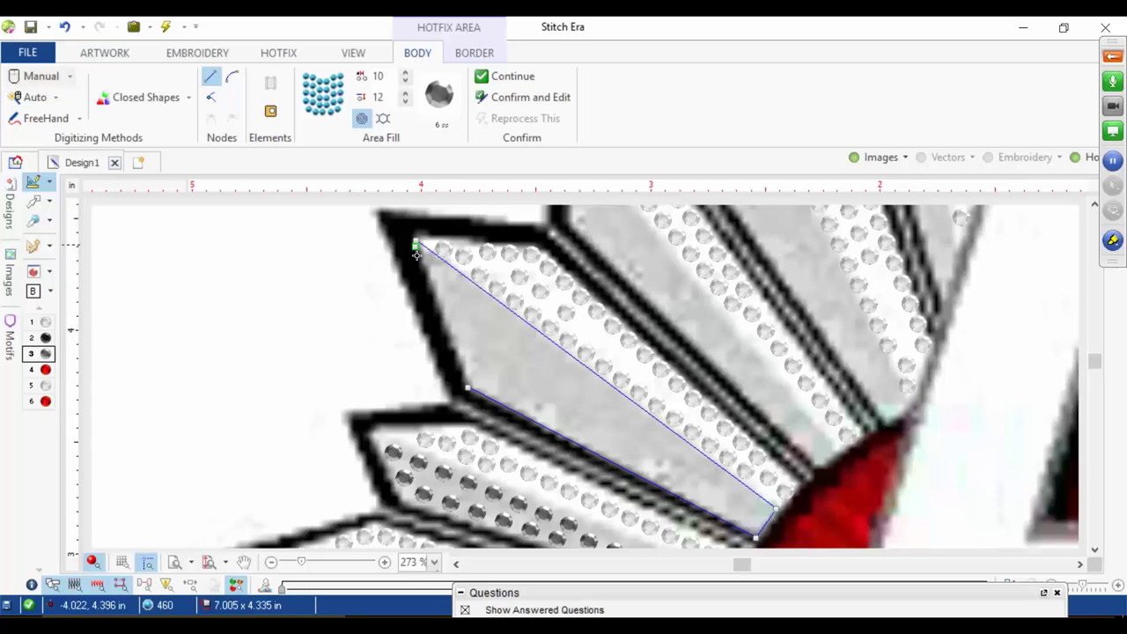
left_click(464, 386)
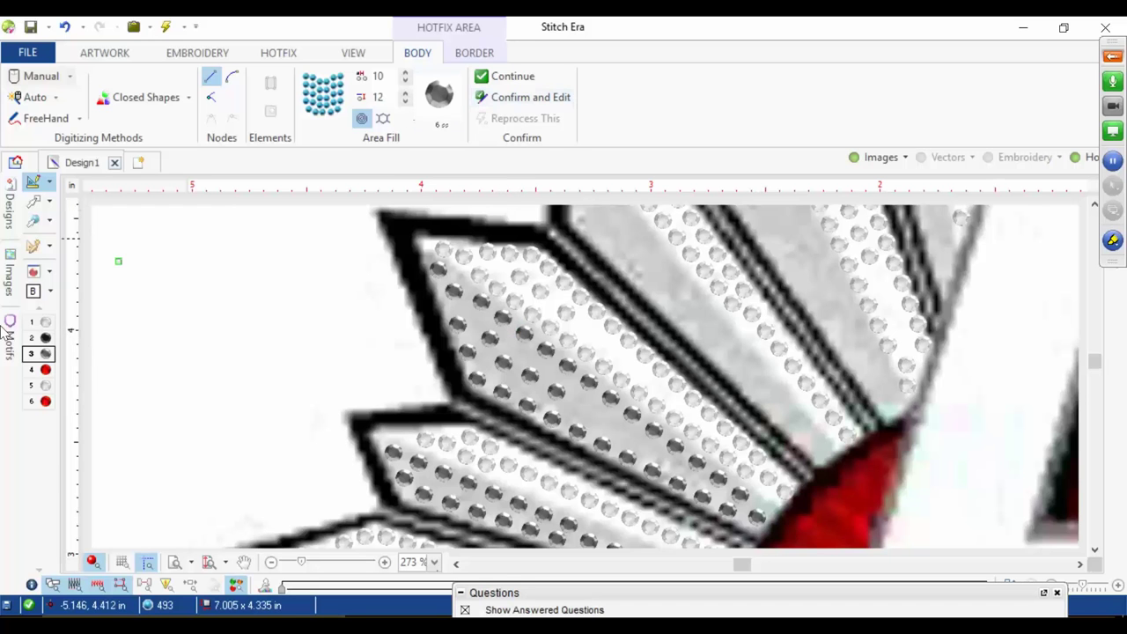
Step: Set the bead spacing of the grey-stone areas on the third-lowest and second-lowest left rays to 4
left_click(33, 201)
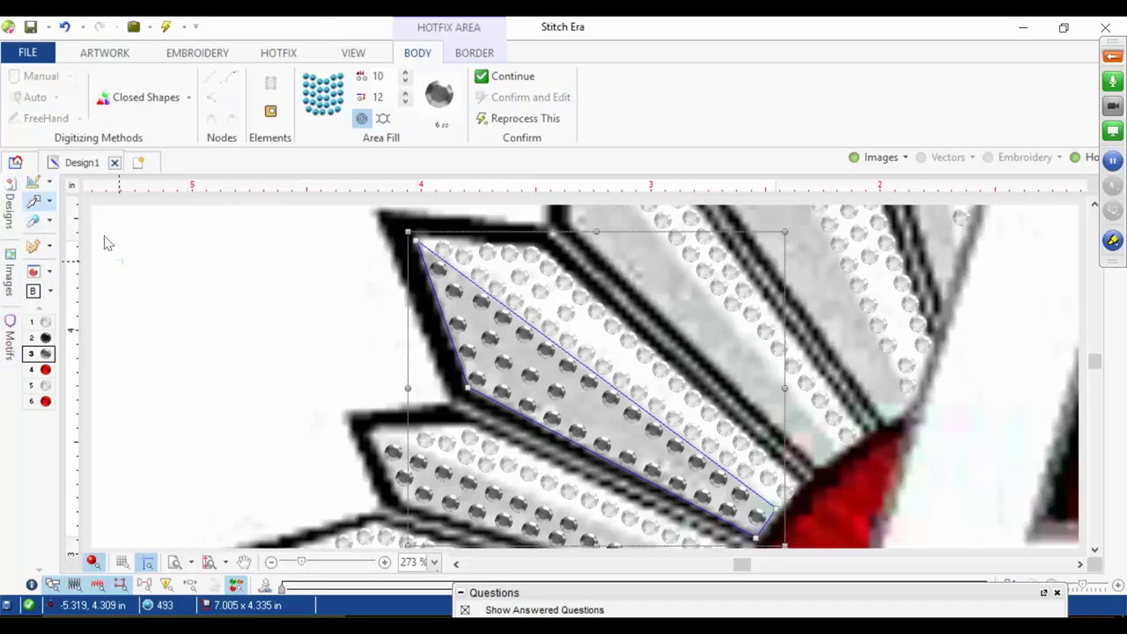
left_click(405, 82)
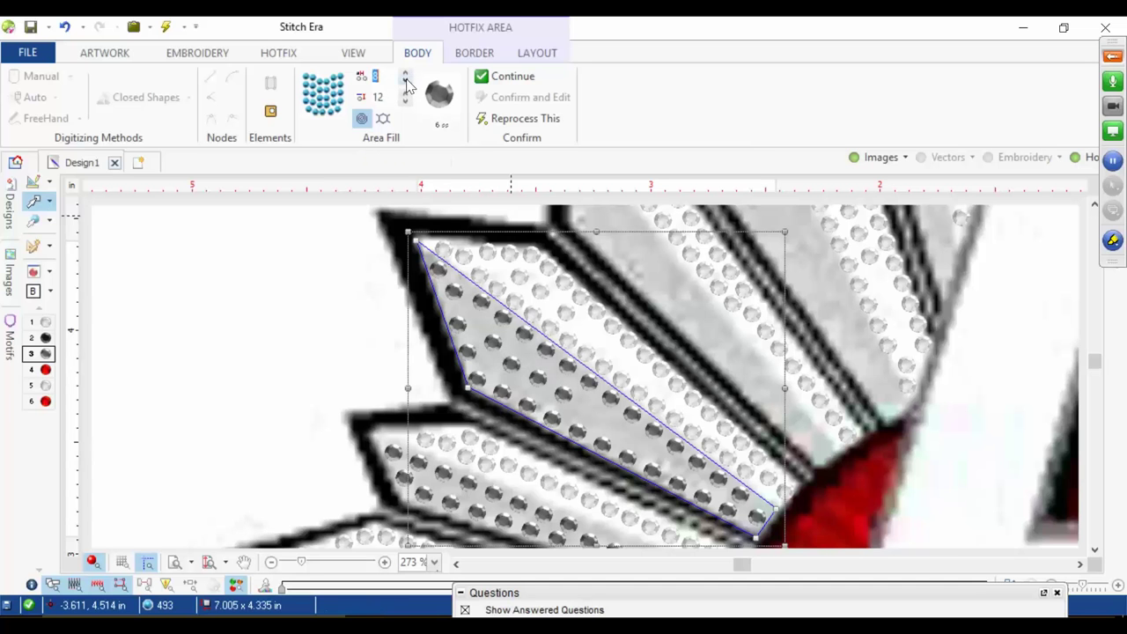
left_click(406, 82)
left_click(405, 82)
left_click(406, 82)
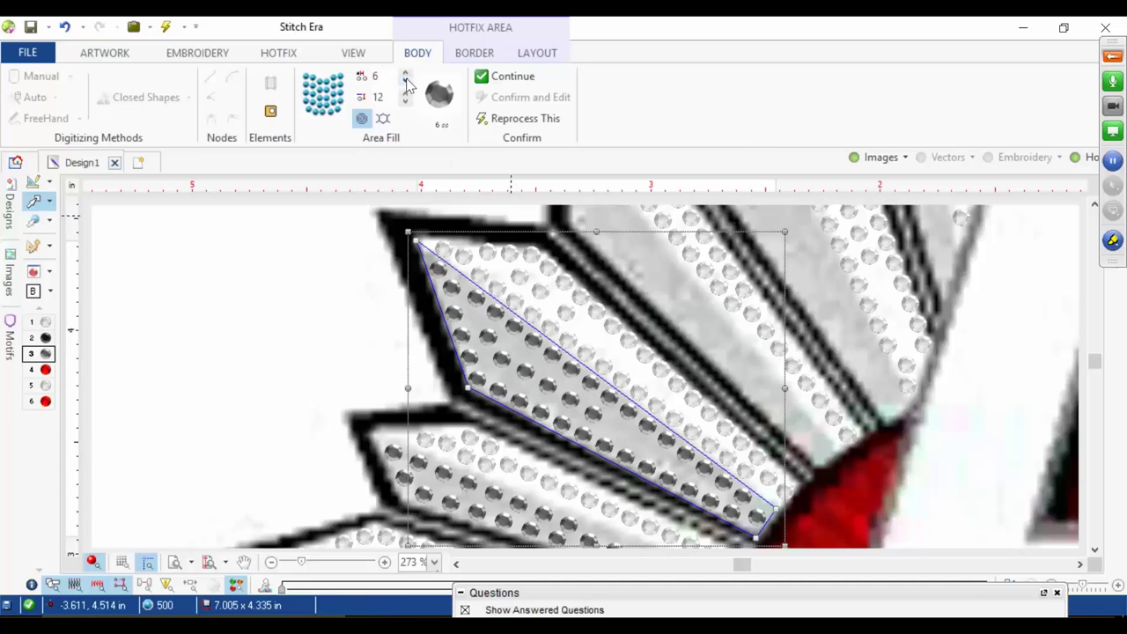
left_click(406, 82)
left_click(405, 82)
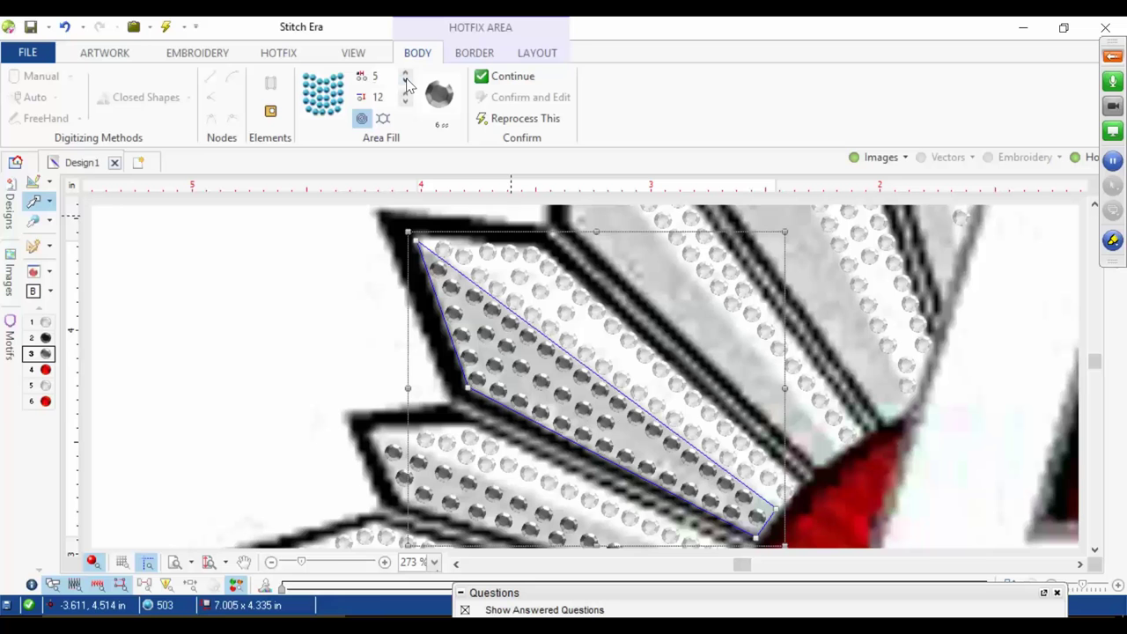
left_click(414, 474)
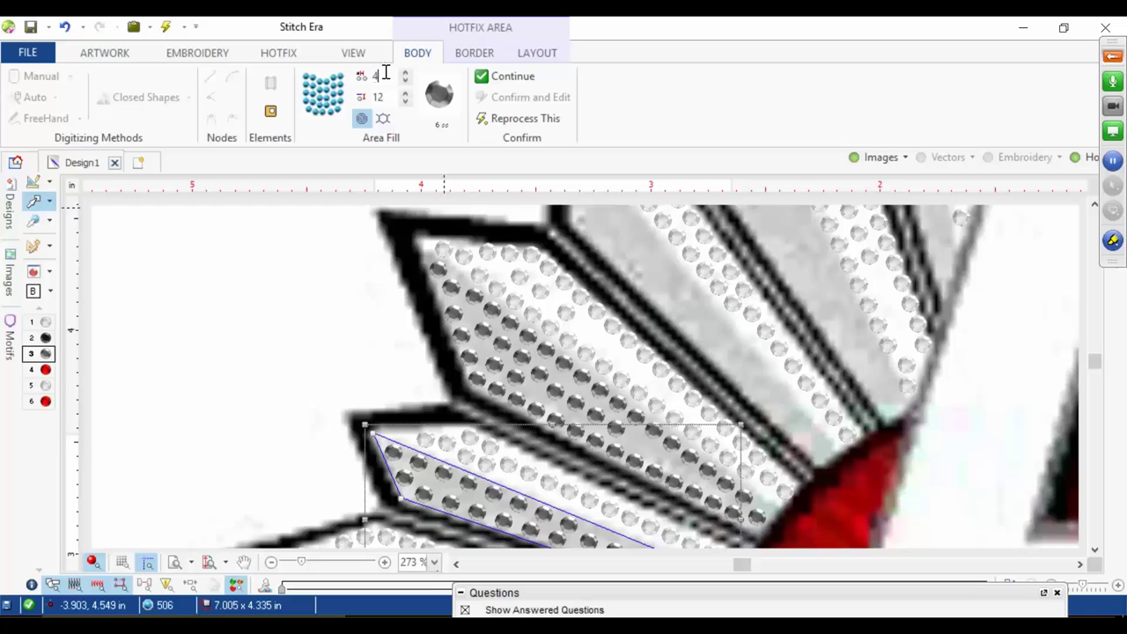
Step: Select the whole stone design with the background image hidden and open the Object Manager for it
scroll(488, 260, "down", 5)
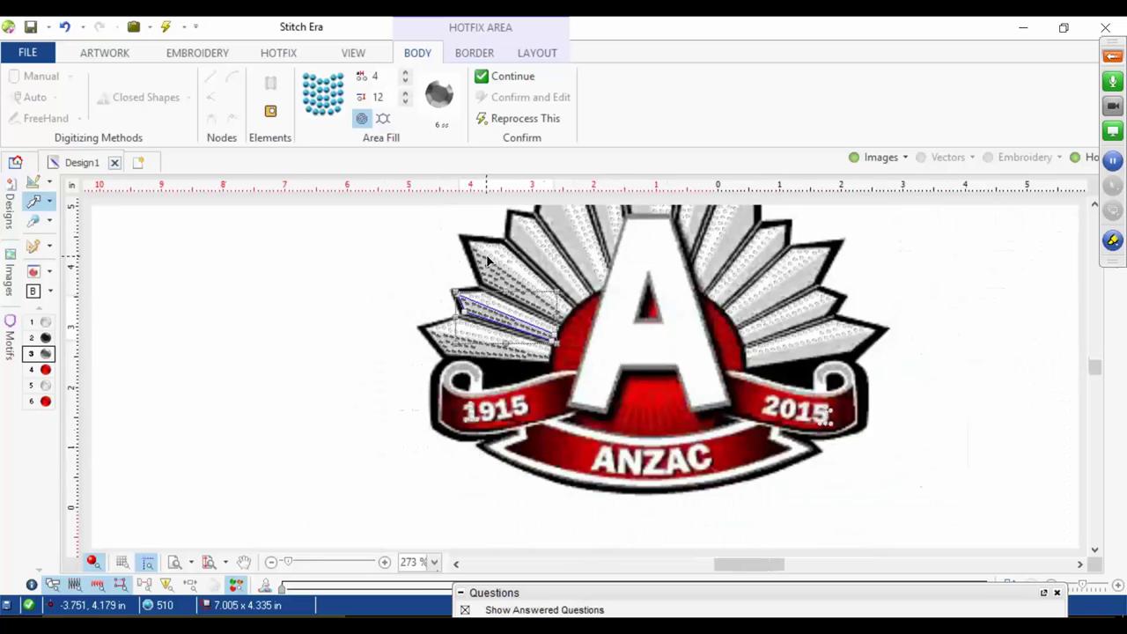
scroll(482, 269, "down", 2)
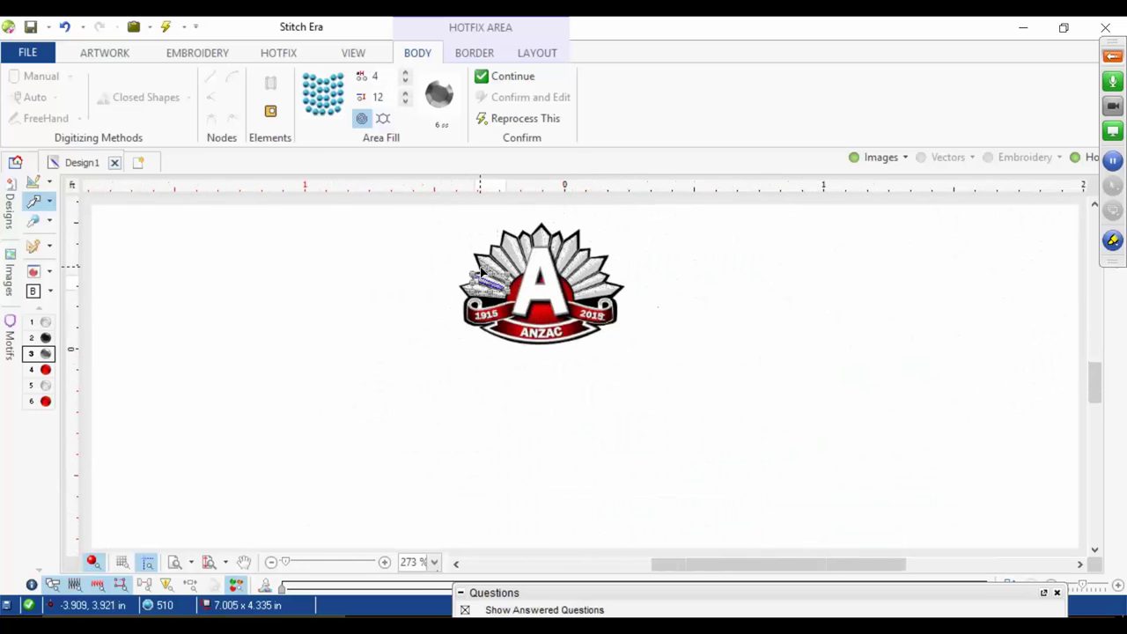
left_click(874, 157)
left_click_drag(421, 223, 709, 331)
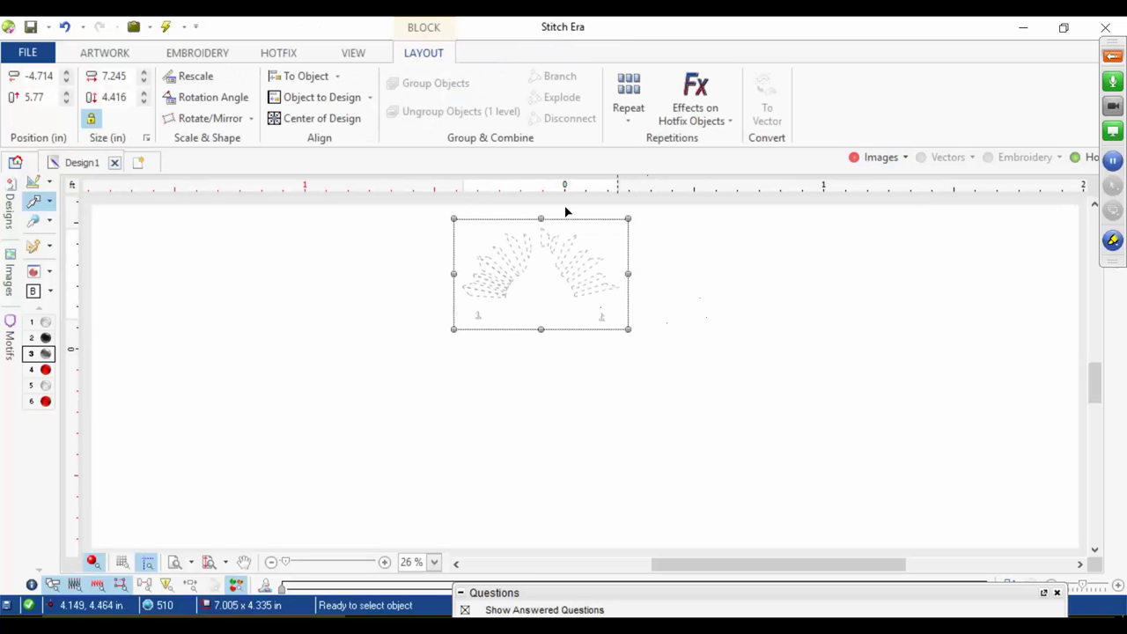
left_click(1111, 56)
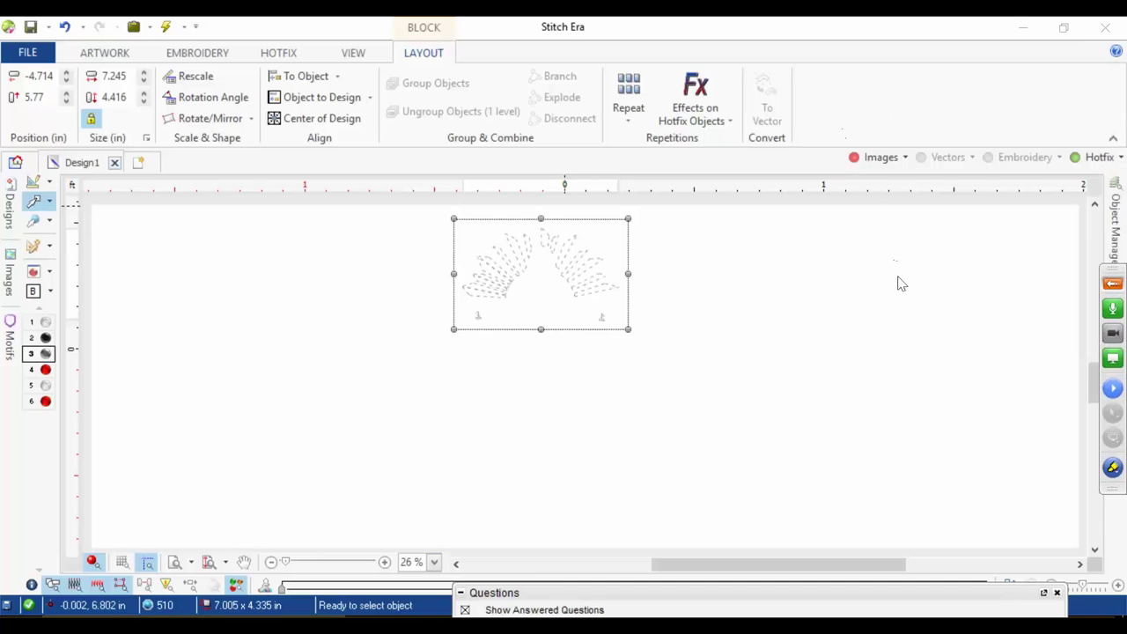
left_click(1112, 233)
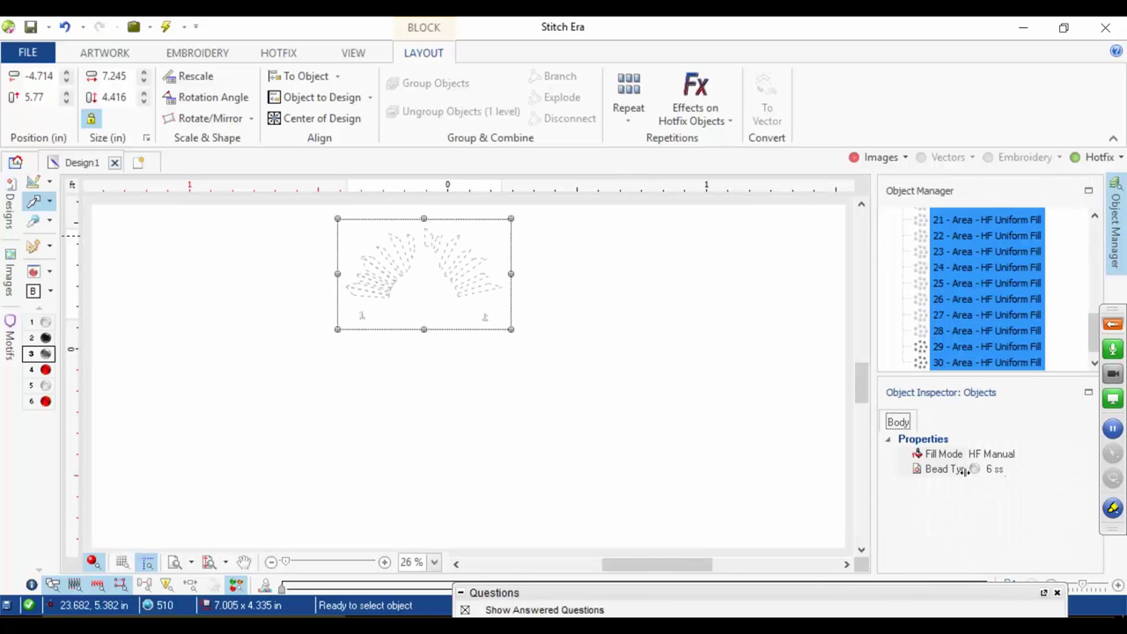
Step: Select only the ray fill areas, inspect their shared bead spacing, and deselect them
left_click(472, 397)
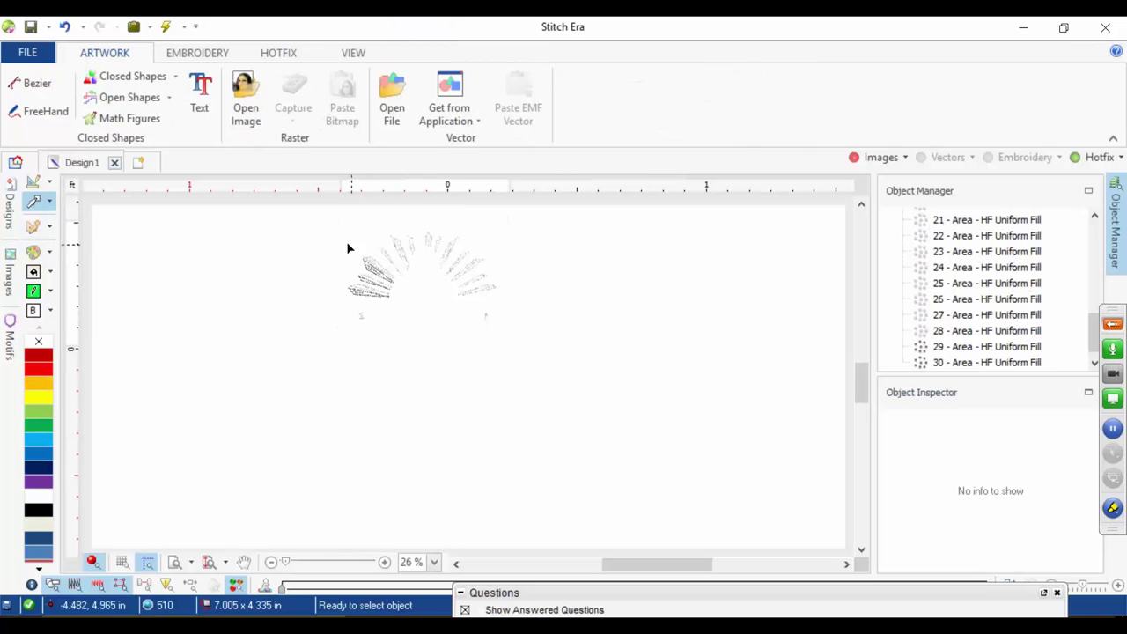
left_click_drag(317, 218, 554, 304)
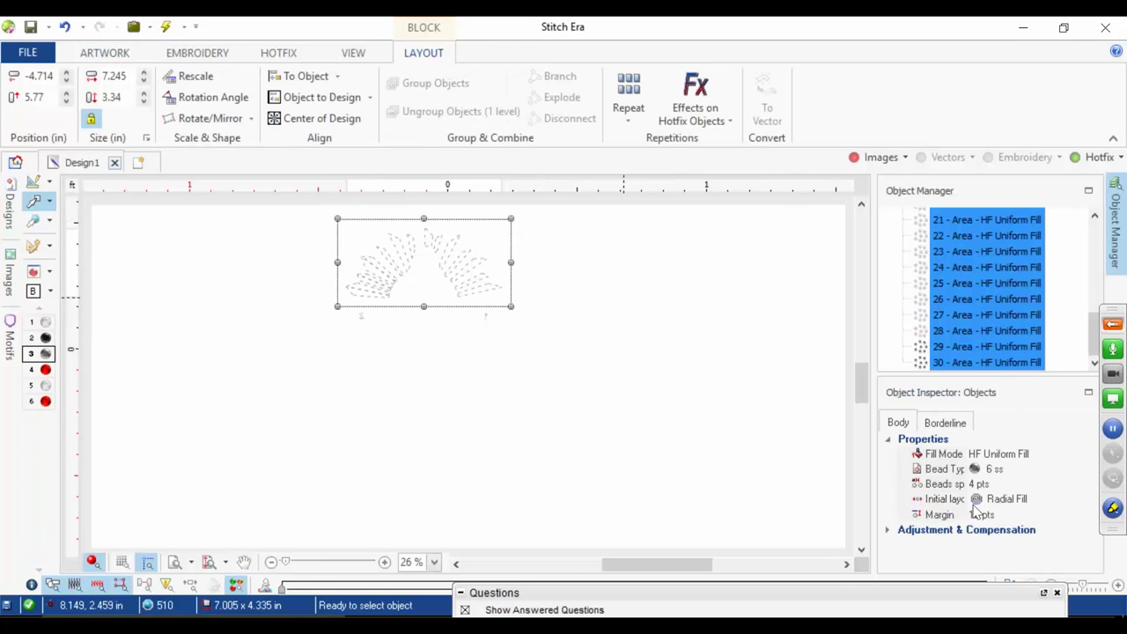
left_click(997, 483)
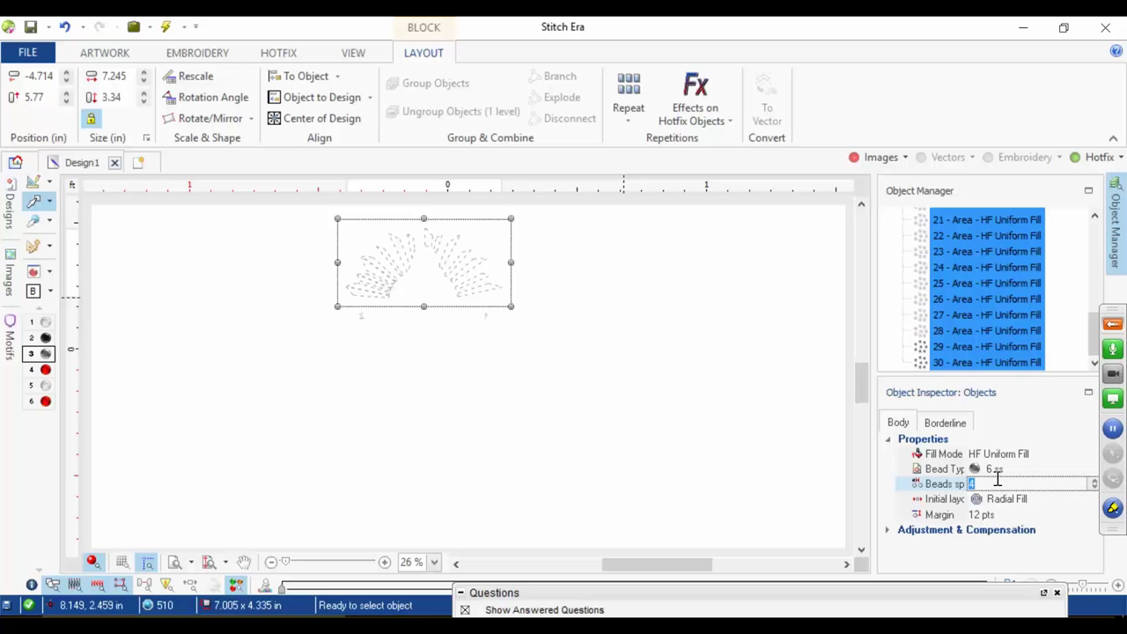
left_click(699, 445)
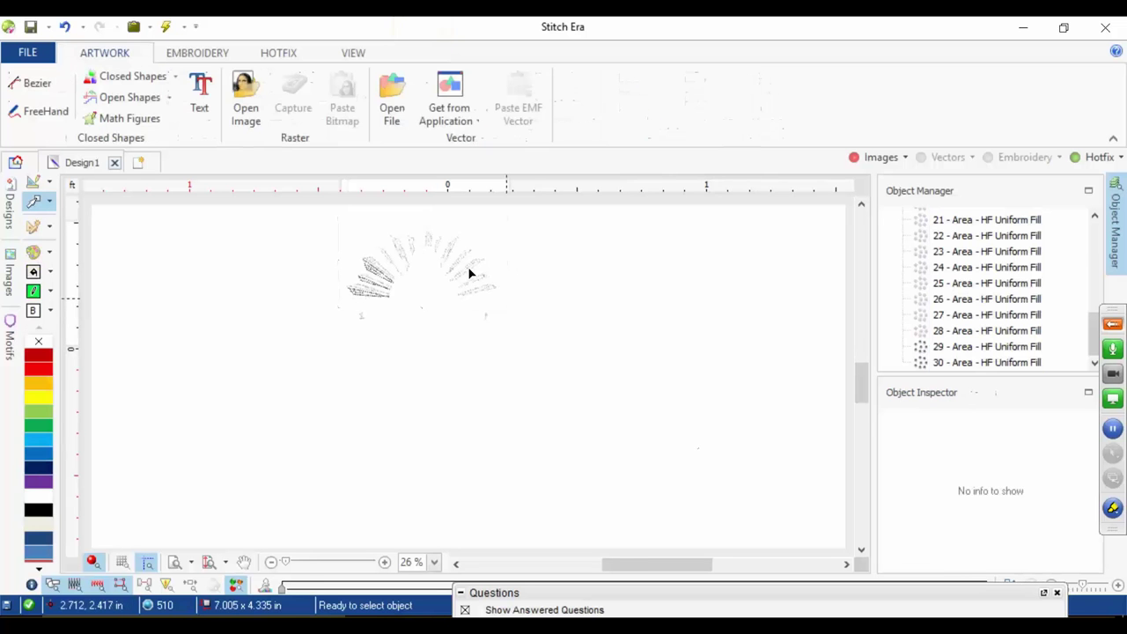
Step: Show the background image and start a uniform-fill hotfix area around the grey lower half of the fourth-lowest left ray, down to the red arc
scroll(462, 251, "up", 3)
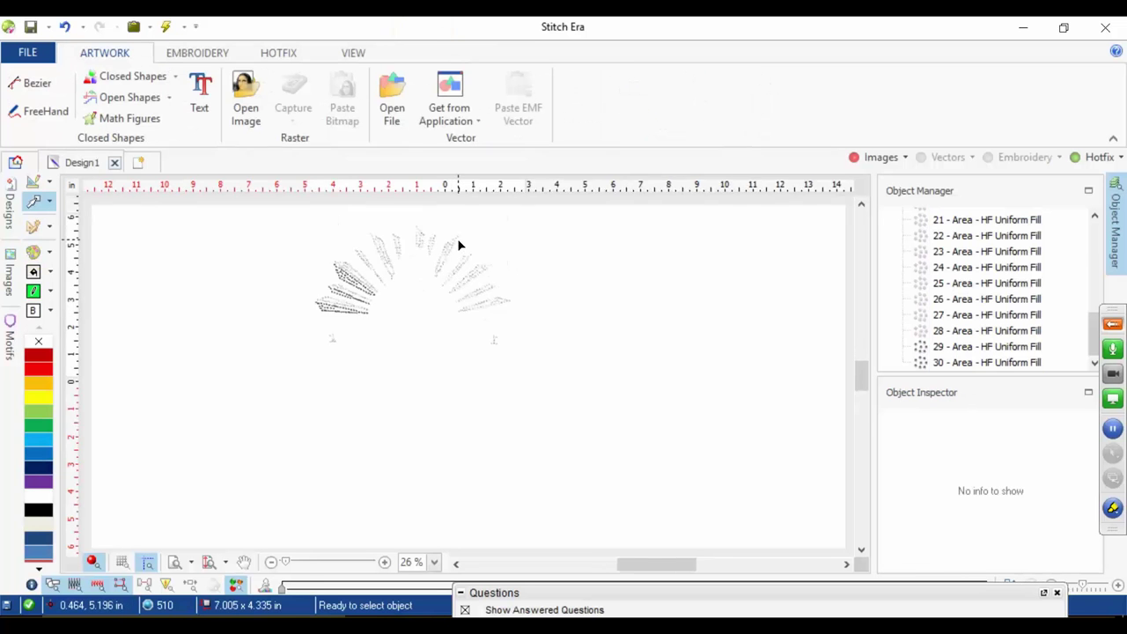
left_click(853, 157)
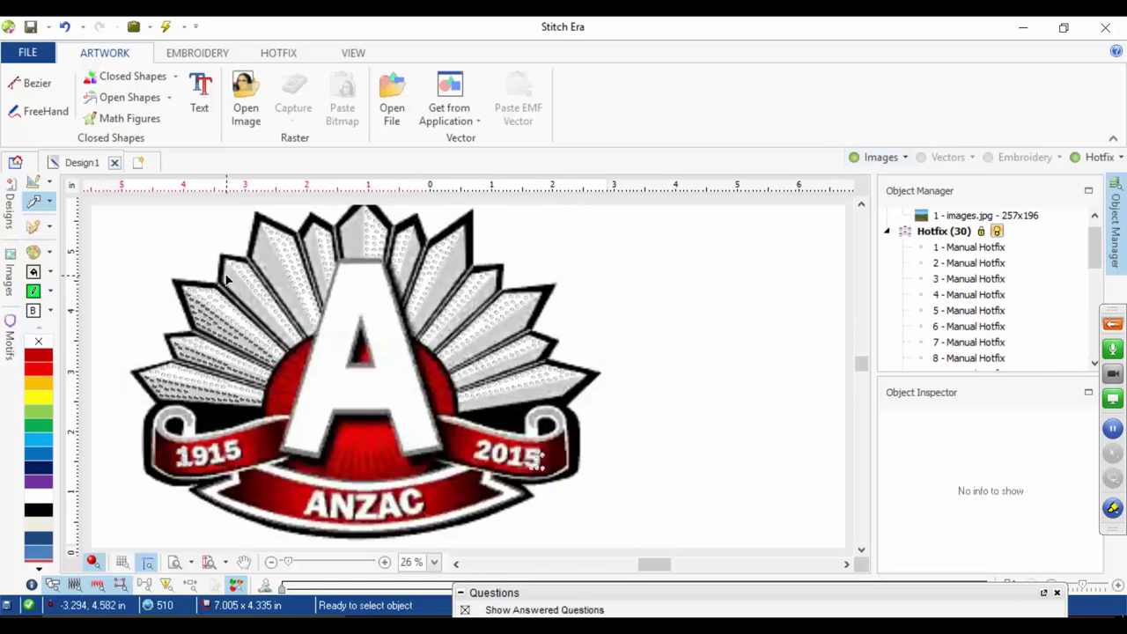
scroll(224, 275, "up", 5)
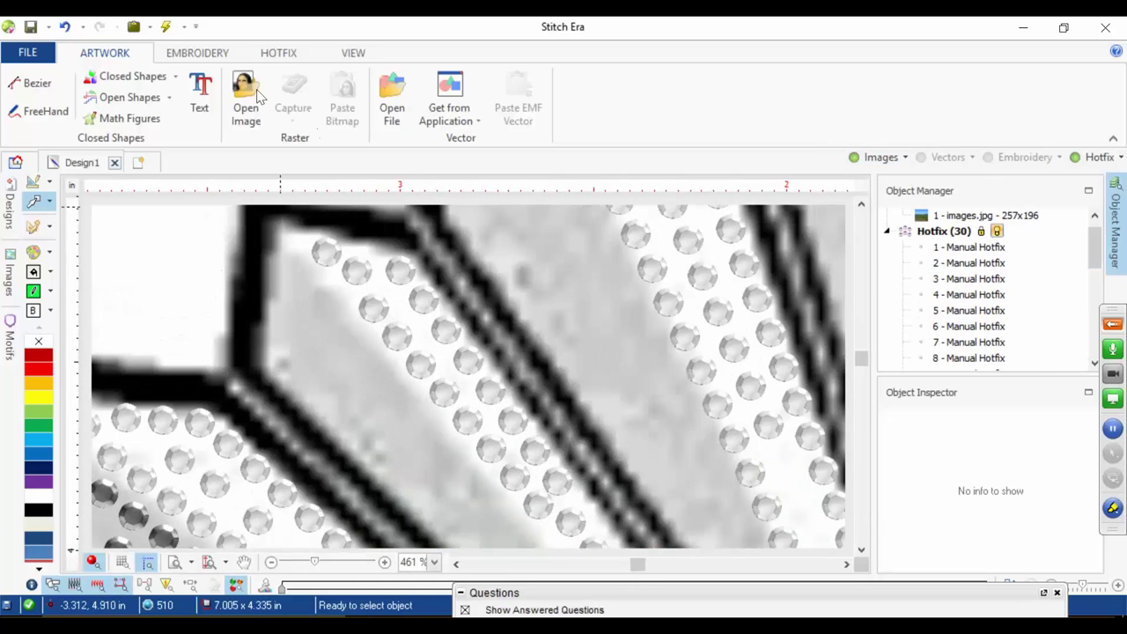
left_click(280, 60)
left_click(40, 123)
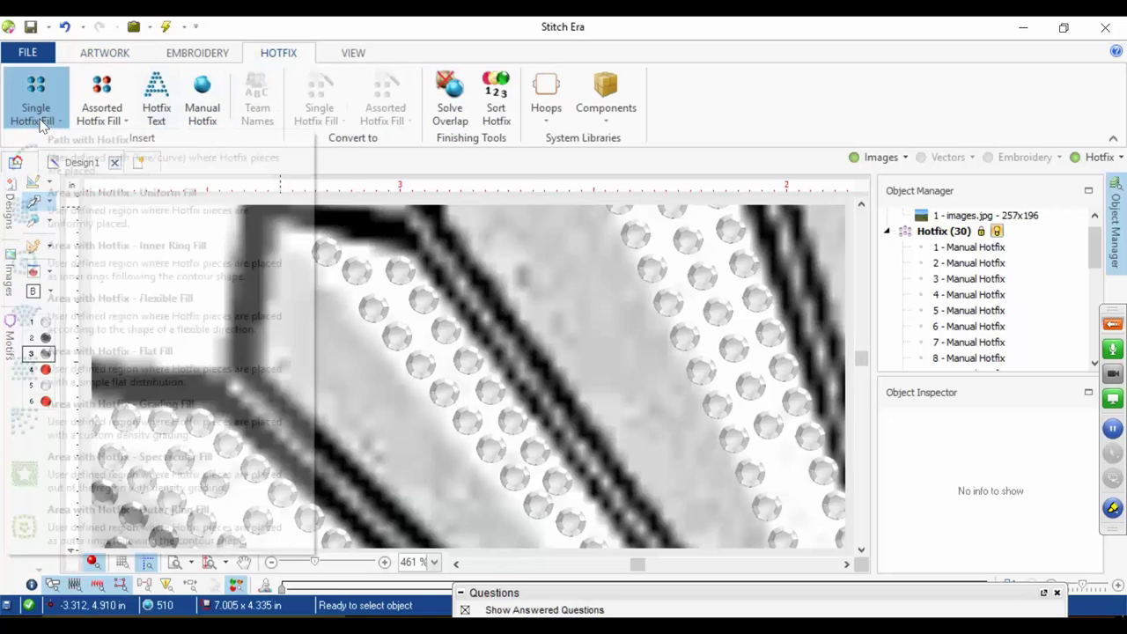
left_click(97, 198)
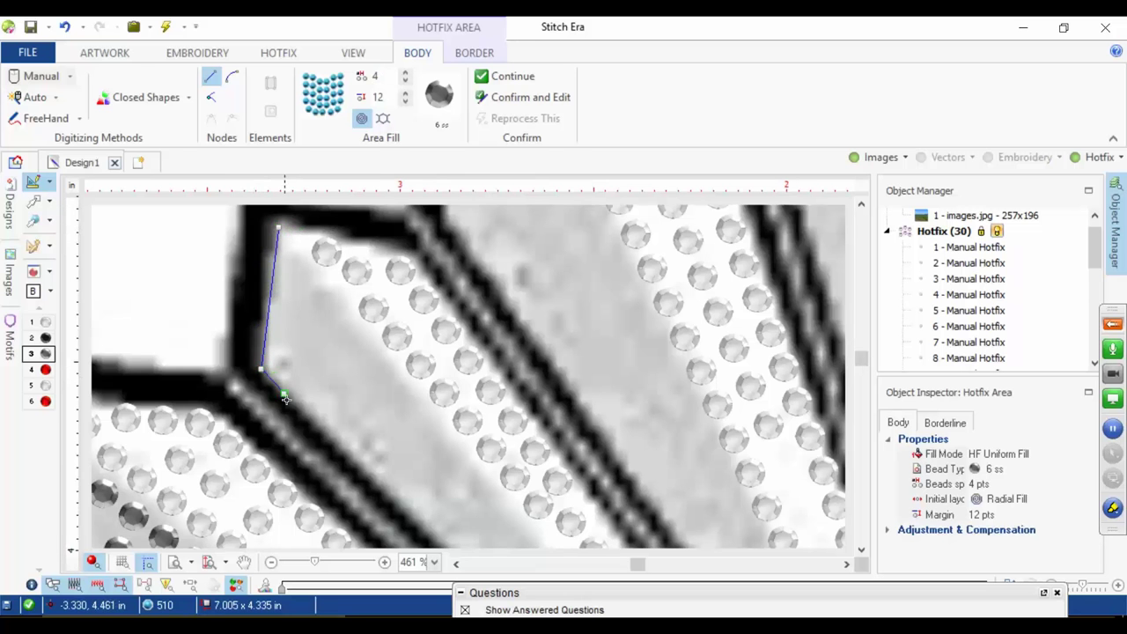
left_click_drag(284, 396, 297, 270)
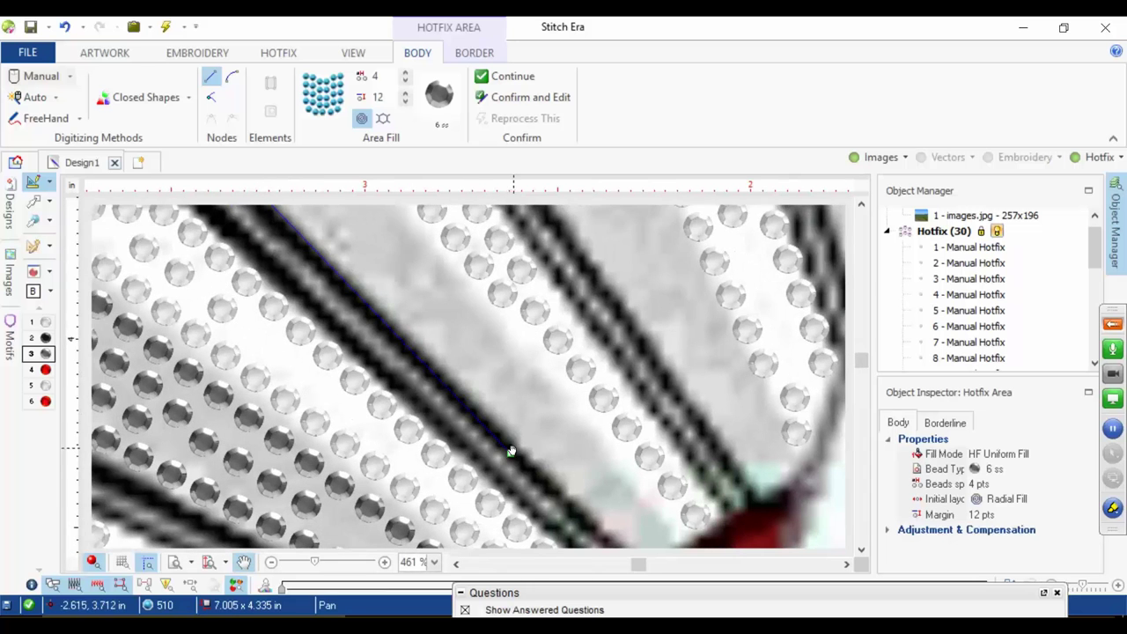
left_click_drag(511, 452, 415, 302)
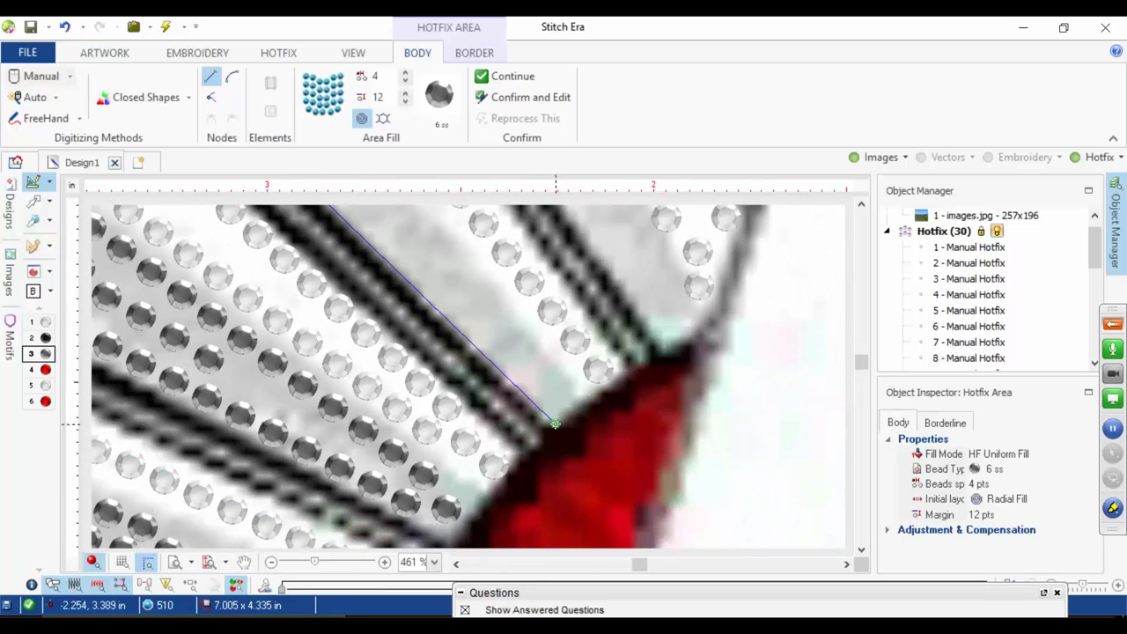
left_click(548, 422)
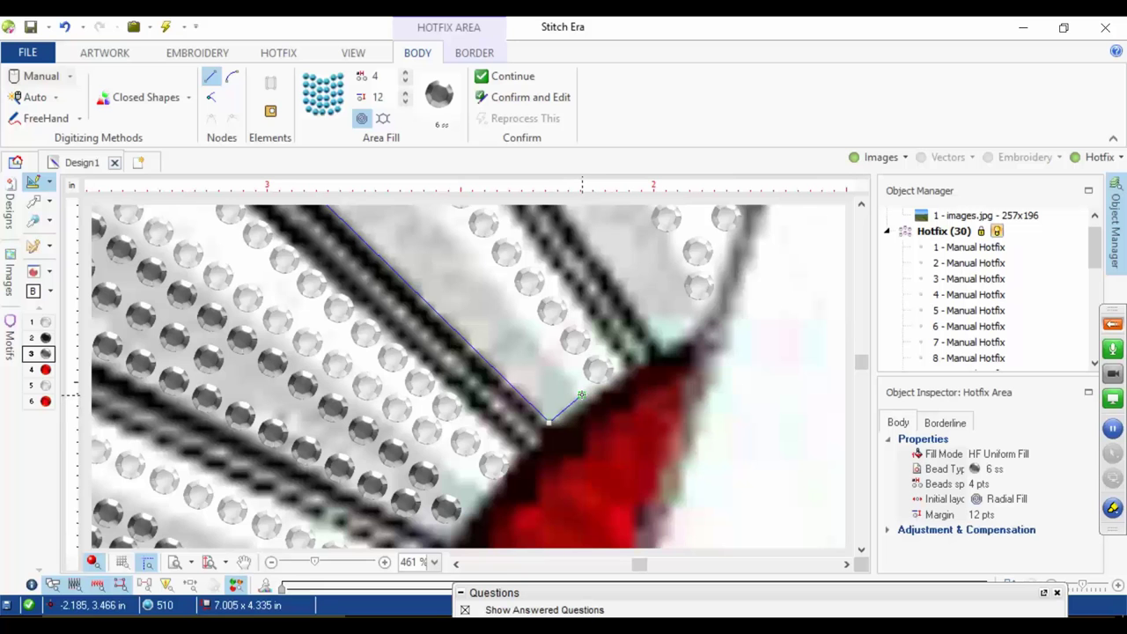
Step: Finish outlining the grey half of the fourth feather from the left and fill it with dark grey 6 ss beads
key("space")
left_click_drag(424, 256, 539, 447)
left_click_drag(374, 251, 507, 455)
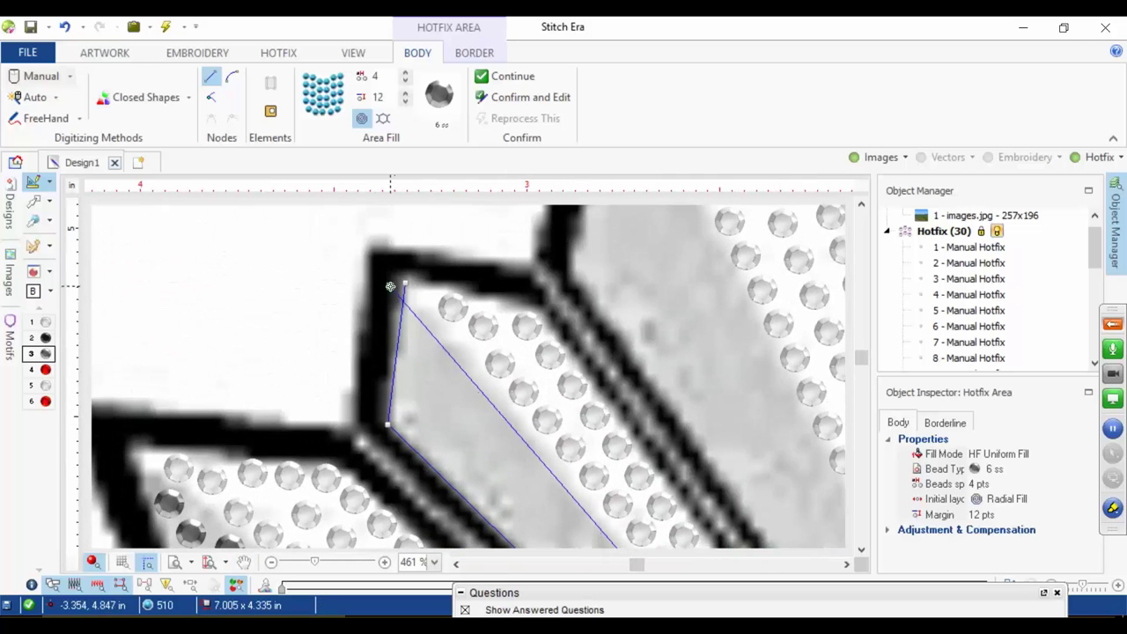
left_click(407, 282)
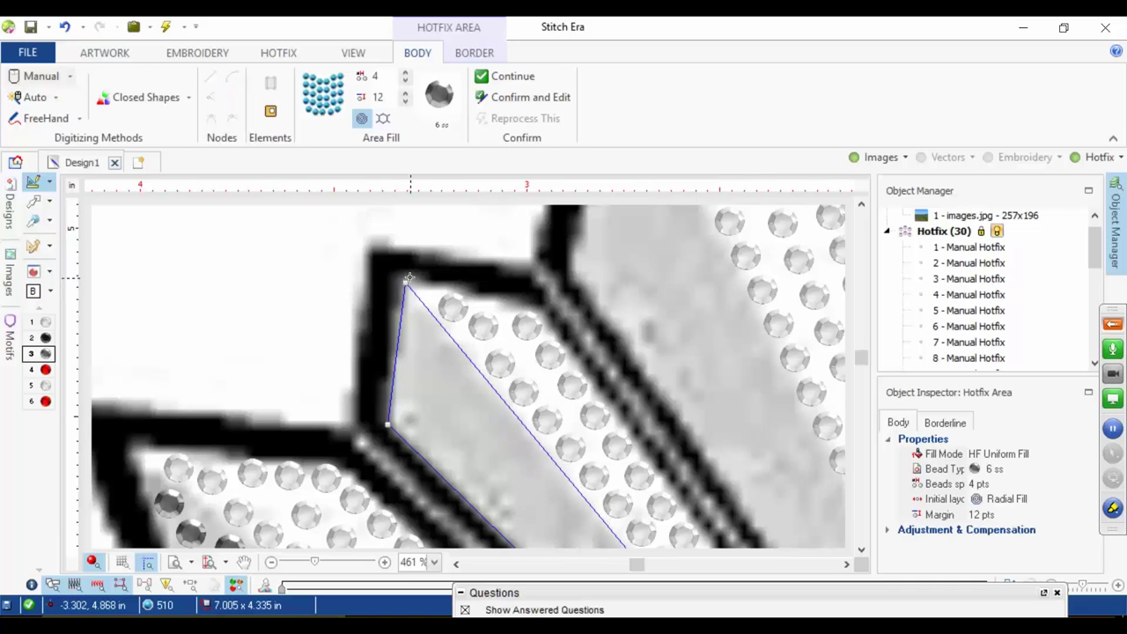
left_click(667, 365)
Step: Outline the grey half of the fifth feather from the left, the large one, as a uniform area of dark grey 6 ss beads
key("space")
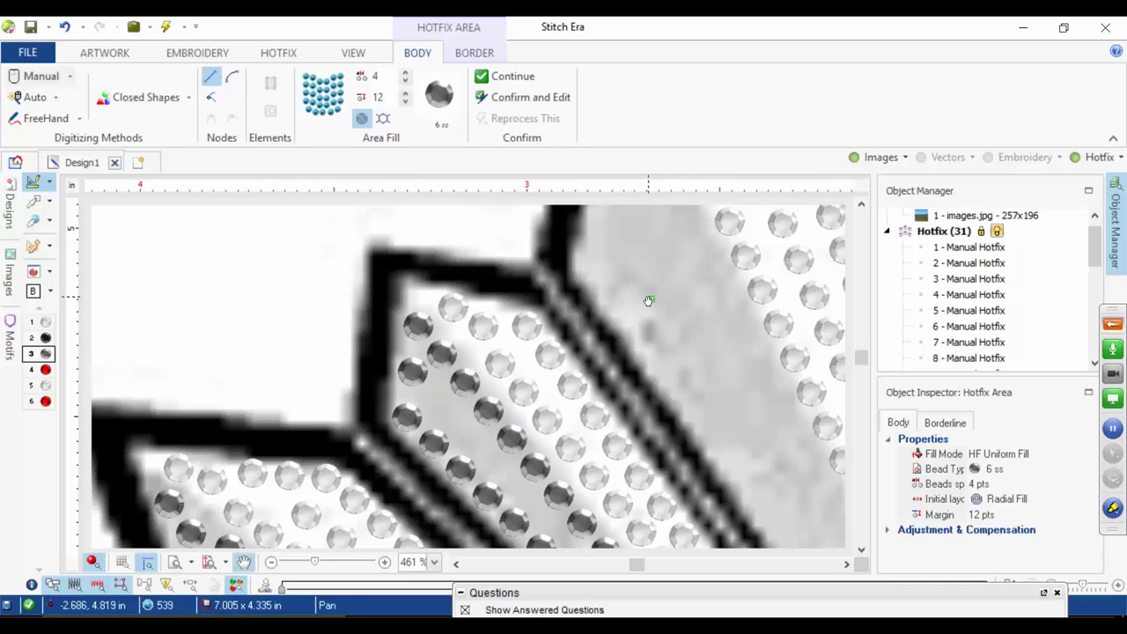
left_click_drag(644, 277, 272, 440)
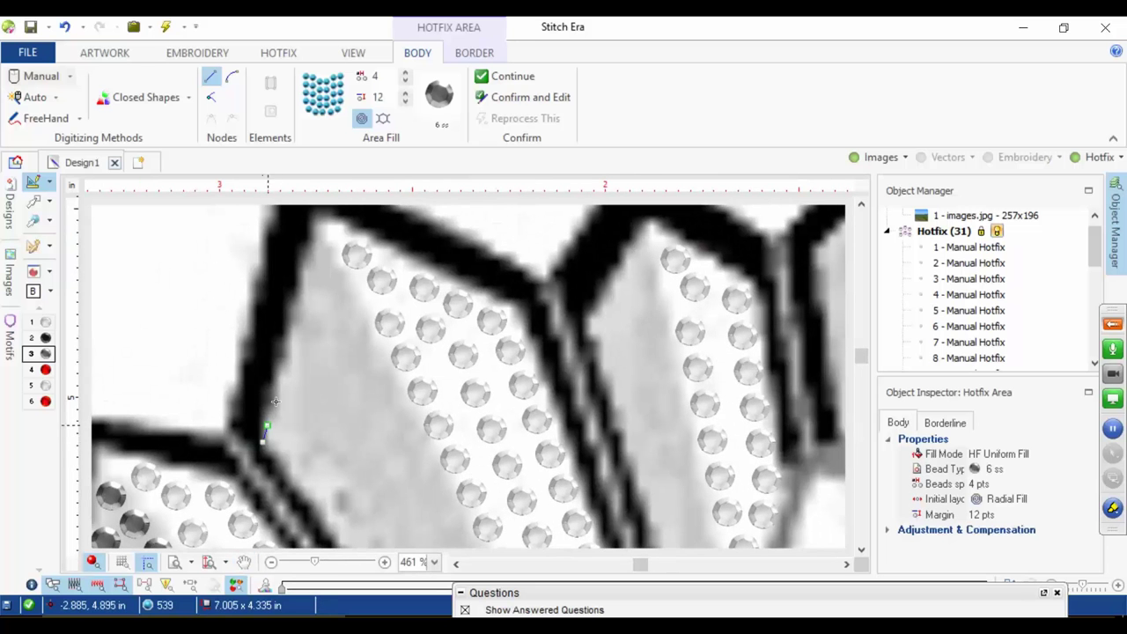
left_click(318, 216)
key("space")
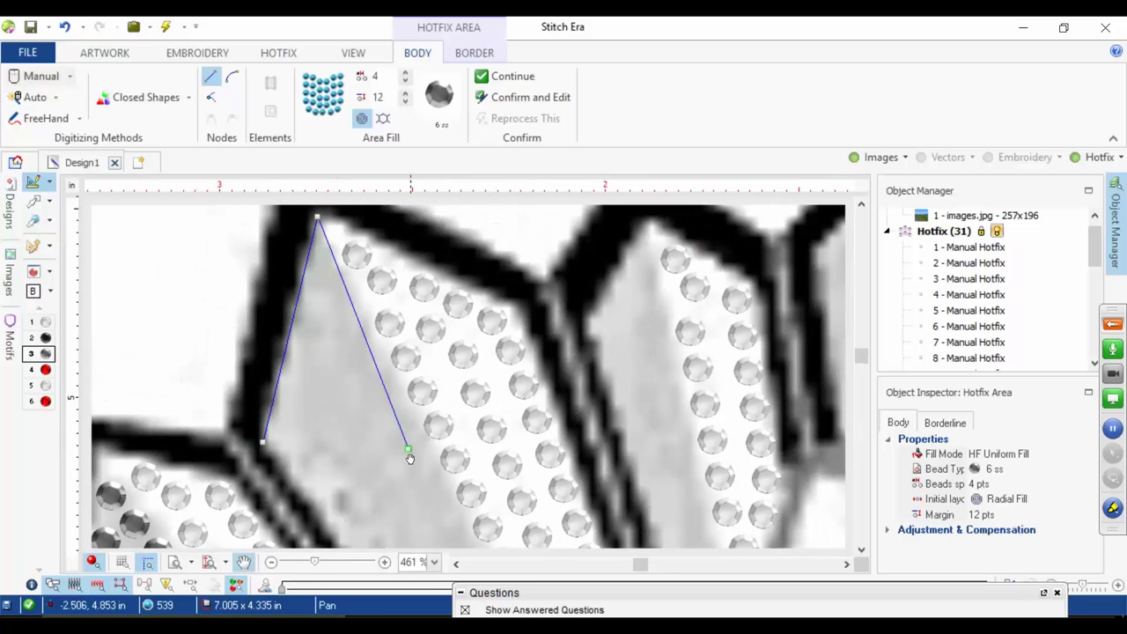
left_click_drag(410, 458, 280, 207)
left_click_drag(379, 396, 280, 188)
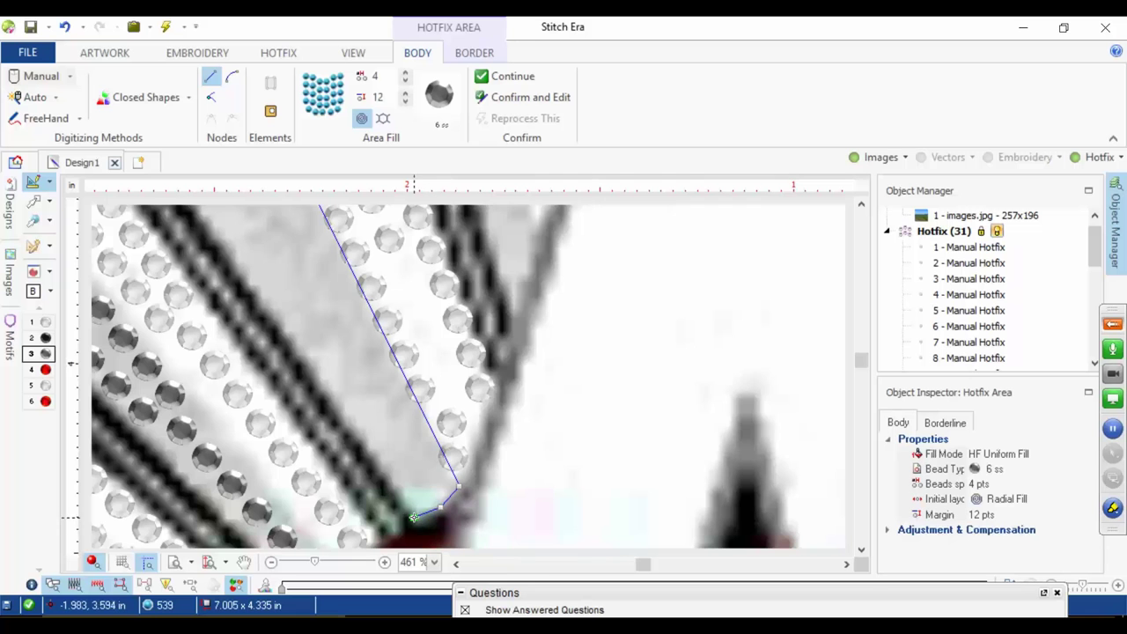
key("space")
left_click_drag(282, 317, 583, 554)
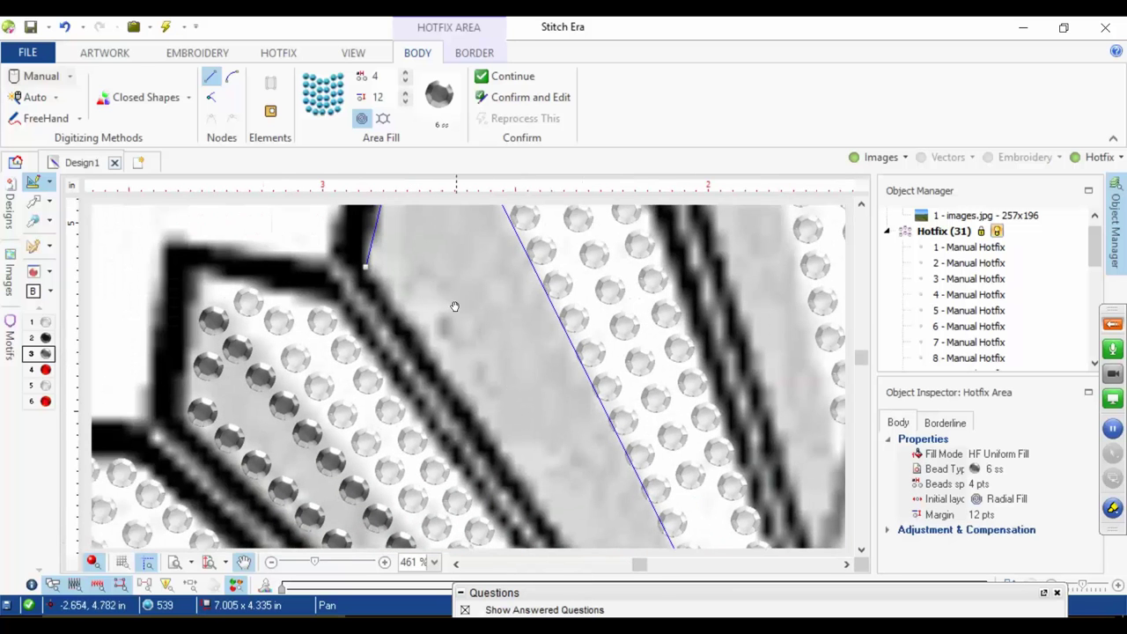
left_click(365, 265)
right_click(371, 266)
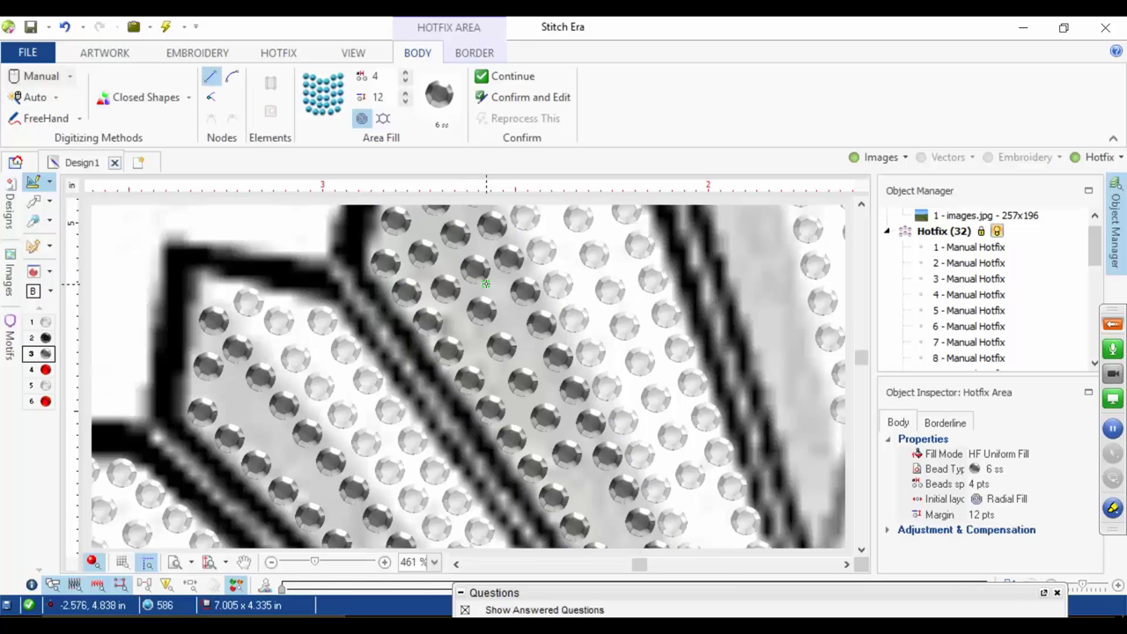
Step: Outline the grey half of the narrow feather just left of the centre feather and fill it with dark grey 6 ss beads
key("space")
left_click_drag(483, 283, 98, 460)
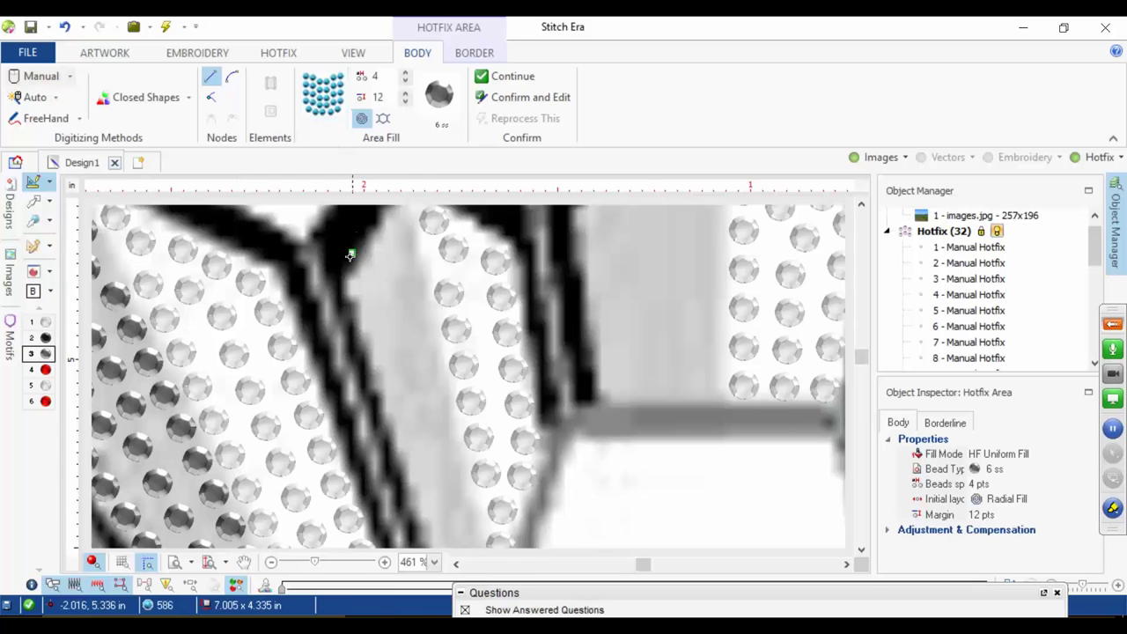
key("space")
left_click_drag(364, 373, 271, 181)
left_click(377, 503)
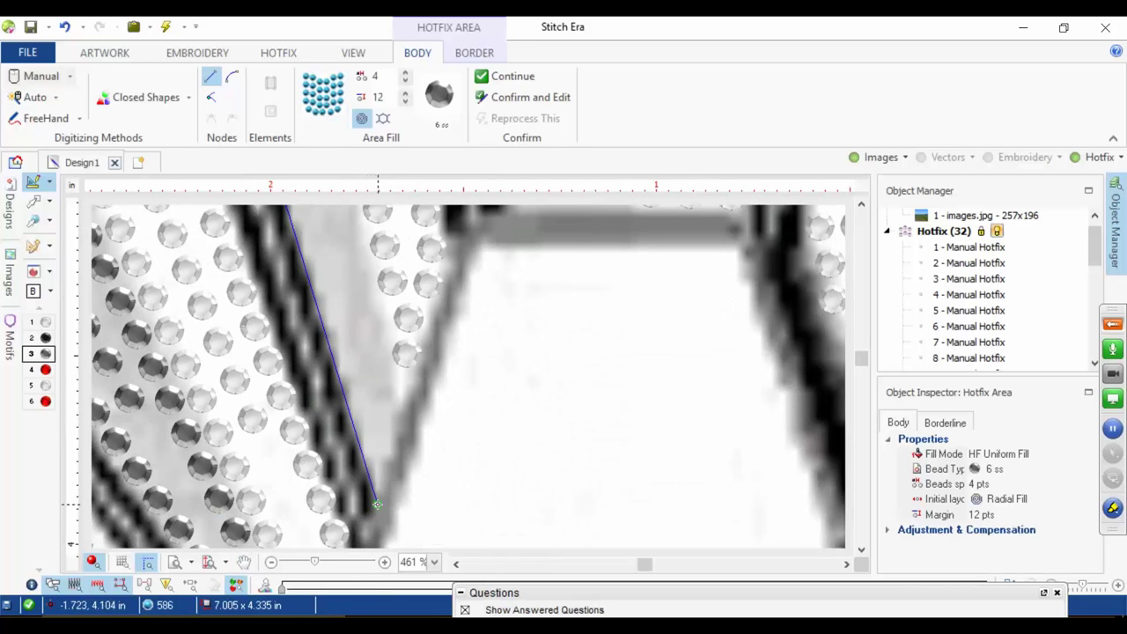
left_click(406, 387)
key("space")
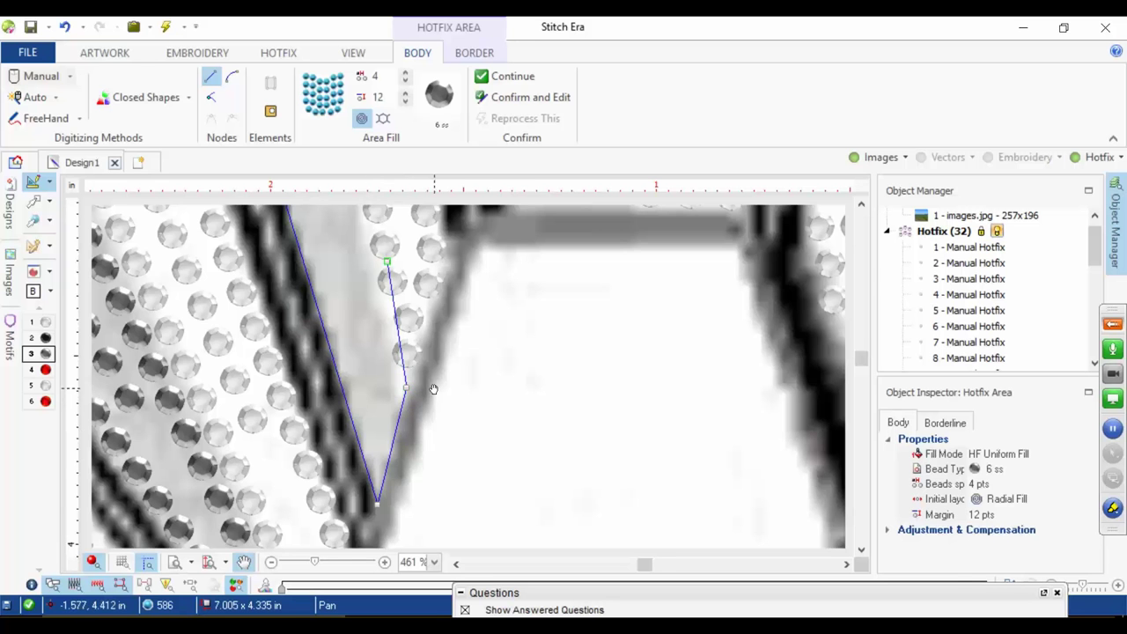
left_click_drag(372, 277, 505, 506)
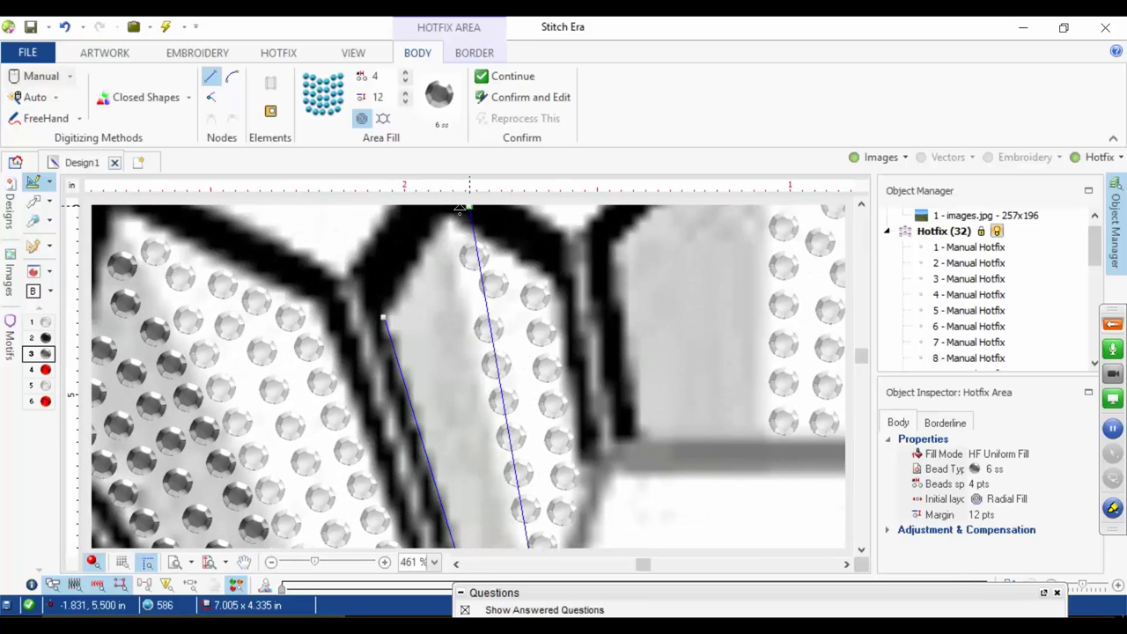
left_click(385, 316)
key("Return")
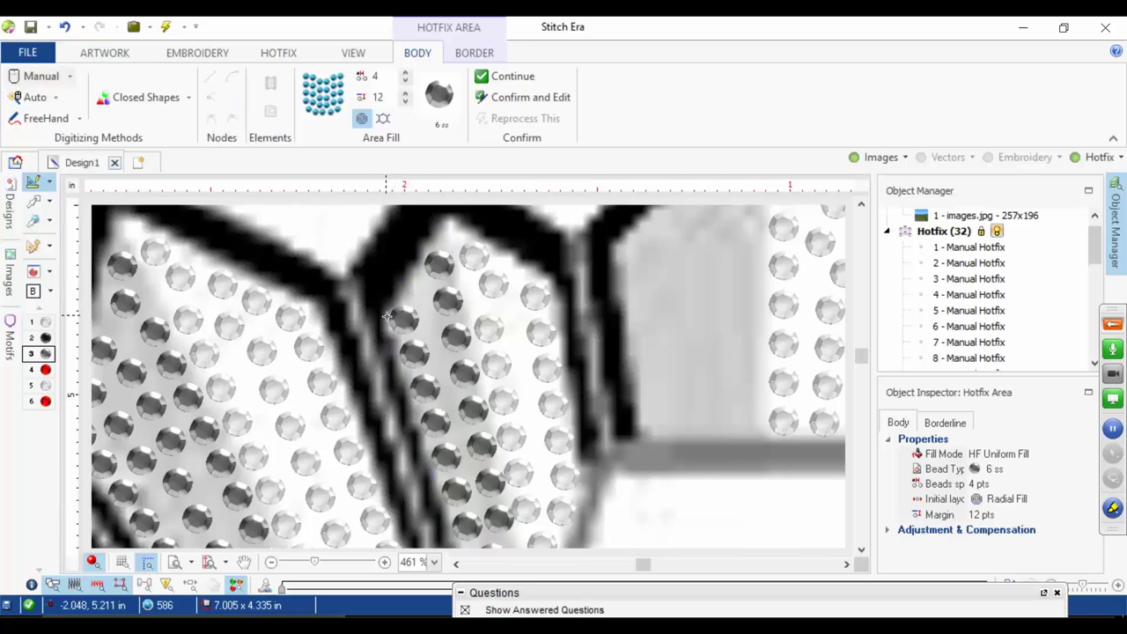
Step: Outline the grey left half of the centre feather and fill it with dark grey 6 ss beads
scroll(401, 325, "down", 1)
scroll(553, 250, "up", 2)
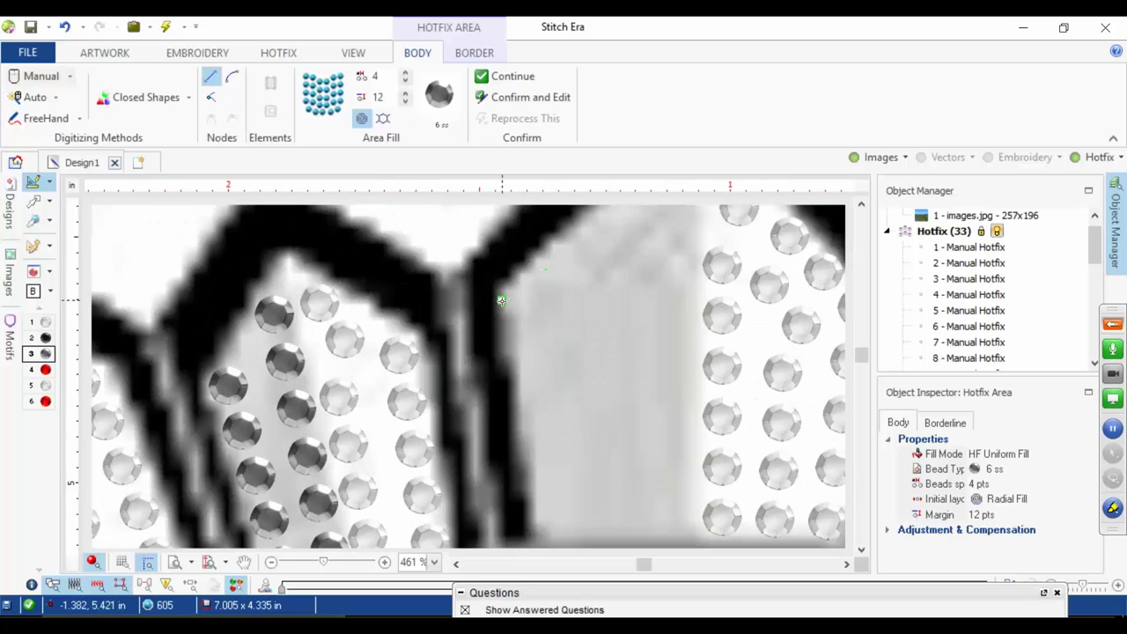
scroll(498, 360, "up", 1)
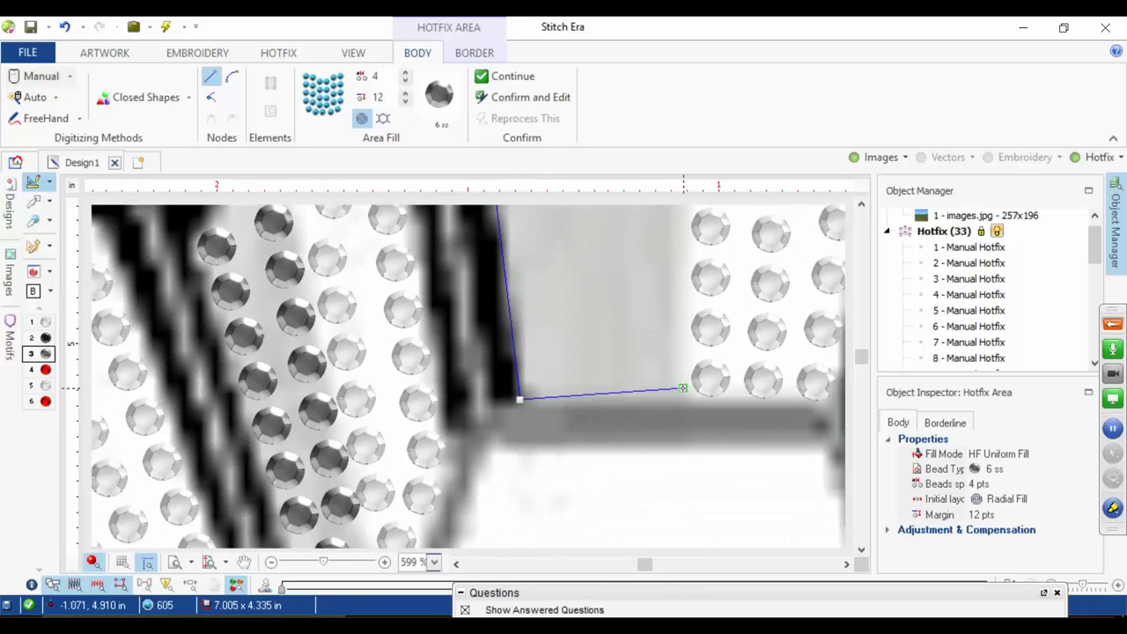
left_click_drag(690, 303, 604, 597)
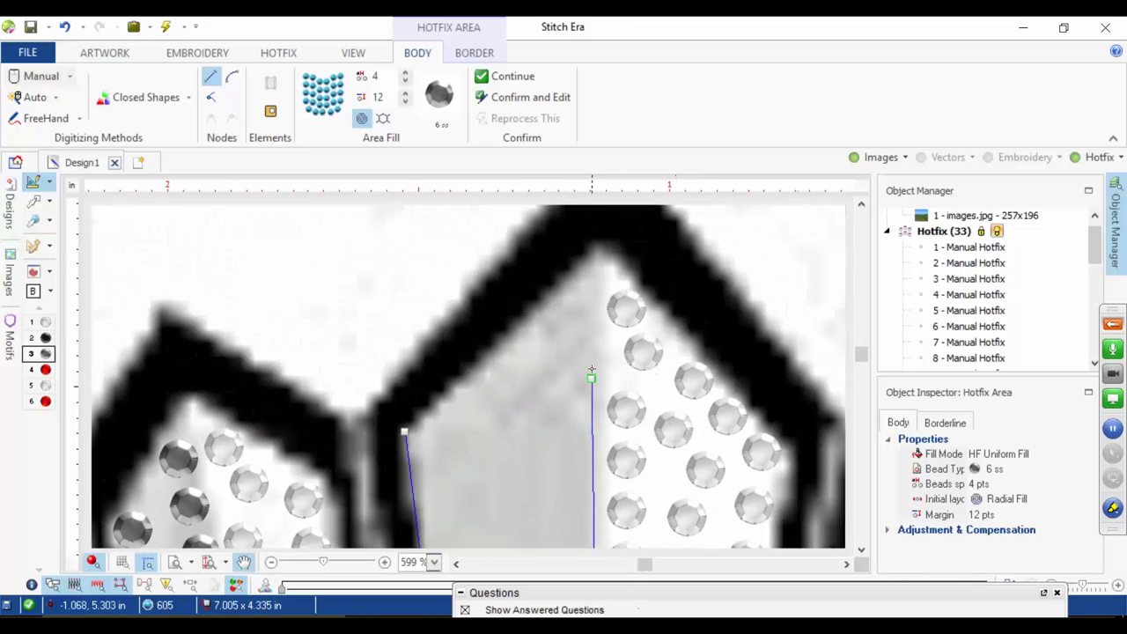
left_click(597, 251)
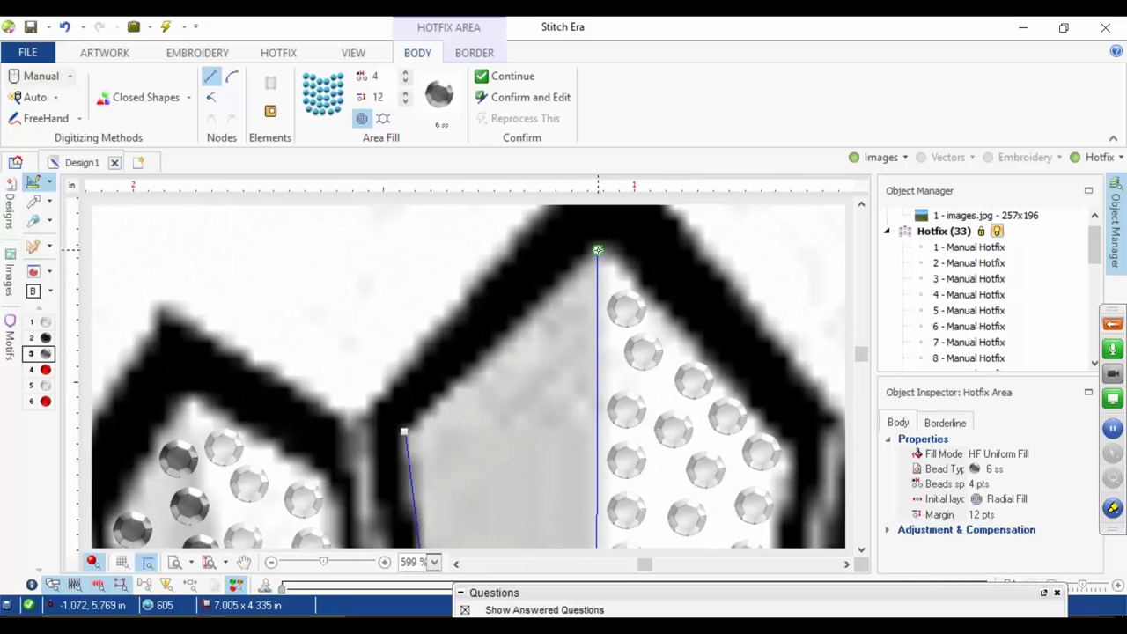
left_click(408, 429)
right_click(418, 425)
Step: Outline the grey half of the narrow feather just right of the centre feather and fill it with dark grey 6 ss beads
scroll(418, 425, "down", 2)
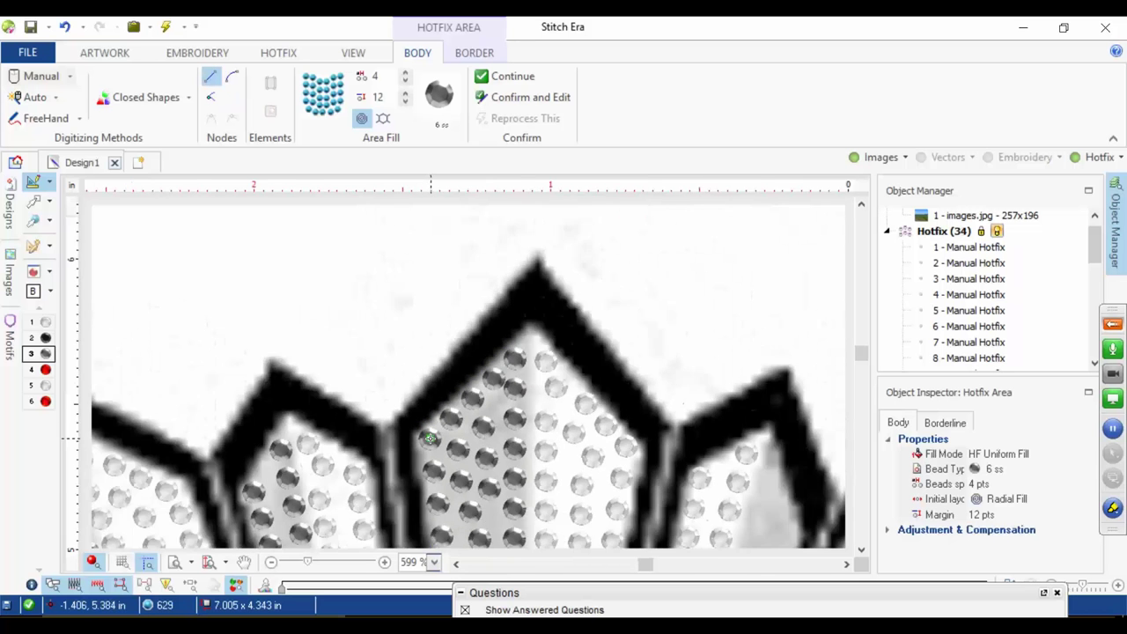
scroll(635, 489, "up", 3)
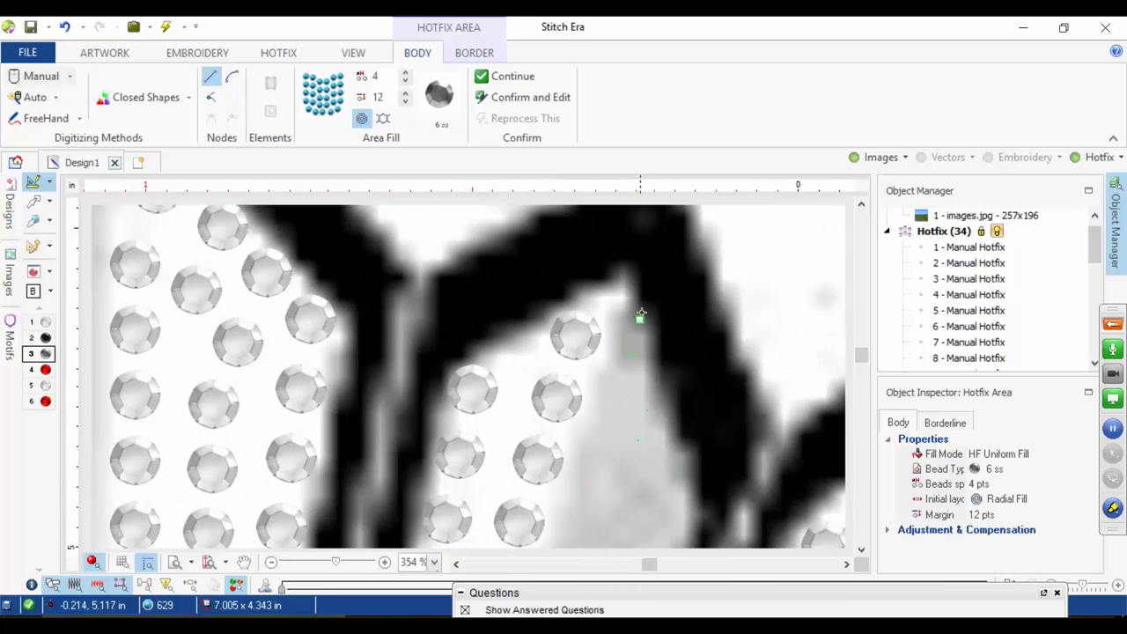
left_click_drag(674, 460, 583, 291)
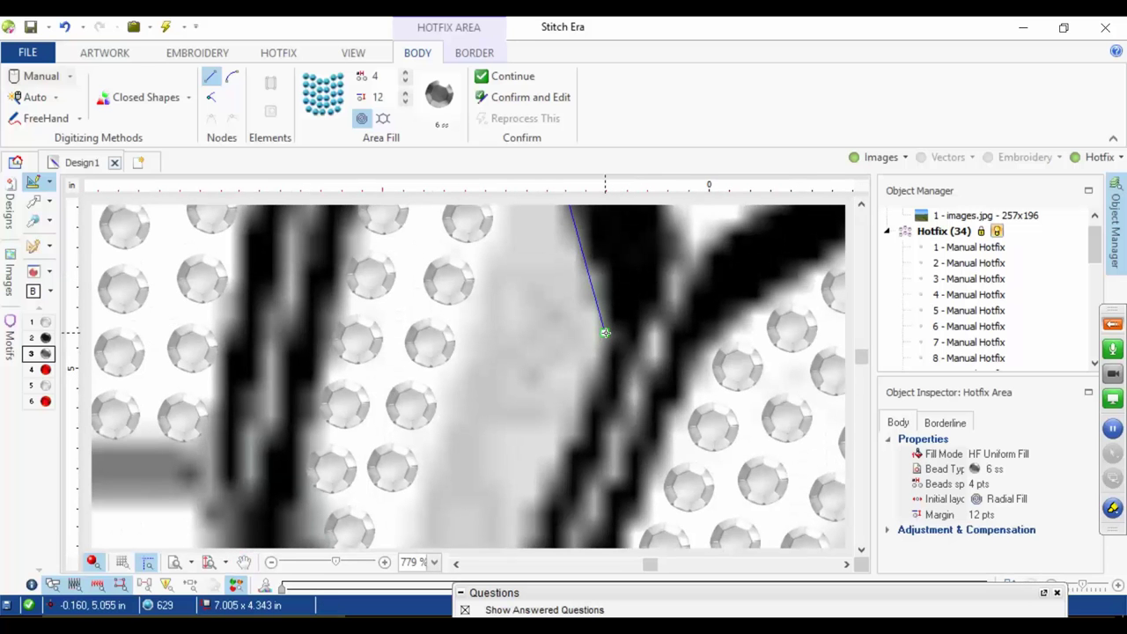
left_click_drag(582, 378, 668, 191)
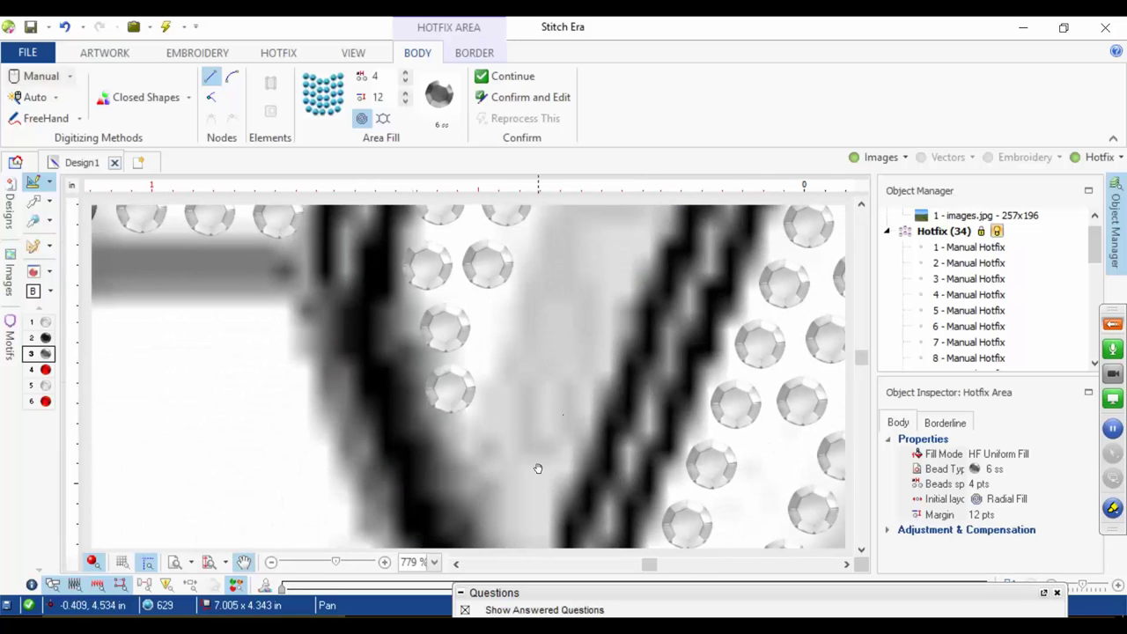
left_click_drag(538, 468, 576, 296)
left_click(539, 481)
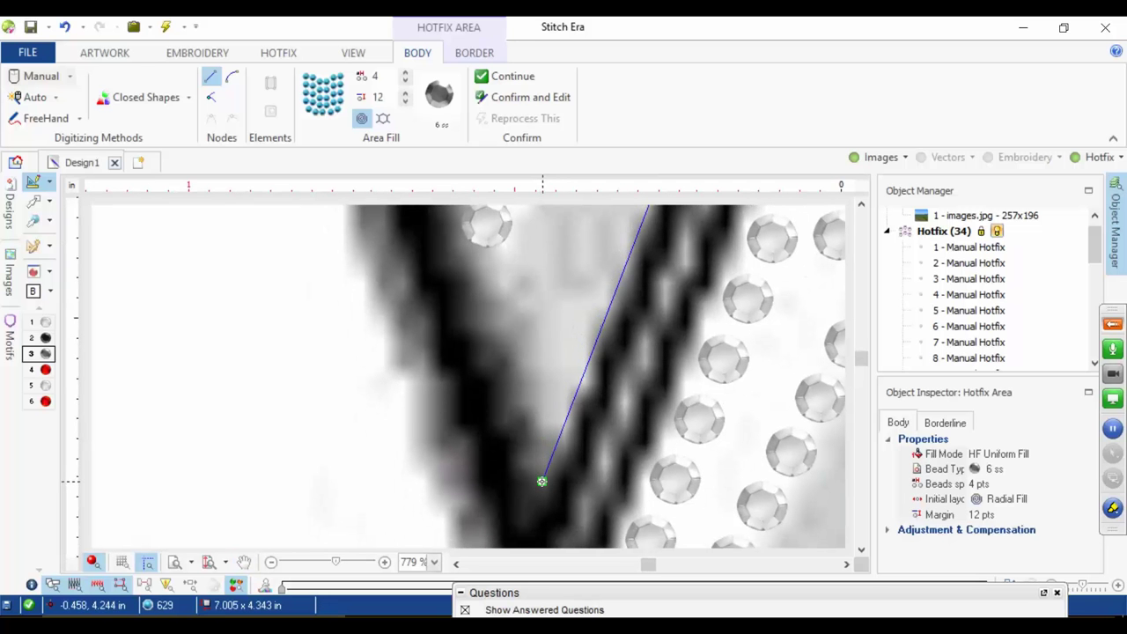
left_click(468, 257)
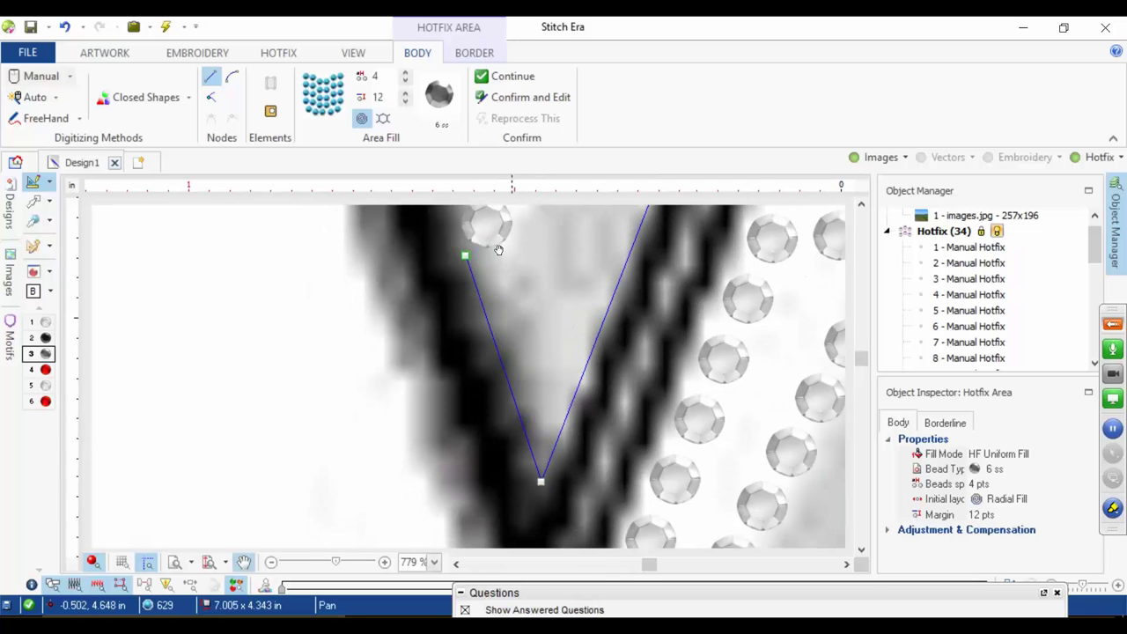
left_click_drag(505, 249, 287, 547)
left_click_drag(415, 304, 576, 480)
left_click(612, 284)
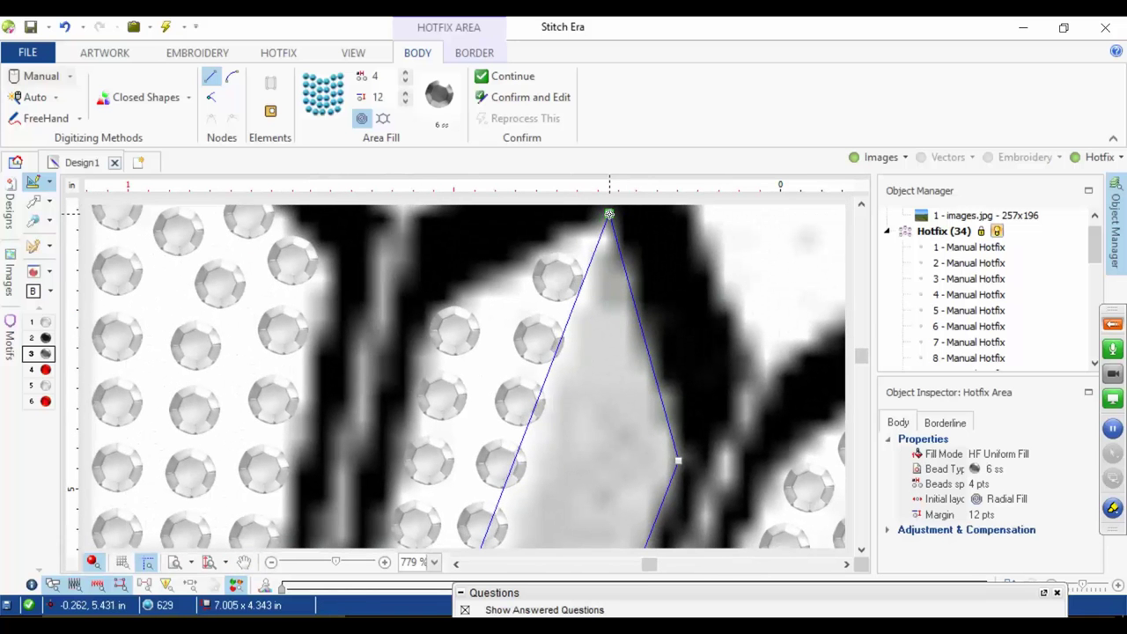
left_click(608, 213)
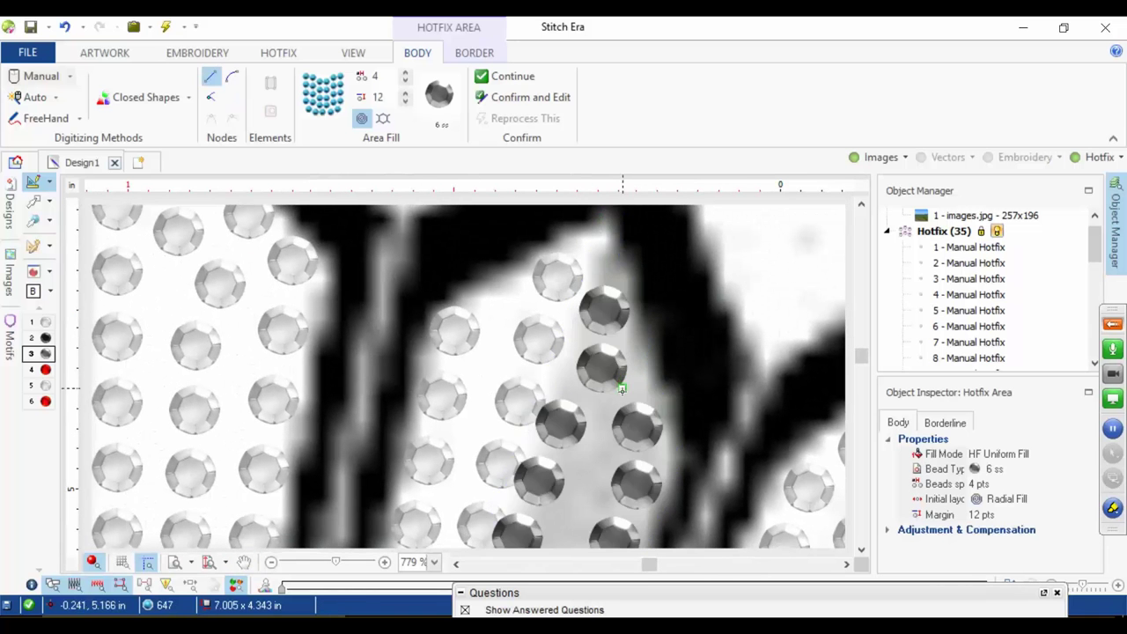
Step: Move the lower-left node of the newest dark grey bead area inward, away from the neighbouring clear beads, and deselect the area
scroll(621, 385, "down", 5)
scroll(552, 491, "up", 5)
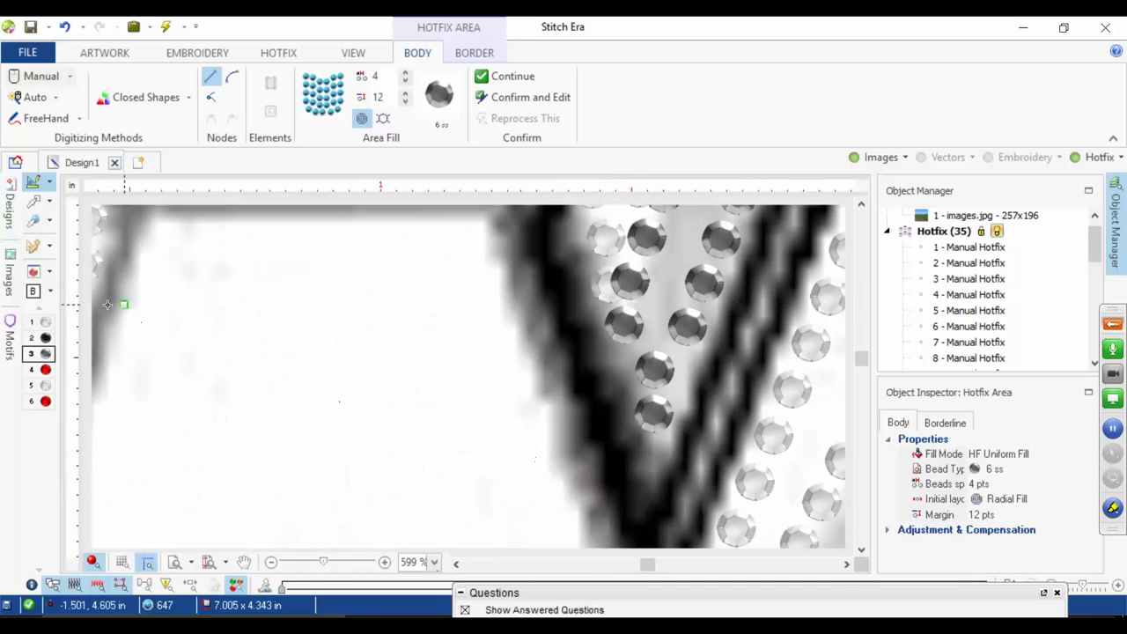
left_click(33, 201)
left_click(720, 270)
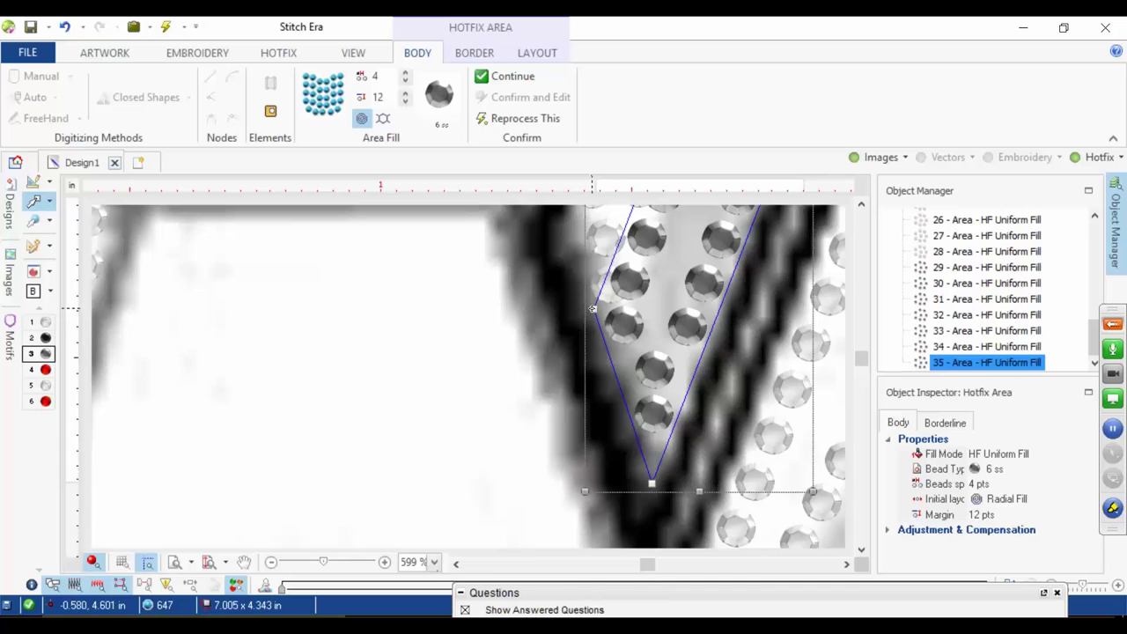
left_click_drag(592, 308, 605, 338)
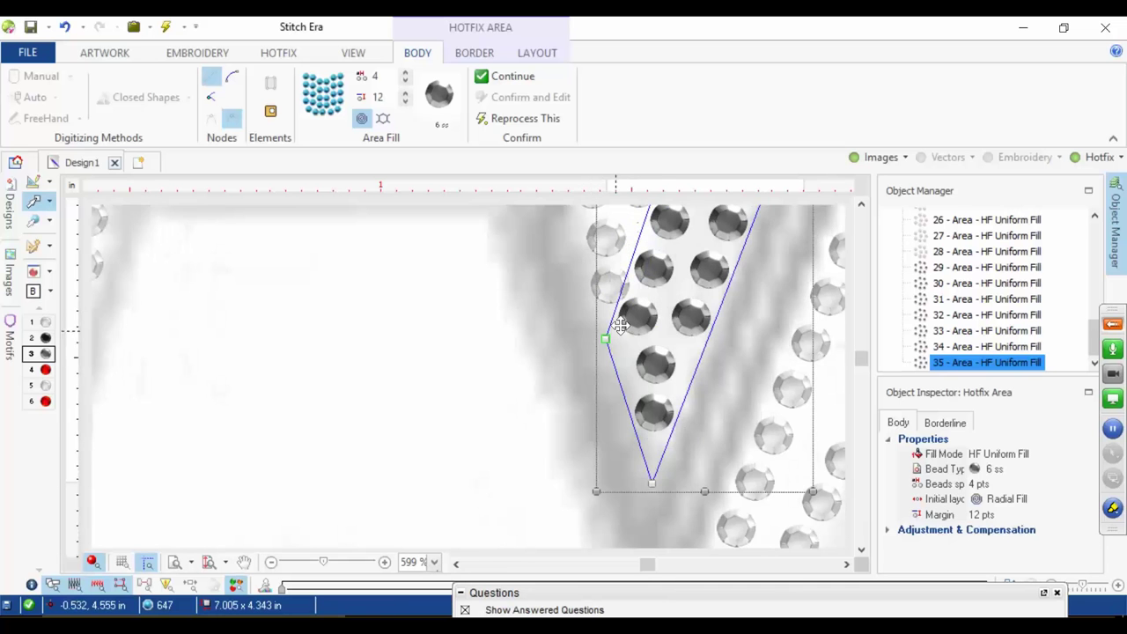
key("space")
left_click_drag(664, 255, 520, 572)
left_click_drag(570, 357, 553, 383)
left_click_drag(565, 338, 551, 423)
scroll(573, 361, "down", 5)
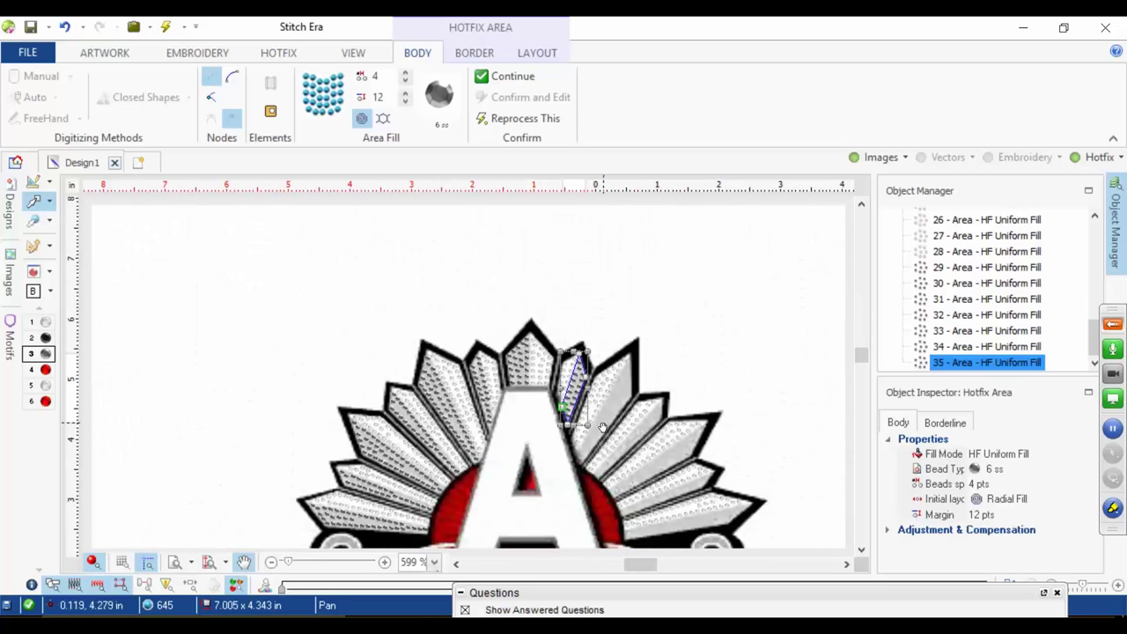
left_click(714, 255)
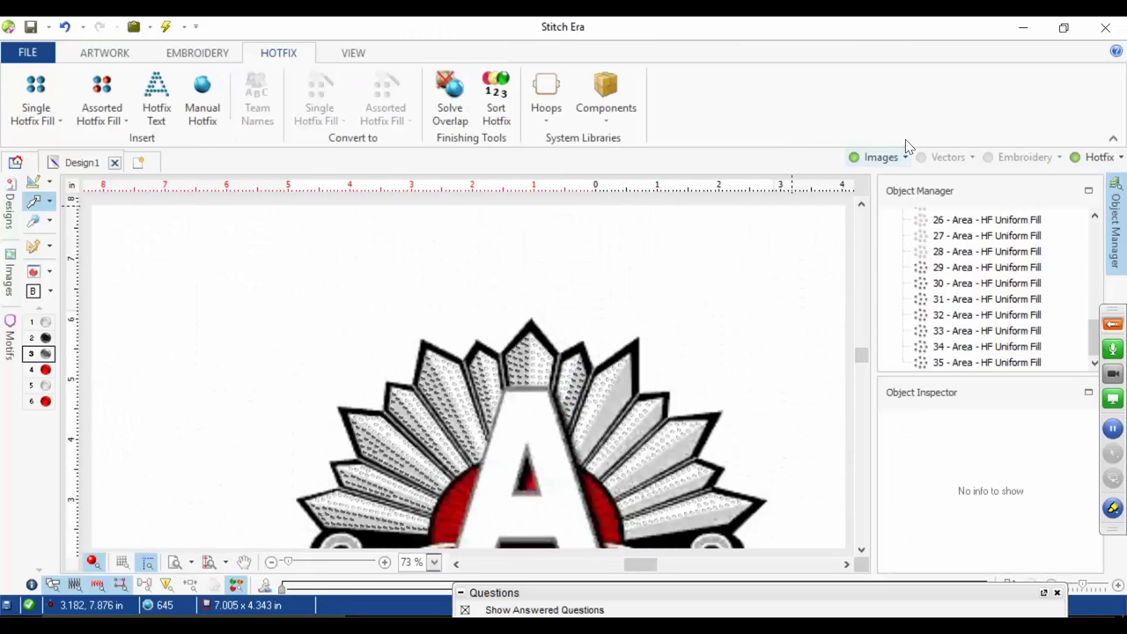
Step: Hide the template image and set the workspace background colour to black
left_click(880, 159)
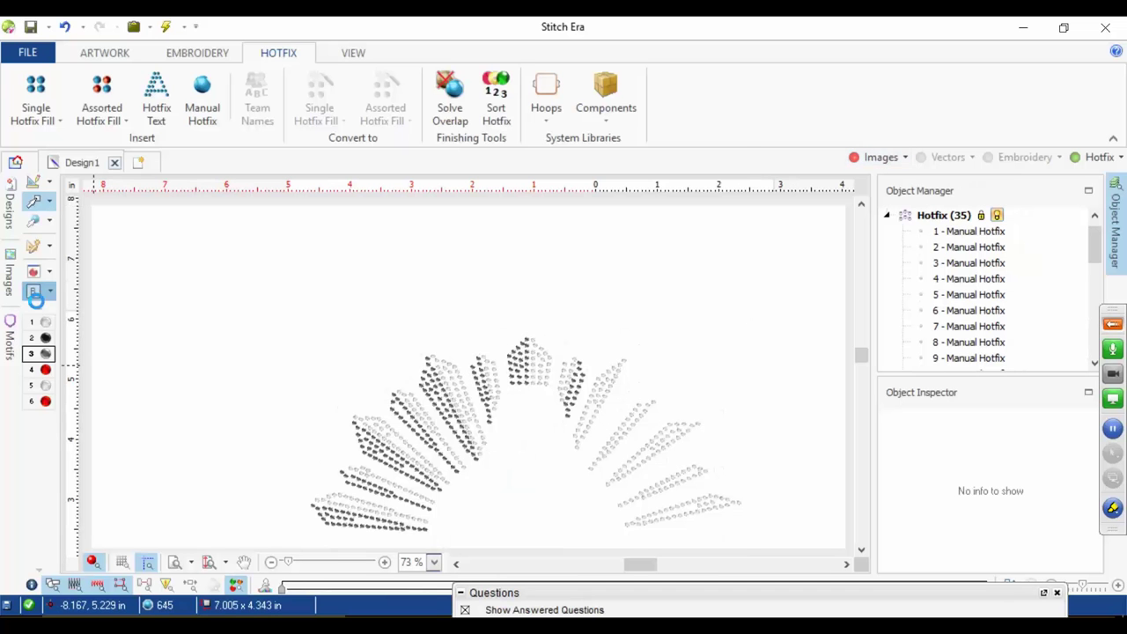
left_click(34, 290)
mouse_move(501, 296)
left_mouse_down()
mouse_move(492, 301)
mouse_move(510, 206)
left_mouse_up()
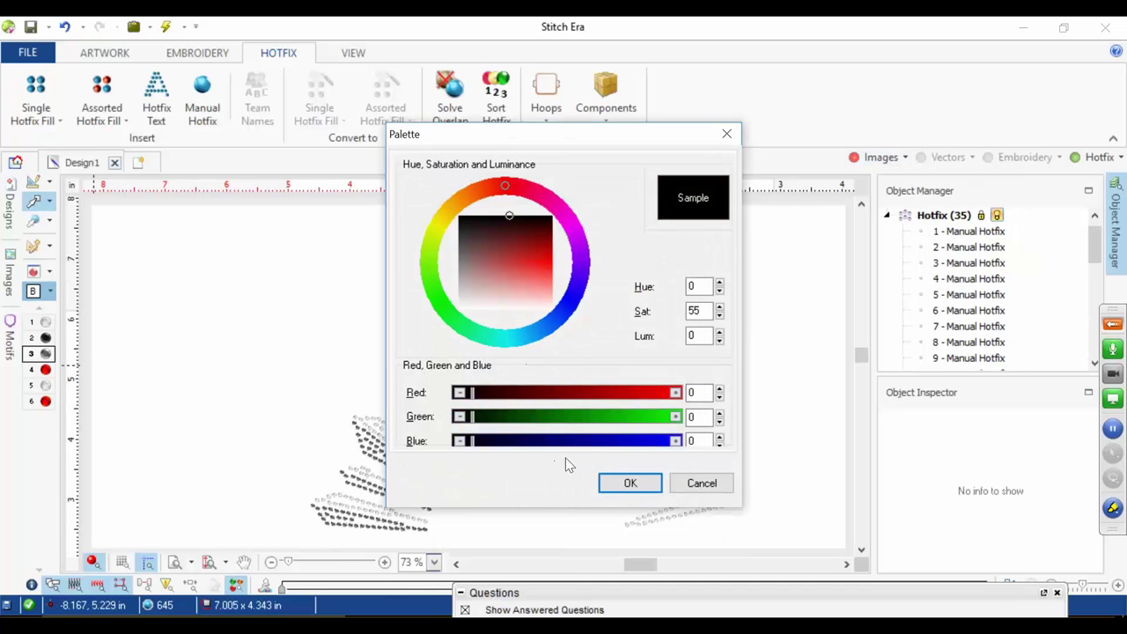
left_click(615, 482)
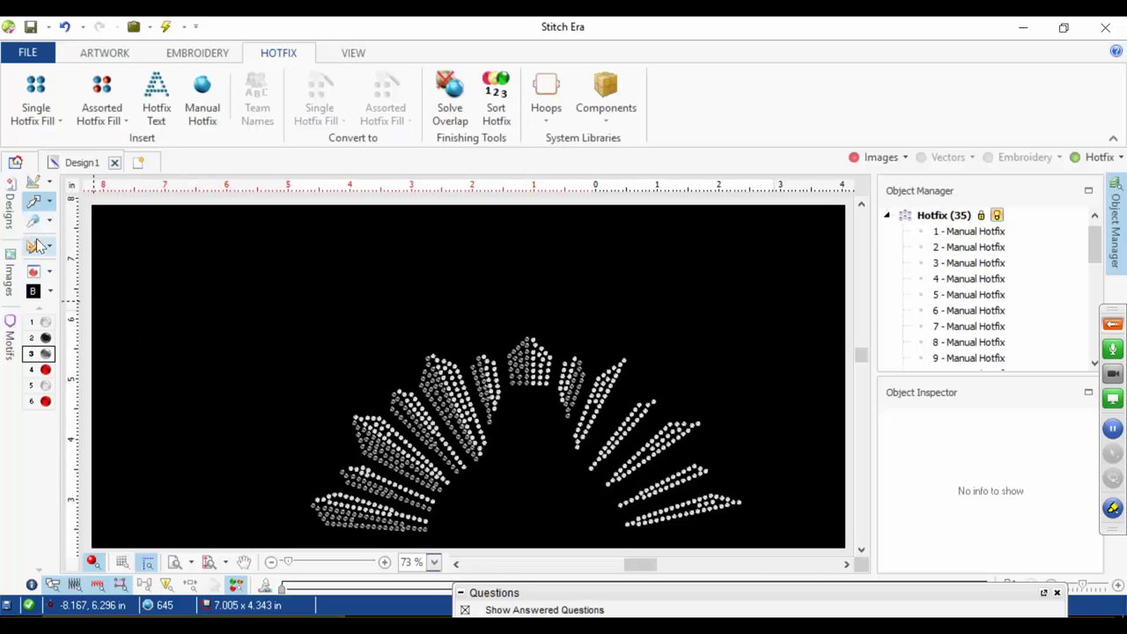
Step: Set the workspace background colour to white and show the template image again
left_click(33, 291)
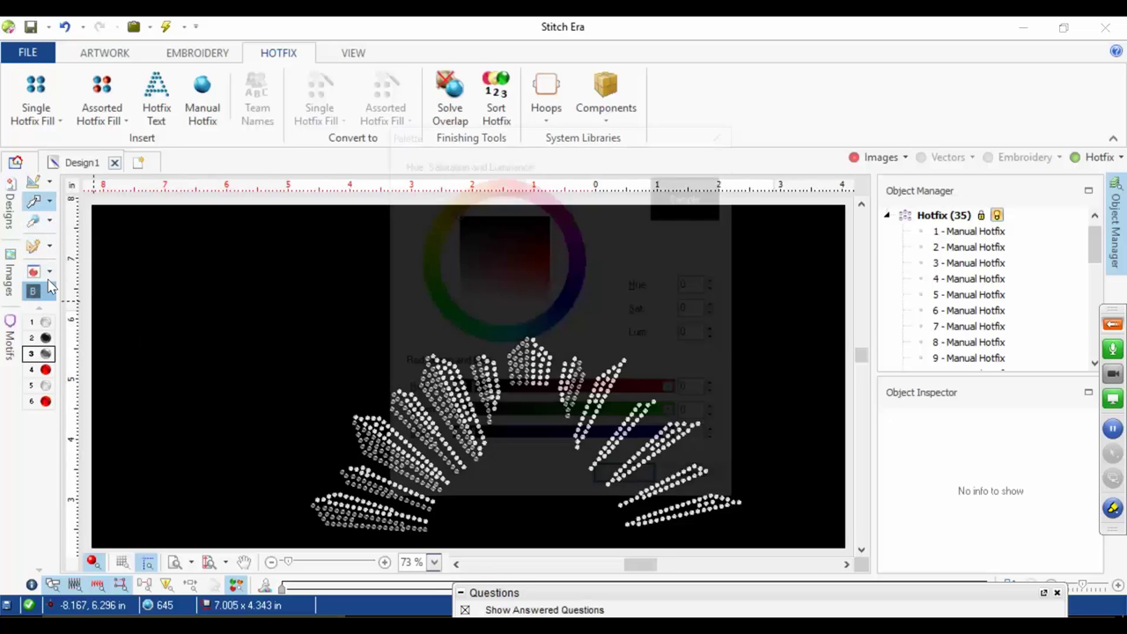
left_click_drag(520, 215, 531, 314)
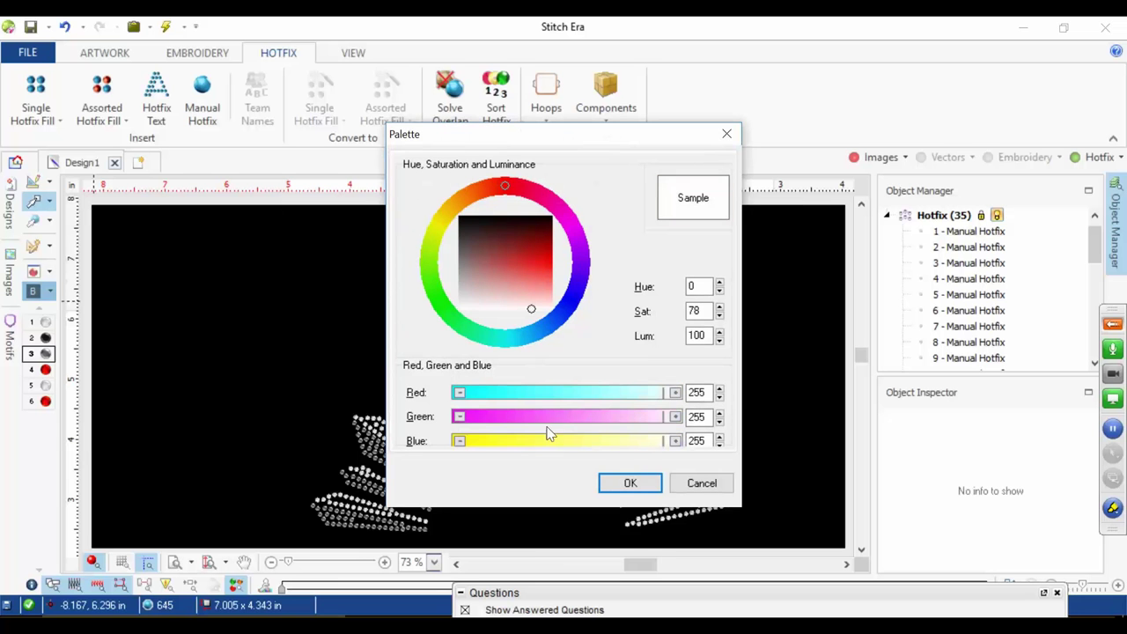
left_click(616, 482)
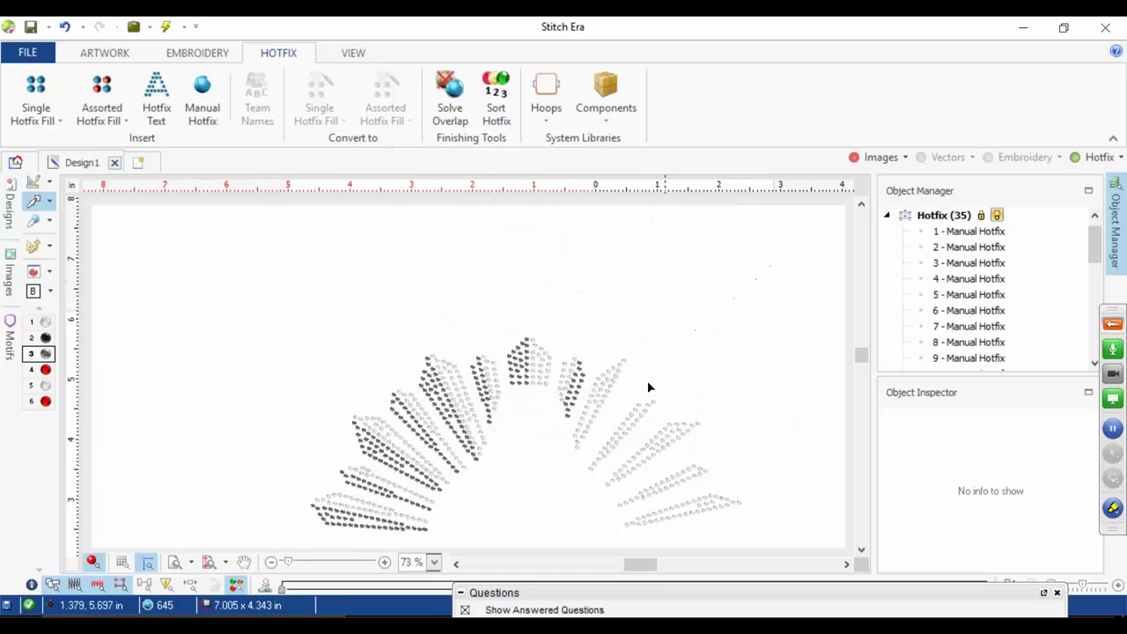
left_click(243, 561)
left_click_drag(455, 496, 596, 362)
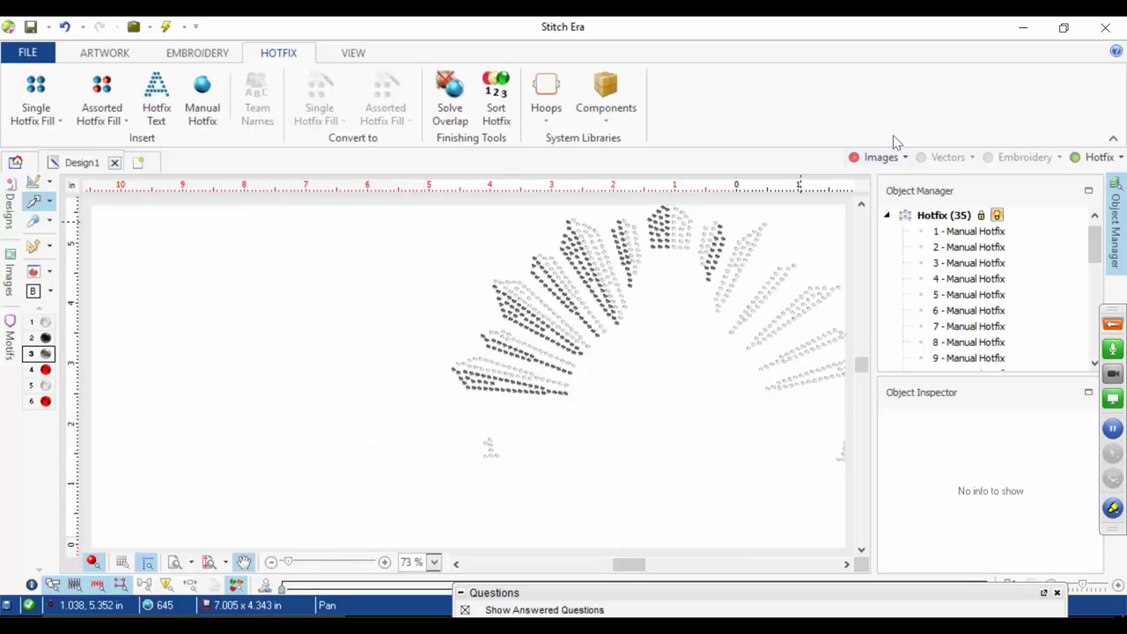
left_click(883, 156)
Step: Add a standard round 10 ss rhinestone in Jet to the design's bead palette from the hotfix catalog
scroll(438, 387, "up", 3)
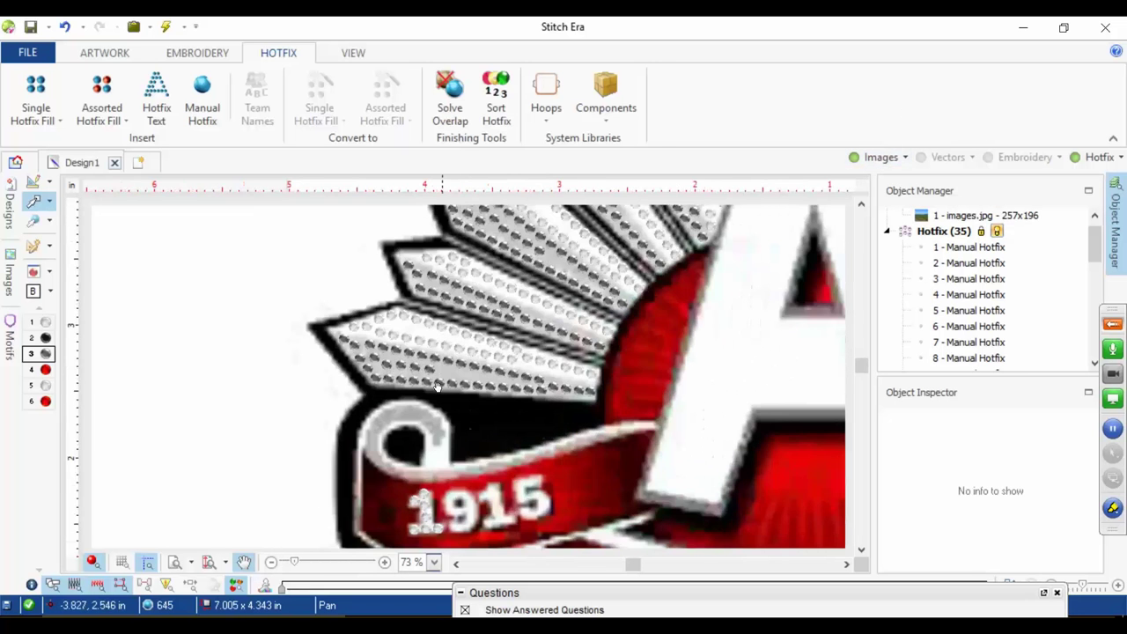
scroll(437, 388, "up", 3)
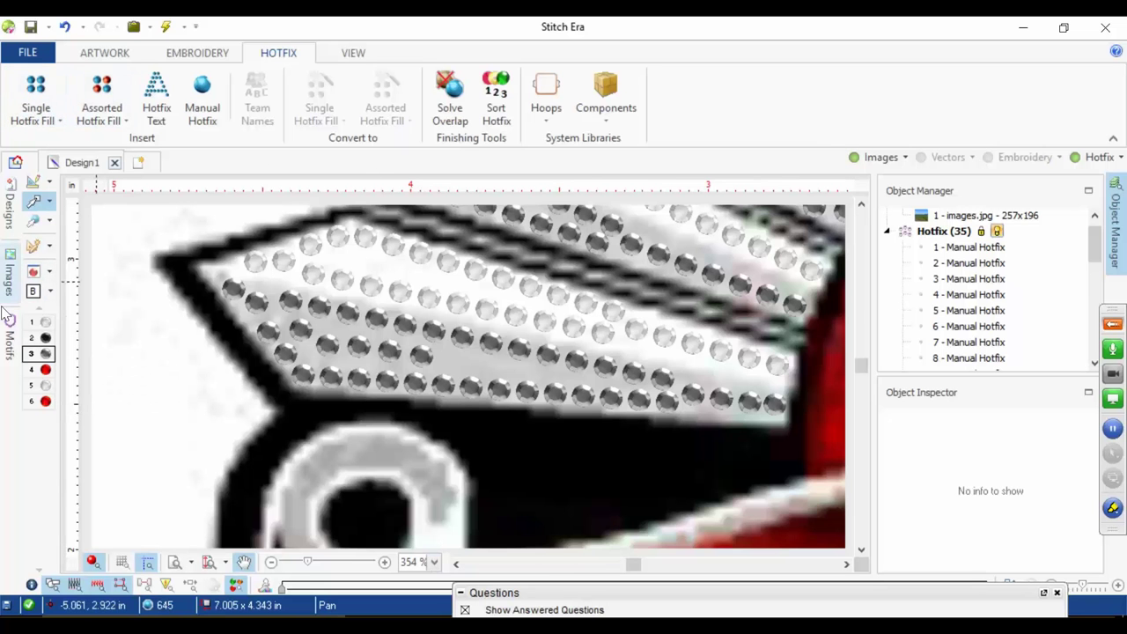
left_click(33, 271)
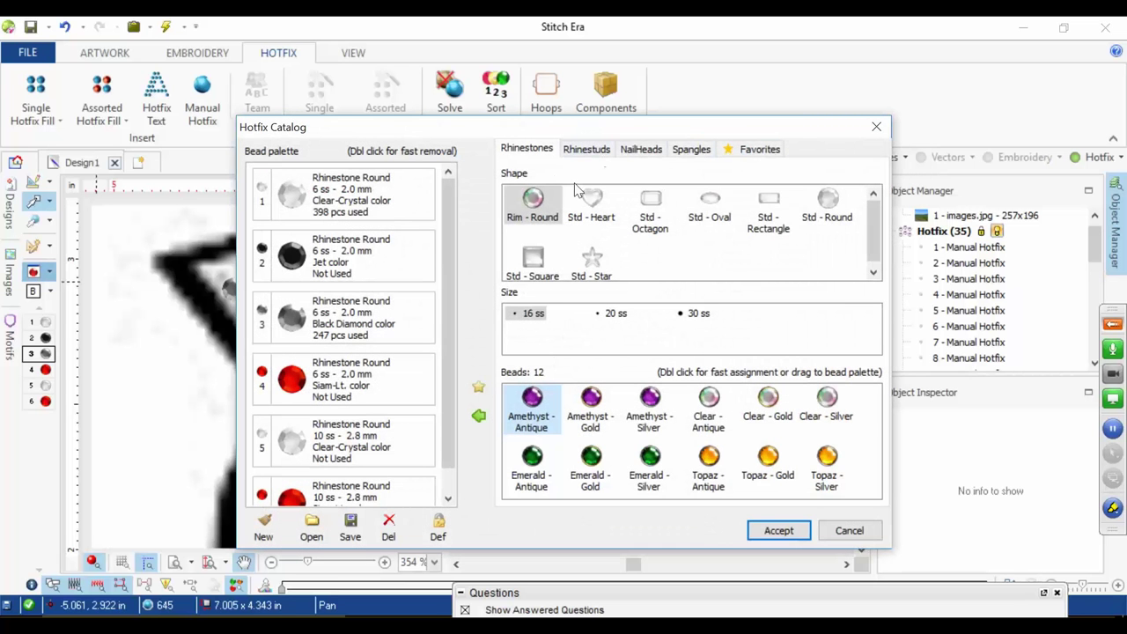
left_click(828, 201)
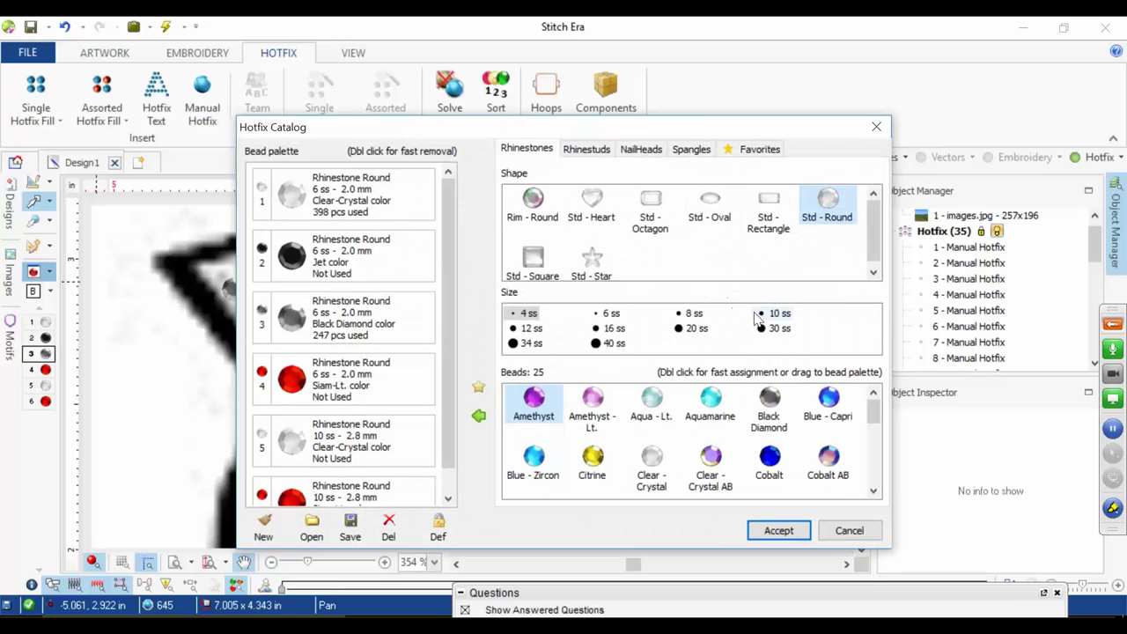
left_click(755, 313)
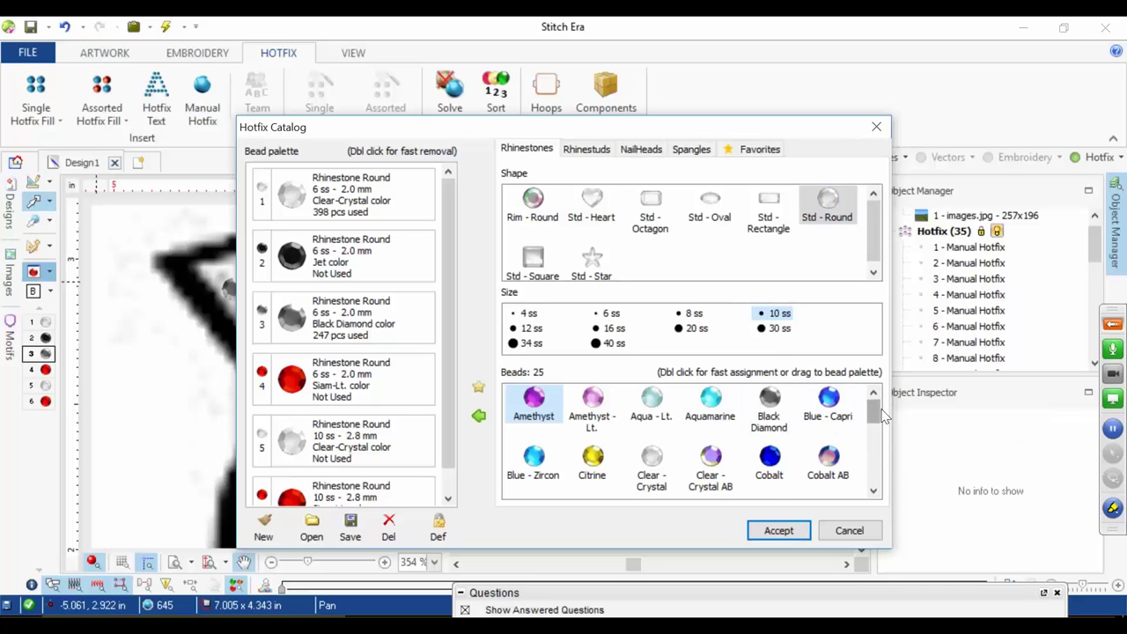
scroll(872, 422, "down", 2)
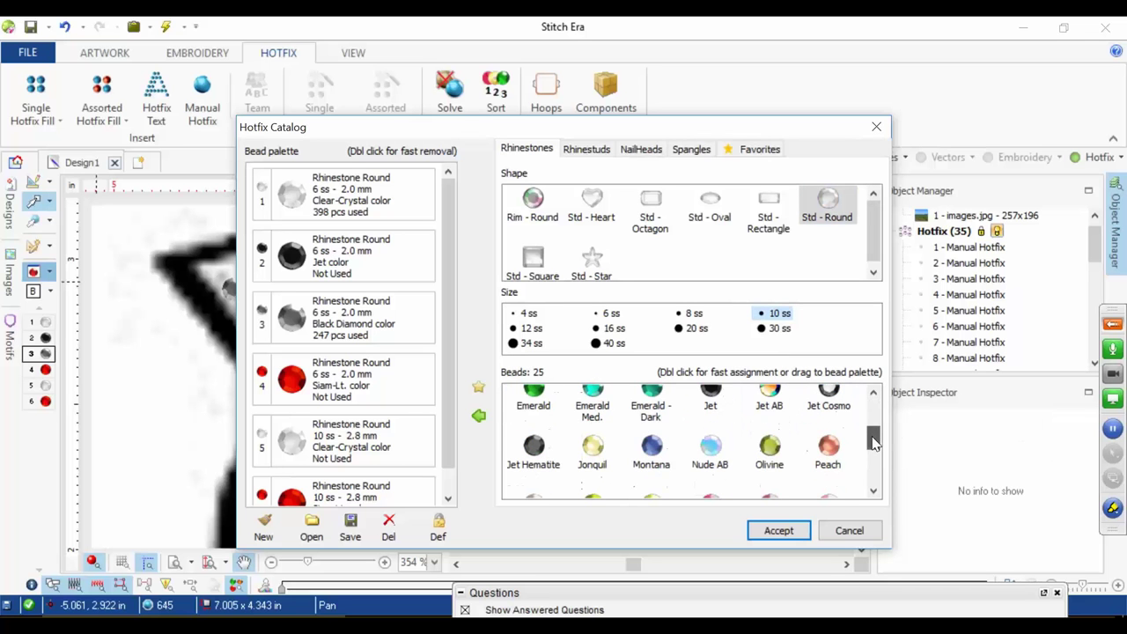
left_click(711, 398)
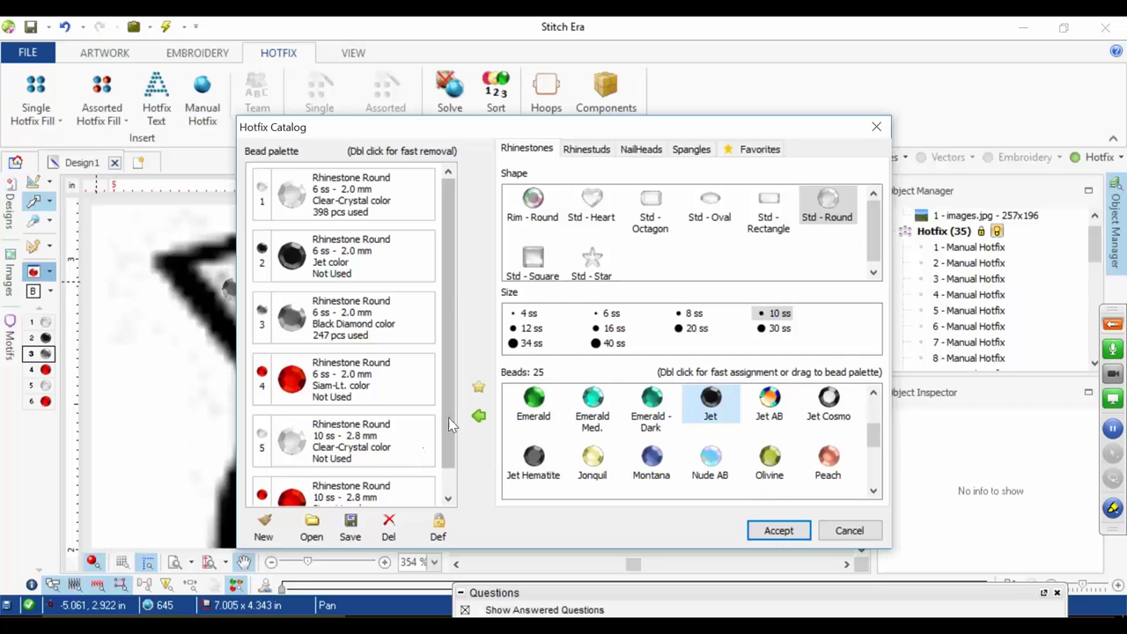
left_click(478, 415)
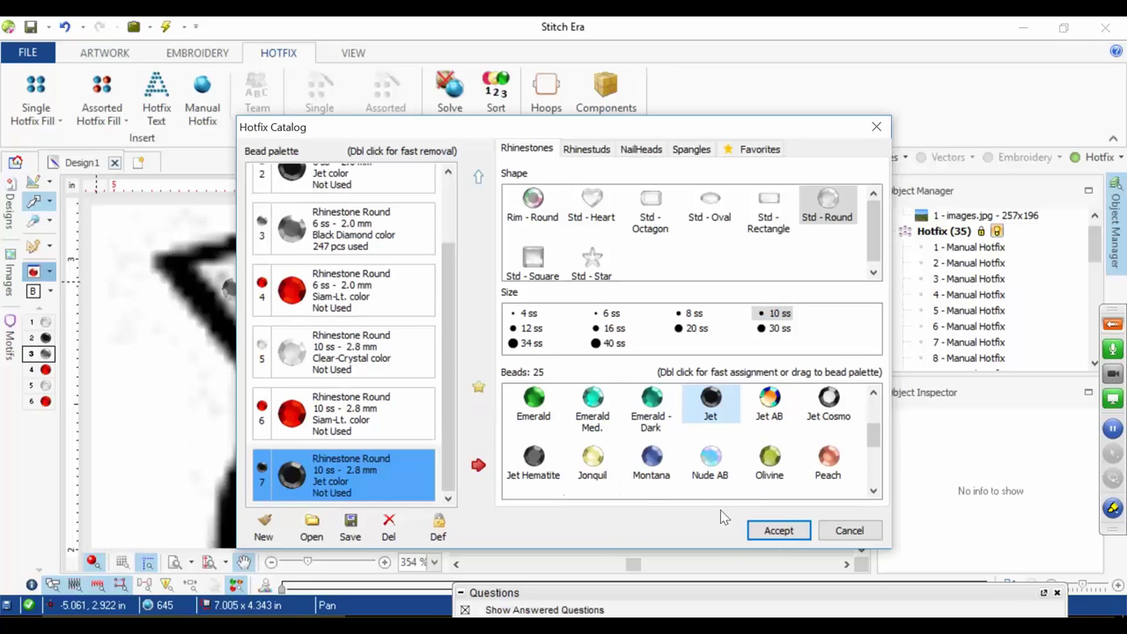
left_click(776, 529)
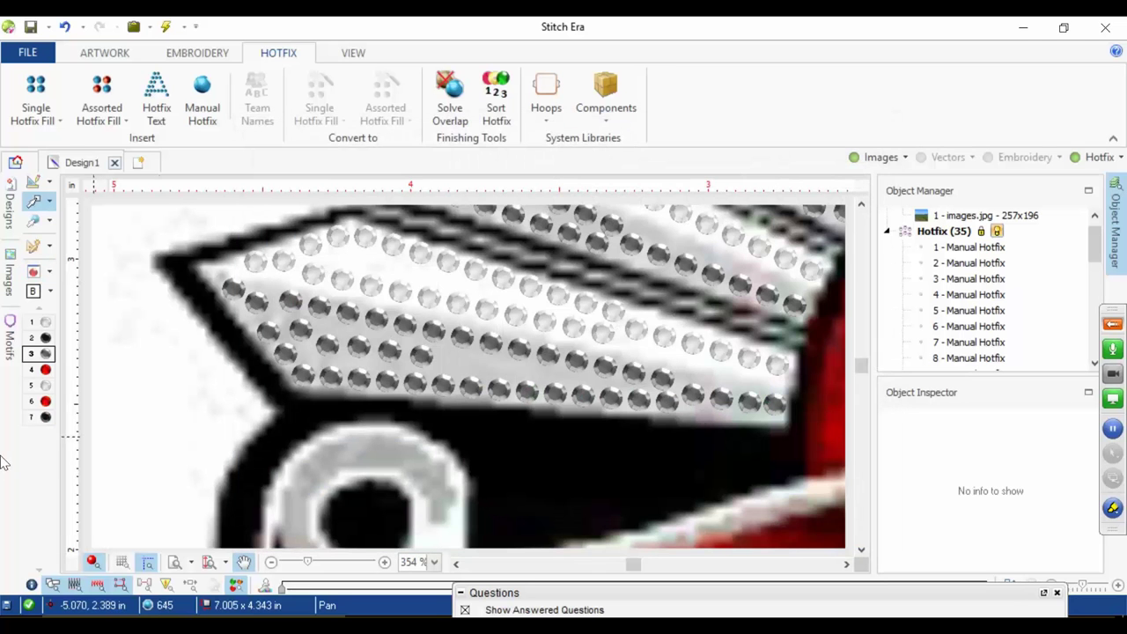
Step: Trace the black outline of the lowest left feather, above the 1915 ribbon, with a single hotfix path of Jet 10 ss beads
left_click(41, 417)
left_click(201, 95)
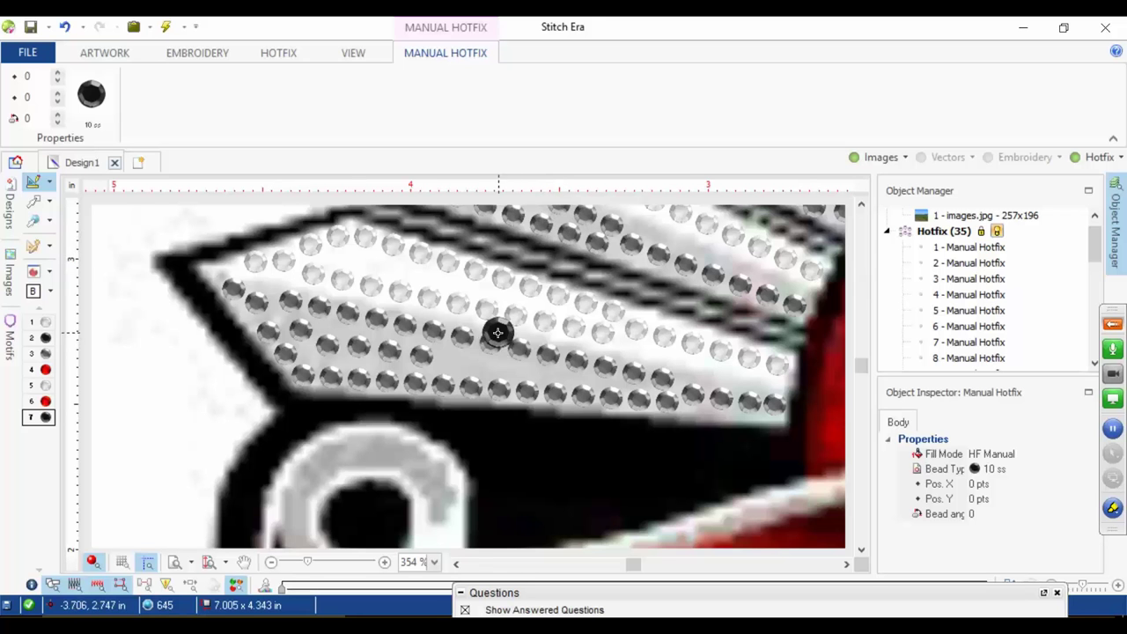
left_click(262, 57)
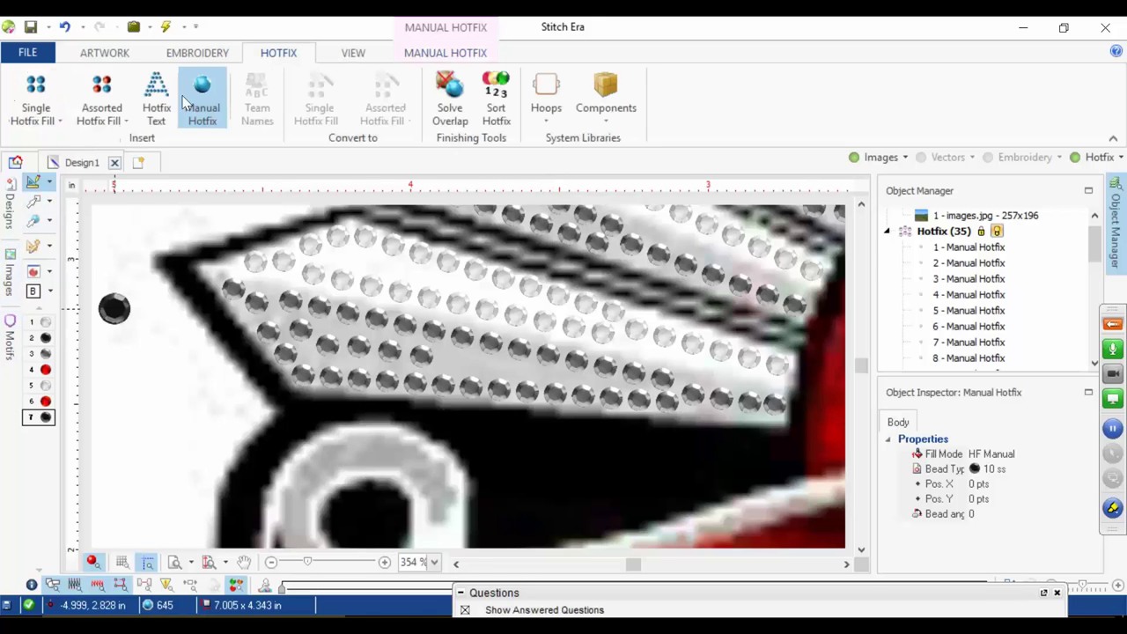
left_click(25, 127)
left_click(31, 161)
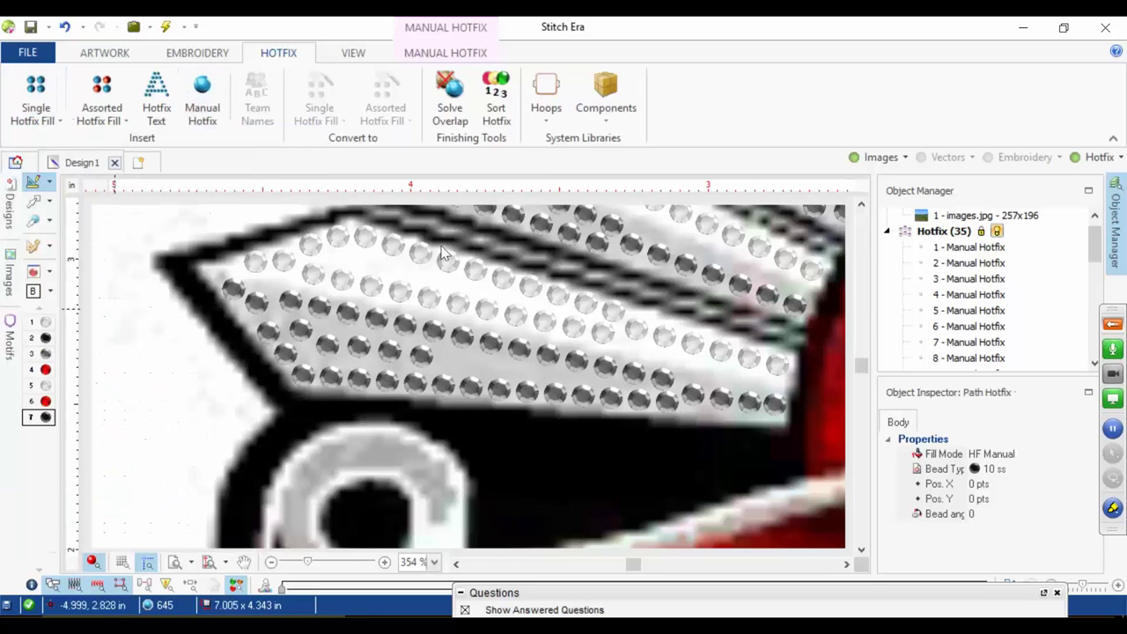
left_click(788, 429)
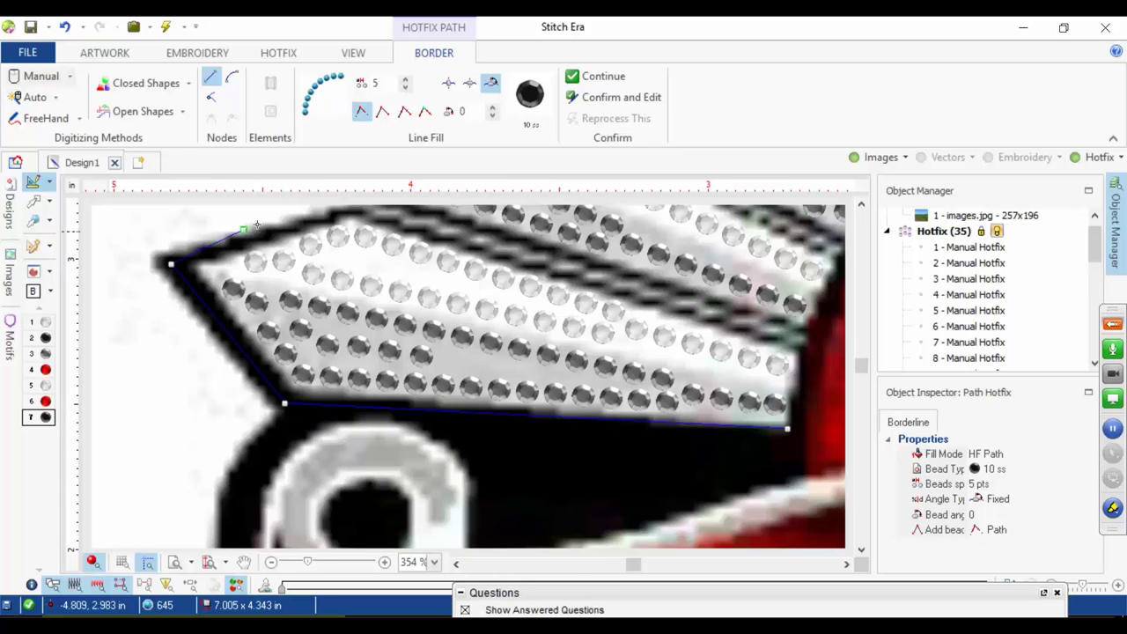
key("space")
left_click_drag(297, 212, 191, 355)
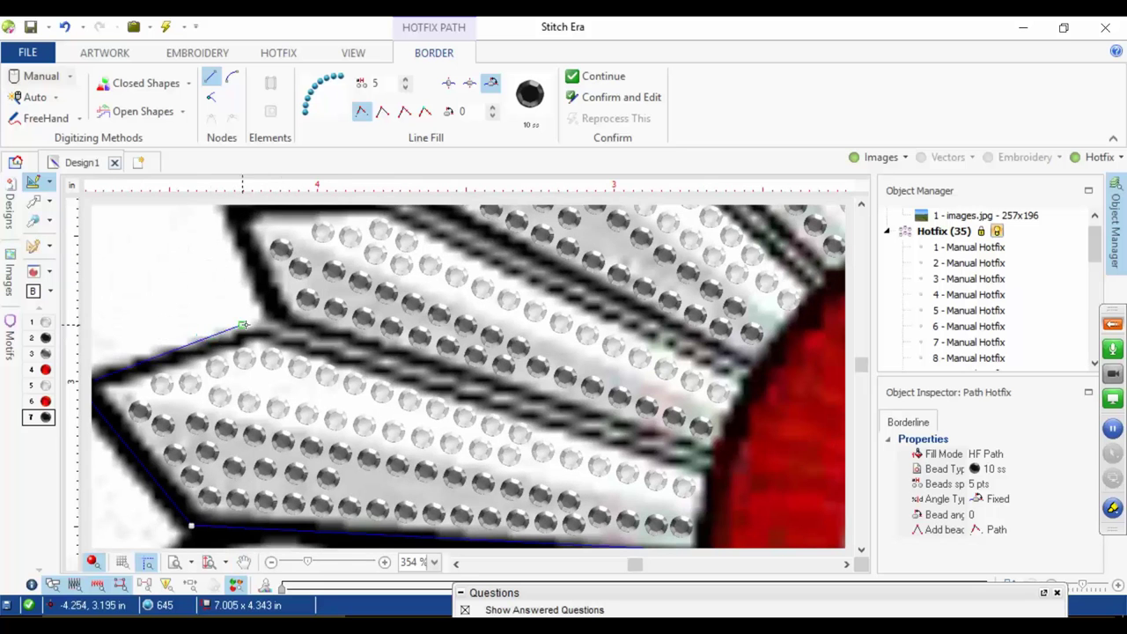
left_click(271, 325)
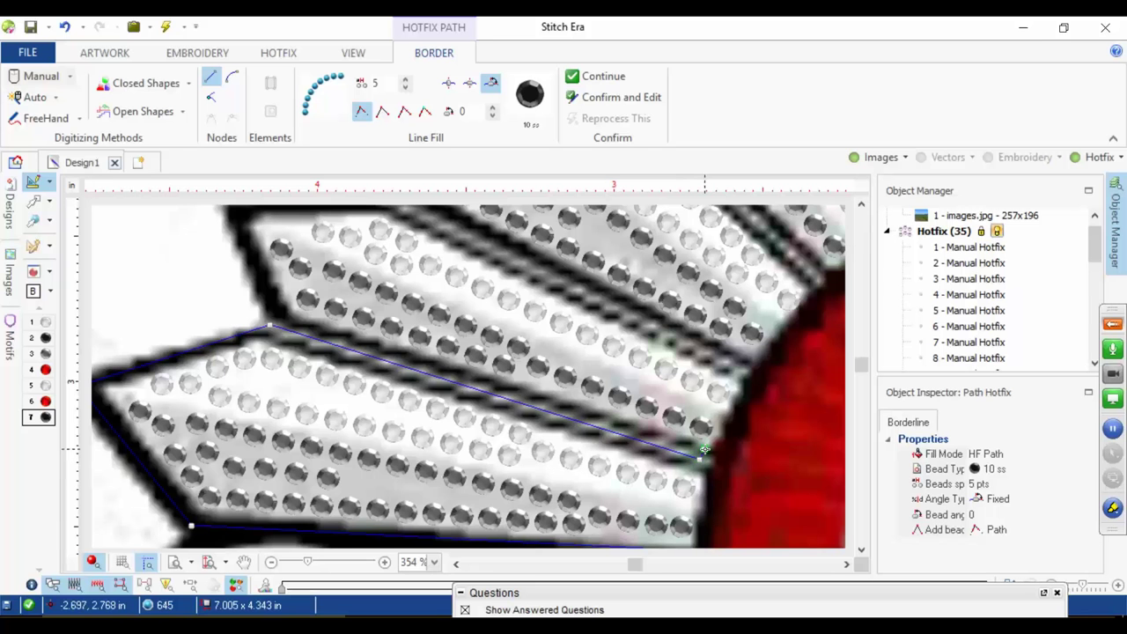
right_click(699, 472)
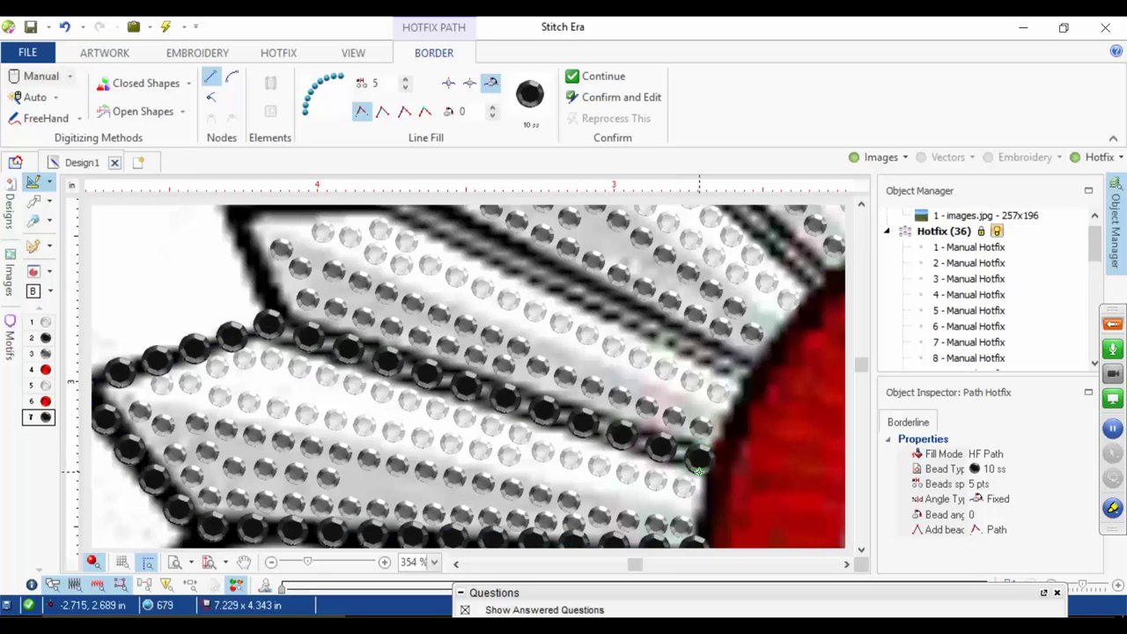
Step: Trace the upper edge, tip and outer edge of the second-lowest left feather with a Jet 10 ss bead path
left_click(736, 364)
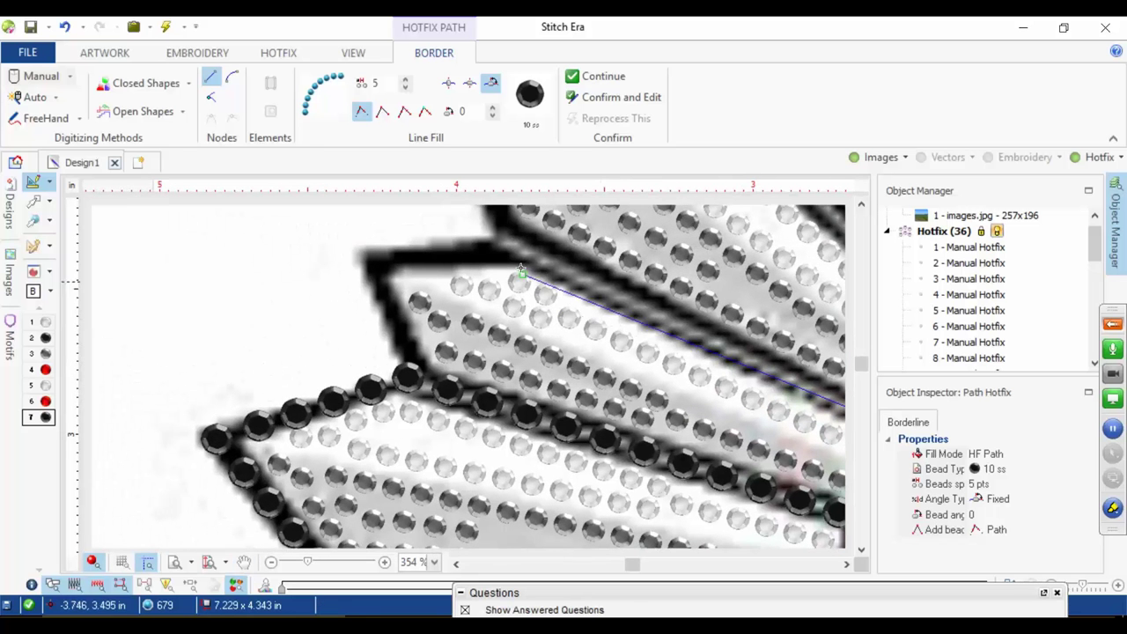
left_click(511, 244)
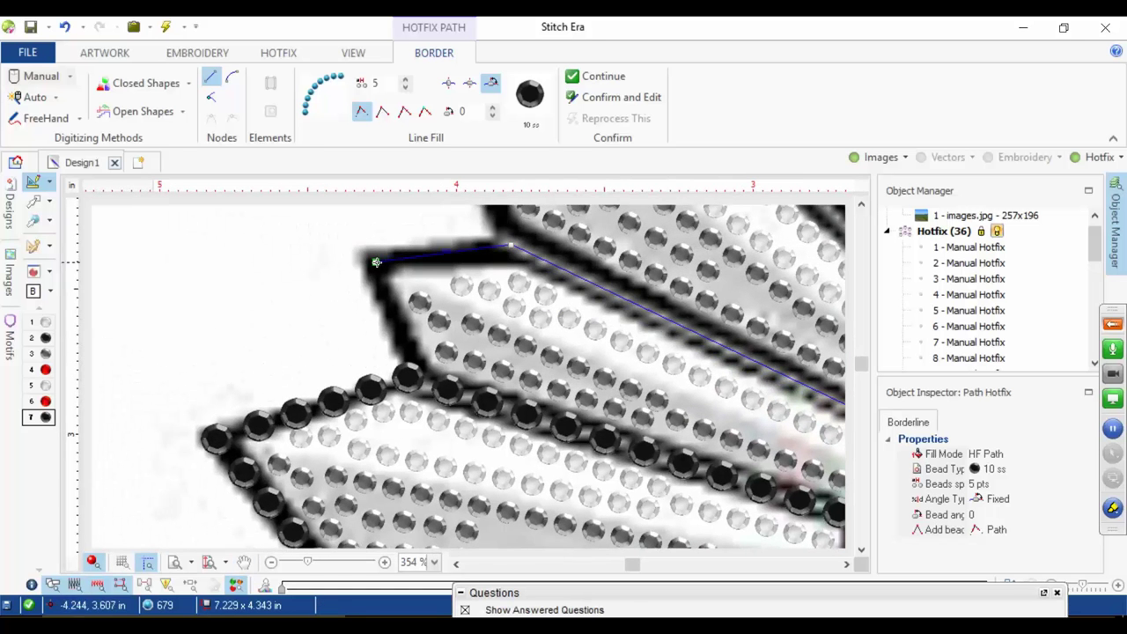
left_click(401, 335)
right_click(403, 335)
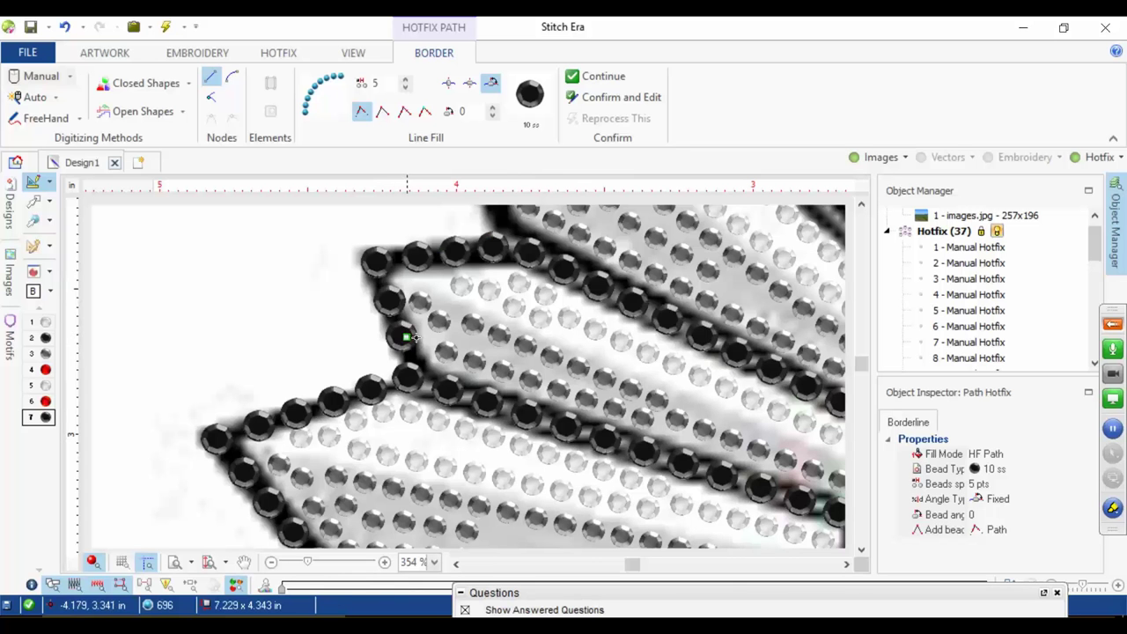
Step: Trace the outer edge, tip and upper edge of the third left feather from the bottom with a Jet 10 ss bead path
scroll(457, 329, "down", 5)
scroll(496, 229, "up", 3)
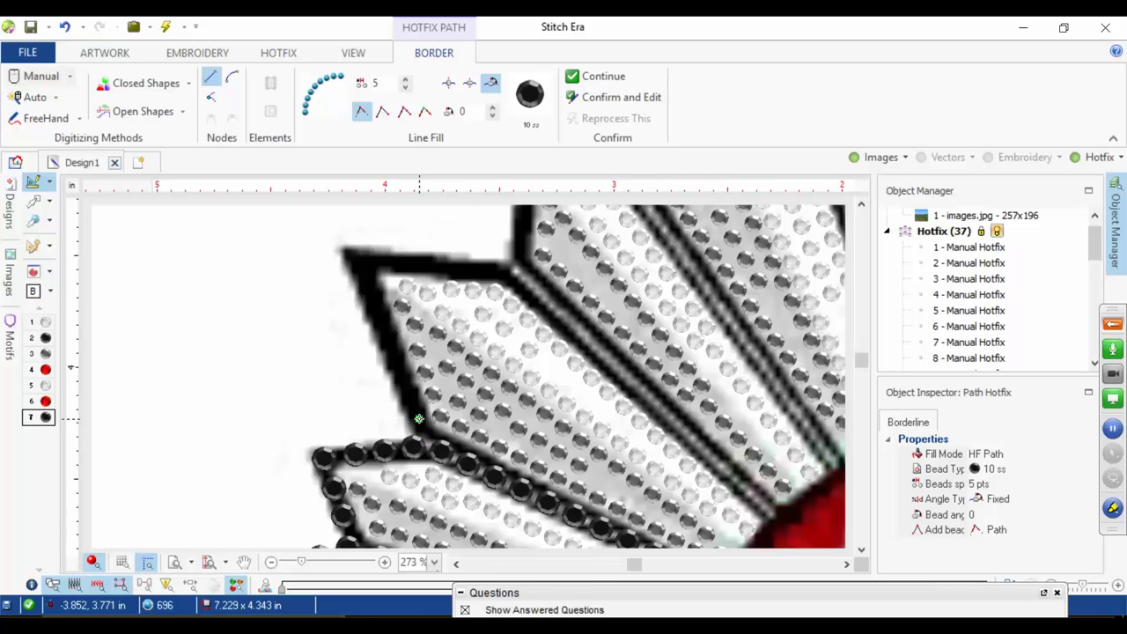
left_click(418, 416)
left_click(352, 261)
left_click(520, 269)
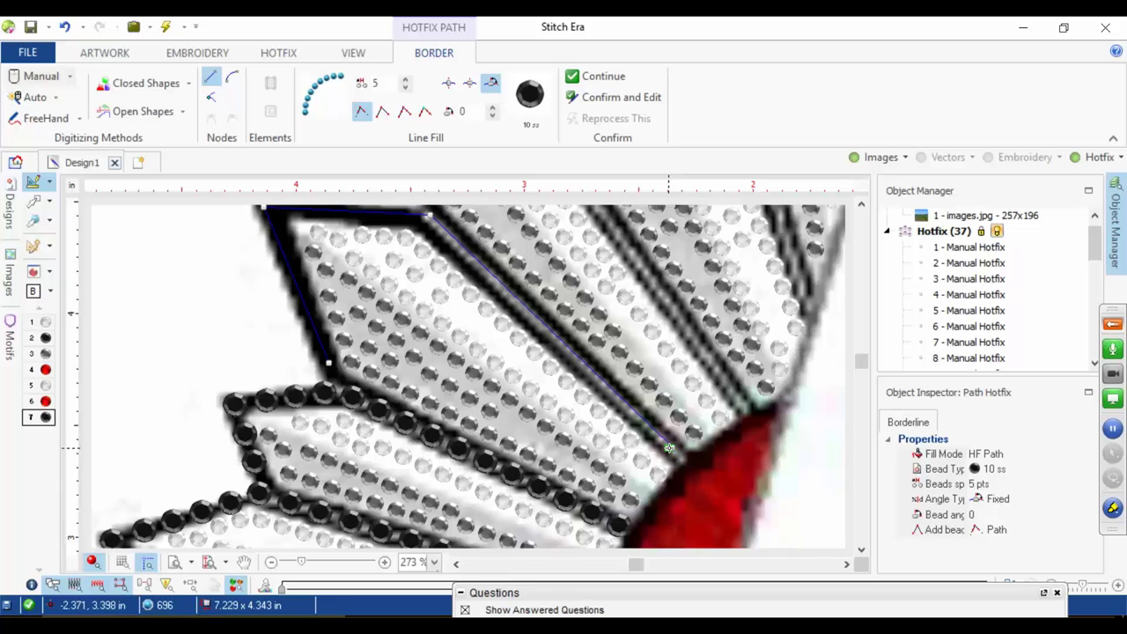
left_click(669, 447)
right_click(669, 447)
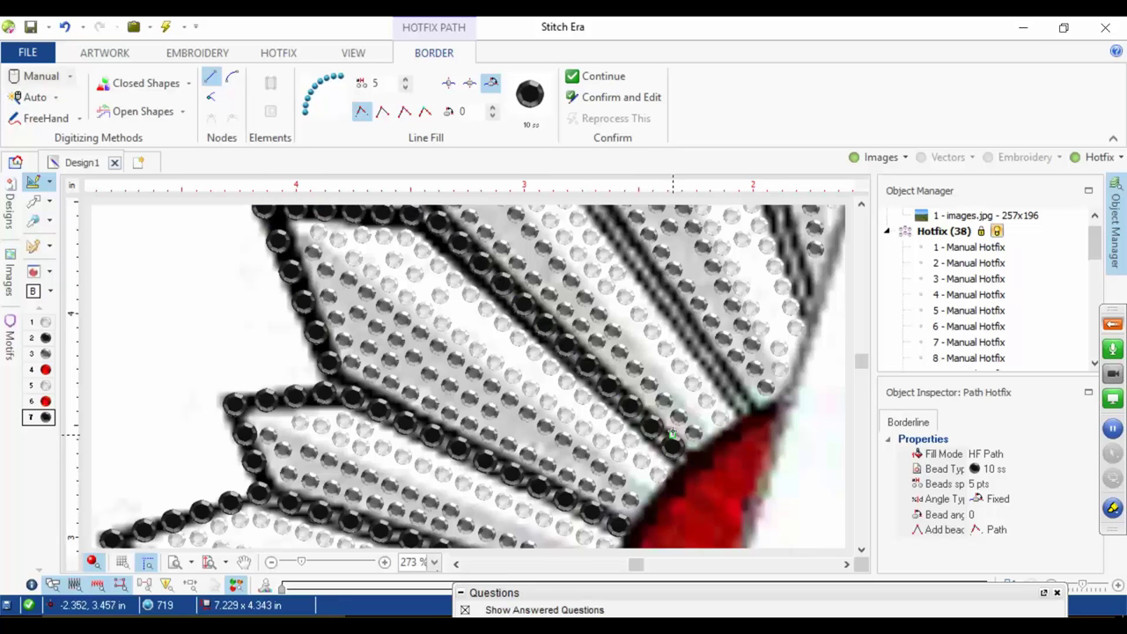
Step: Trace the upper edge, tip and outer edge of the fourth left feather from the bottom with a Jet 10 ss bead path
left_click(739, 405)
left_click_drag(639, 313, 606, 516)
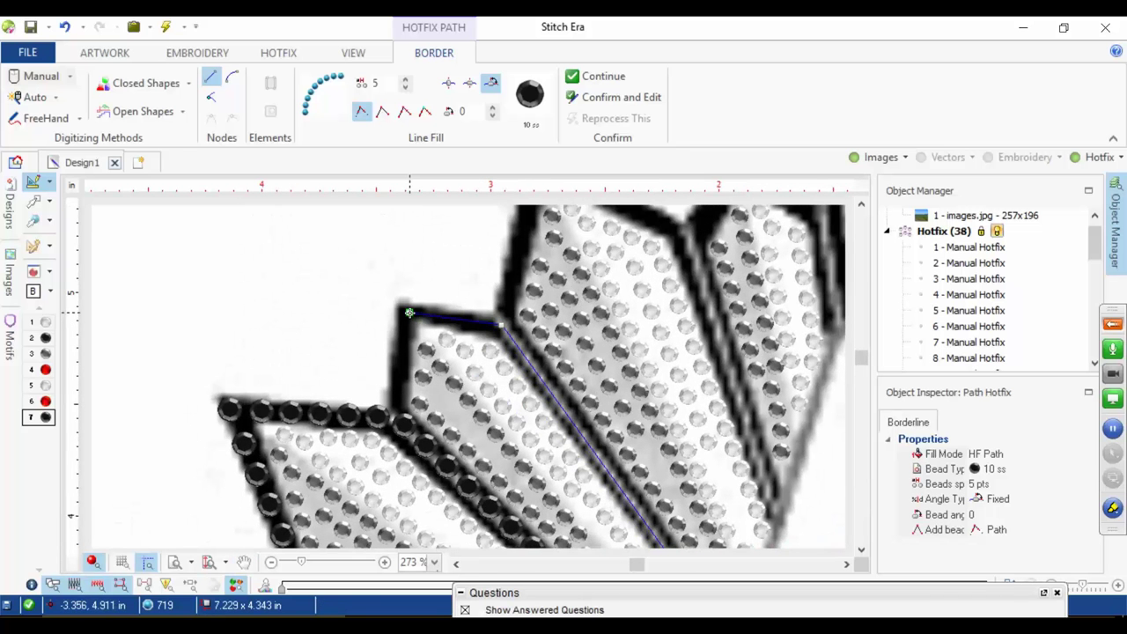
left_click(409, 312)
left_click(399, 389)
right_click(399, 389)
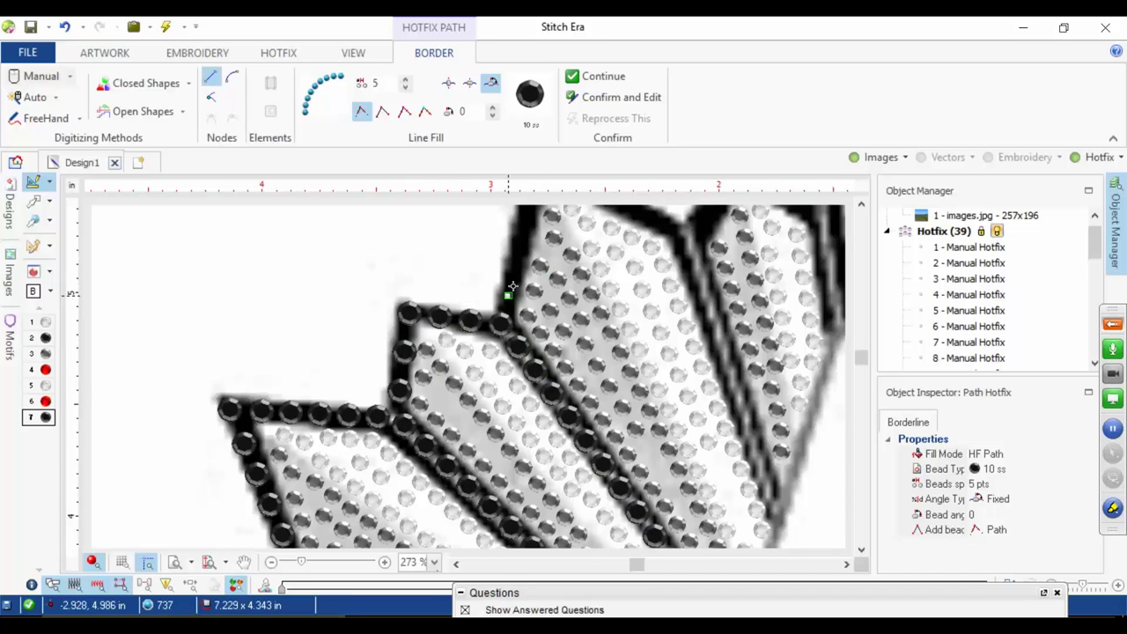
Step: Trace the fifth left feather from the bottom with a Jet 10 ss bead path, from its outer edge over the tip to its inner end
left_click_drag(528, 256, 452, 435)
left_click(464, 335)
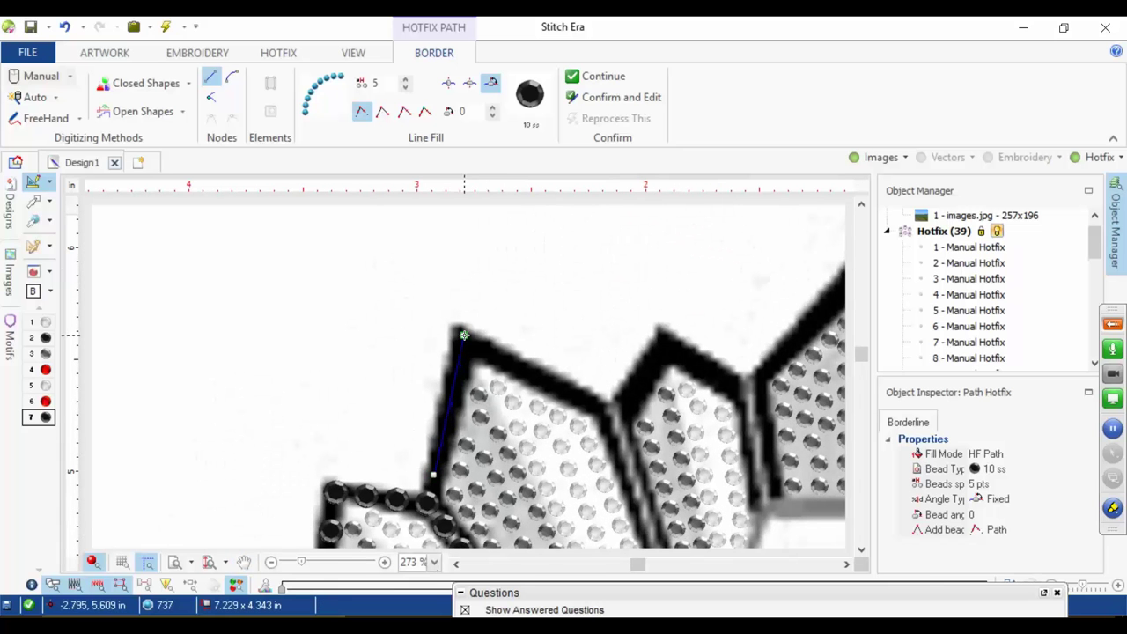
left_click(463, 335)
left_click(613, 413)
scroll(572, 440, "down", 4)
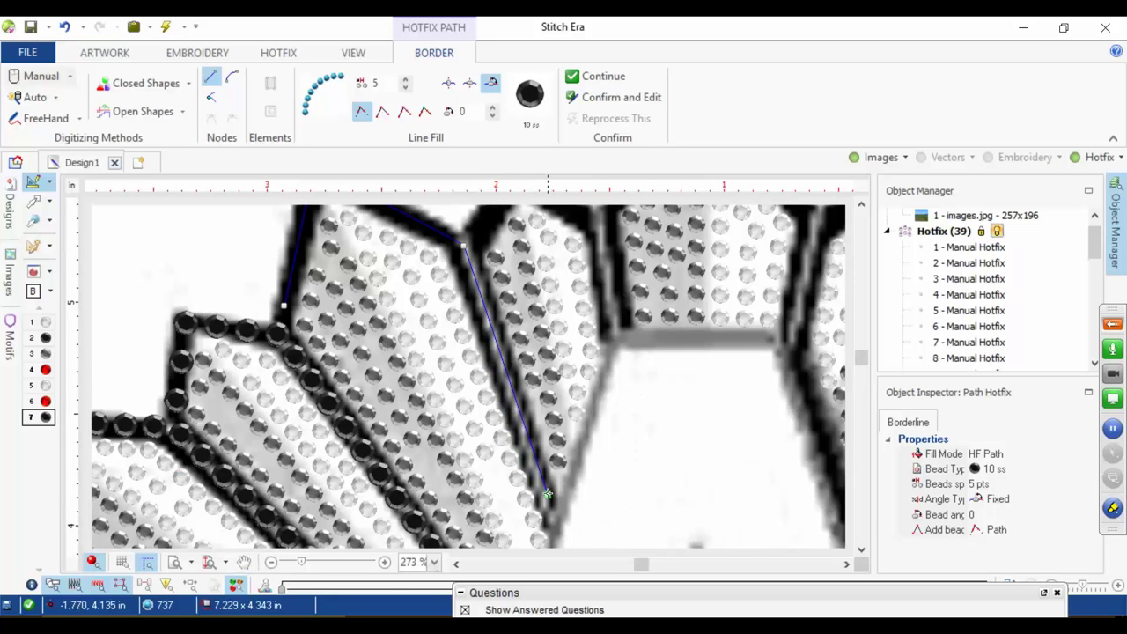
right_click(557, 474)
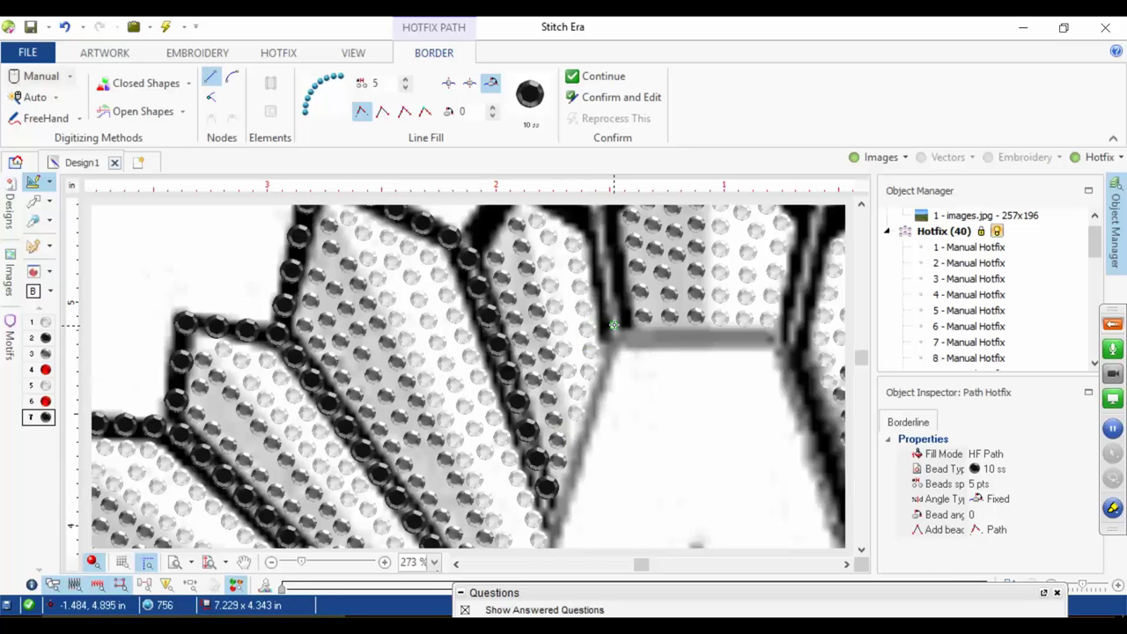
Step: Trace the narrow feather just left of the centre feather with a Jet 10 ss bead path along its right edge and tip
left_click_drag(613, 297, 623, 380)
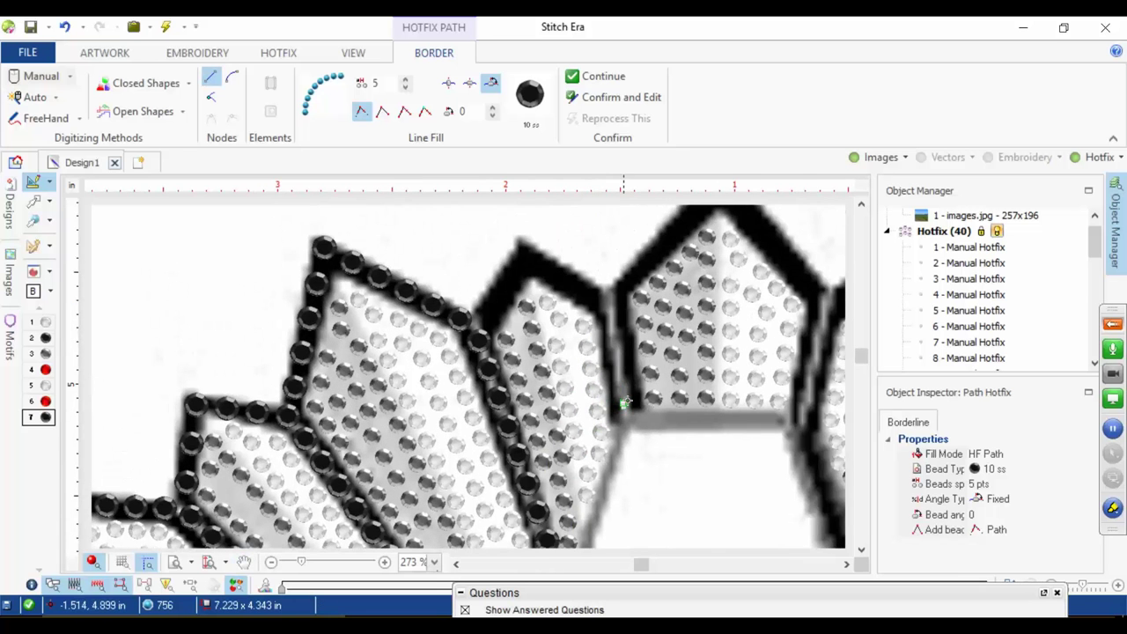
left_click(624, 404)
left_click(607, 309)
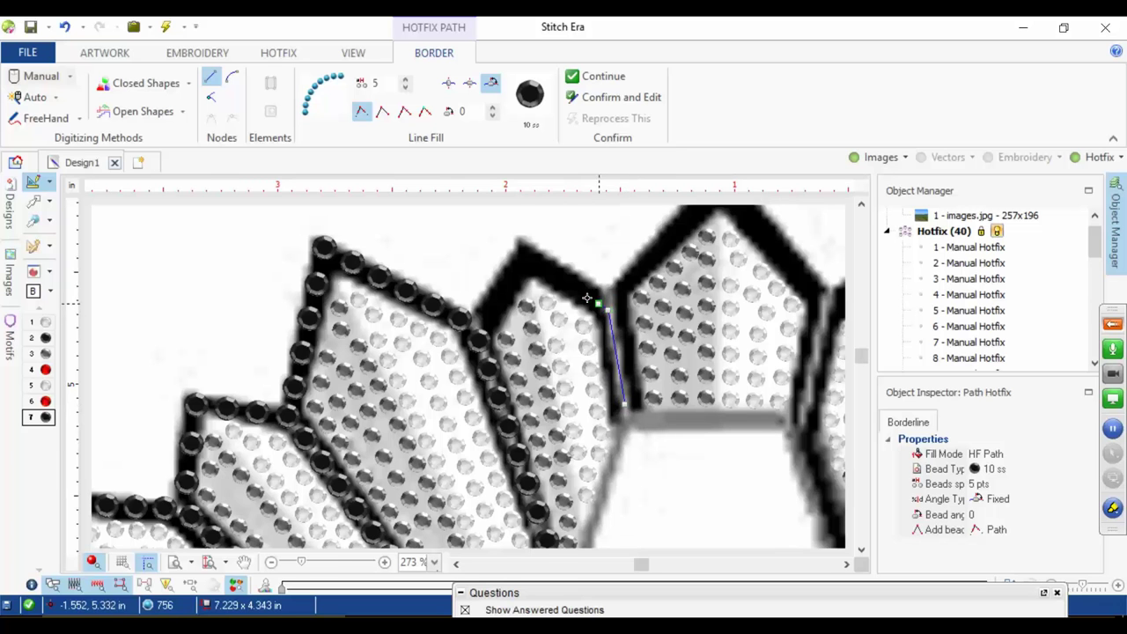
left_click(525, 251)
left_click(490, 312)
key("Return")
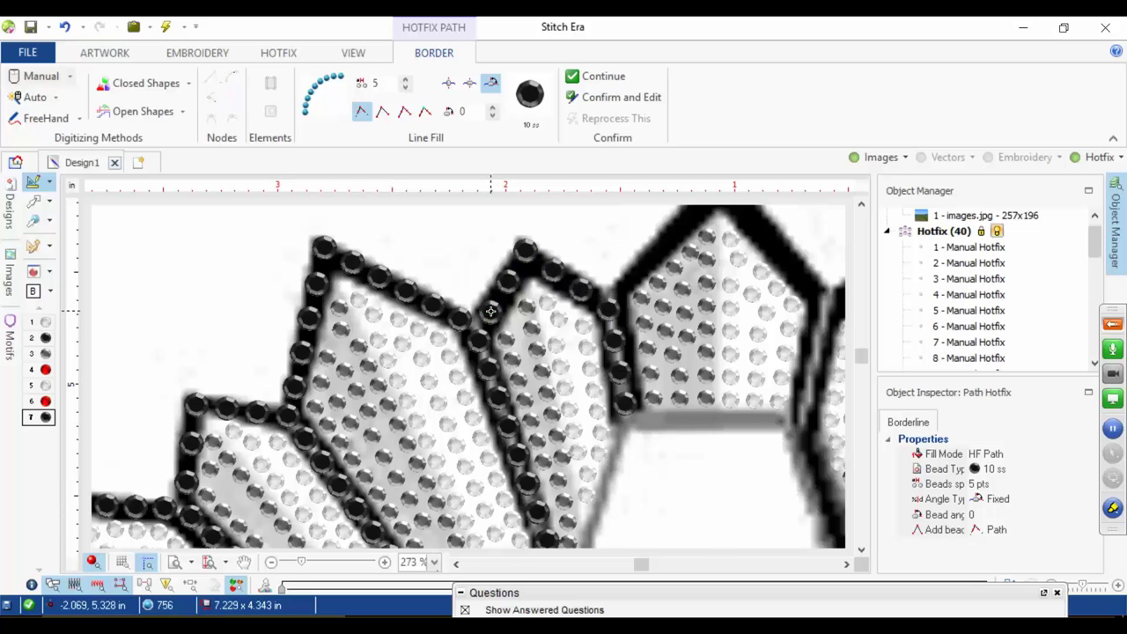
left_click(594, 275)
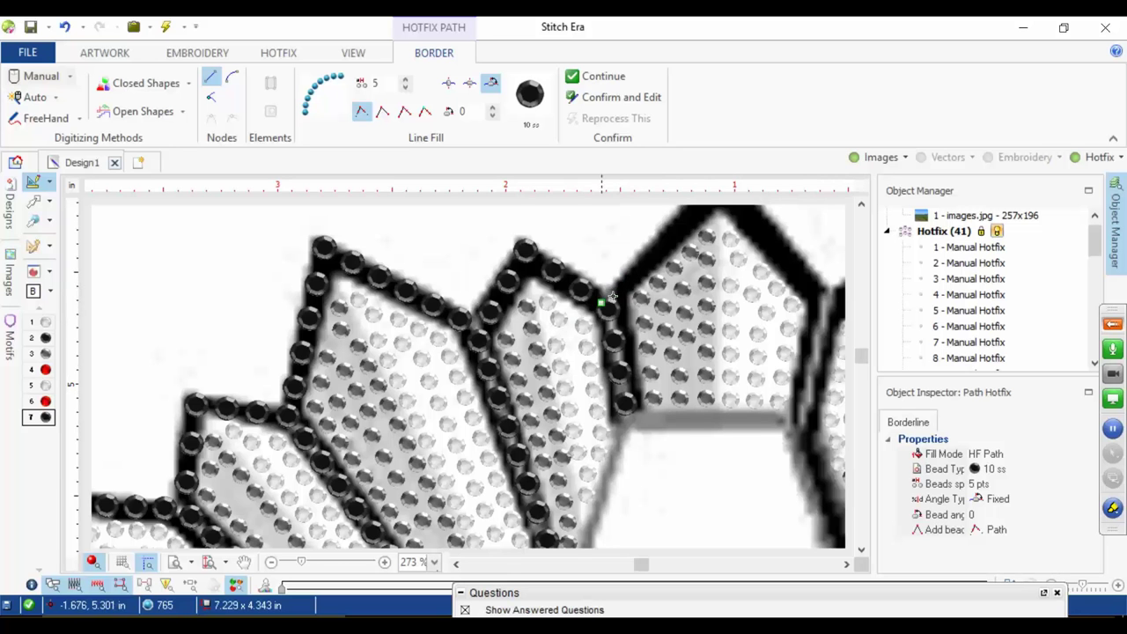
Step: Trace the centre feather with a Jet 10 ss bead path from its left shoulder over the tip and down the right edge
left_click(624, 284)
key("space")
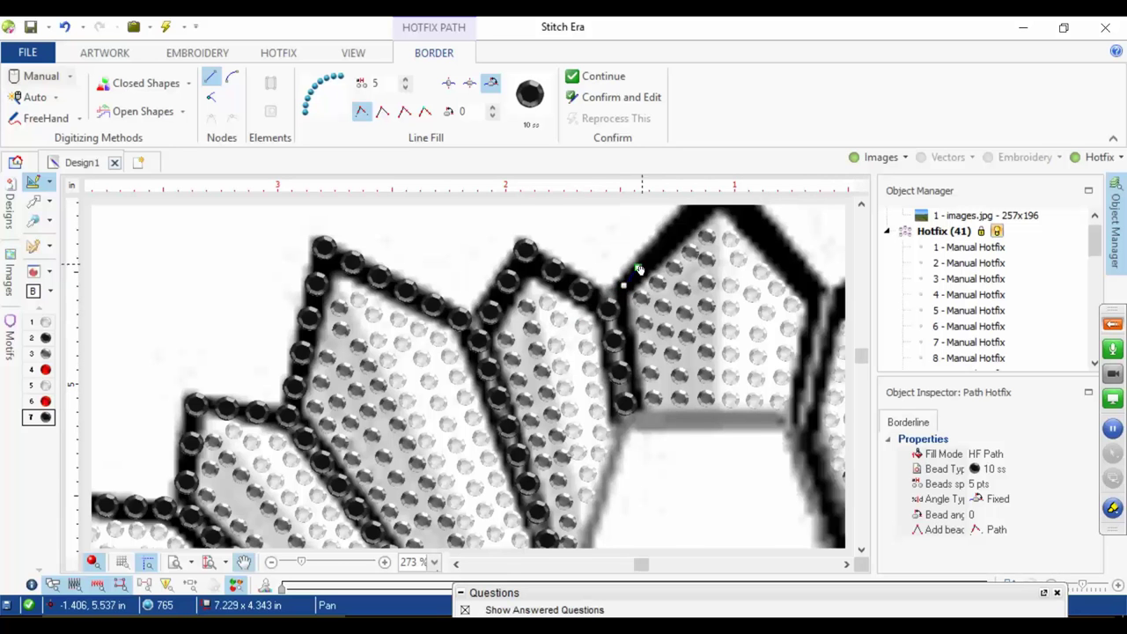
left_click_drag(640, 269, 433, 423)
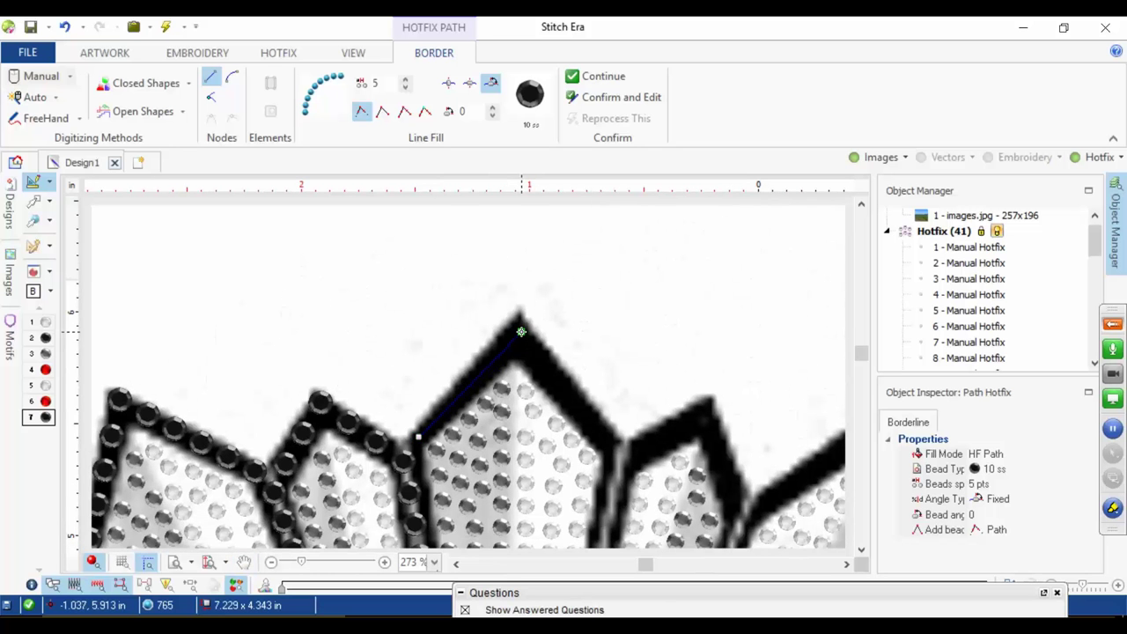
left_click(517, 334)
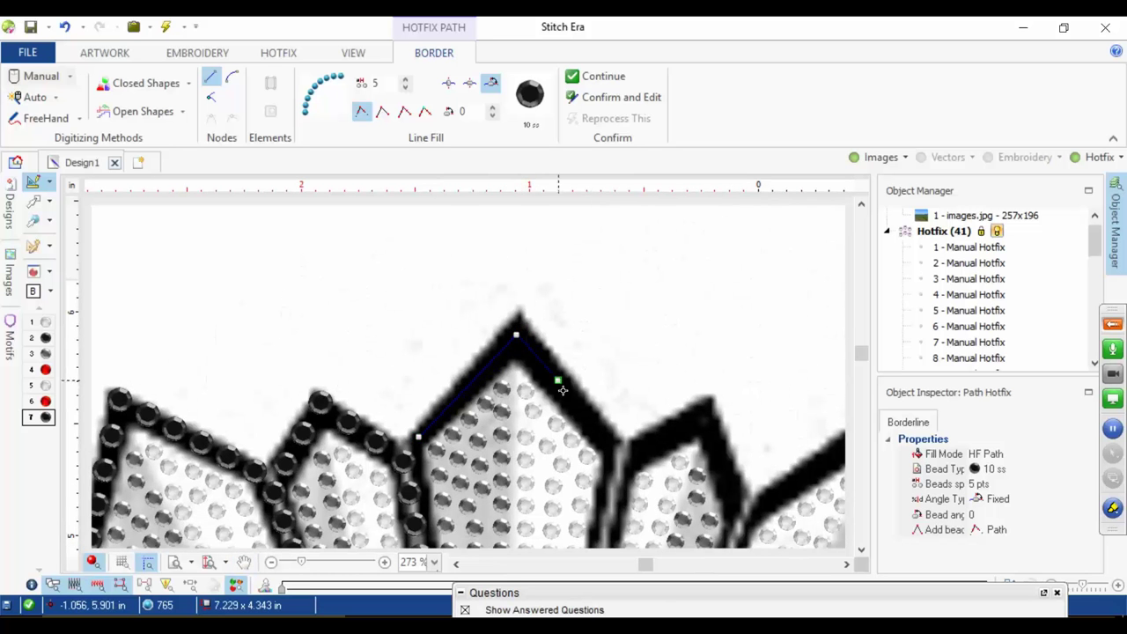
left_click(615, 456)
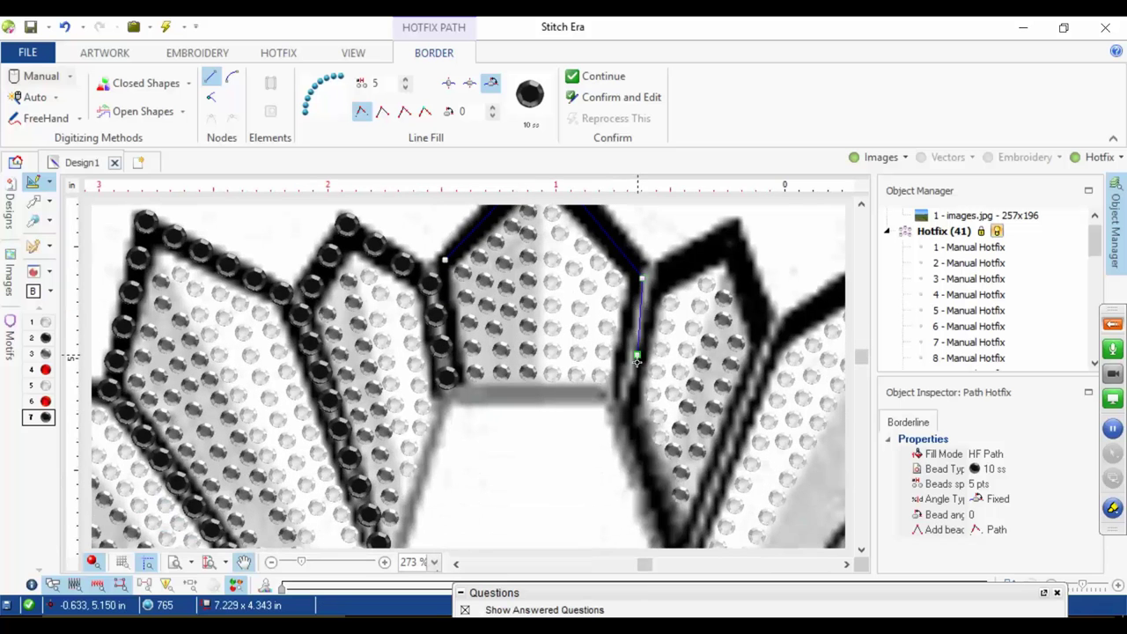
left_click(623, 386)
key("Return")
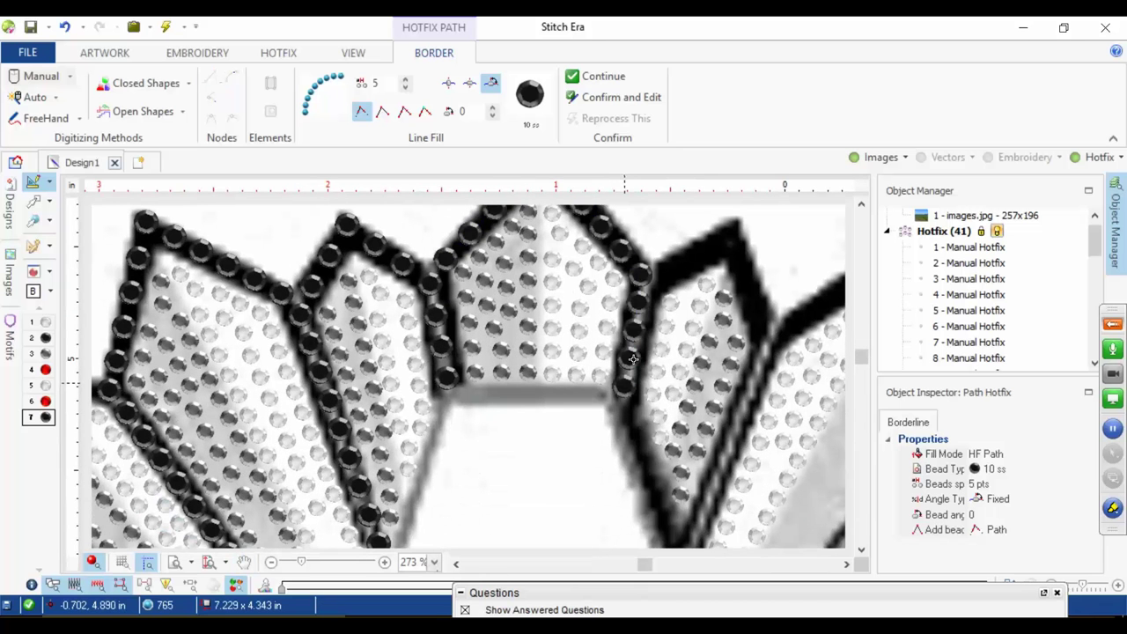
Step: Trace the narrow feather just right of the centre feather with a Jet 10 ss bead path over its tip and down its right edge
left_click(668, 266)
left_click(732, 231)
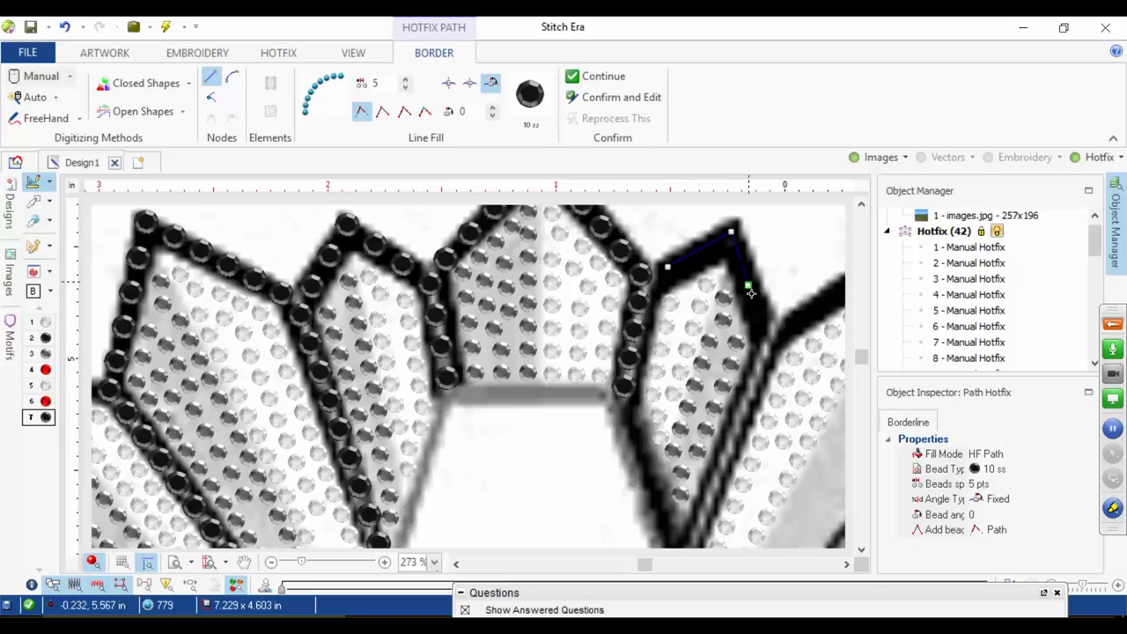
left_click(771, 337)
left_click_drag(711, 475, 657, 348)
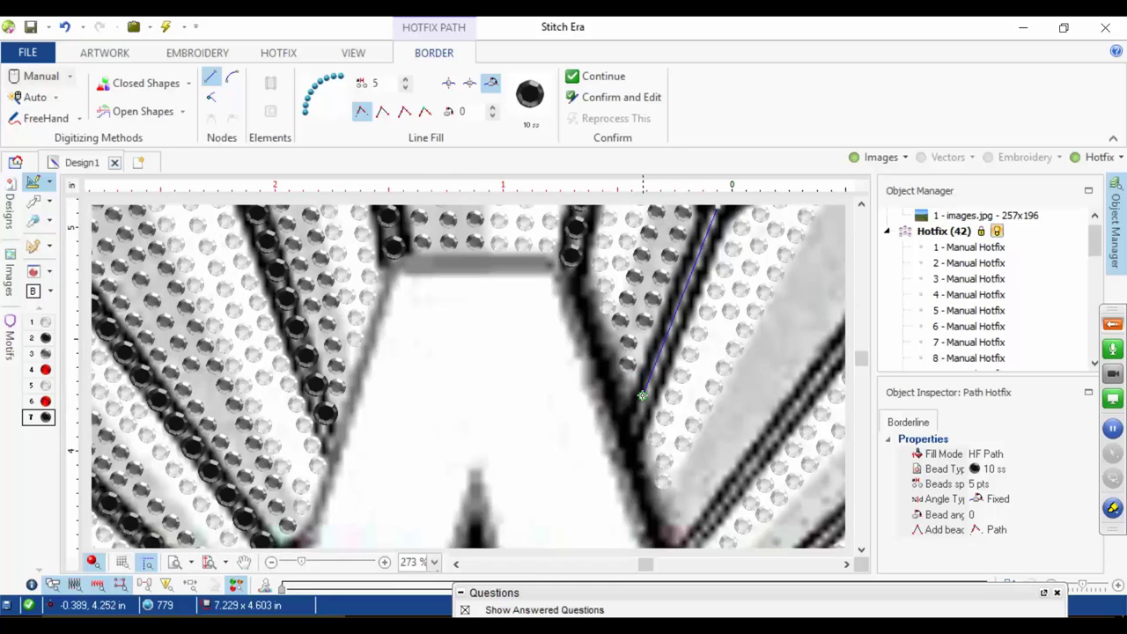
right_click(643, 402)
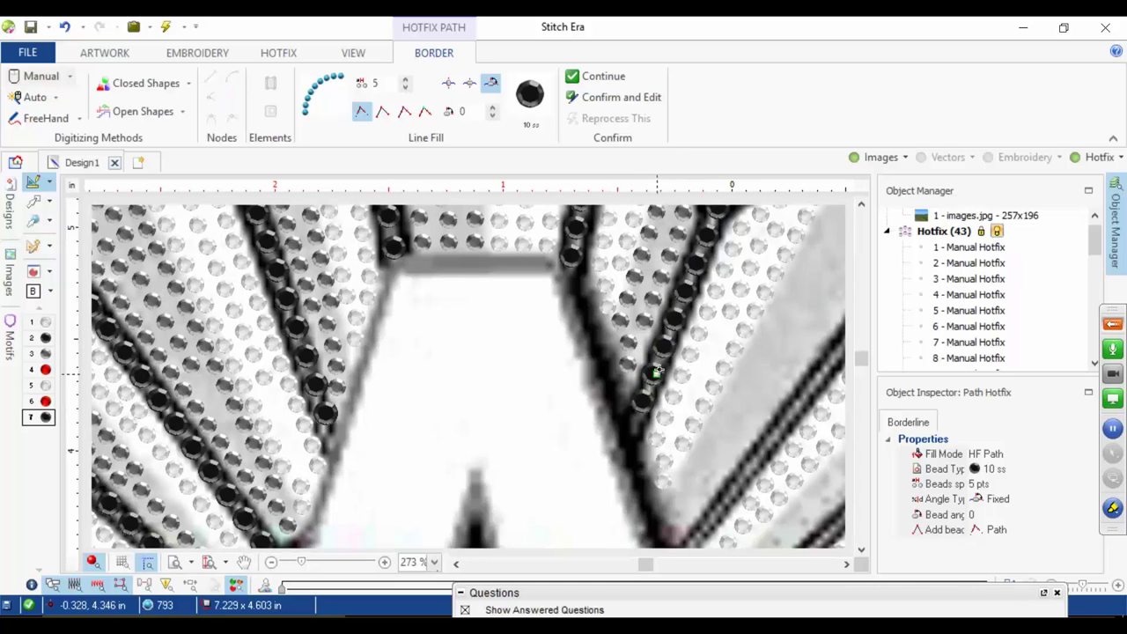
Step: Trace the fifth right feather from the bottom with a Jet 10 ss bead path along its upper edge, tip and outer edge to its inner end
left_click_drag(675, 336, 430, 530)
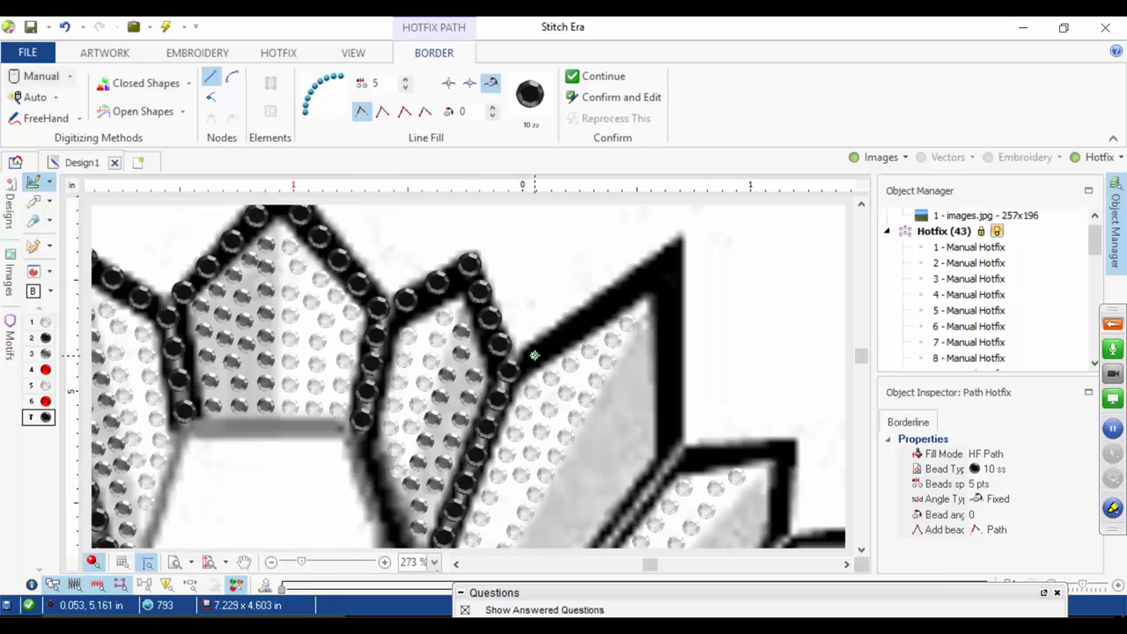
left_click(533, 355)
left_click(676, 245)
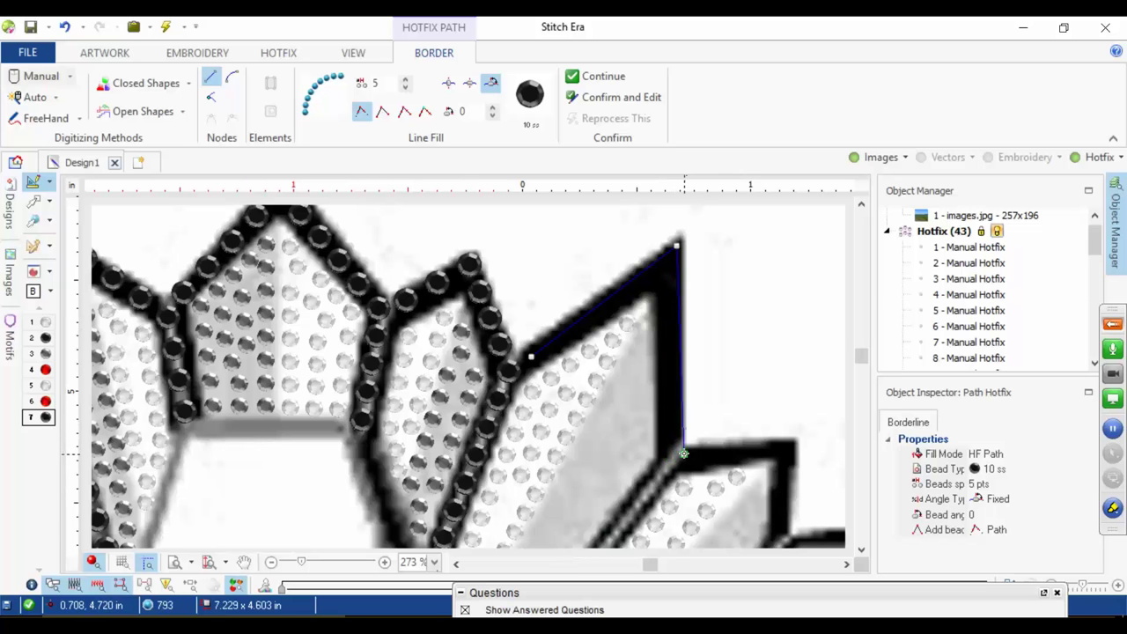
left_click_drag(593, 530, 730, 219)
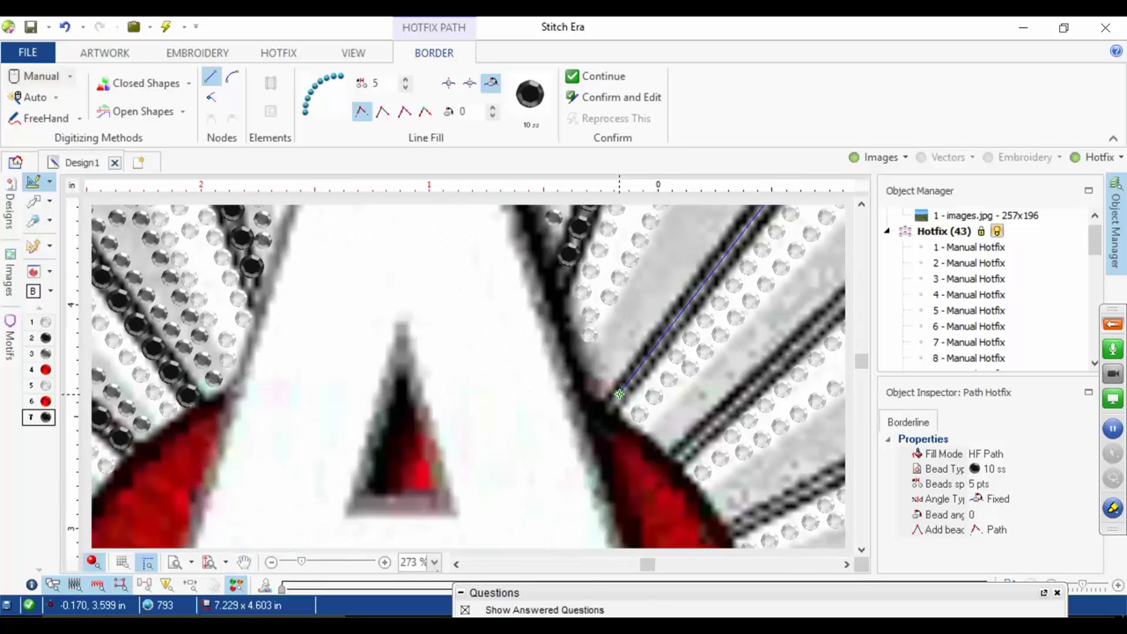
left_click(621, 390)
right_click(620, 390)
Step: Trace the fourth right feather from the bottom with a Jet 10 ss bead path, from its upper edge over the tip to its inner end
scroll(651, 378, "down", 4)
scroll(719, 251, "up", 3)
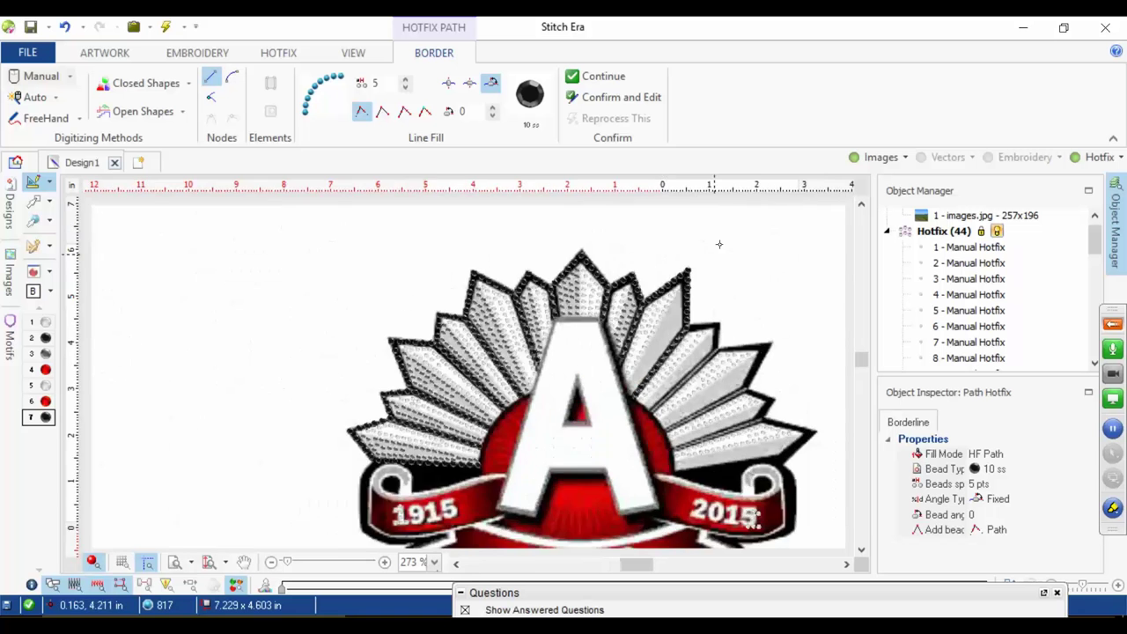
scroll(667, 395, "up", 2)
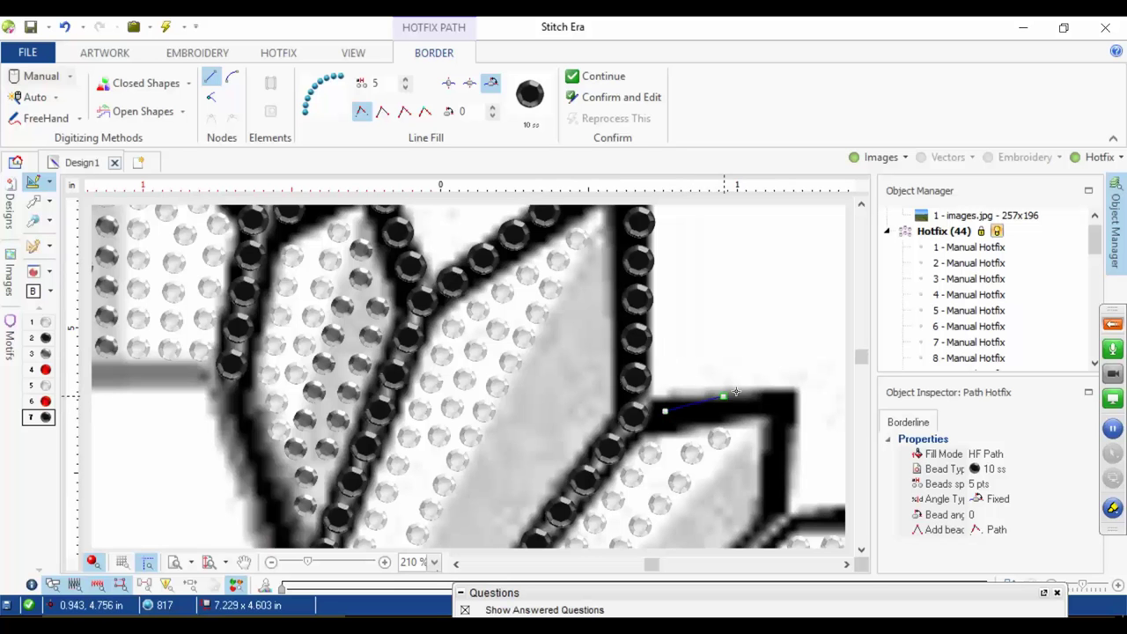
left_click(781, 399)
left_click_drag(772, 422, 698, 223)
left_click(701, 325)
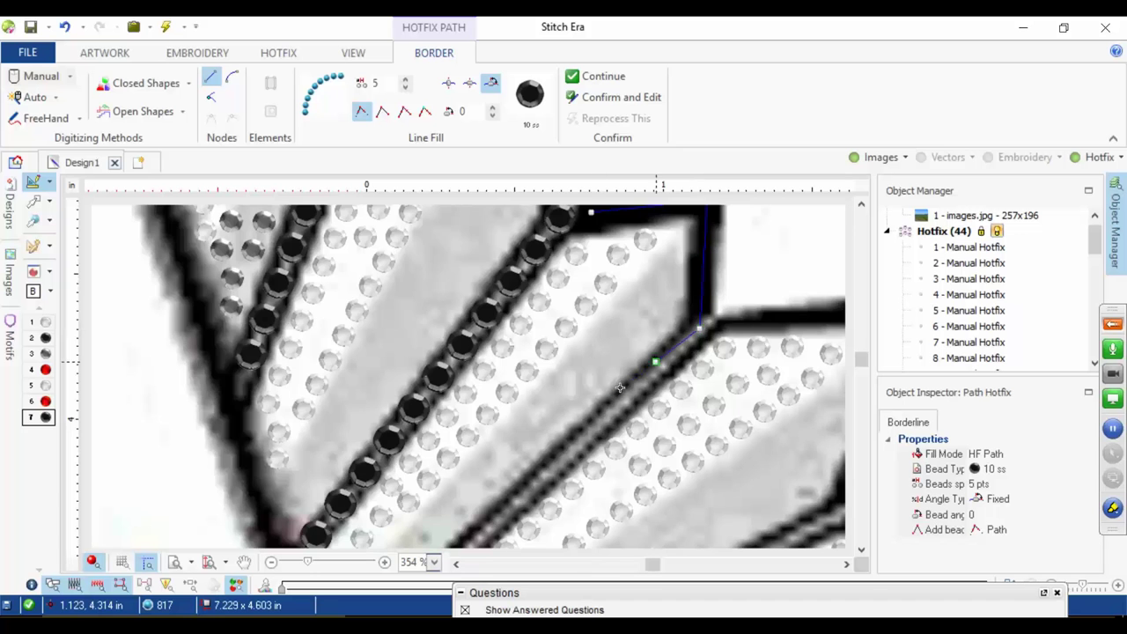
left_click_drag(600, 413, 729, 227)
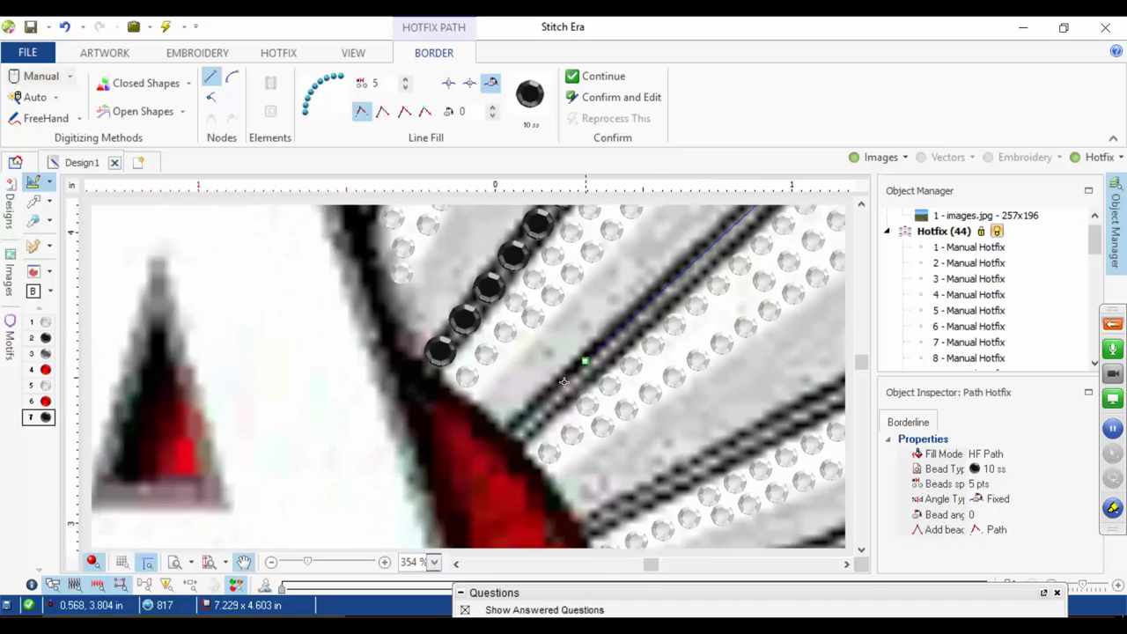
left_click(526, 423)
right_click(533, 411)
Step: Trace the upper edge, tip, outer edge and lower edge of the third right feather from the bottom with a Jet 10 ss bead path
scroll(534, 411, "down", 2)
scroll(712, 284, "up", 2)
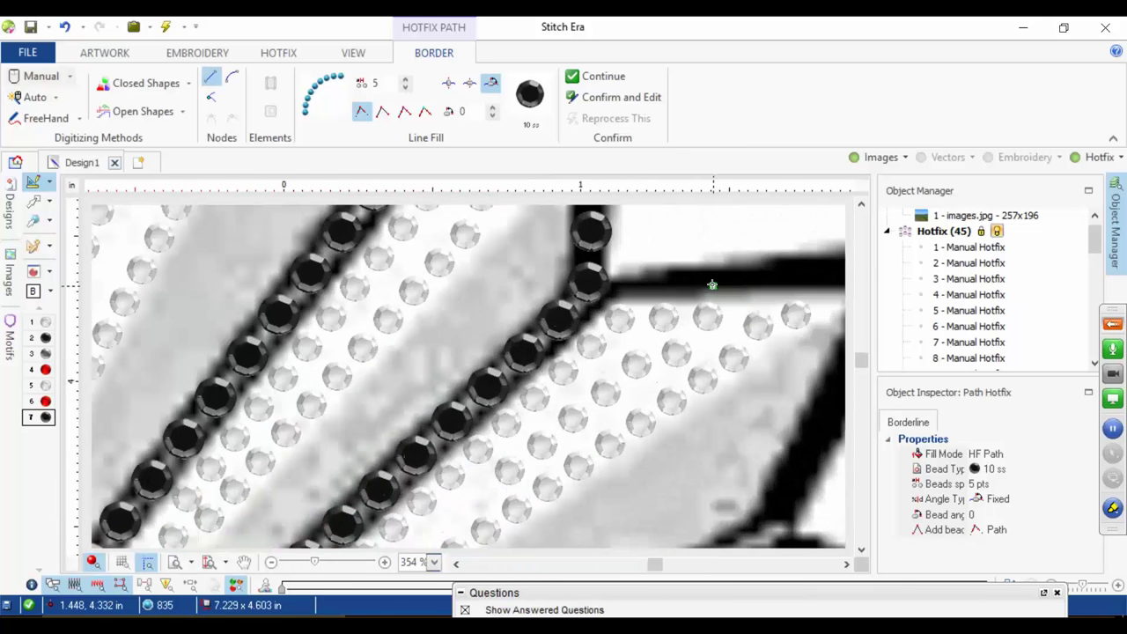
scroll(711, 285, "up", 1)
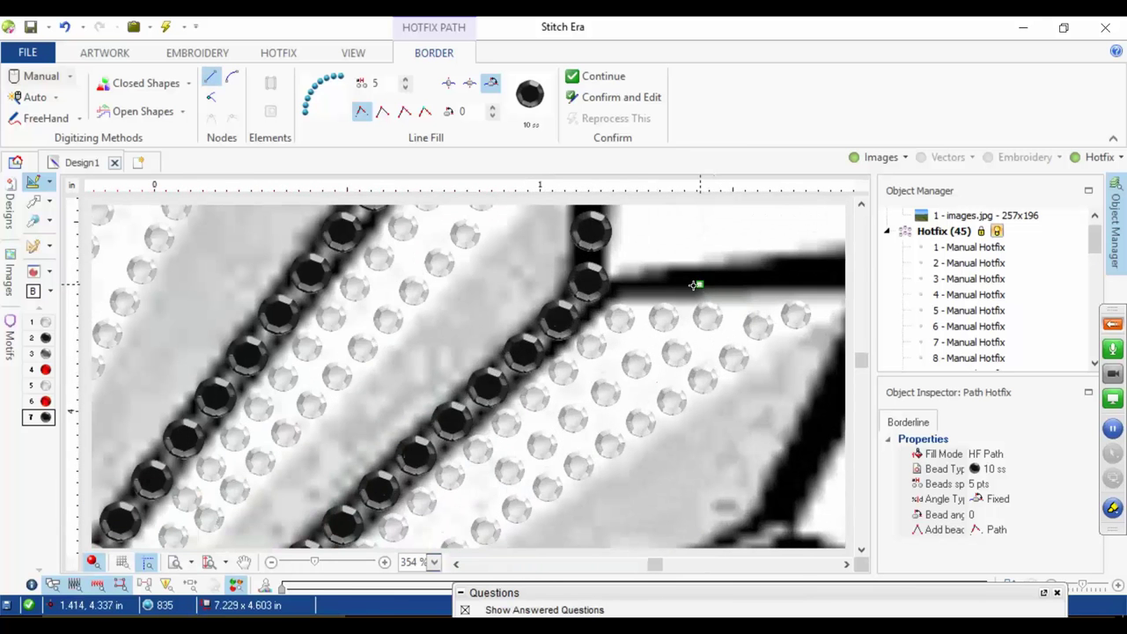
left_click(631, 280)
left_click_drag(735, 251, 326, 254)
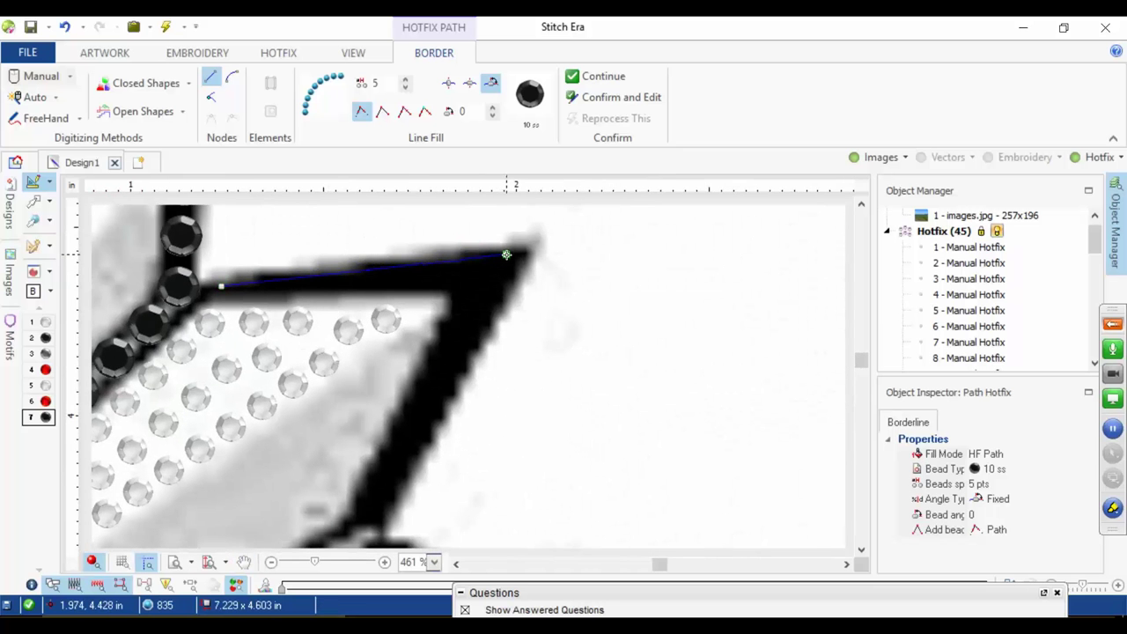
left_click_drag(438, 384, 575, 212)
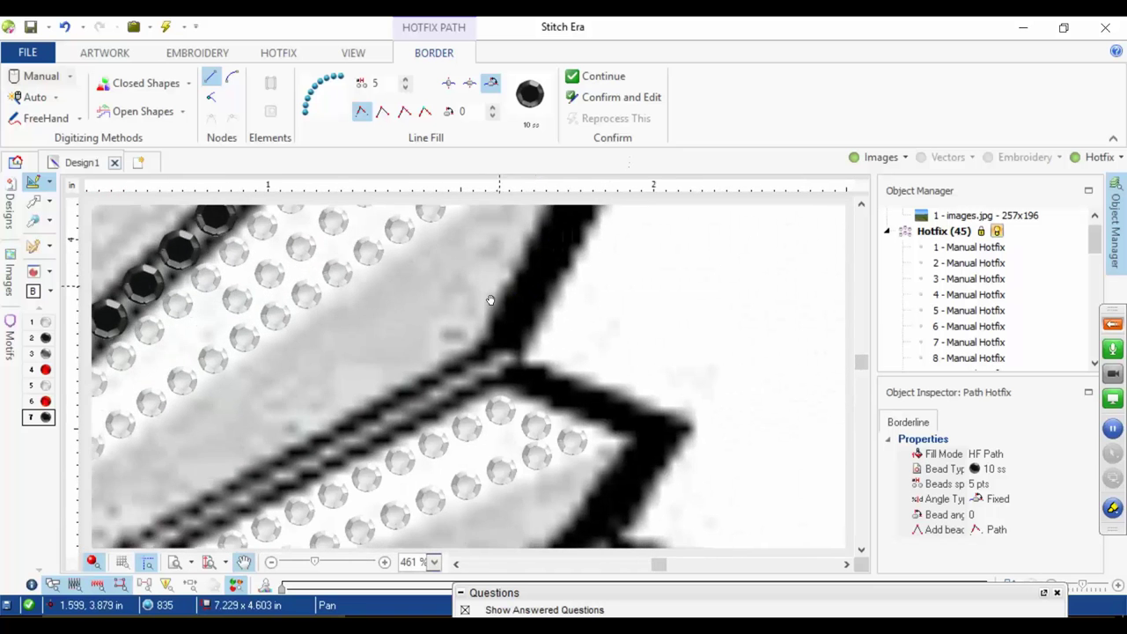
left_click(507, 336)
left_click(505, 357)
left_click_drag(428, 410, 669, 255)
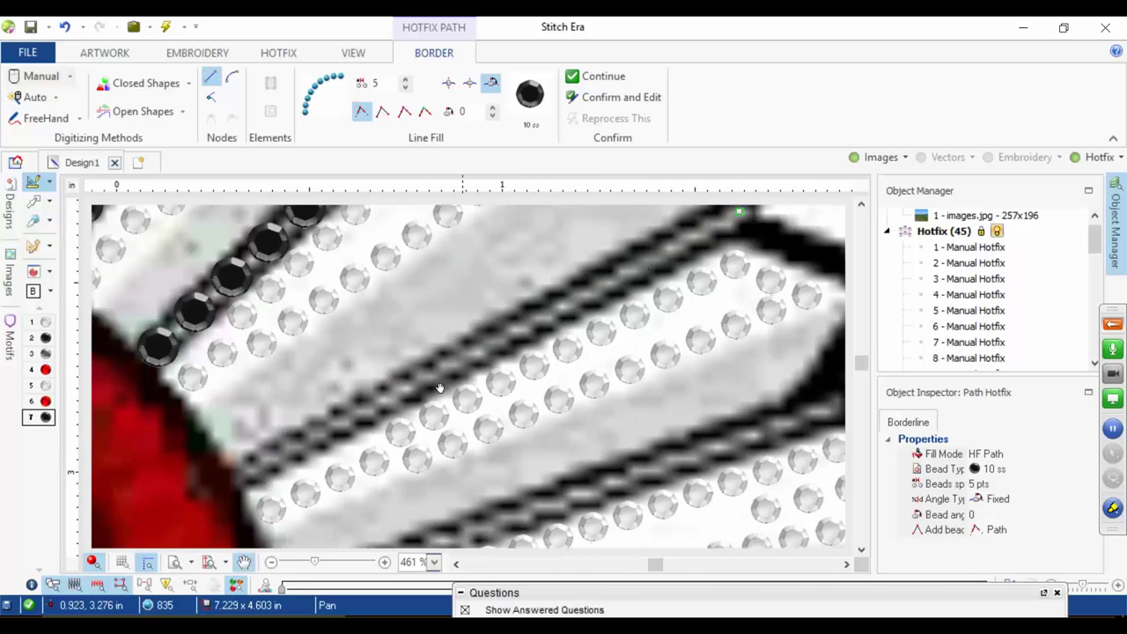
left_click(258, 464)
right_click(383, 402)
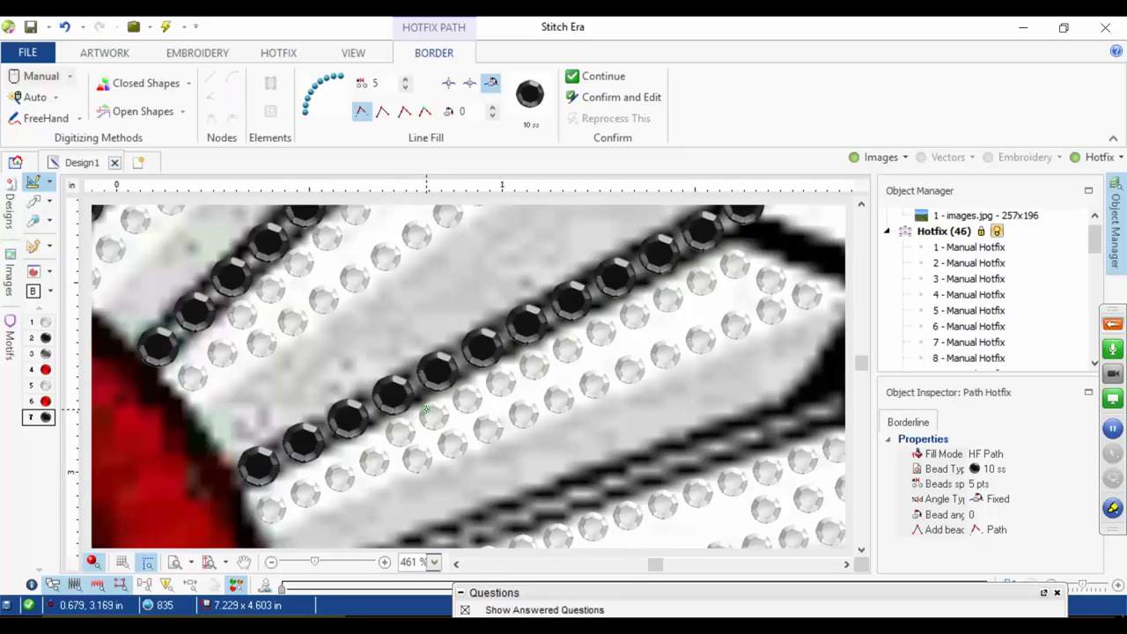
Step: Trace the second right feather from the bottom with a Jet 10 ss bead path around its tip and along its lower edge to the red circle
scroll(378, 405, "down", 3)
scroll(599, 343, "up", 4)
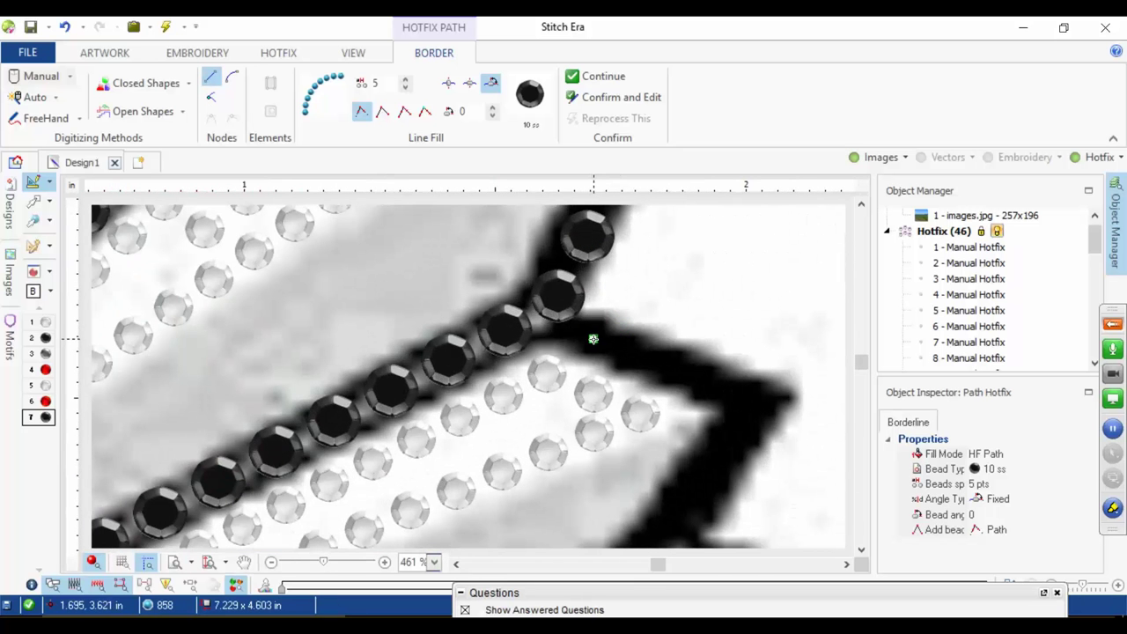
left_click(596, 337)
left_click(749, 406)
key("space")
left_click_drag(710, 474, 798, 263)
left_click(740, 354)
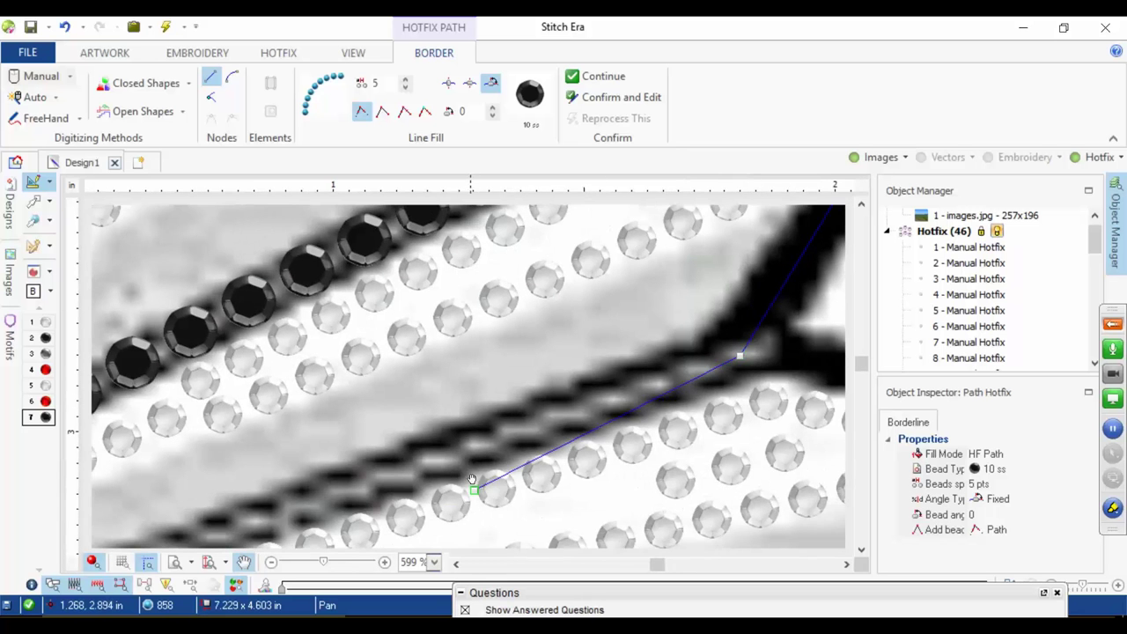
scroll(478, 483, "down", 3)
scroll(372, 369, "left", 3)
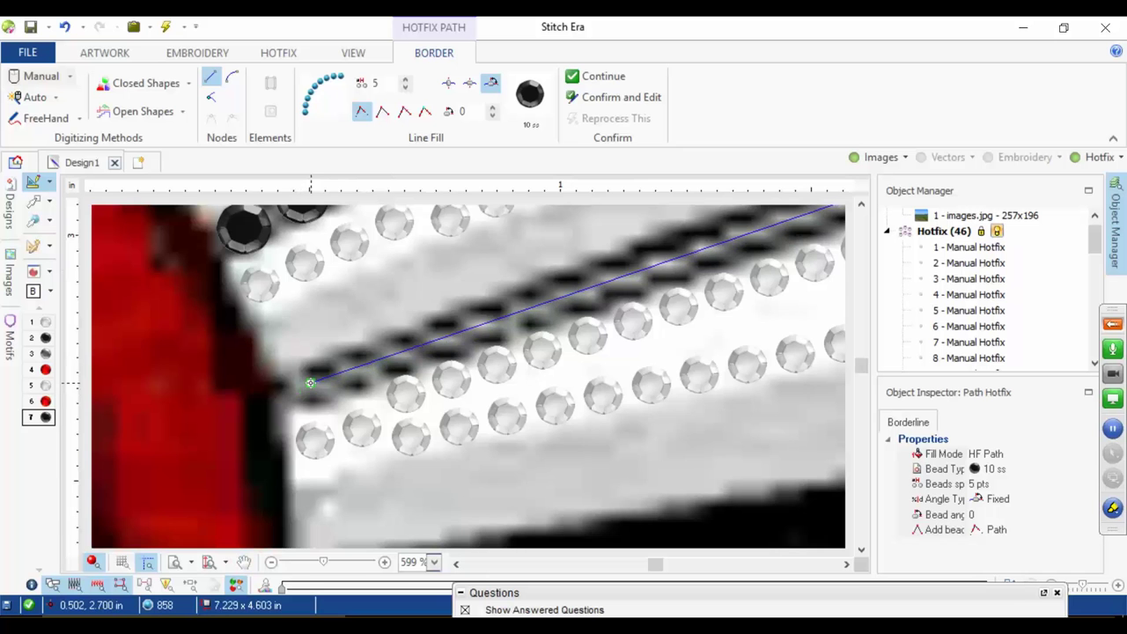
right_click(311, 382)
Step: Trace the bottom right feather with a Jet 10 ss bead path along its upper edge, tip and outer edge, ending just above the ribbon curl
scroll(320, 391, "down", 4)
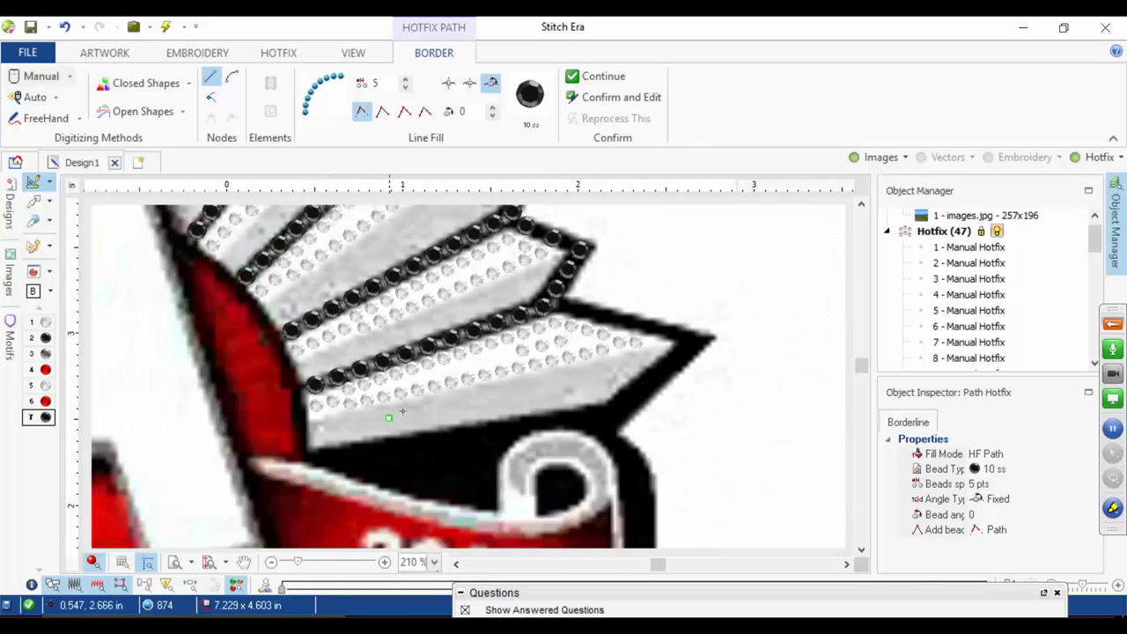
scroll(576, 324, "up", 1)
scroll(575, 324, "up", 1)
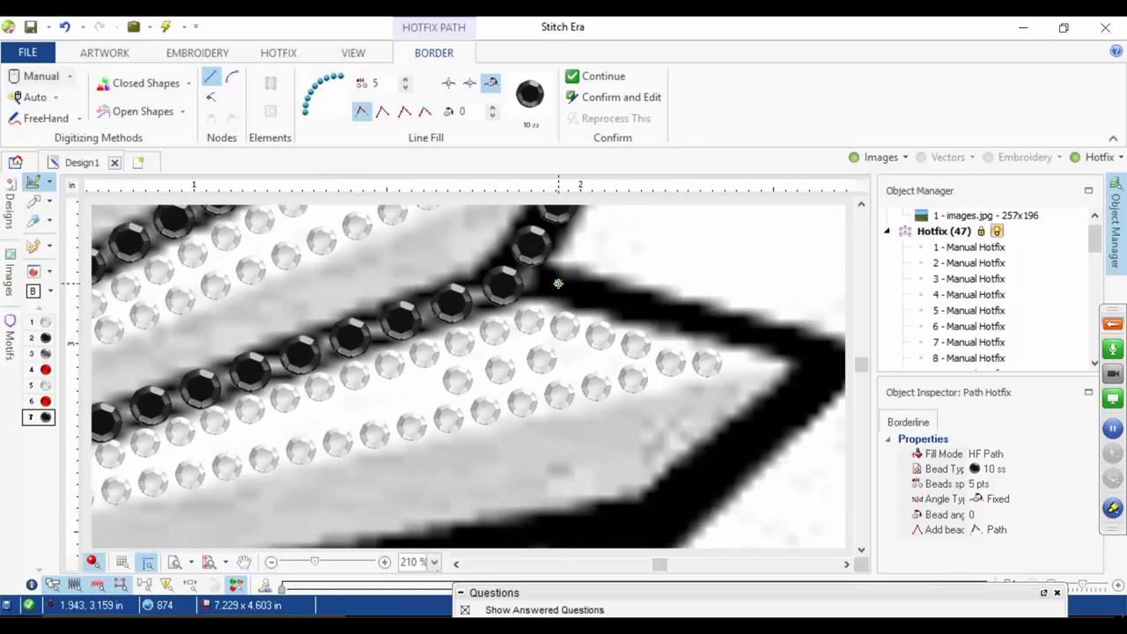
left_click(558, 283)
left_click_drag(700, 308, 513, 289)
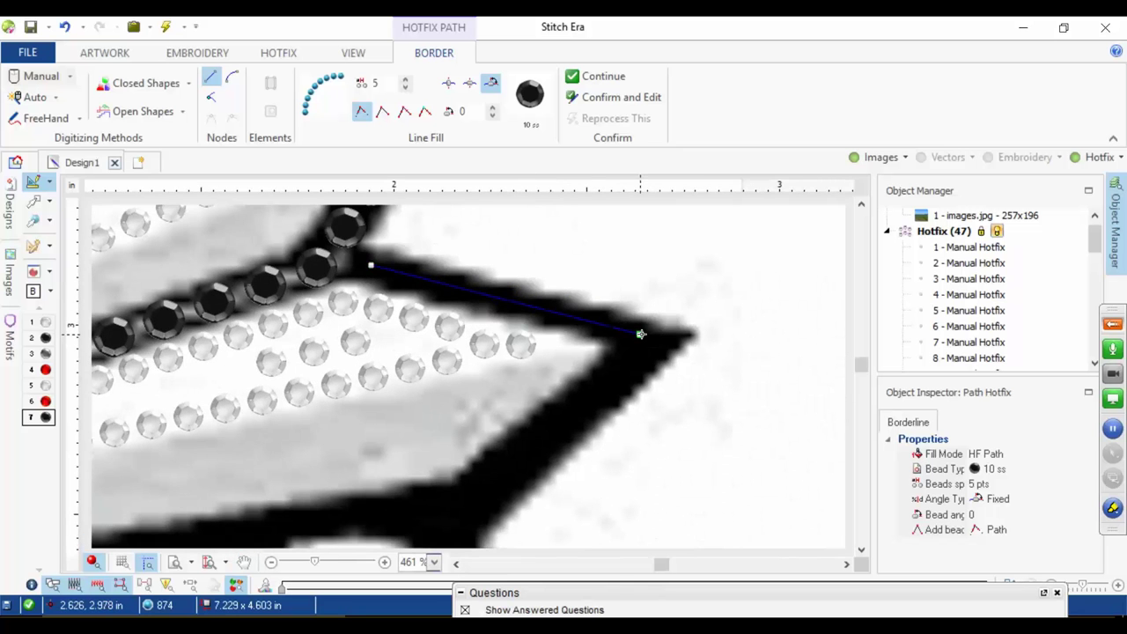
left_click(656, 337)
left_click_drag(559, 418, 700, 222)
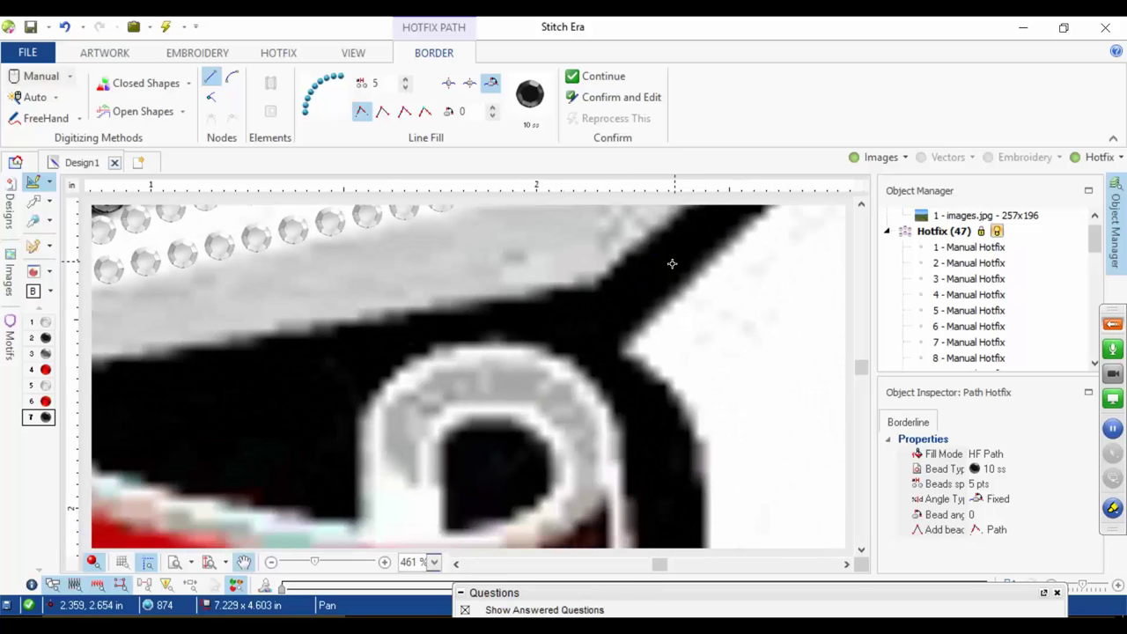
left_click(604, 319)
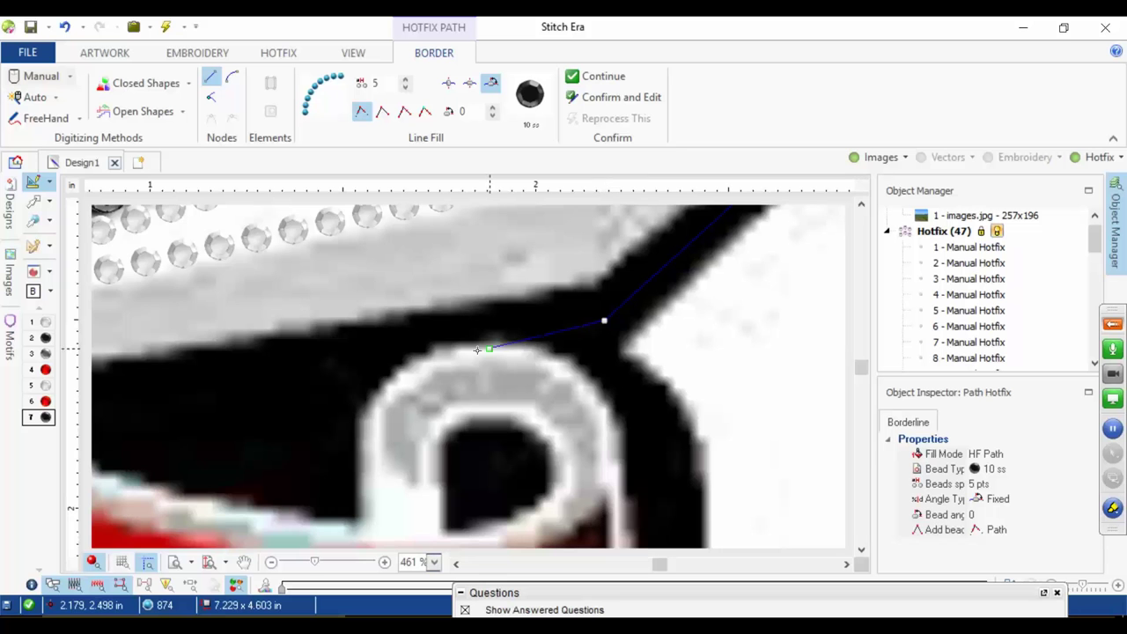
left_click(545, 317)
key("Return")
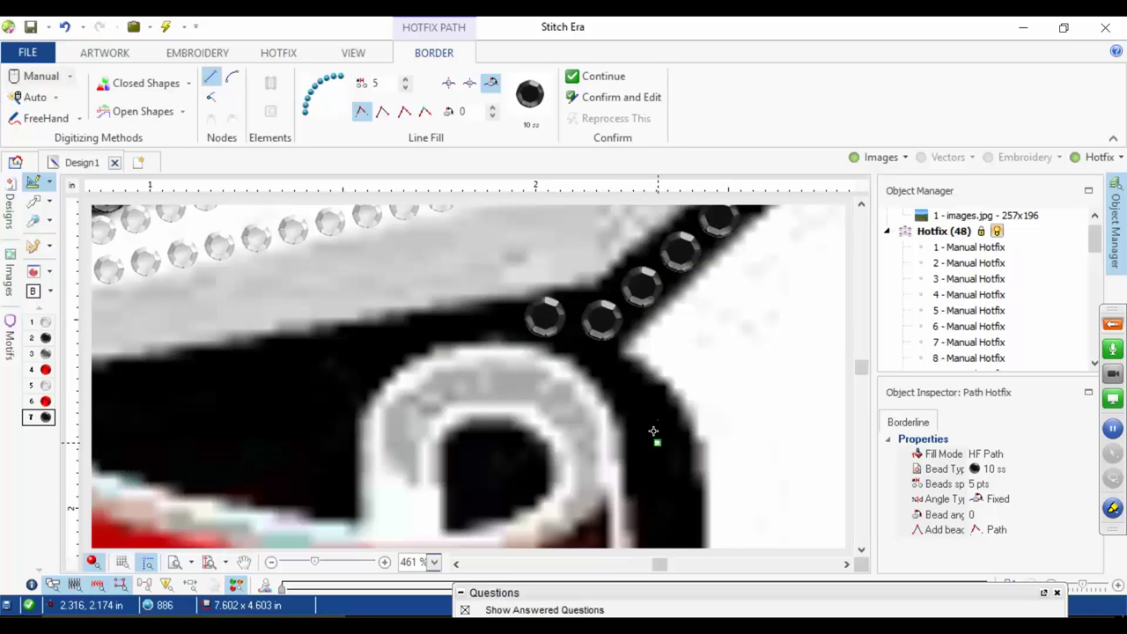
Step: Hide the background logo image to review the placed beads on their own, and show the image again
scroll(653, 431, "down", 6)
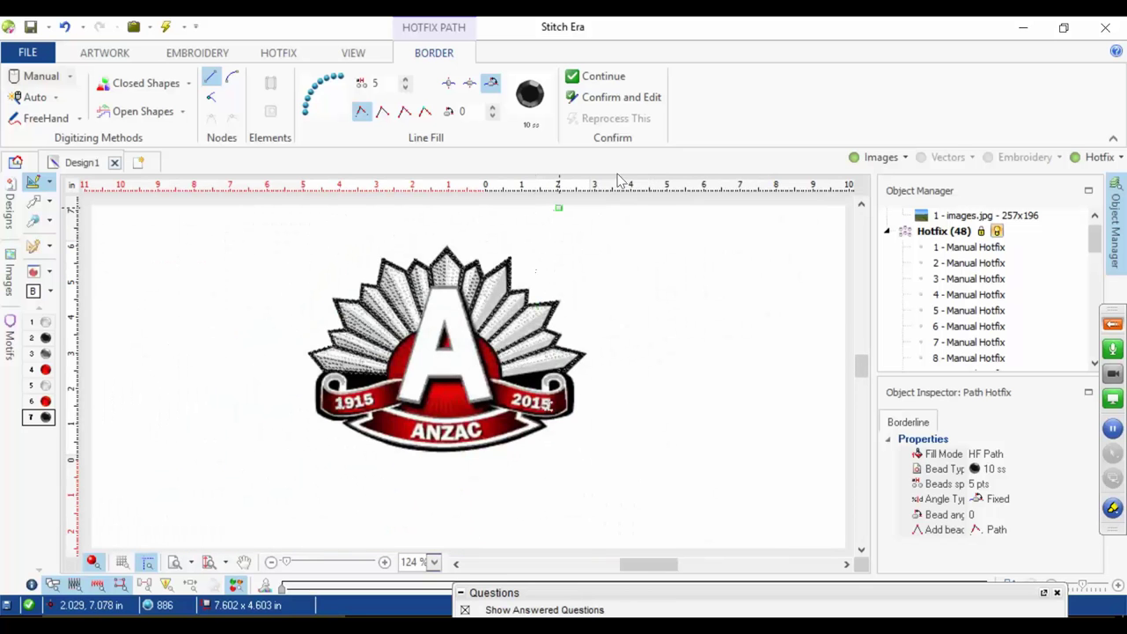
left_click(853, 157)
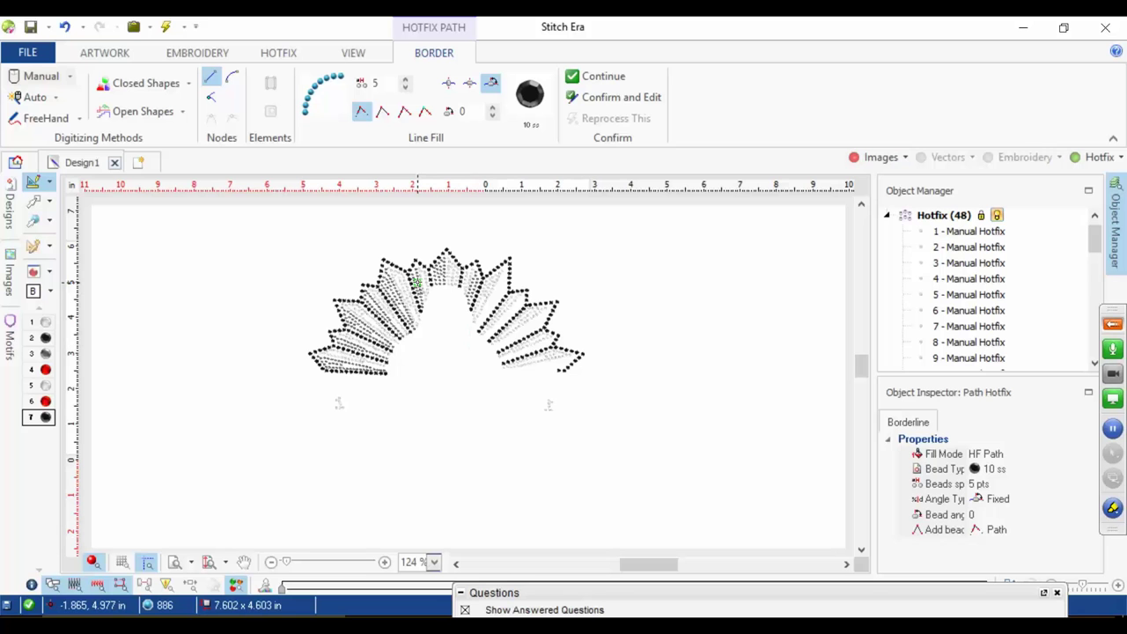
scroll(415, 282, "down", 5)
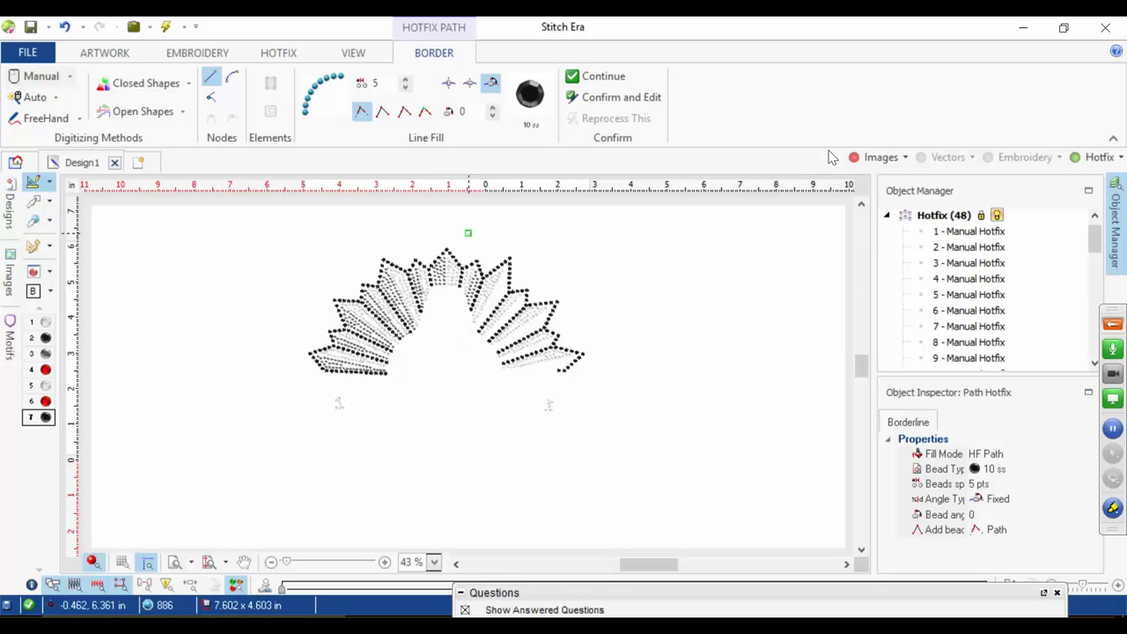
left_click(873, 157)
Step: Switch the bead to red 6 ss and start a hotfix area with uniform fill
scroll(470, 308, "up", 5)
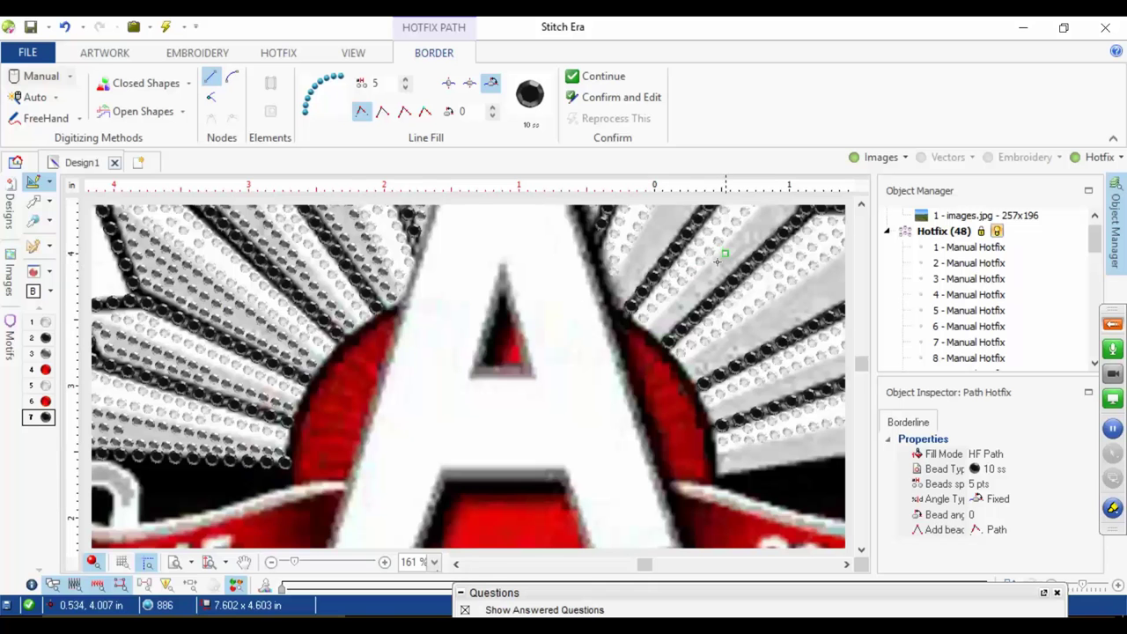
left_click(33, 204)
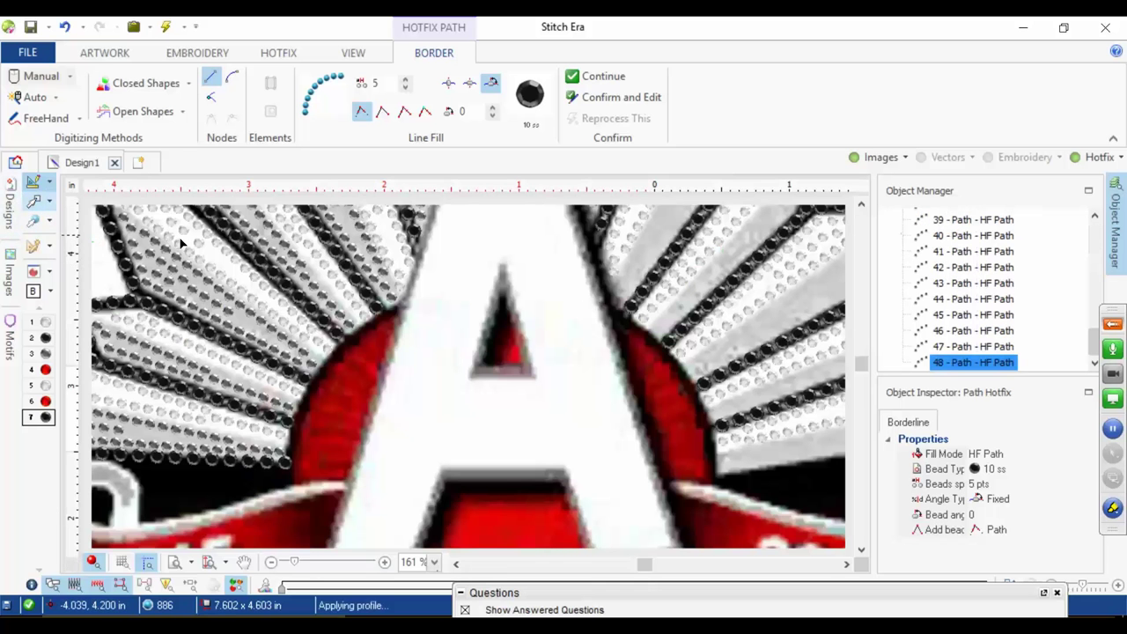
scroll(477, 354, "down", 2)
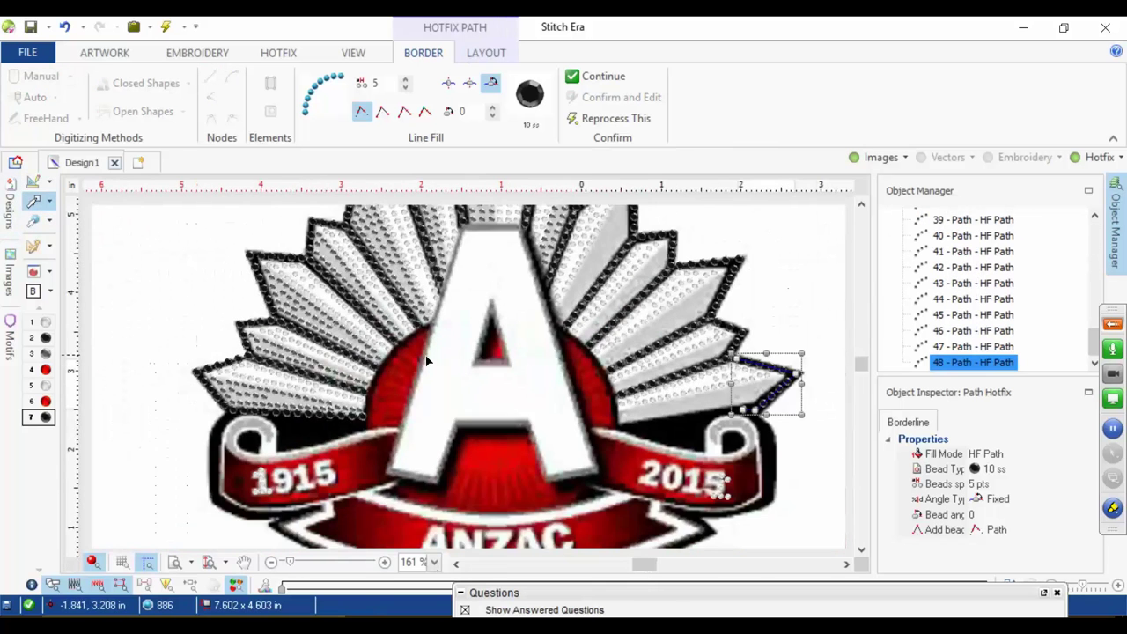
scroll(407, 366, "up", 1)
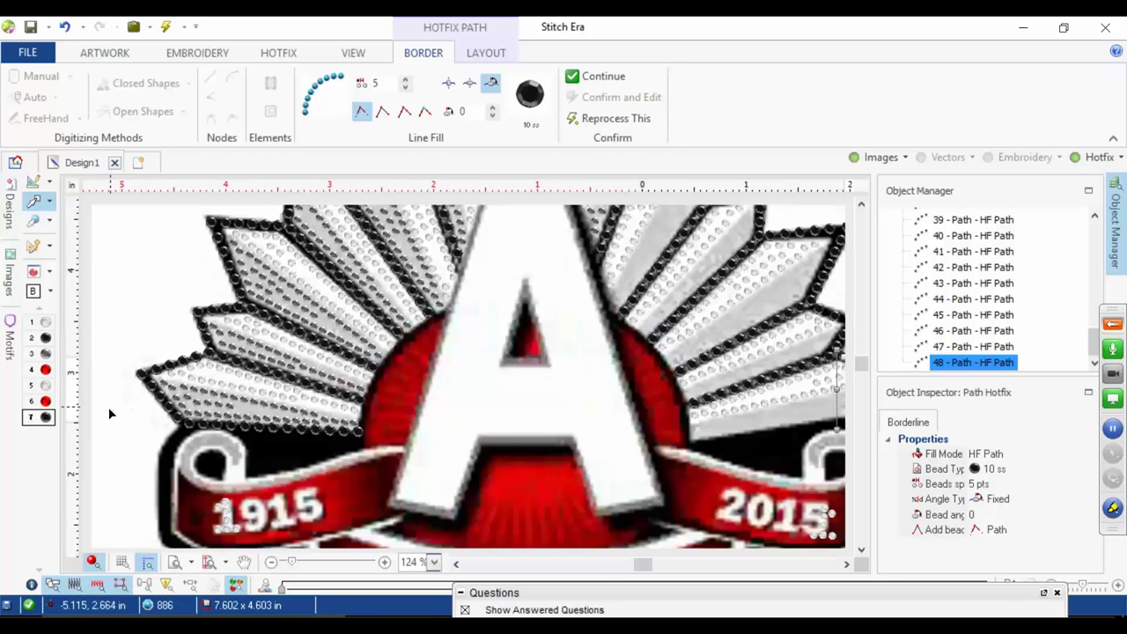
left_click(46, 371)
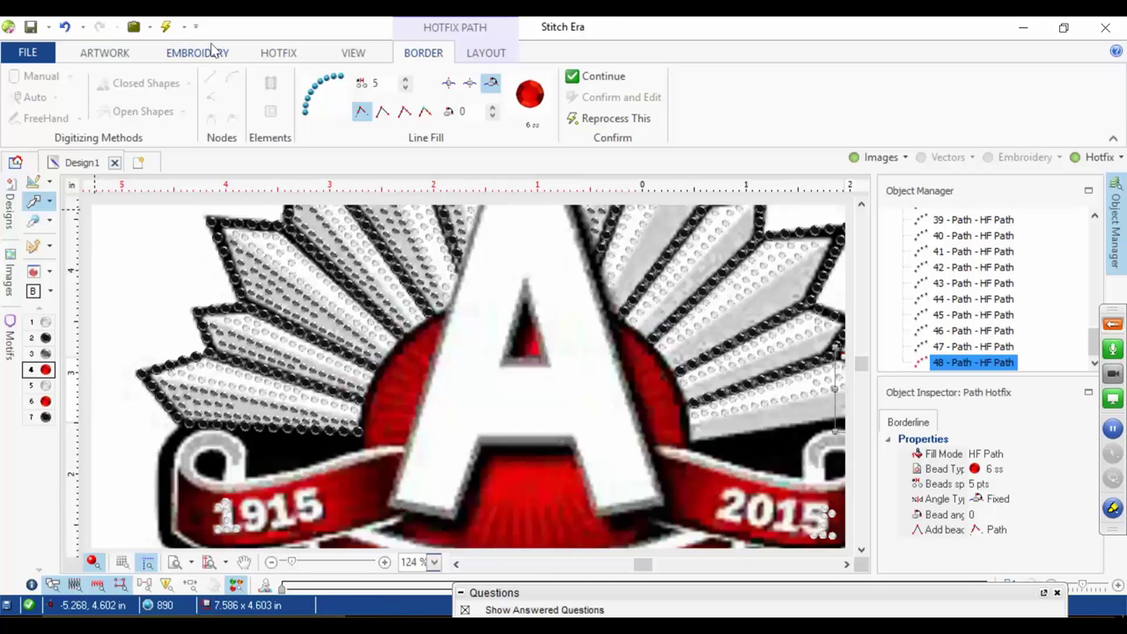
left_click(266, 53)
left_click(18, 107)
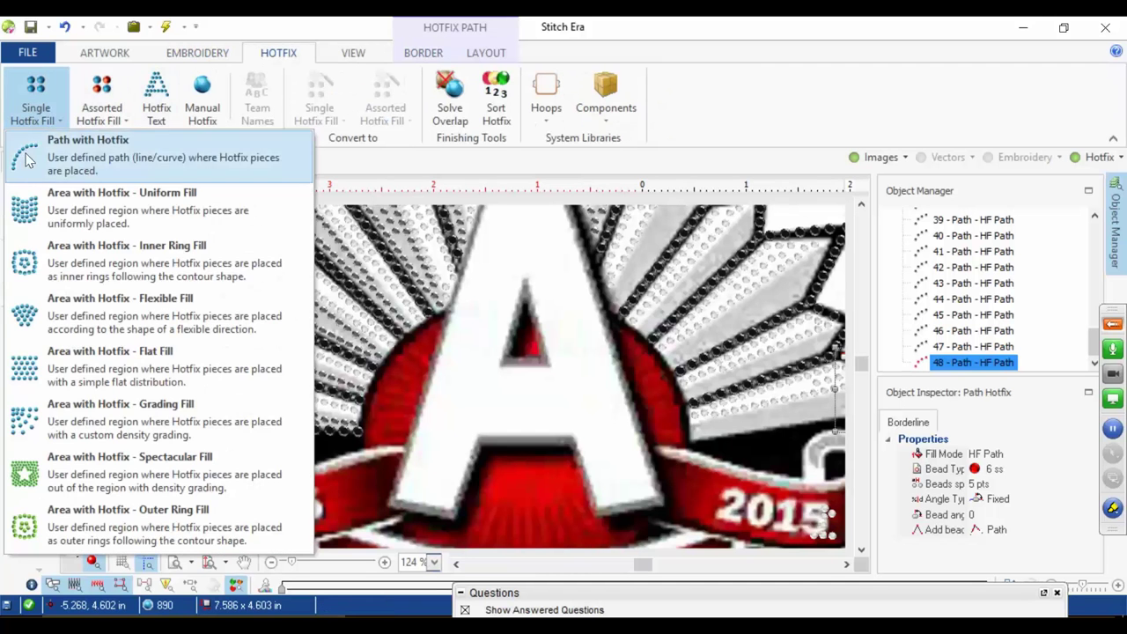
left_click(34, 203)
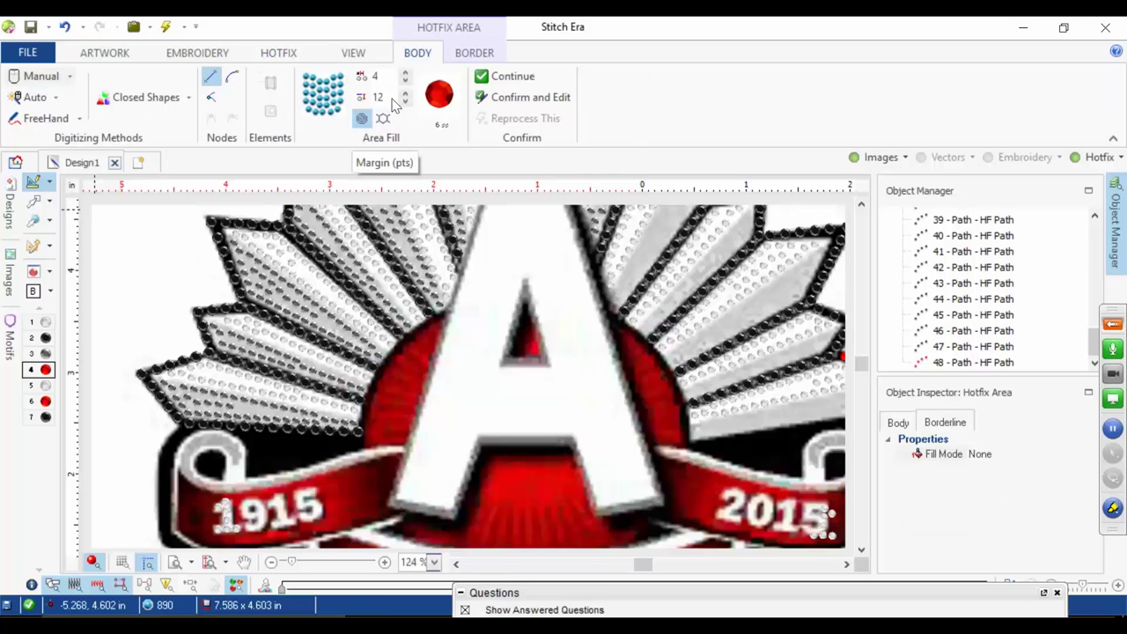
Step: Outline the outer edge of the left red circle segment with curved nodes, from the ribbon up to the letter A
scroll(413, 428, "up", 2)
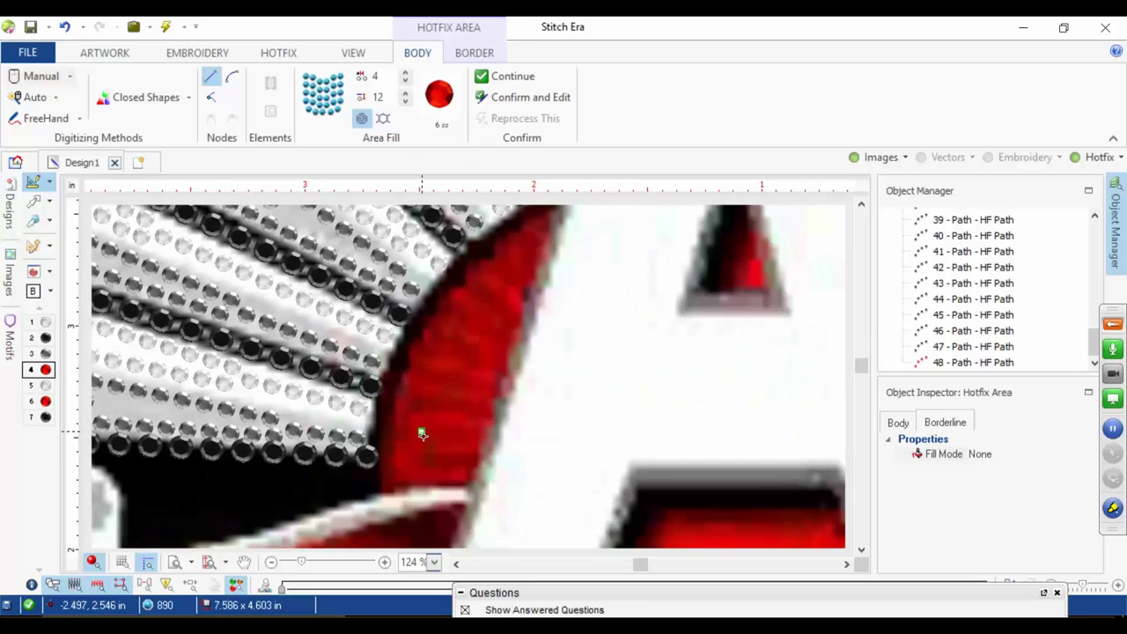
left_click(382, 484)
left_click(348, 225)
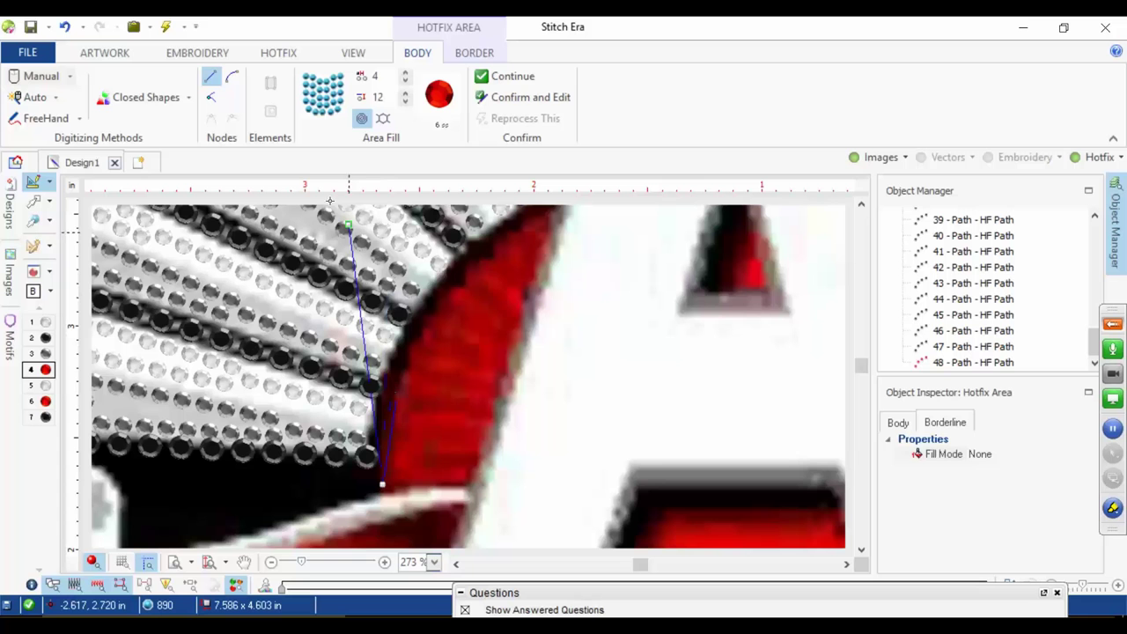
left_click(228, 81)
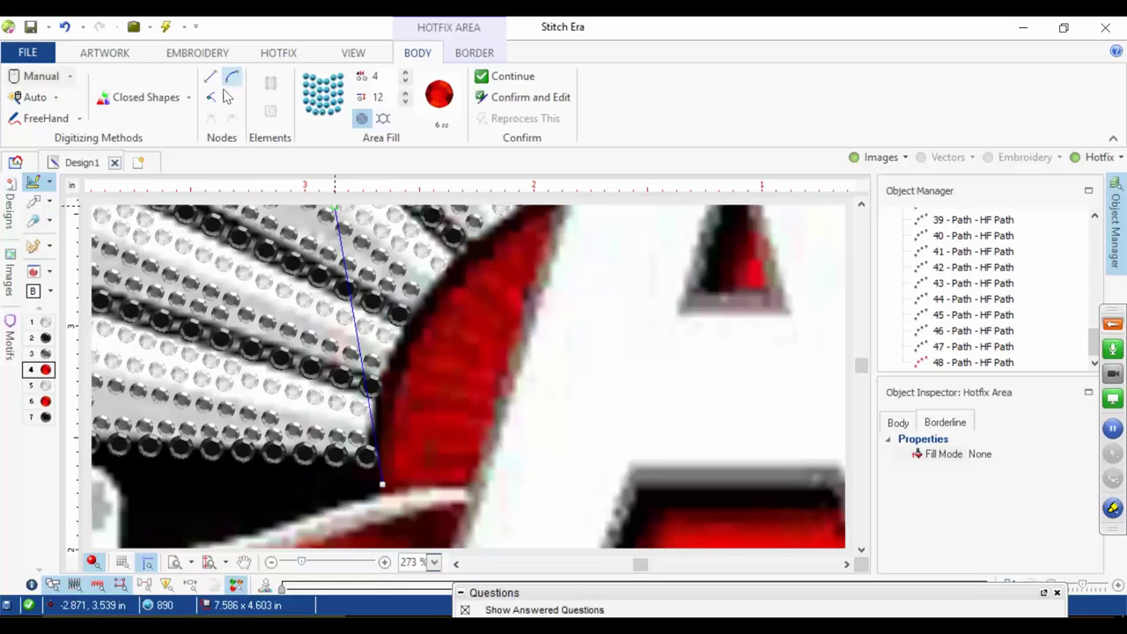
left_click(230, 84)
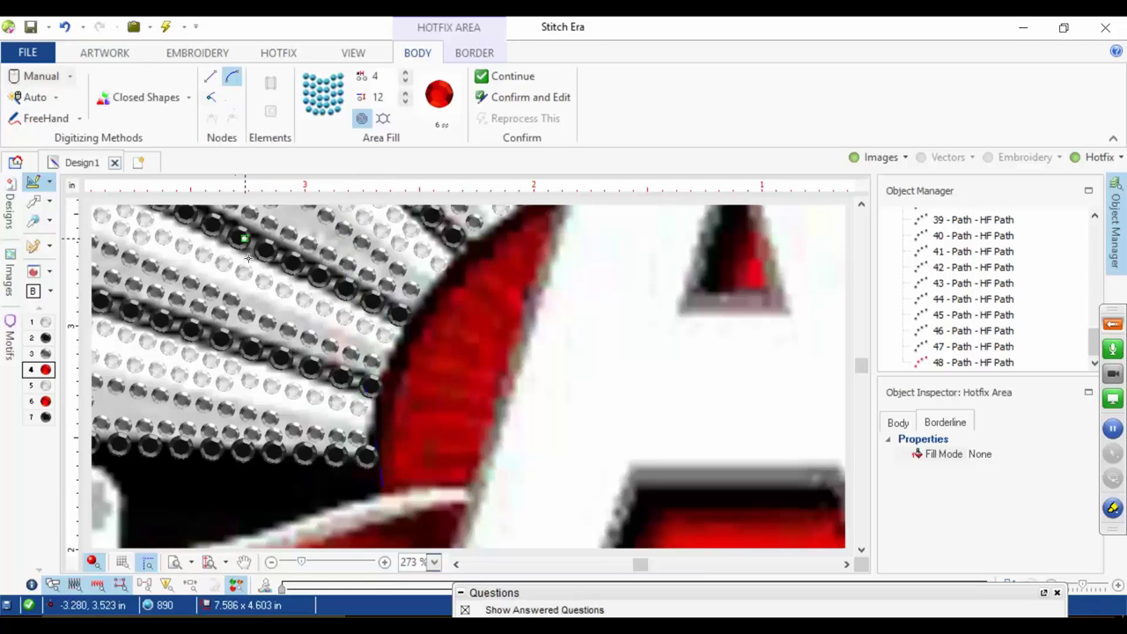
left_click(386, 485)
left_click(385, 421)
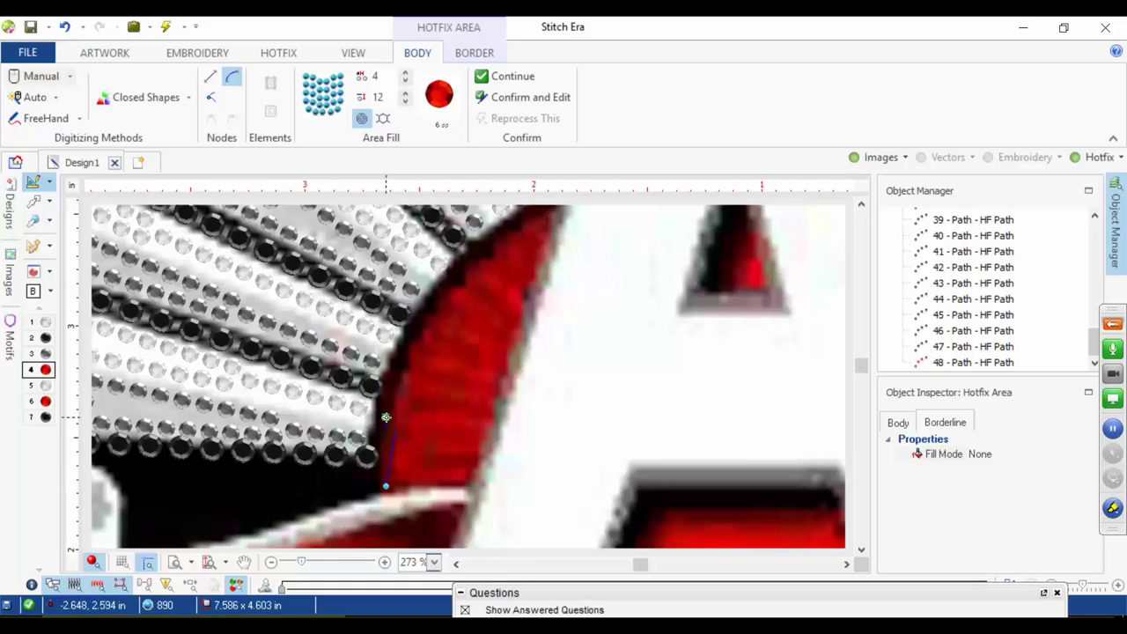
left_click(426, 323)
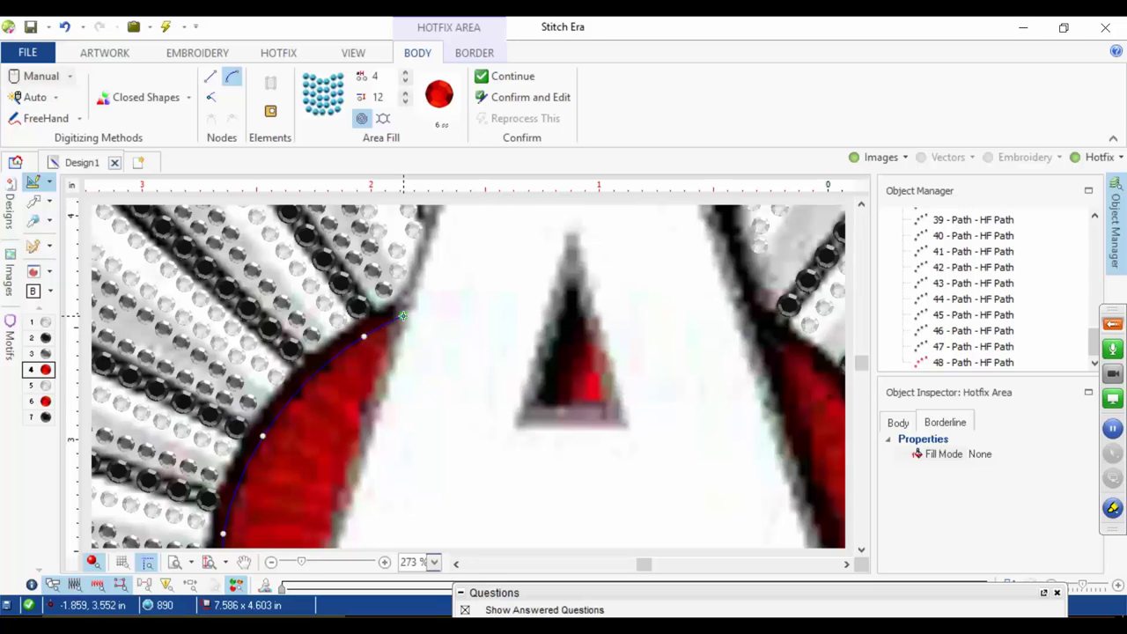
left_click(402, 315)
left_click(398, 313)
Step: Close the left segment's outline down the letter A's edge and along the ribbon, filling it with red 6 ss beads
left_click_drag(365, 380, 419, 213)
left_click(368, 374)
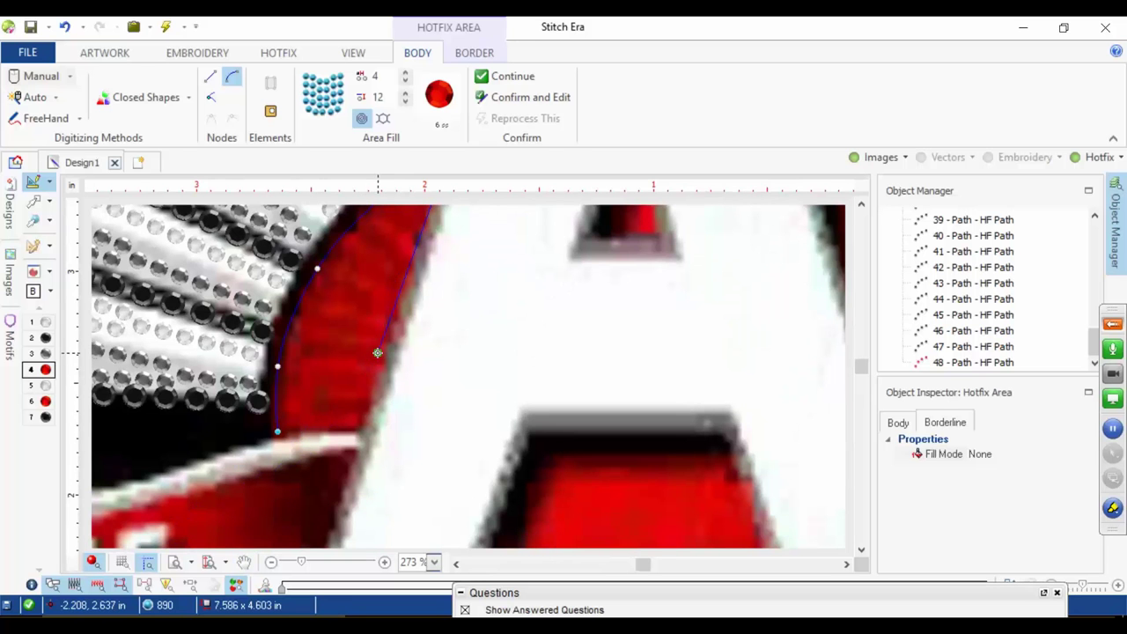
left_click_drag(369, 381, 430, 302)
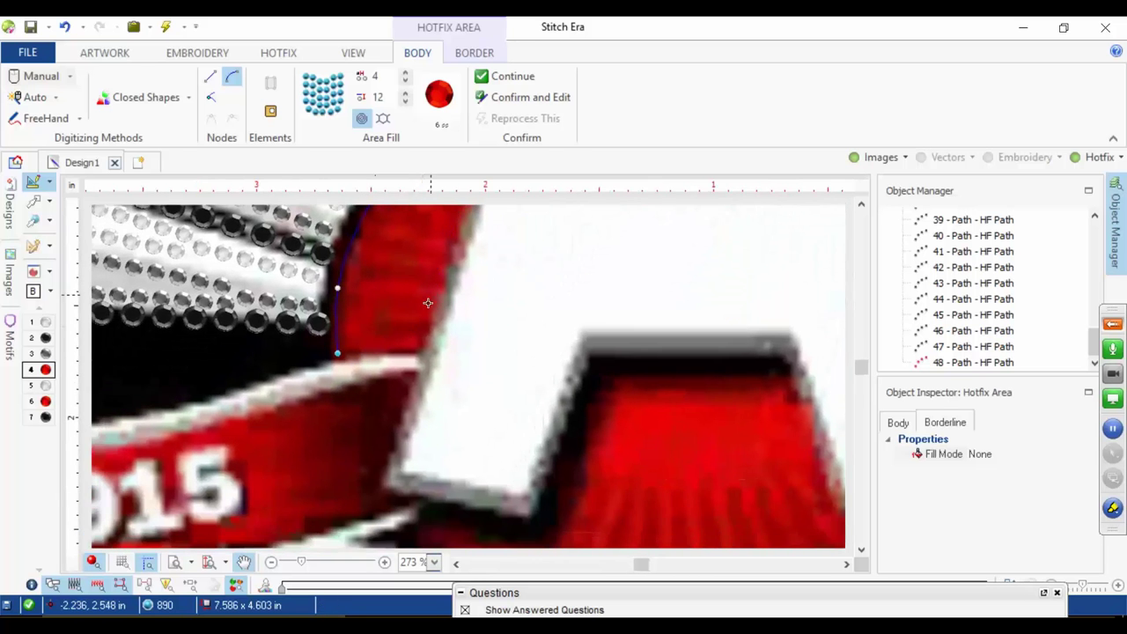
left_click(423, 352)
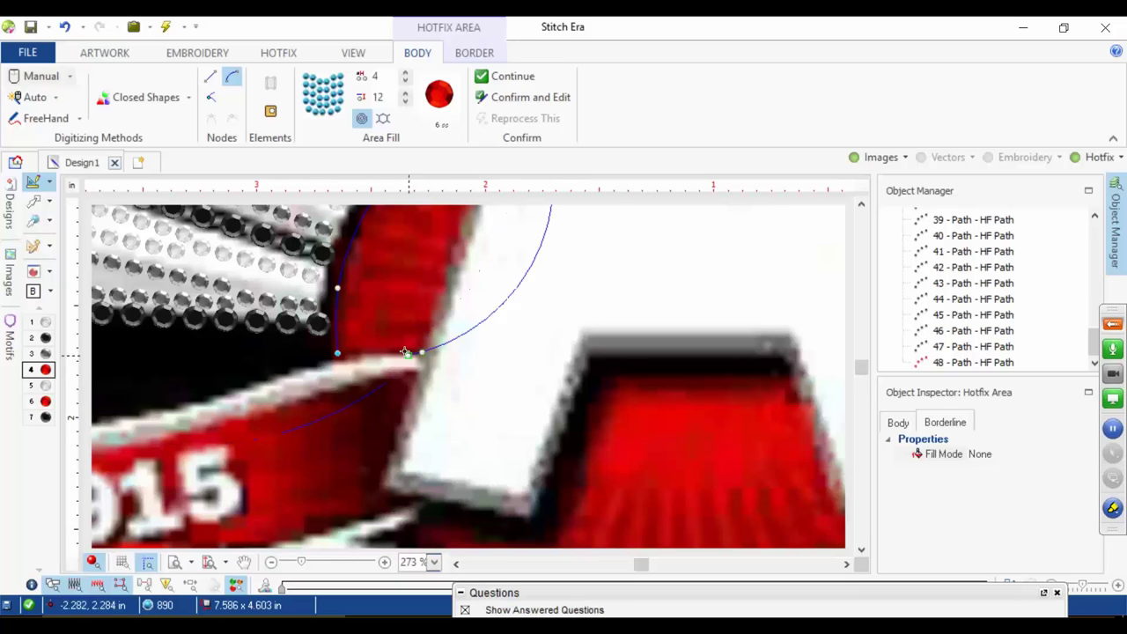
key("BackSpace")
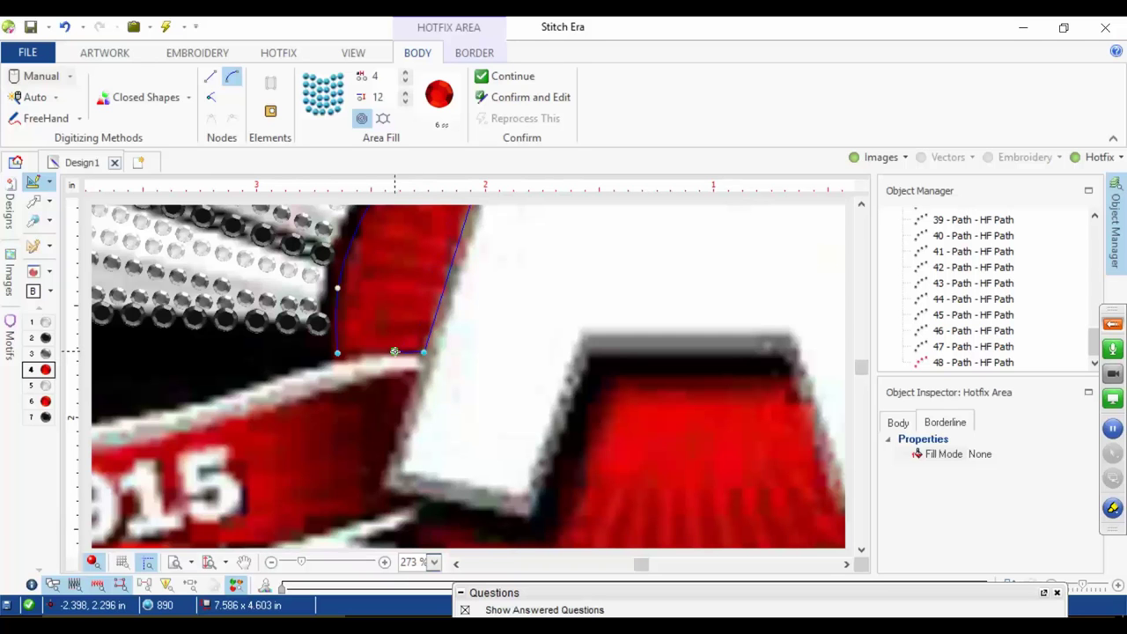
left_click(336, 351)
right_click(351, 354)
Step: Outline the right red circle segment between the letter A, the feathers and the ribbon, and fill it with red 6 ss beads
scroll(373, 343, "down", 3)
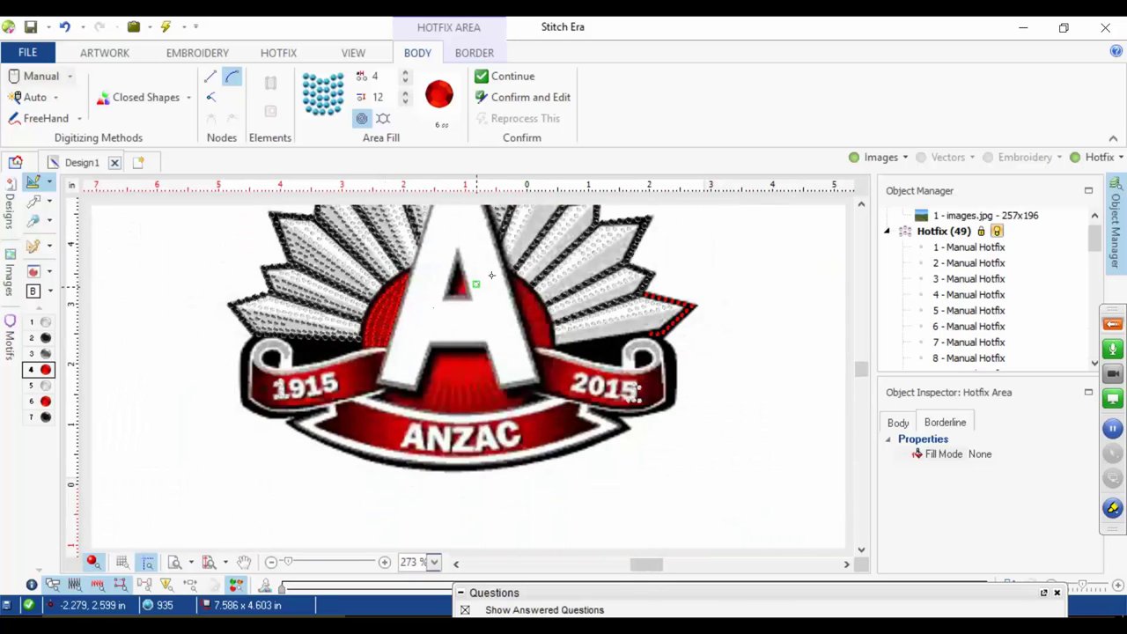
scroll(525, 256, "up", 2)
scroll(484, 305, "up", 3)
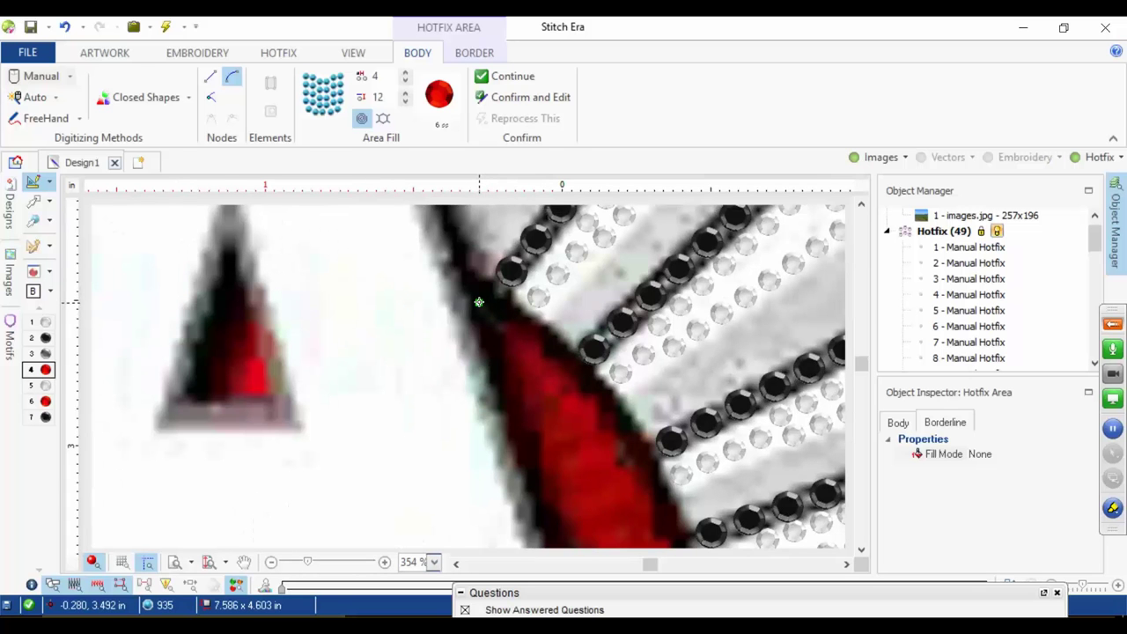
left_click(478, 302)
left_click(549, 355)
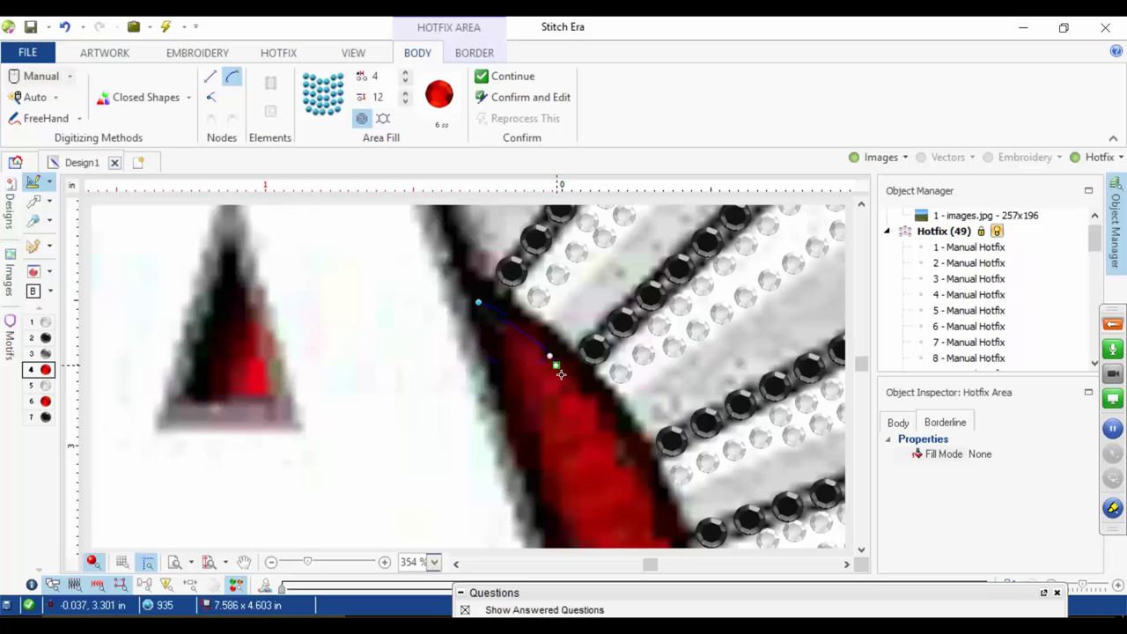
left_click(645, 474)
left_click_drag(645, 475, 514, 218)
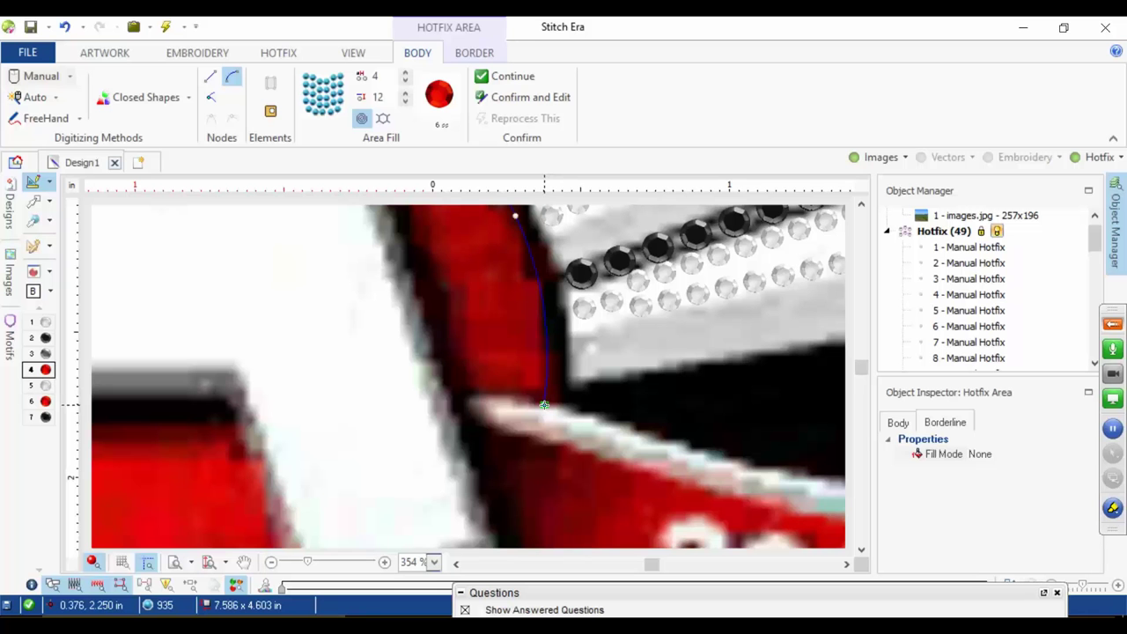
left_click(544, 405)
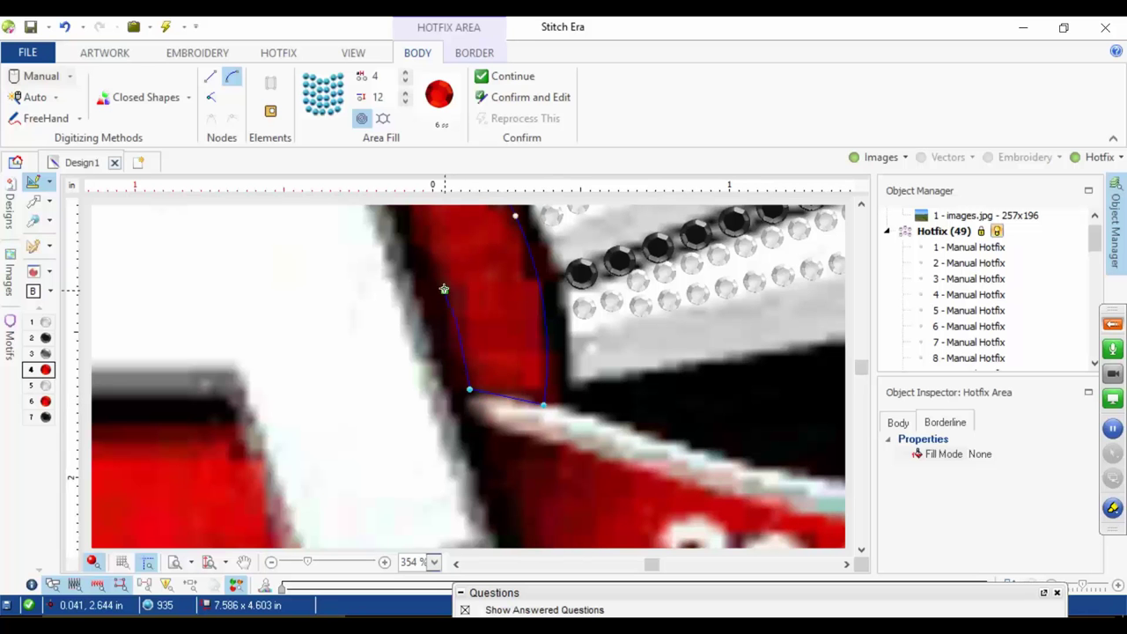
left_click(436, 267)
left_click_drag(440, 271, 538, 519)
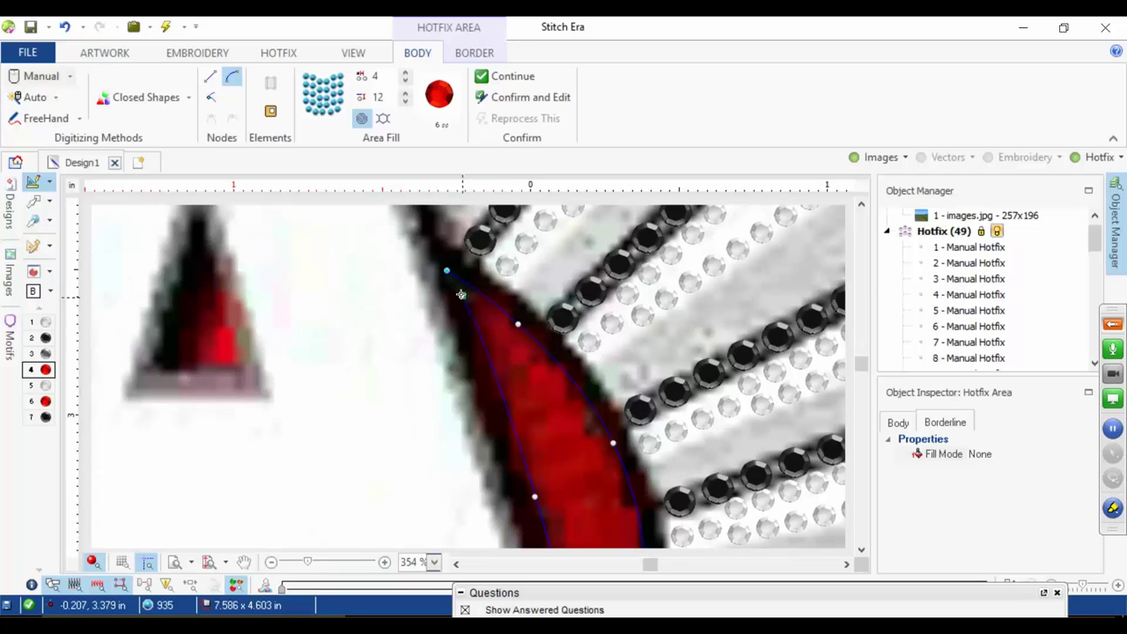
left_click(446, 268)
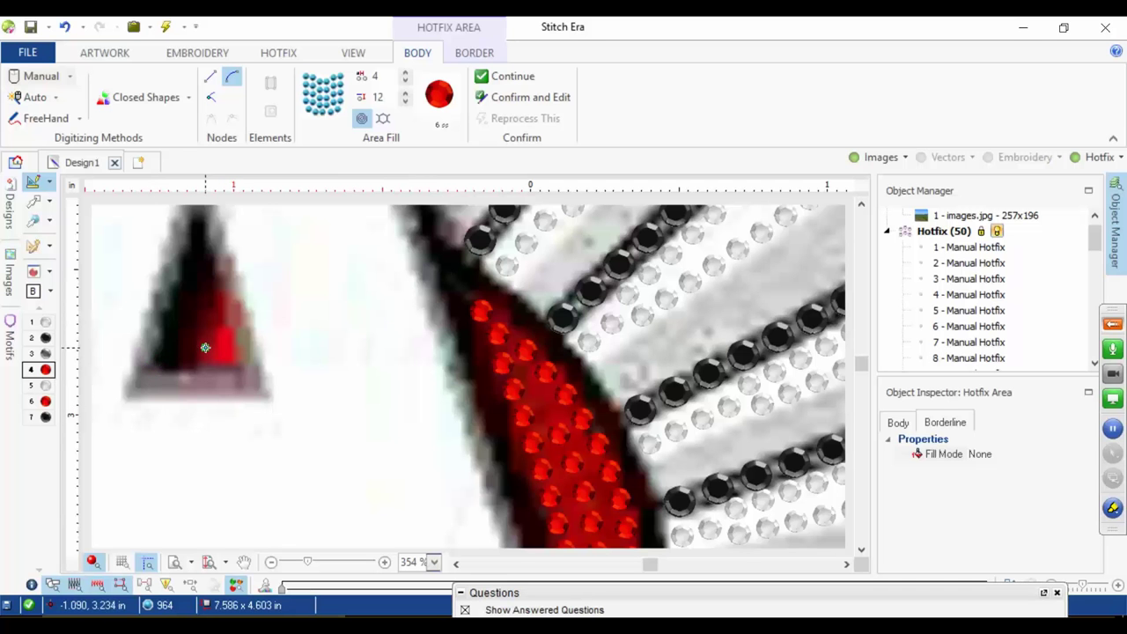
Step: Outline the red area under the letter A's crossbar along its upper edge, down the right leg and around the right corner
left_click(176, 362)
scroll(249, 340, "down", 5)
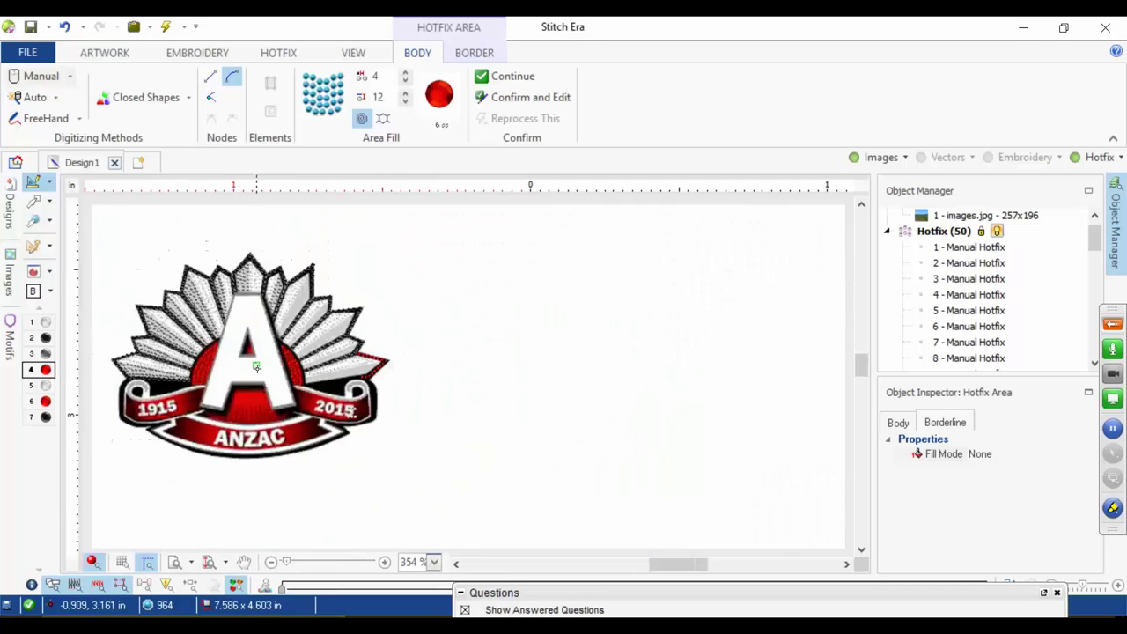
scroll(246, 389, "up", 3)
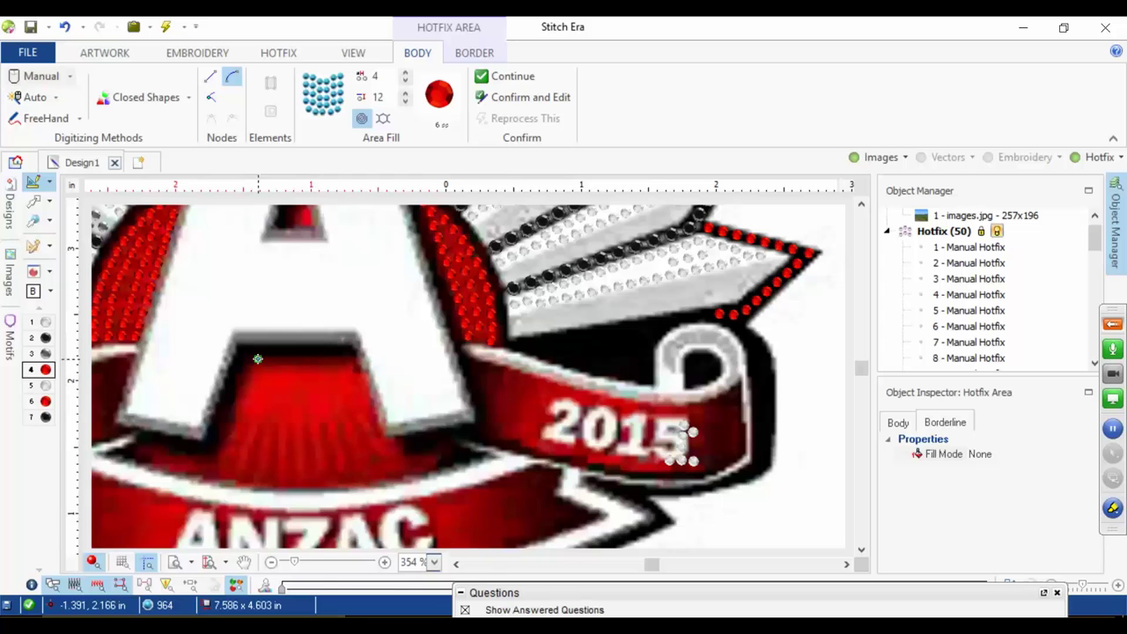
left_click(256, 360)
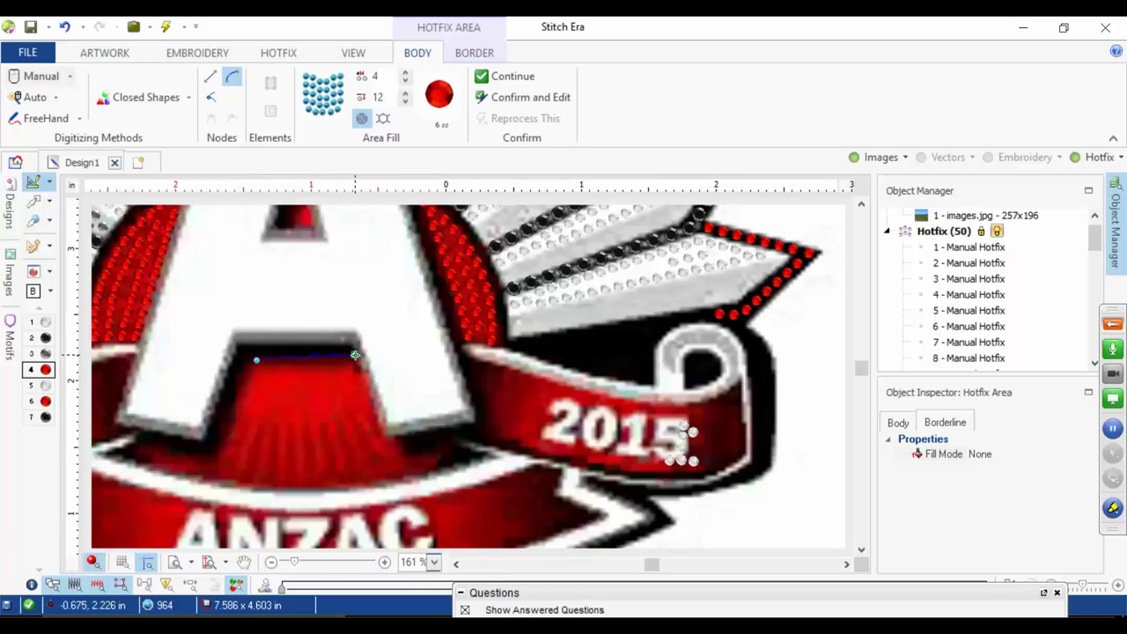
left_click(359, 359)
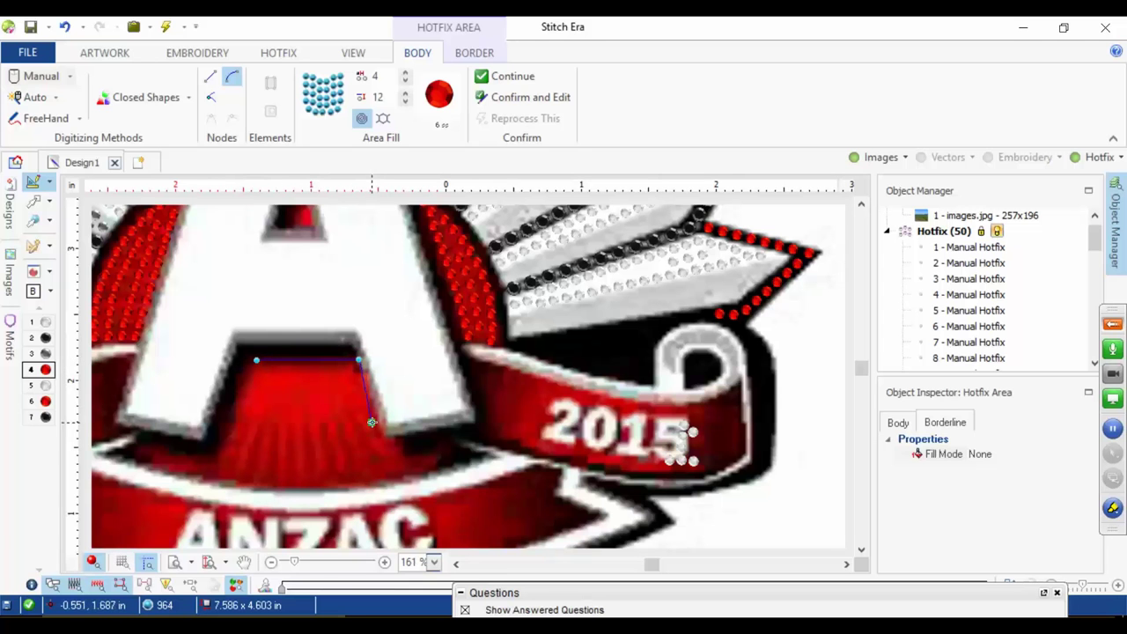
left_click(385, 440)
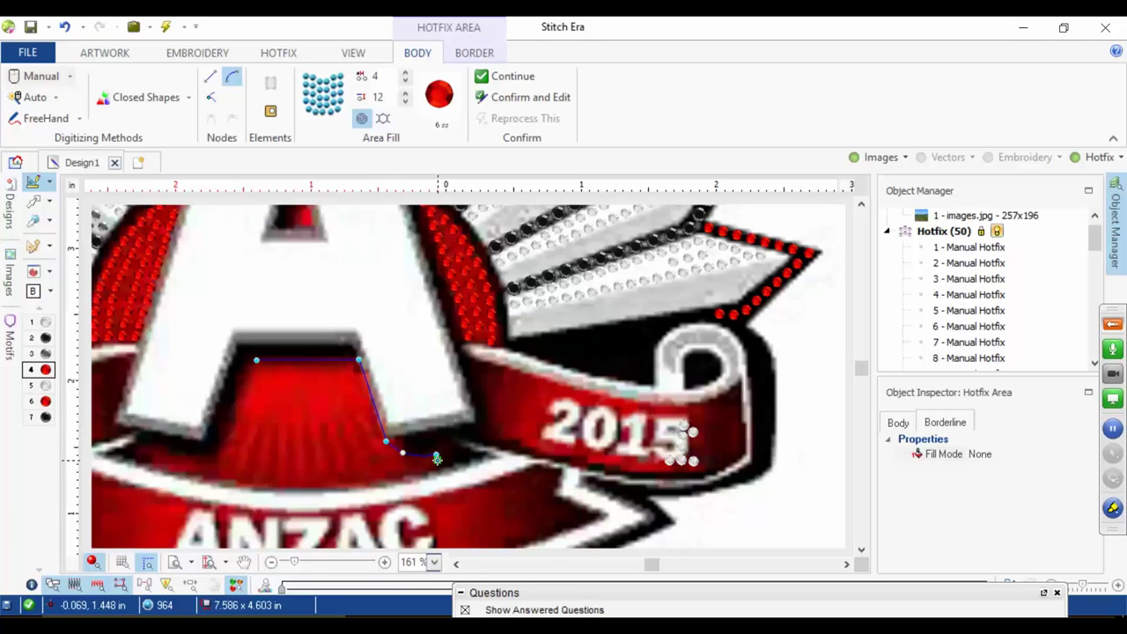
left_click(437, 473)
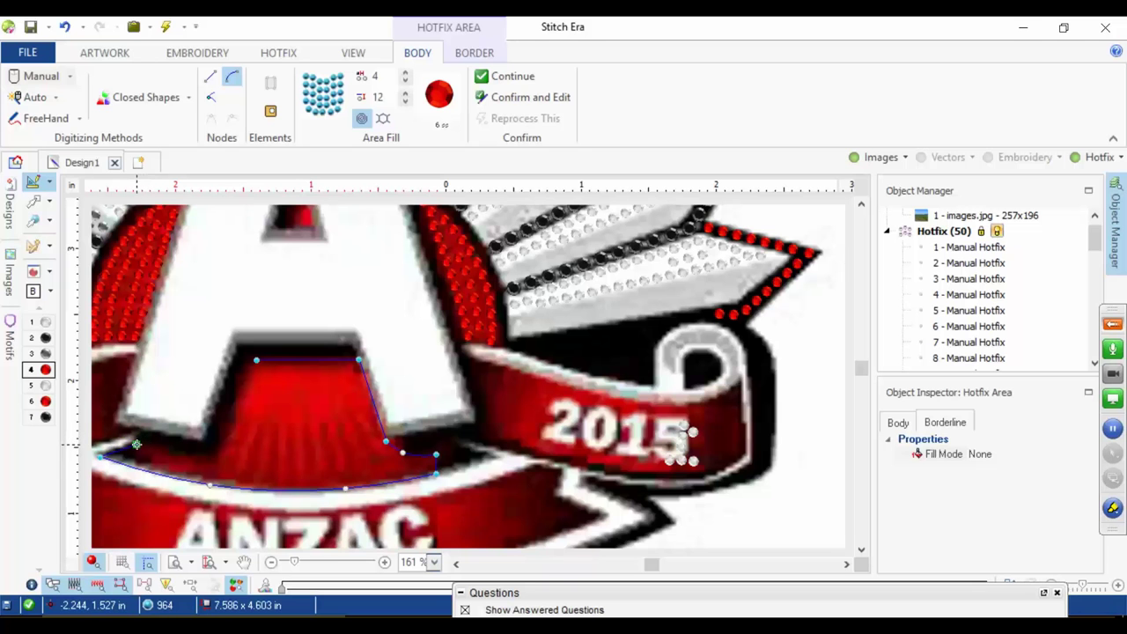
Step: Close the lower red area's outline under and up the left leg to the crossbar, filling it with red 6 ss beads
left_click(136, 445)
left_click(178, 453)
left_click(225, 447)
left_click(238, 402)
left_click(258, 360)
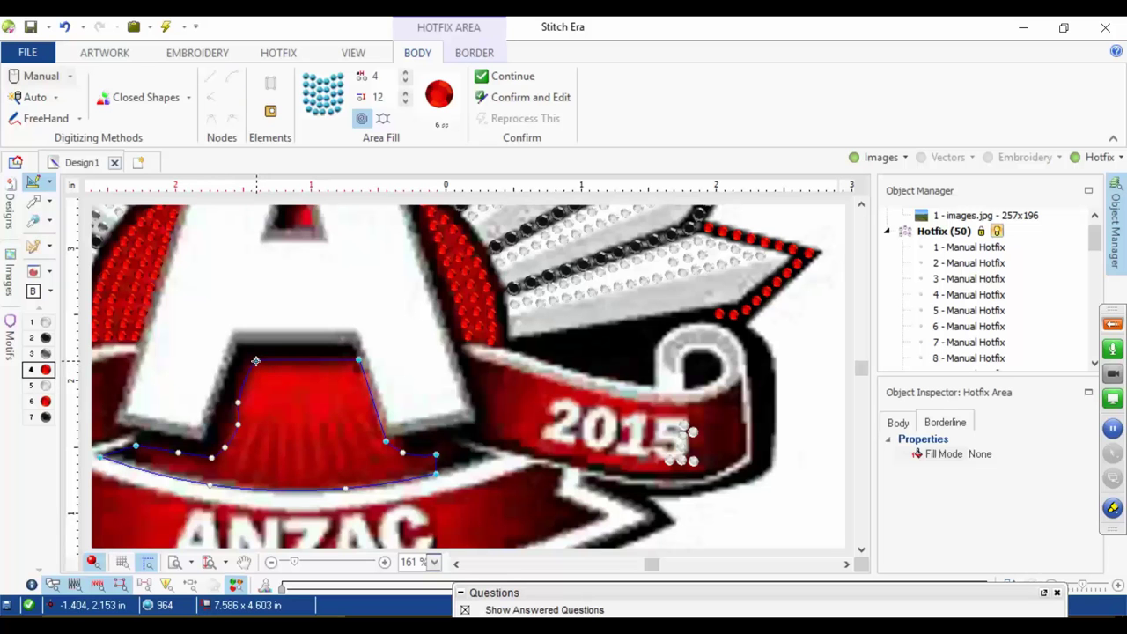
right_click(254, 363)
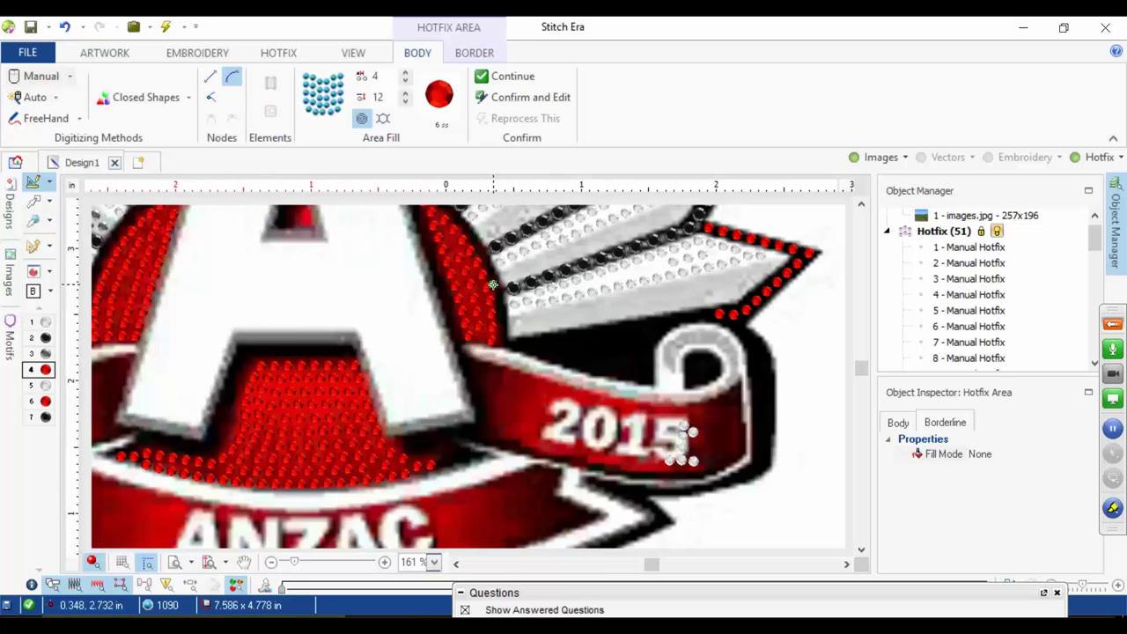
Step: Hide the logo image to review the red bead fills around the letter A, and bring the image back
scroll(491, 284, "down", 7)
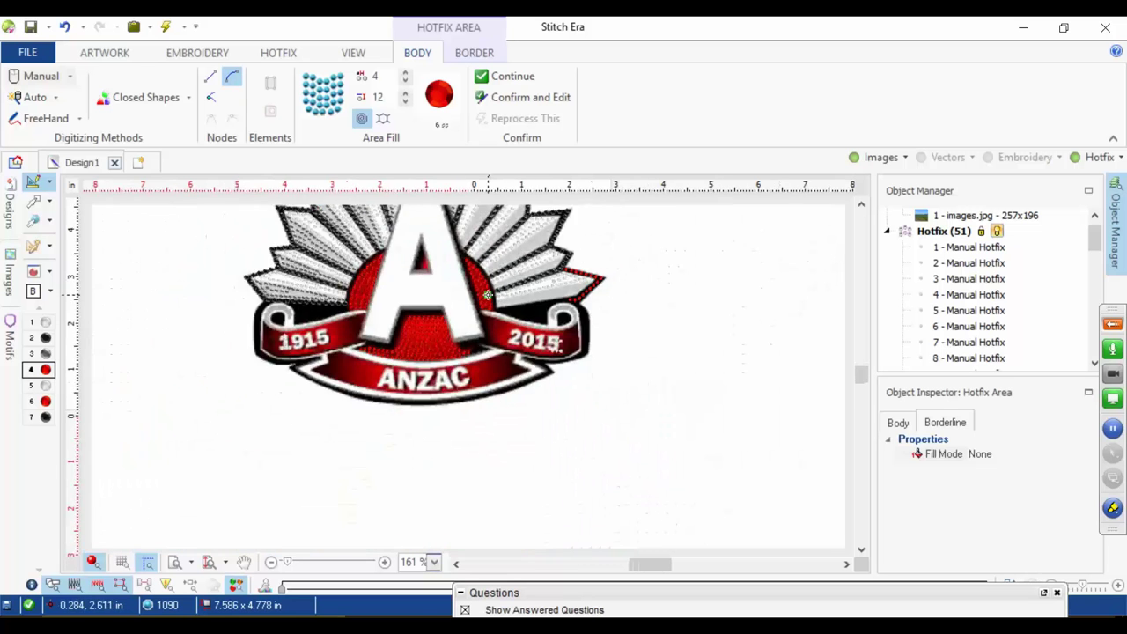
left_click(878, 160)
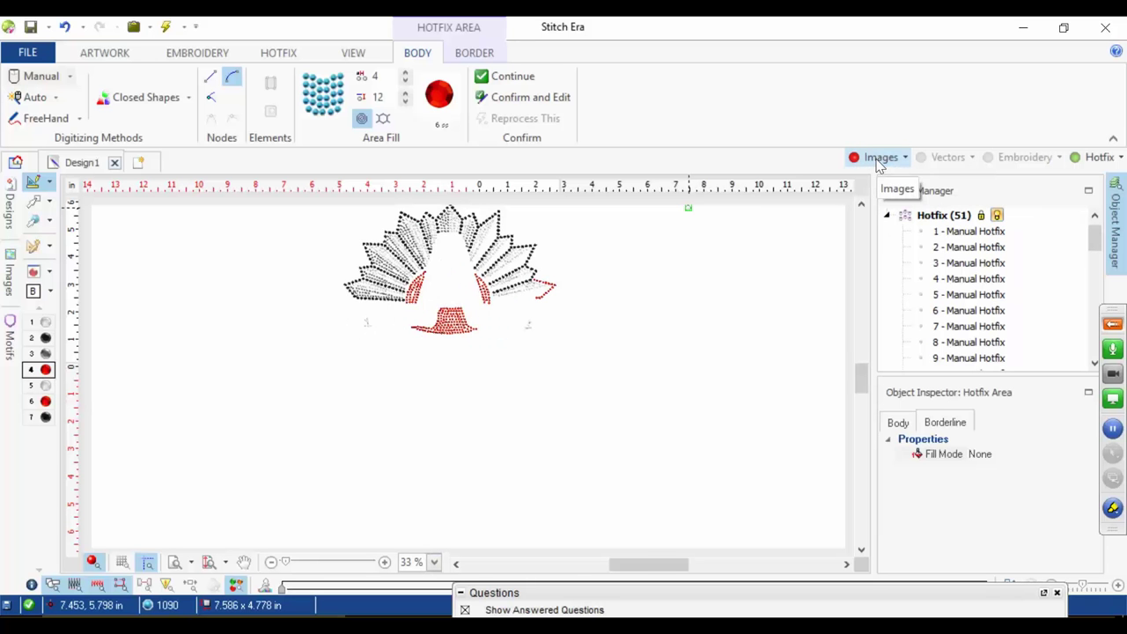
left_click(878, 161)
scroll(378, 267, "up", 4)
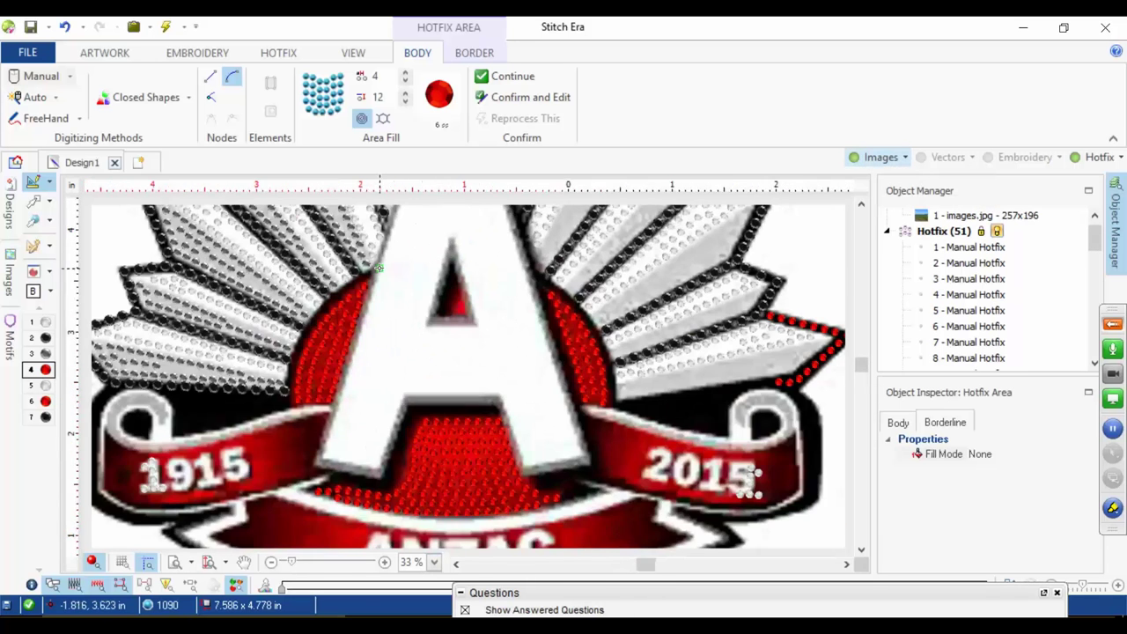
Step: Start a single hotfix path using black 6 ss beads, with the bead spacing set to 4
scroll(379, 267, "up", 1)
left_click(278, 52)
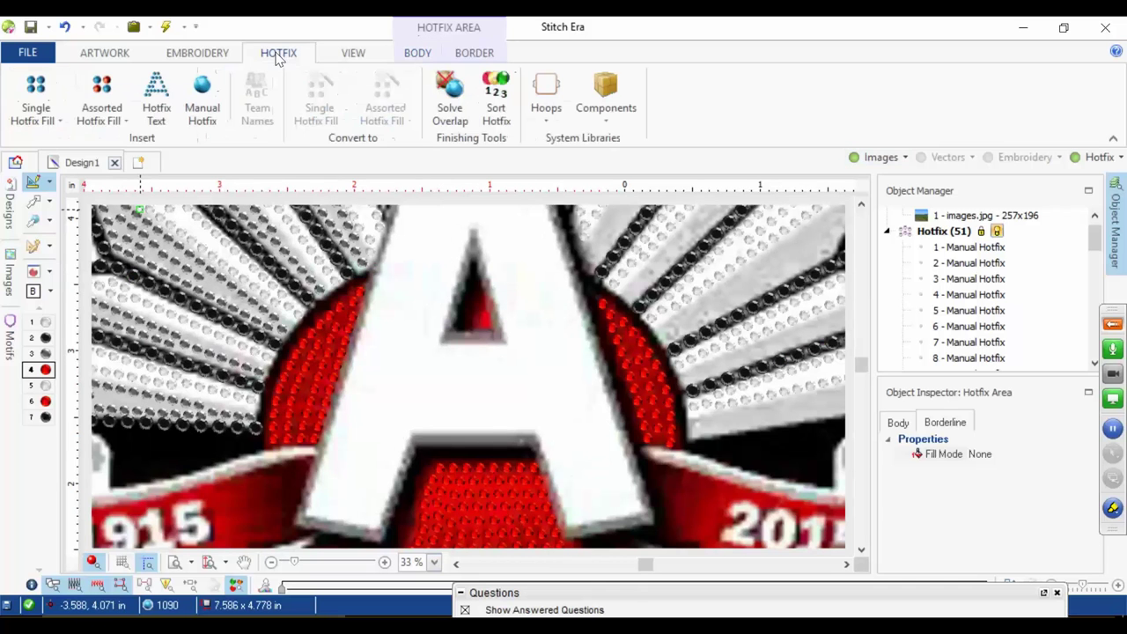
left_click(35, 113)
left_click(37, 151)
left_click(46, 339)
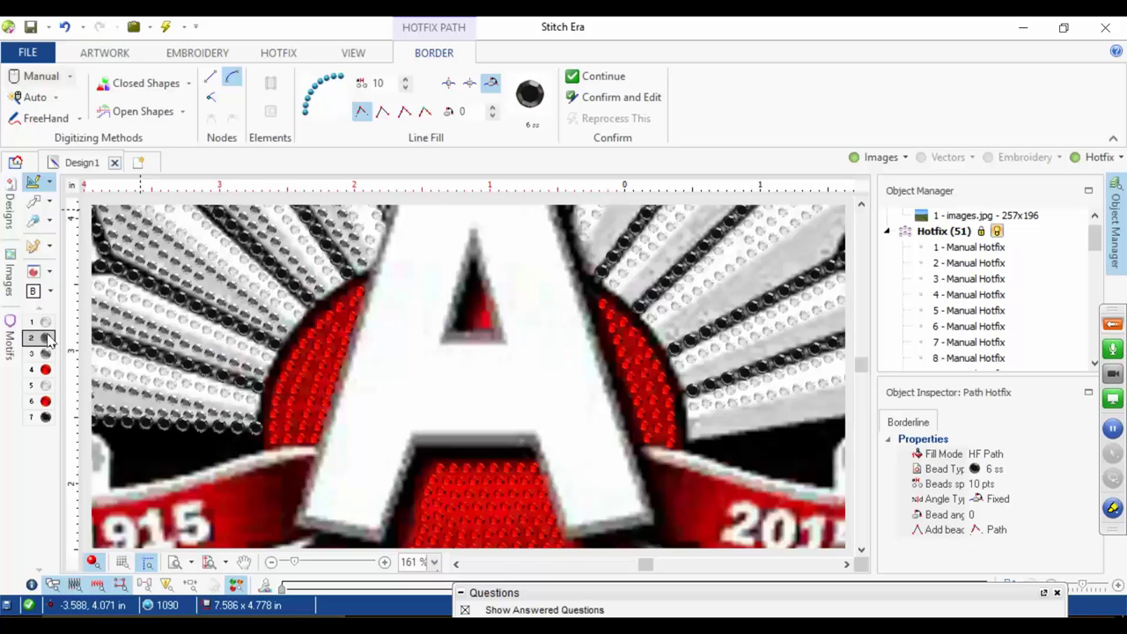
left_click(156, 400)
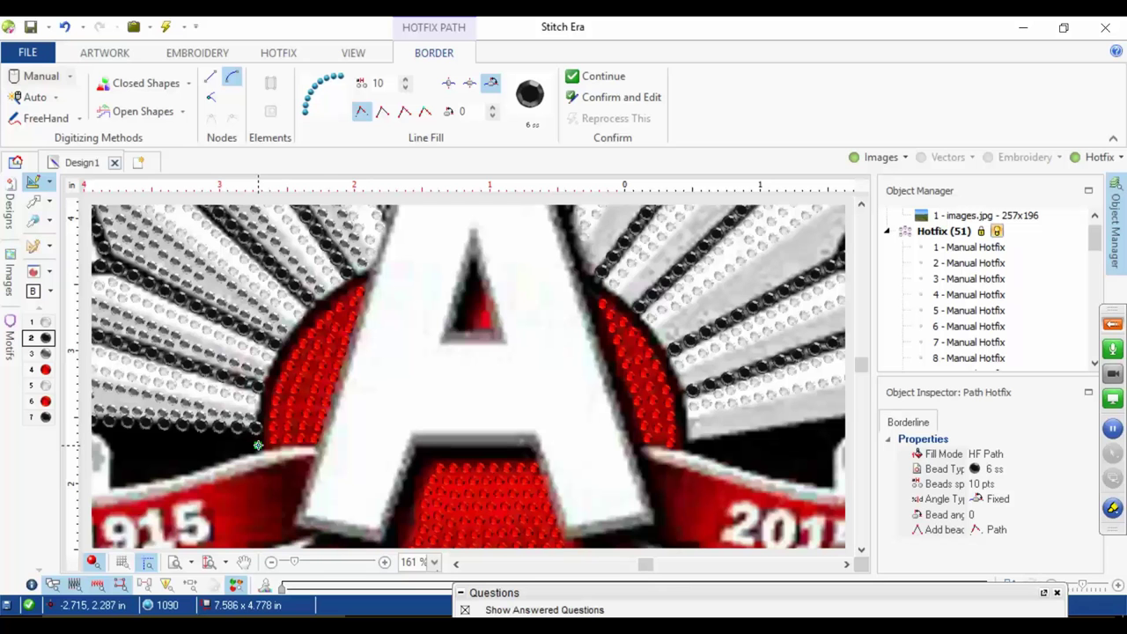
left_click(383, 82)
type("4")
key("Return")
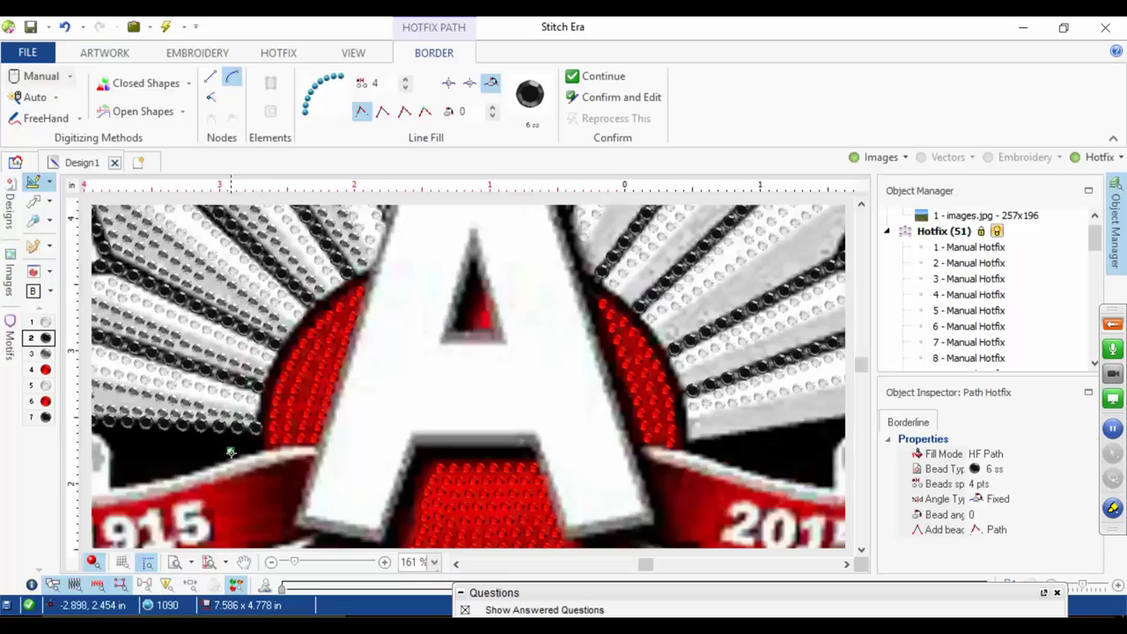
Step: Trace the outer curved edges of the left and right red circle segments with lines of black 6 ss beads
left_click(259, 445)
left_click(263, 395)
left_click(290, 340)
left_click(324, 302)
left_click(366, 272)
key("Return")
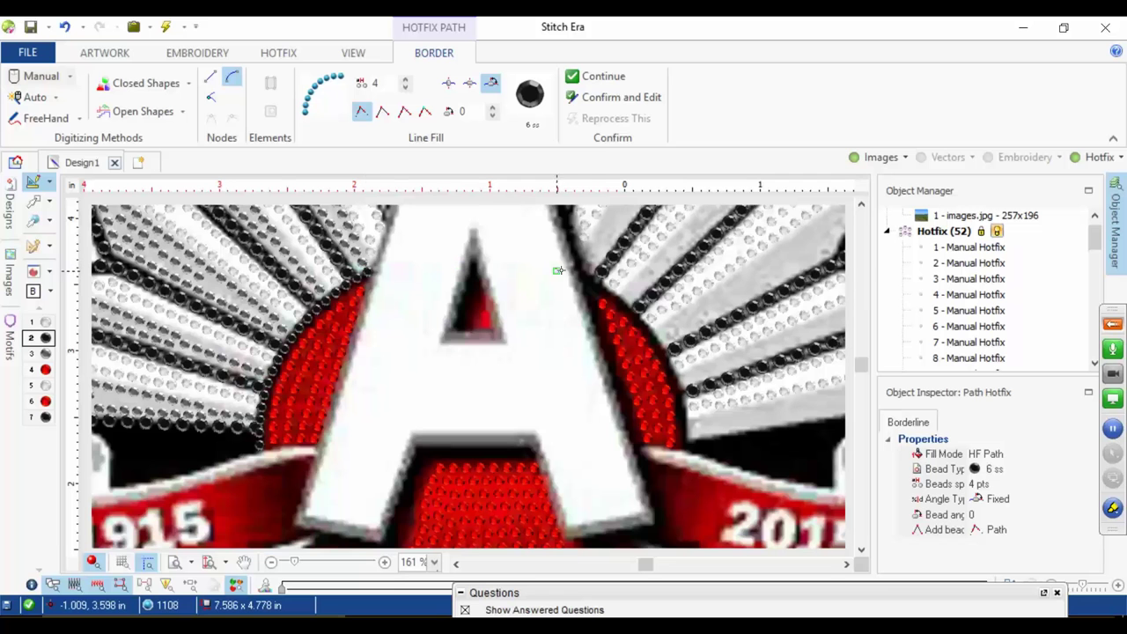
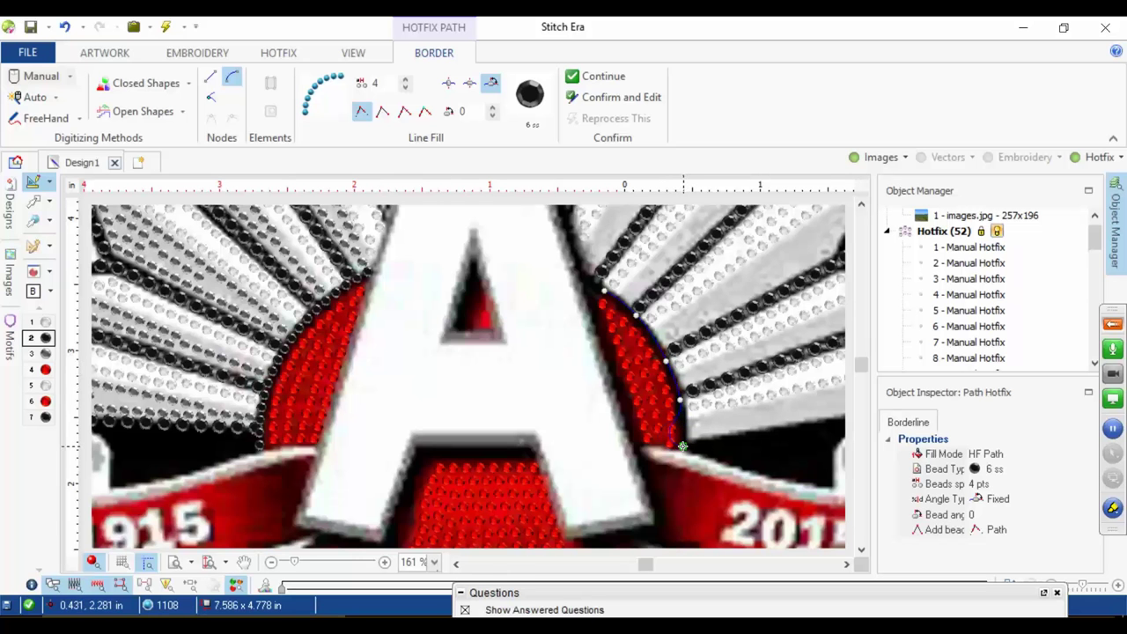
key("Return")
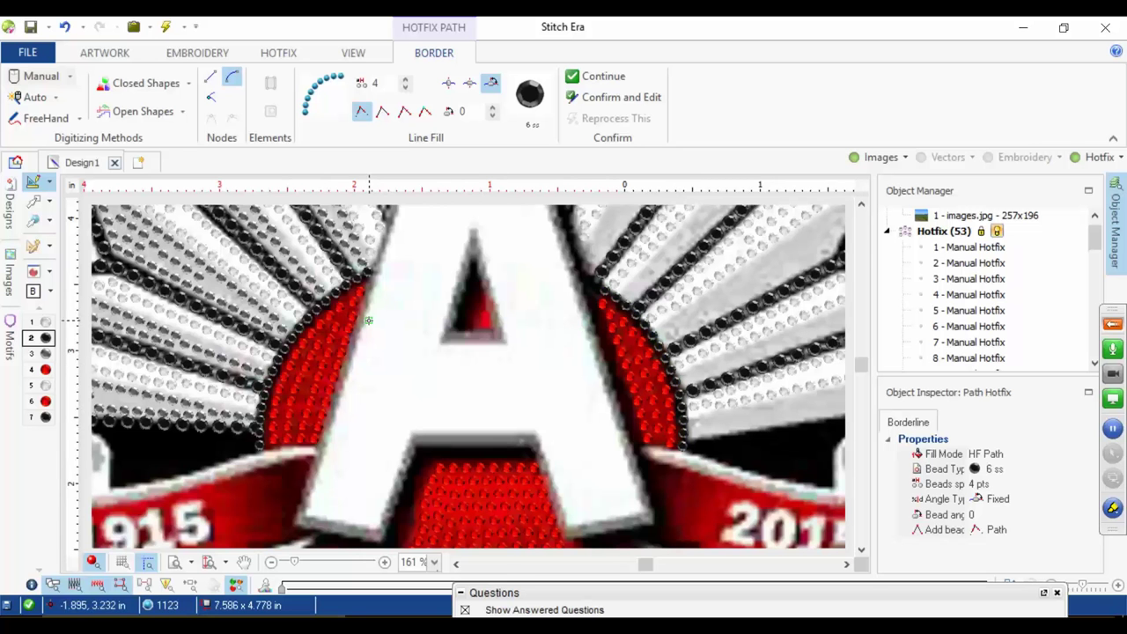
Step: Start a single hotfix area fill using clear 10 ss beads from colour 5
scroll(336, 426, "down", 3)
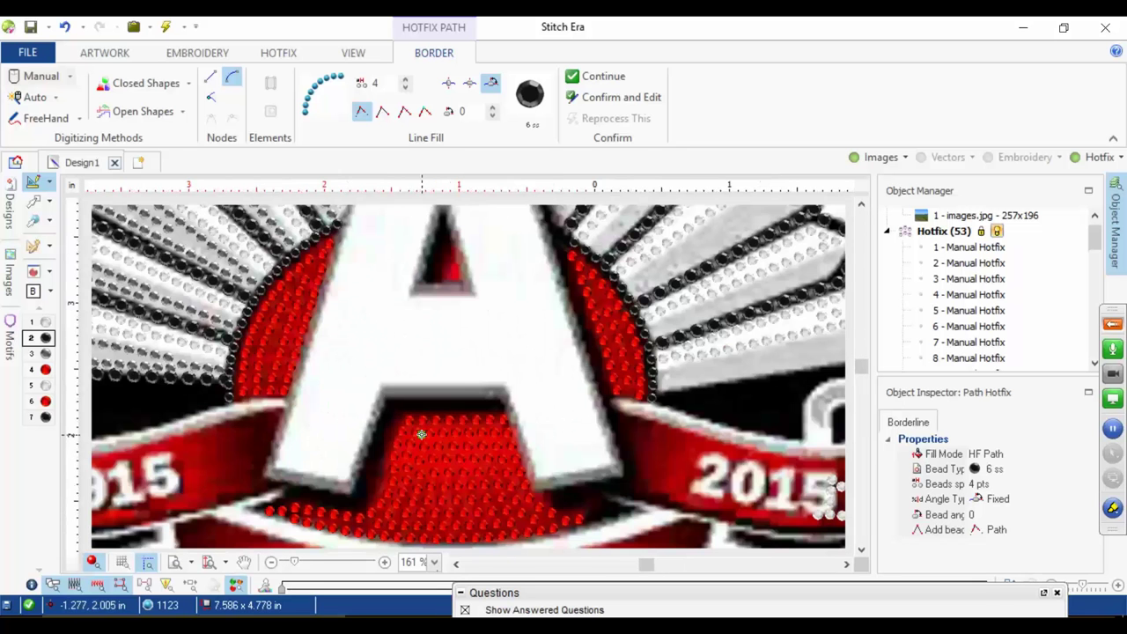
scroll(392, 412, "up", 3)
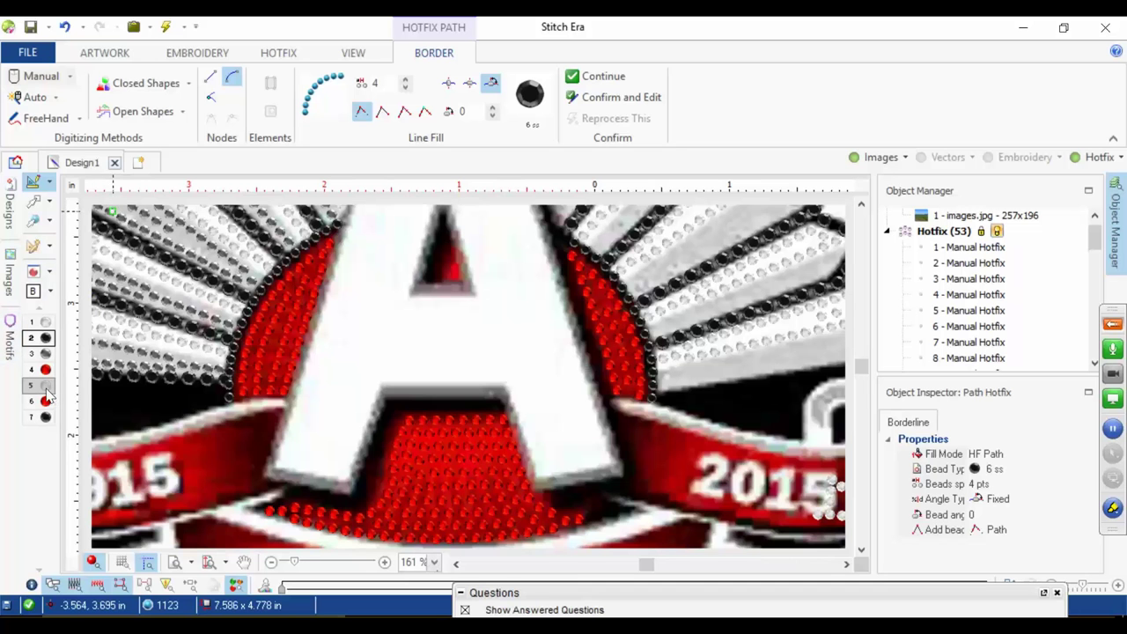
left_click(46, 390)
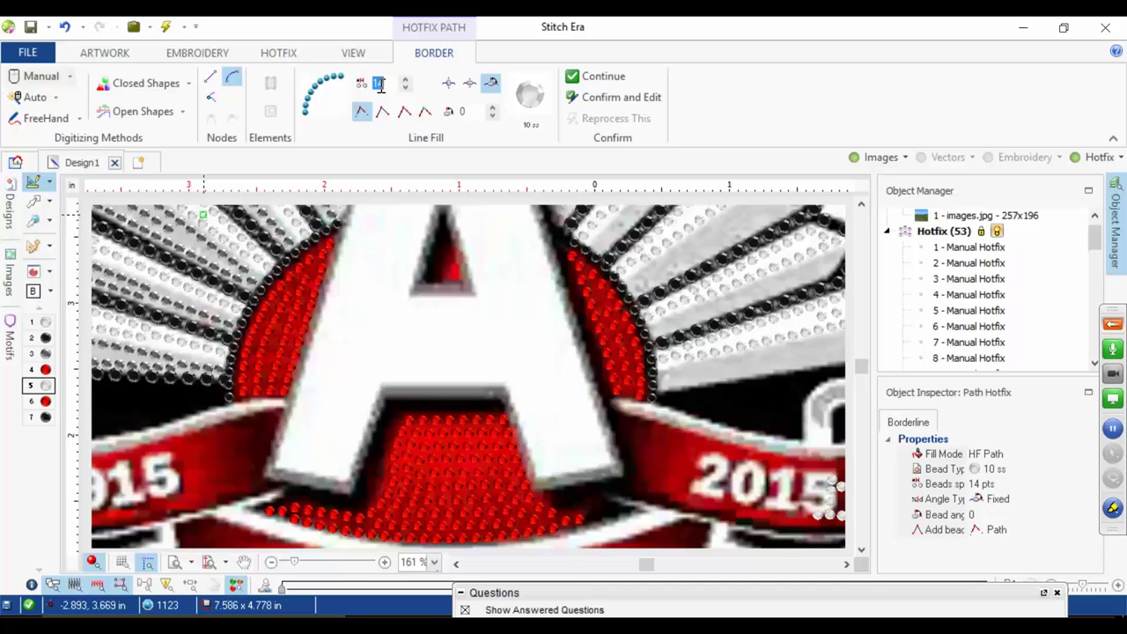
left_click(273, 53)
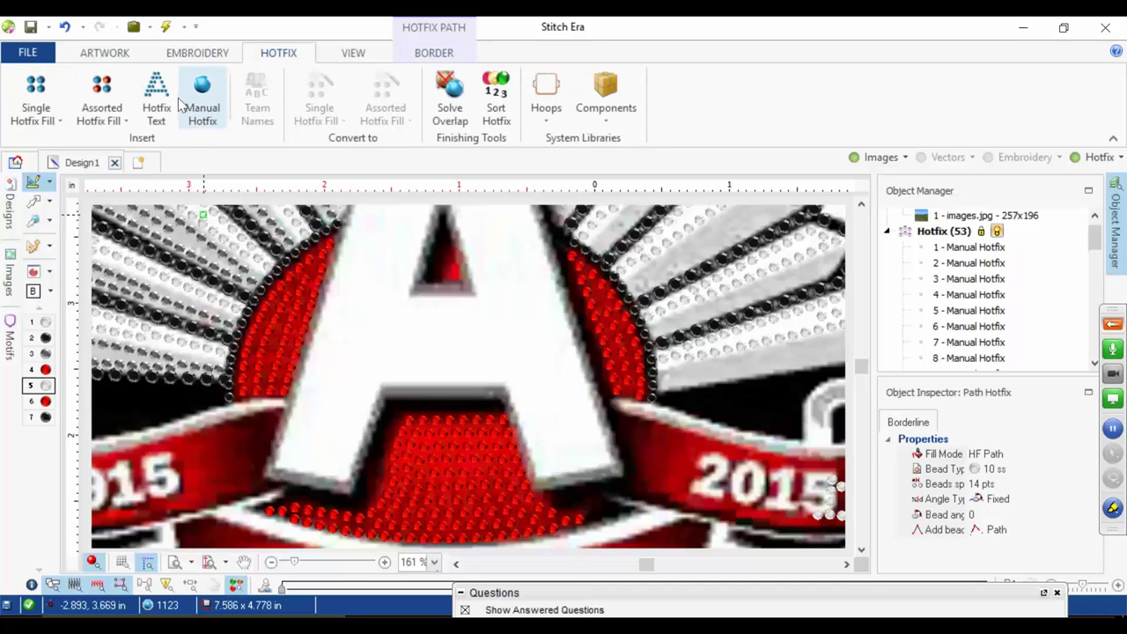
left_click(35, 103)
left_click(49, 217)
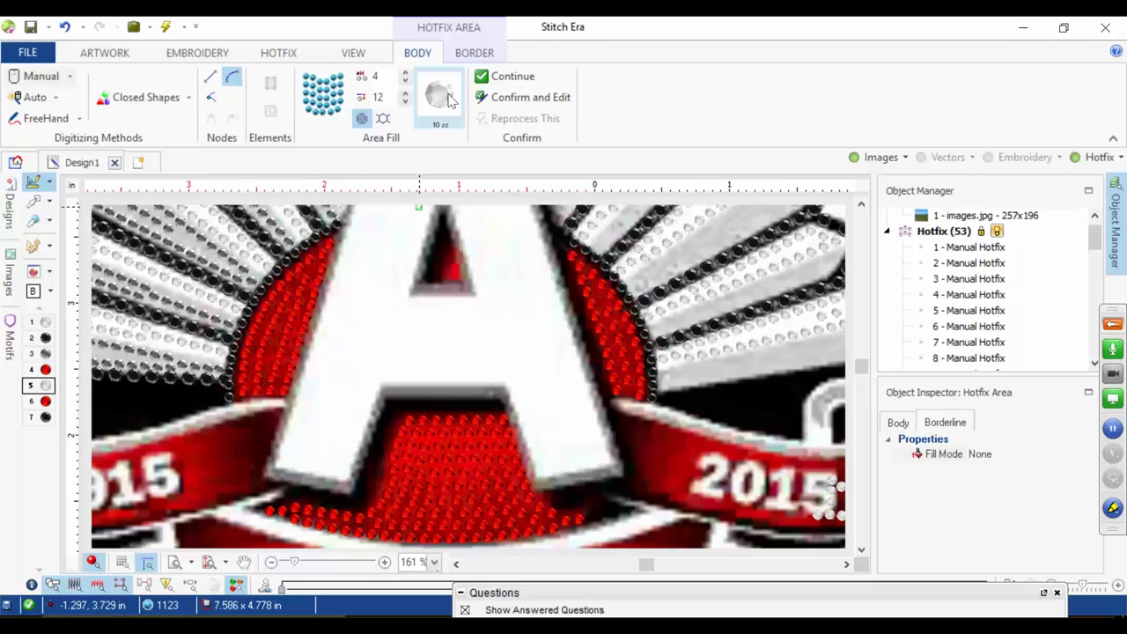
Step: Outline the letter A with straight segments from the left foot's outer corner up the left side and across the top edge
scroll(284, 448, "up", 3)
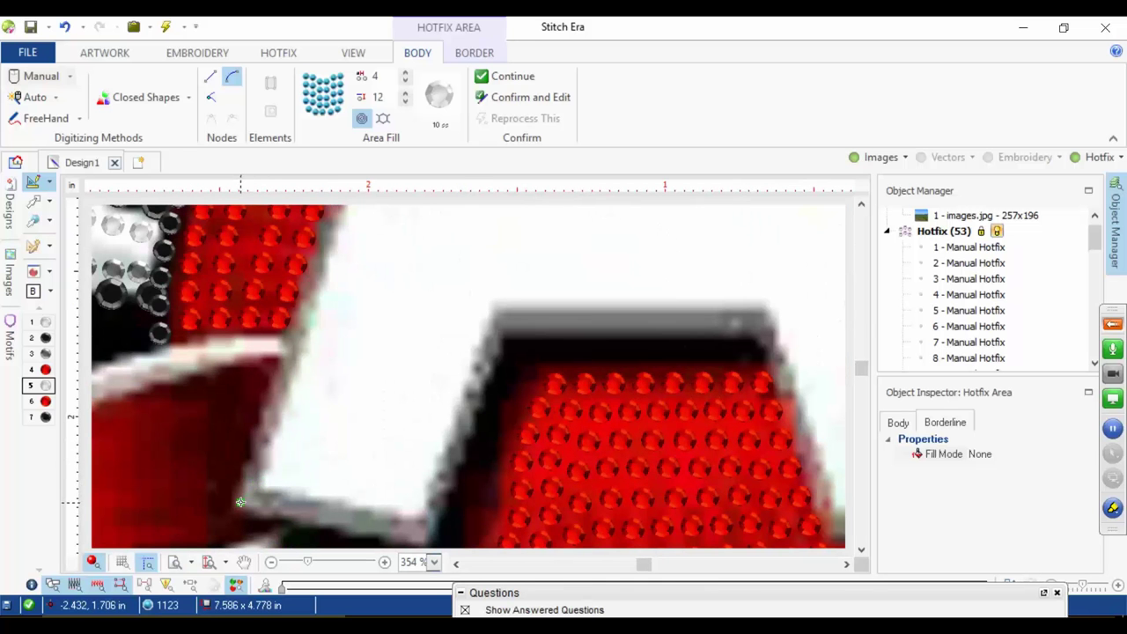
left_click(240, 502)
left_click(212, 78)
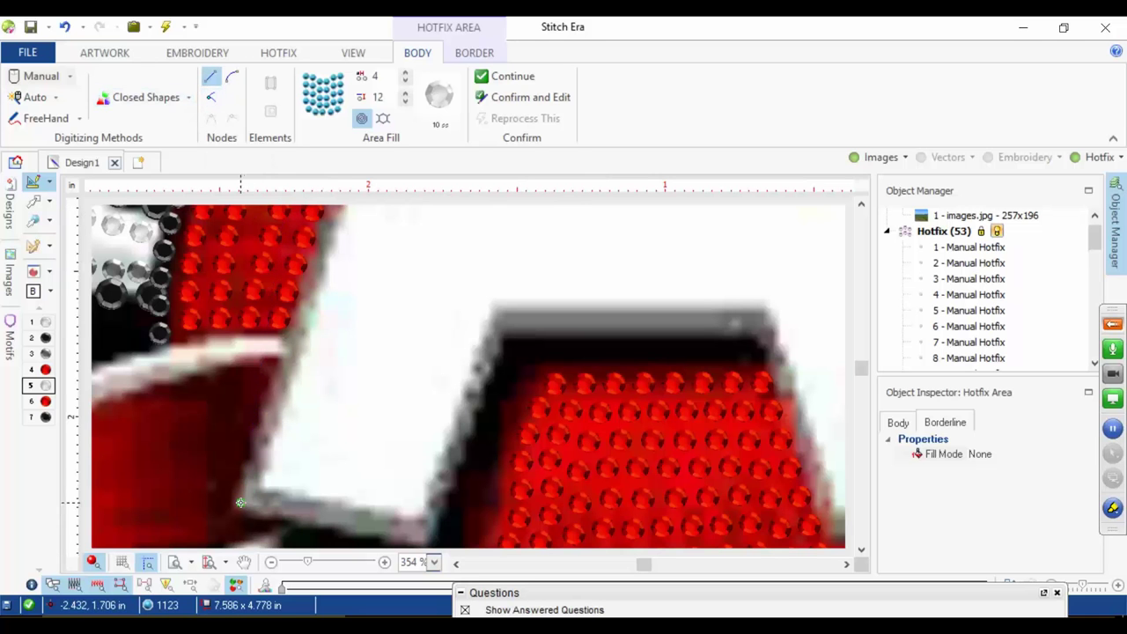
key("space")
left_click_drag(340, 246, 261, 544)
left_click_drag(359, 261, 280, 469)
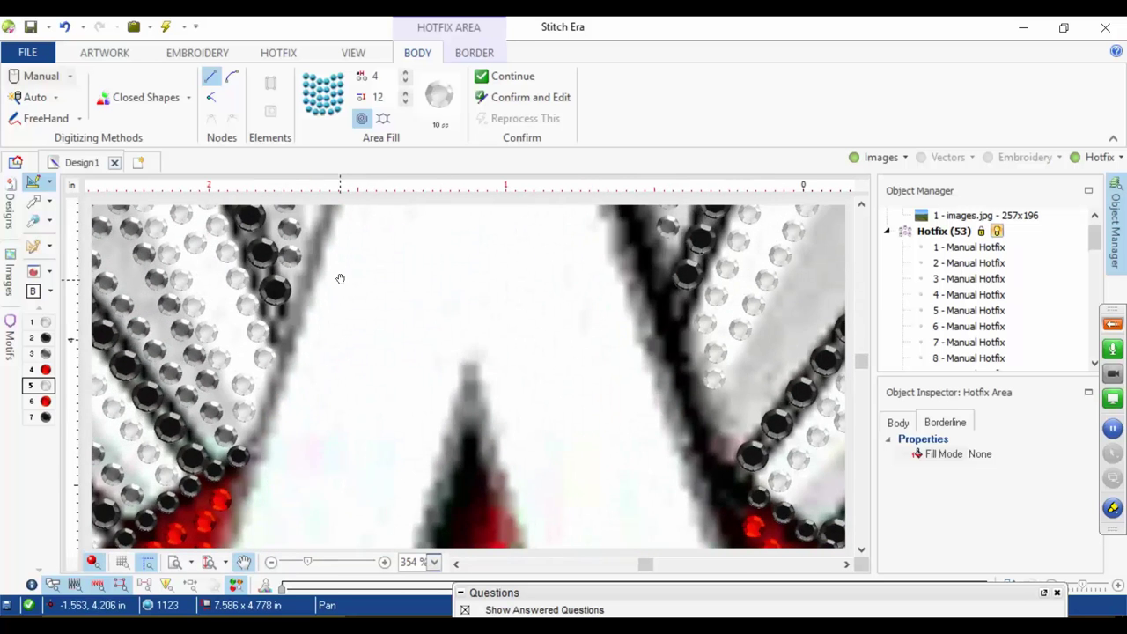
left_click_drag(340, 278, 268, 506)
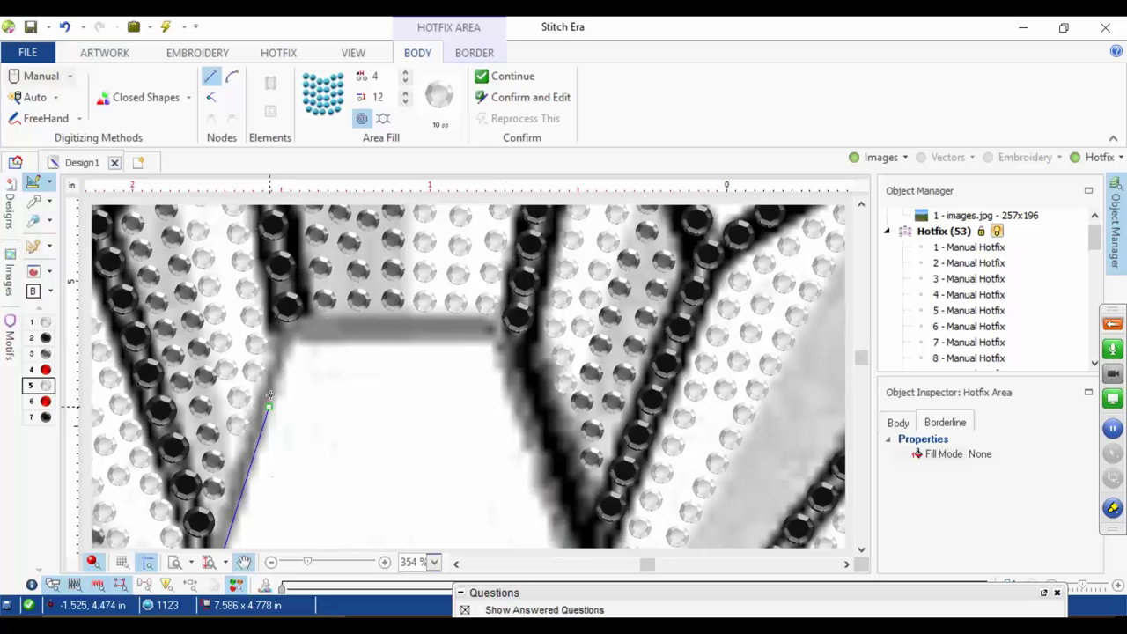
left_click(293, 325)
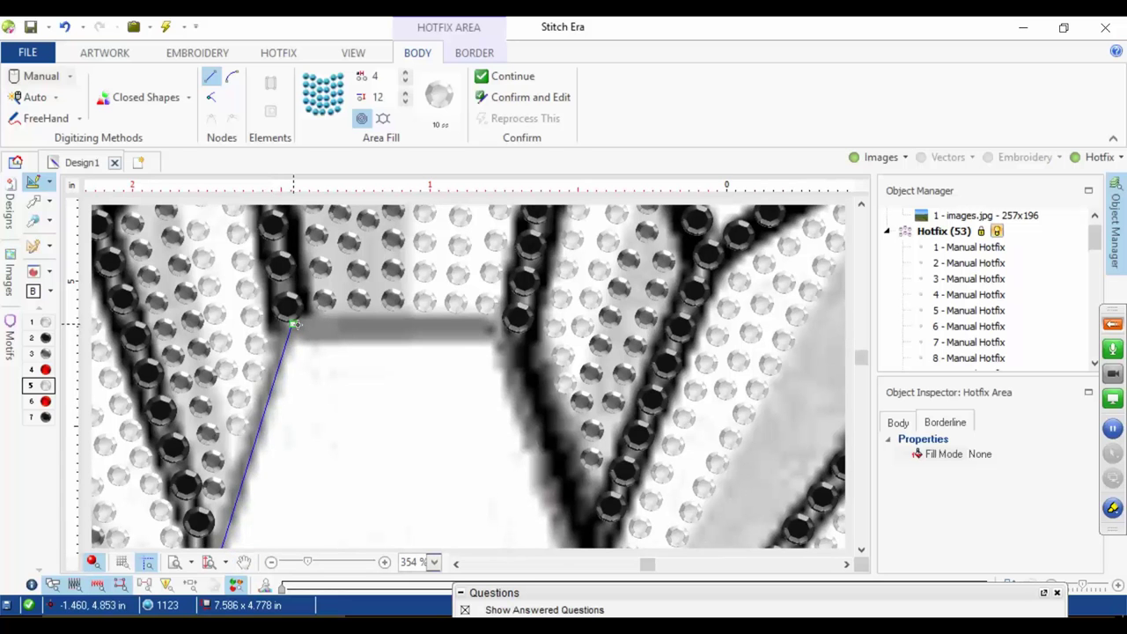
left_click(488, 324)
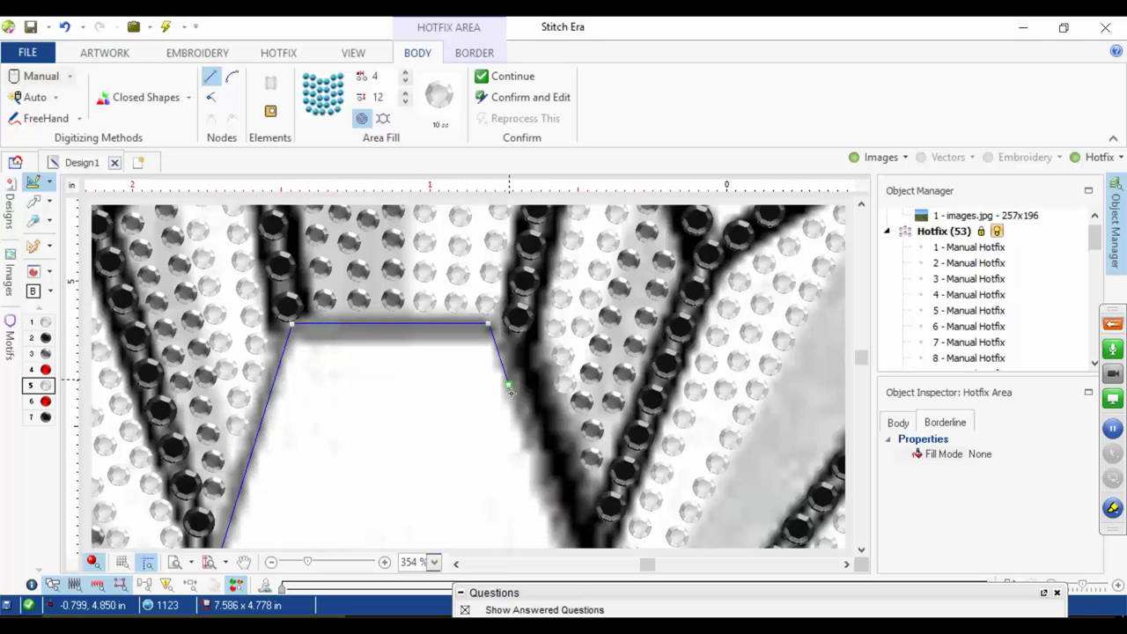
Step: Continue the letter A's outline down its outer right side and along the underside of the right foot
left_click(556, 517)
left_click_drag(556, 516, 433, 242)
key("Escape")
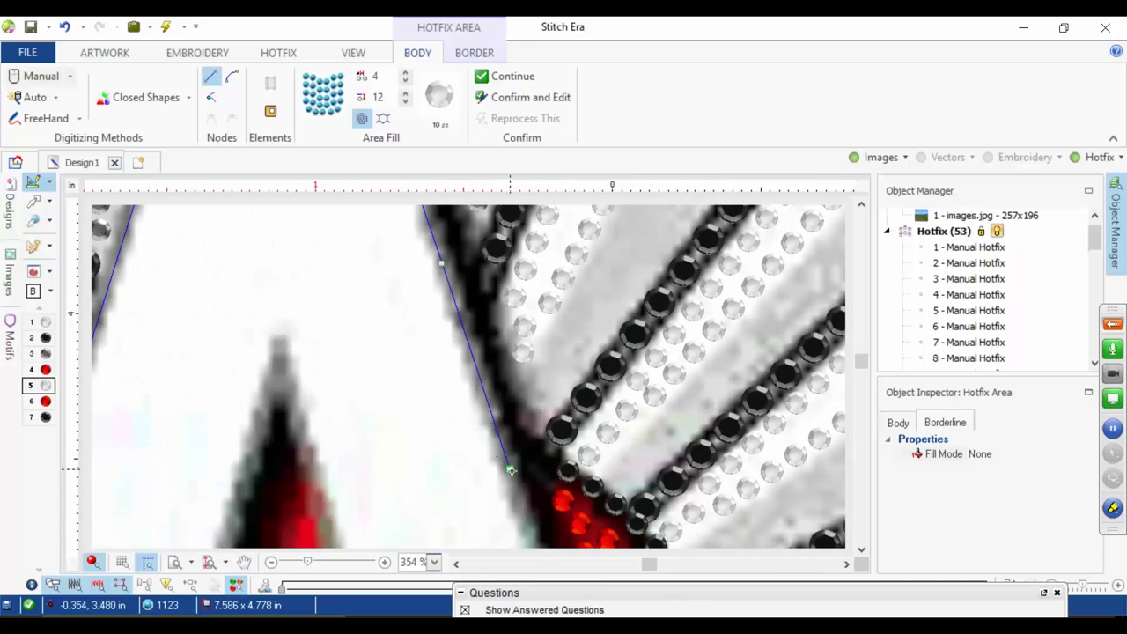
left_click_drag(521, 498, 374, 268)
left_click(453, 518)
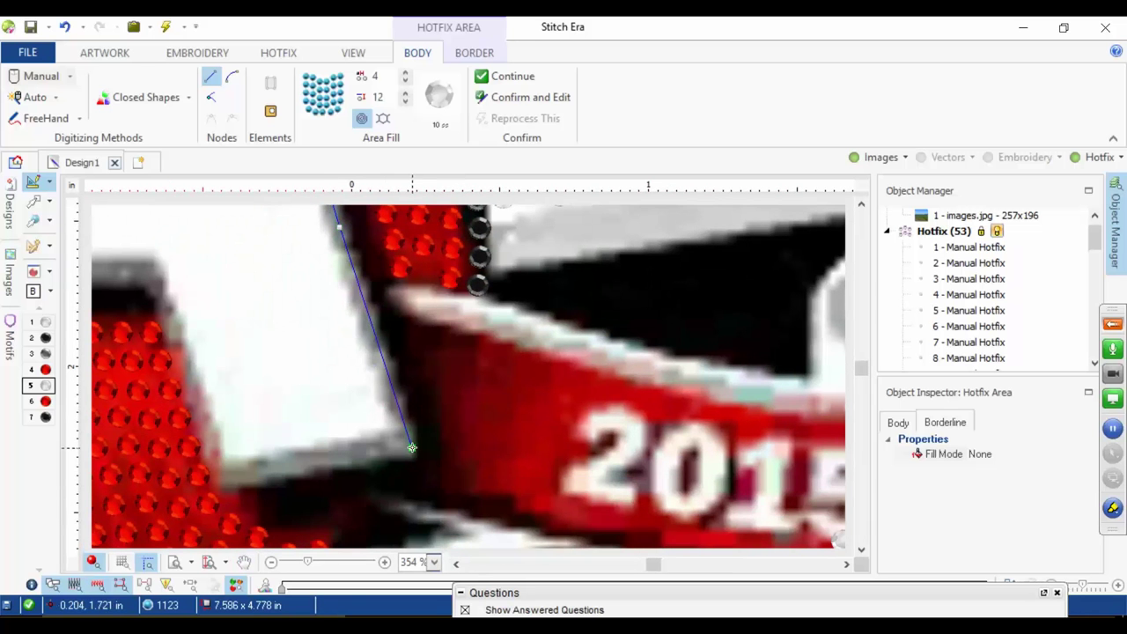
left_click(411, 447)
left_click(222, 486)
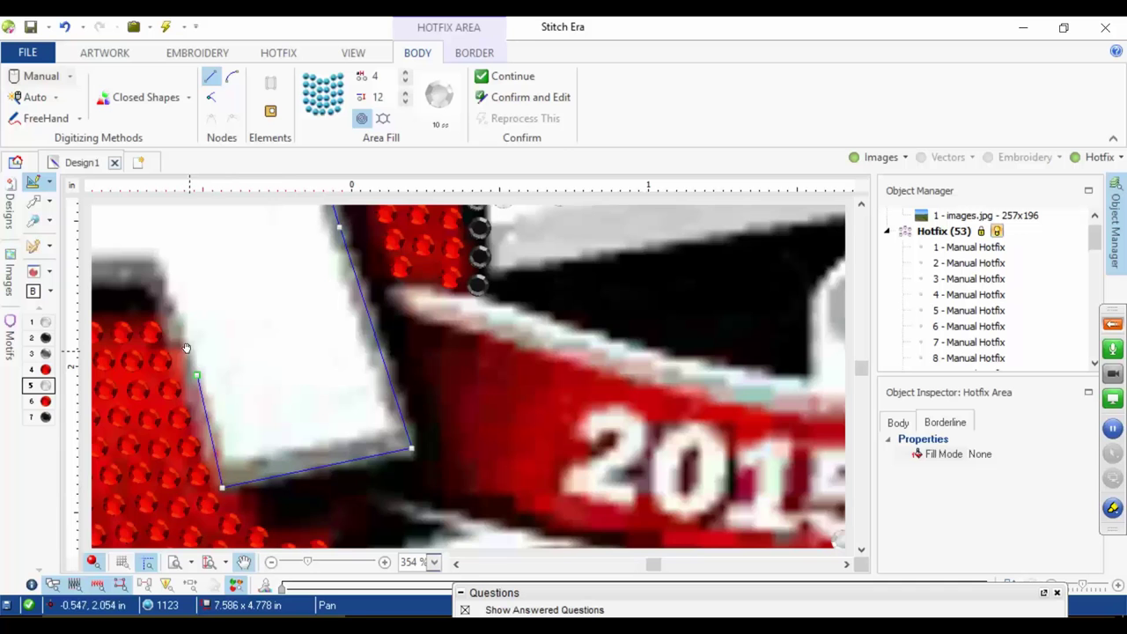
left_click_drag(187, 348, 510, 448)
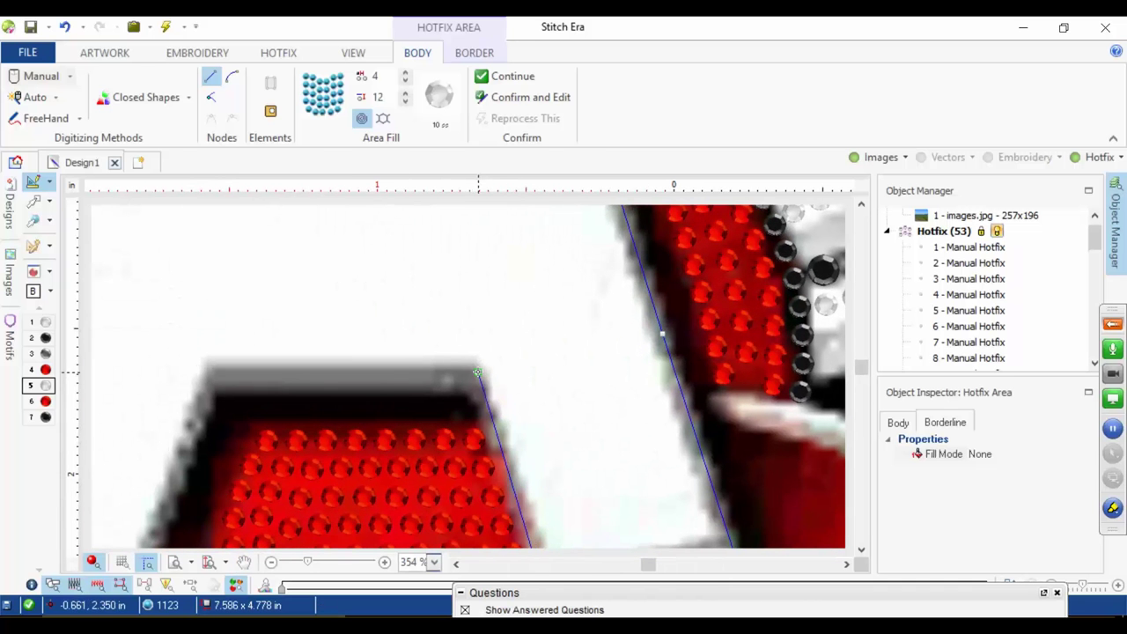
left_click(474, 368)
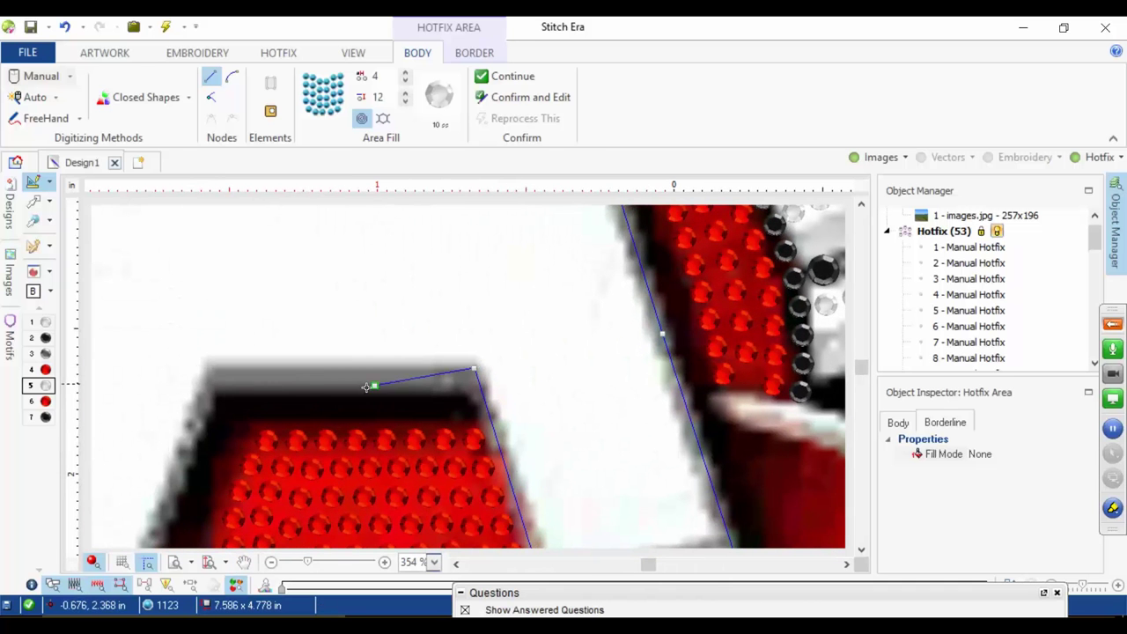
left_click(212, 365)
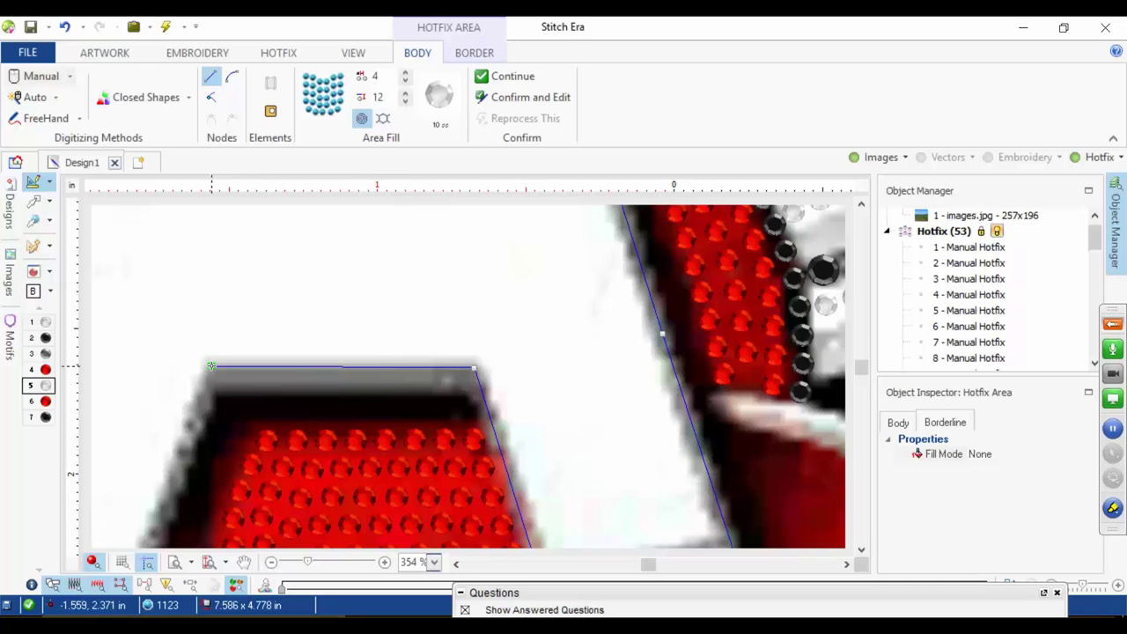
mouse_move(187, 450)
left_mouse_down()
mouse_move(296, 254)
mouse_move(253, 394)
mouse_move(226, 424)
left_mouse_up()
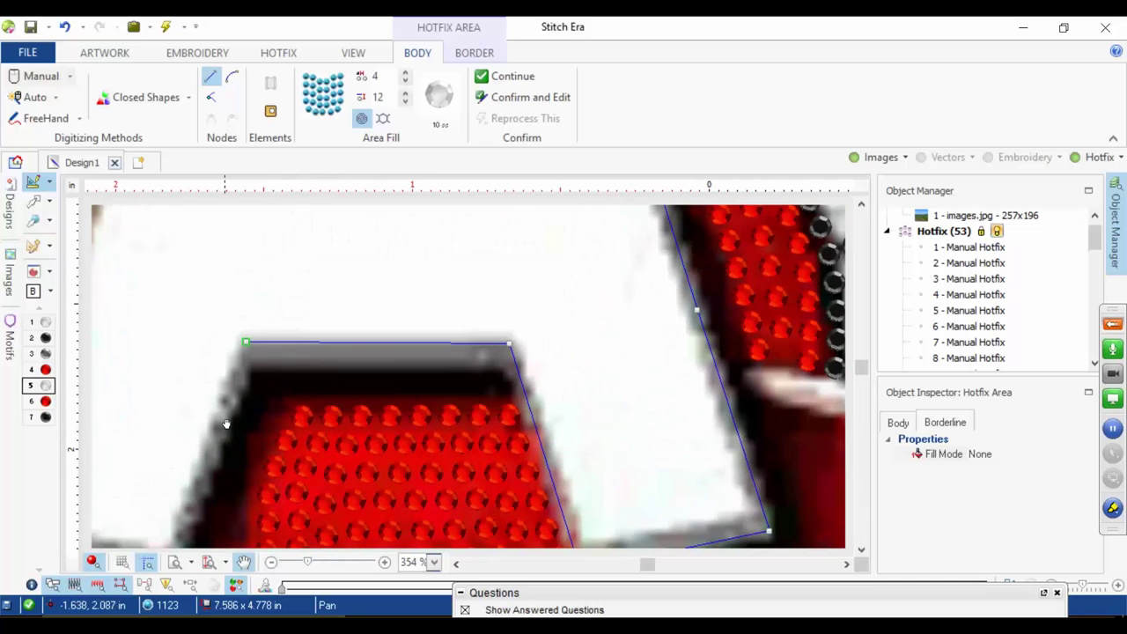
right_click(430, 361)
key("BackSpace")
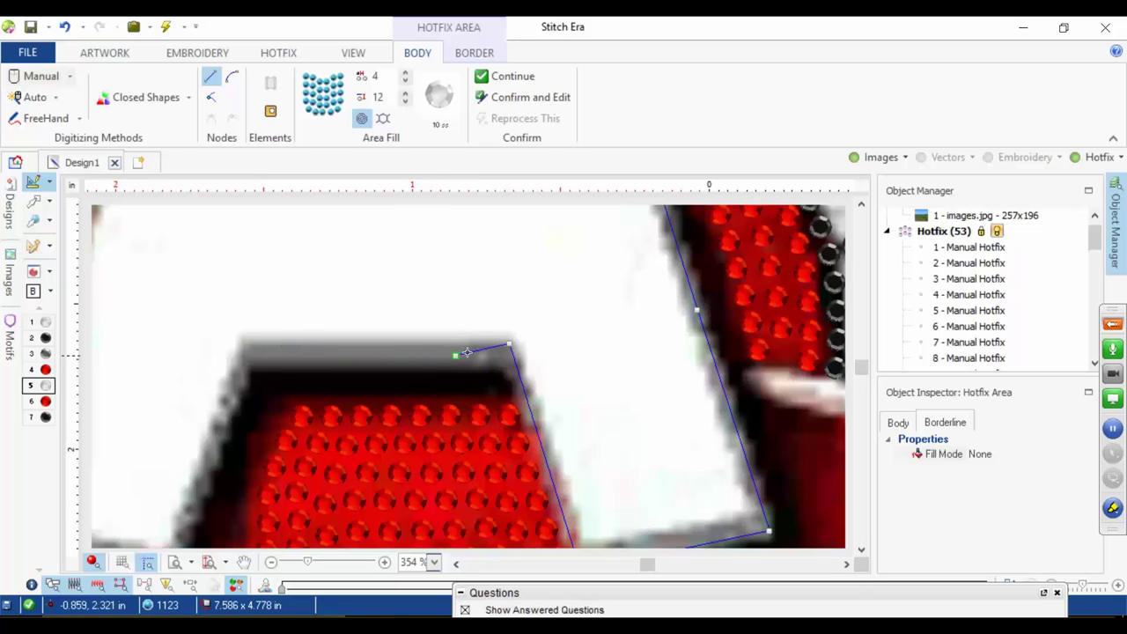
key("BackSpace")
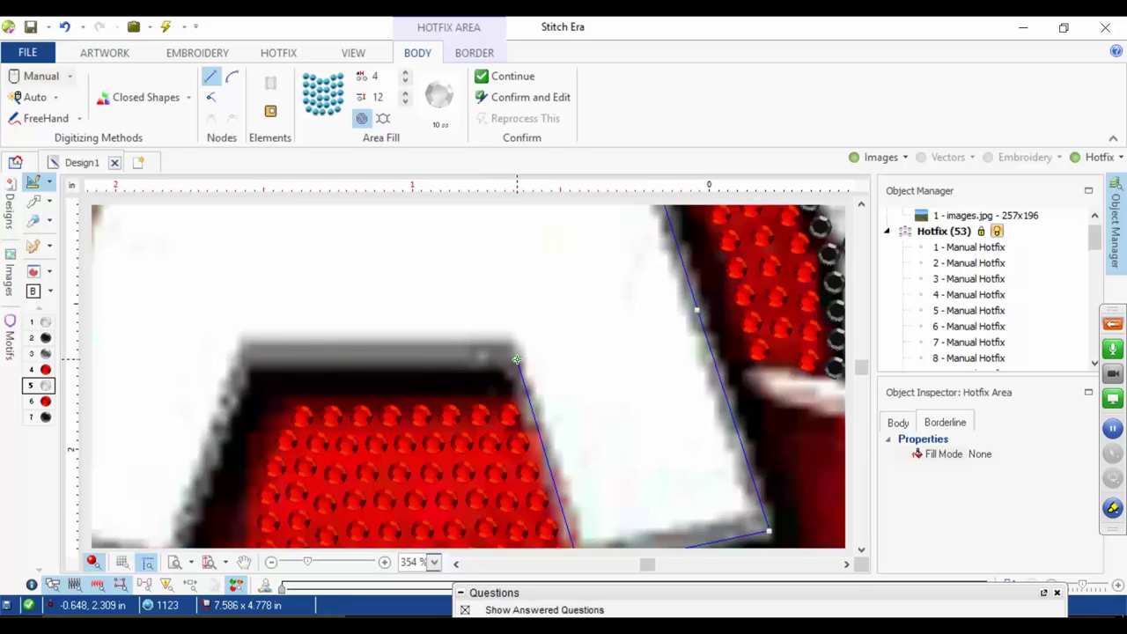
Step: Close the letter A's outline along the crossbar's lower edge and around the left leg, filling it with clear 10 ss beads
left_click(516, 360)
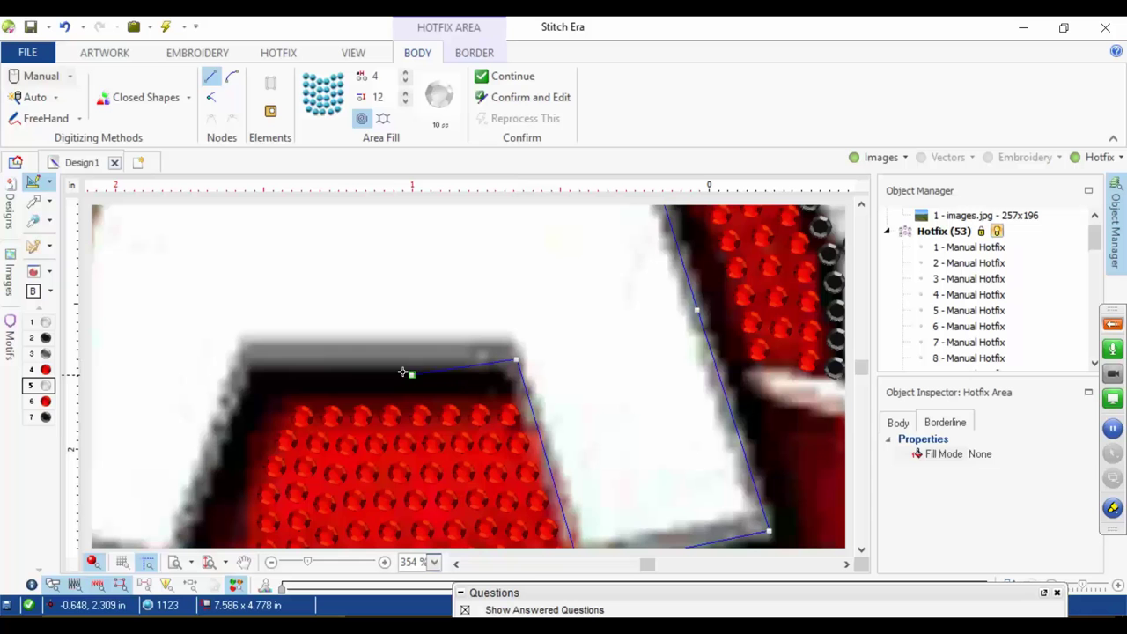
left_click(249, 358)
left_click_drag(243, 395, 342, 176)
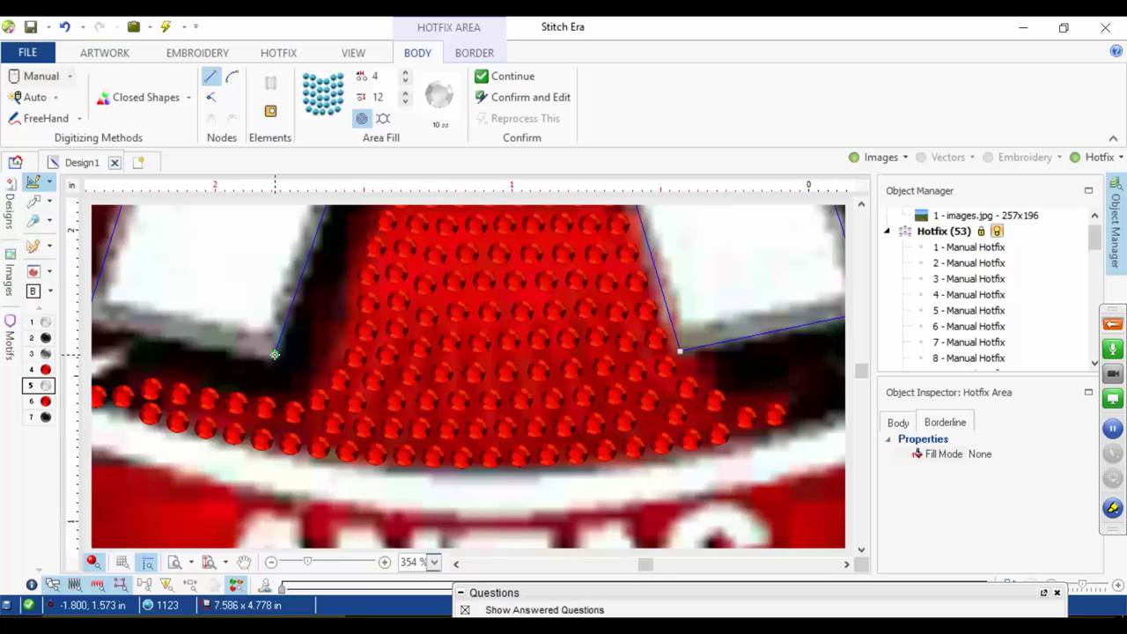
left_click(274, 354)
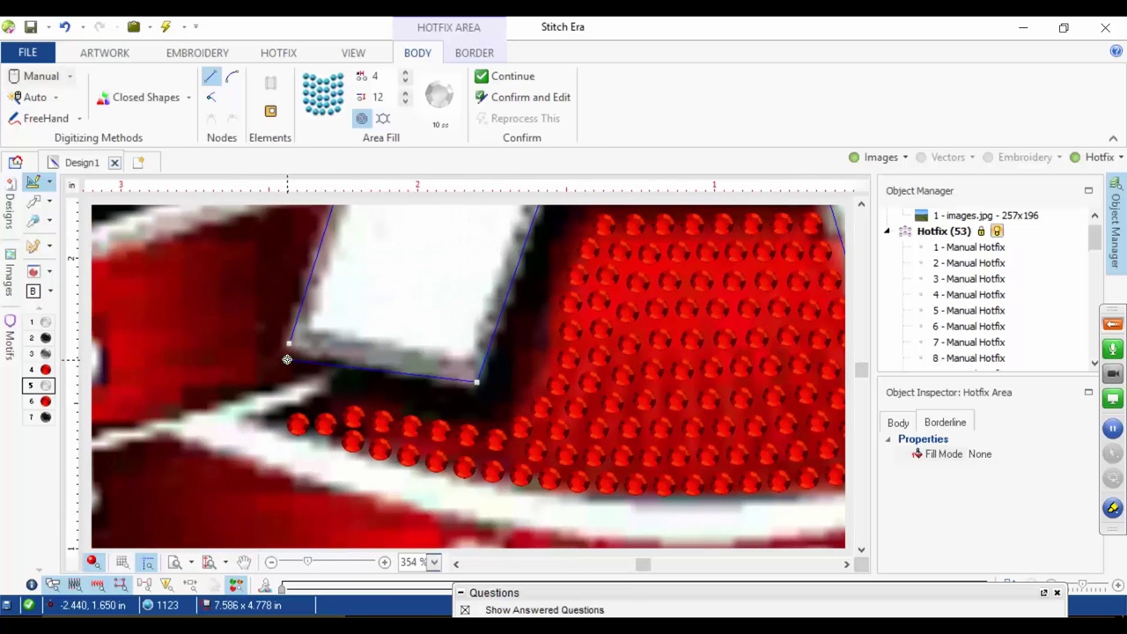
left_click(288, 343)
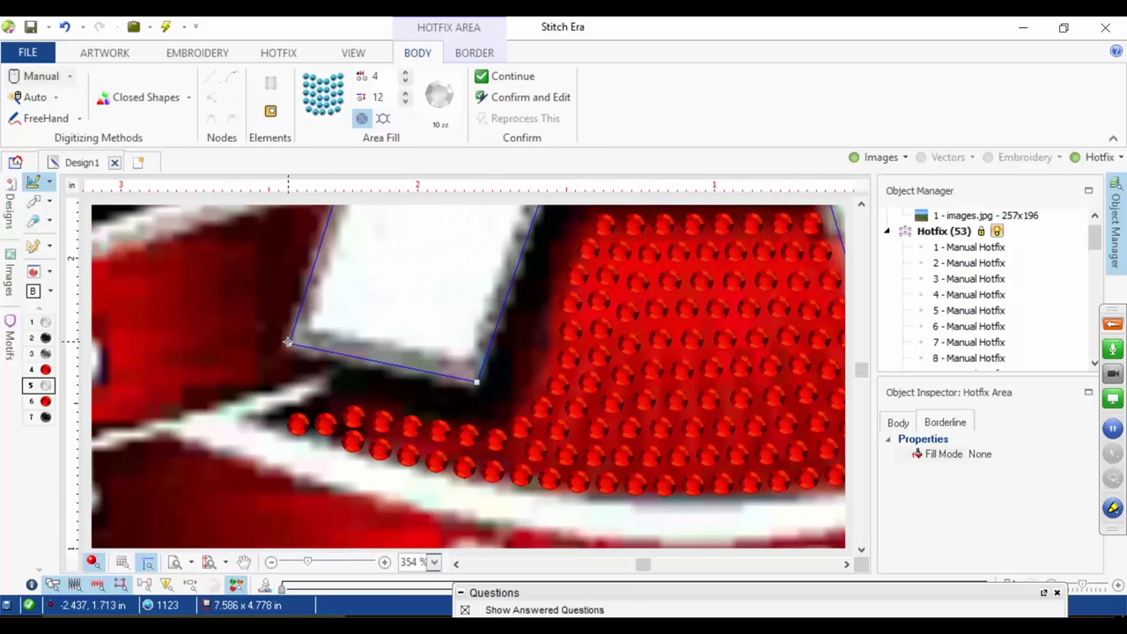
right_click(307, 334)
scroll(365, 343, "down", 5)
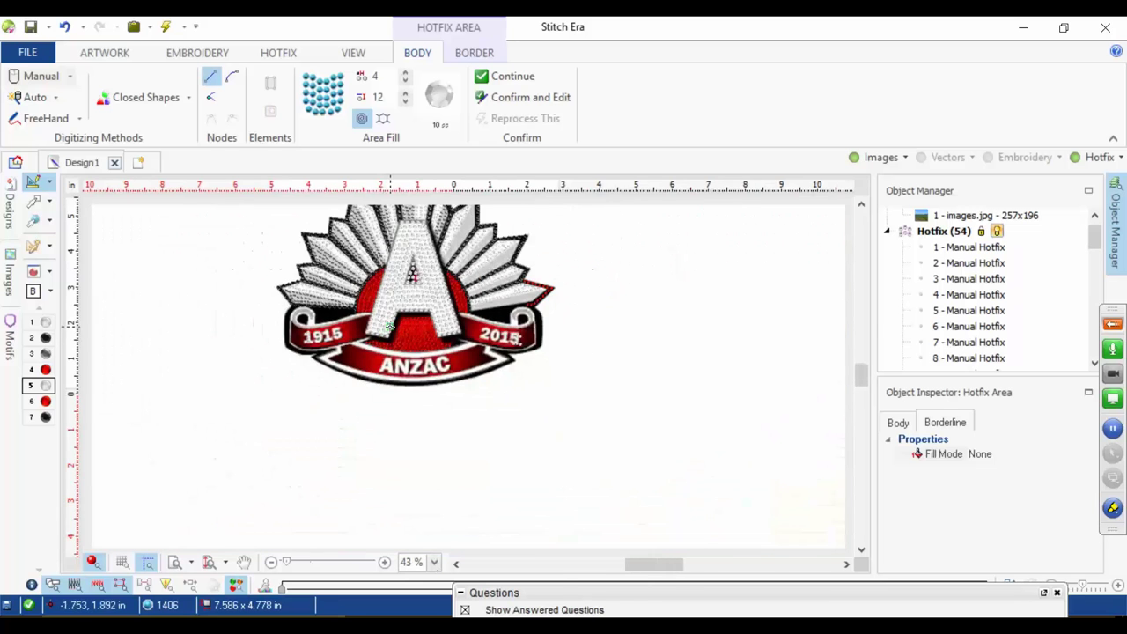
scroll(413, 267, "up", 2)
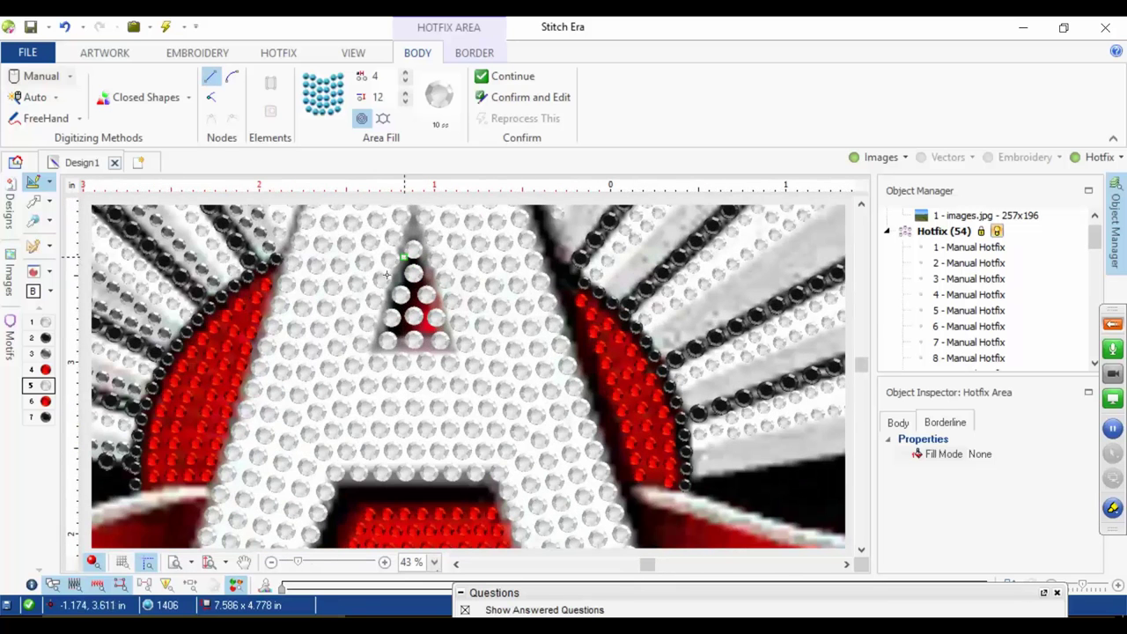
left_click(34, 220)
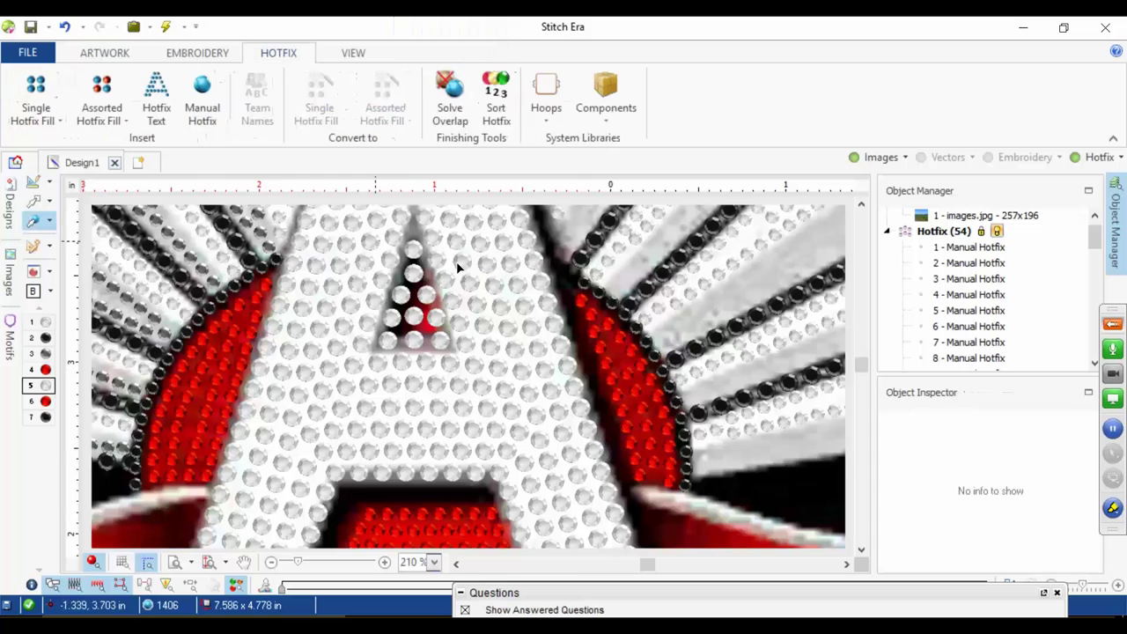
left_click(418, 261)
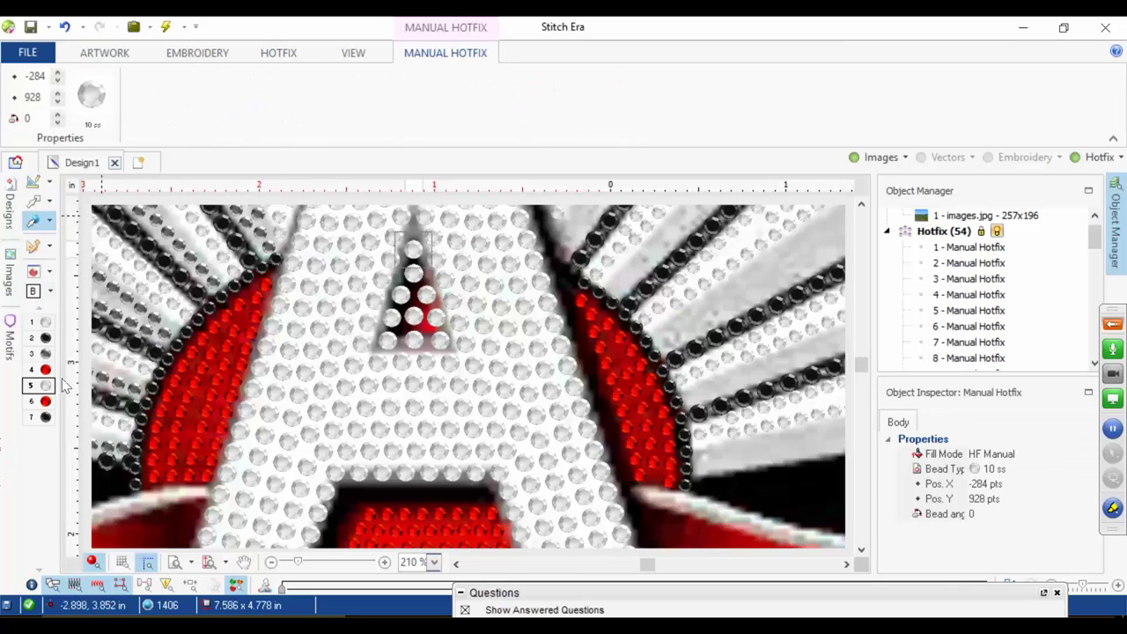
left_click(278, 53)
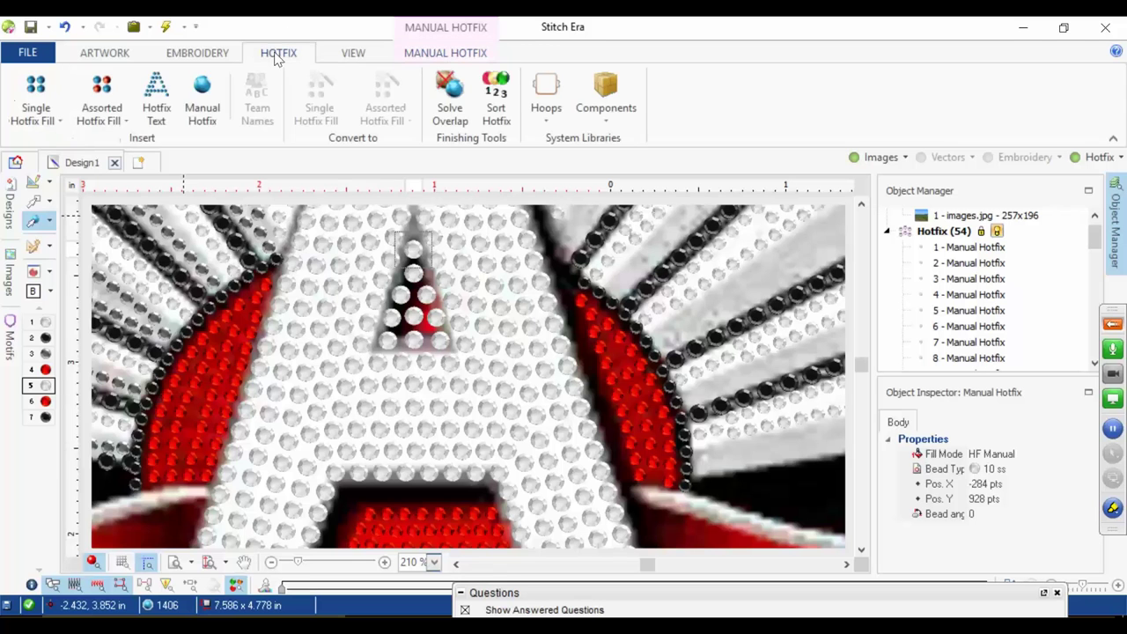
left_click(49, 108)
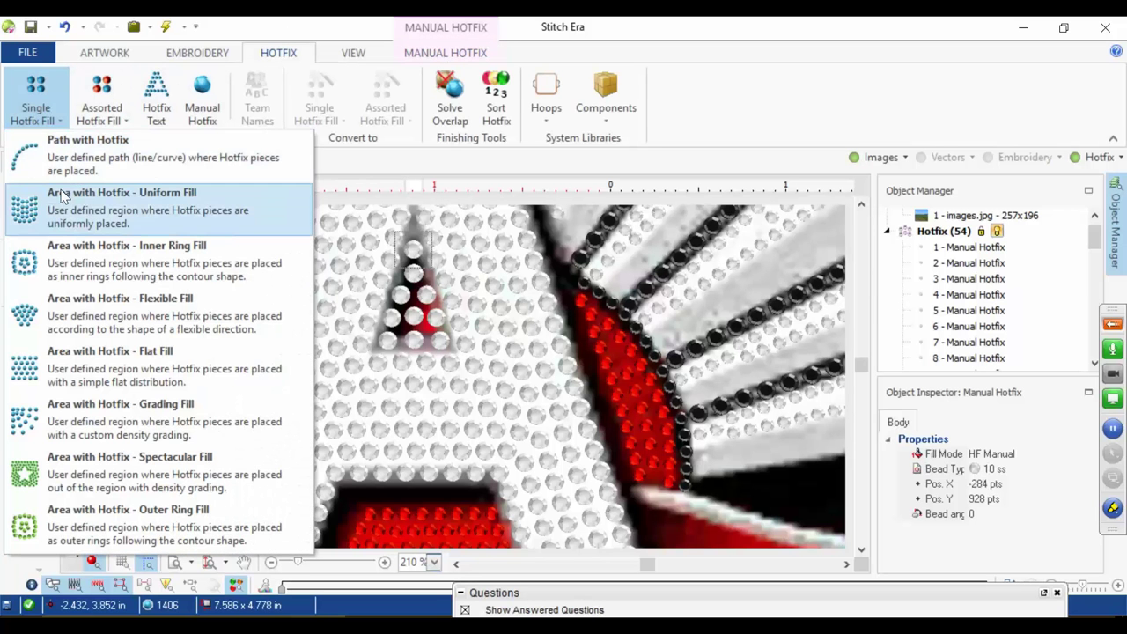
left_click(331, 60)
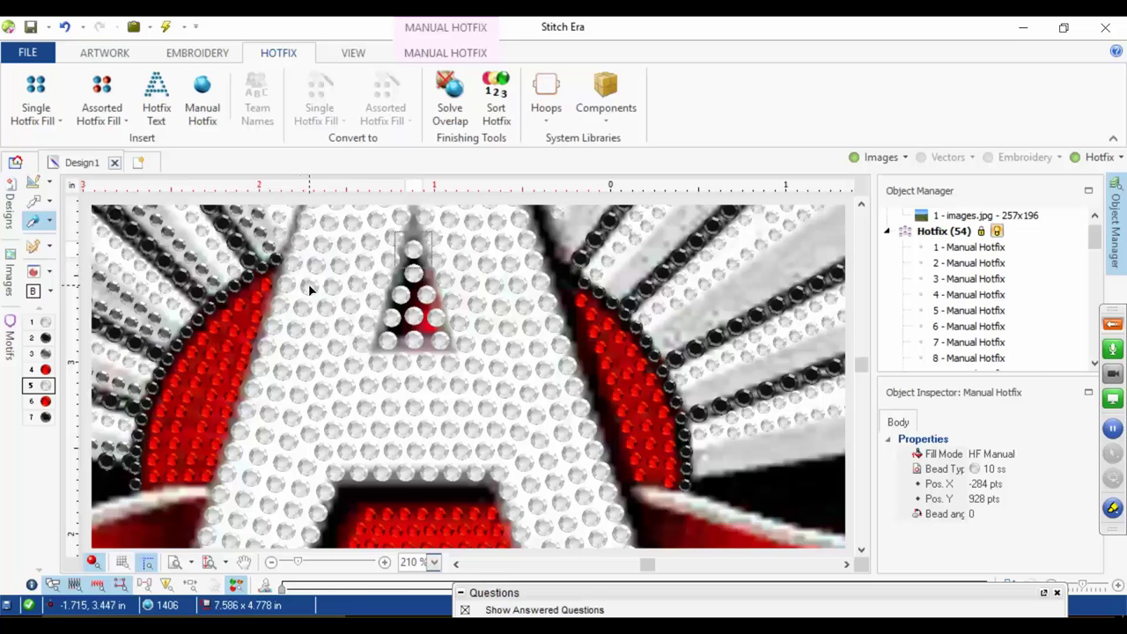
Step: Add a triangular opening to the letter A's clear bead fill, tracing the counter's lower left, lower right and top corners
left_click(33, 202)
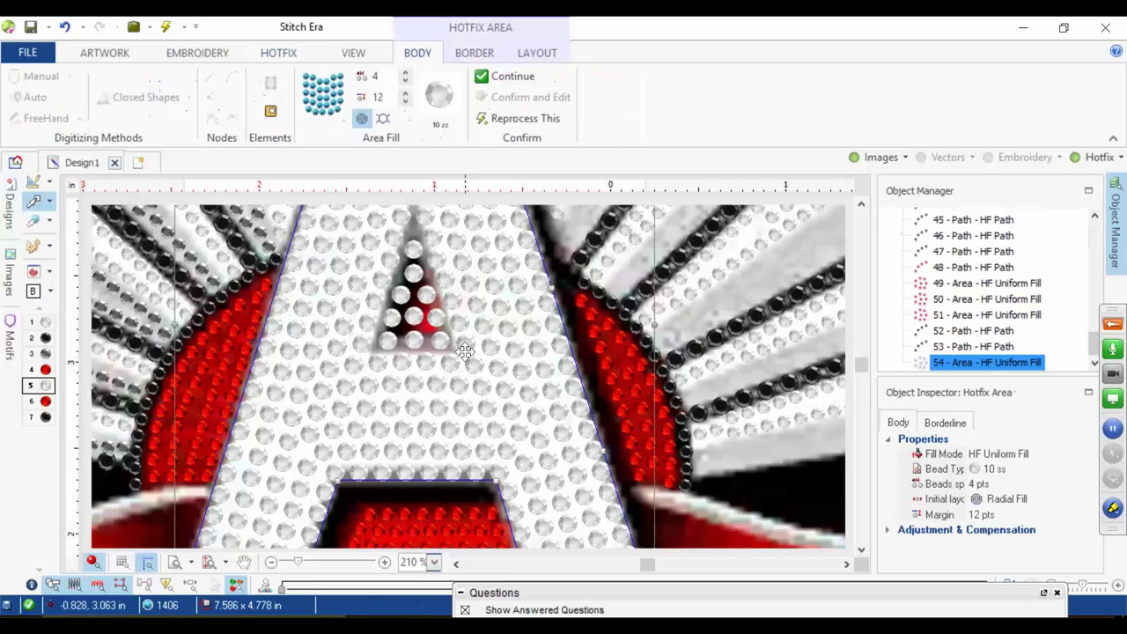
left_click(273, 112)
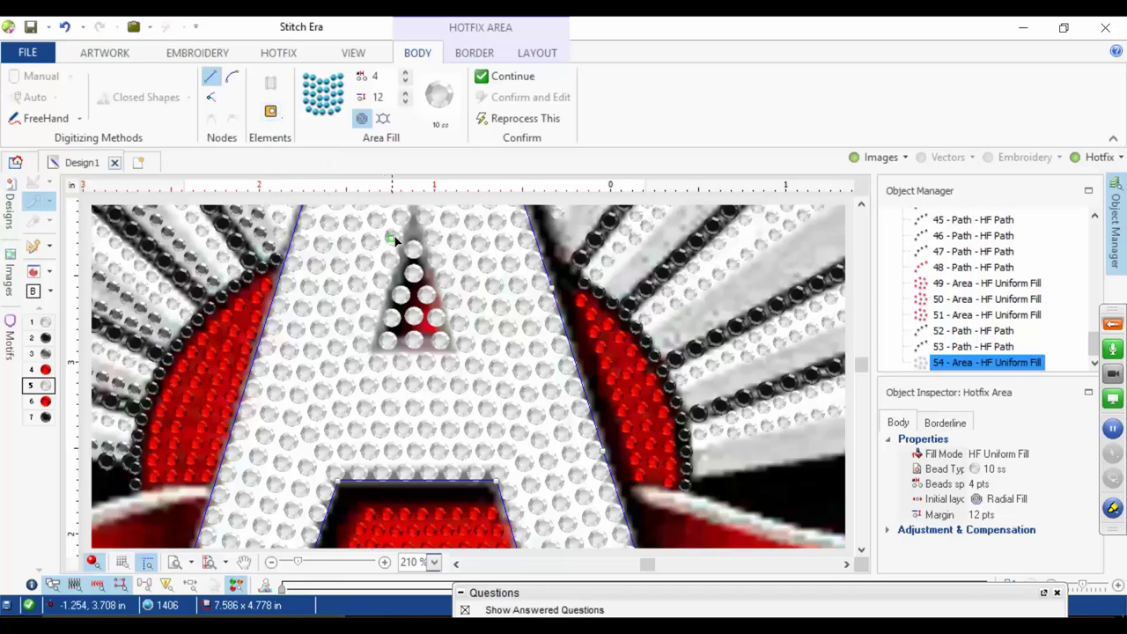
left_click(376, 346)
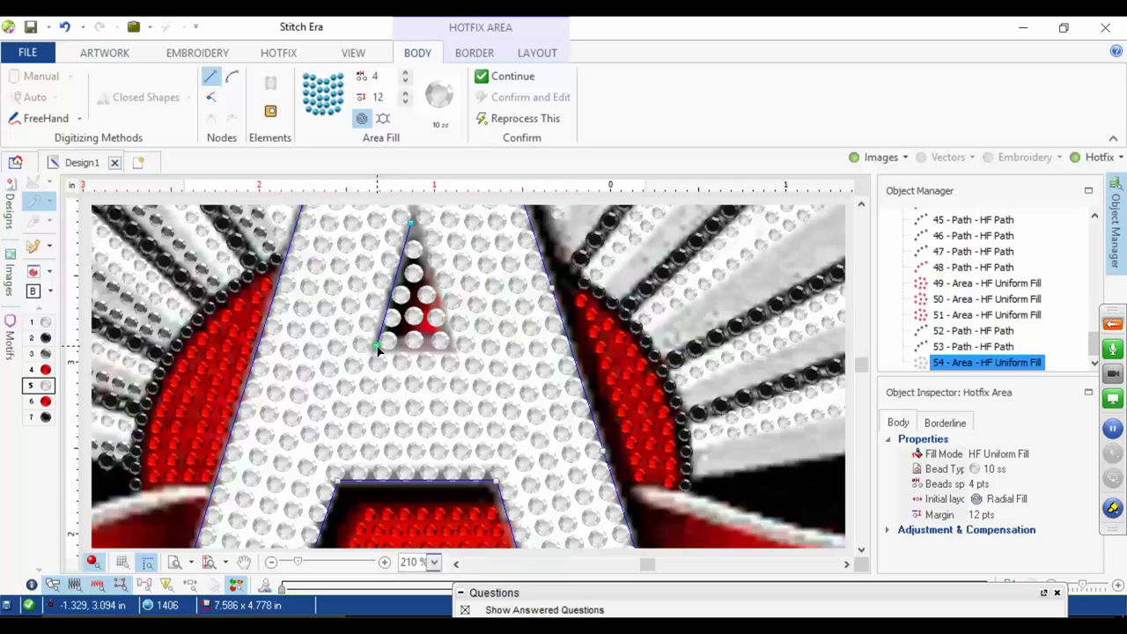
left_click(449, 346)
left_click(414, 222)
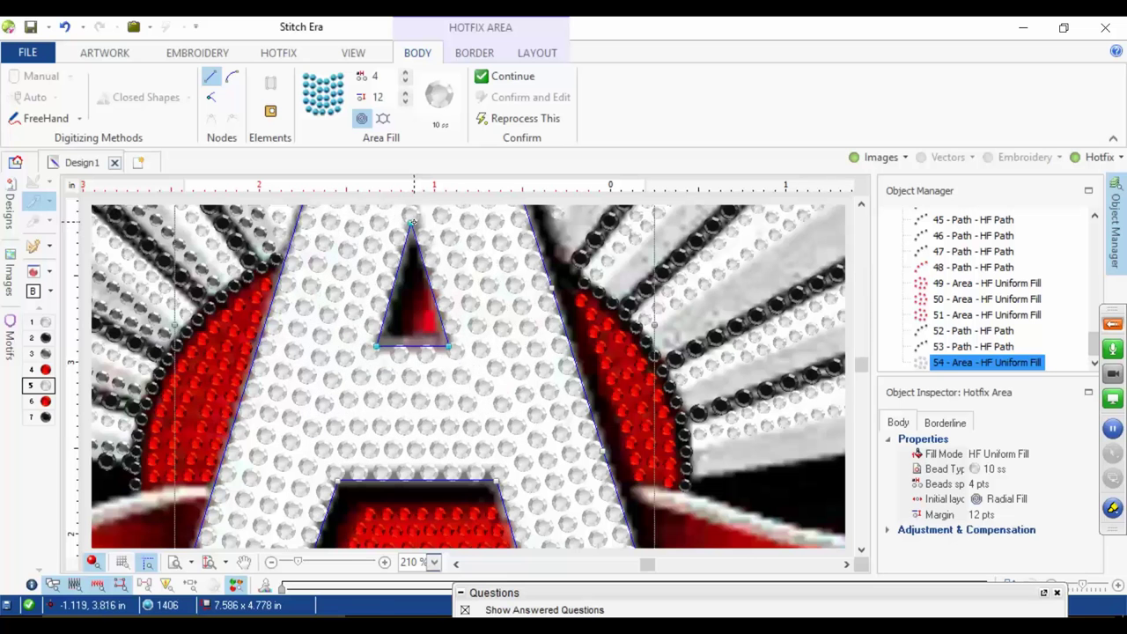
scroll(454, 307, "down", 5)
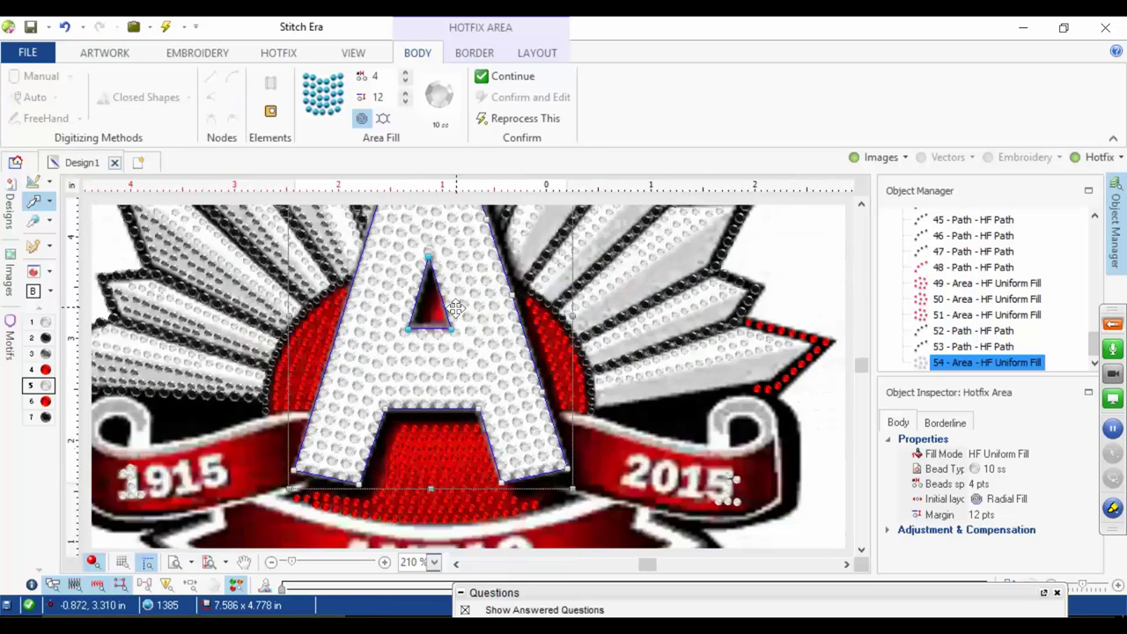
left_click(729, 222)
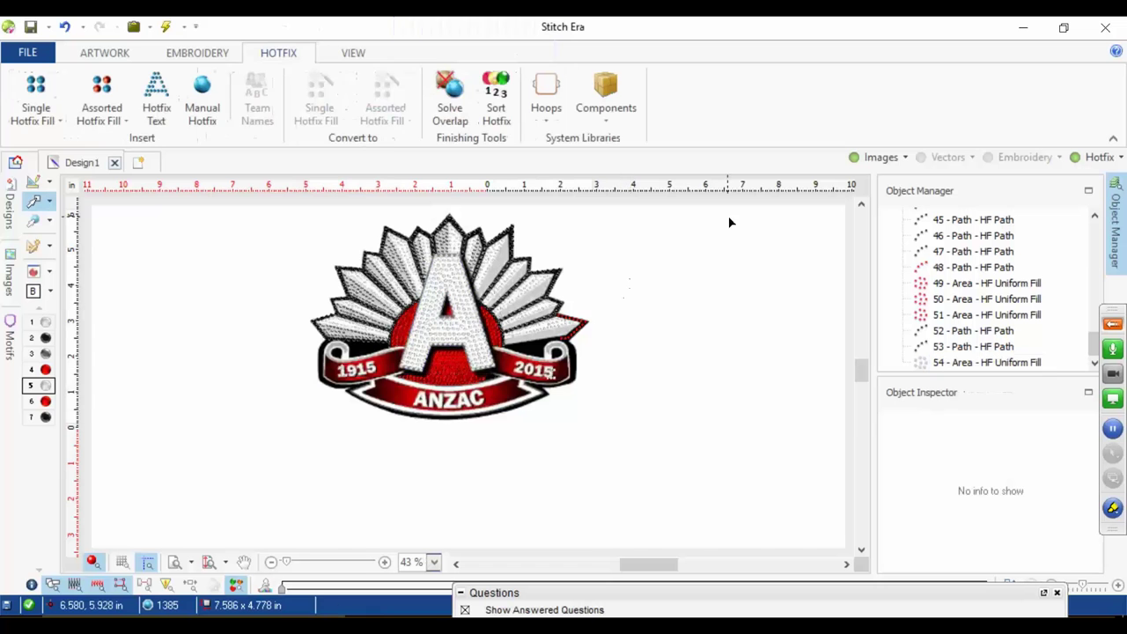
Step: Make colour 7, the black 10 ss bead, the active bead colour
scroll(437, 262, "up", 4)
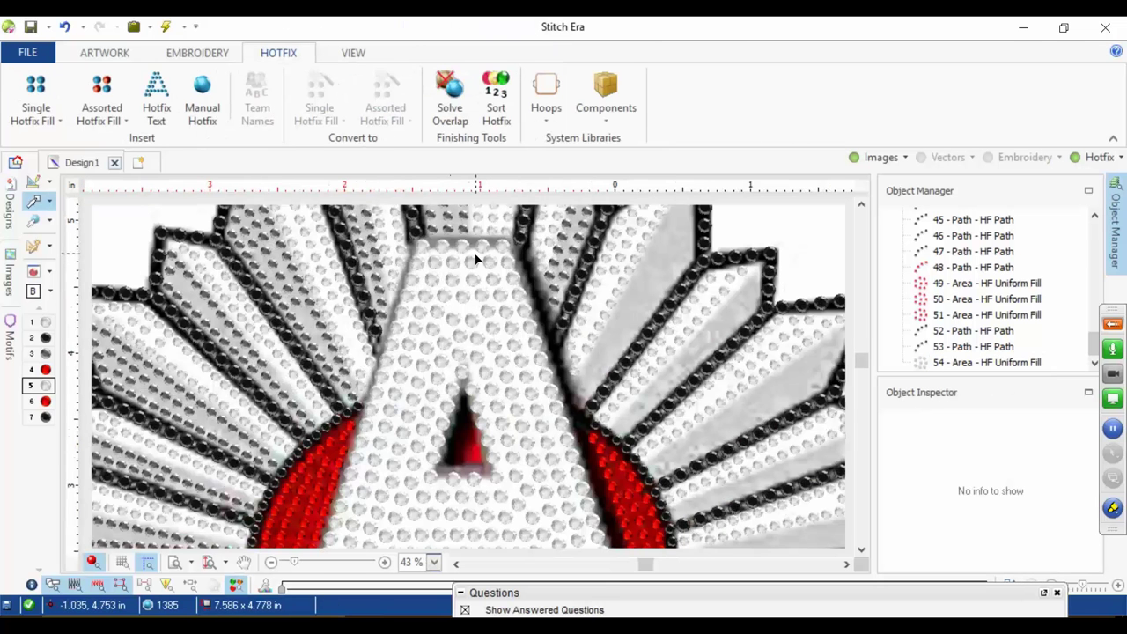
left_click(42, 419)
left_click(201, 97)
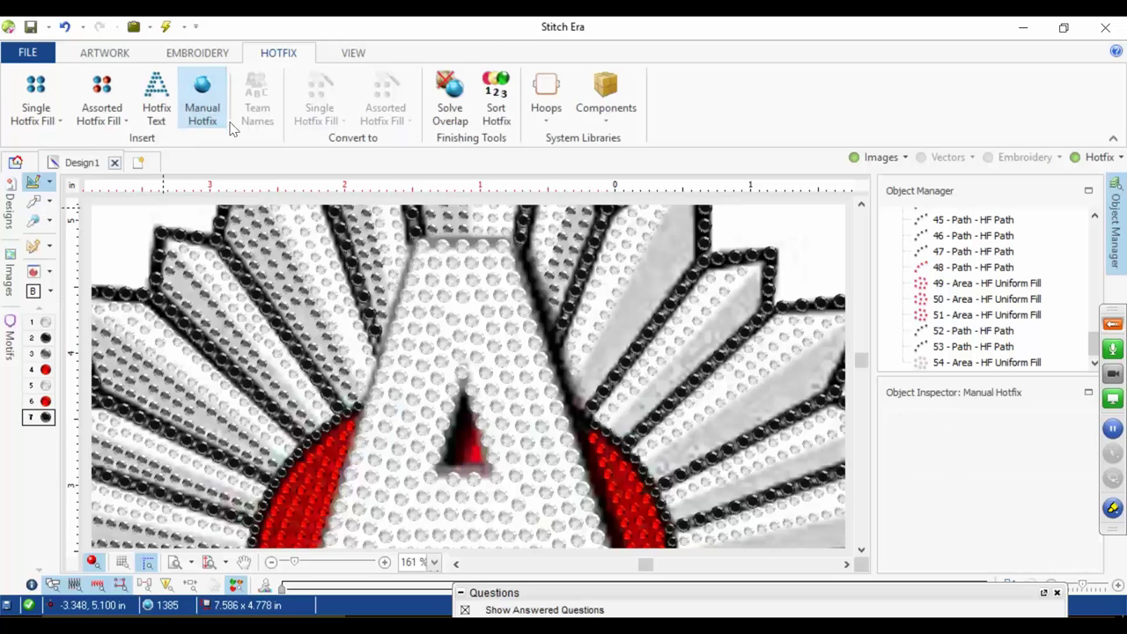
scroll(519, 305, "up", 3)
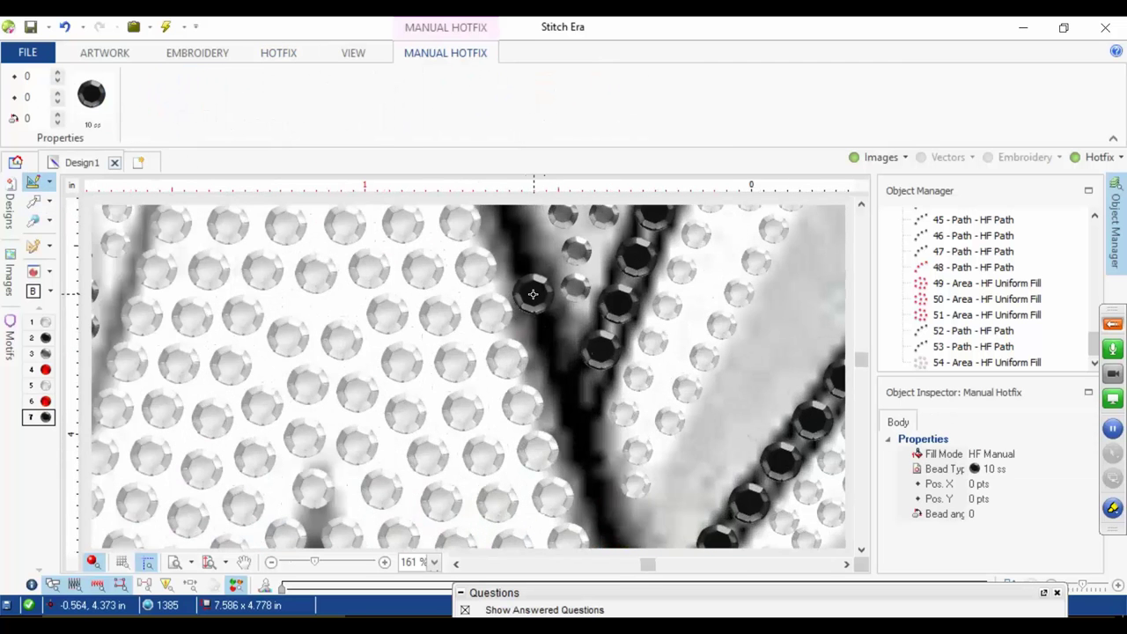
scroll(533, 294, "down", 3)
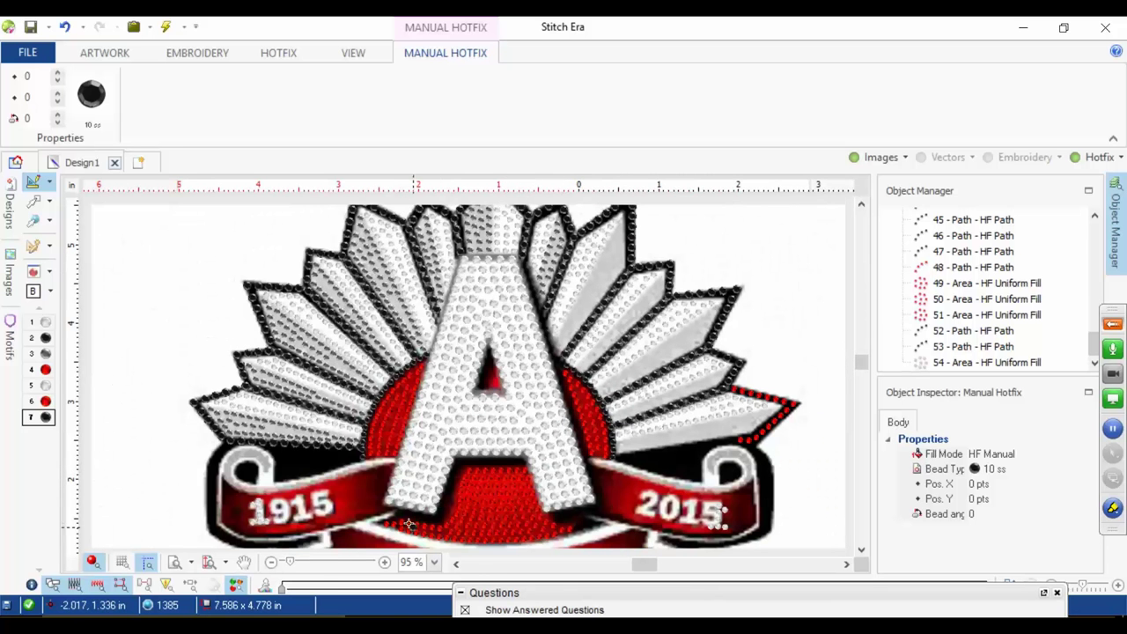
scroll(455, 304, "up", 5)
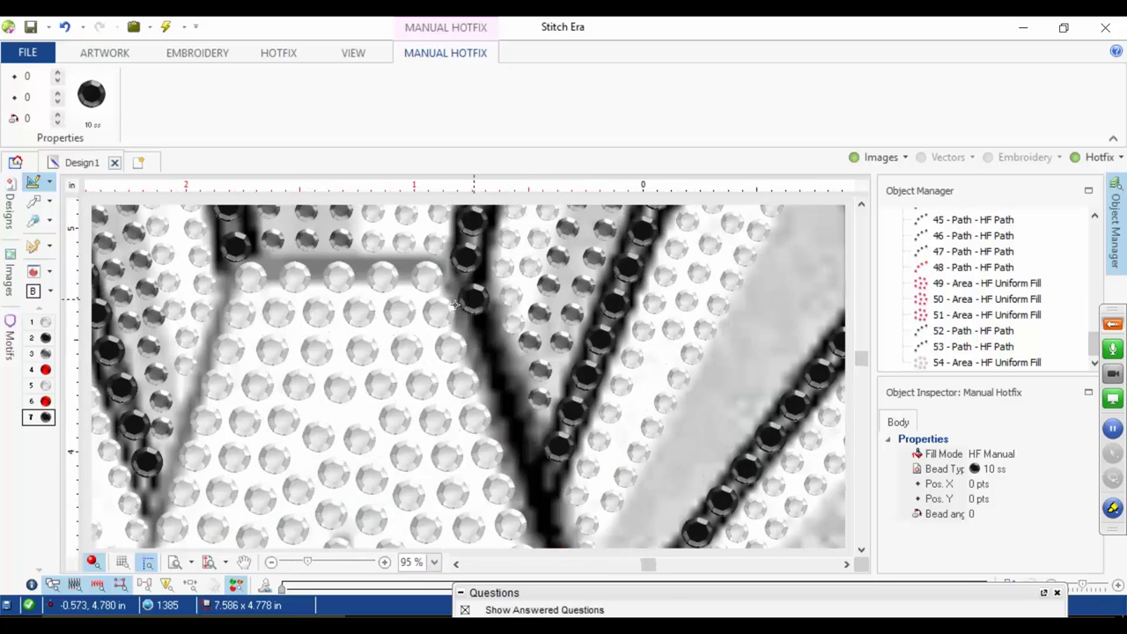
Step: Start a single hotfix path of black 10 ss beads at the letter A's upper right corner and run it straight down the upper right edge
left_click(296, 53)
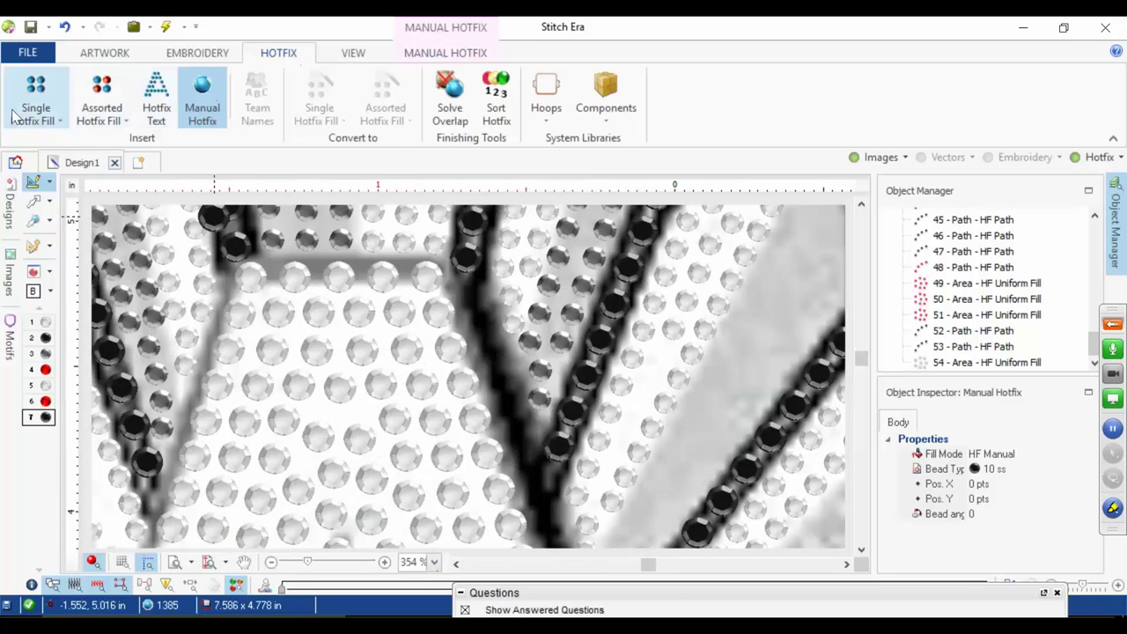
left_click(33, 104)
left_click(50, 145)
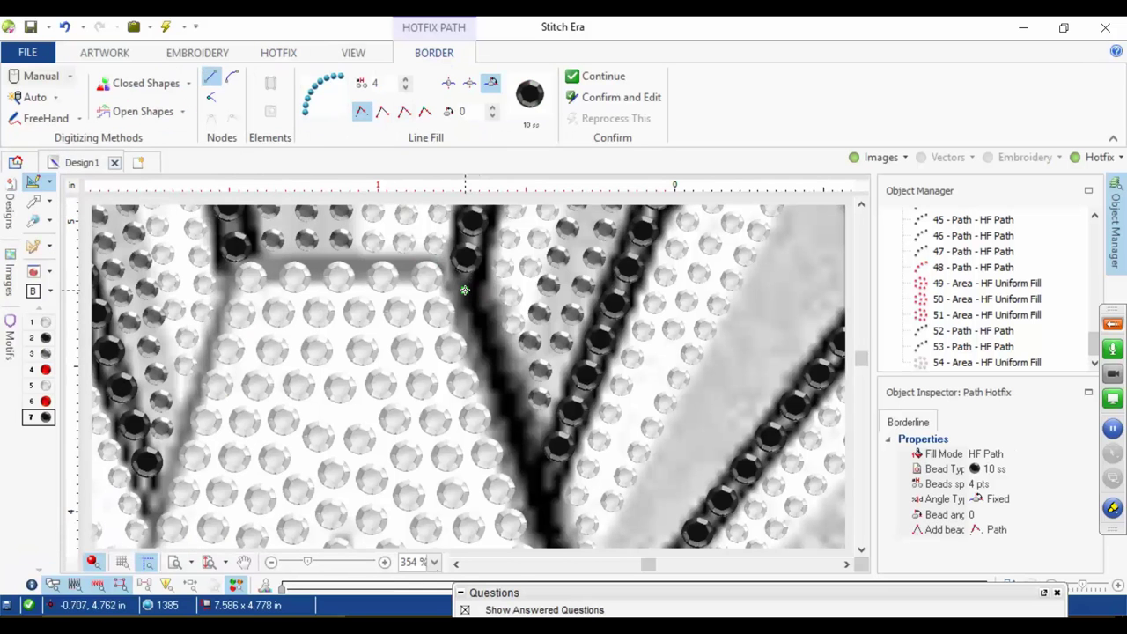
left_click(432, 282)
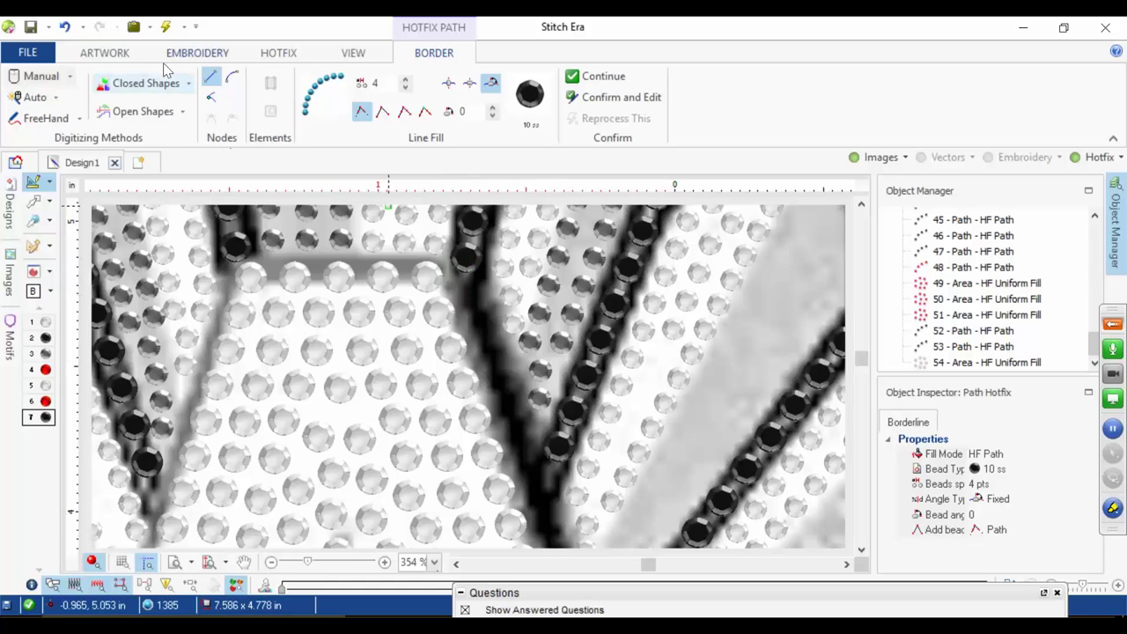
left_click(212, 79)
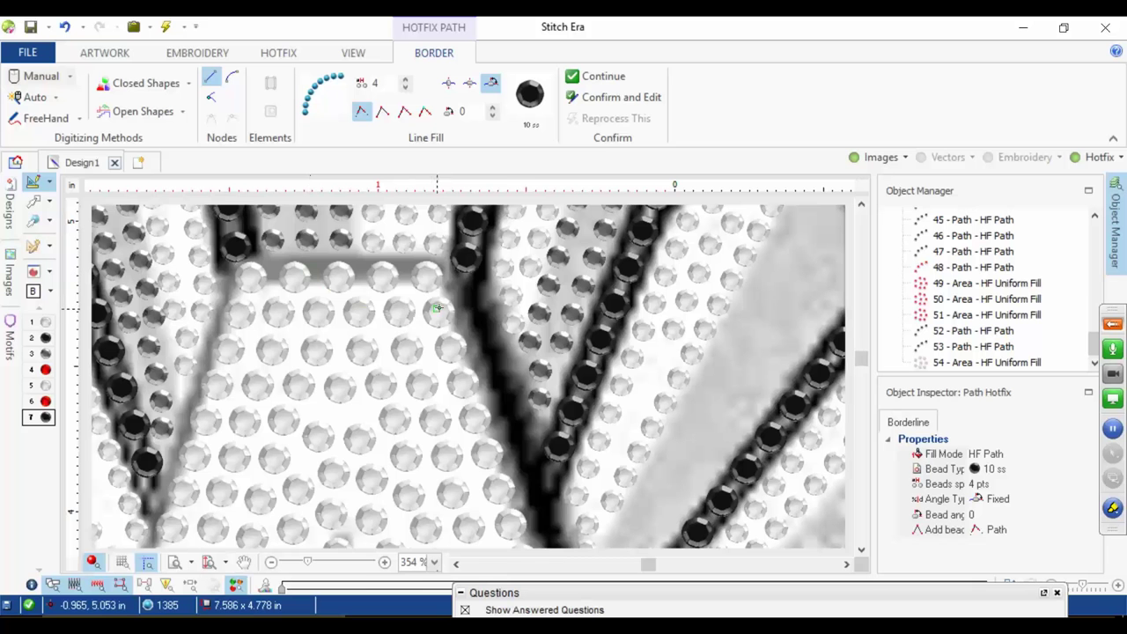
left_click(468, 290)
left_click(543, 509)
key("space")
left_click_drag(541, 511, 417, 214)
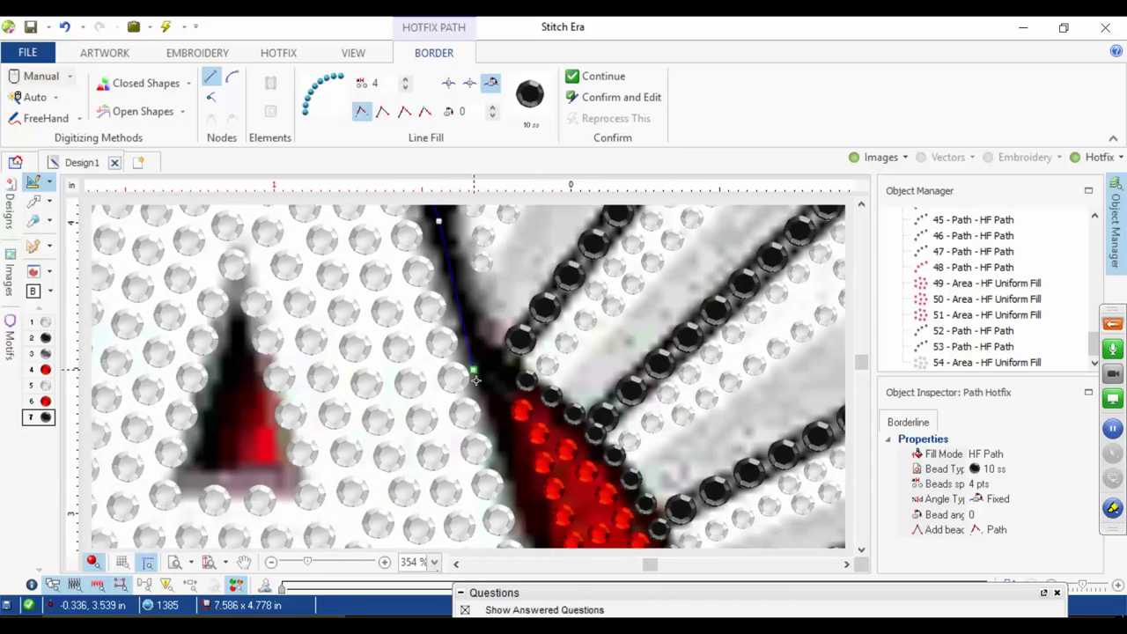
Step: Continue the black path down the right leg to the foot's outer corner and finish it along the foot's underside
left_click(513, 454)
key("space")
left_click_drag(534, 459, 469, 226)
left_click_drag(541, 498, 493, 309)
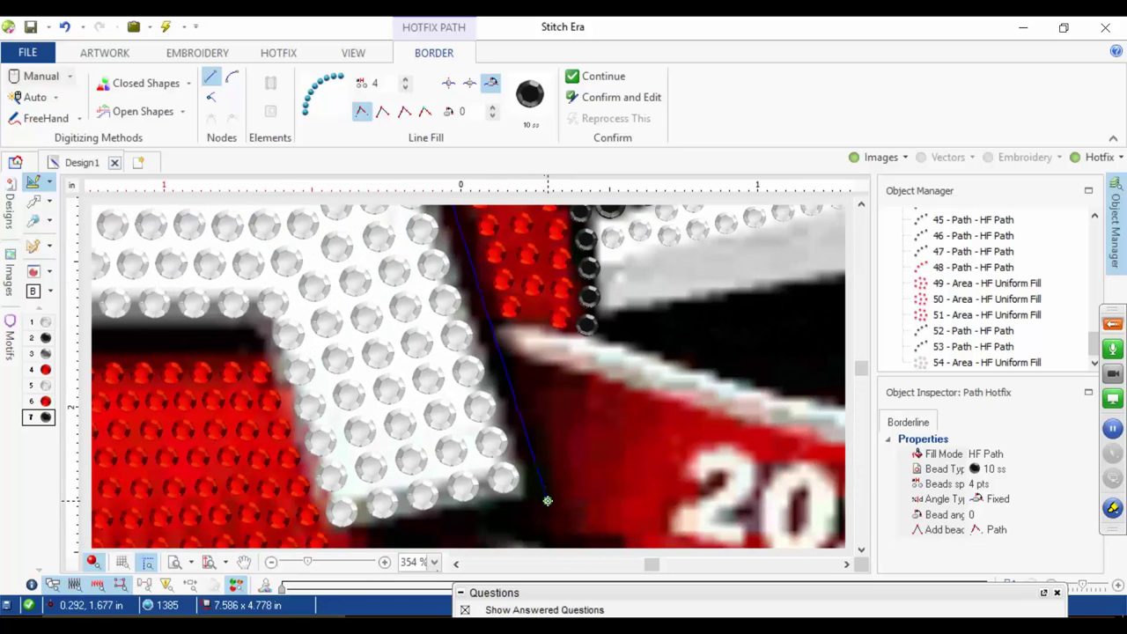
left_click(547, 500)
left_click_drag(453, 533, 611, 396)
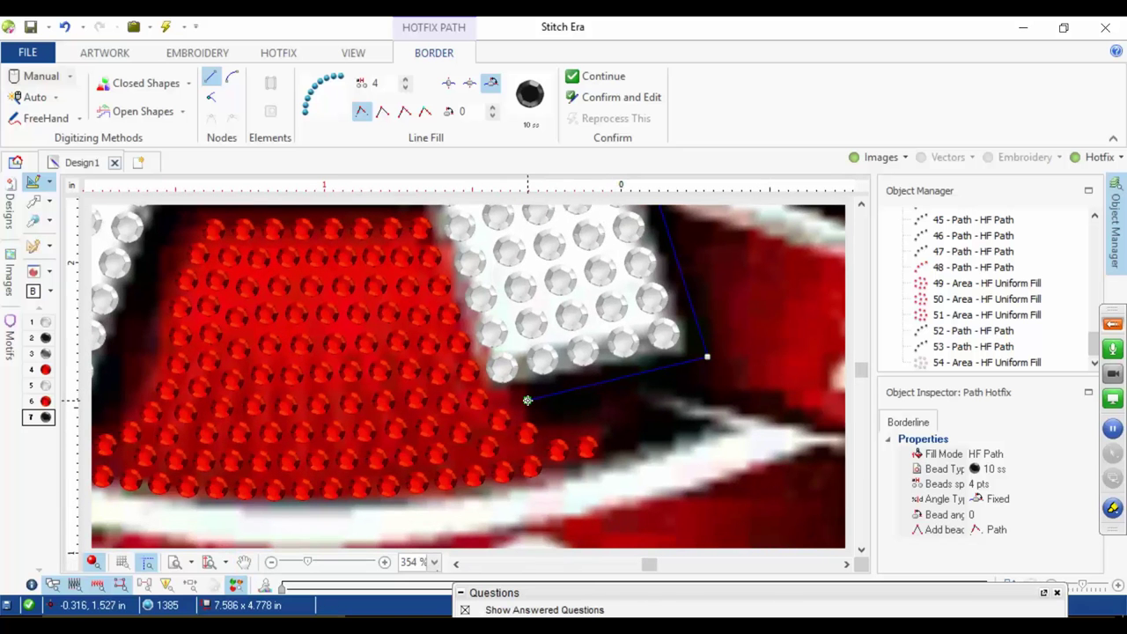
right_click(526, 396)
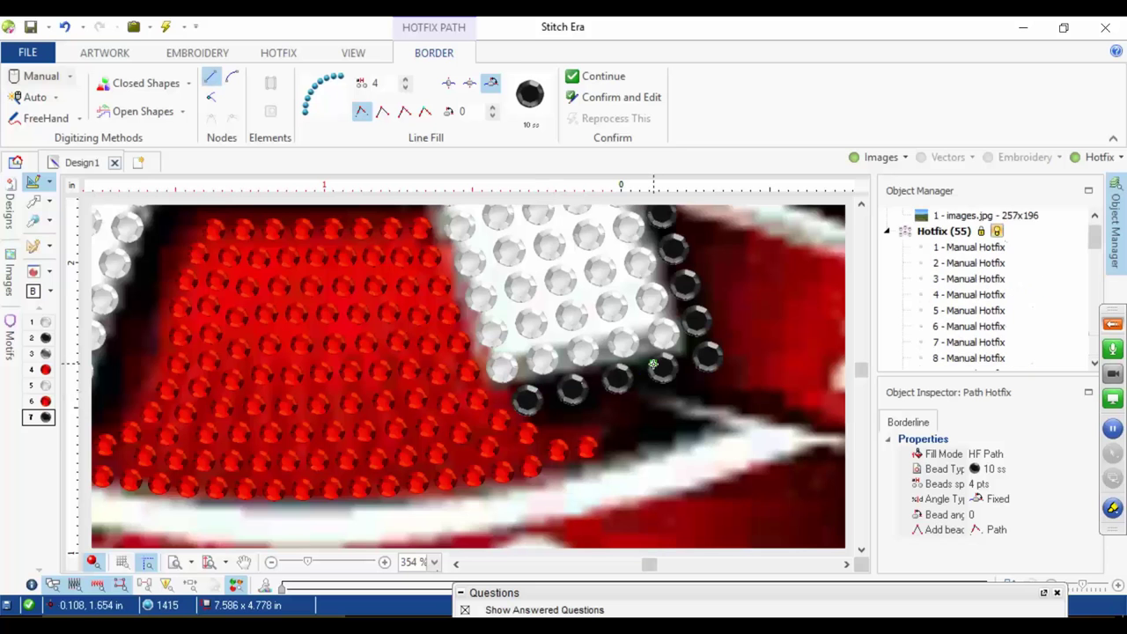
Step: Move the new black path's node at the right foot's outer corner slightly downward
left_click(35, 201)
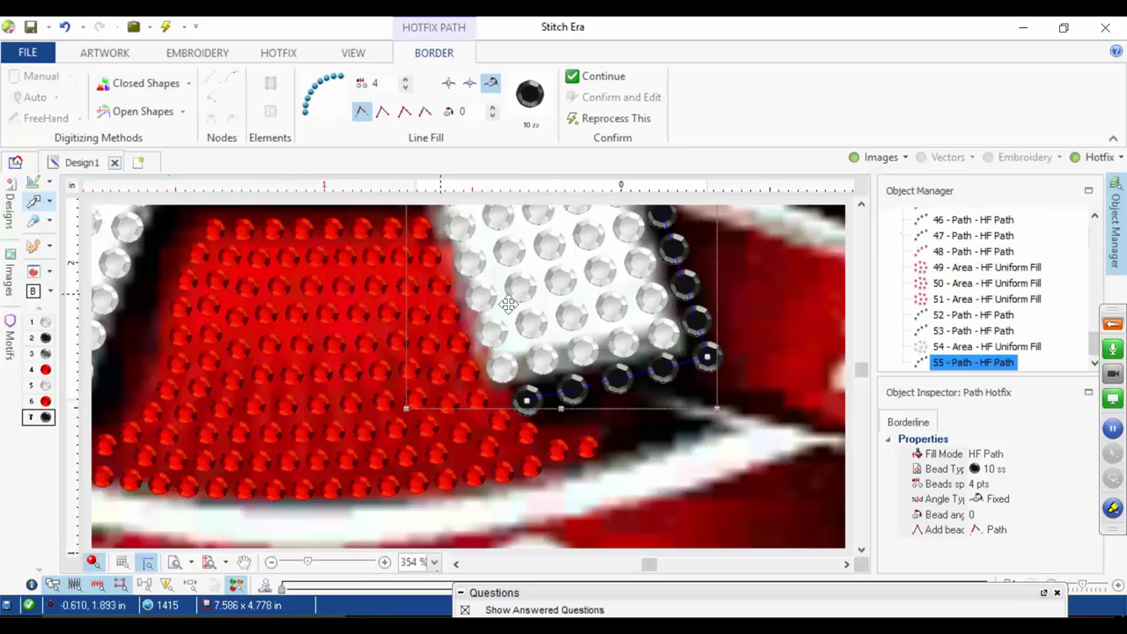
left_click_drag(707, 357, 708, 361)
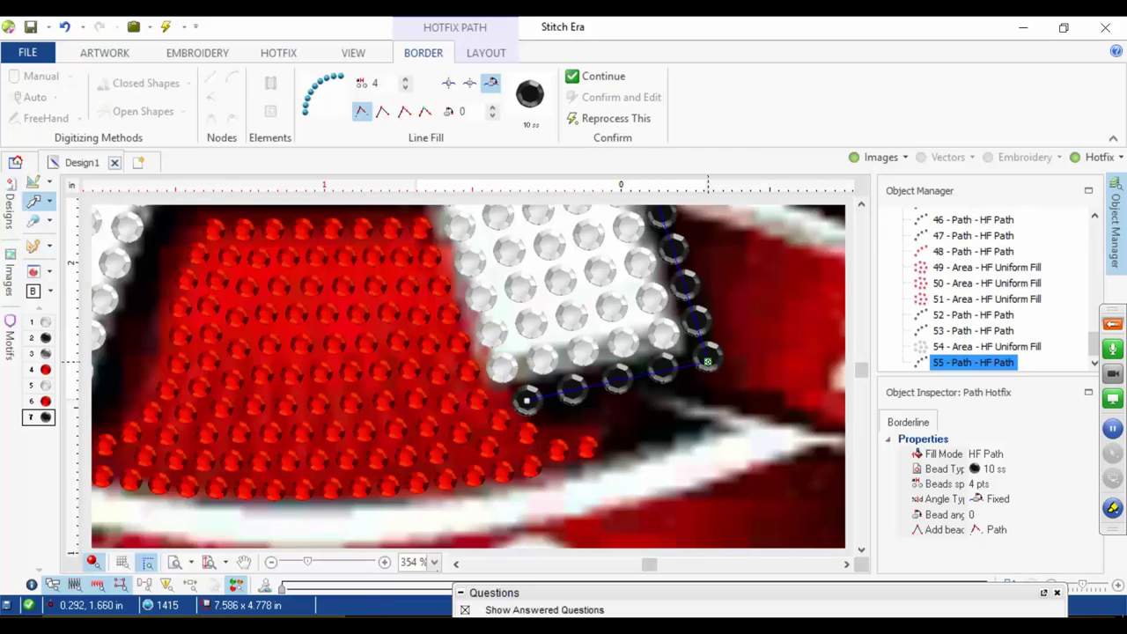
scroll(708, 361, "down", 5)
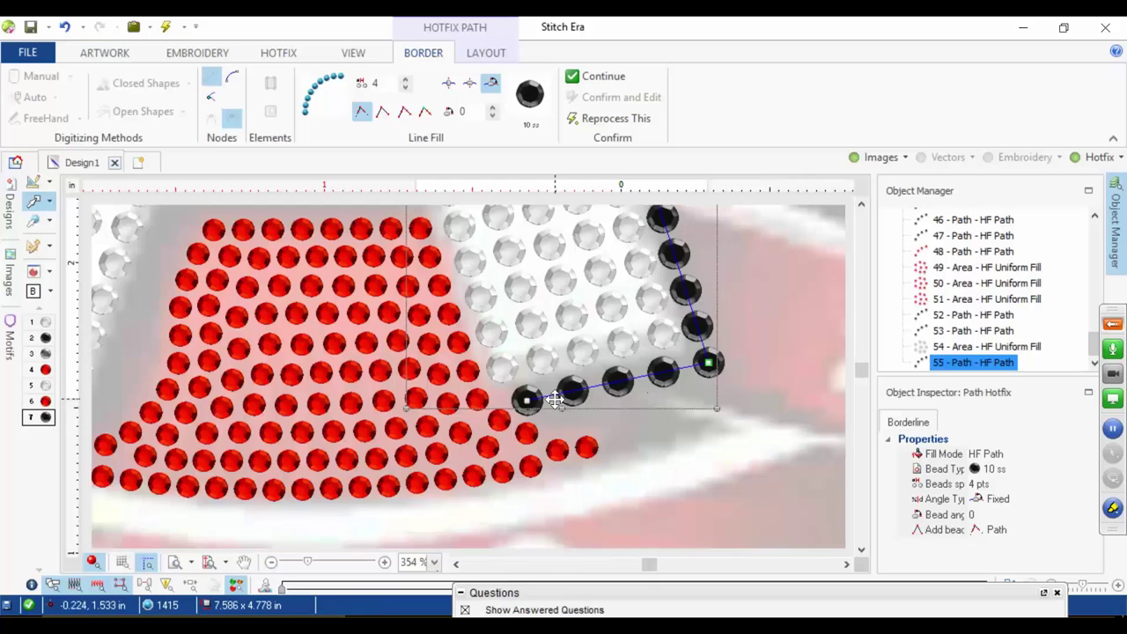
Step: Reposition the individual red 6 ss beads at the upper tip of the right red section, away from the black edge path
scroll(561, 284, "up", 5)
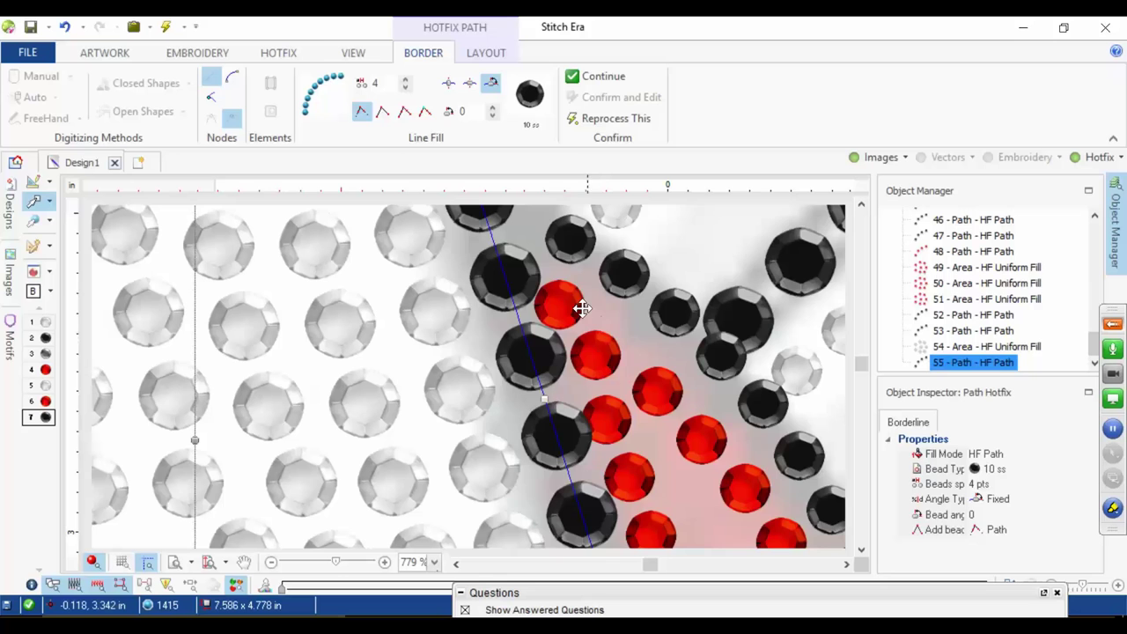
left_click(582, 308)
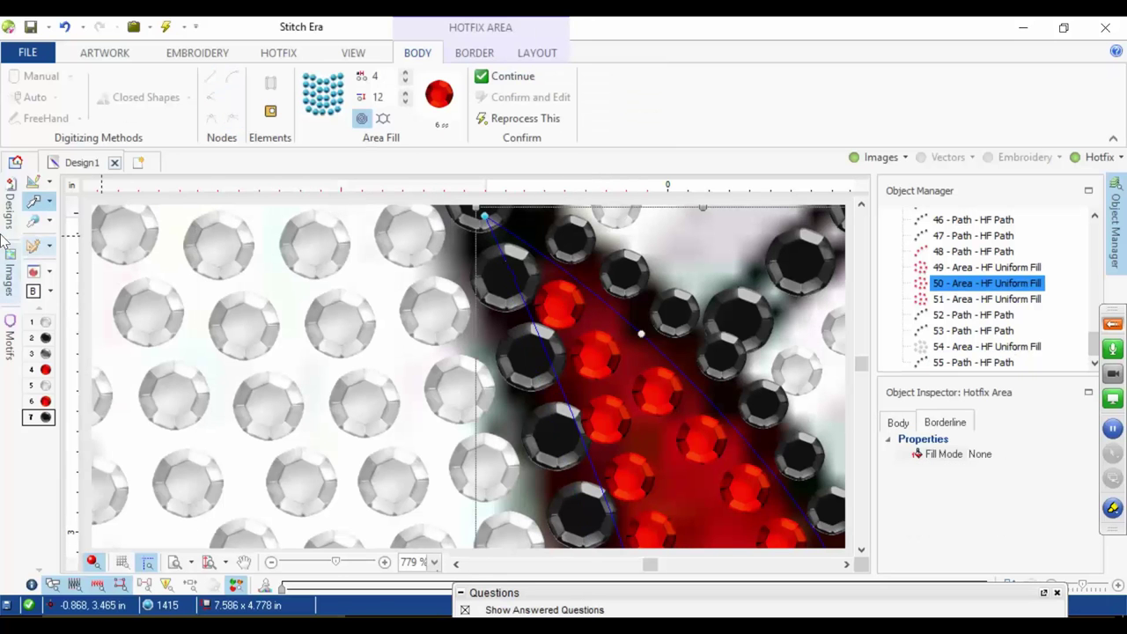
left_click(35, 221)
left_click_drag(545, 309, 570, 299)
left_click_drag(592, 364, 606, 354)
left_click(620, 415)
left_click_drag(620, 415, 665, 380)
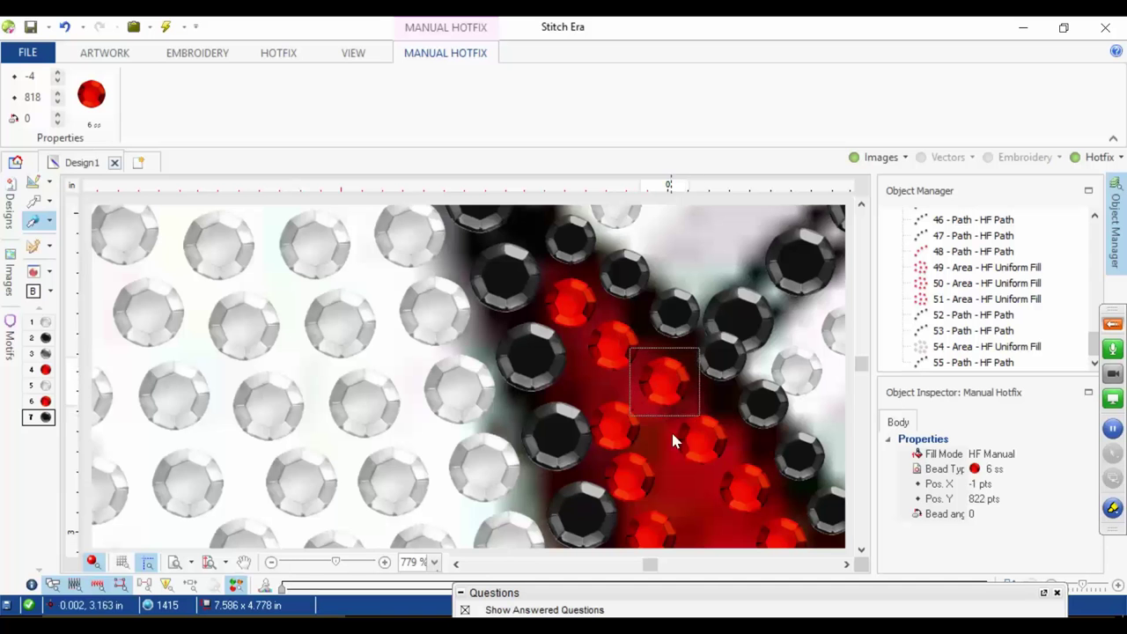
Step: Shift more red beads along the middle of the right red section's inner edge away from the black path
left_click_drag(700, 440, 705, 434)
left_click_drag(597, 420, 618, 401)
left_click_drag(629, 415, 529, 298)
left_click_drag(522, 355, 535, 352)
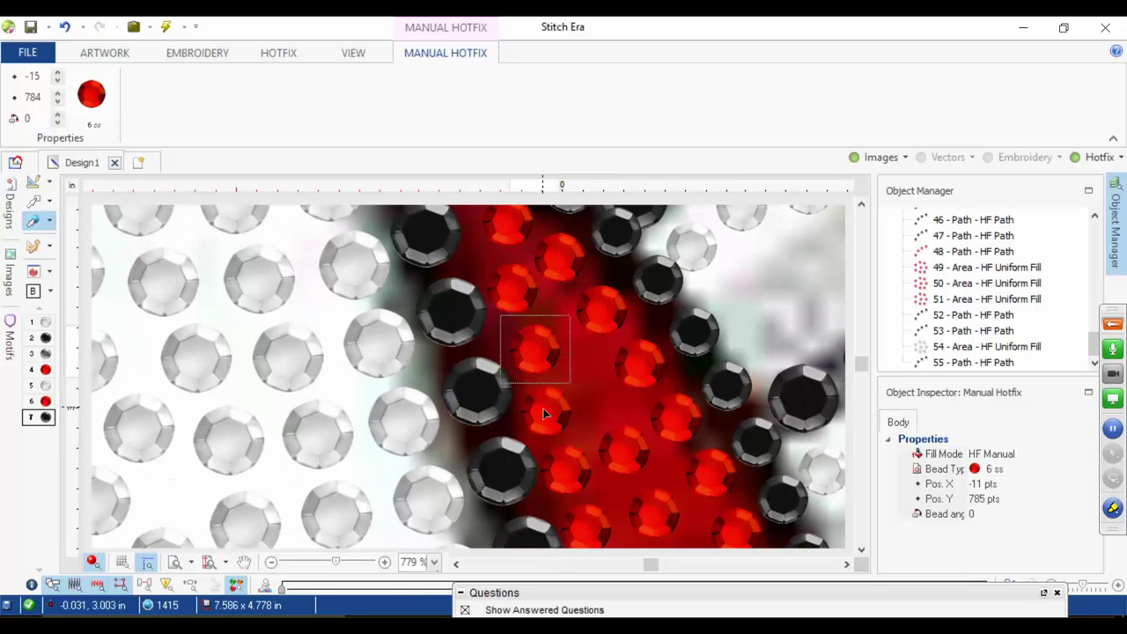
Step: Show the beads as outlines and shift red 6 ss beads low on the right red section's inner edge away from the black path
scroll(581, 440, "down", 2)
scroll(588, 435, "down", 3)
scroll(604, 472, "up", 8)
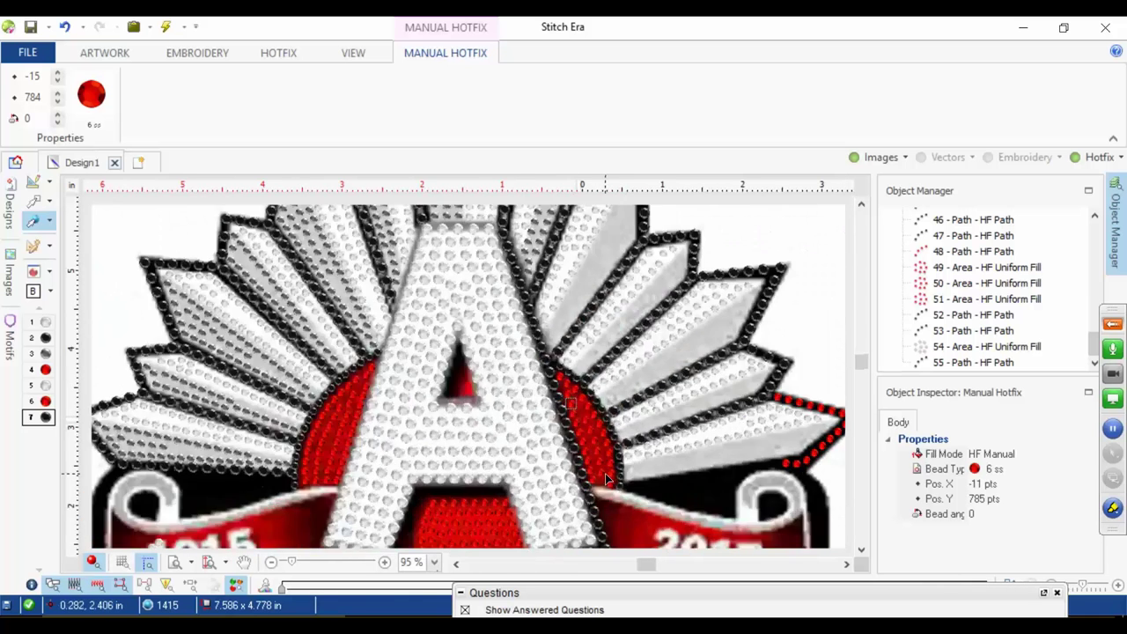
left_click_drag(499, 462, 538, 434)
left_click(539, 442)
left_click(503, 338)
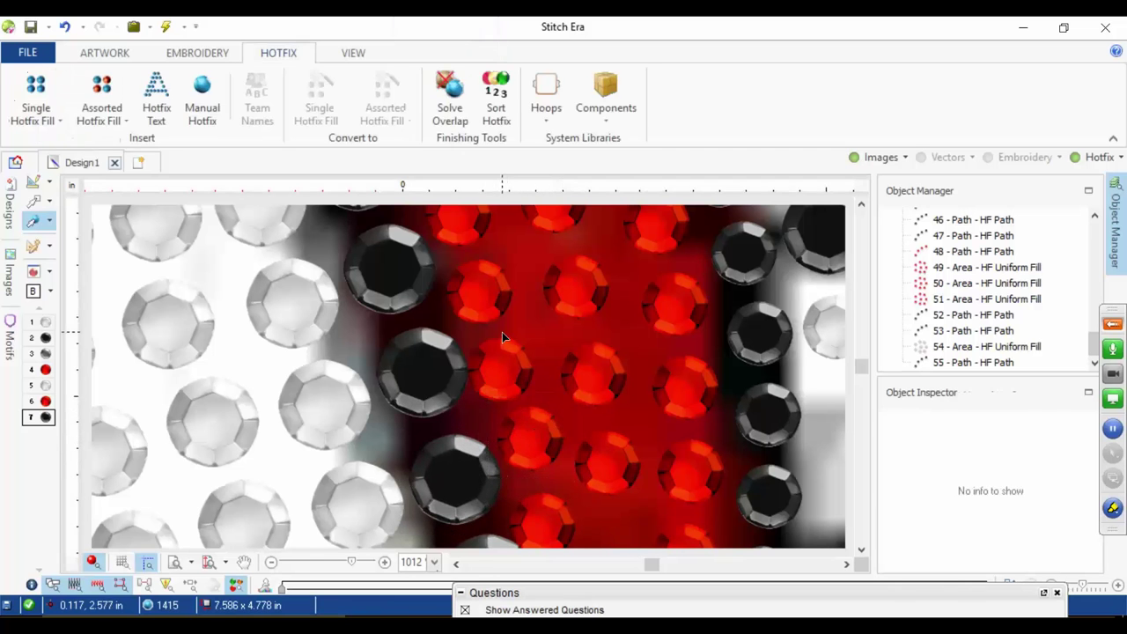
left_click(498, 351)
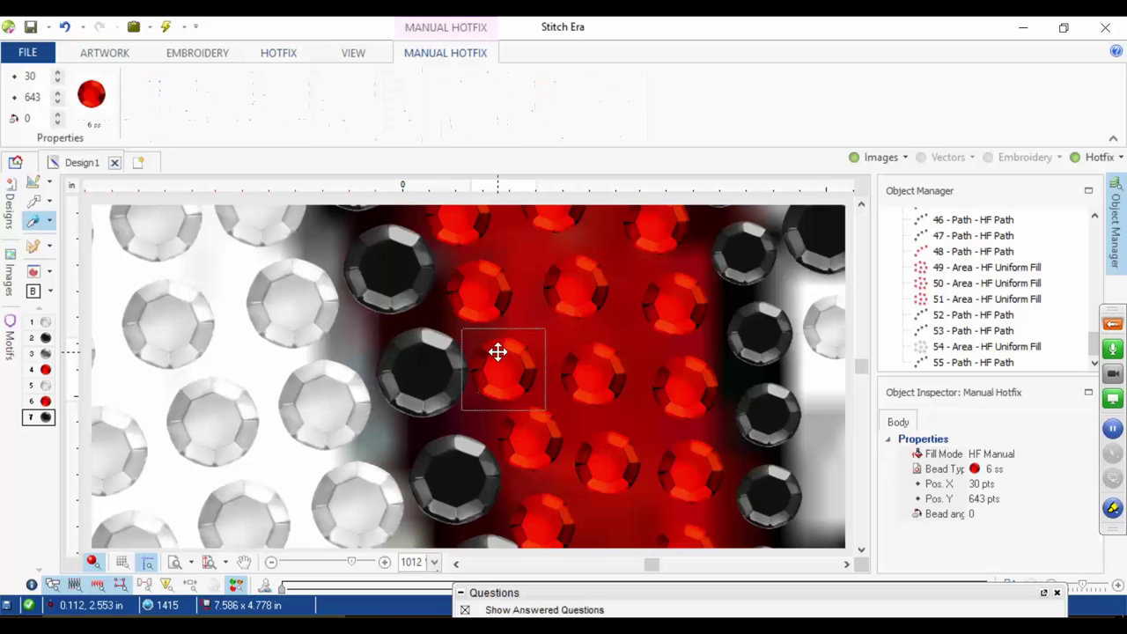
left_click(96, 563)
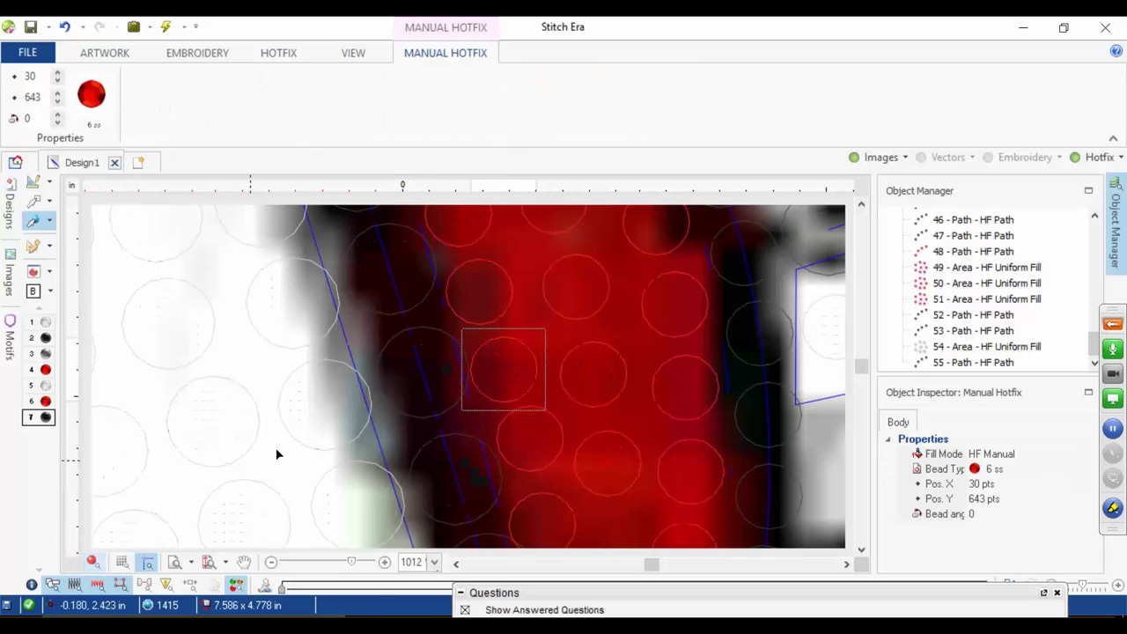
left_click_drag(496, 353, 499, 384)
Step: Move the red bead at the right red section's lower inner corner slightly inward, away from the black path, and deselect it
key("space")
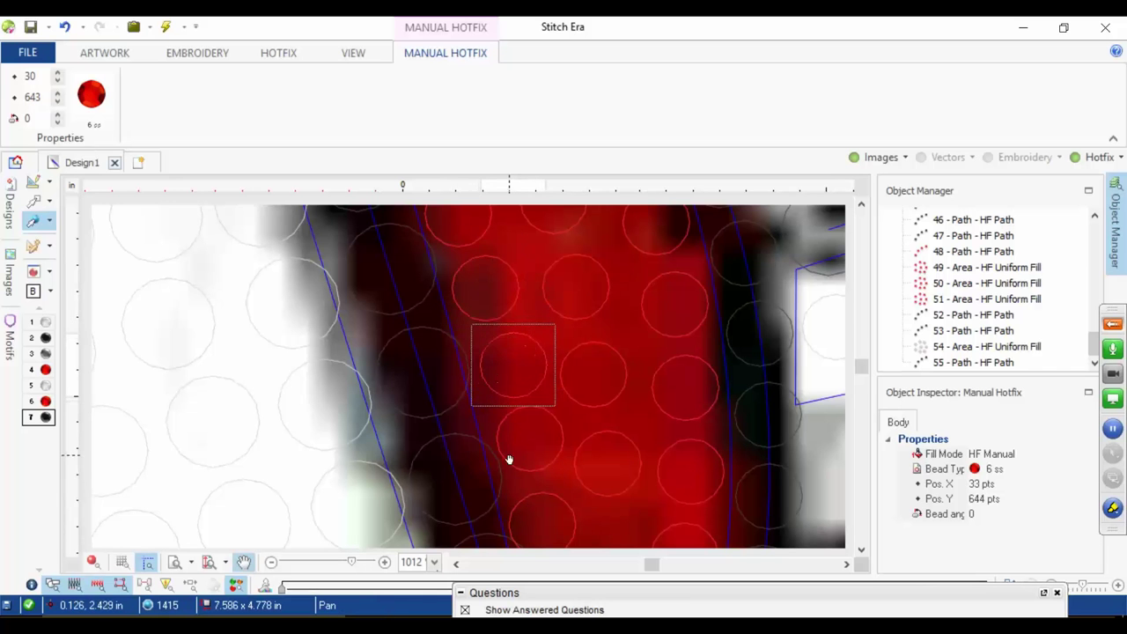
left_click_drag(510, 459, 461, 312)
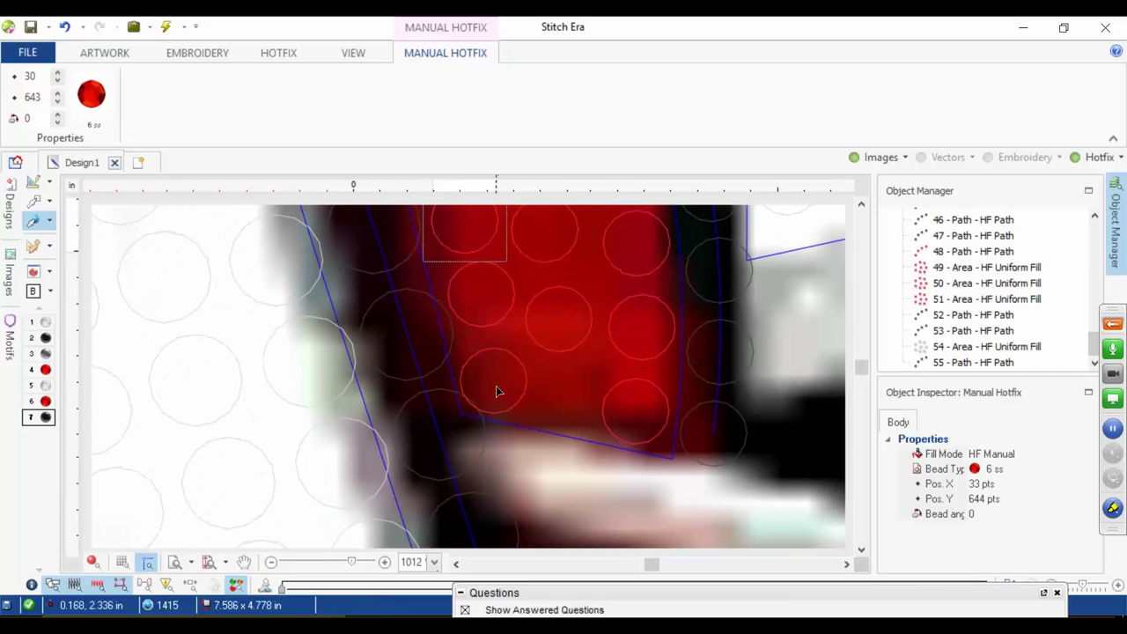
left_click_drag(495, 390, 507, 381)
scroll(507, 381, "down", 10)
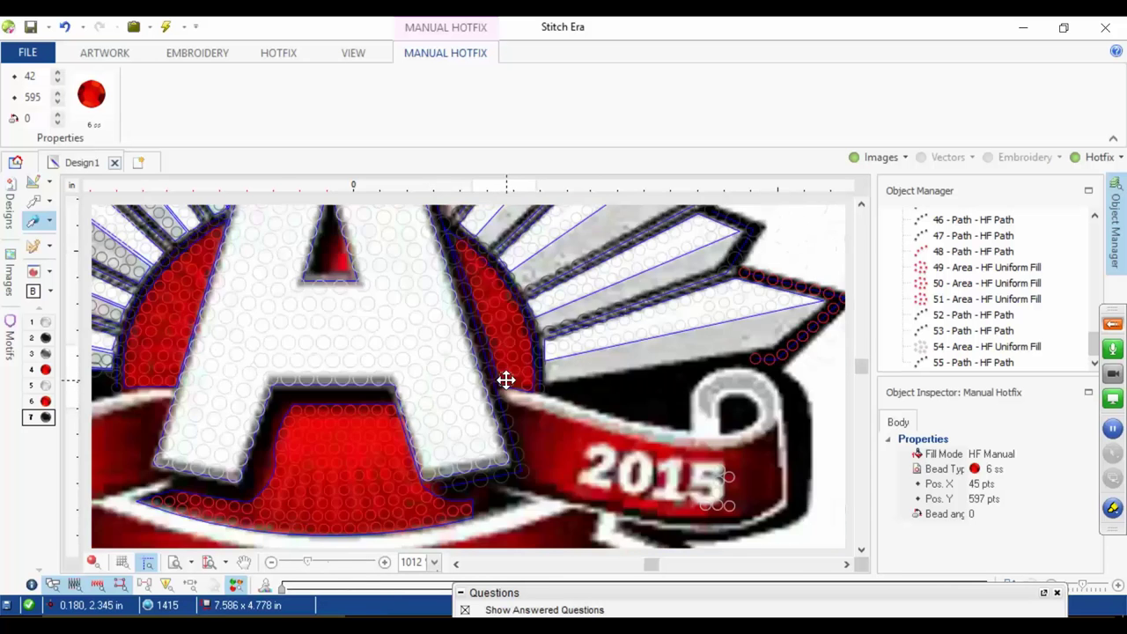
left_click(124, 286)
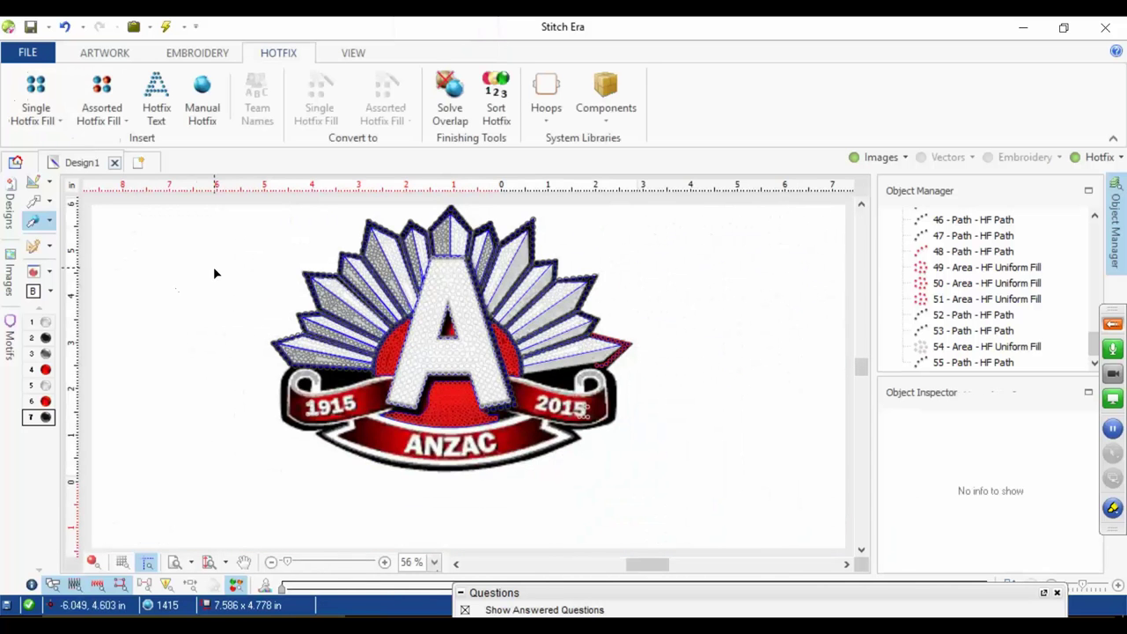
Step: Restore the rendered bead view and start a black 10 ss hotfix path beneath the letter A's crossbar, between the legs
scroll(283, 331, "up", 3)
left_click(95, 563)
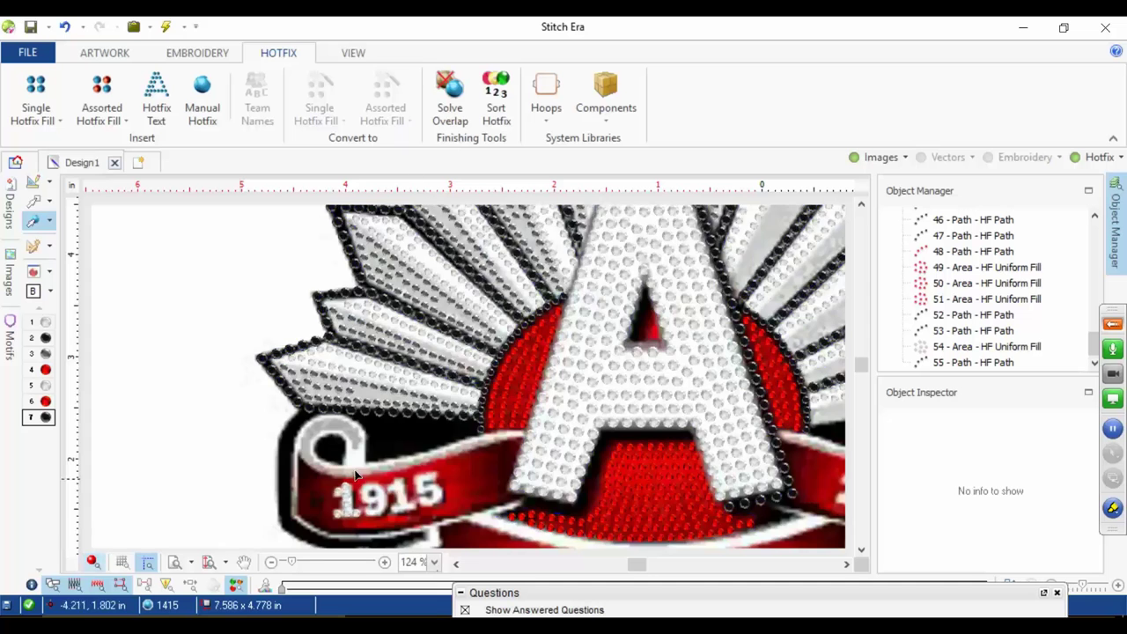
scroll(726, 461, "up", 3)
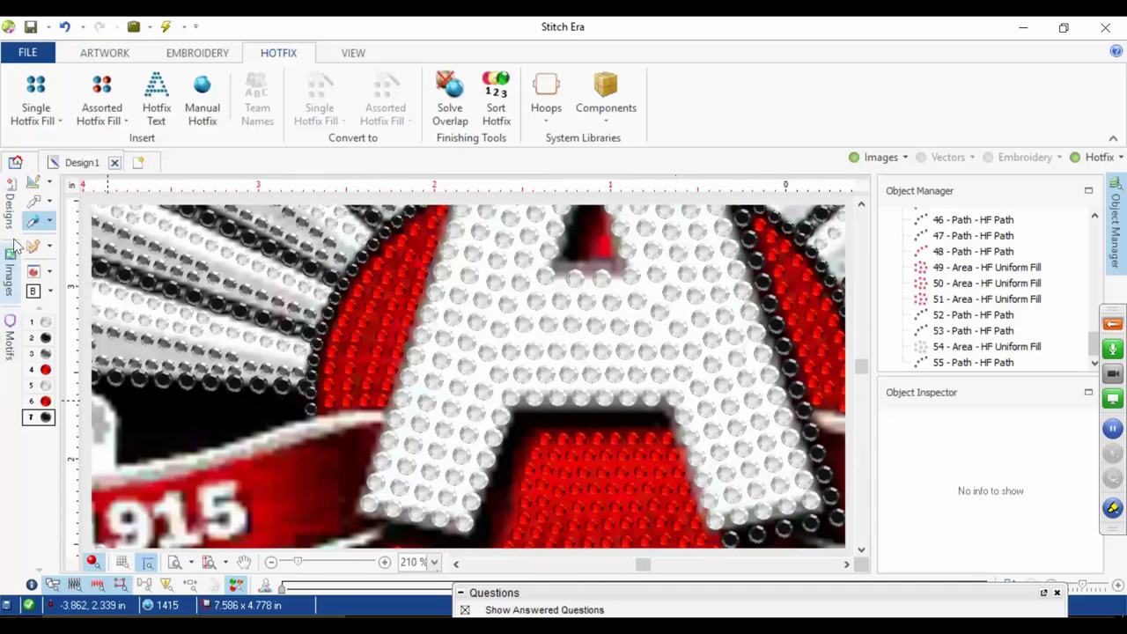
left_click(35, 110)
left_click(75, 183)
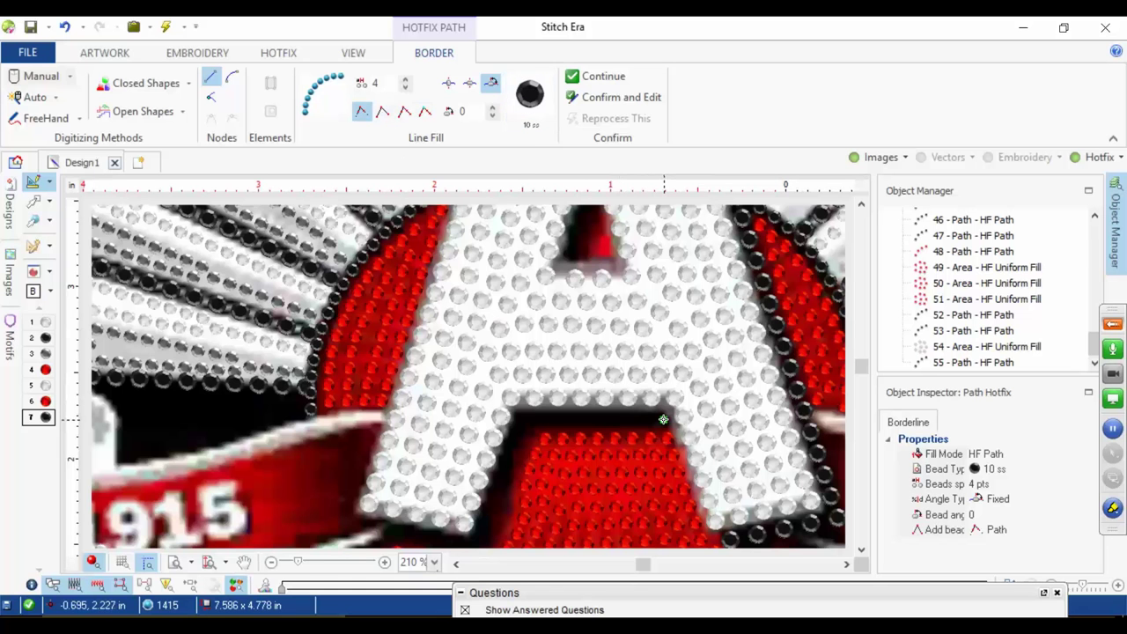
left_click(524, 417)
key("space")
left_click_drag(489, 517, 528, 402)
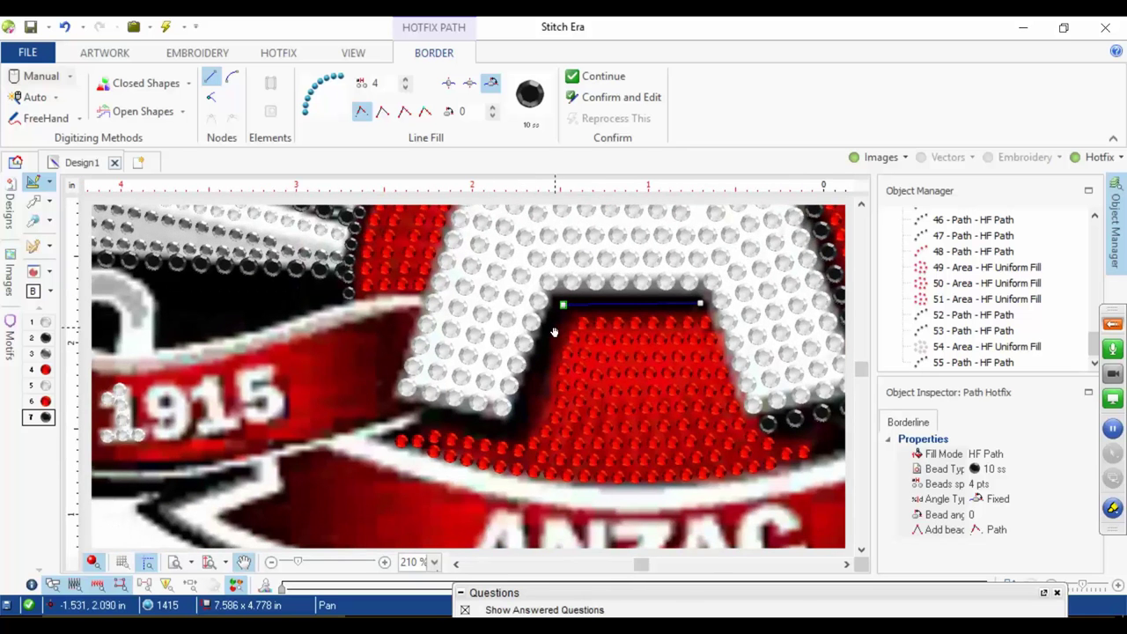
Step: Continue the black path down the left leg's inner edge and finish it along the underside of the left foot
scroll(435, 310, "up", 3)
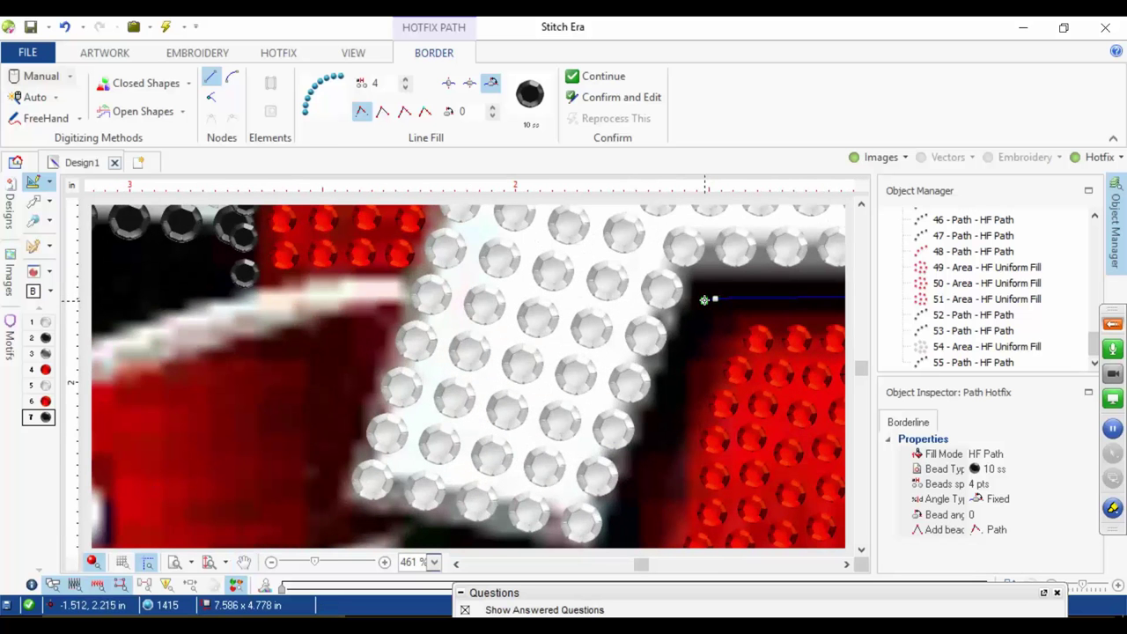
left_click_drag(718, 294, 487, 273)
left_click(487, 272)
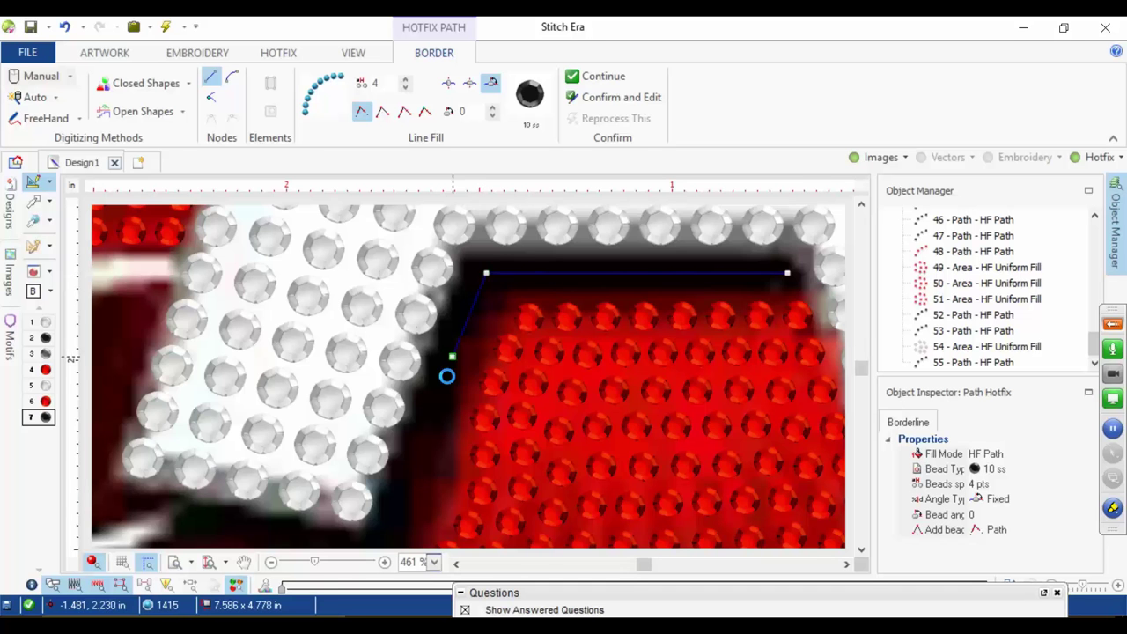
left_click_drag(447, 377, 577, 217)
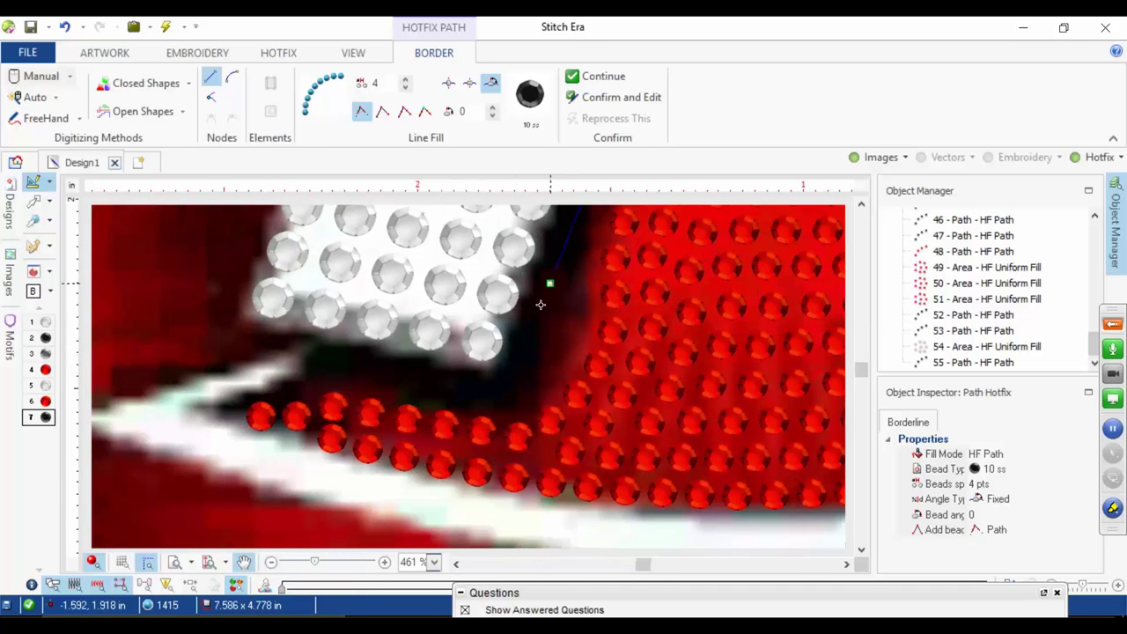
left_click(512, 400)
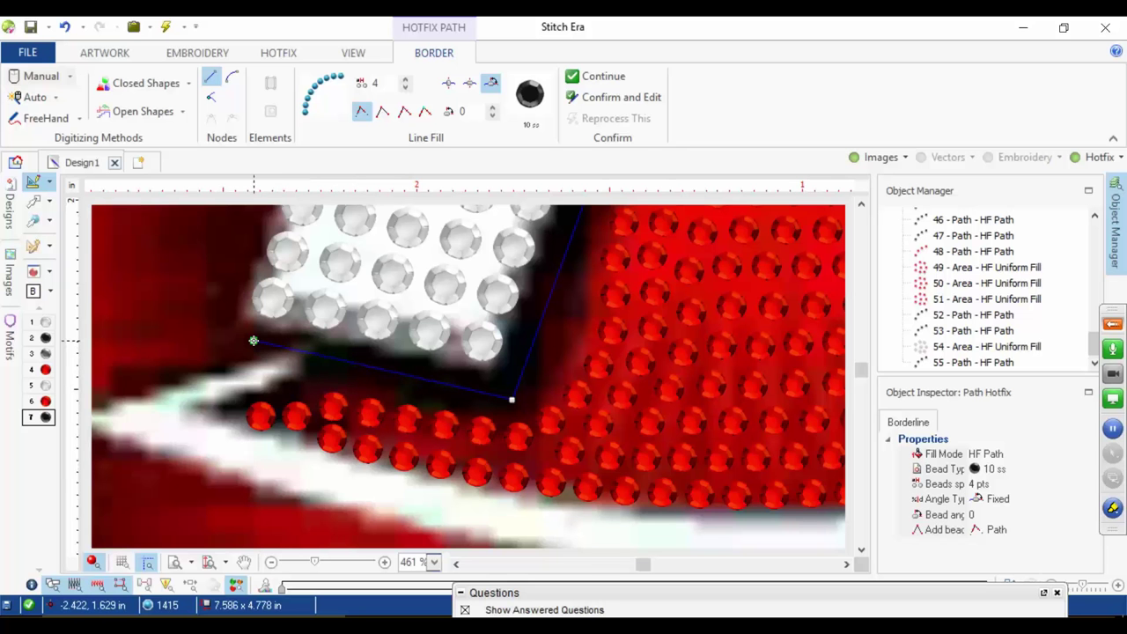
left_click(254, 341)
key("Return")
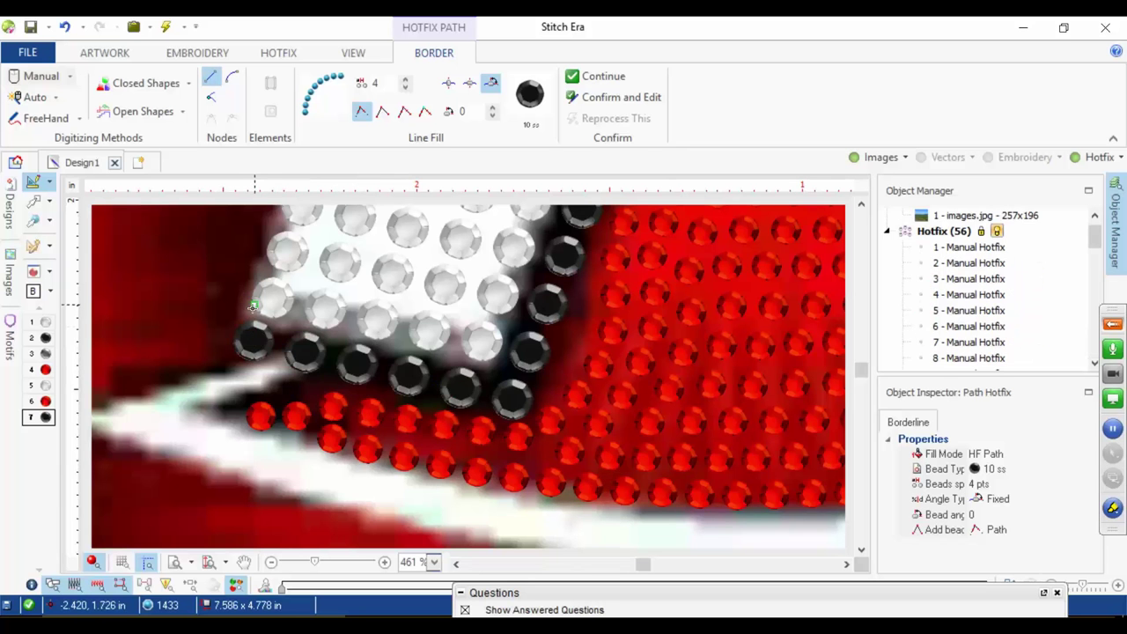
Step: Show bead outlines and fine-tune the new black path's nodes at both ends of its segment beneath the crossbar
scroll(253, 305, "down", 5)
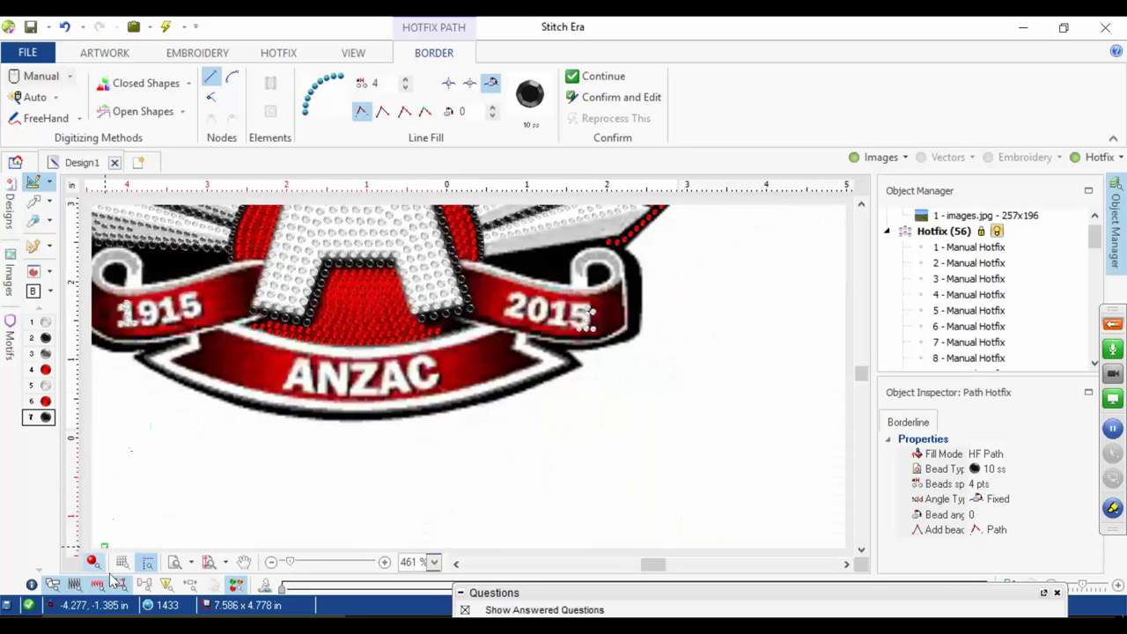
scroll(293, 214, "up", 1)
scroll(293, 214, "up", 1)
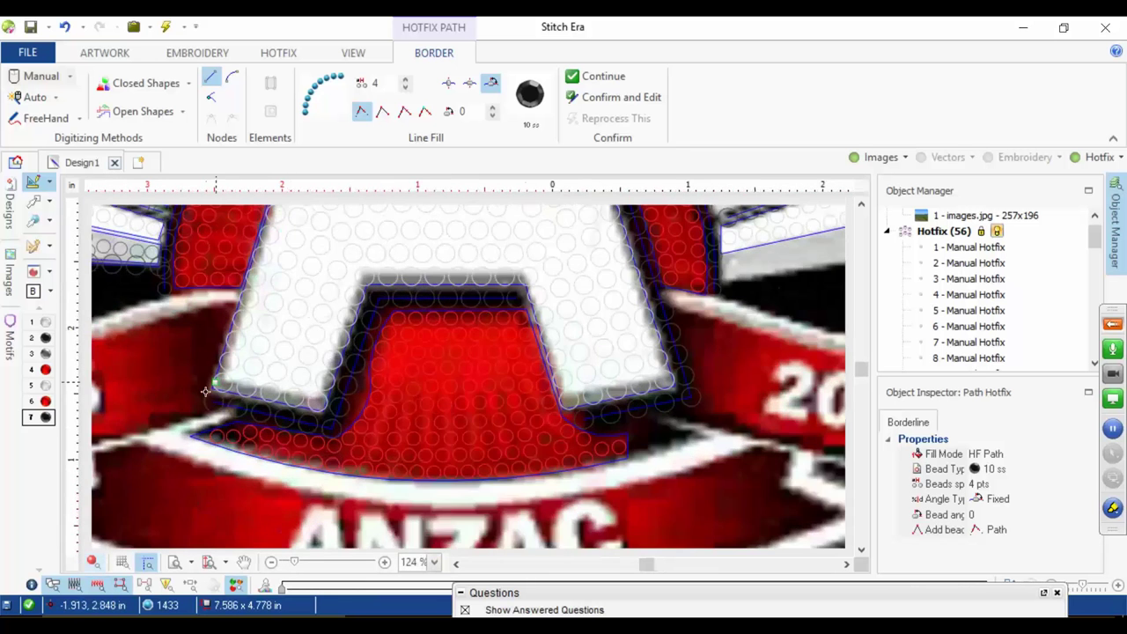
scroll(350, 326, "up", 5)
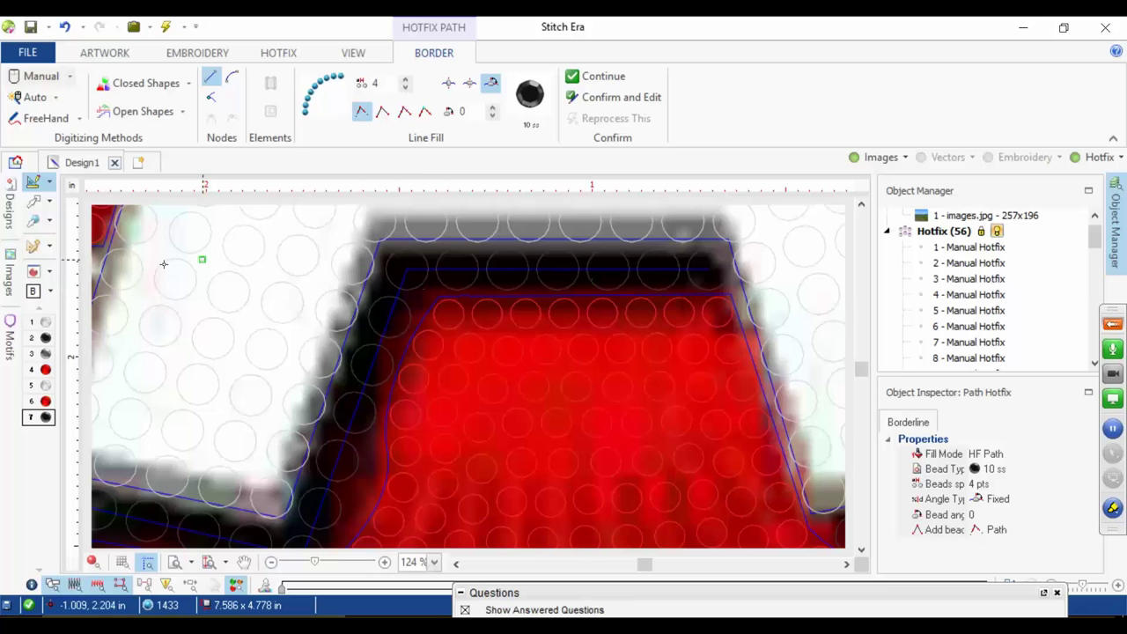
left_click(34, 201)
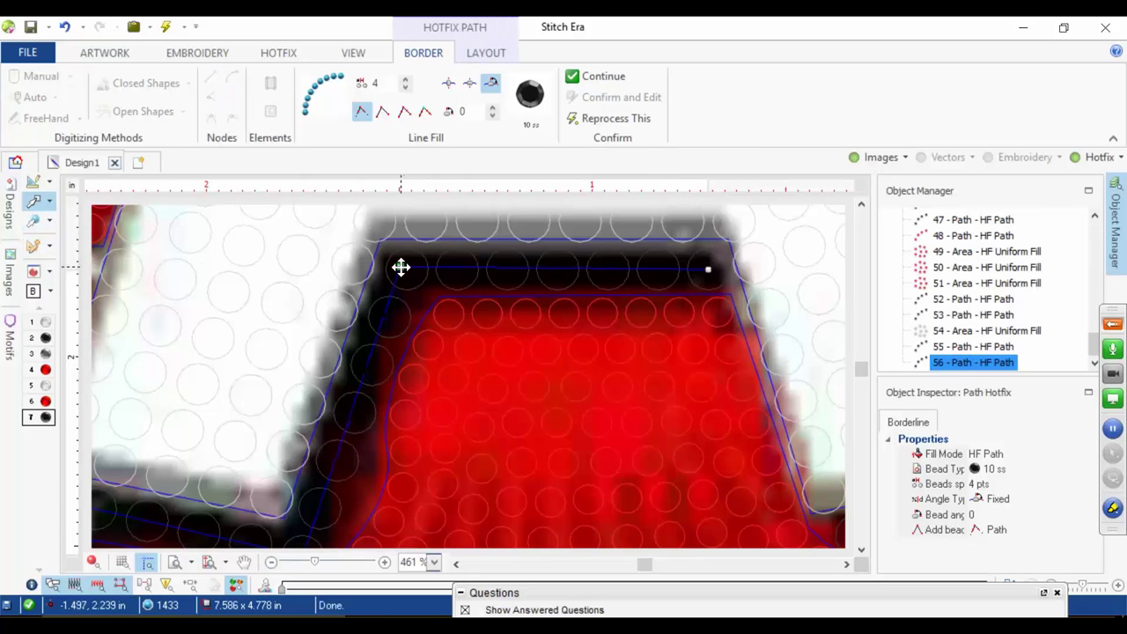
left_click(401, 266)
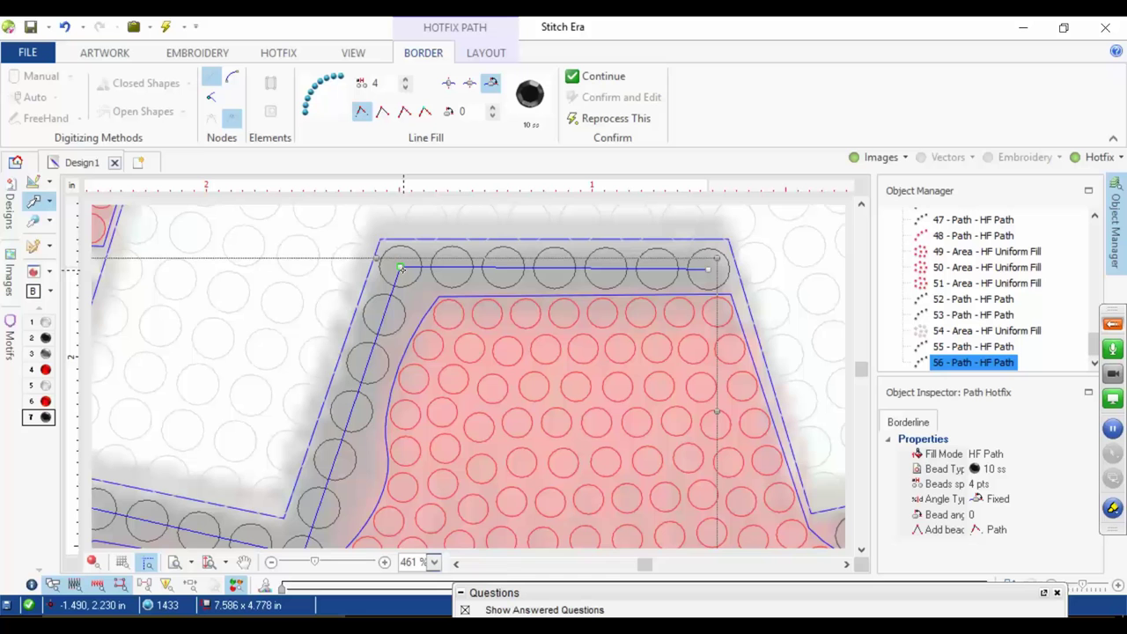
left_click(708, 271)
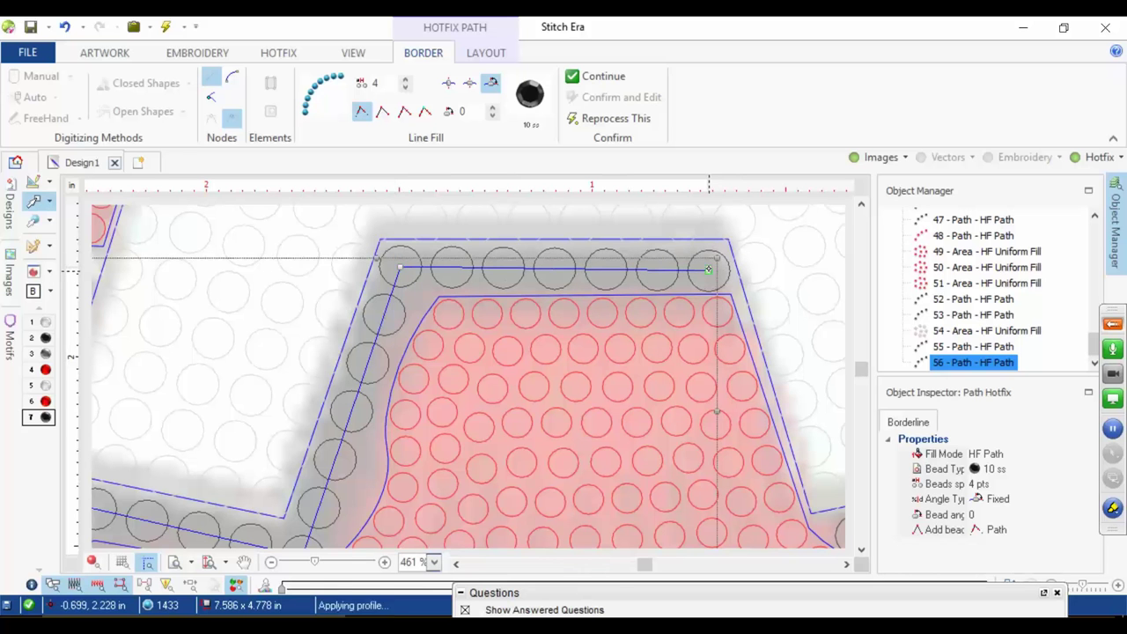
Step: Move the path's end node at the left foot slightly inward and its inner foot corner node slightly upward, then deselect the path
scroll(655, 311, "down", 2)
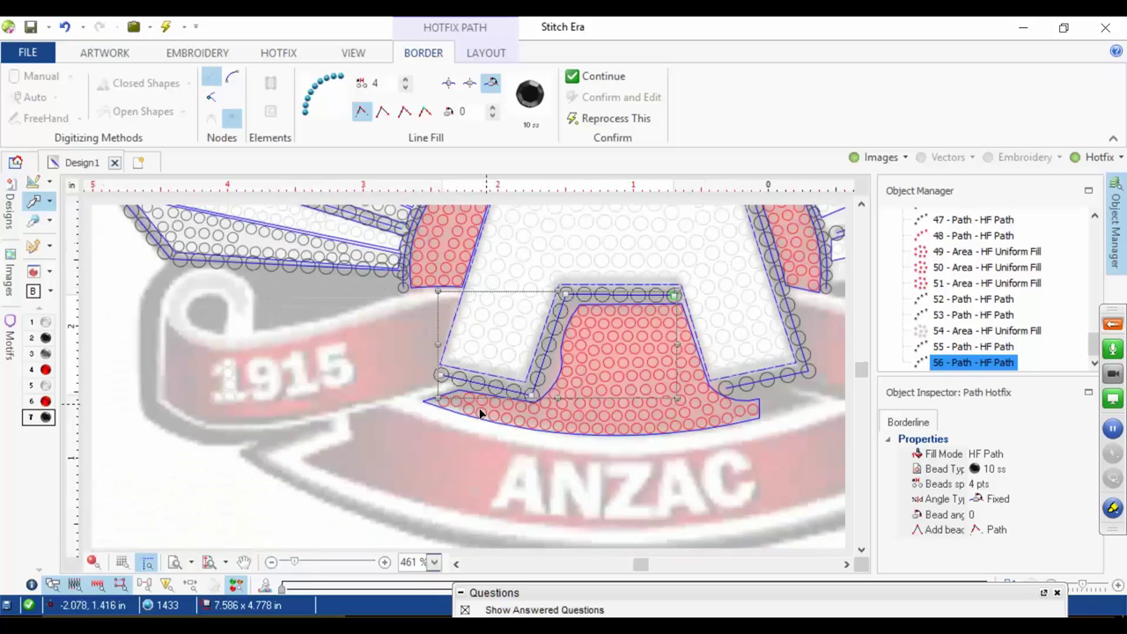
scroll(430, 414, "up", 2)
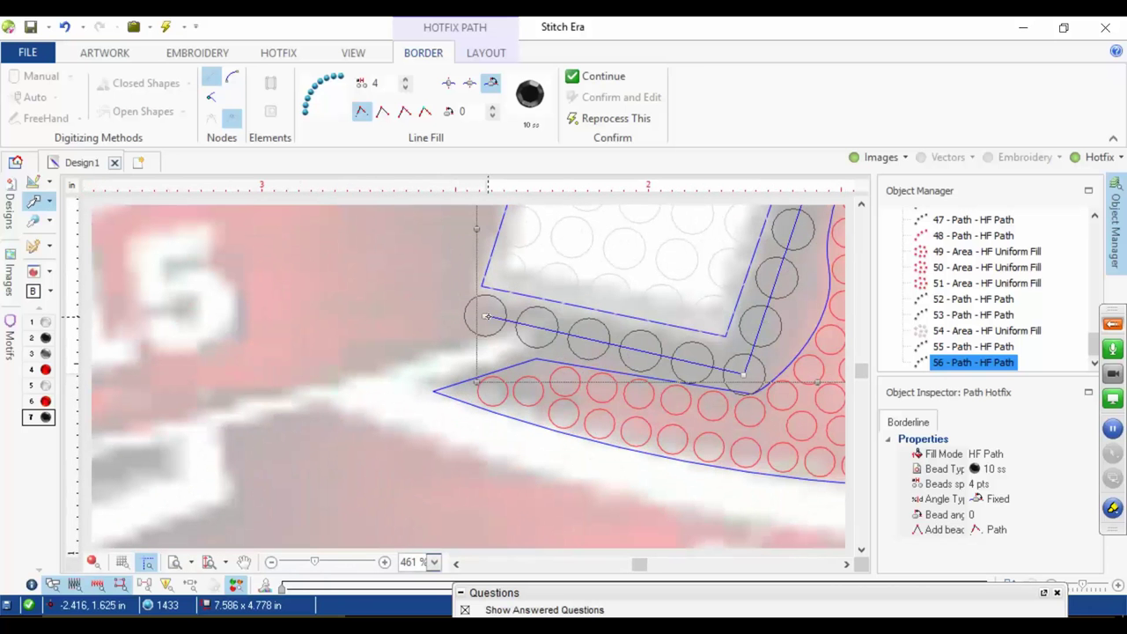
left_click_drag(486, 316, 499, 319)
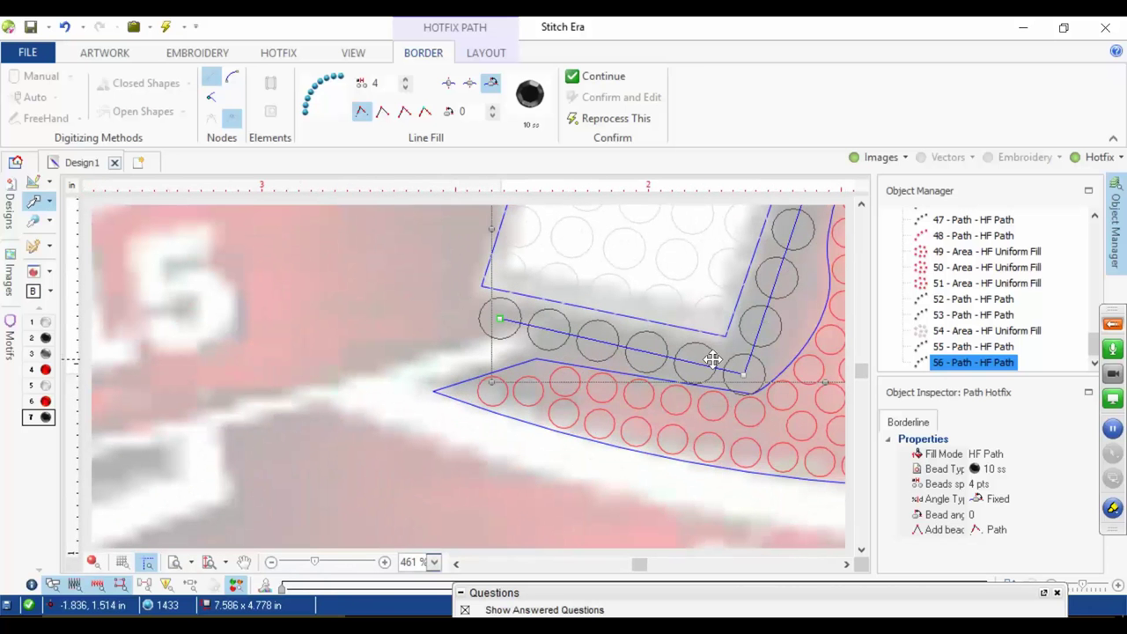
left_click_drag(744, 371, 744, 363)
scroll(744, 364, "down", 4)
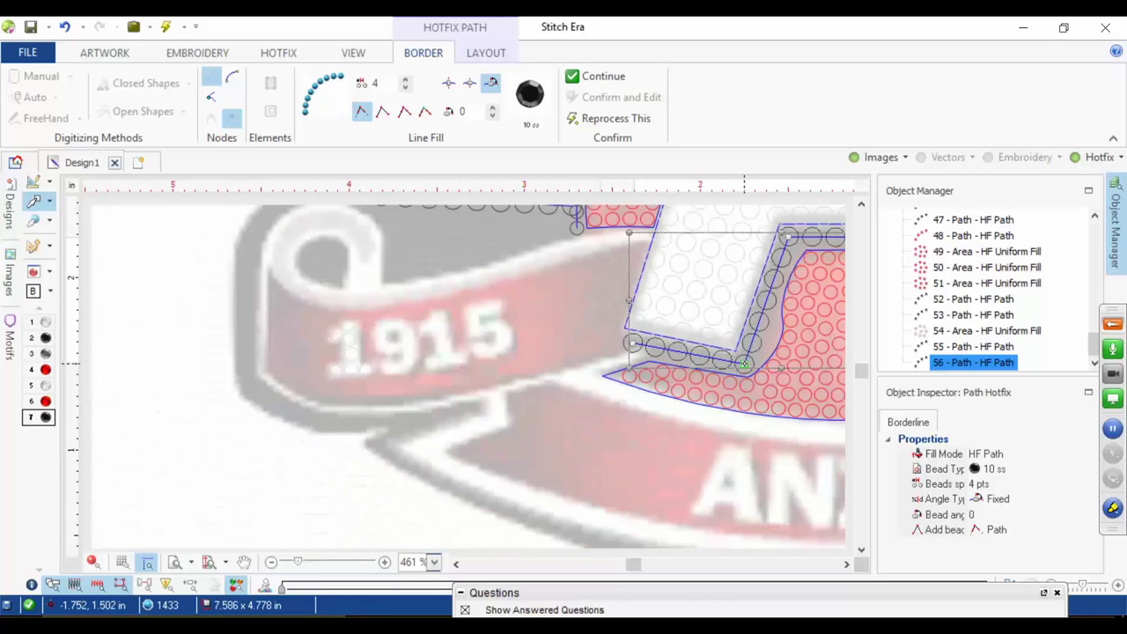
left_click(421, 413)
Step: Start manual hotfix placement and put one black 6 ss bead at the apex of the triangular opening in the letter A
scroll(627, 321, "down", 1)
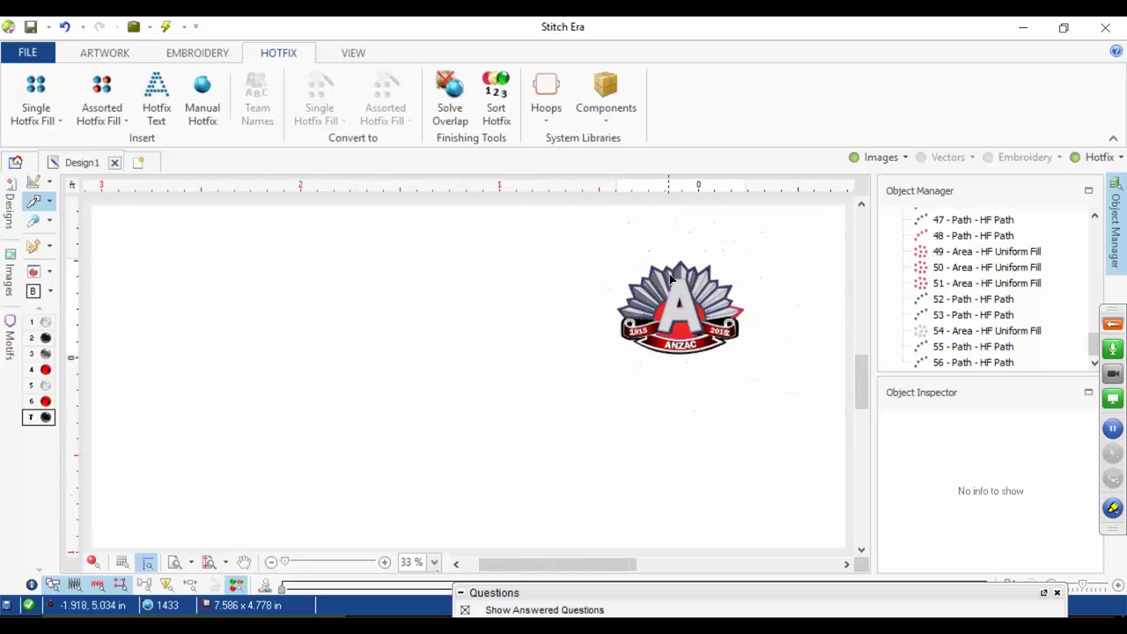
scroll(626, 327, "up", 5)
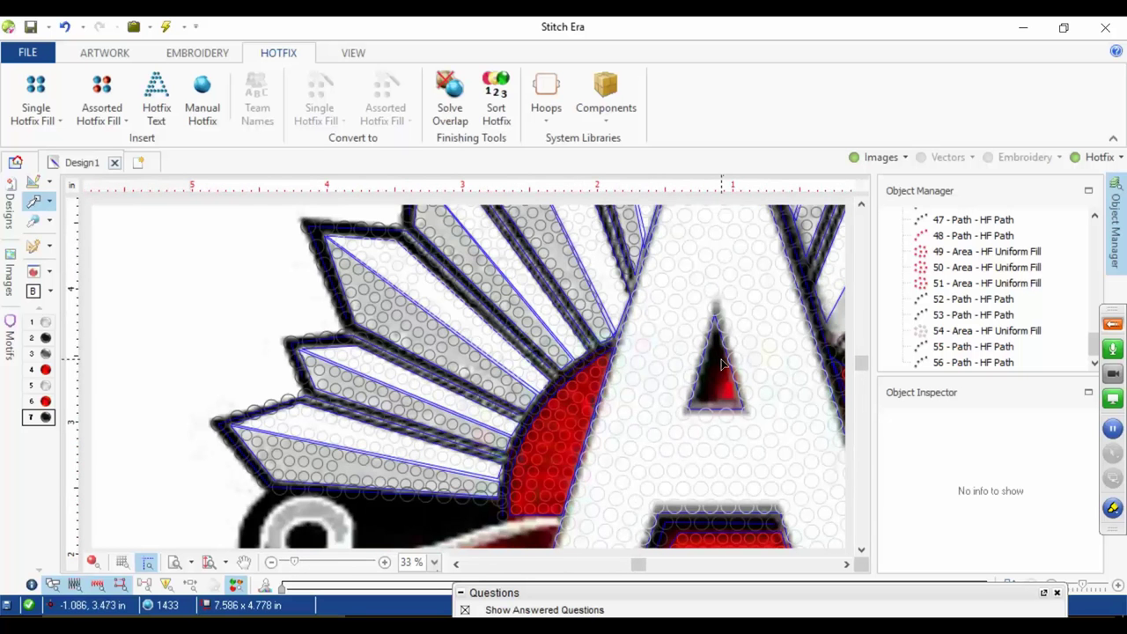
scroll(722, 357, "up", 2)
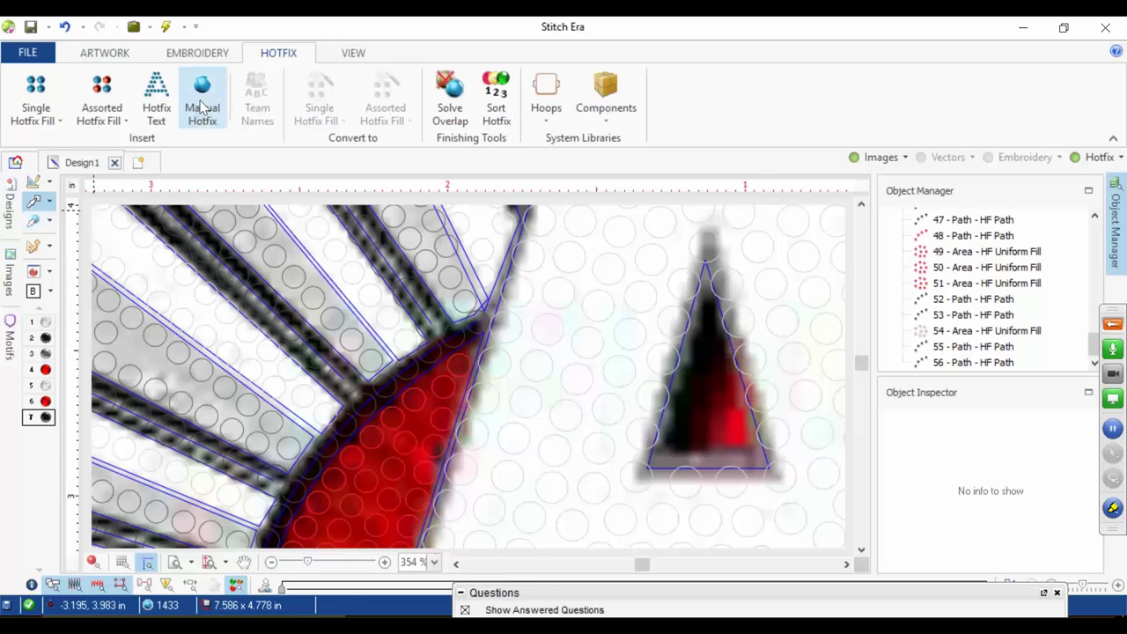
left_click(199, 105)
scroll(704, 321, "up", 2)
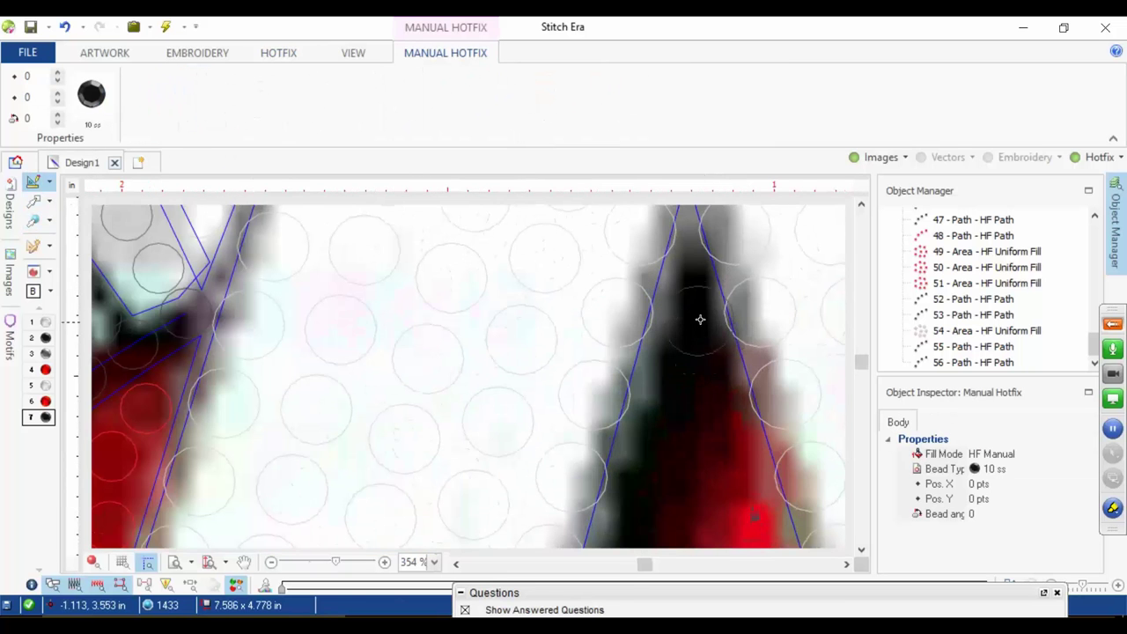
left_click(39, 337)
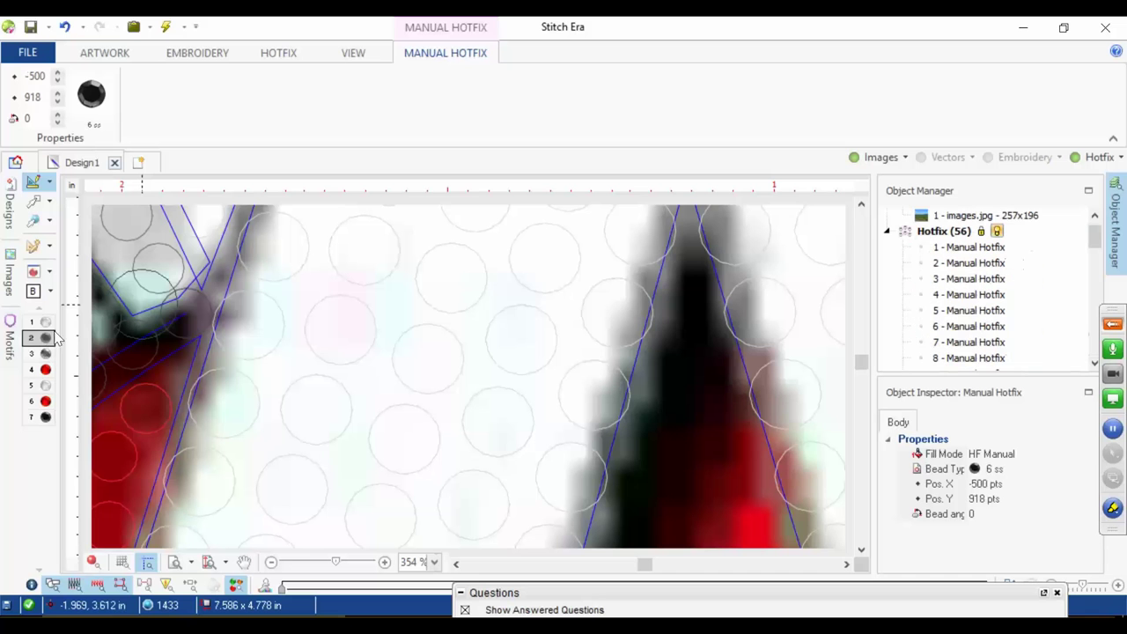
left_click(692, 287)
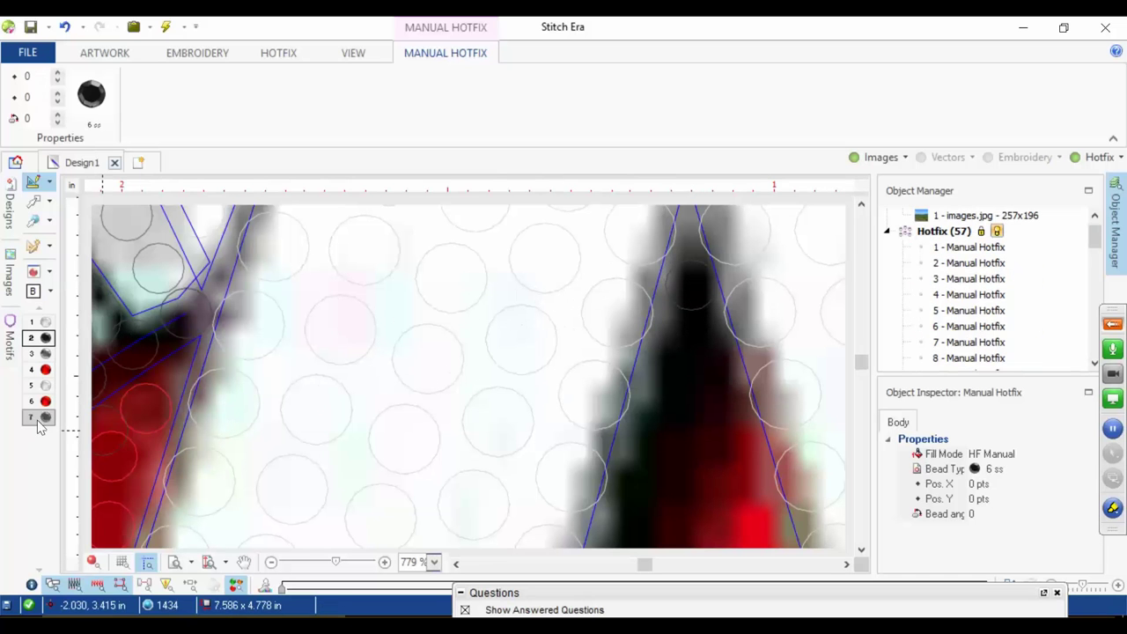
Step: Place four black 10 ss beads individually down the left side of the letter A's triangular opening to its lower left corner
left_click(38, 421)
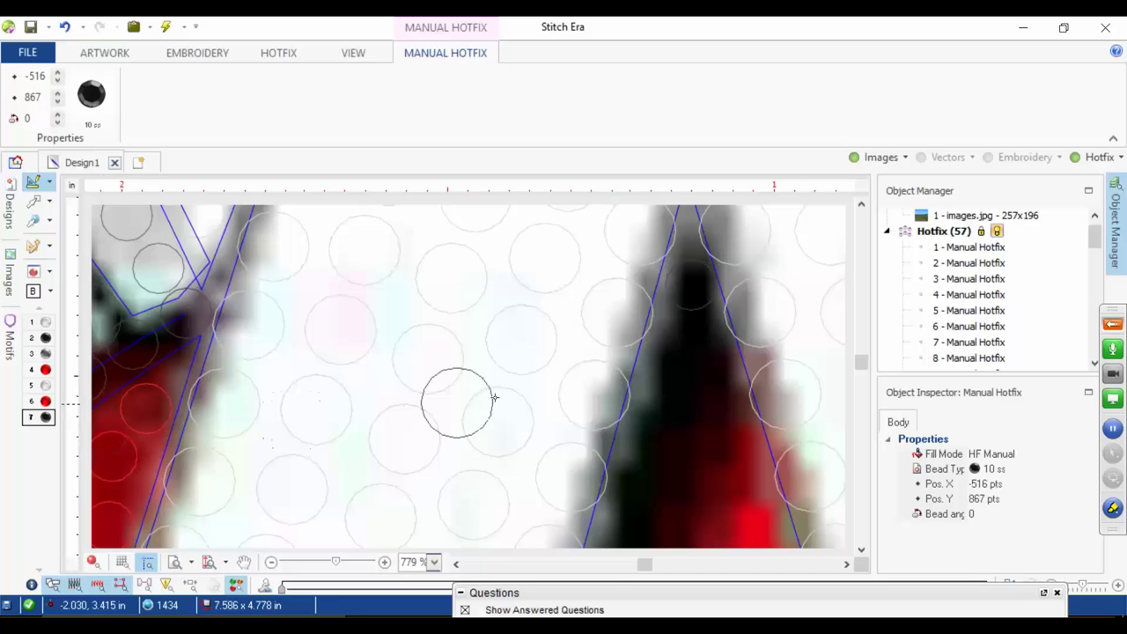
left_click(679, 356)
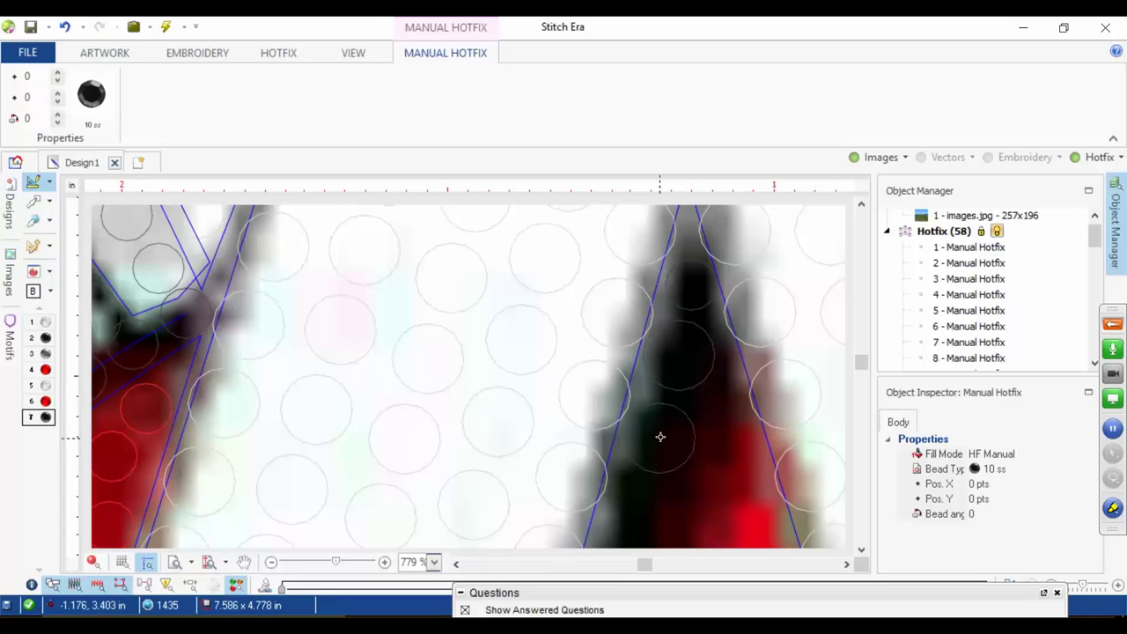
left_click(660, 435)
left_click_drag(660, 437, 687, 228)
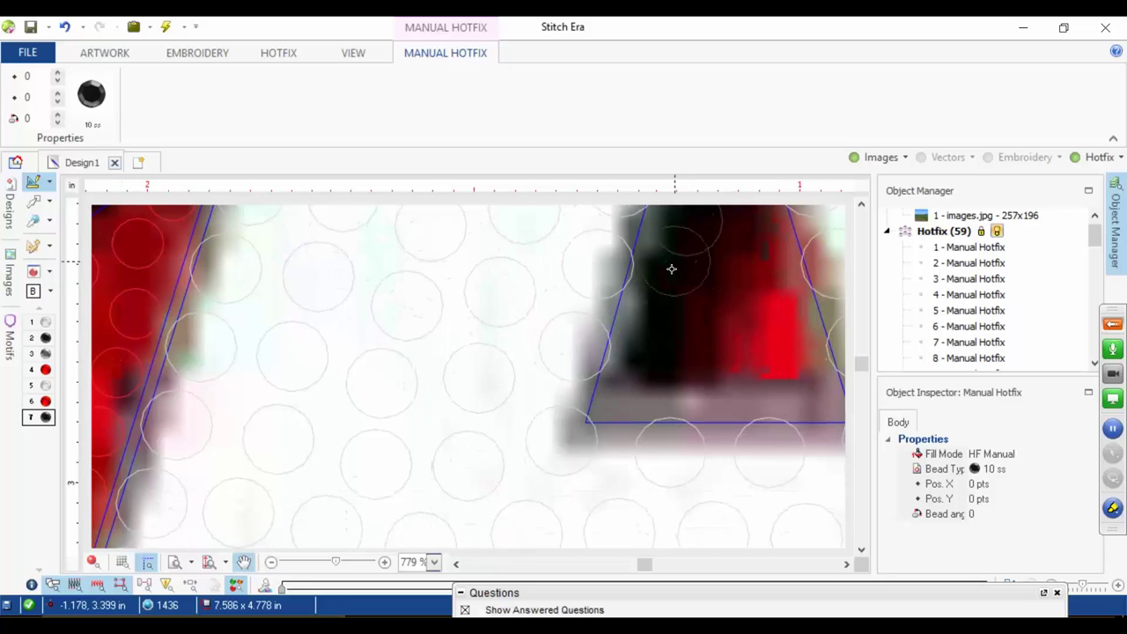
left_click(668, 299)
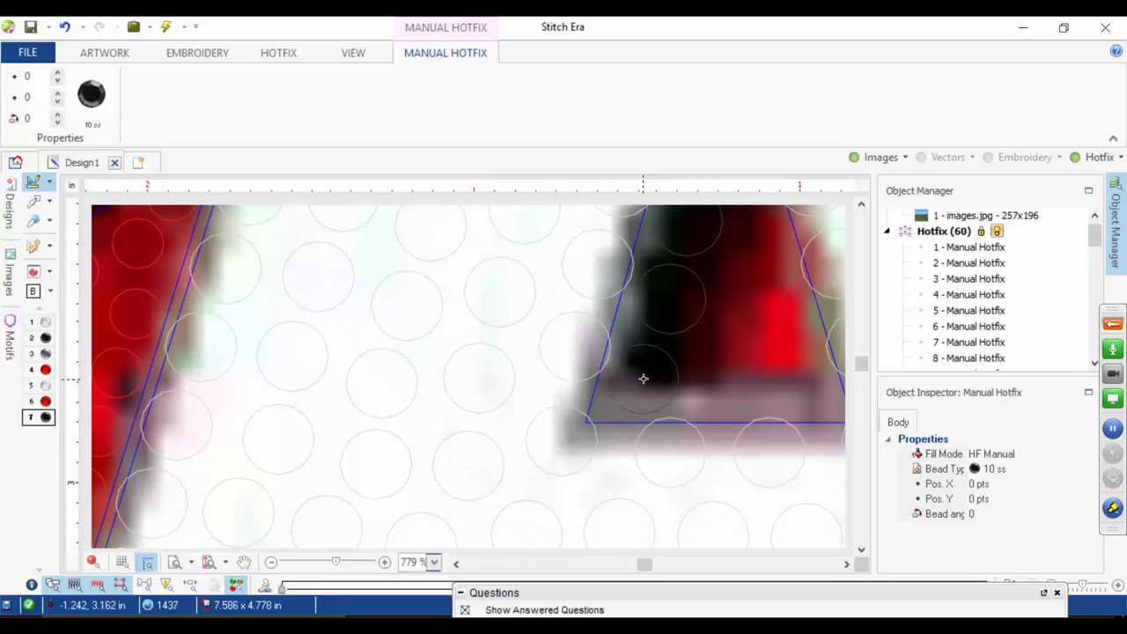
left_click(643, 378)
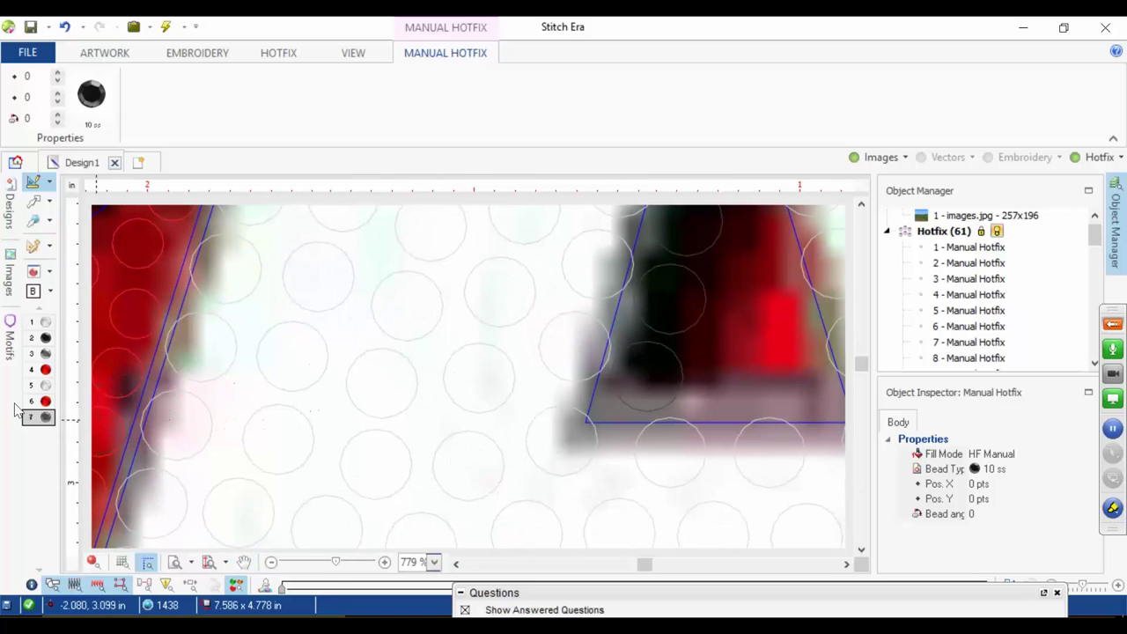
Step: Fill the right side of the A's triangular opening with two red 10 ss beads and two red 6 ss beads
left_click(45, 400)
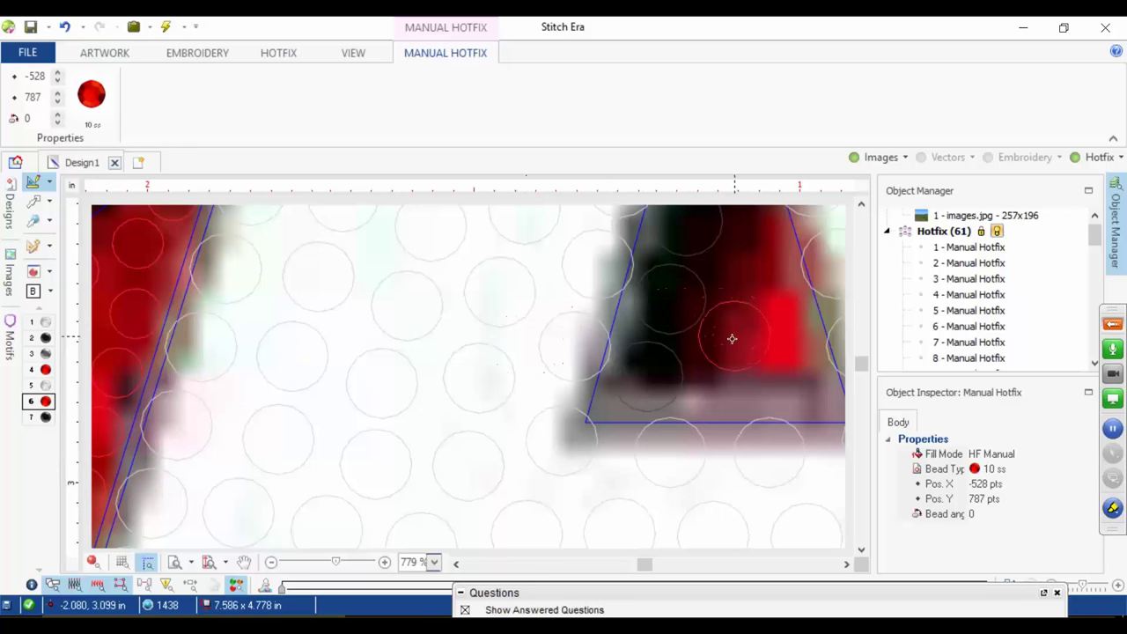
left_click(722, 373)
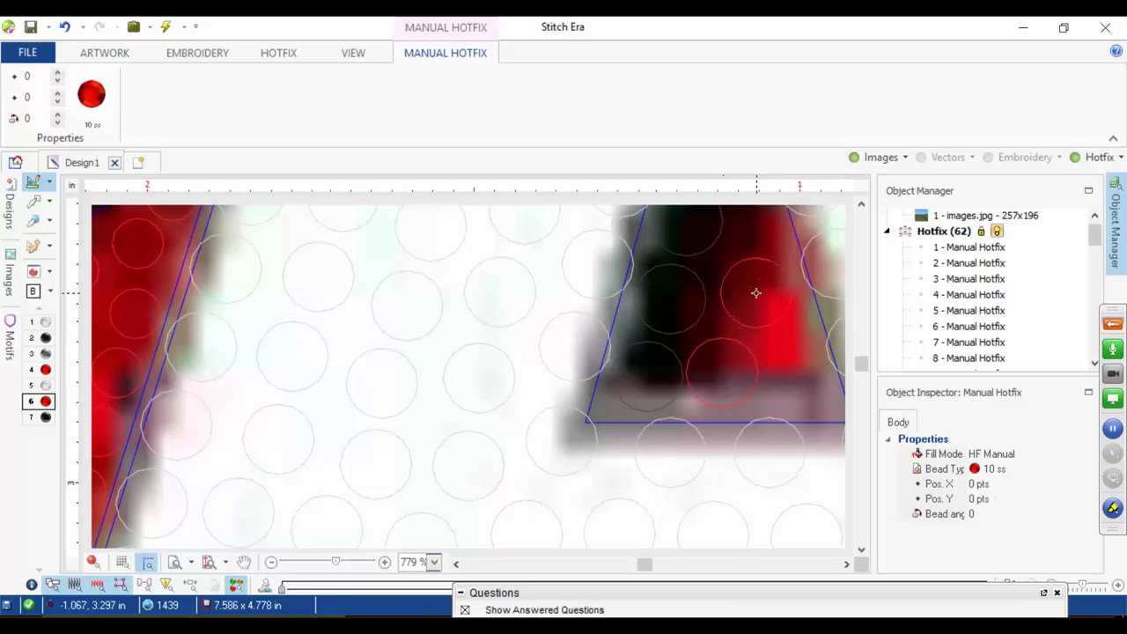
left_click(748, 297)
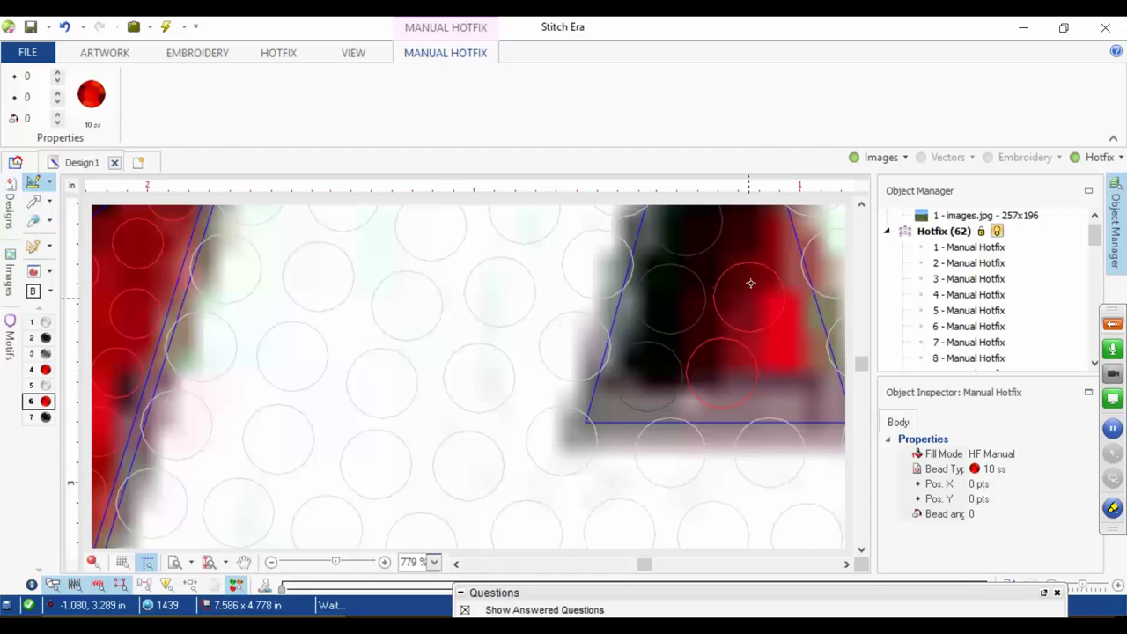
left_click_drag(750, 282, 423, 332)
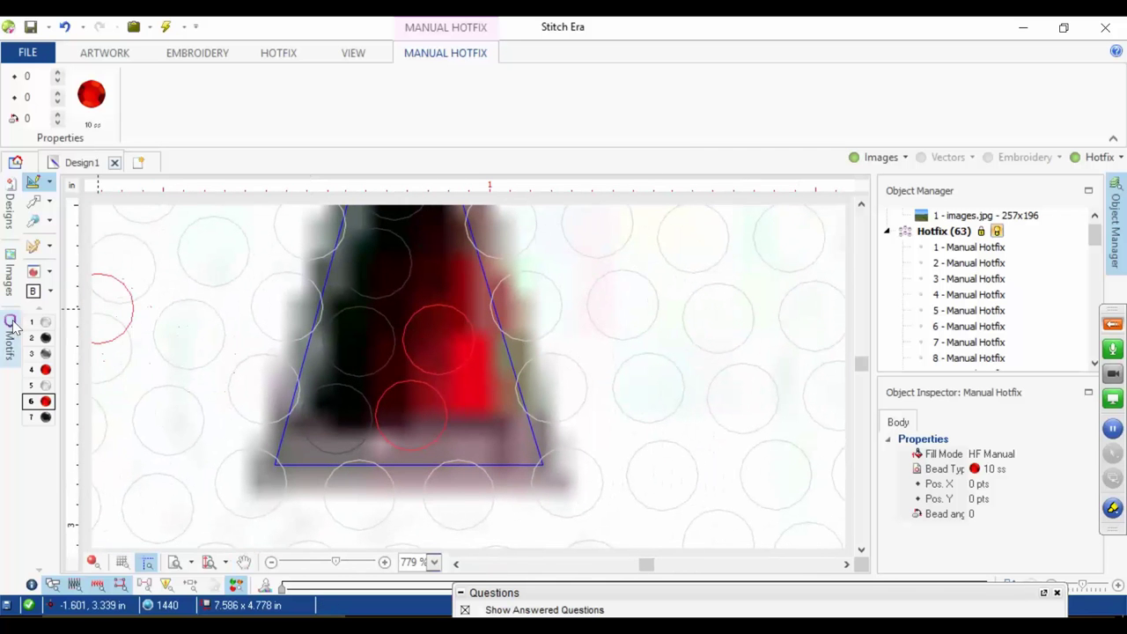
left_click(44, 369)
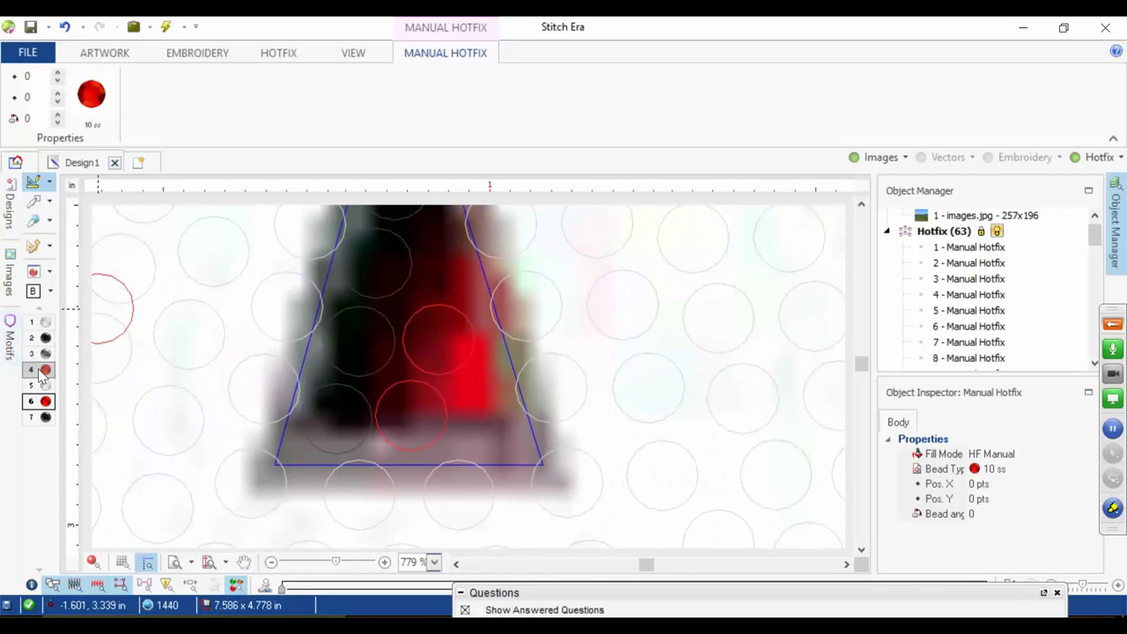
left_click(447, 273)
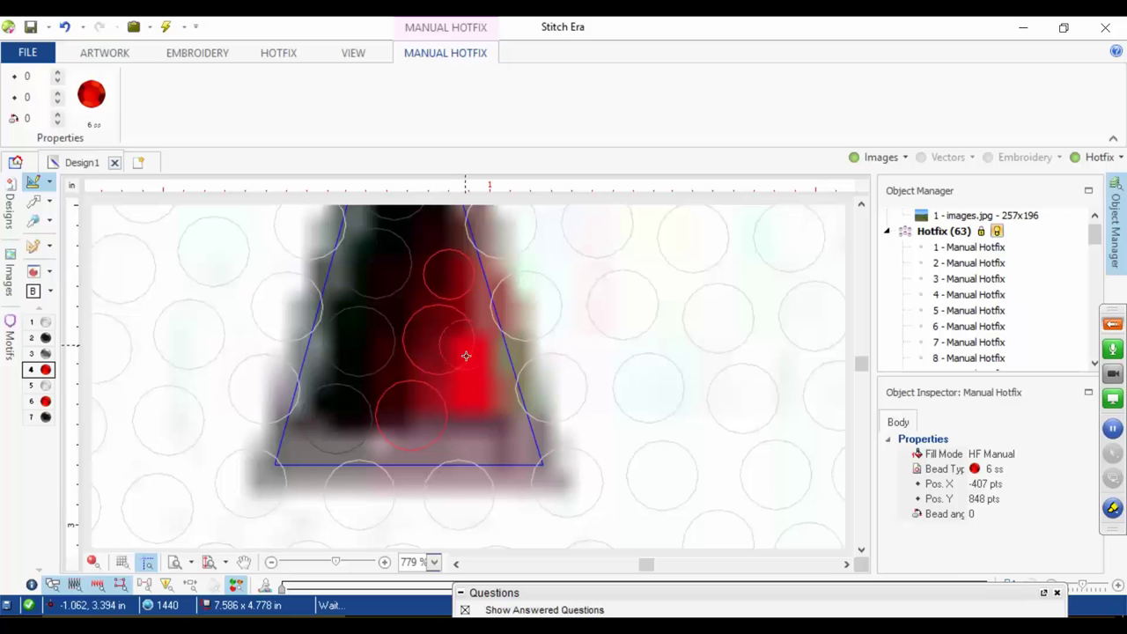
left_click(480, 417)
Step: Review the whole design with the source image hidden and the beads rendered, then with the image shown behind the beads again
scroll(481, 414, "down", 10)
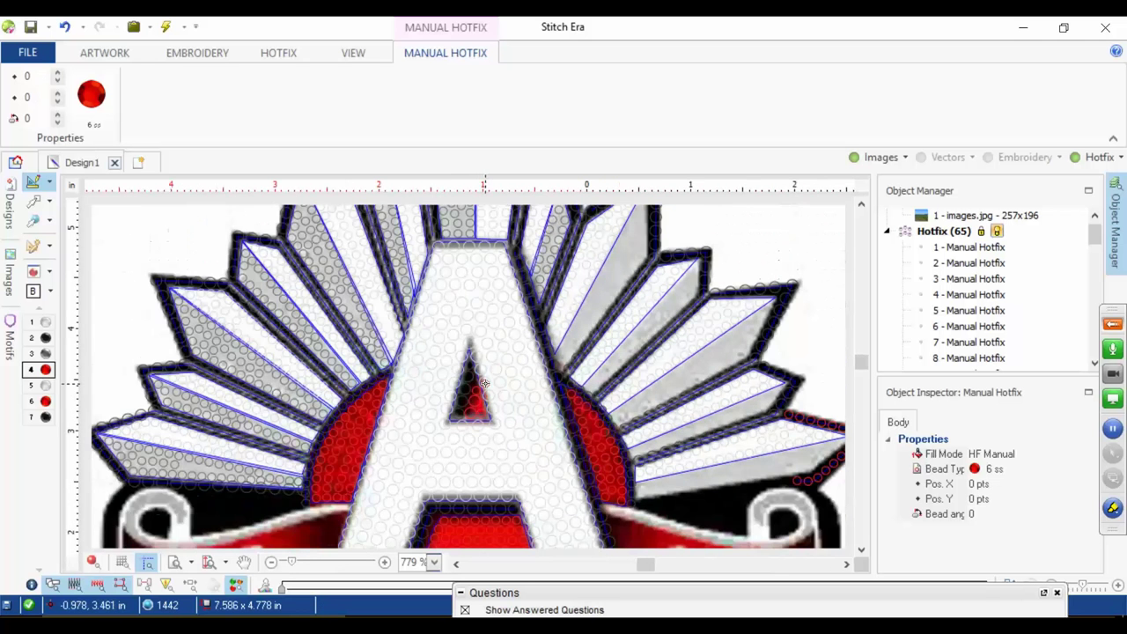
scroll(483, 382, "down", 3)
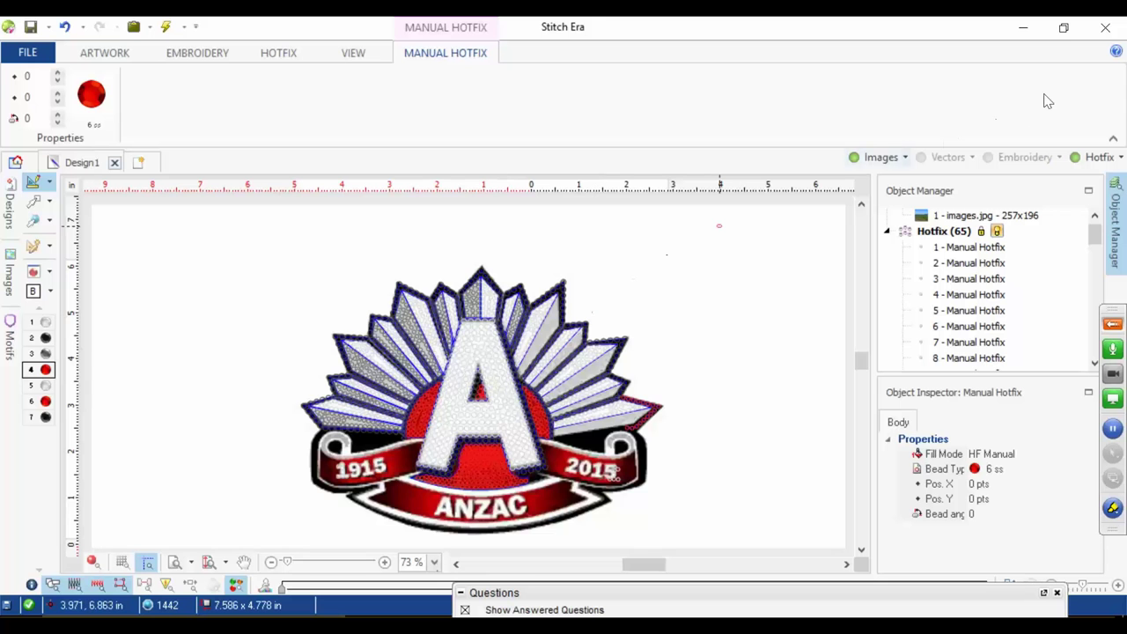
left_click(870, 156)
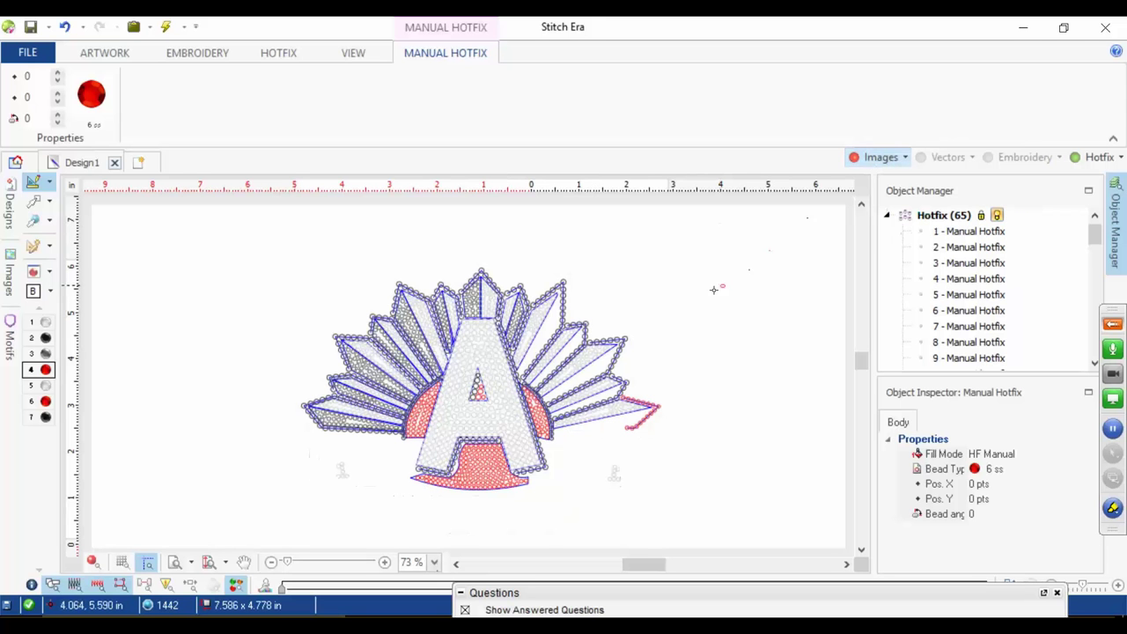
left_click(93, 562)
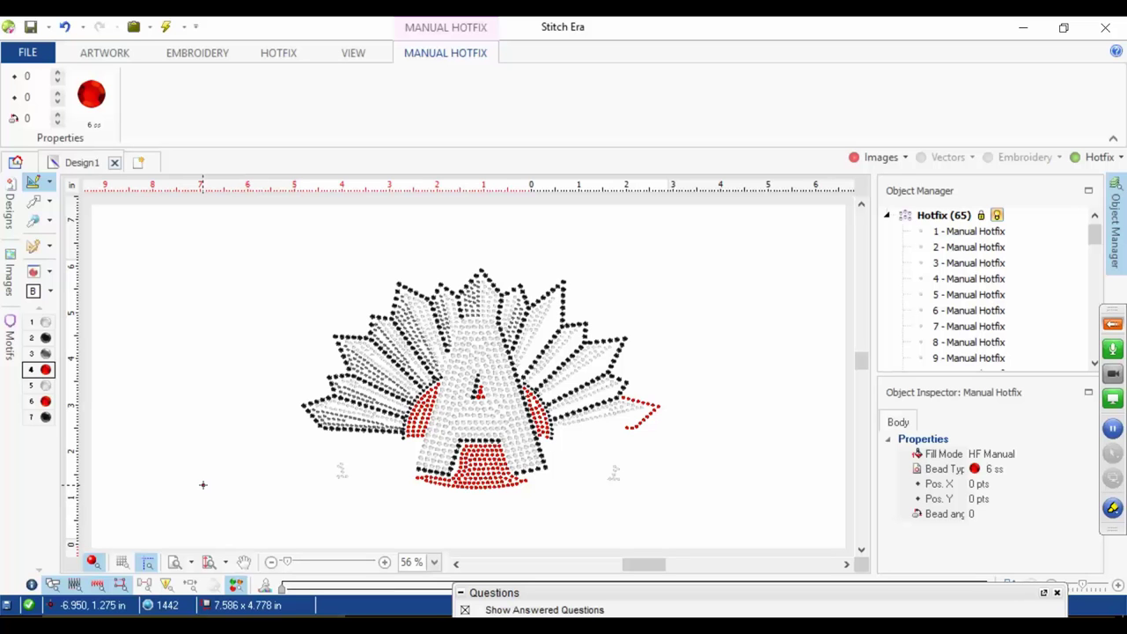
left_click(893, 159)
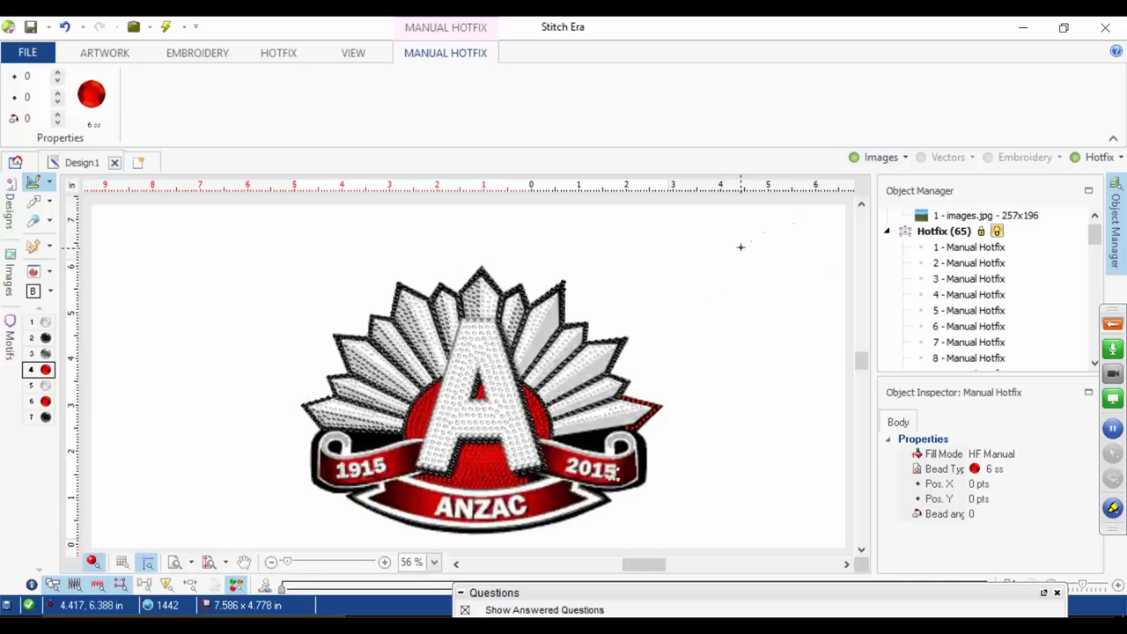
scroll(740, 247, "down", 1)
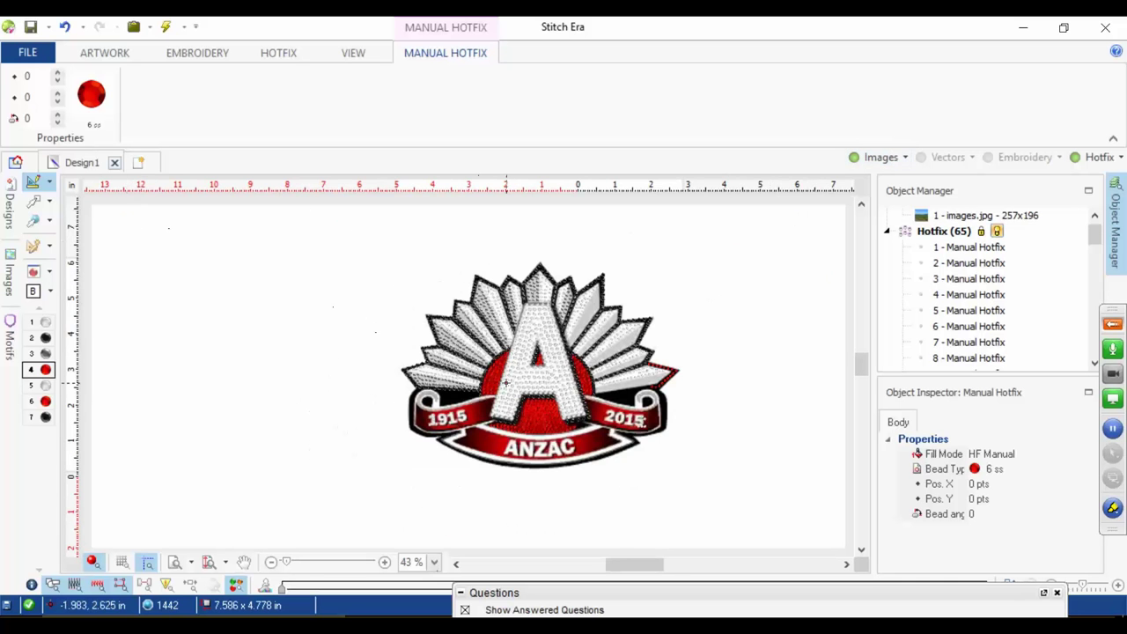
scroll(338, 324, "up", 1)
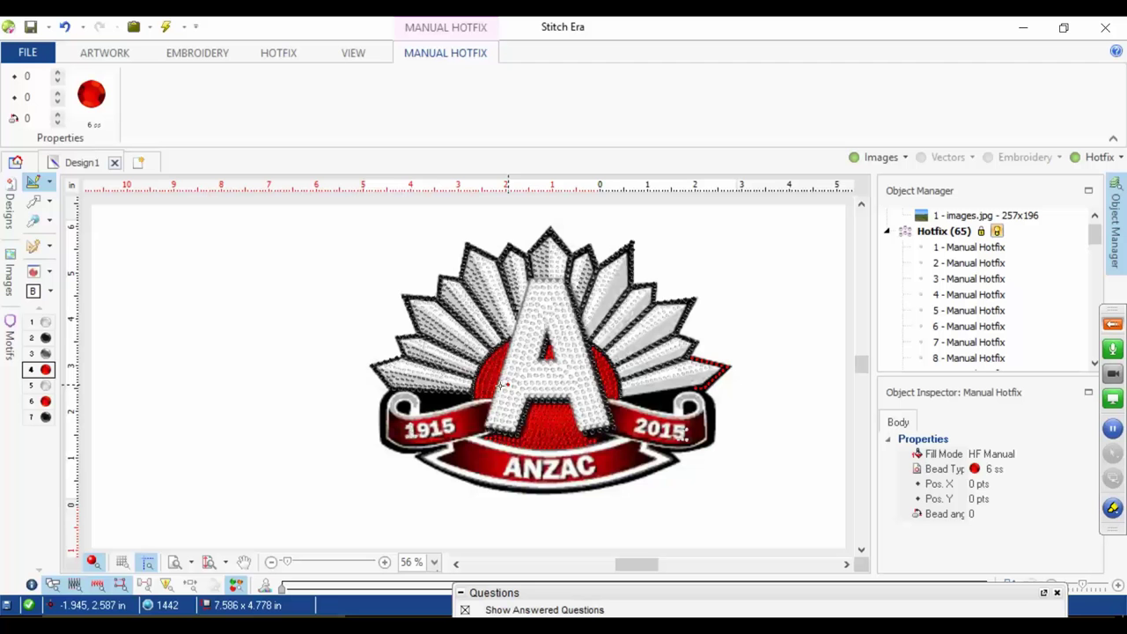
Step: Leave manual bead placement and examine the 1915, 2015 and ANZAC ribbons and the black areas around them
left_click(33, 201)
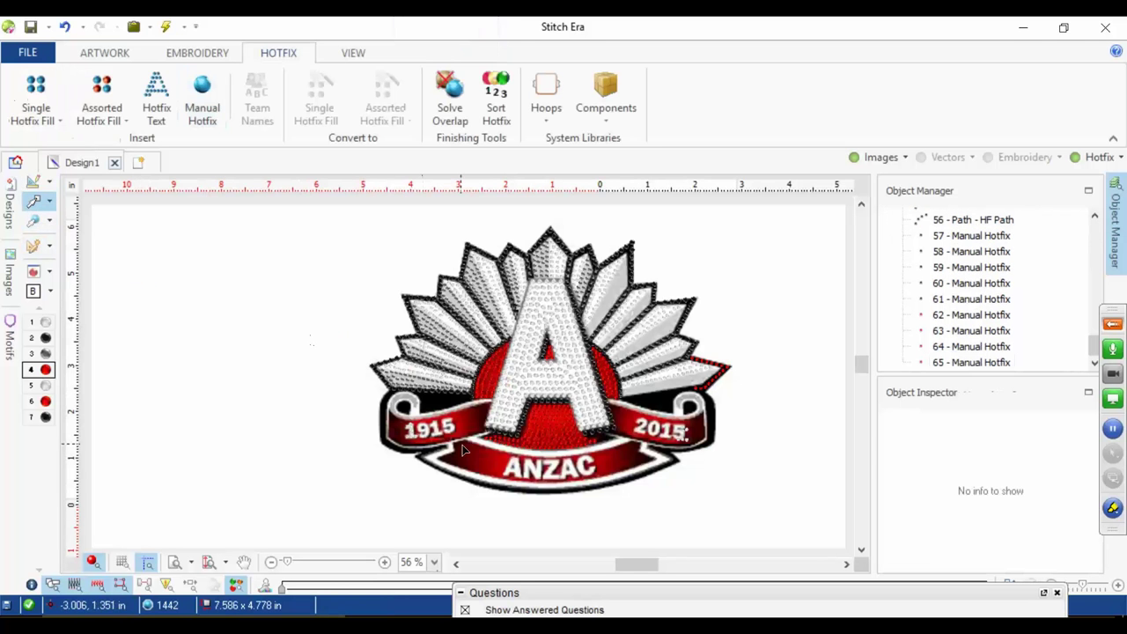
scroll(484, 450, "up", 2)
scroll(493, 440, "down", 1)
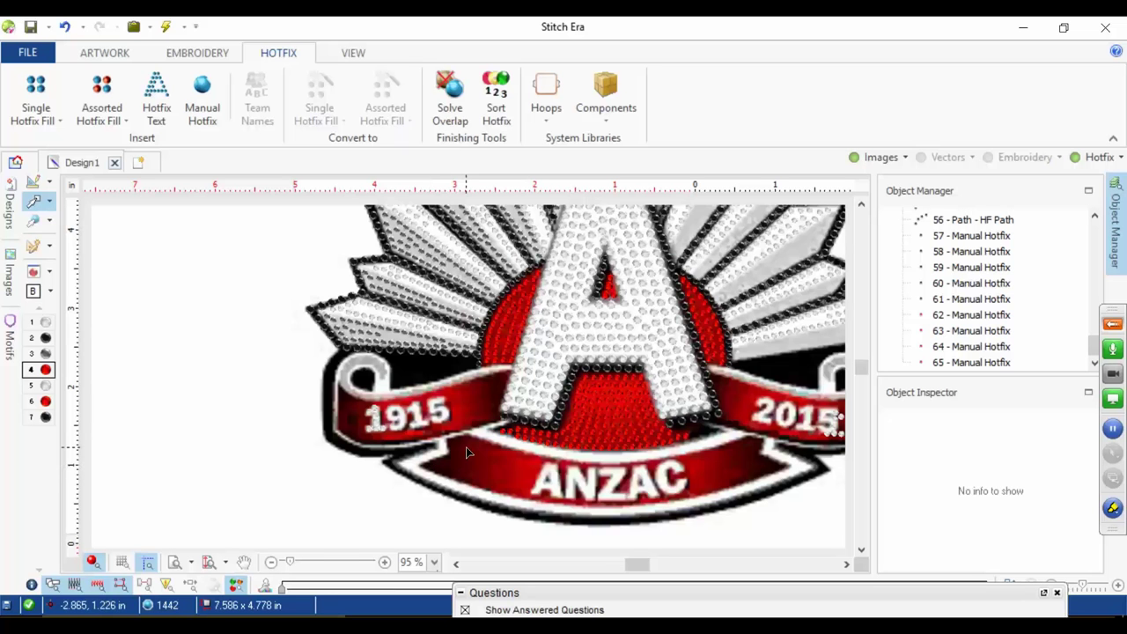
left_click_drag(477, 449, 324, 420)
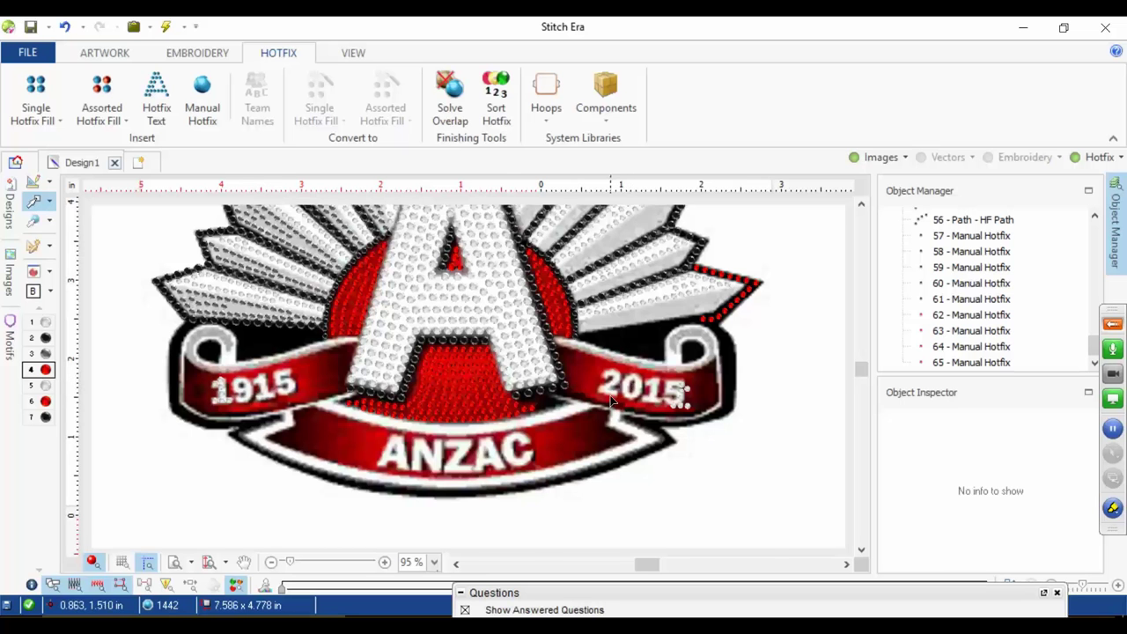
scroll(612, 401, "up", 3)
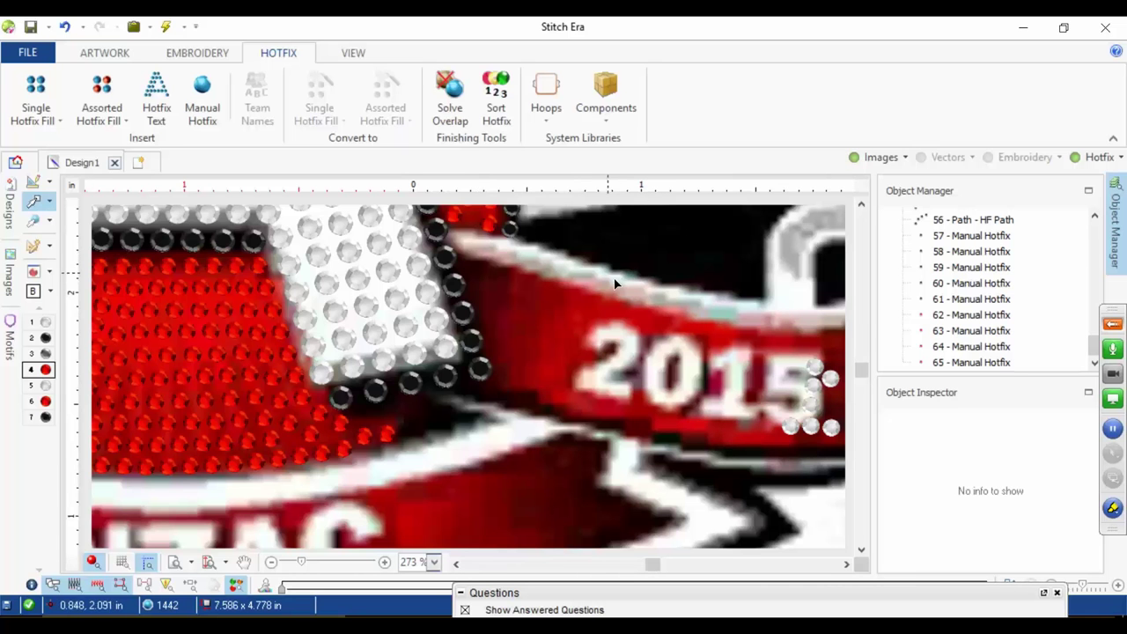
scroll(691, 304, "down", 7)
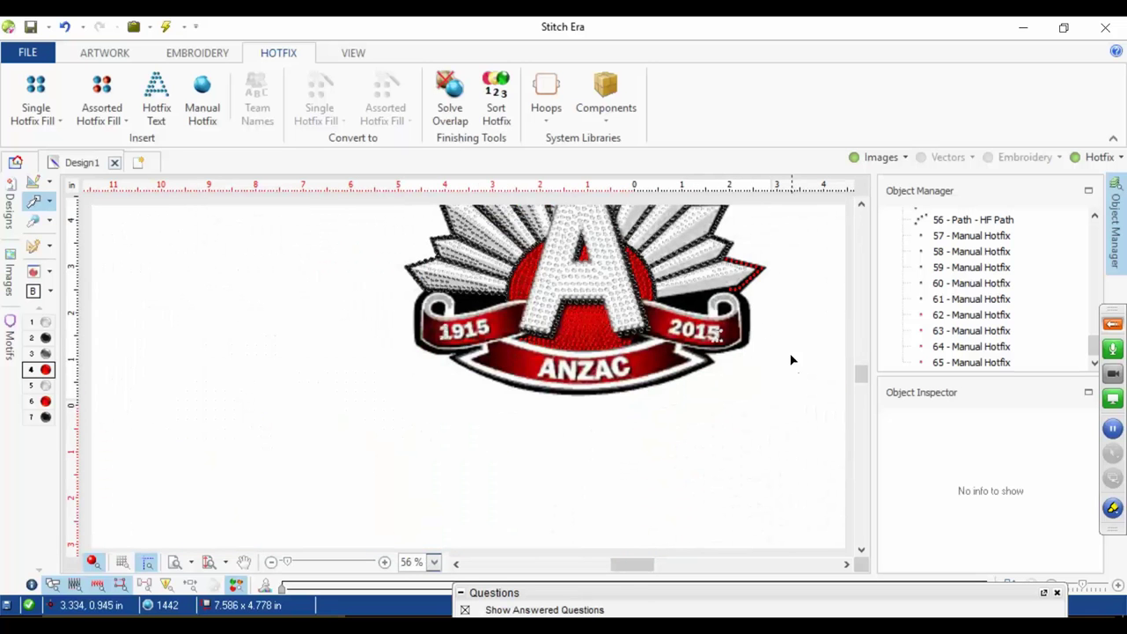
scroll(691, 281, "up", 5)
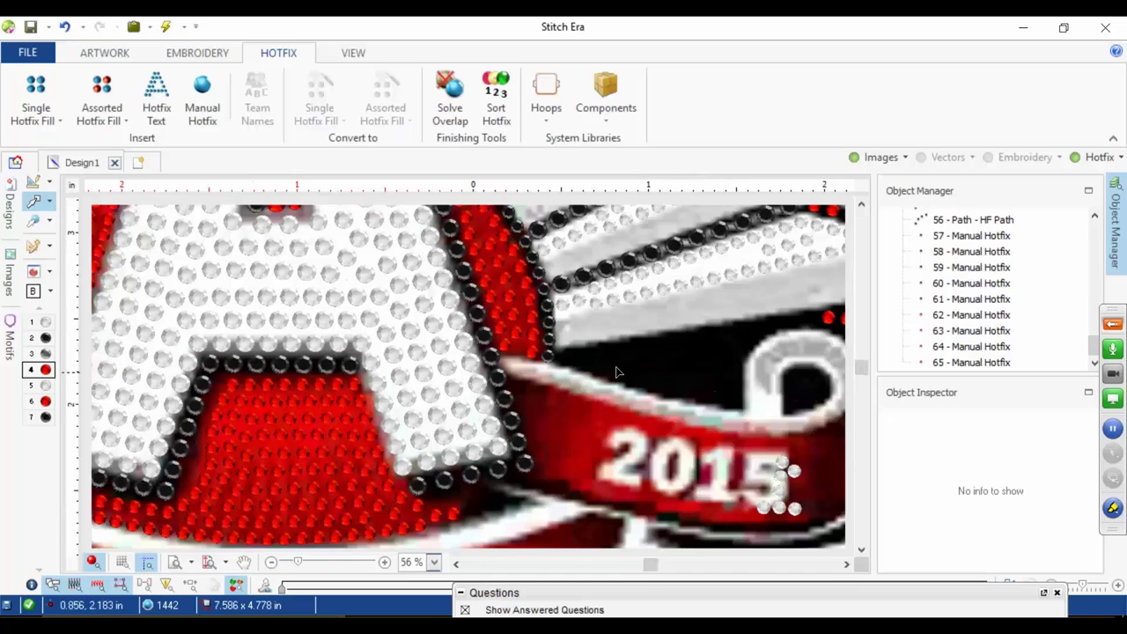
left_click(44, 337)
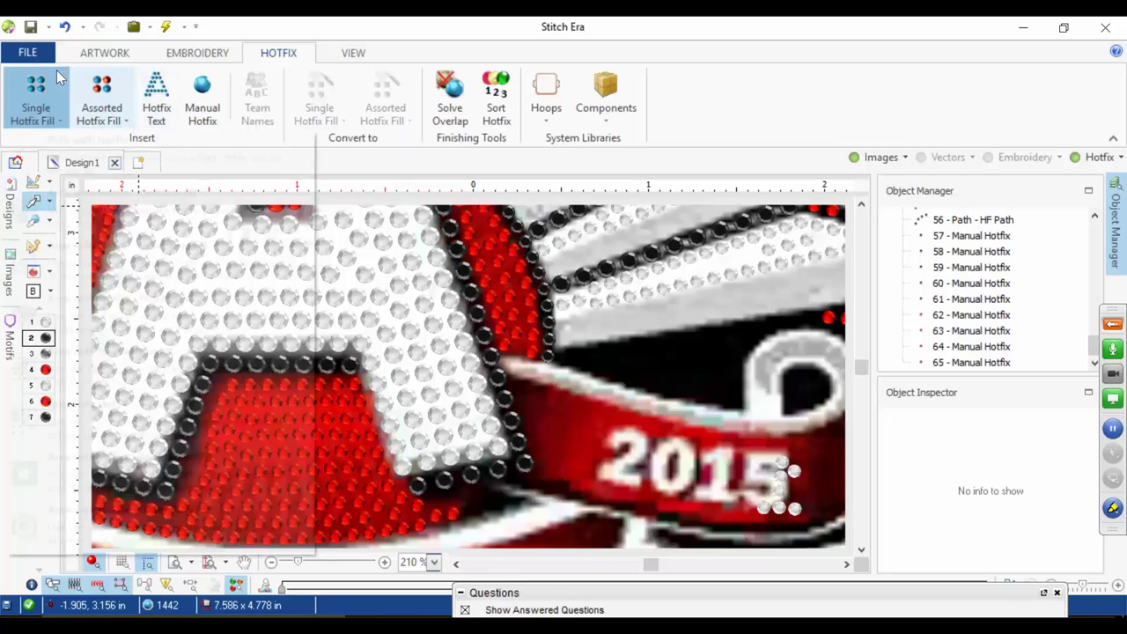
left_click(35, 114)
left_click(145, 187)
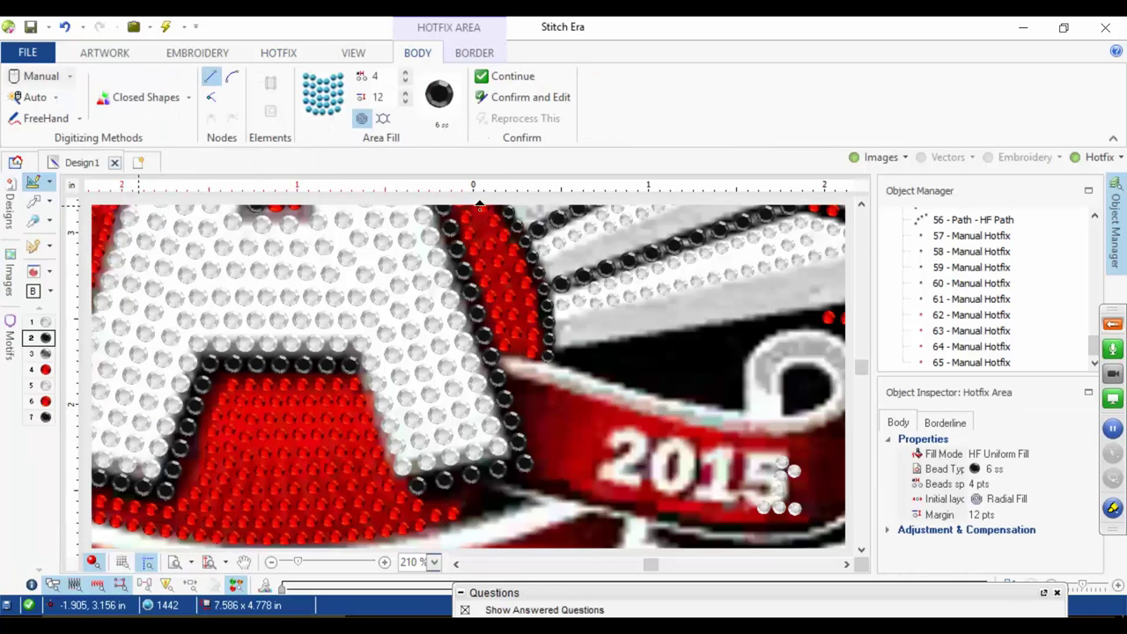
scroll(563, 351, "up", 3)
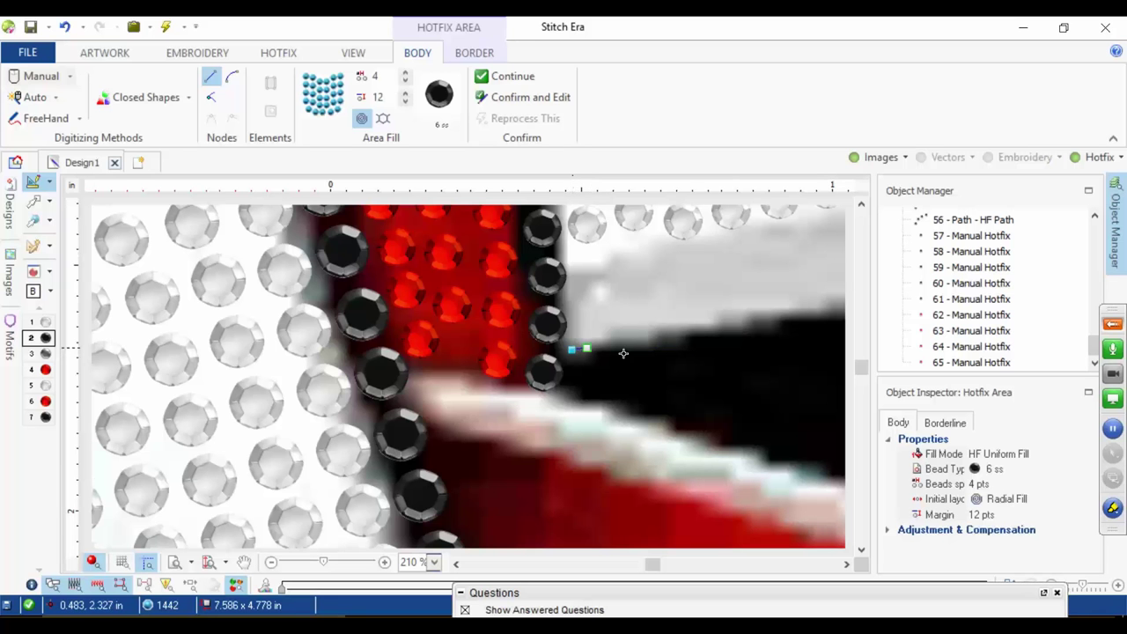
left_click_drag(687, 344, 82, 334)
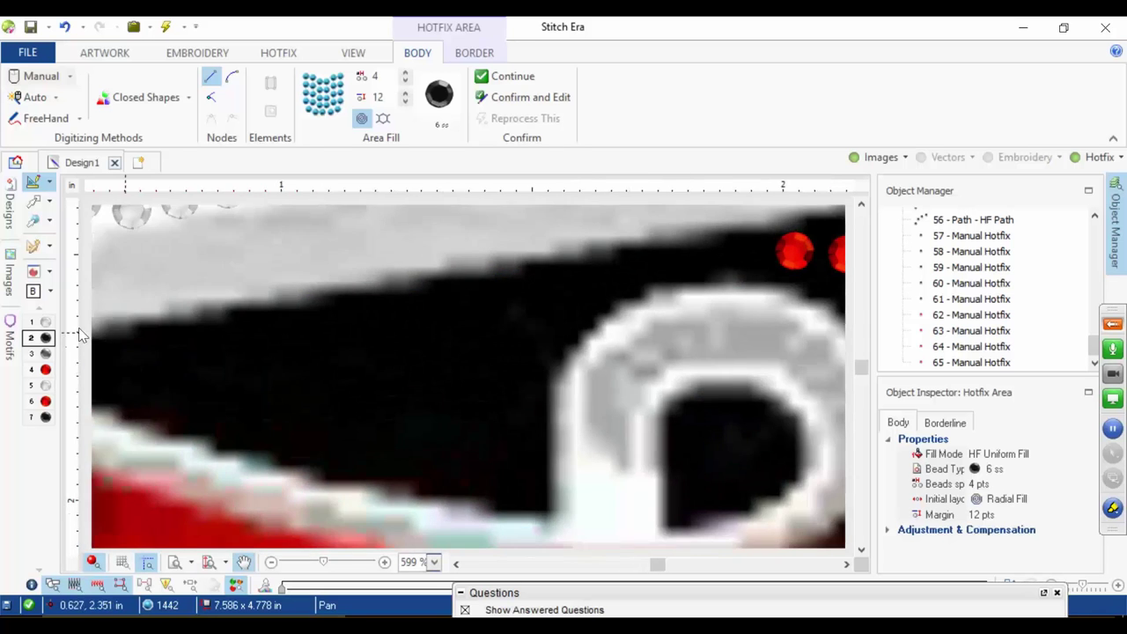
left_click_drag(402, 269, 275, 353)
left_click(507, 321)
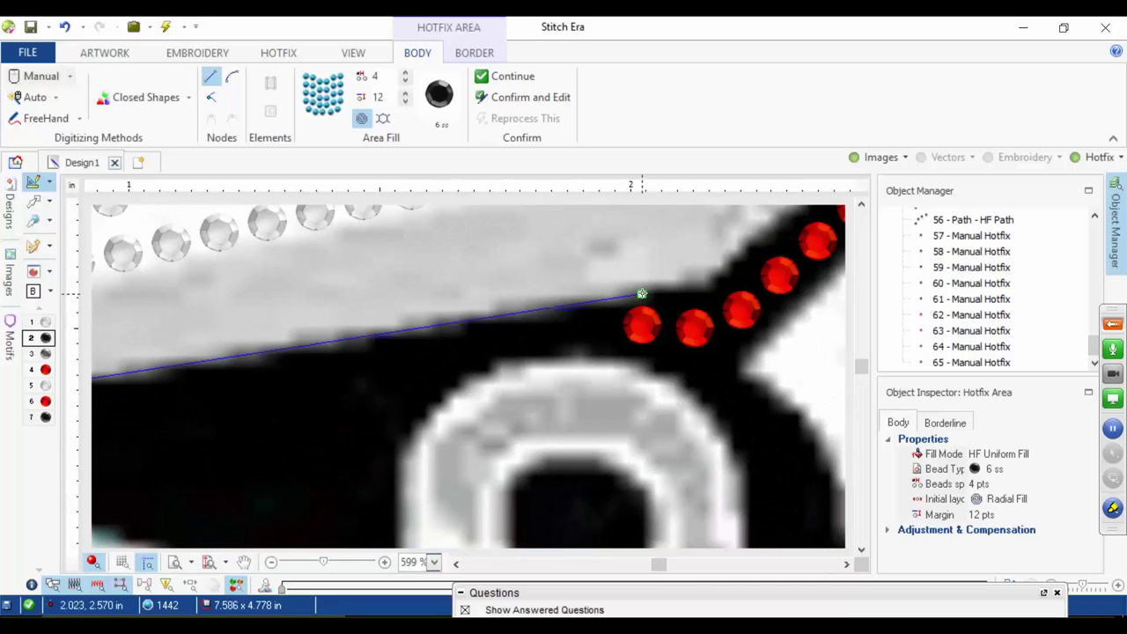
scroll(662, 286, "down", 5)
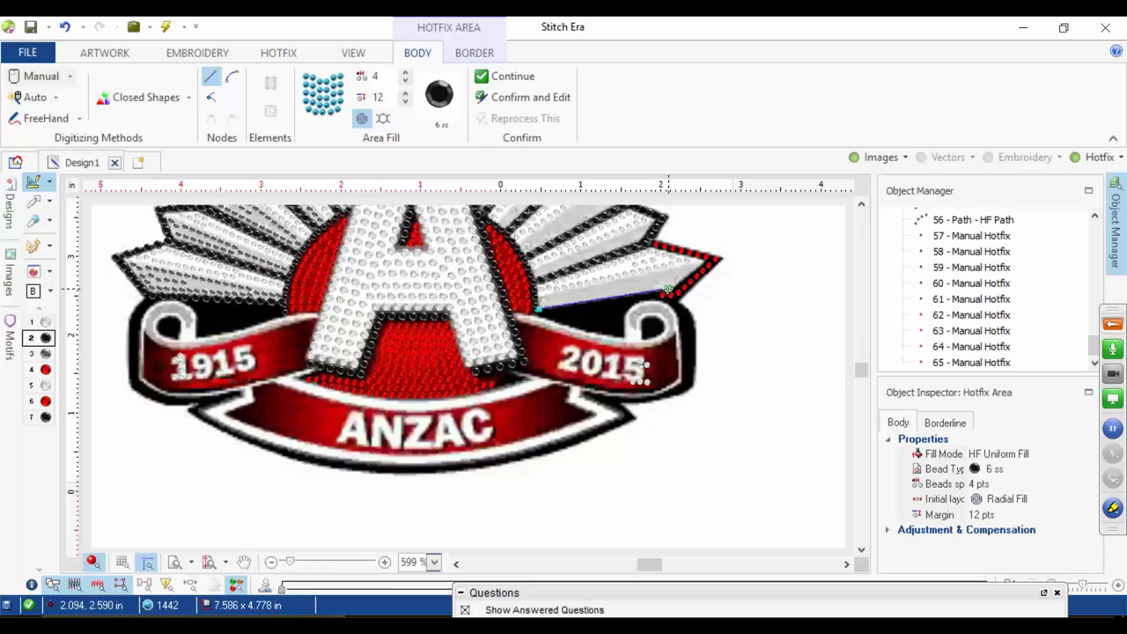
key("Escape")
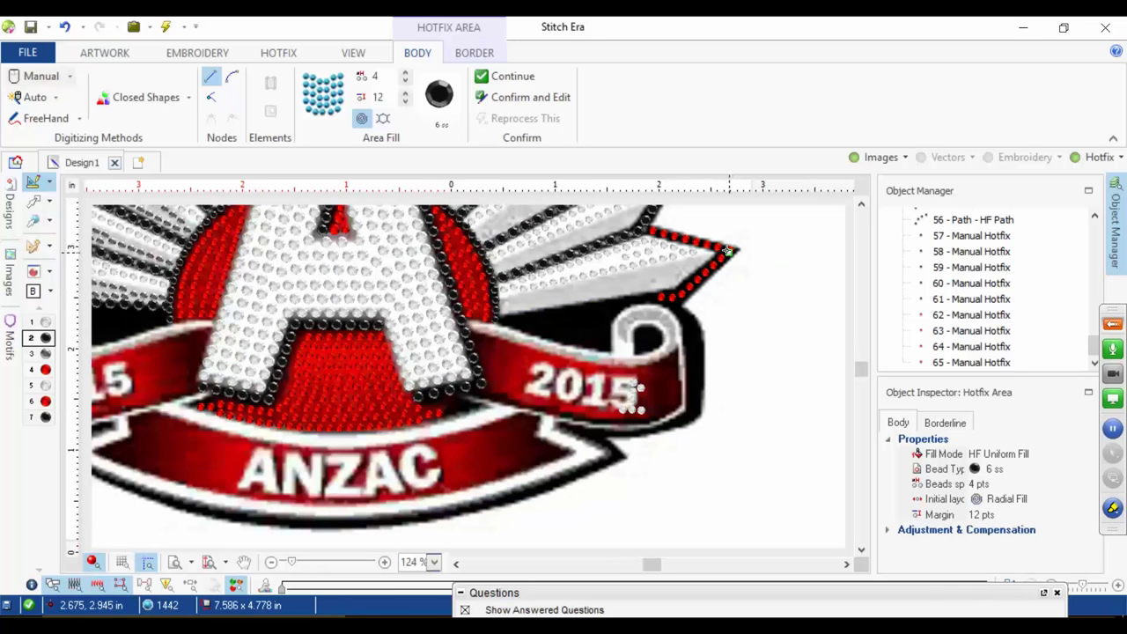
Step: Change the red bead path around the lowest right feather's tip to black 10 ss beads and deselect it
left_click(35, 201)
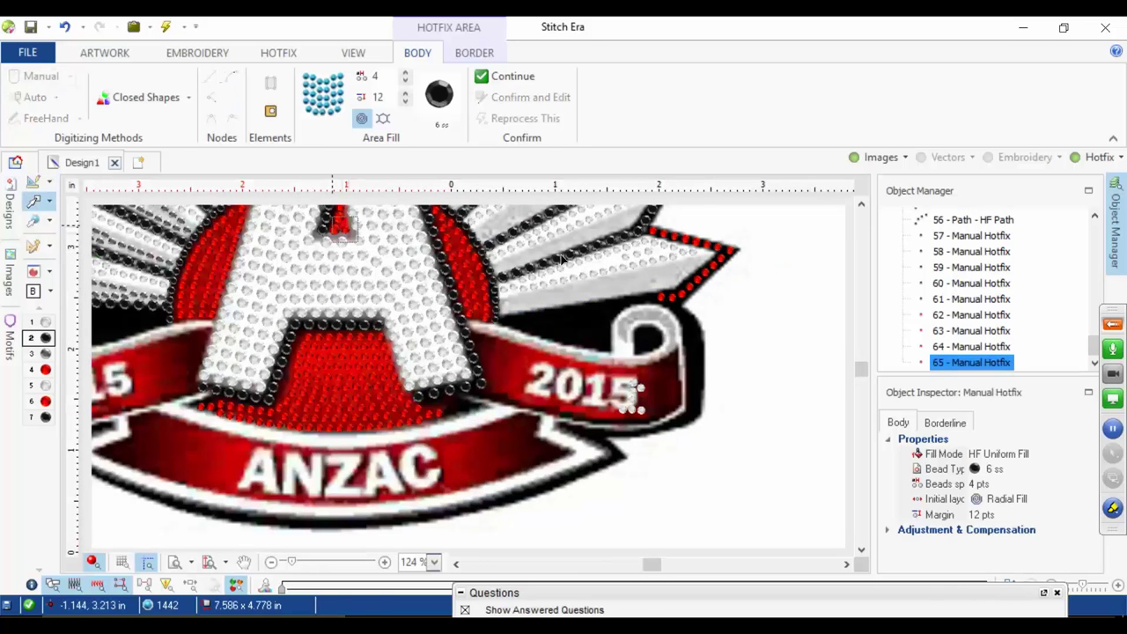
left_click(725, 269)
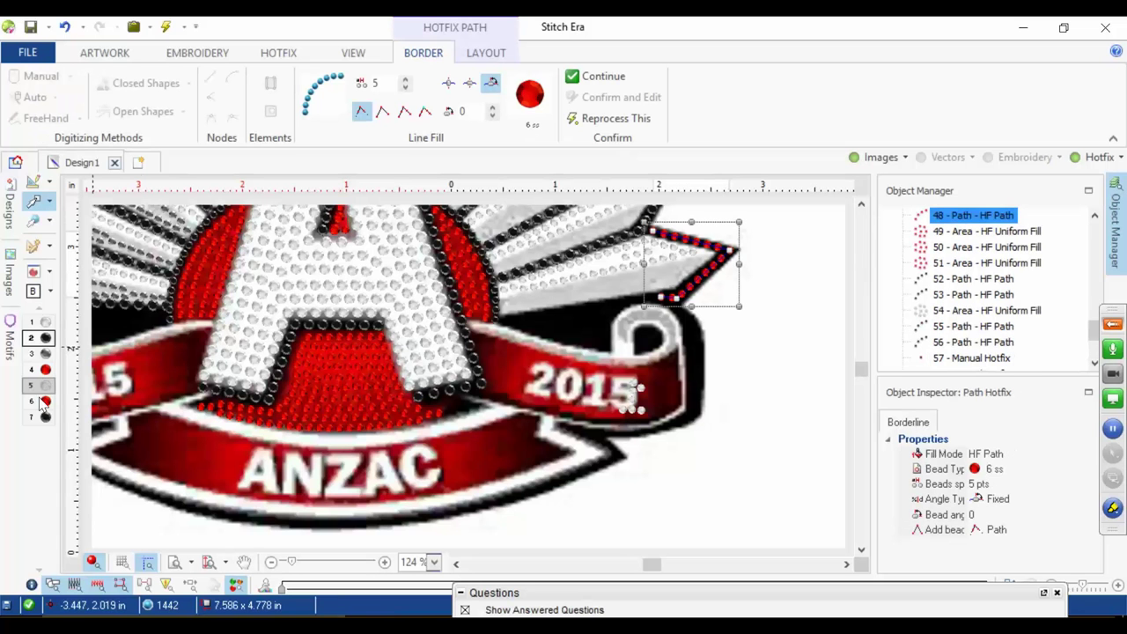
left_click(43, 417)
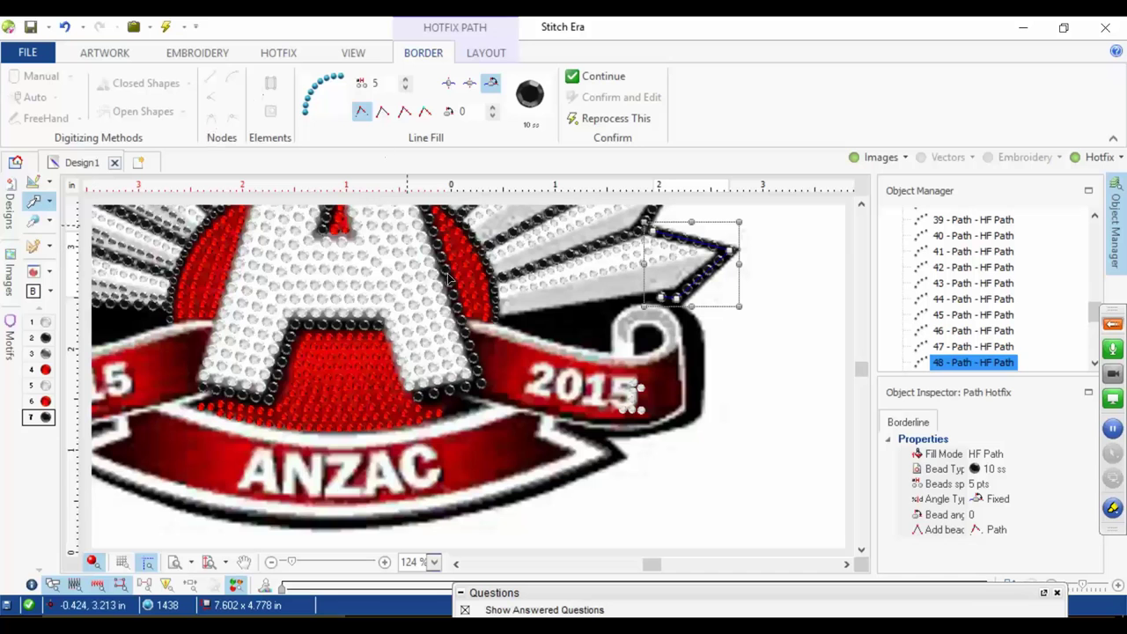
left_click(801, 476)
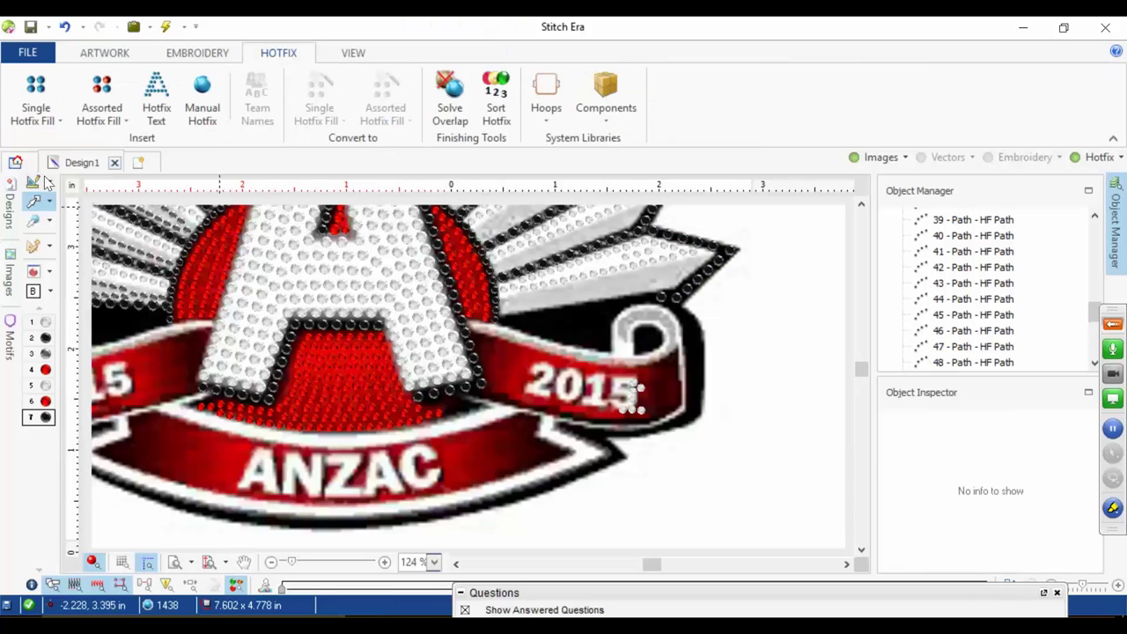
Step: Begin a black 6 ss single hotfix fill above the 2015 ribbon, outlining the lowest right feather's underside with straight segments to the ribbon scroll
left_click(41, 339)
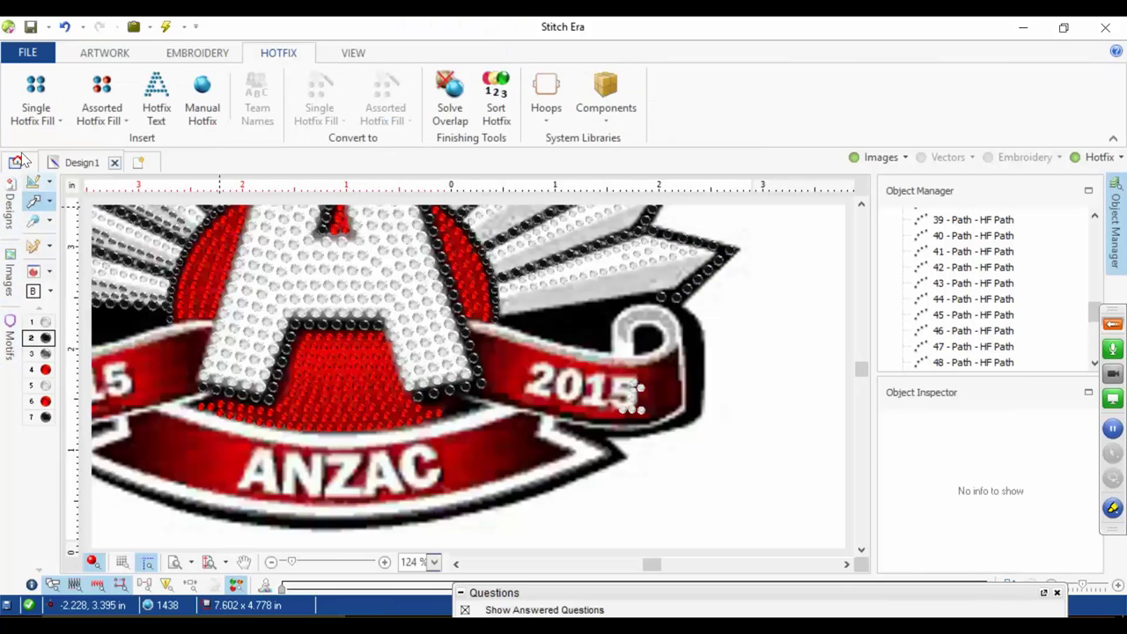
left_click(36, 104)
left_click(65, 195)
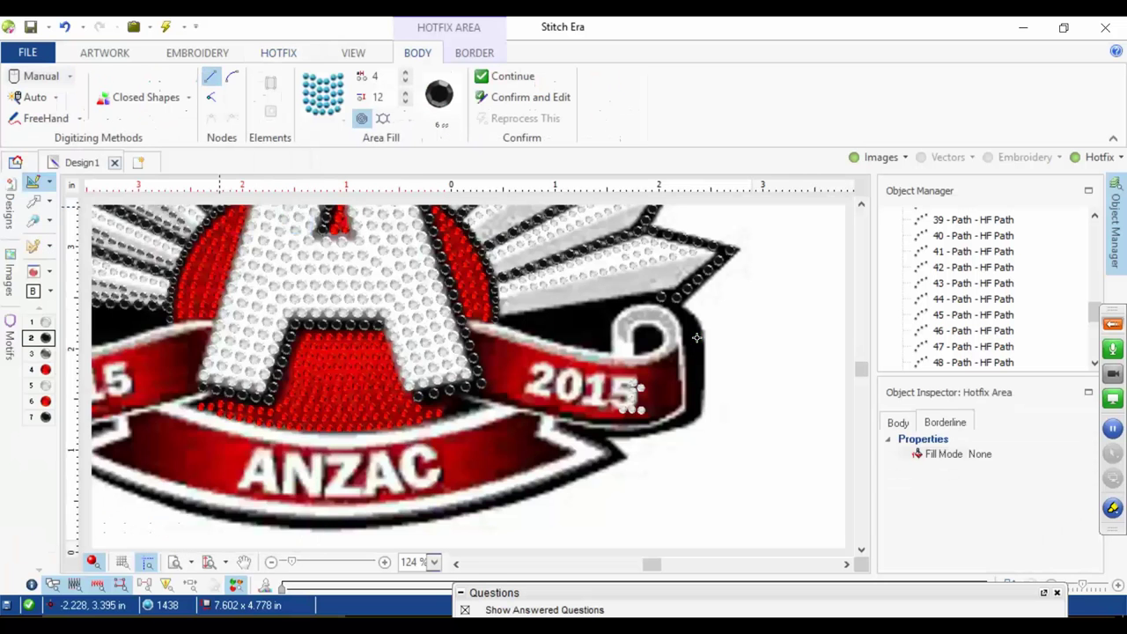
scroll(183, 255, "up", 5)
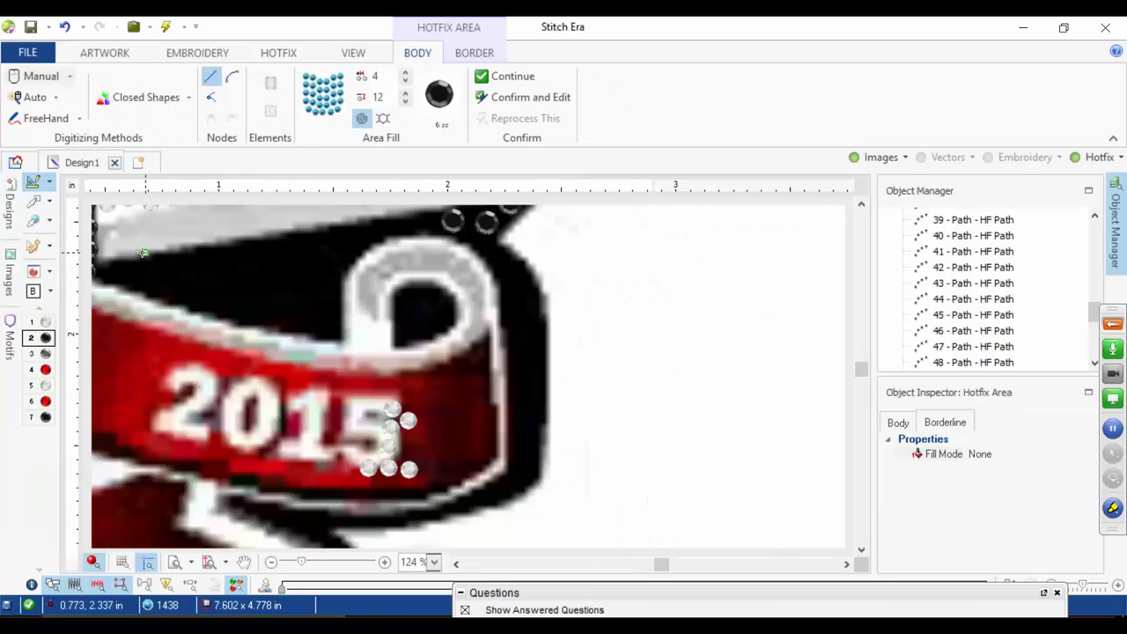
scroll(142, 255, "up", 1)
left_click_drag(137, 257, 360, 289)
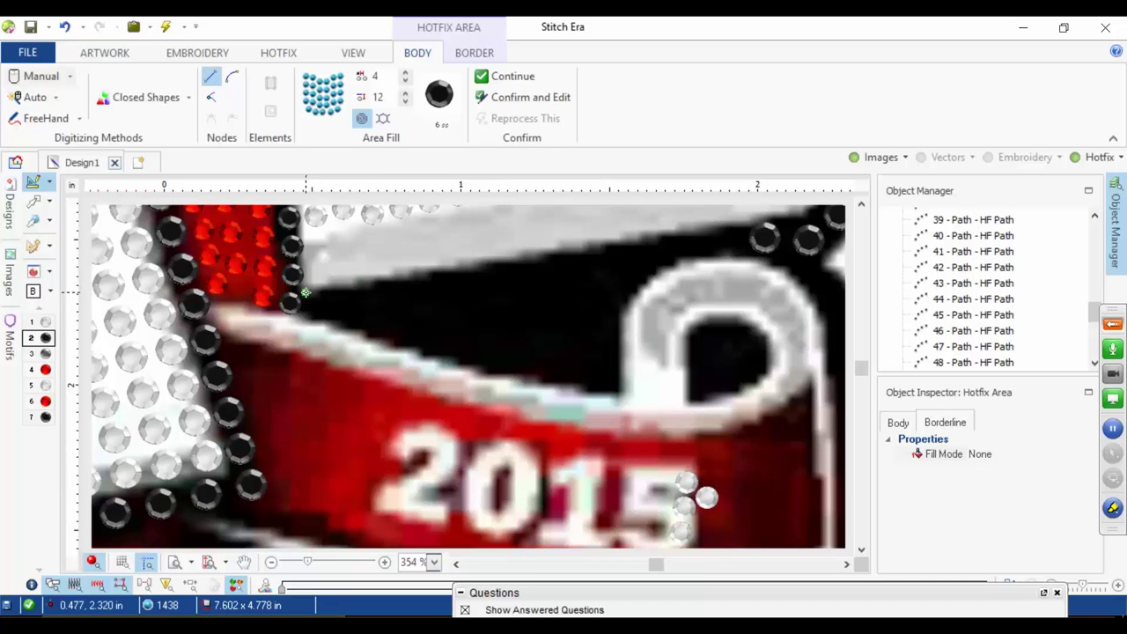
left_click(357, 226)
left_click_drag(409, 246, 72, 365)
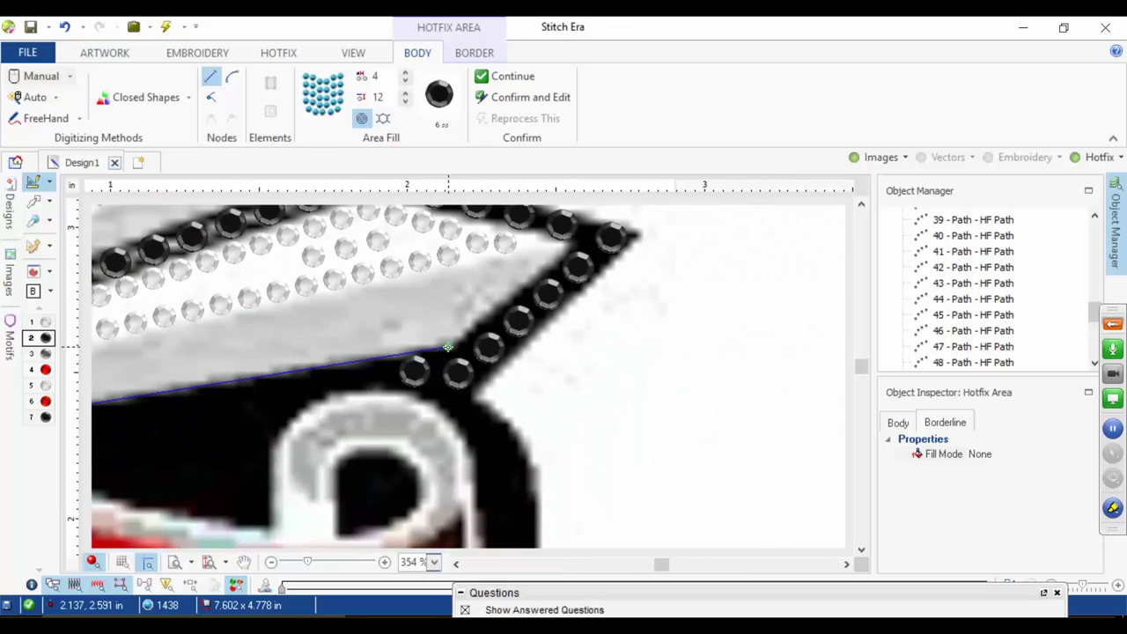
left_click(447, 346)
left_click(428, 398)
Step: Continue the fill outline in a curve over the ribbon scroll, ending with a straight segment down to the ribbon's upper edge
left_click(231, 76)
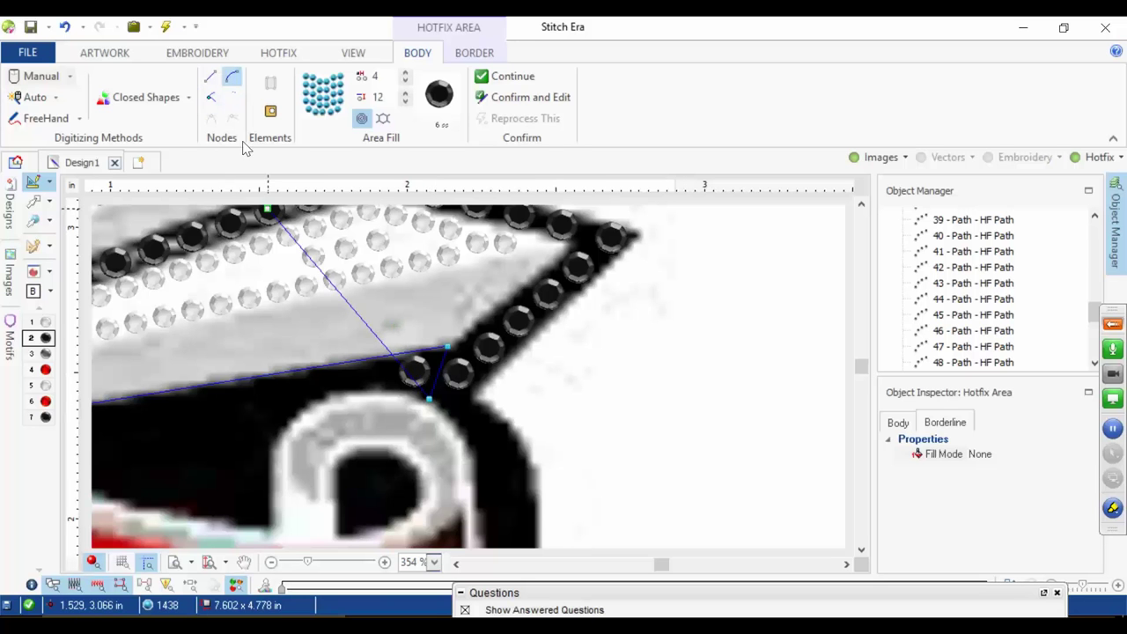
left_click(372, 390)
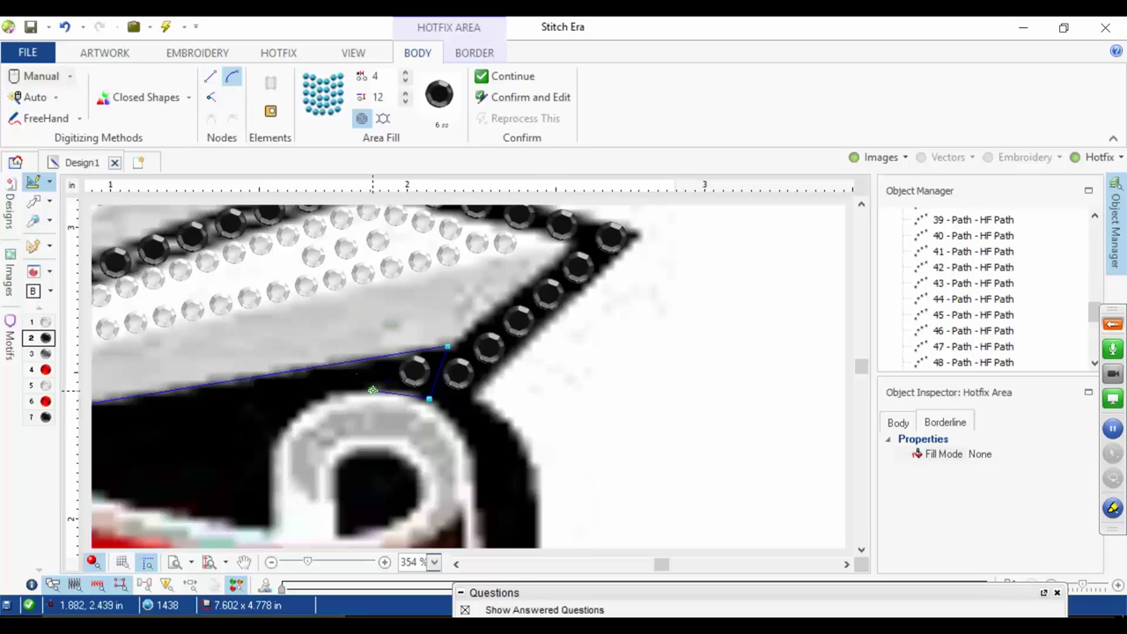
left_click(311, 401)
left_click(272, 450)
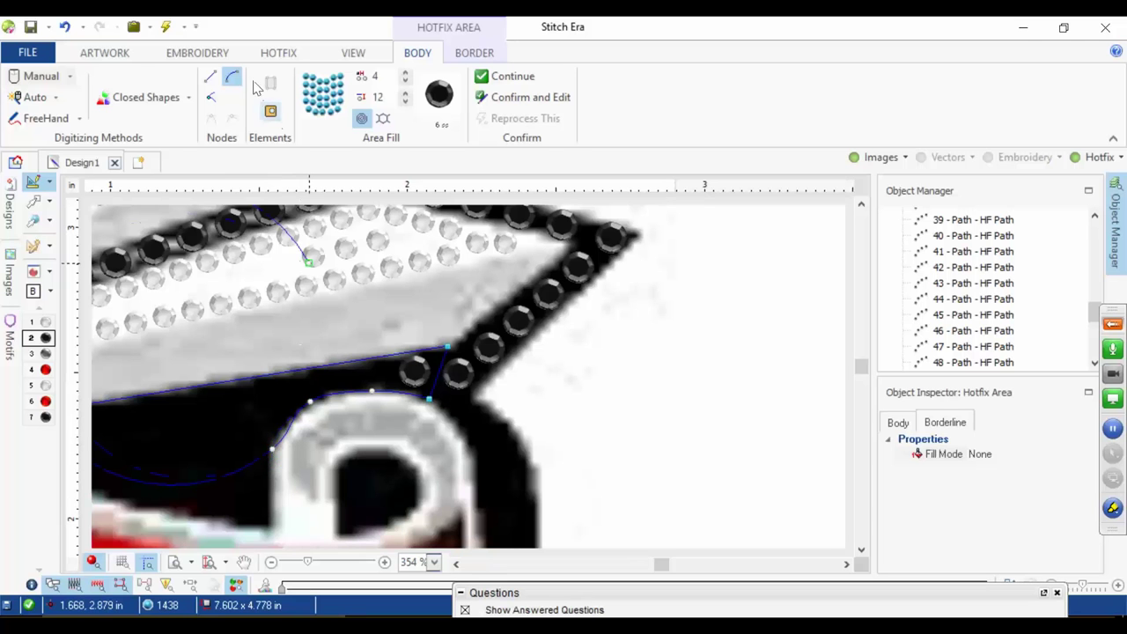
left_click(209, 80)
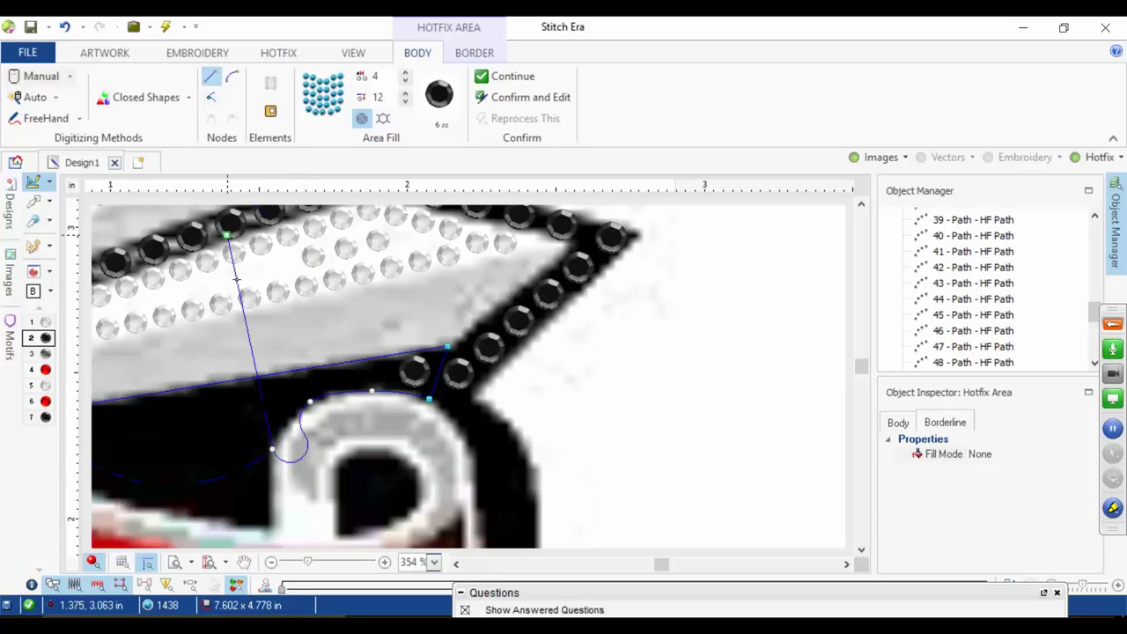
left_click(269, 529)
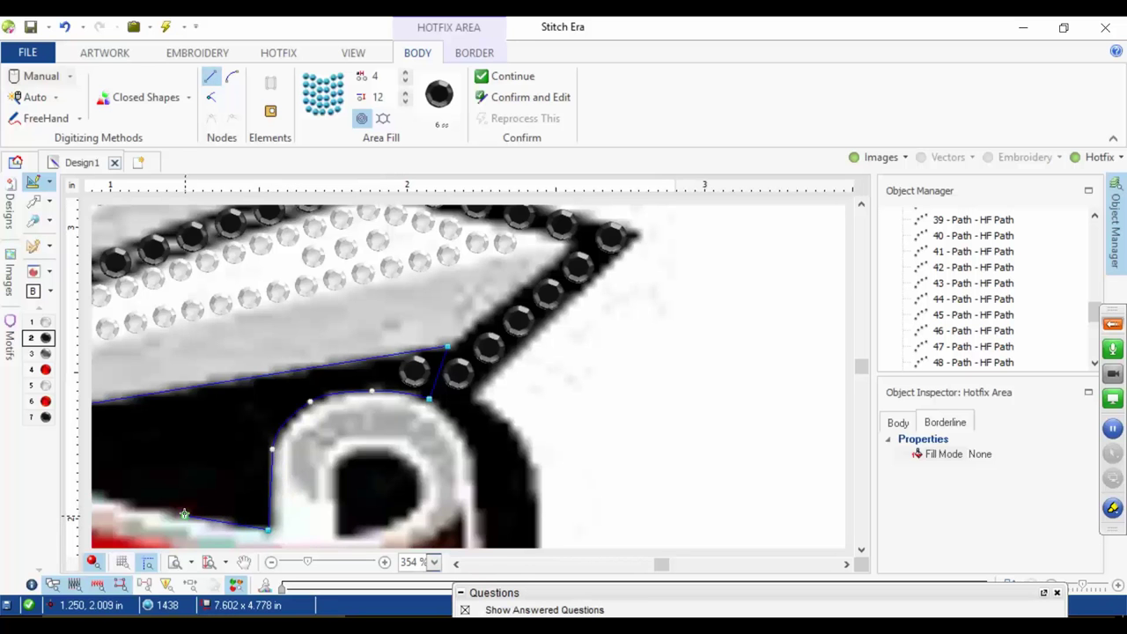
Step: Trace the 2015 ribbon's upper edge back to the starting point, close the outline and generate the black bead fill
left_click(184, 513)
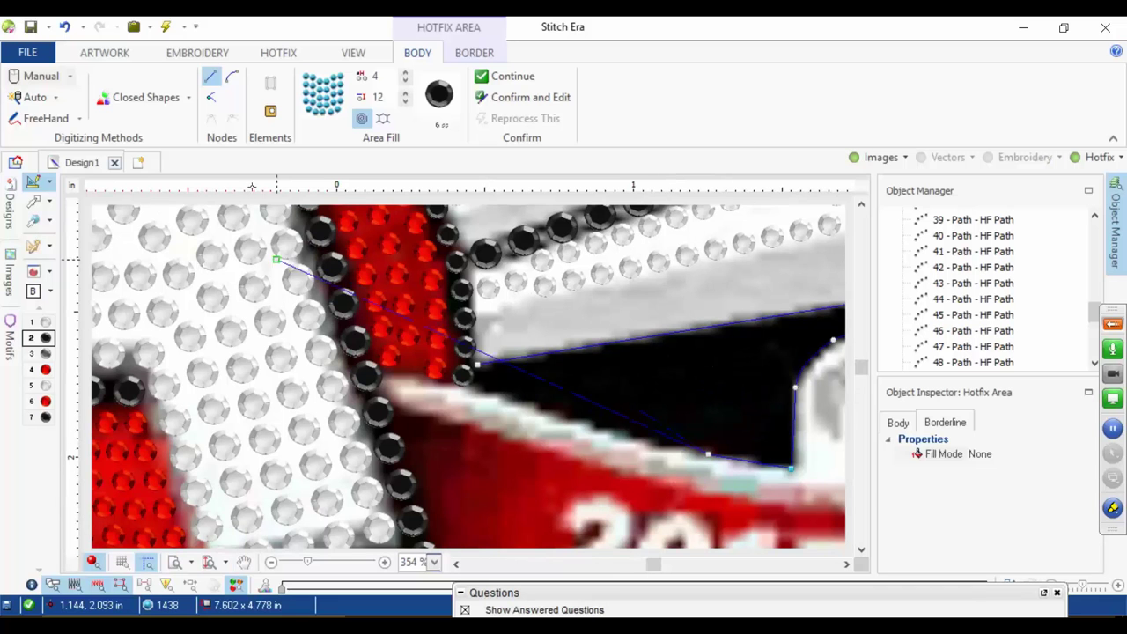
left_click(231, 77)
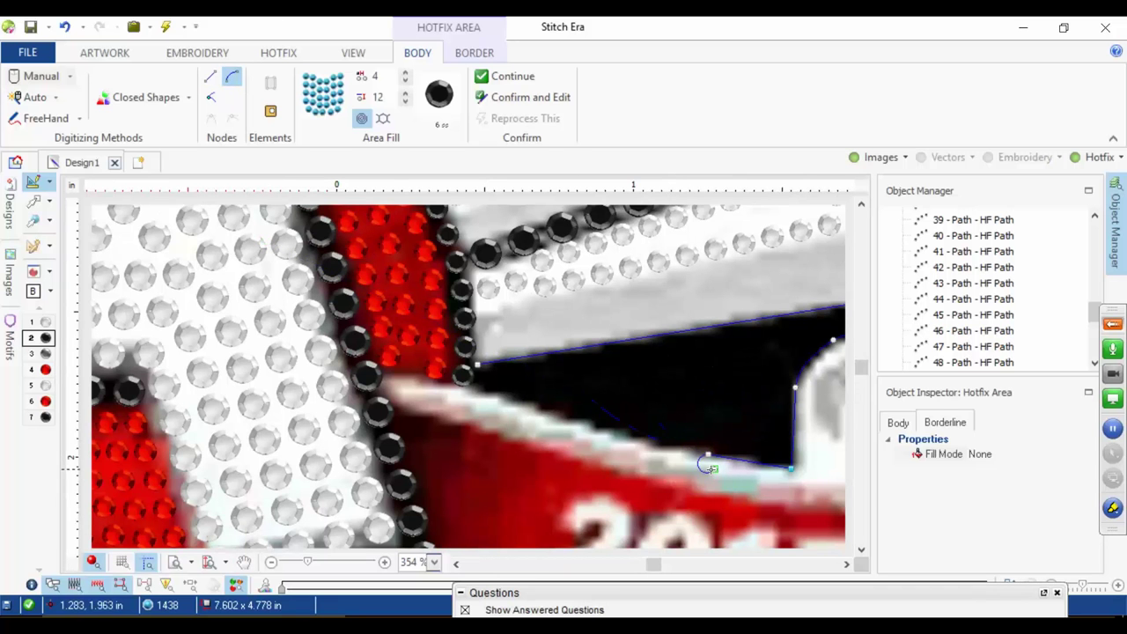
left_click(641, 439)
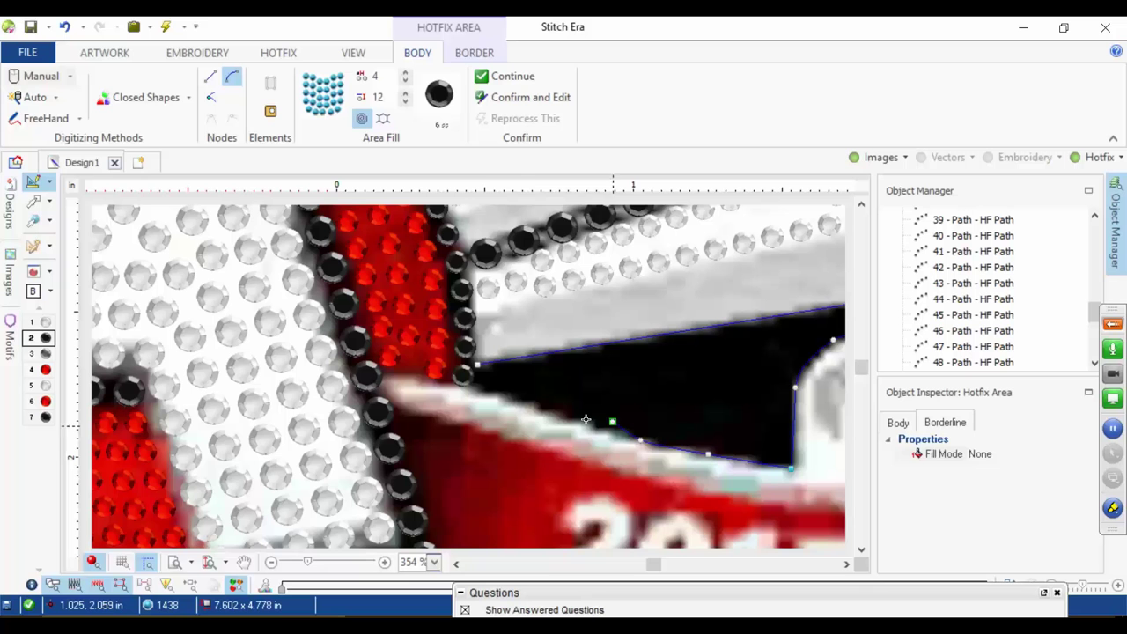
left_click(534, 410)
left_click(473, 388)
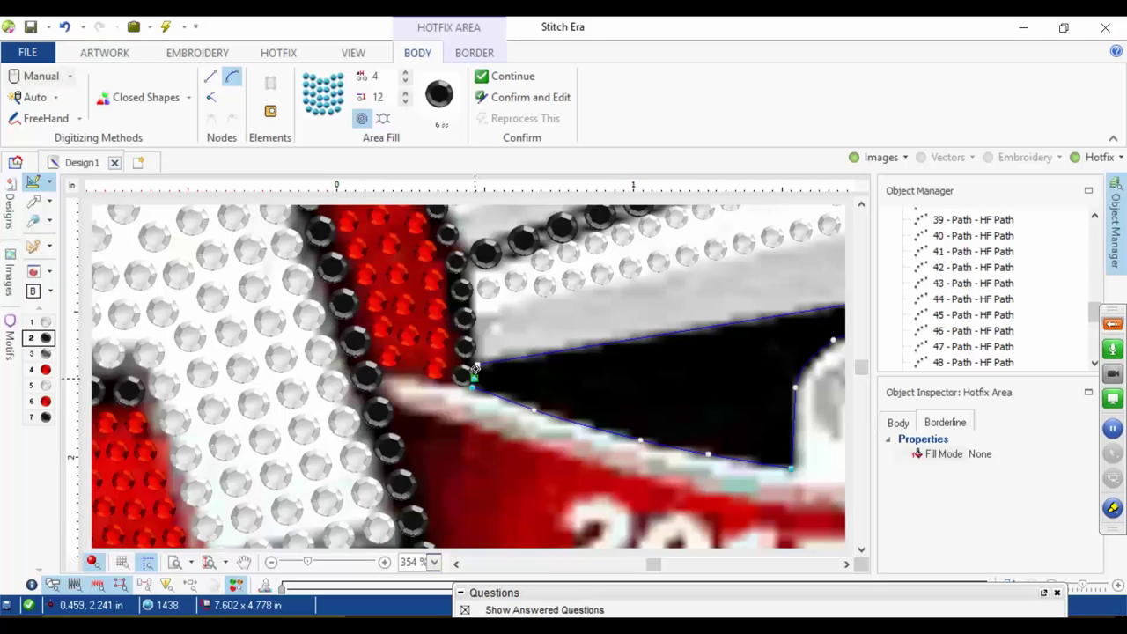
left_click(476, 366)
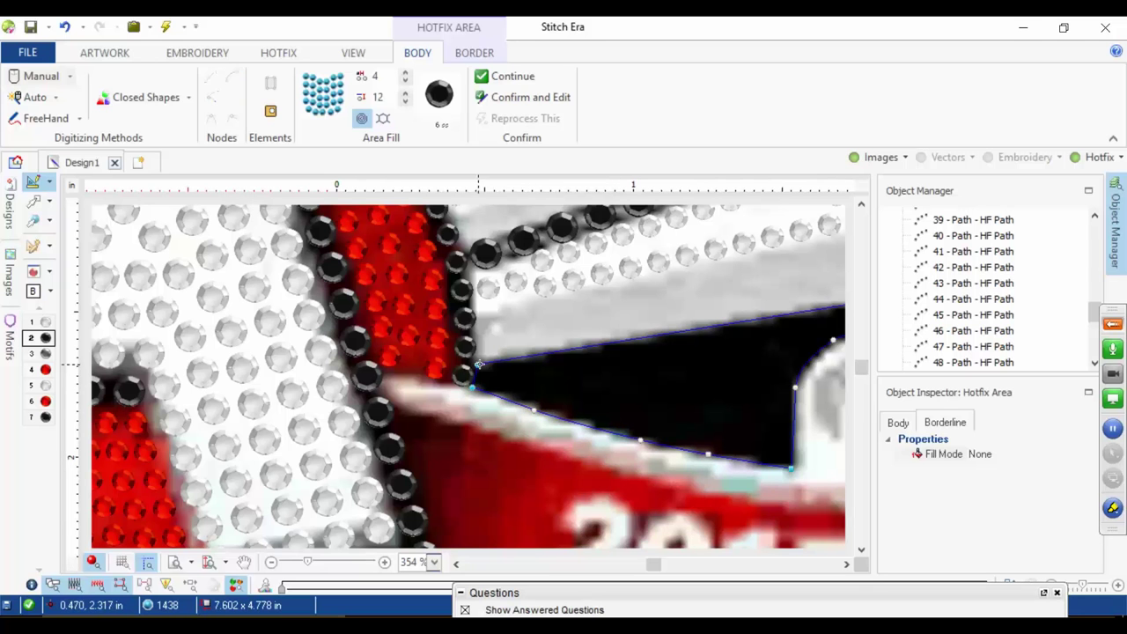
right_click(550, 363)
Step: Pull both inner end nodes of the black 10 ss path edging the lowest left feather away from the circle's black bead outline
scroll(550, 363, "down", 5)
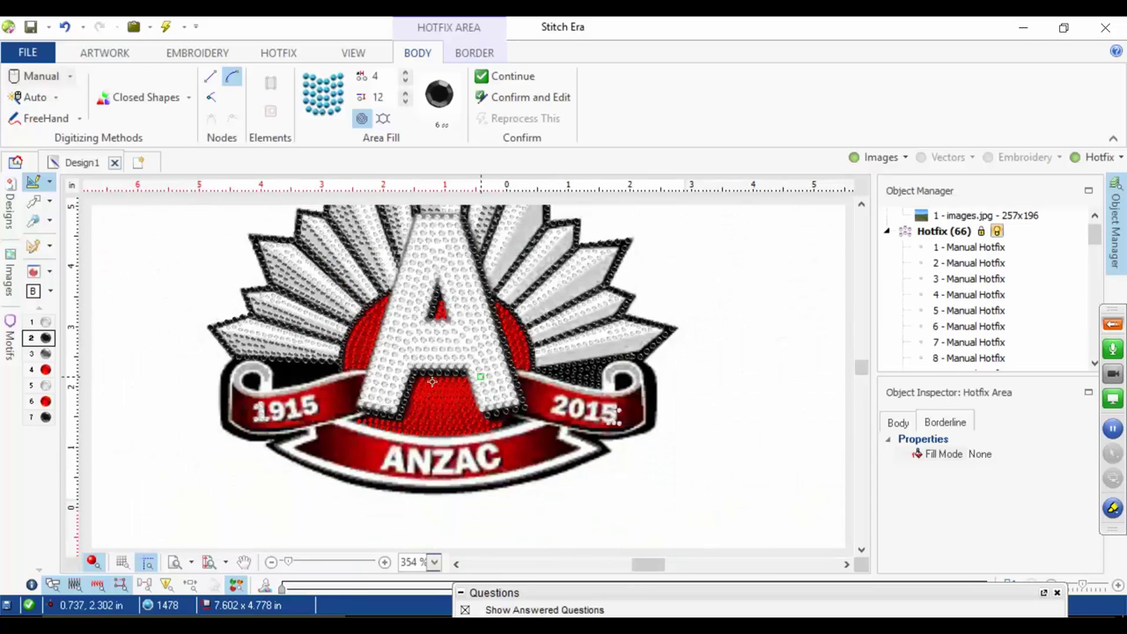
scroll(431, 380, "up", 6)
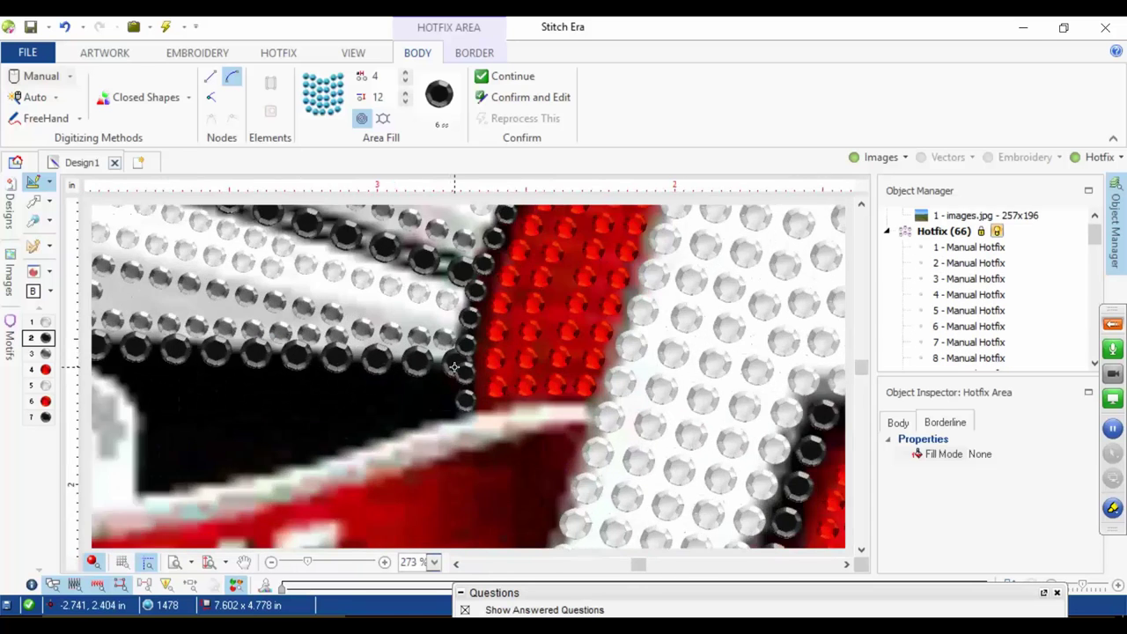
left_click(34, 202)
left_click(419, 368)
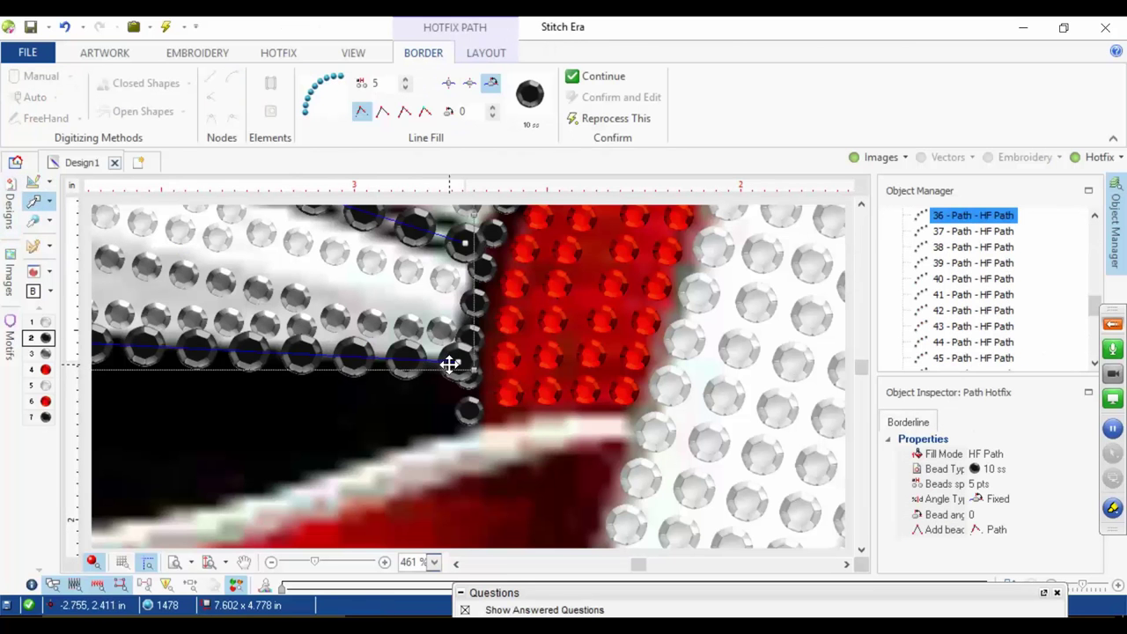
left_click_drag(458, 363, 419, 366)
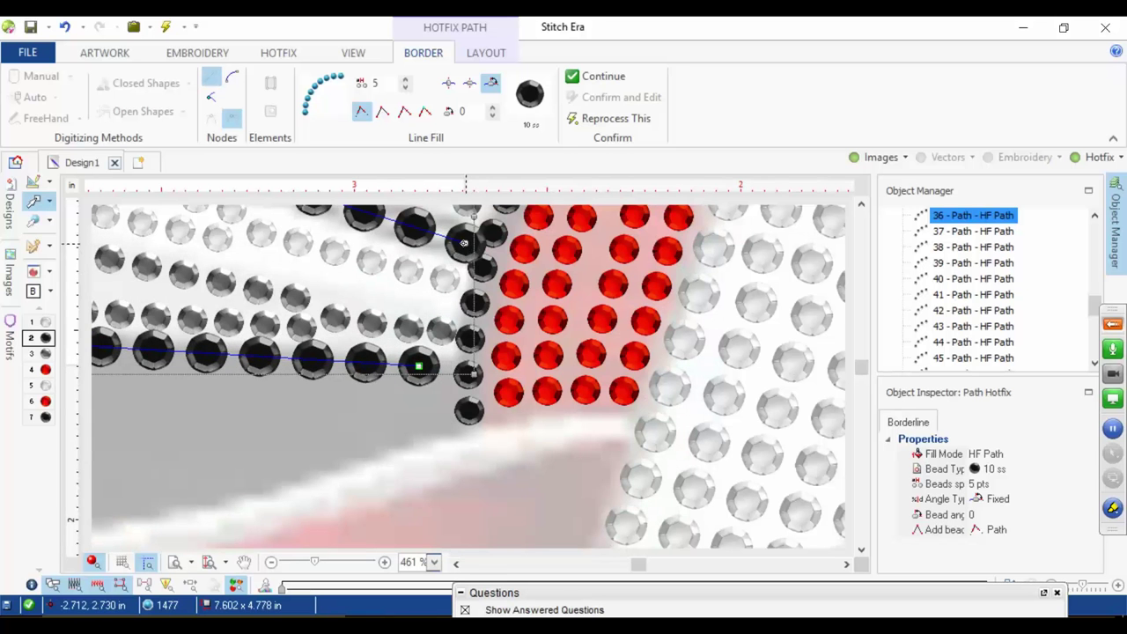
left_click_drag(464, 242, 451, 240)
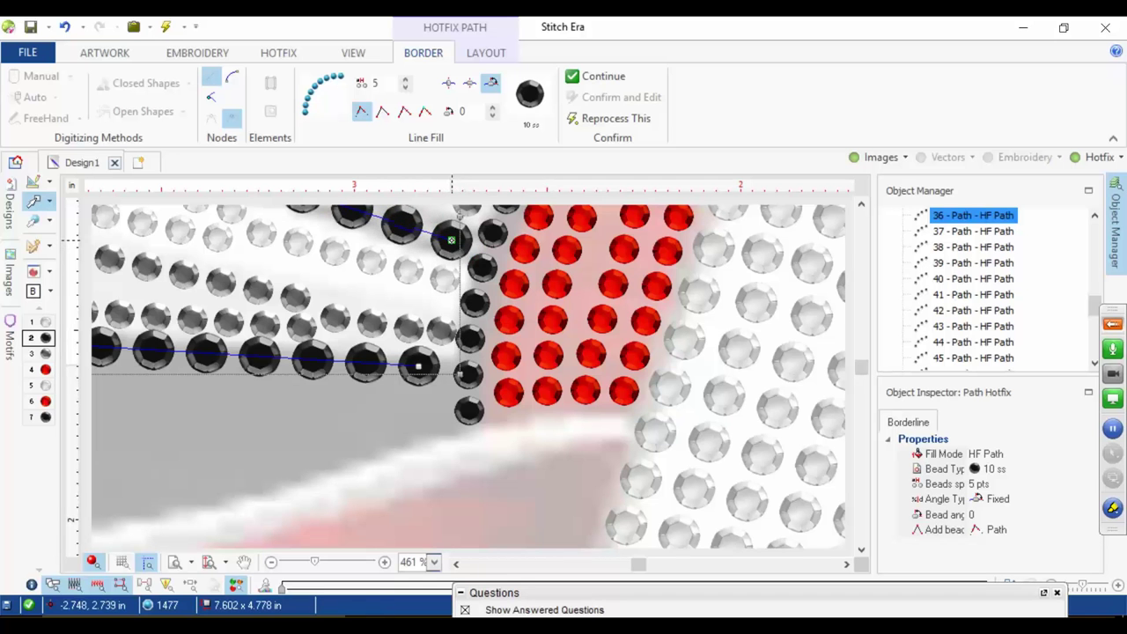
right_click(437, 372)
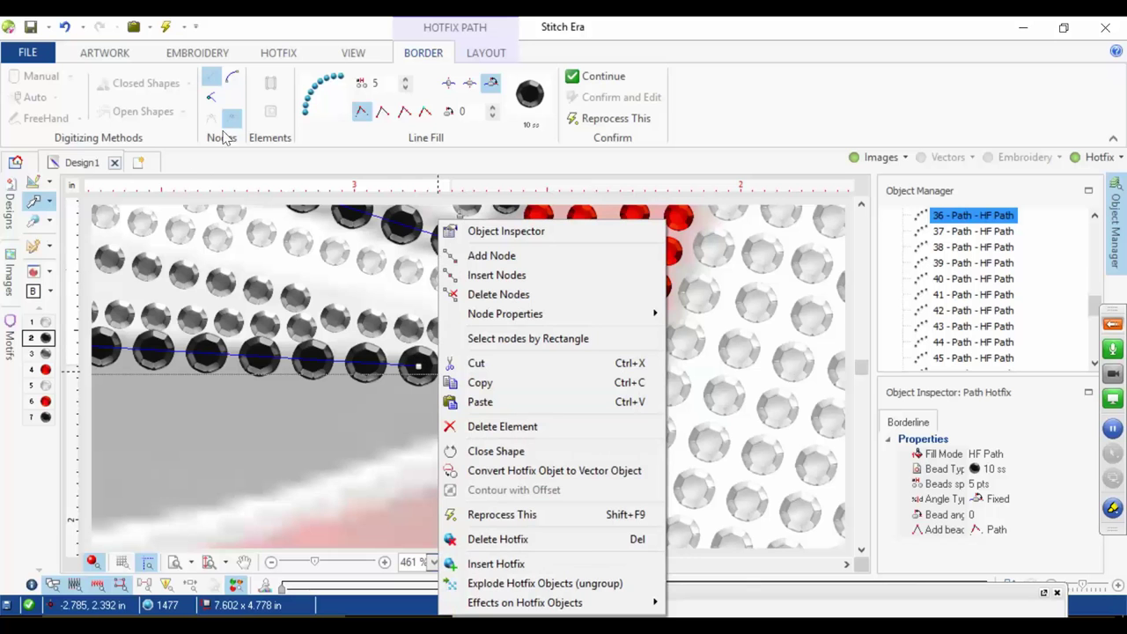
Step: Begin a black 6 ss single hotfix fill above the 1915 ribbon, starting at the lowest left bead of the circle's black outline
left_click(271, 58)
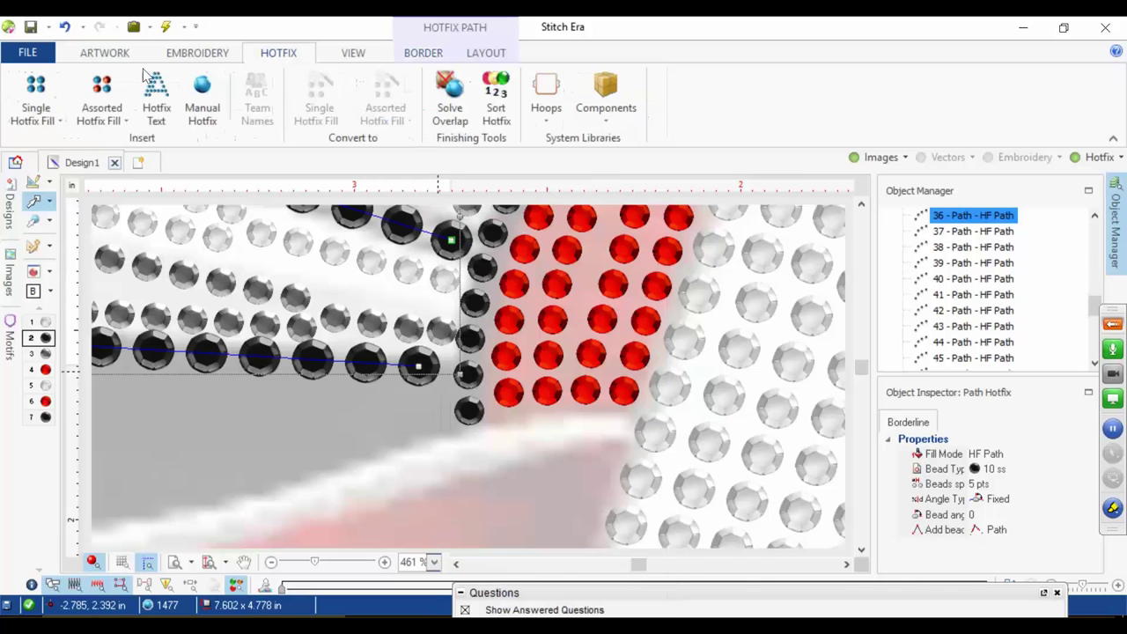
left_click(35, 110)
left_click(86, 215)
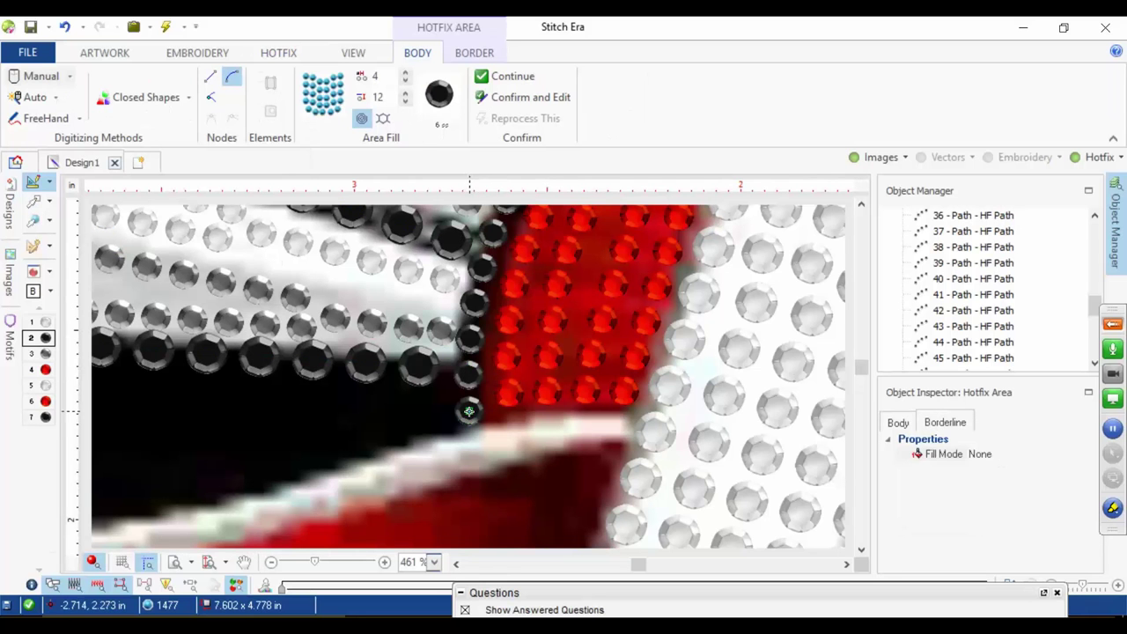
left_click(469, 411)
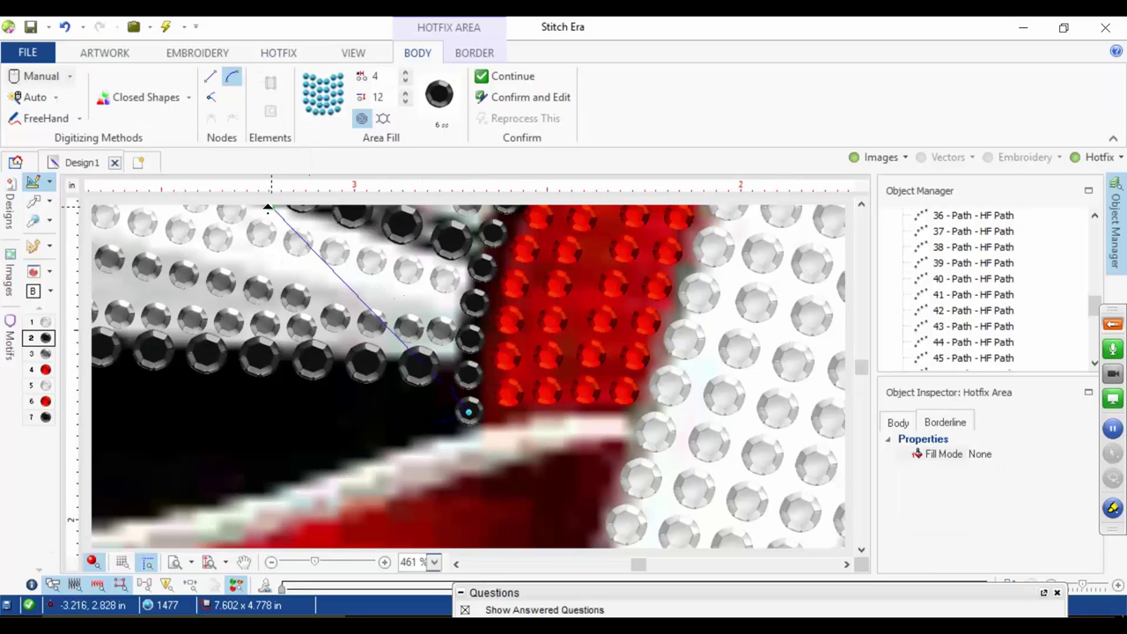
left_click(330, 462)
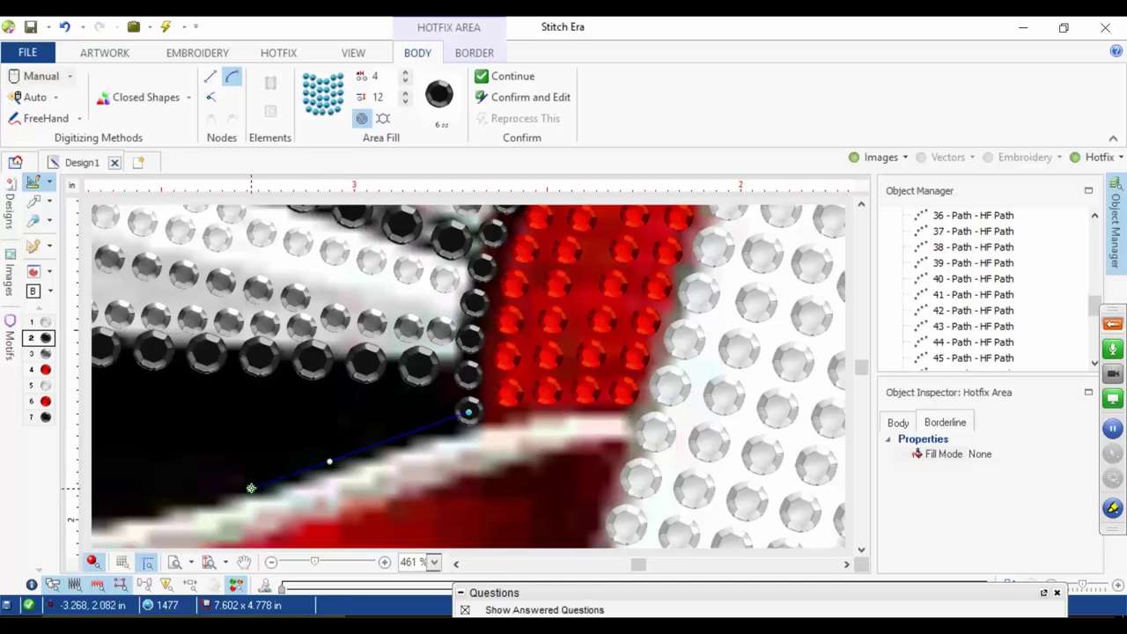
left_click_drag(253, 489, 595, 312)
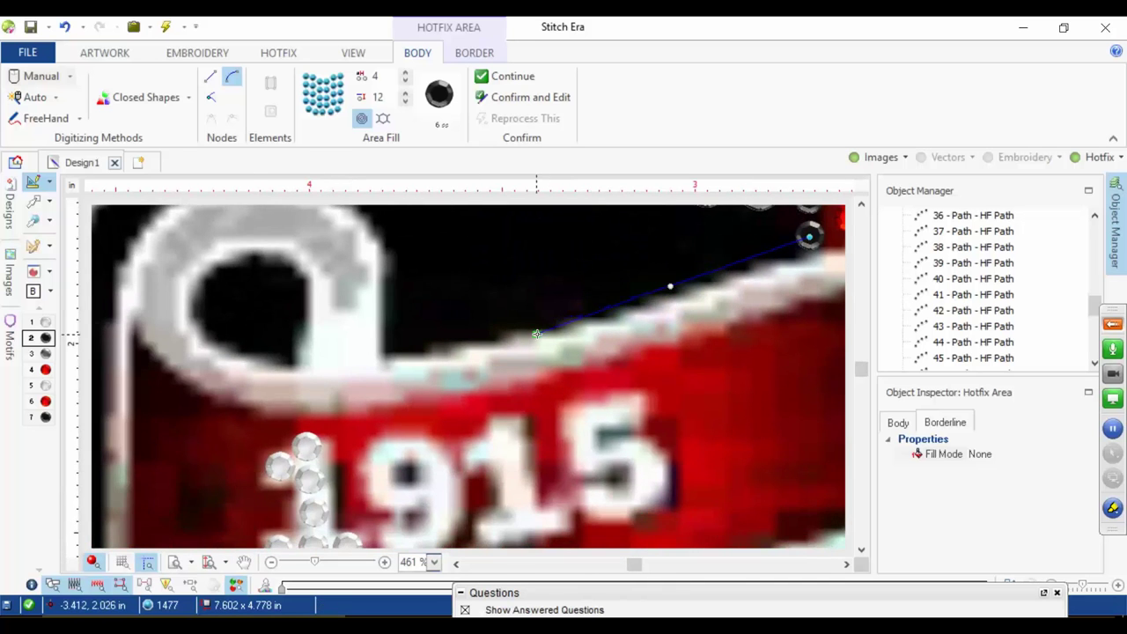
left_click(536, 334)
left_click(463, 355)
key("BackSpace")
key("BackSpace")
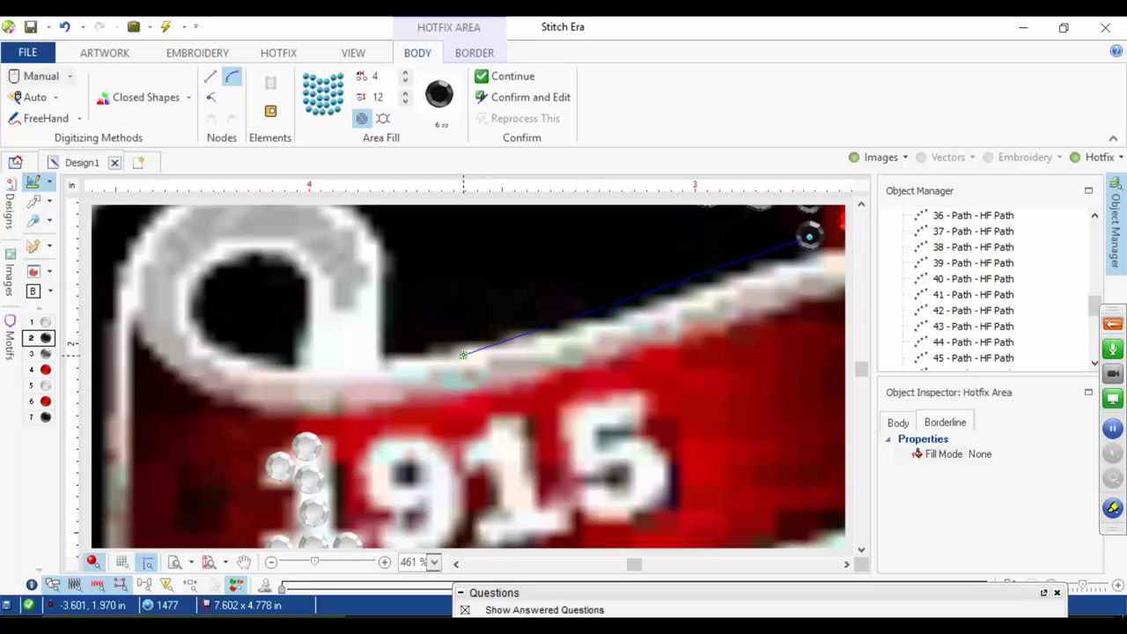
Step: Trace the 1915 ribbon's upper edge with curve nodes from the starting bead toward the ribbon scroll, removing misplaced nodes
left_click(707, 282)
left_click(623, 308)
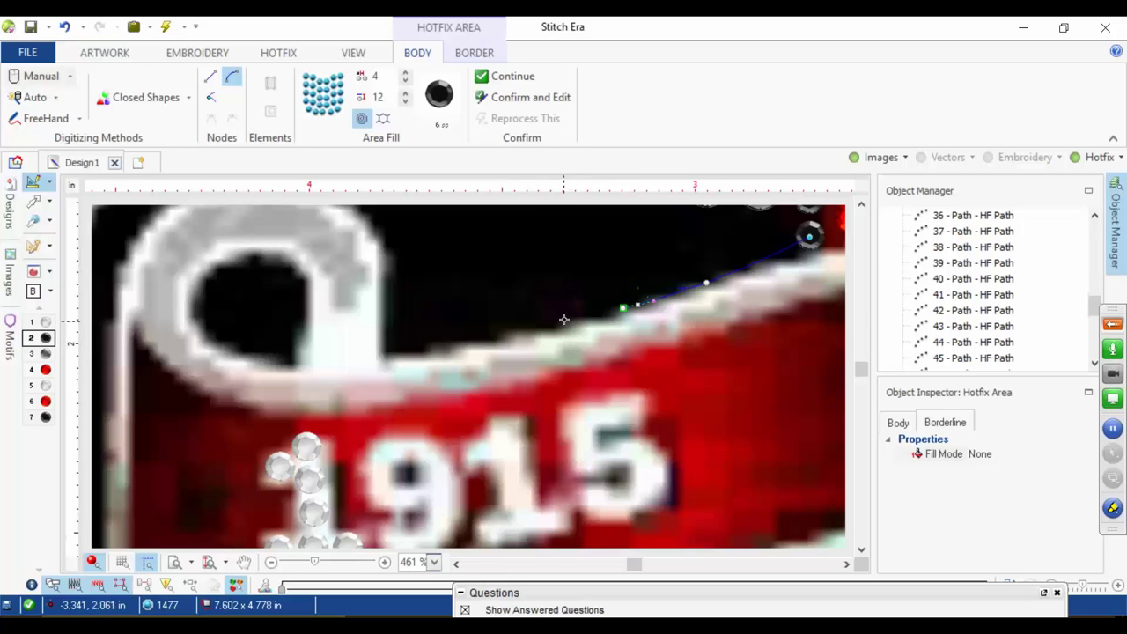
left_click_drag(553, 324, 464, 344)
key("BackSpace")
key("BackSpace")
left_click(540, 333)
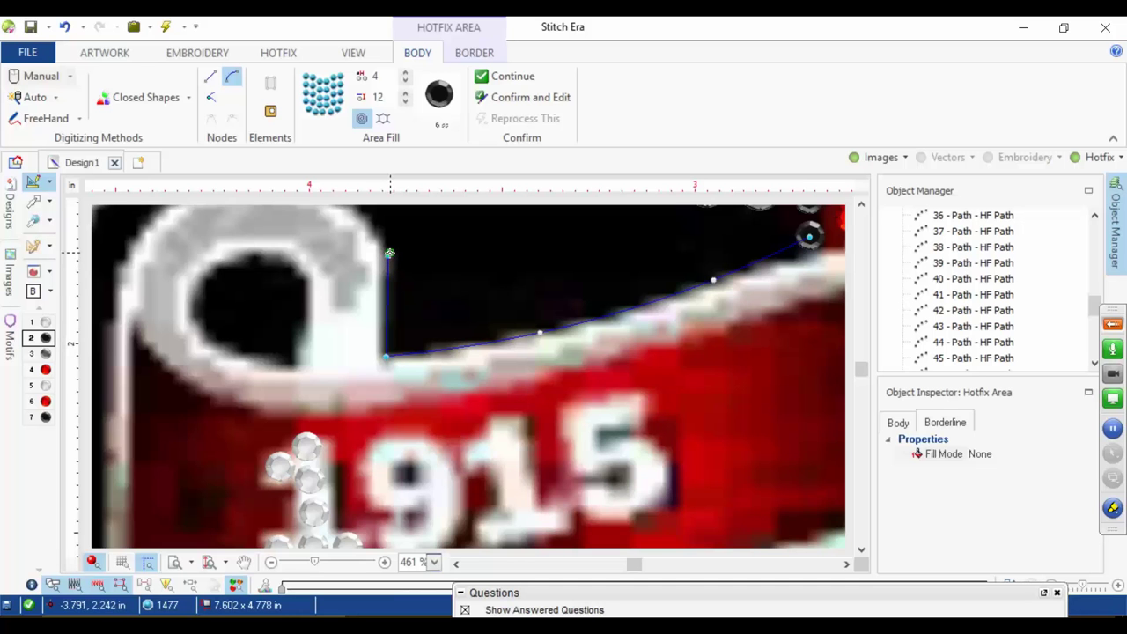
Step: Continue the outline around the scroll and along the lowest left feather's underside, close it and generate the black bead fill
left_click(389, 253)
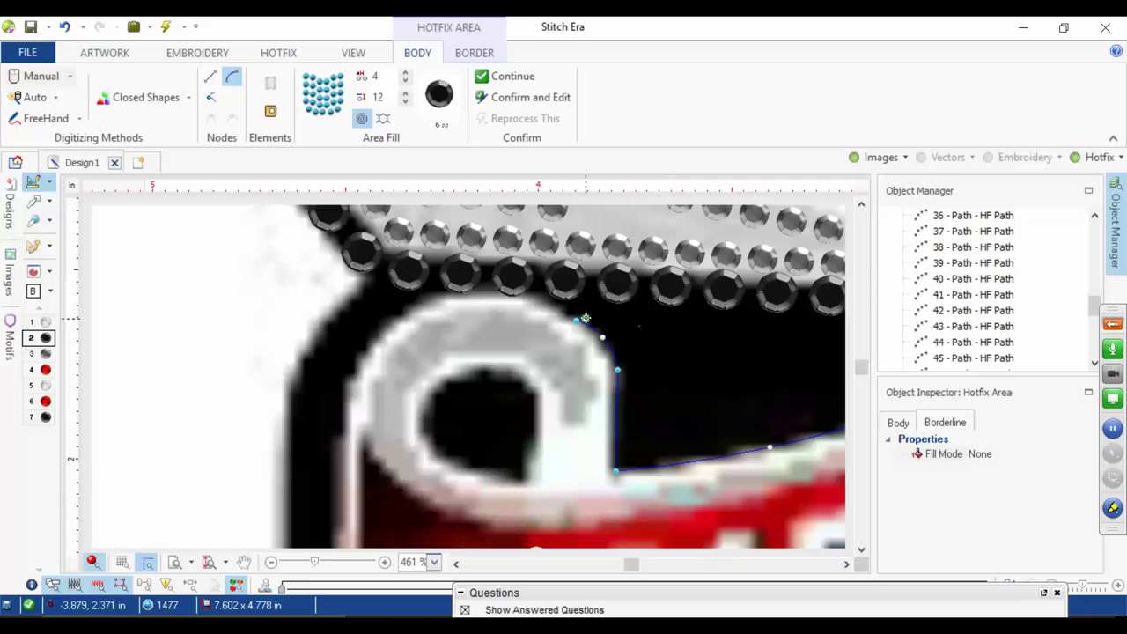
left_click_drag(623, 312, 148, 232)
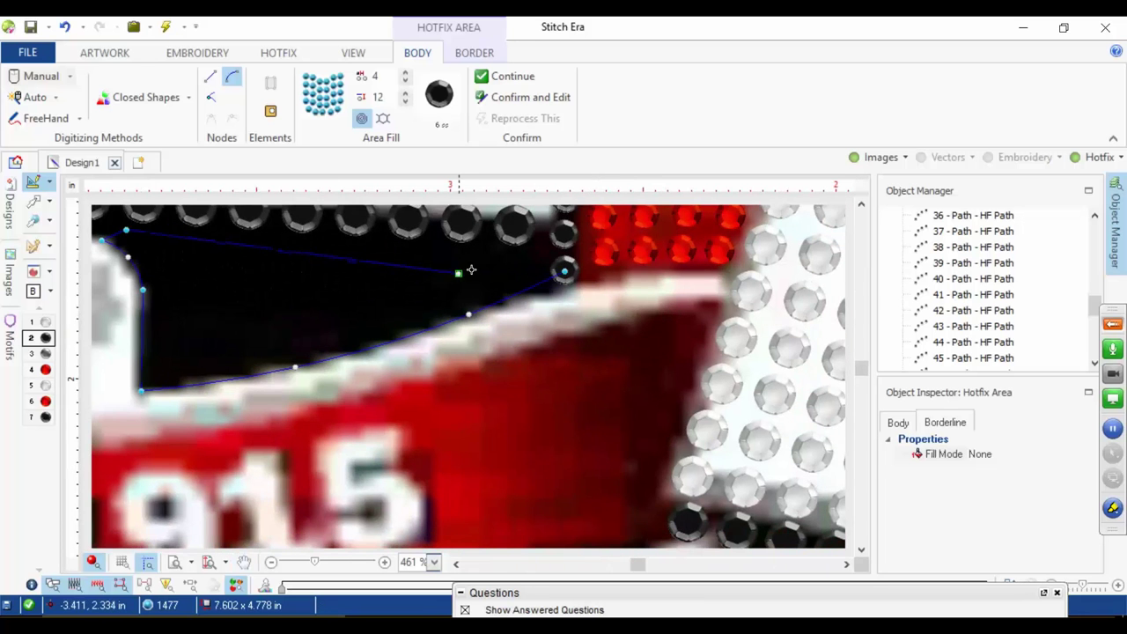
left_click(564, 267)
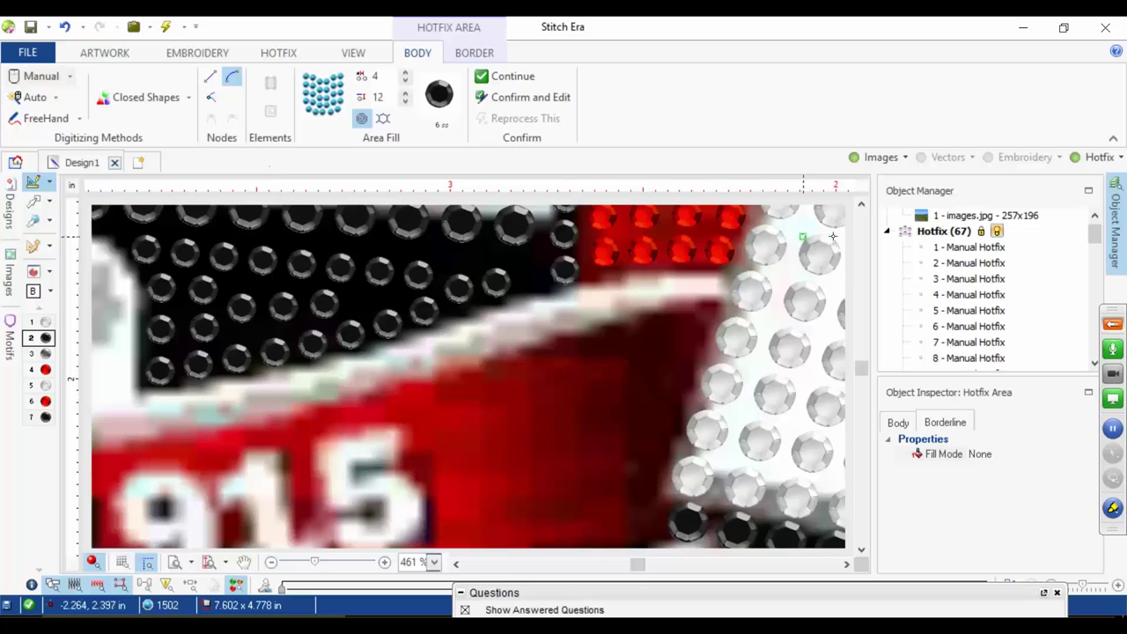
Step: Hide the background image and bend the new black fill's upper edge slightly upward from its inner tip node
left_click(878, 157)
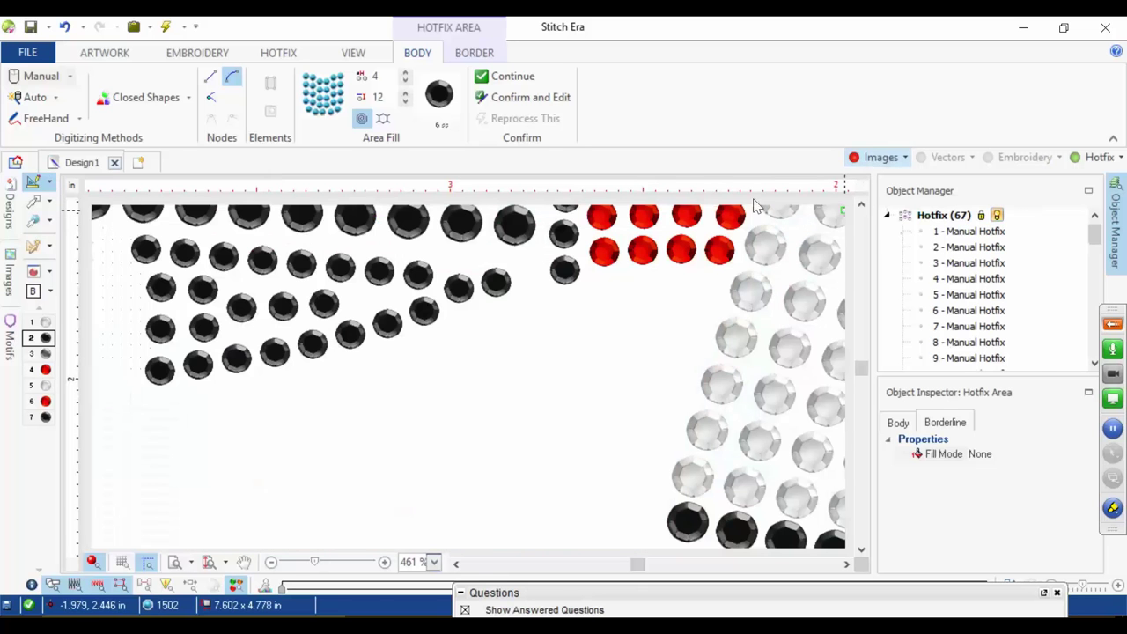
left_click(34, 202)
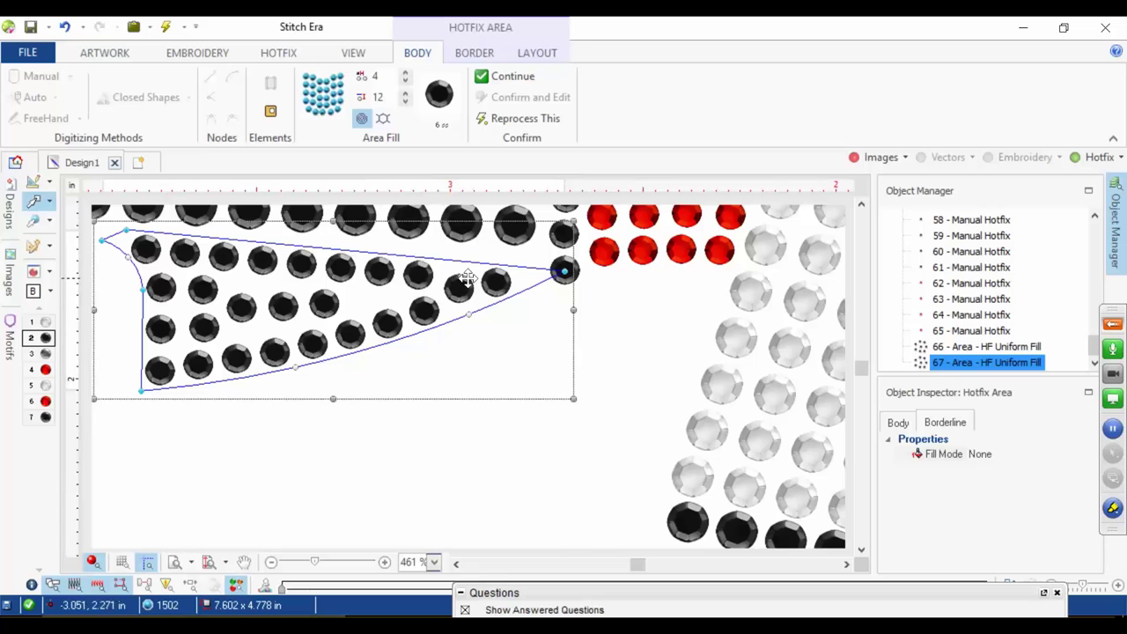
left_click(564, 270)
right_click(566, 272)
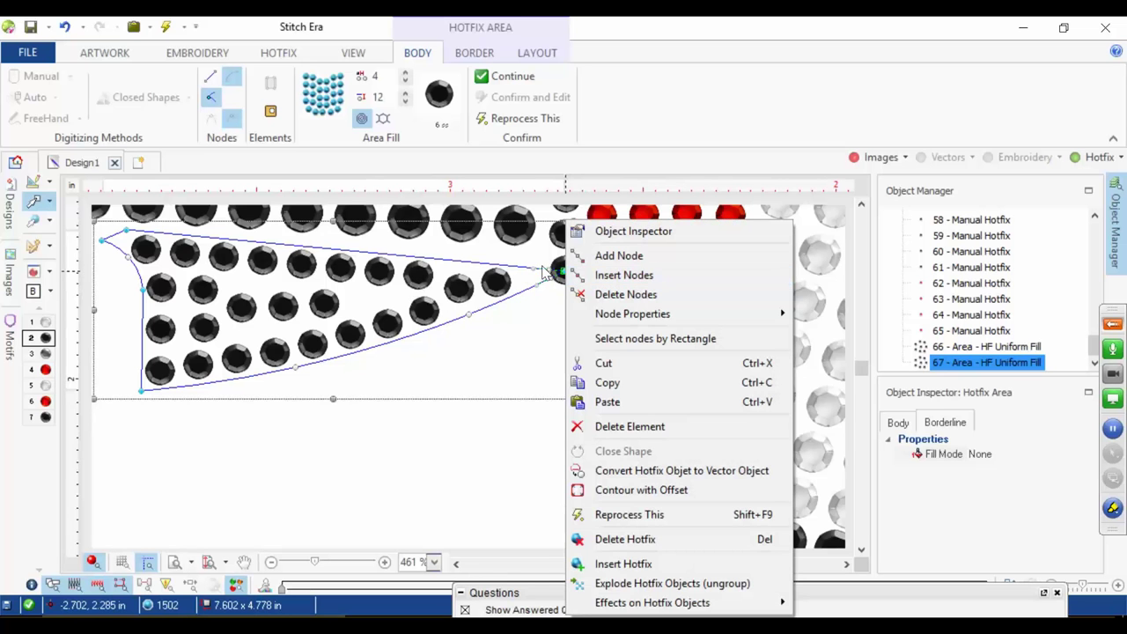
left_click_drag(533, 269, 535, 263)
left_click_drag(539, 254, 470, 254)
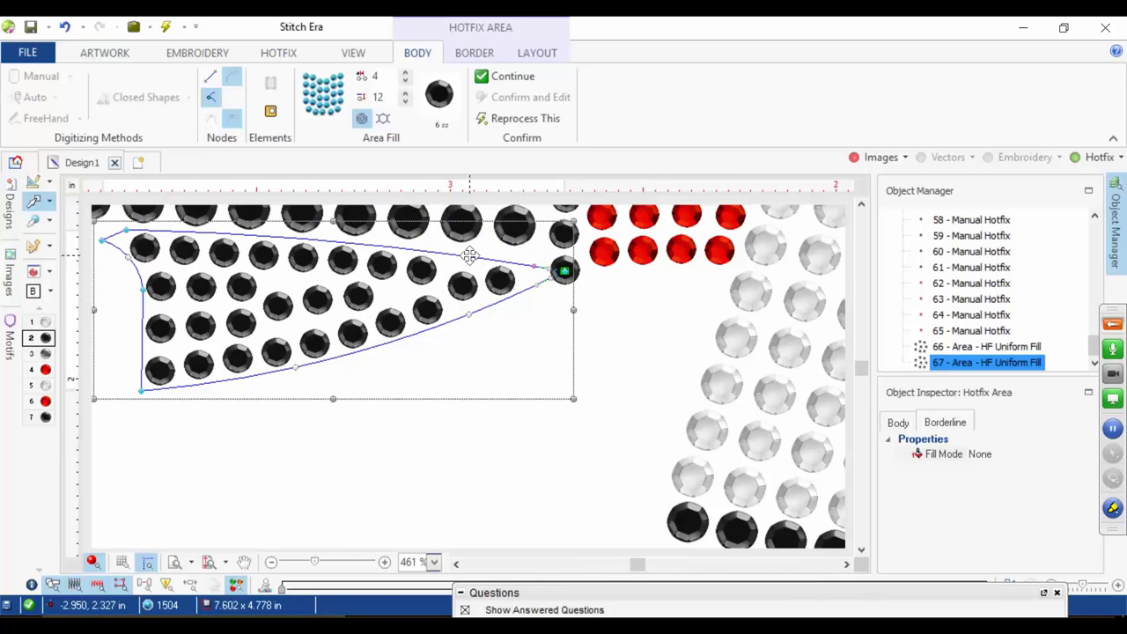
Step: Try to delete the node at the black fill's inner tip
right_click(564, 269)
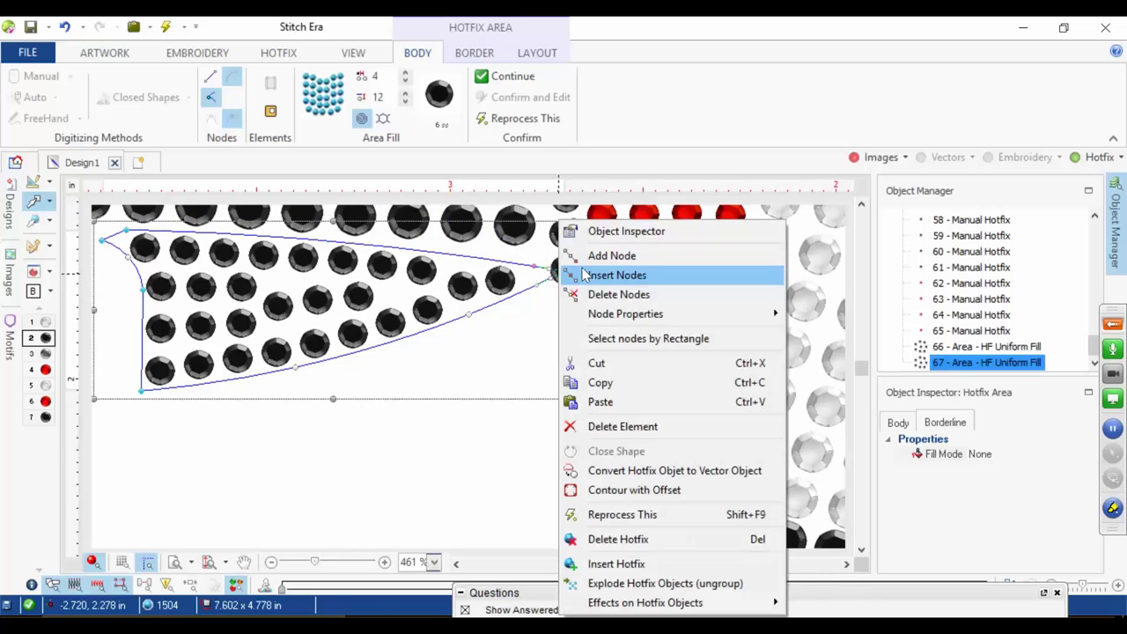
left_click(603, 292)
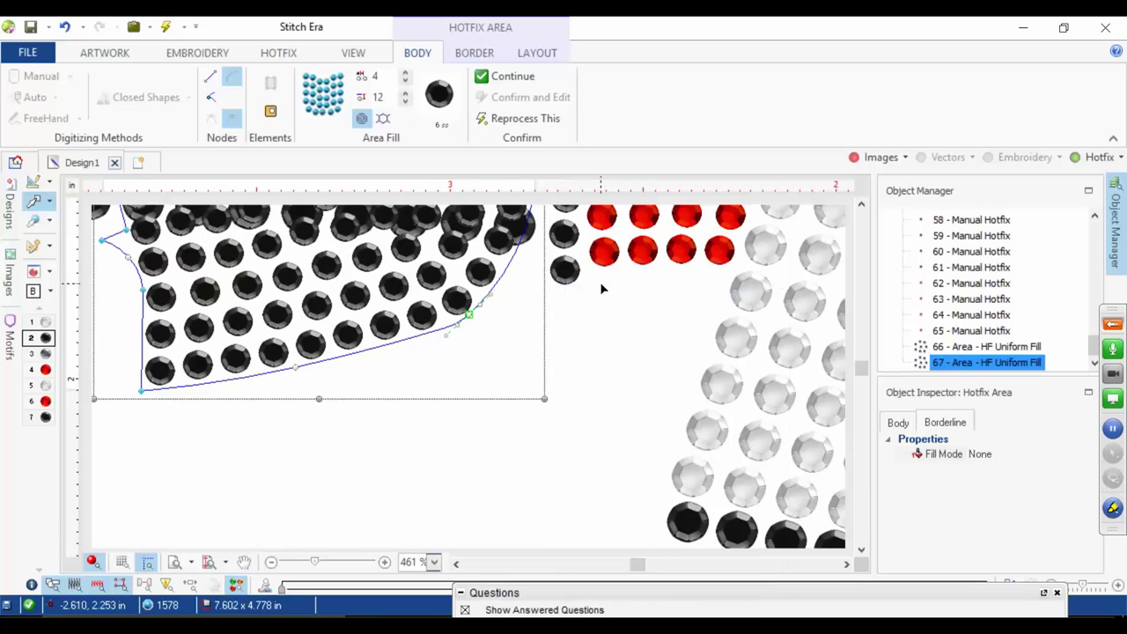
key("ctrl+z")
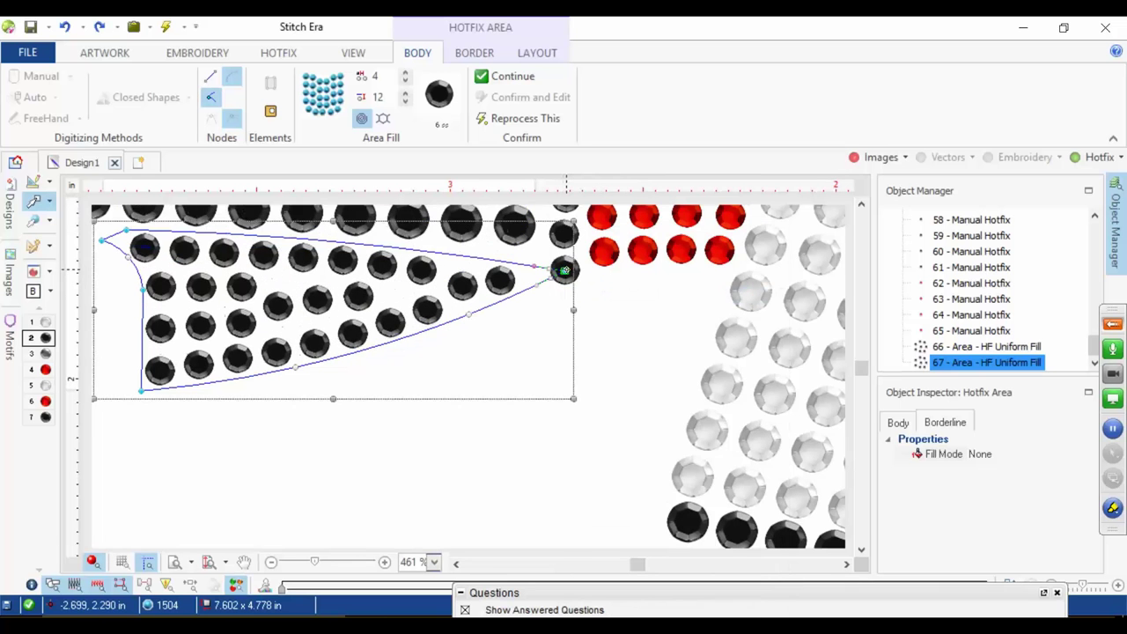
Step: Insert a node on the black fill's upper edge and move it close to the inner tip
right_click(564, 269)
left_click(620, 276)
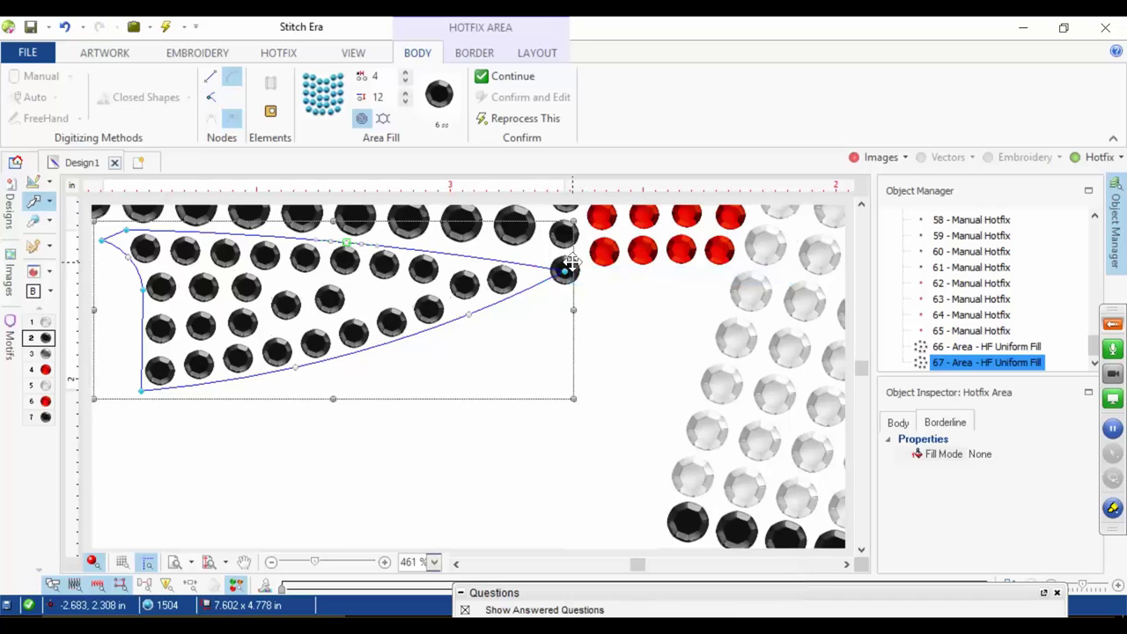
scroll(569, 263, "up", 2)
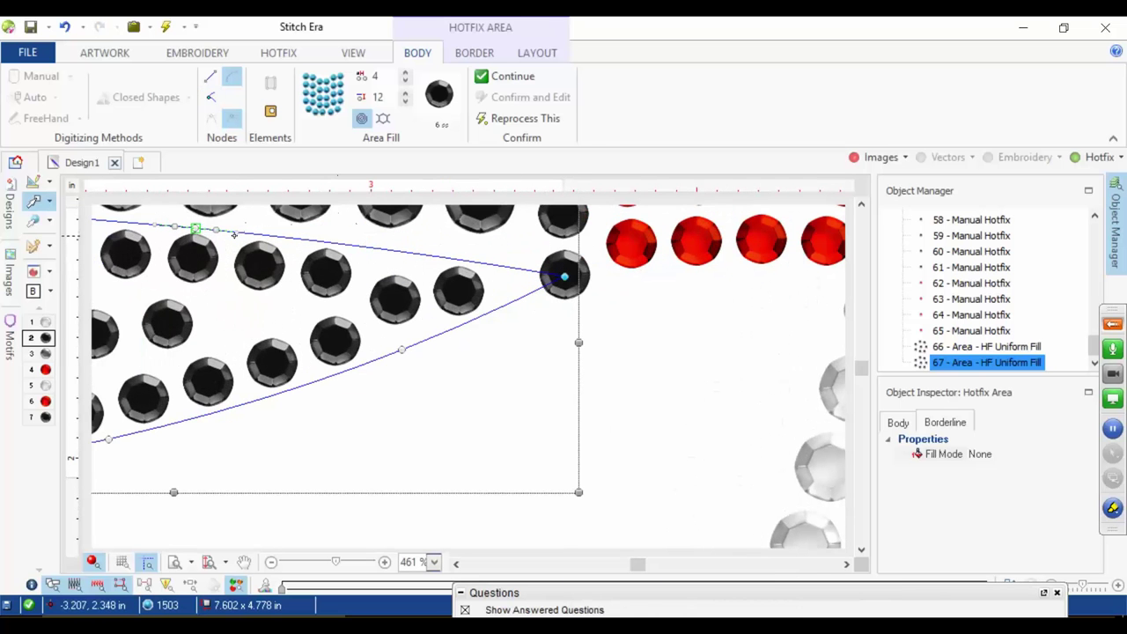
left_click_drag(196, 228, 517, 254)
scroll(506, 242, "down", 3)
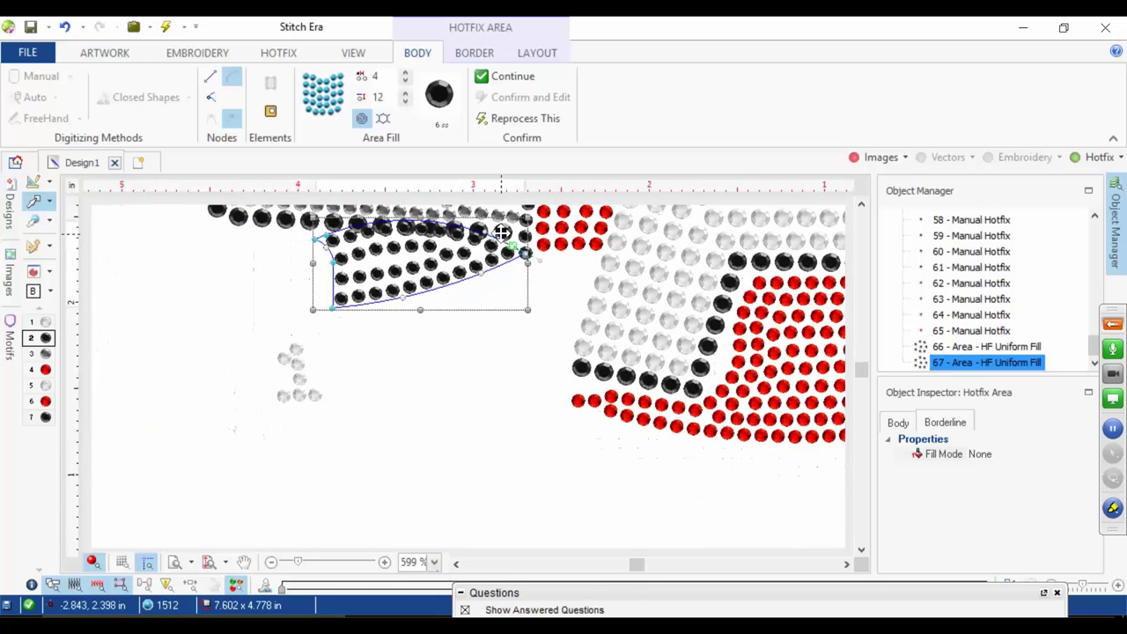
scroll(501, 232, "up", 3)
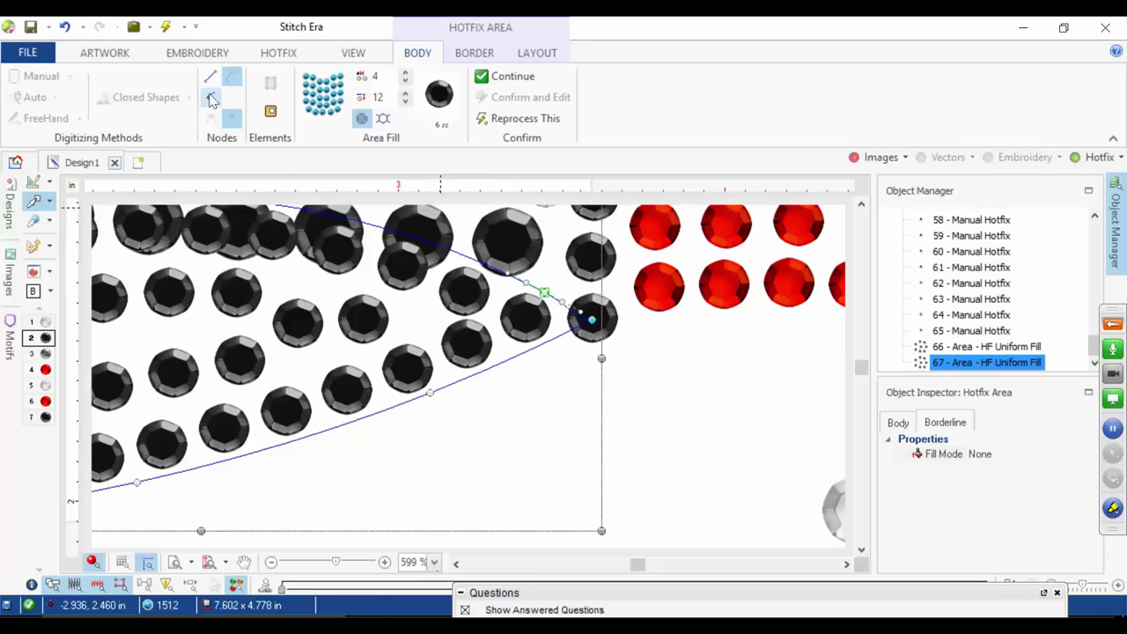
Step: Turn the inserted node into a cusp and nudge it slightly upward toward the feather's black beads
left_click(211, 99)
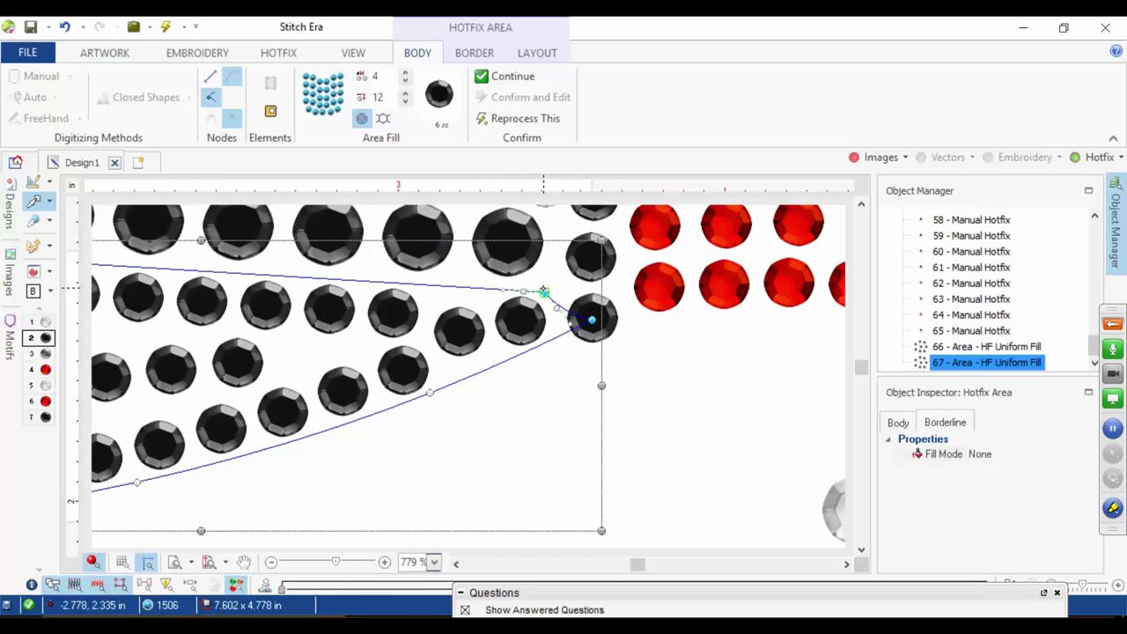
left_click_drag(543, 290, 547, 285)
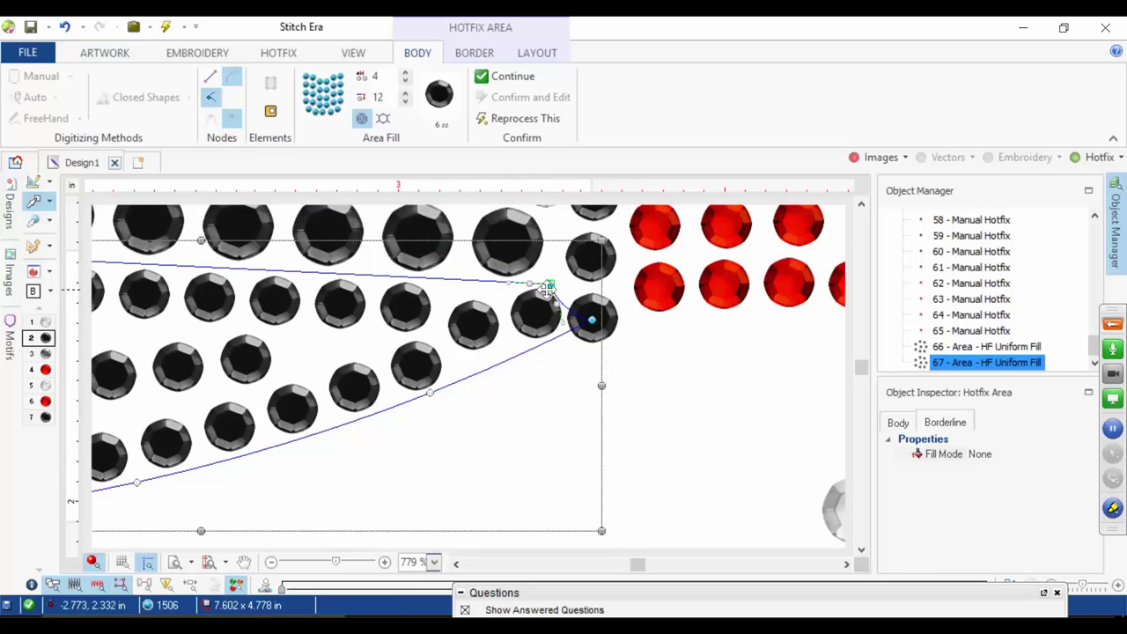
scroll(546, 299, "down", 3)
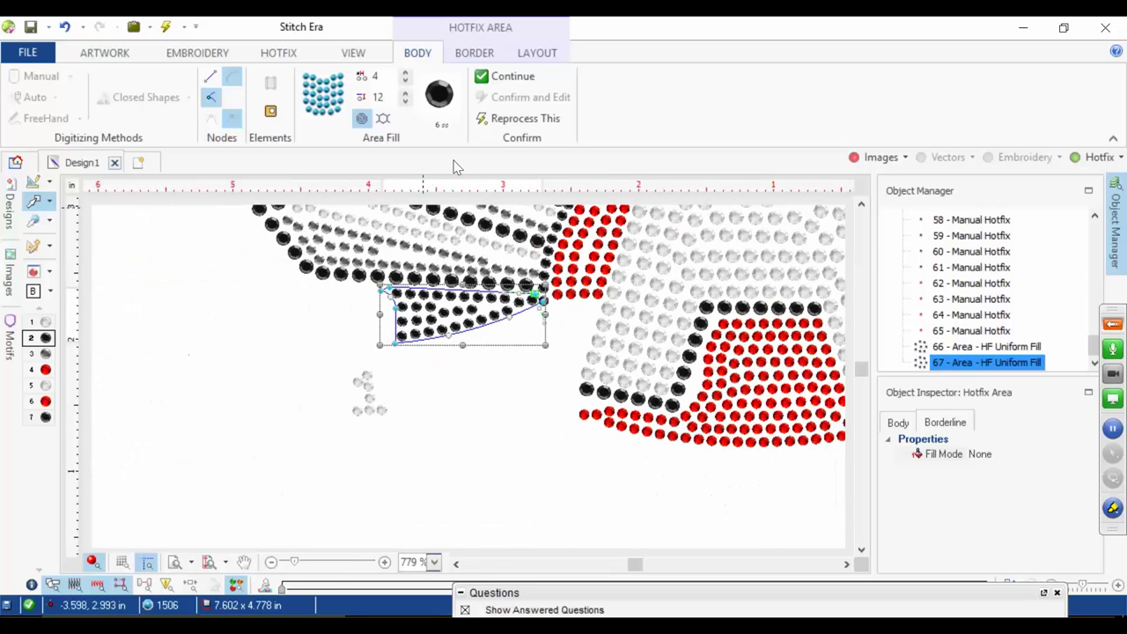
Step: Show the background image and move the lower left edge nodes of the red fill beneath the letter A closer to the black beads
left_click(883, 158)
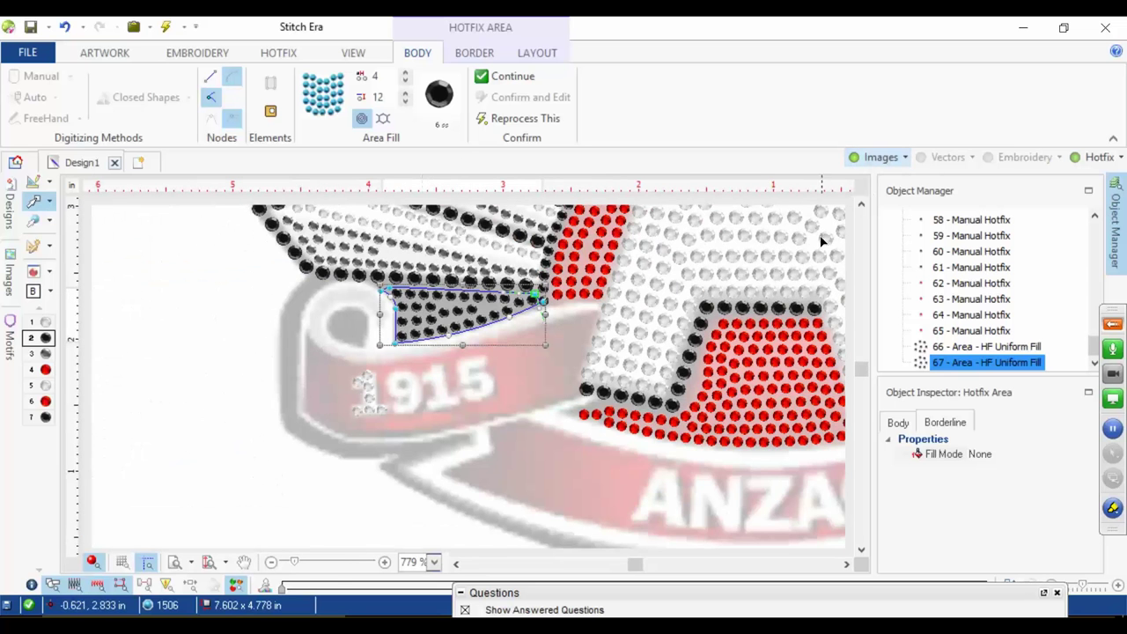
left_click(716, 395)
scroll(709, 384, "up", 4)
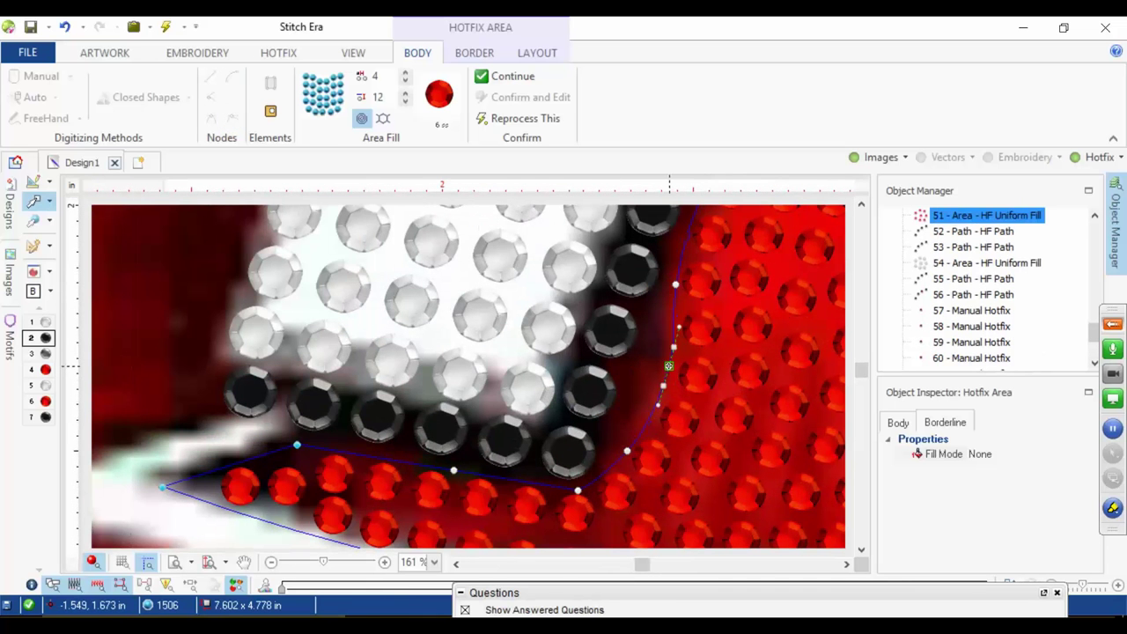
left_click_drag(668, 365, 649, 365)
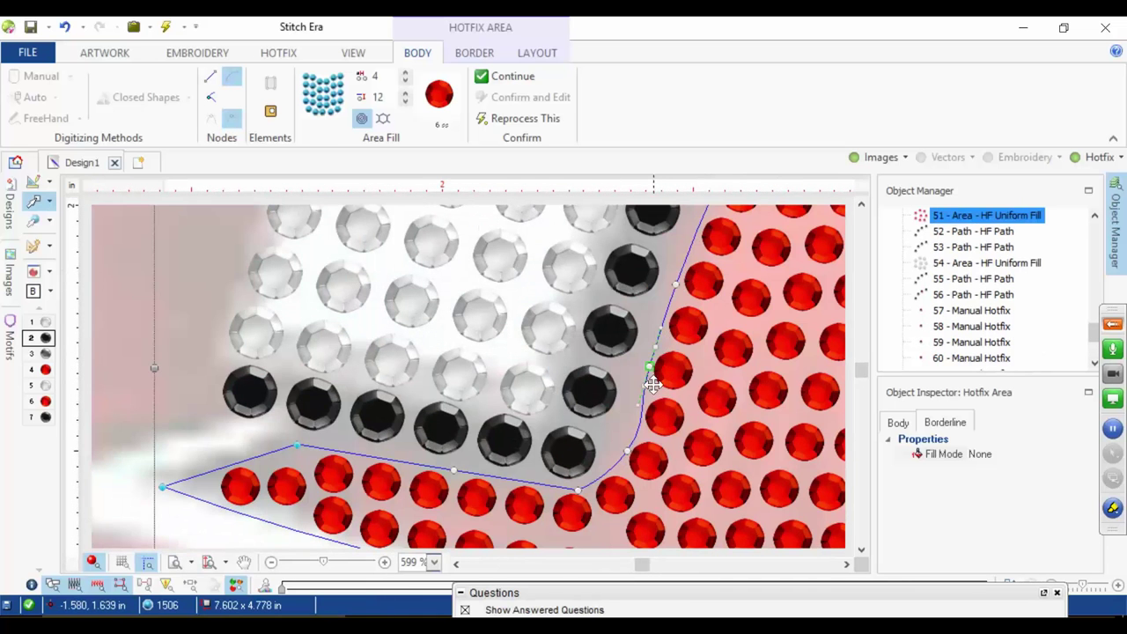
left_click(626, 451)
mouse_move(647, 420)
left_mouse_down()
mouse_move(643, 402)
mouse_move(638, 413)
left_mouse_up()
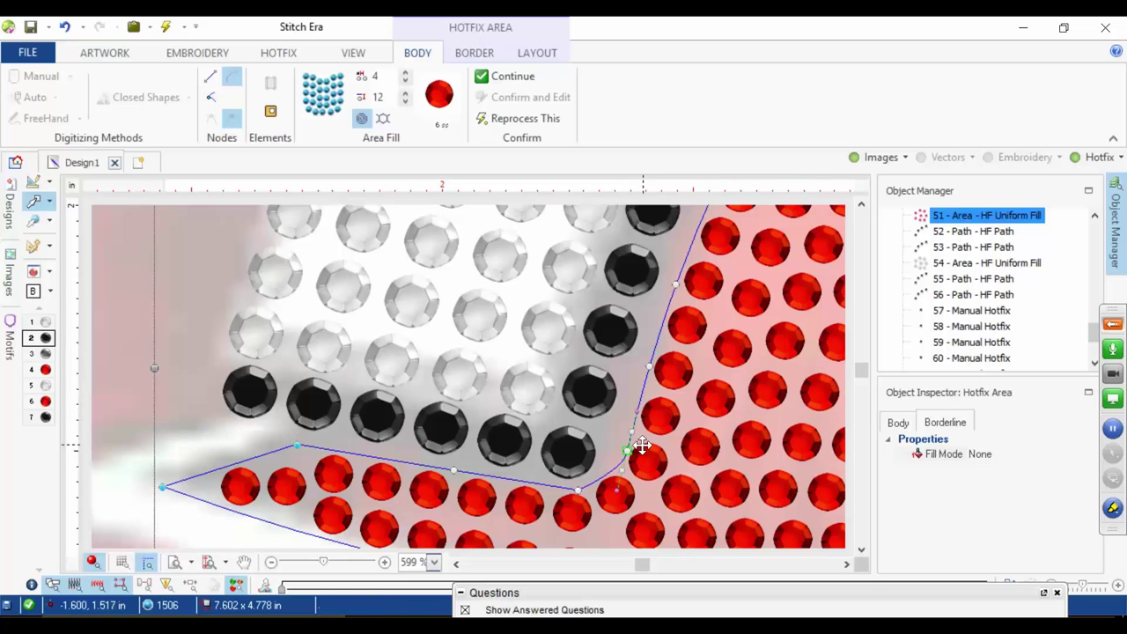
left_click_drag(626, 450, 616, 445)
left_click_drag(649, 377, 643, 361)
scroll(671, 357, "down", 10)
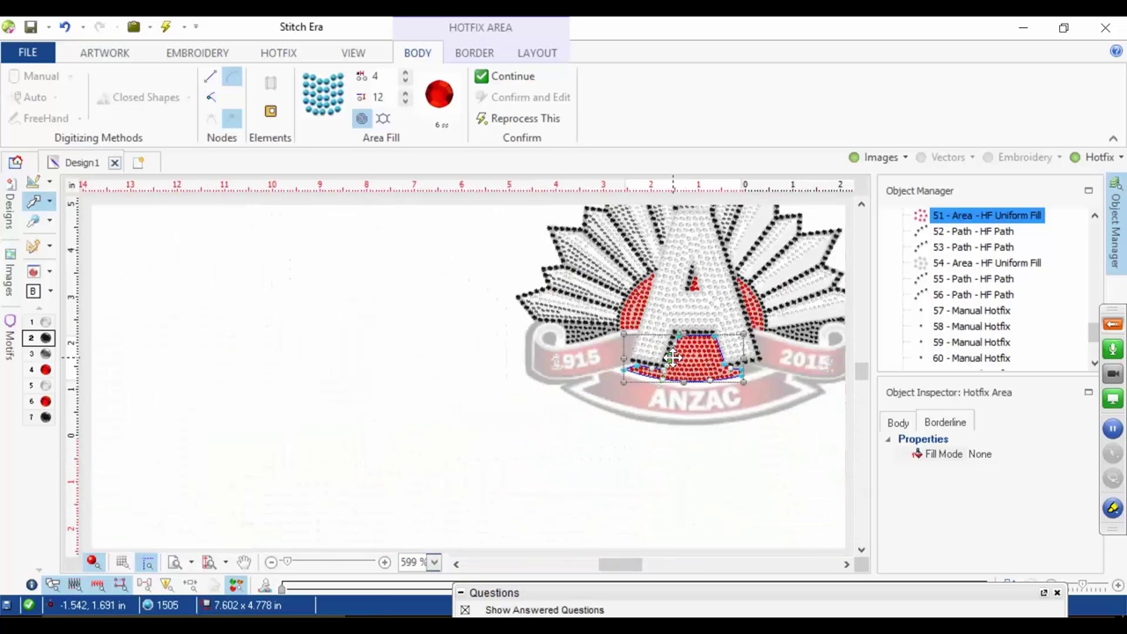
left_click(453, 407)
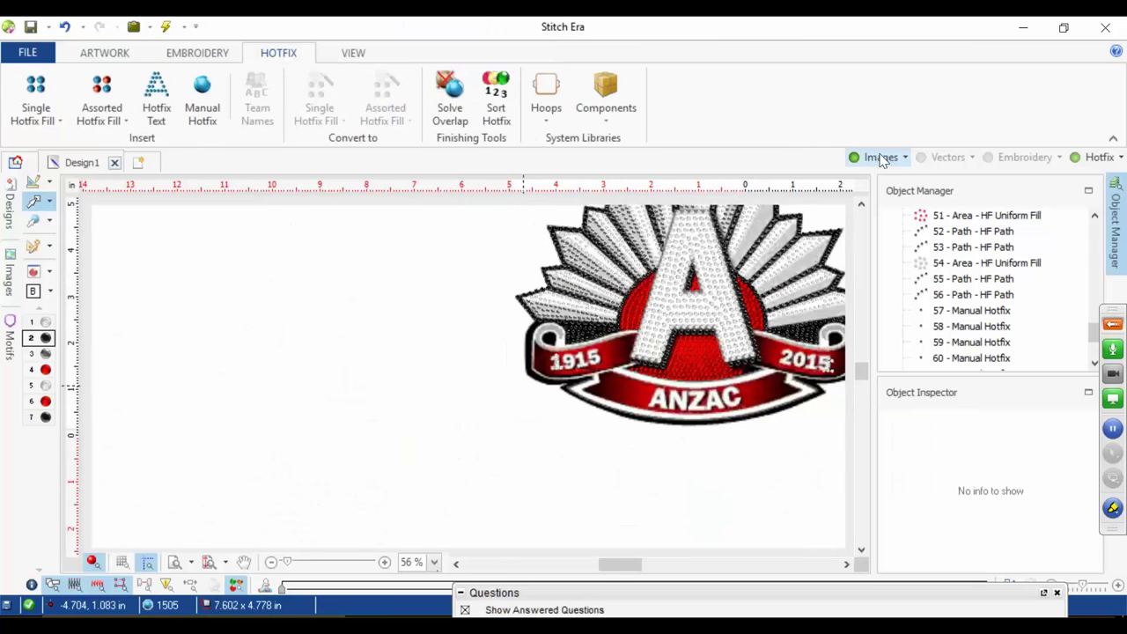
Step: Inspect the bead layout with the background image hidden and shown, comparing it with the logo around the ribbons
left_click(855, 156)
scroll(730, 375, "down", 2)
scroll(750, 348, "up", 2)
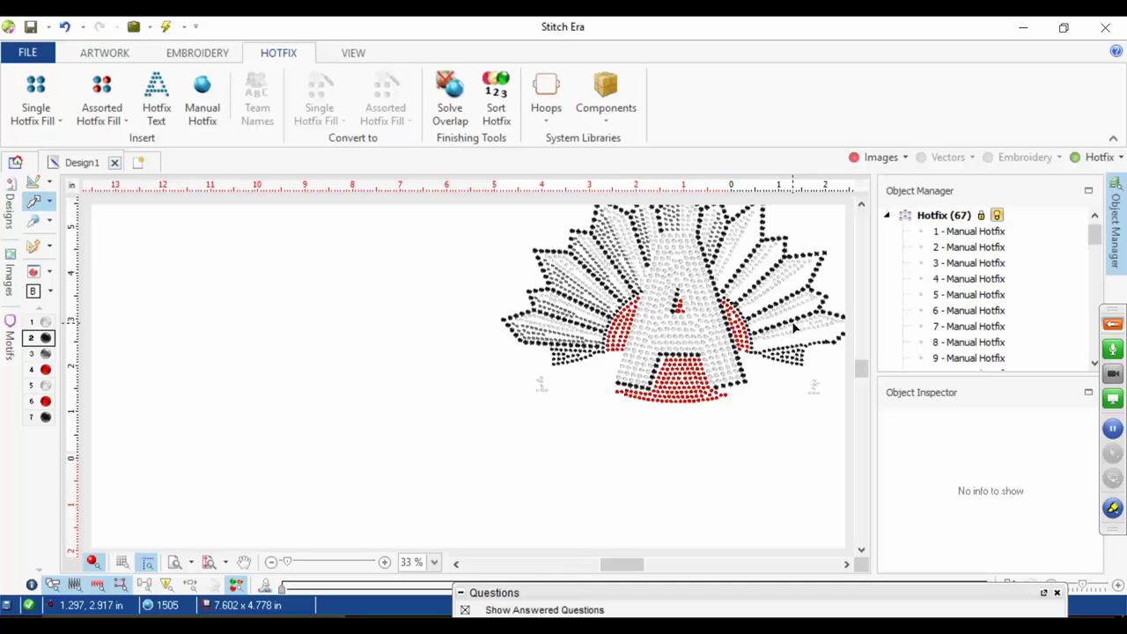
left_click(878, 157)
left_click(877, 158)
left_click(877, 159)
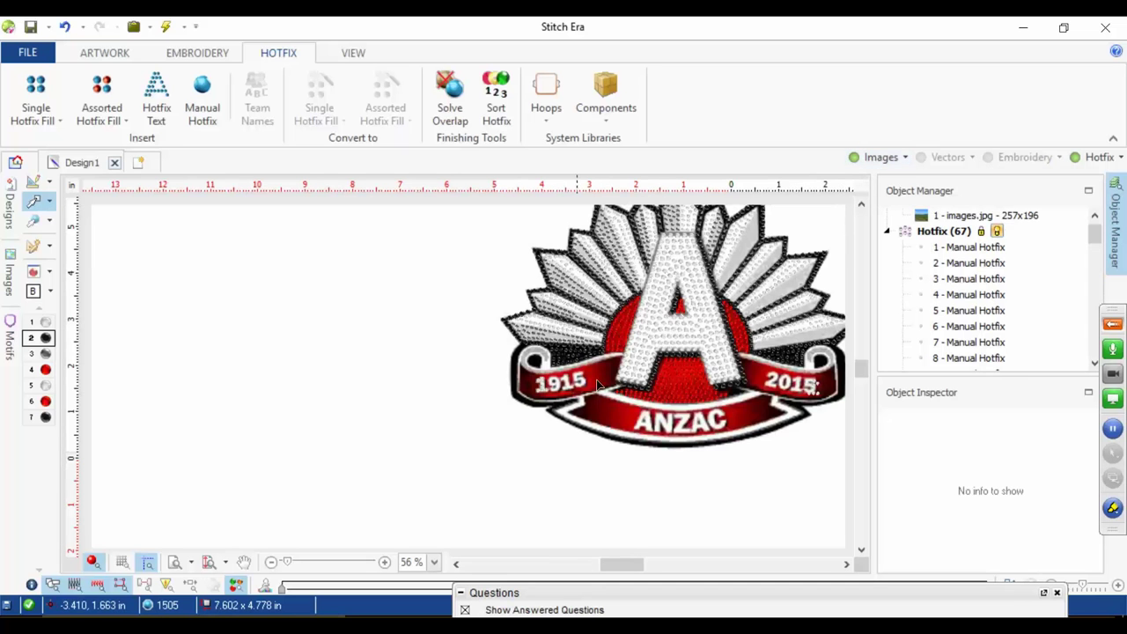
scroll(778, 360, "up", 2)
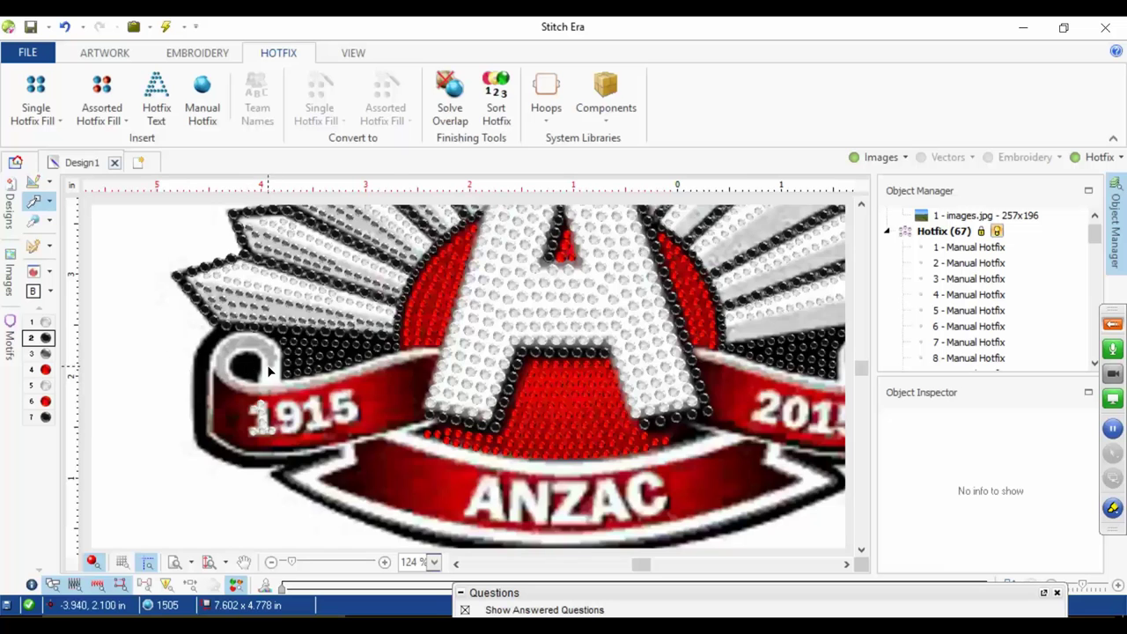
scroll(270, 369, "down", 2)
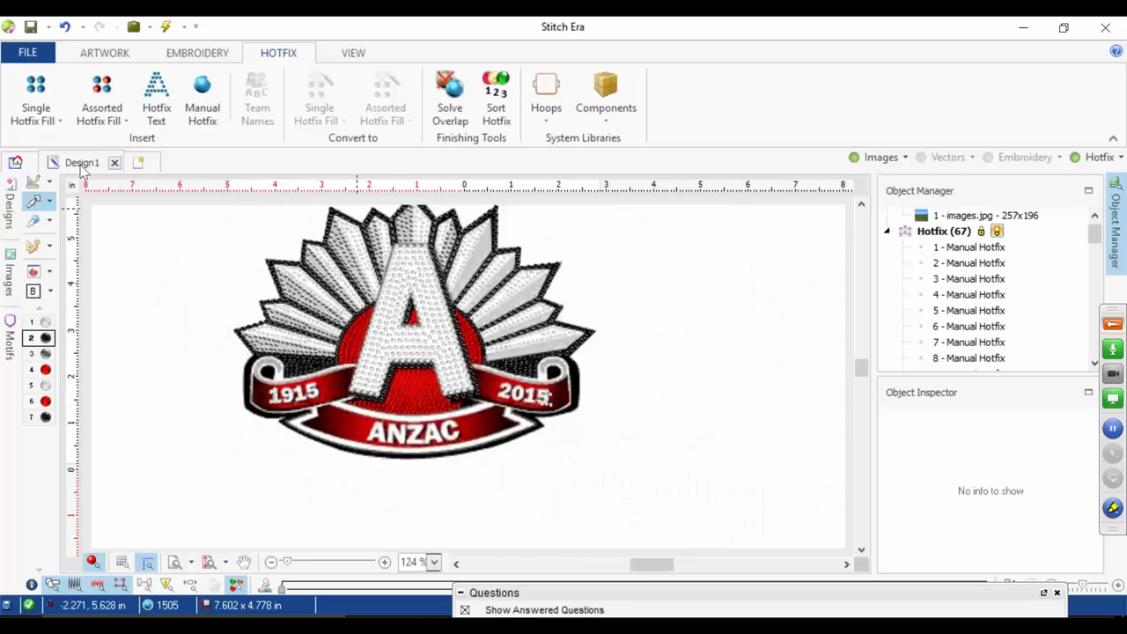
Step: Create a new design and insert the ANZAC logo picture from the raster image library, enlarged in view
left_click(138, 162)
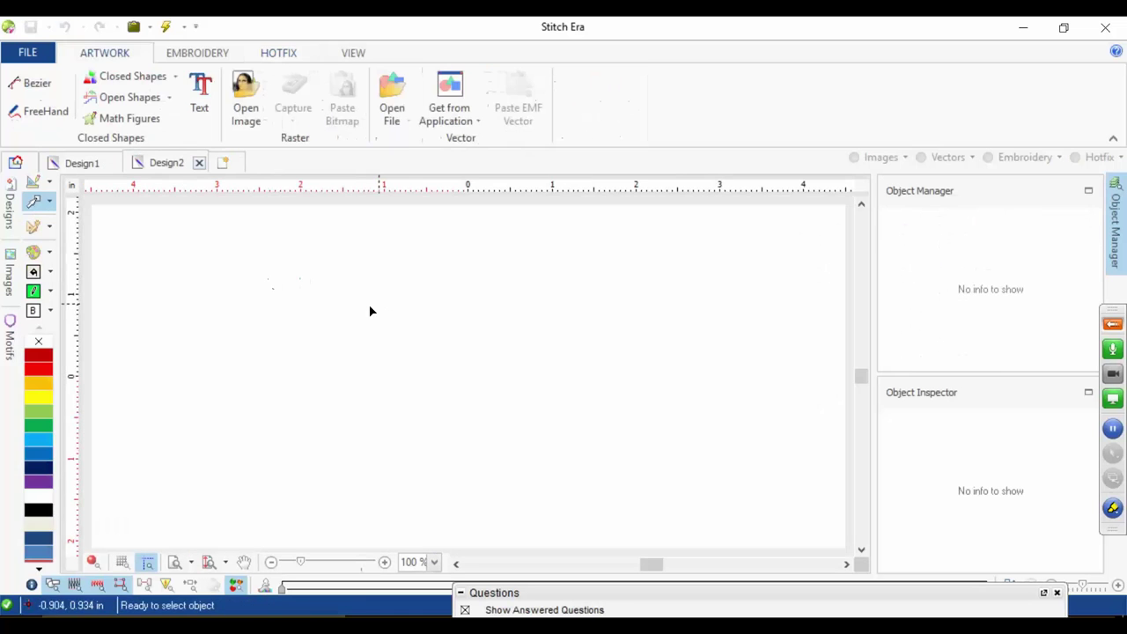
left_click(10, 273)
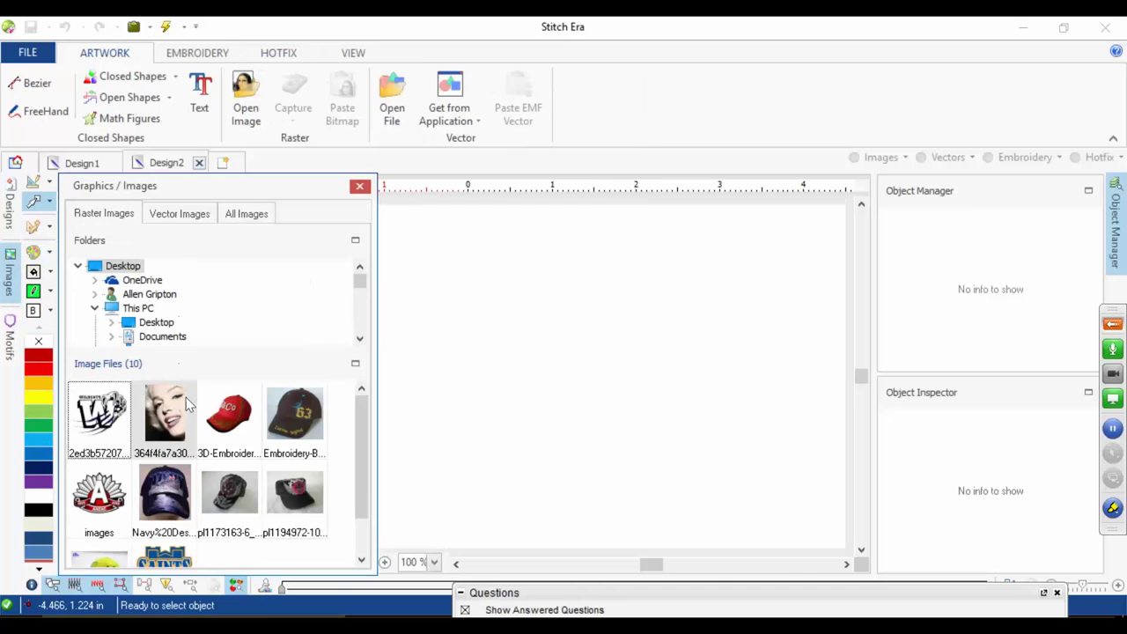
left_click(98, 493)
left_click_drag(333, 405, 495, 334)
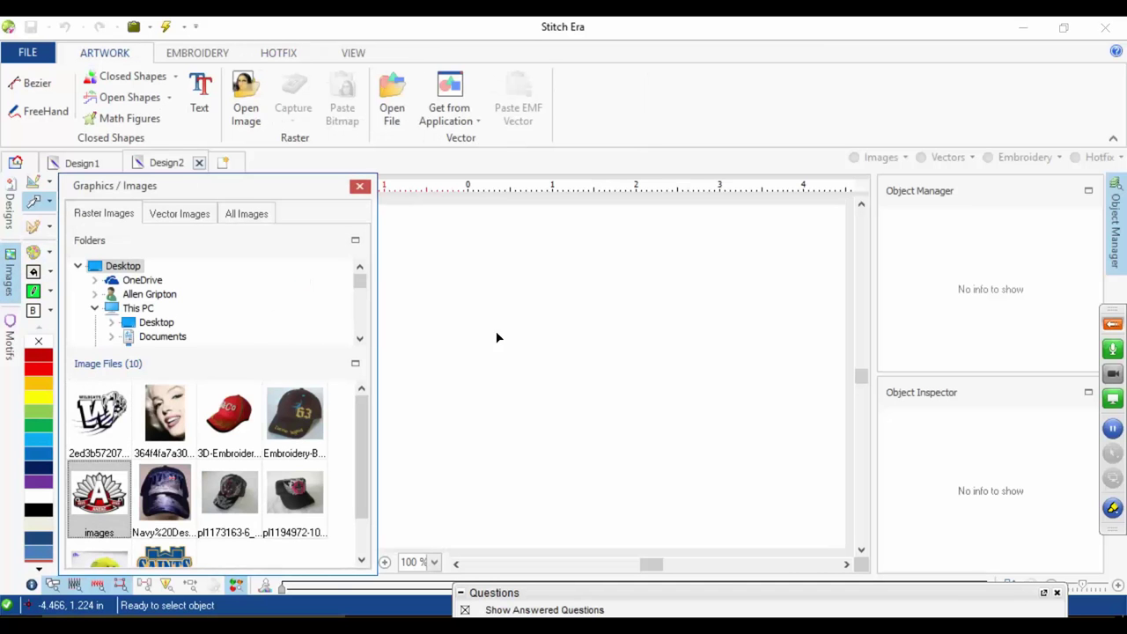
scroll(529, 331, "down", 1)
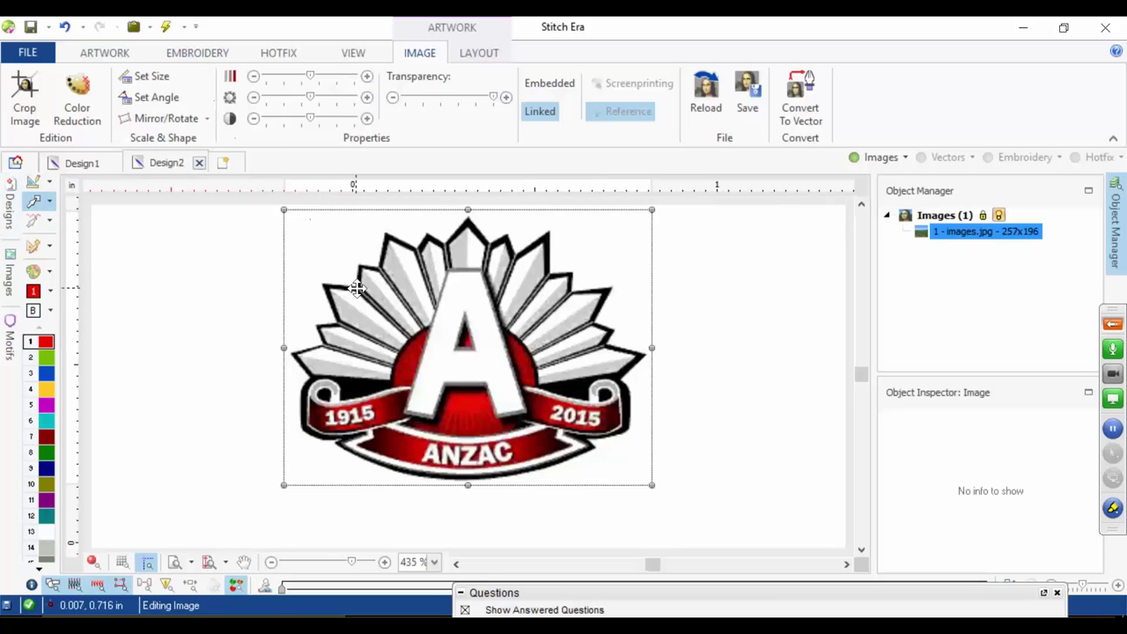
Step: Start a vector text object containing the capital letter A and select the letter
left_click(110, 53)
left_click(198, 95)
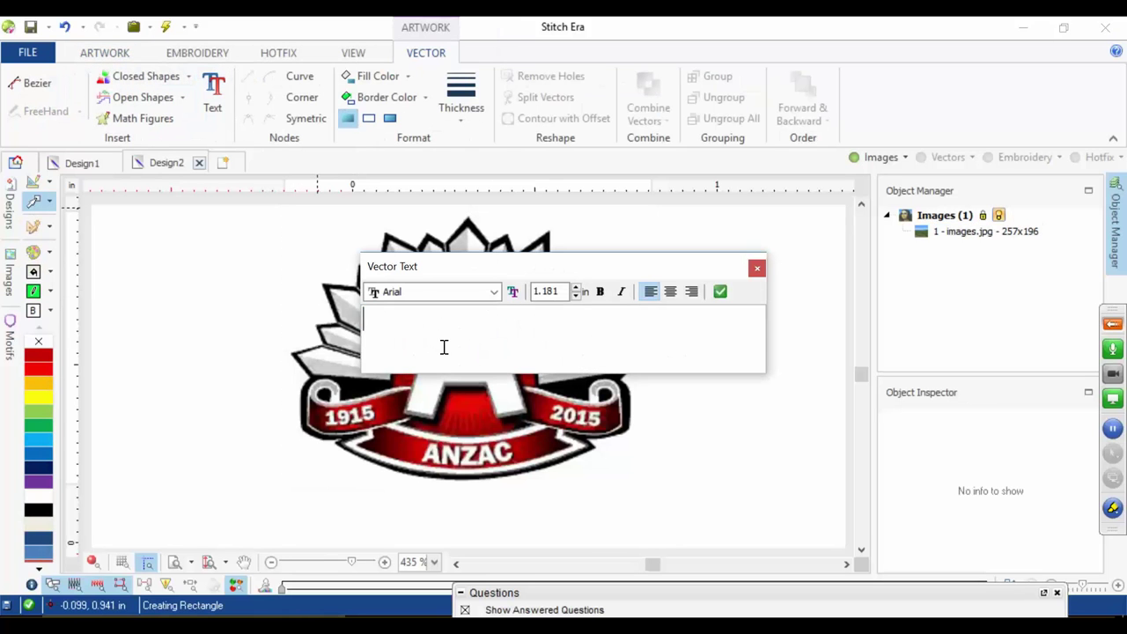
type("A")
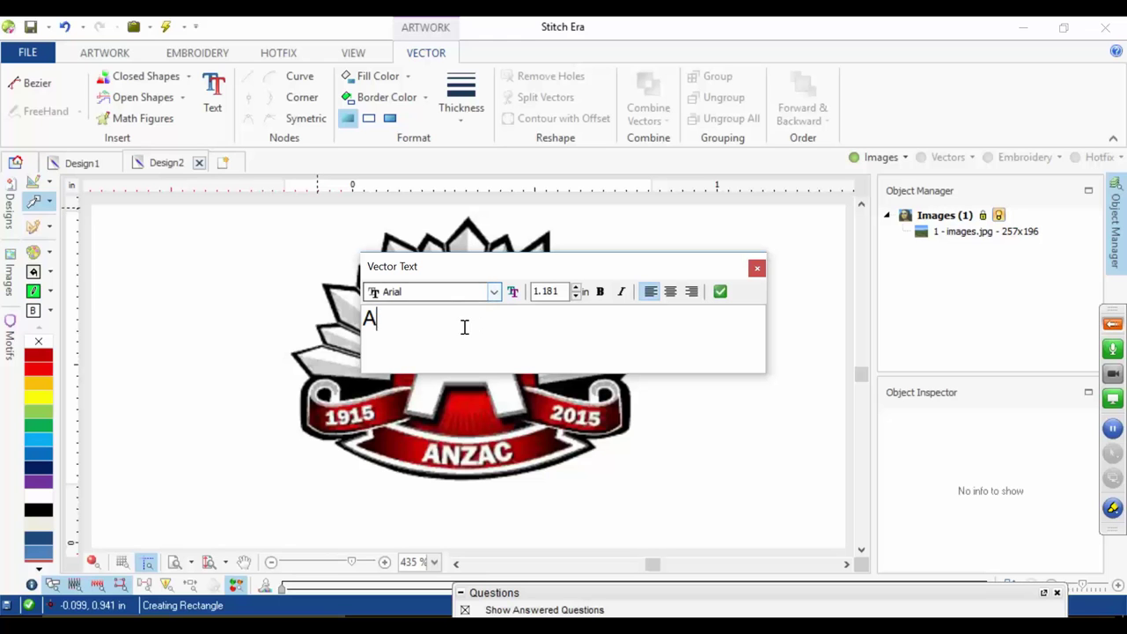
double_click(377, 319)
Step: Browse the fonts for the letter A, set it to Varsity Regular and place the text over the logo
left_click(491, 292)
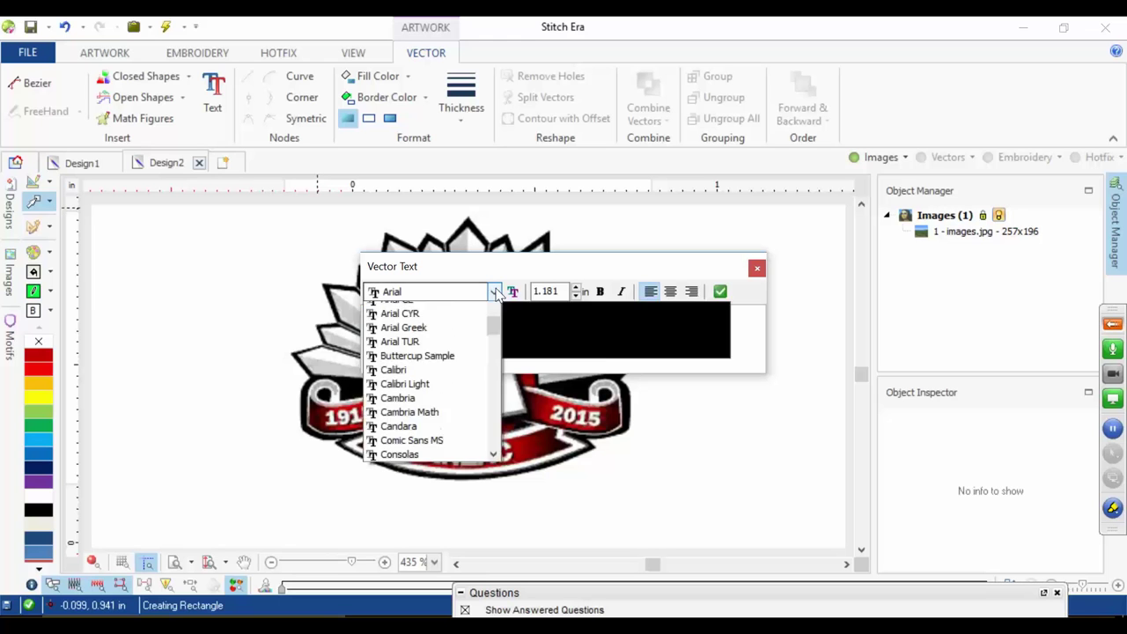
scroll(444, 414, "down", 2)
scroll(443, 414, "down", 2)
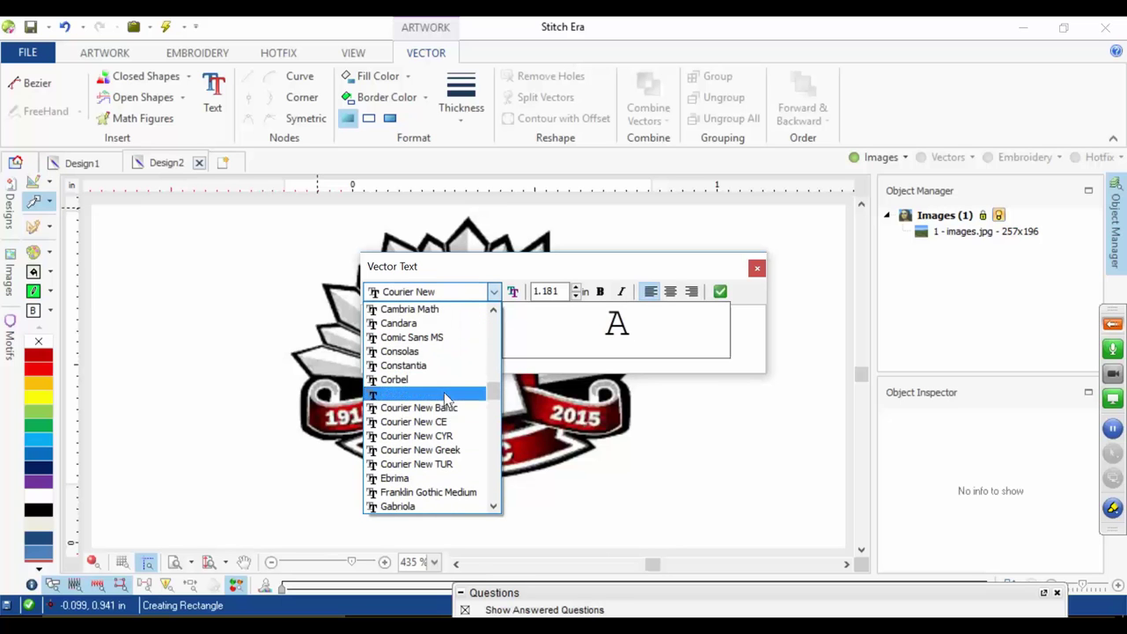
scroll(442, 414, "up", 2)
scroll(440, 413, "down", 2)
scroll(440, 412, "up", 4)
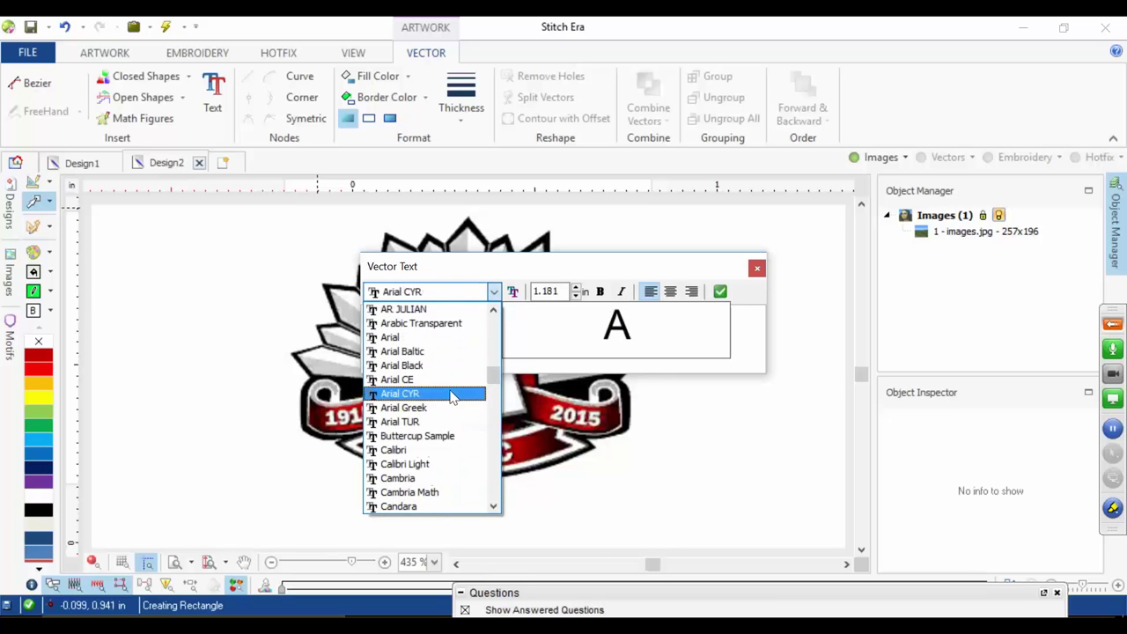
scroll(438, 406, "down", 2)
scroll(437, 406, "down", 9)
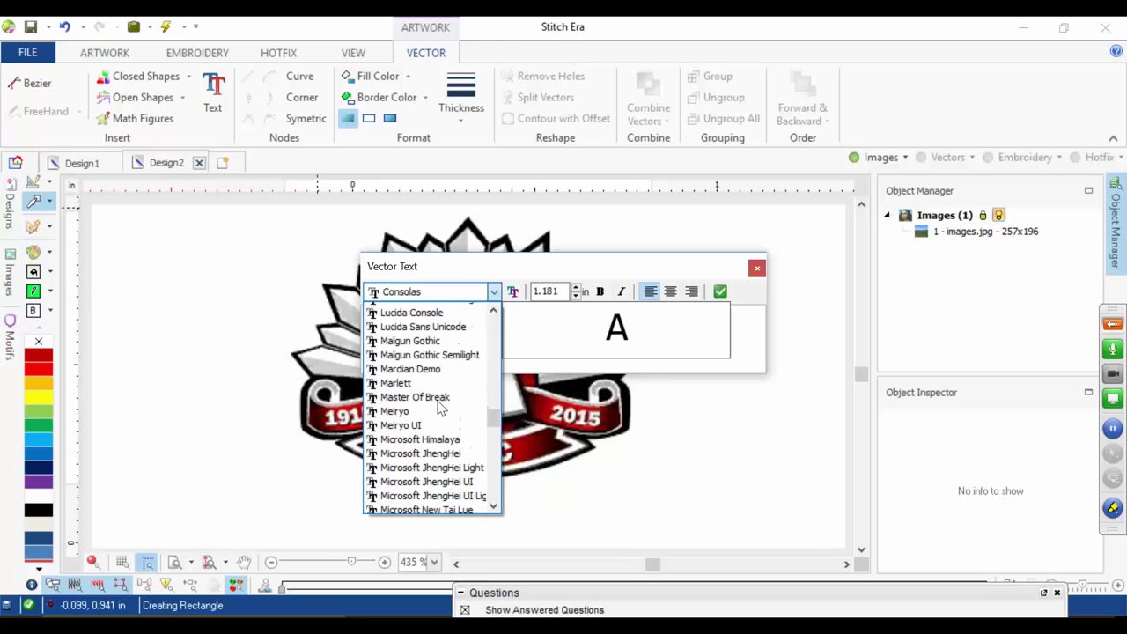
scroll(434, 390, "down", 9)
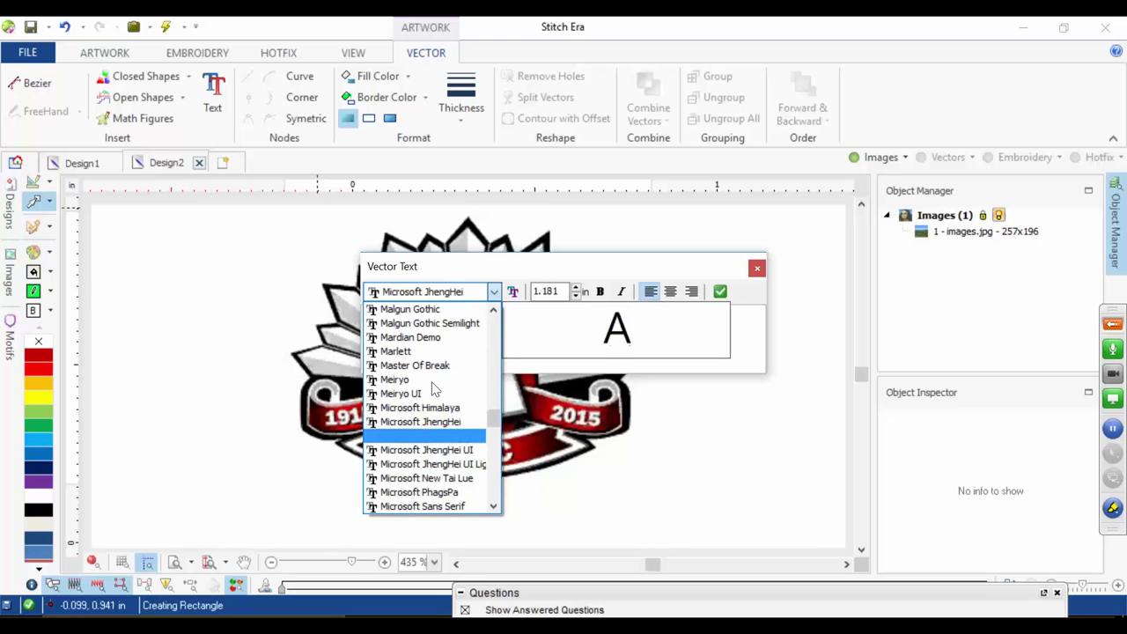
scroll(434, 390, "down", 11)
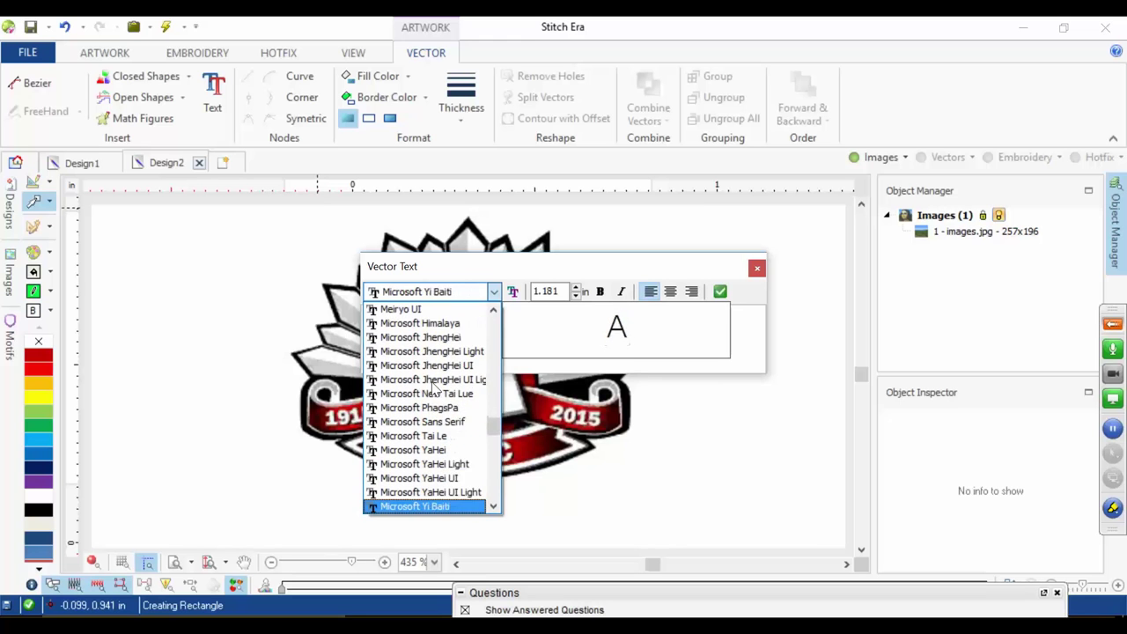
scroll(434, 388, "down", 3)
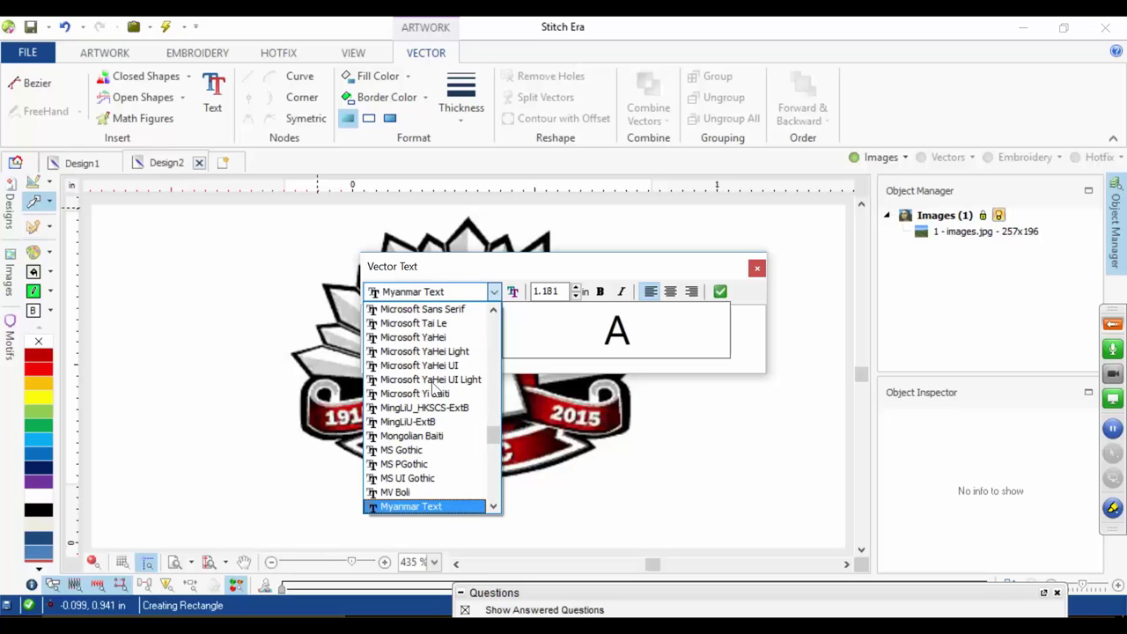
scroll(434, 390, "down", 10)
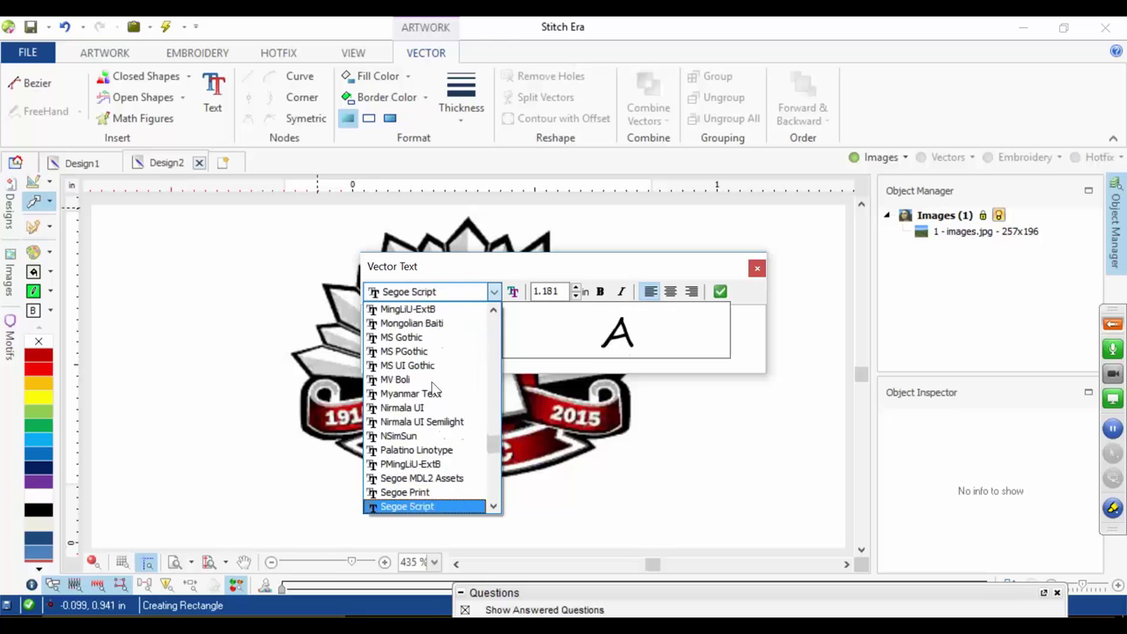
scroll(434, 390, "down", 1)
scroll(434, 390, "down", 8)
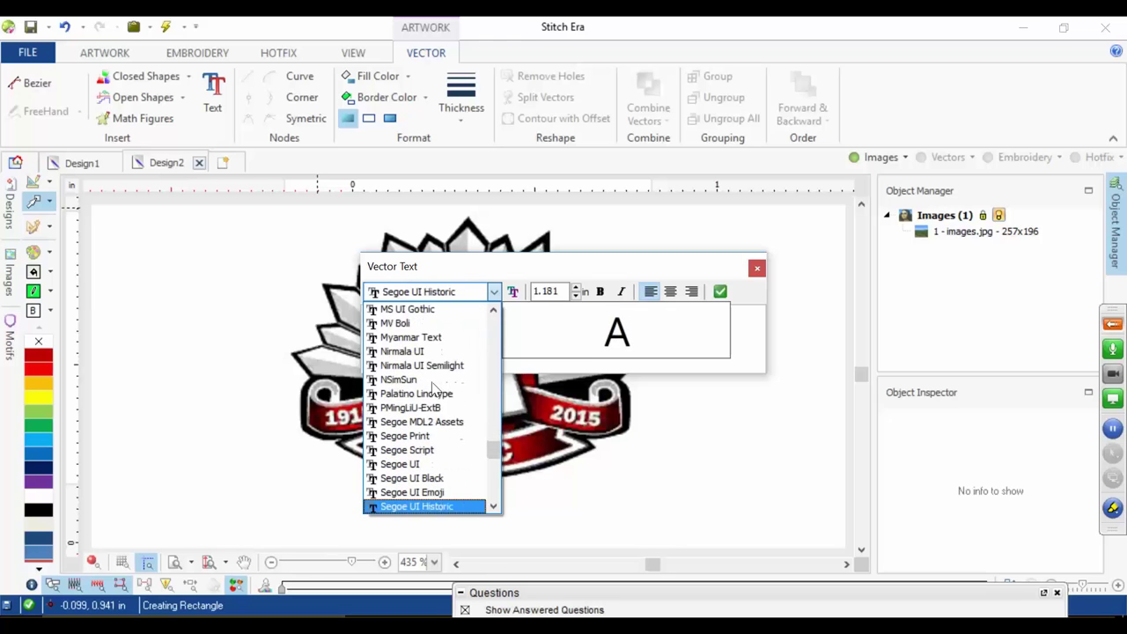
scroll(434, 390, "down", 10)
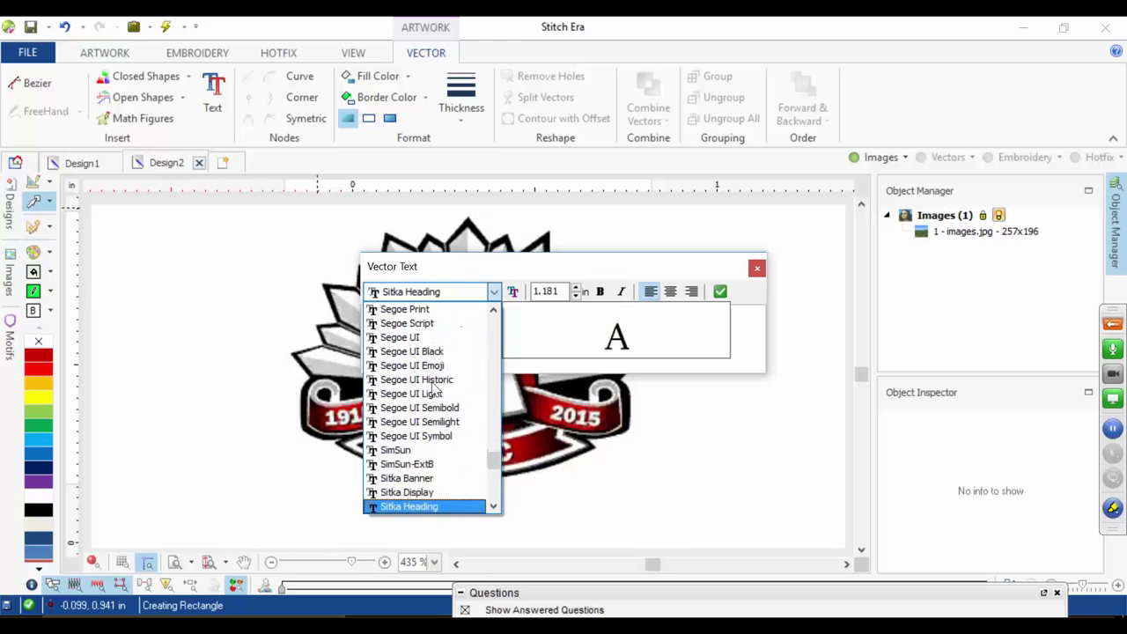
scroll(434, 390, "down", 9)
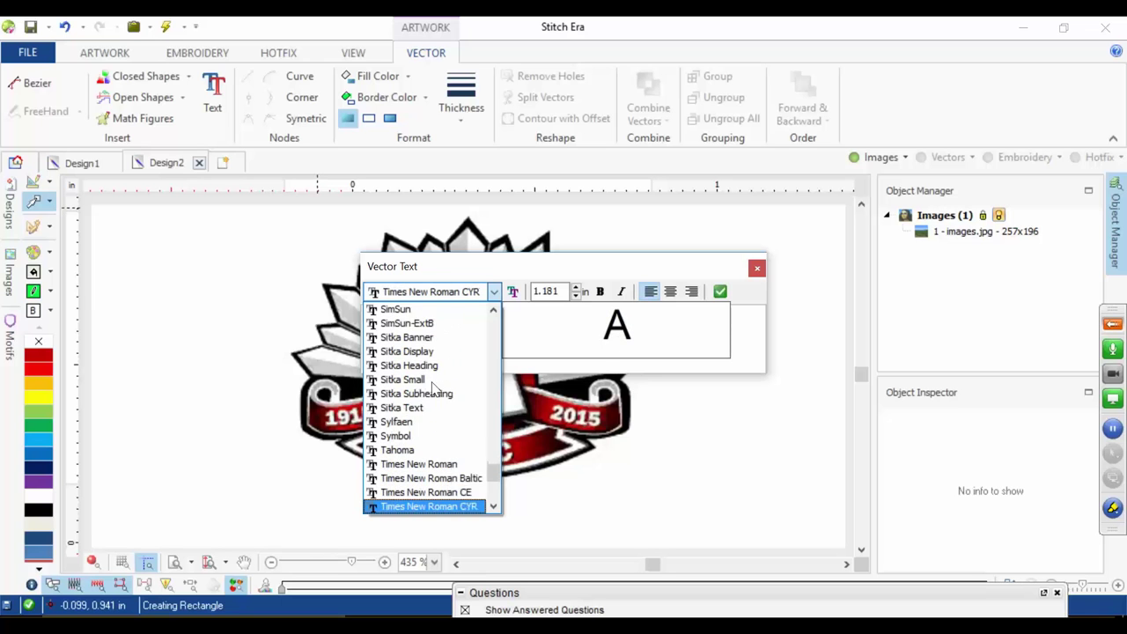
scroll(434, 390, "up", 3)
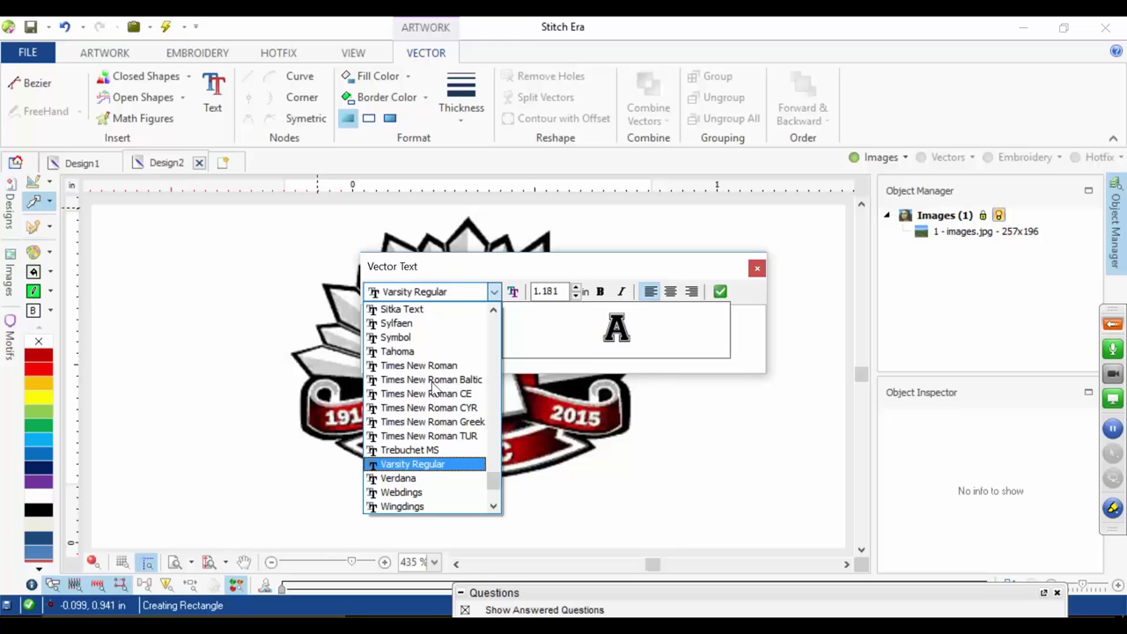
left_click(429, 464)
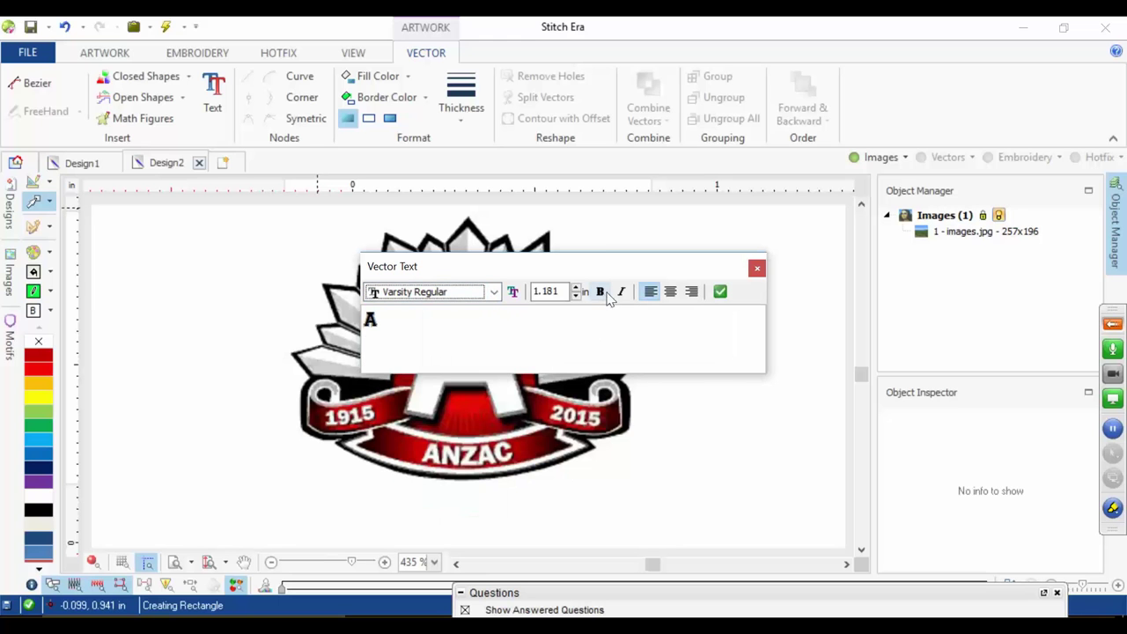
left_click(721, 291)
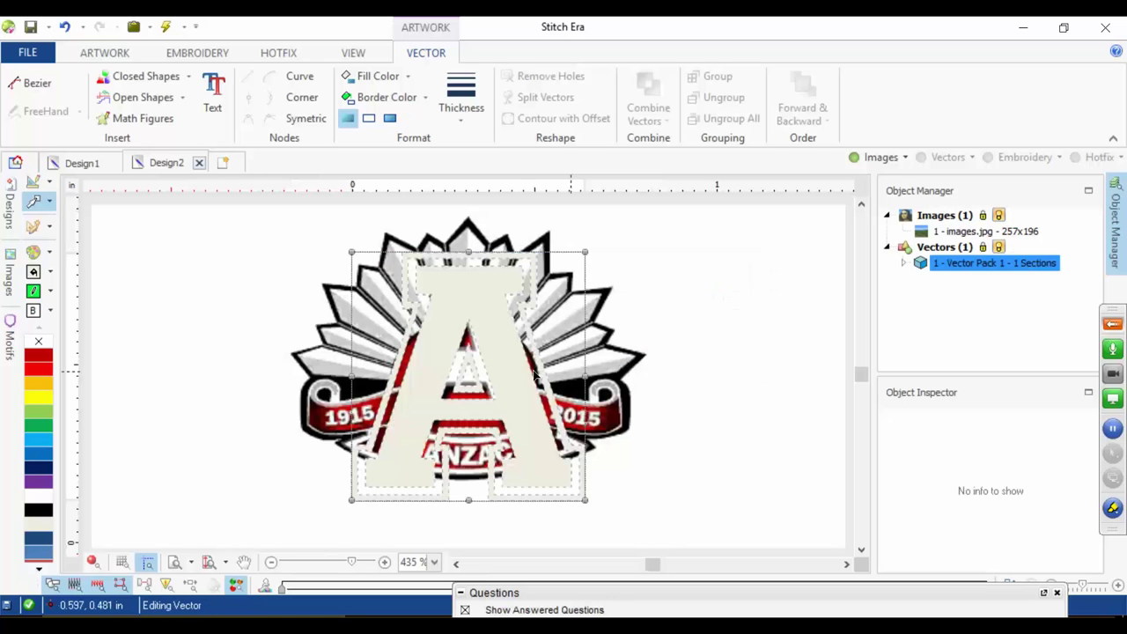
Step: Move the letter A clear of the logo to its left and ungroup all of its vectors
left_click_drag(514, 347, 180, 318)
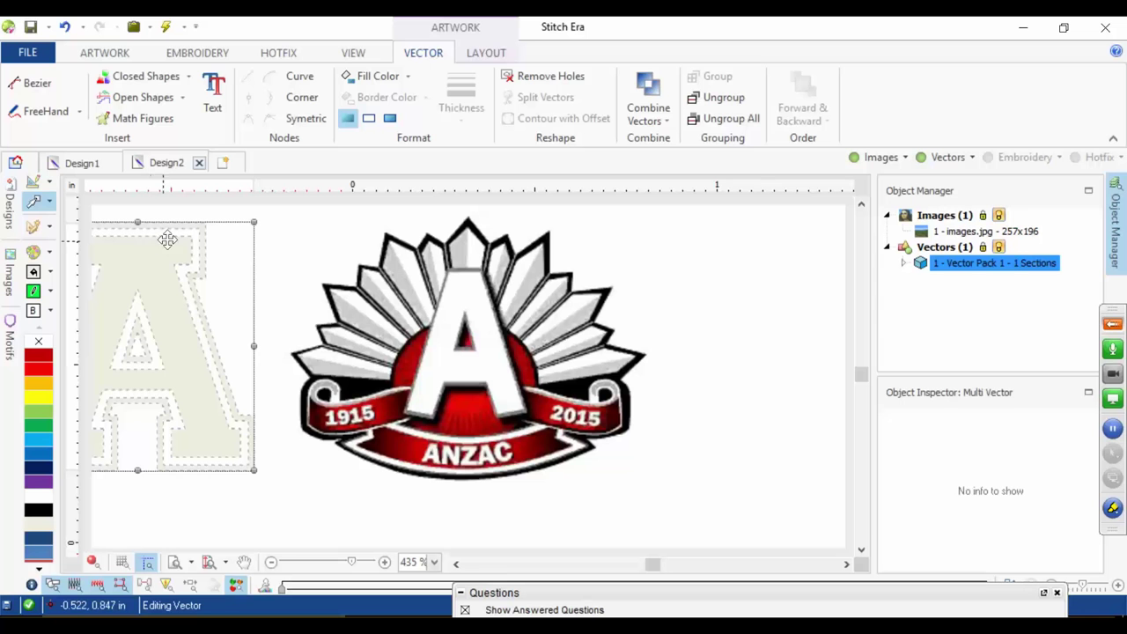
left_click(751, 120)
left_click_drag(445, 290, 121, 281)
left_click(314, 220)
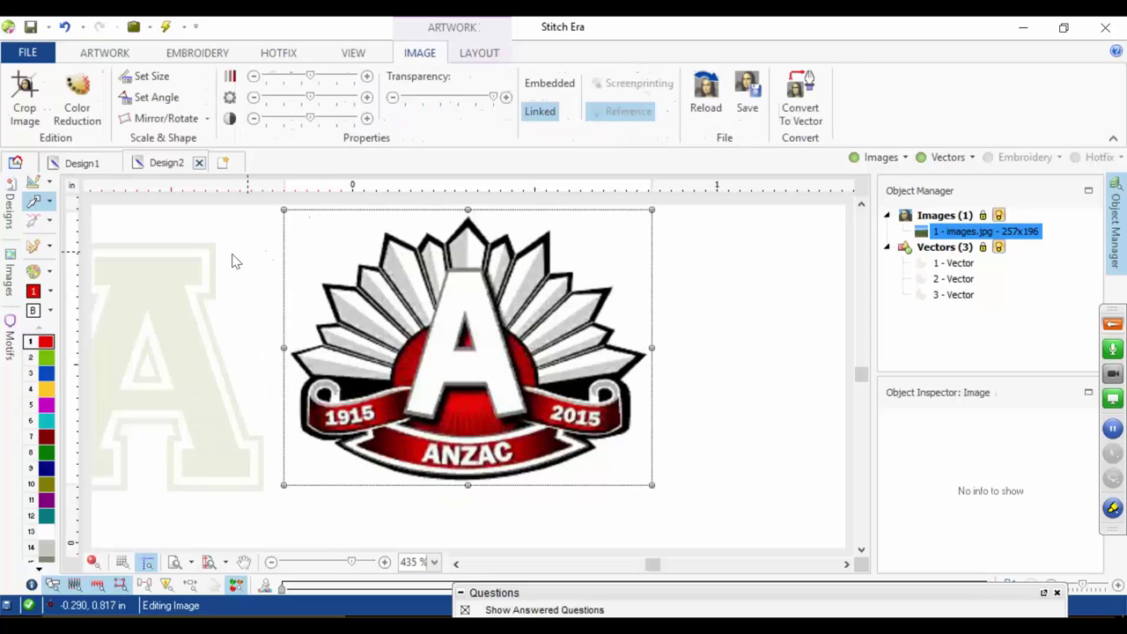
Step: Delete the letter's outer border vector and the small triangular border inside its opening
left_click(204, 266)
left_click(218, 273)
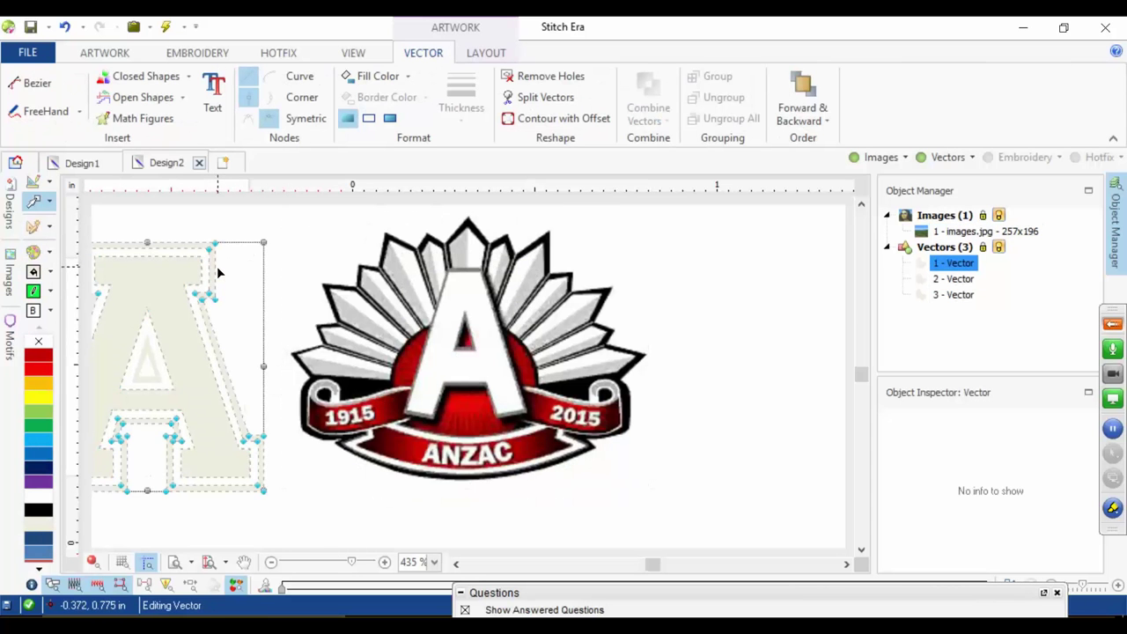
key("Delete")
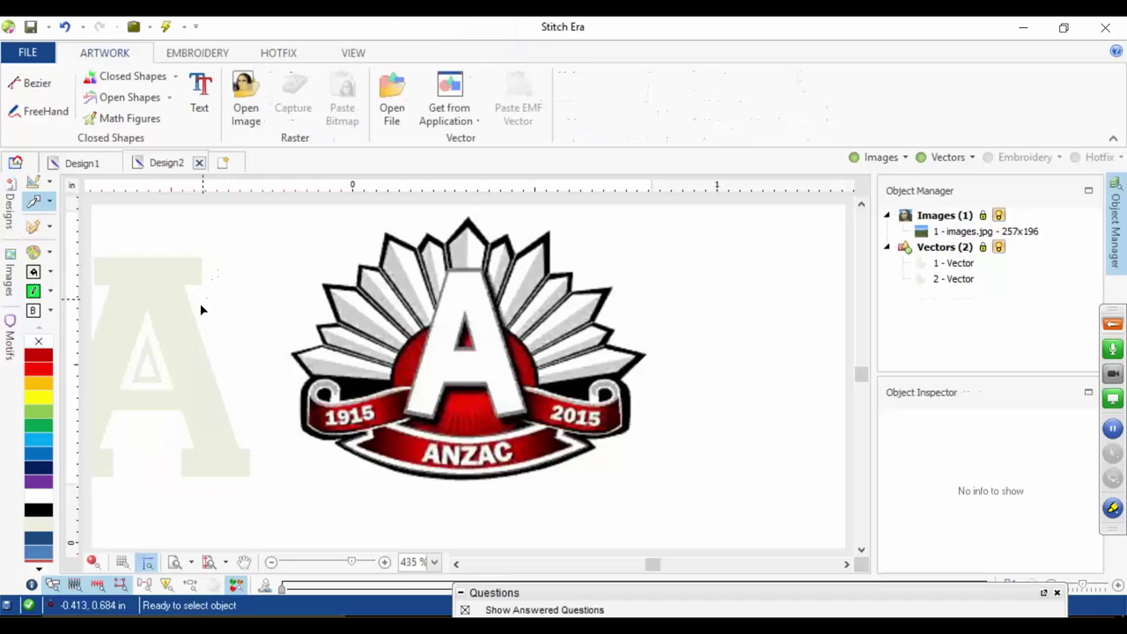
left_click(148, 356)
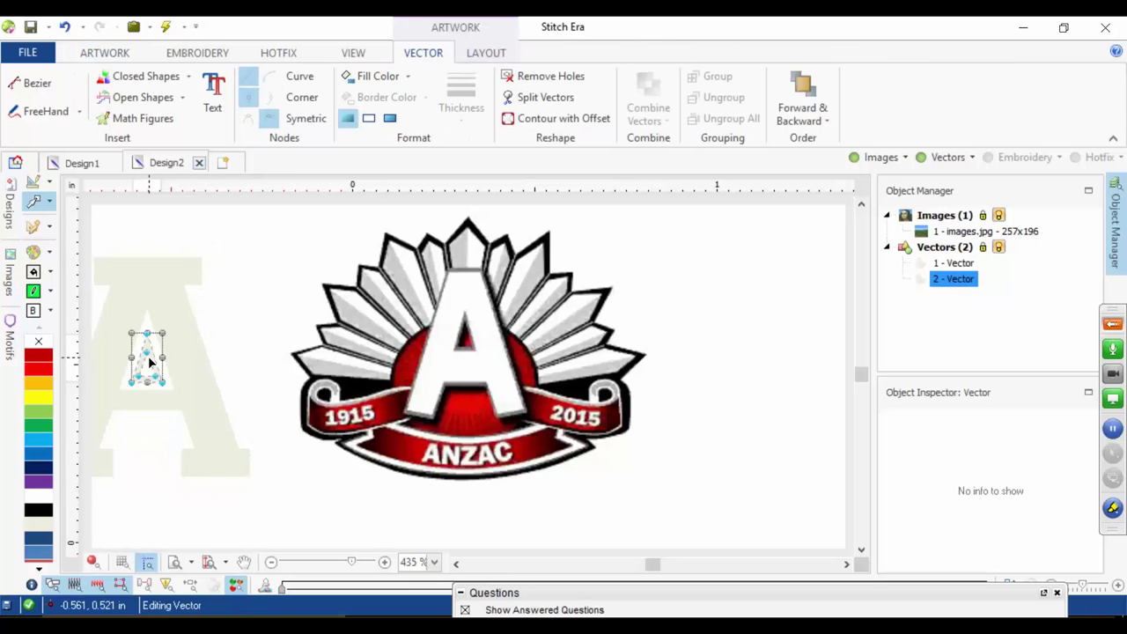
key("Delete")
Step: Move the remaining letter A onto the logo's A and scale it down to about the same size
left_click(185, 355)
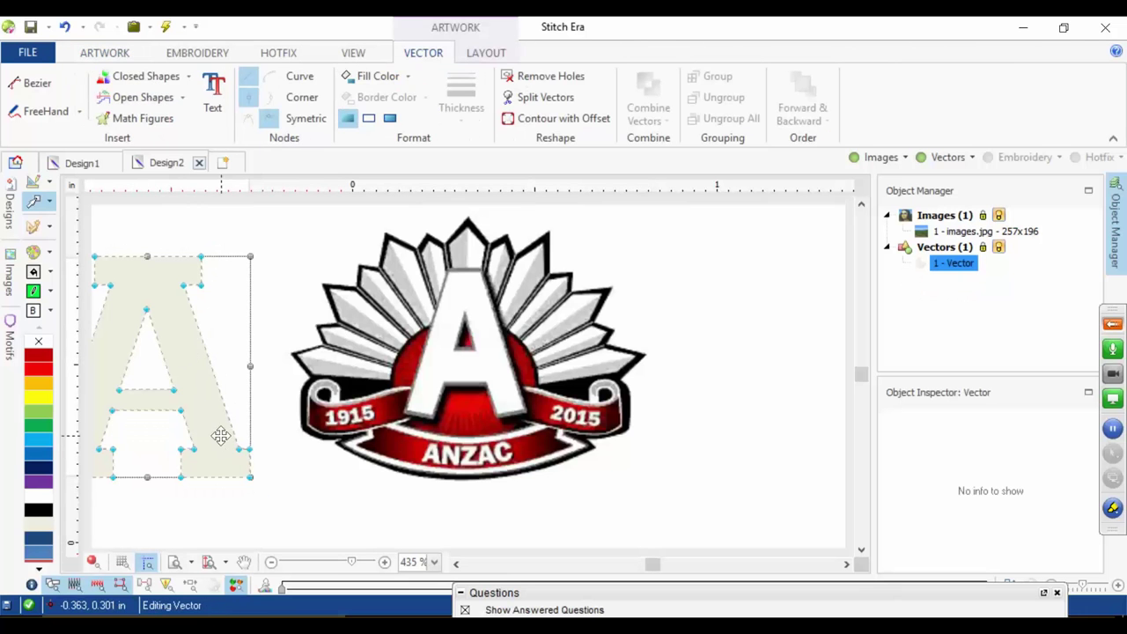
left_click_drag(220, 435, 530, 431)
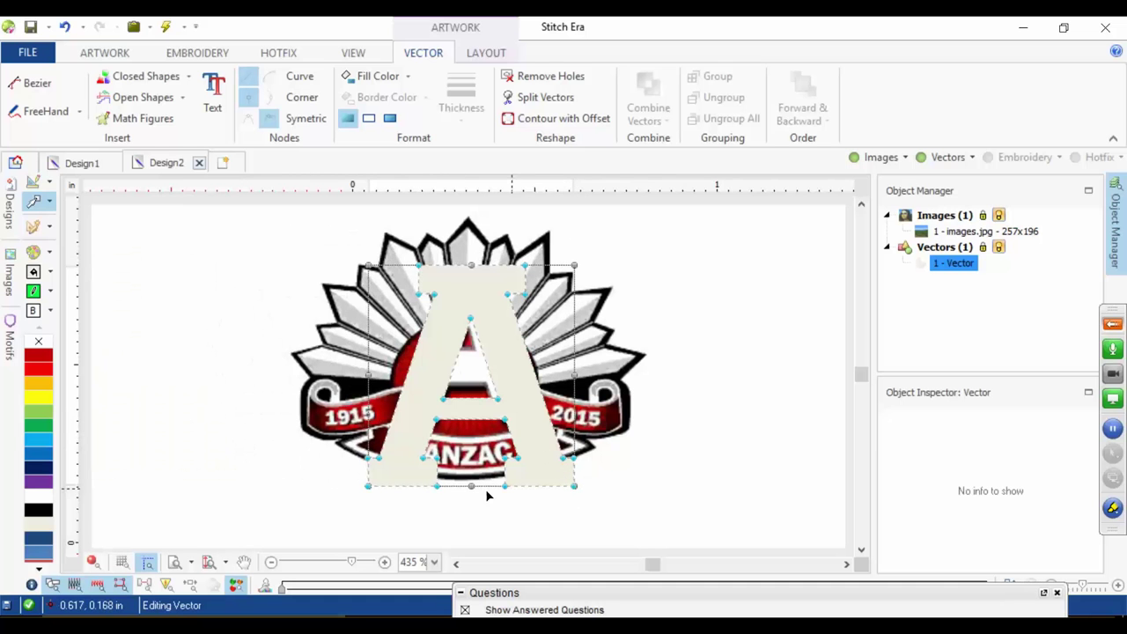
left_click_drag(573, 262, 513, 331)
left_click_drag(457, 386, 485, 324)
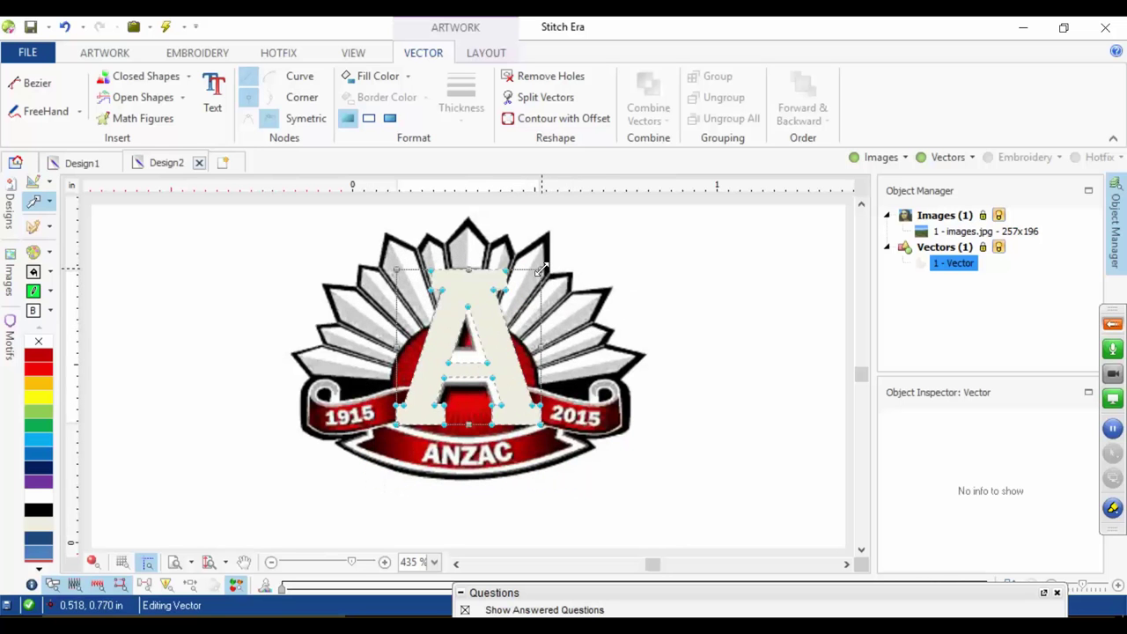
left_click_drag(540, 271, 540, 277)
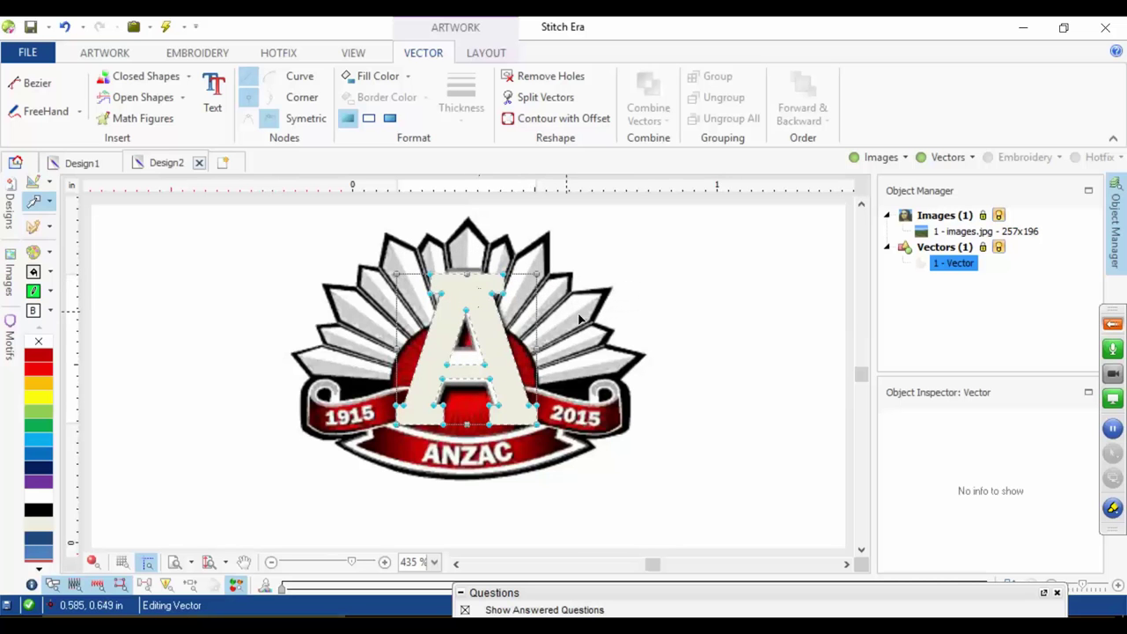
Step: Nudge the letter A slightly upward so its top edge lines up with the logo's A
left_click(734, 282)
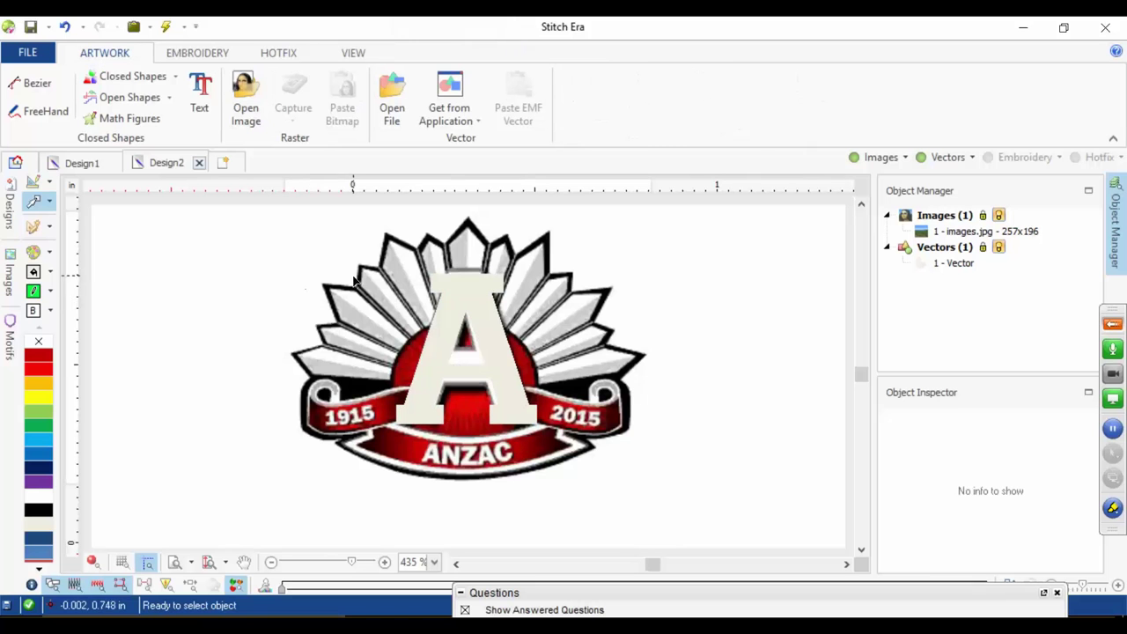
left_click(469, 287)
left_click_drag(469, 287, 467, 281)
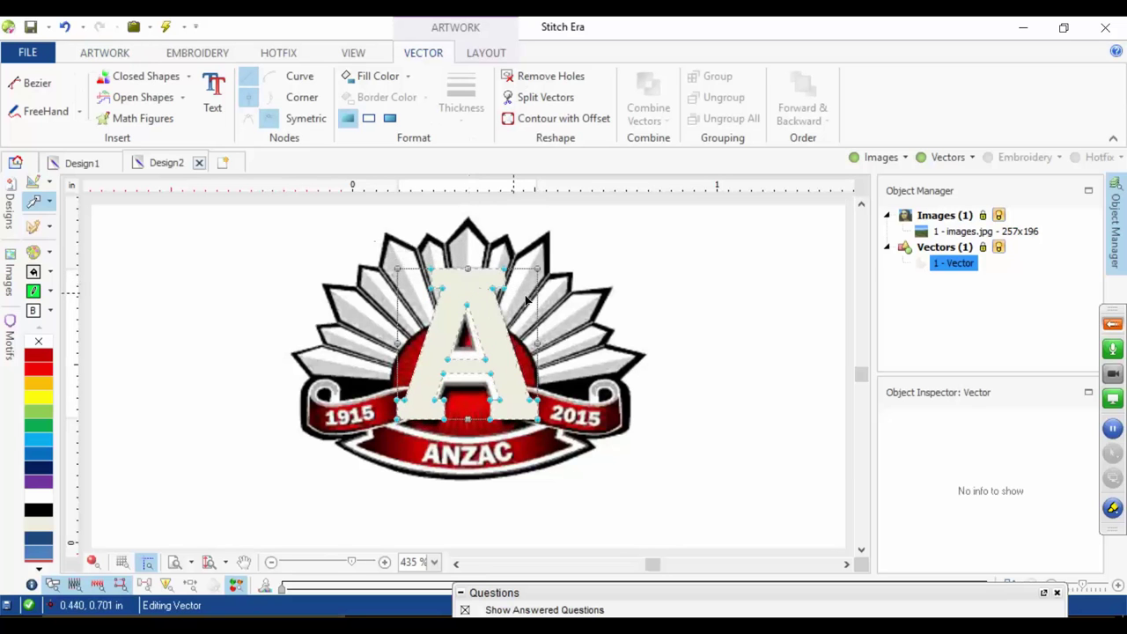
left_click(763, 326)
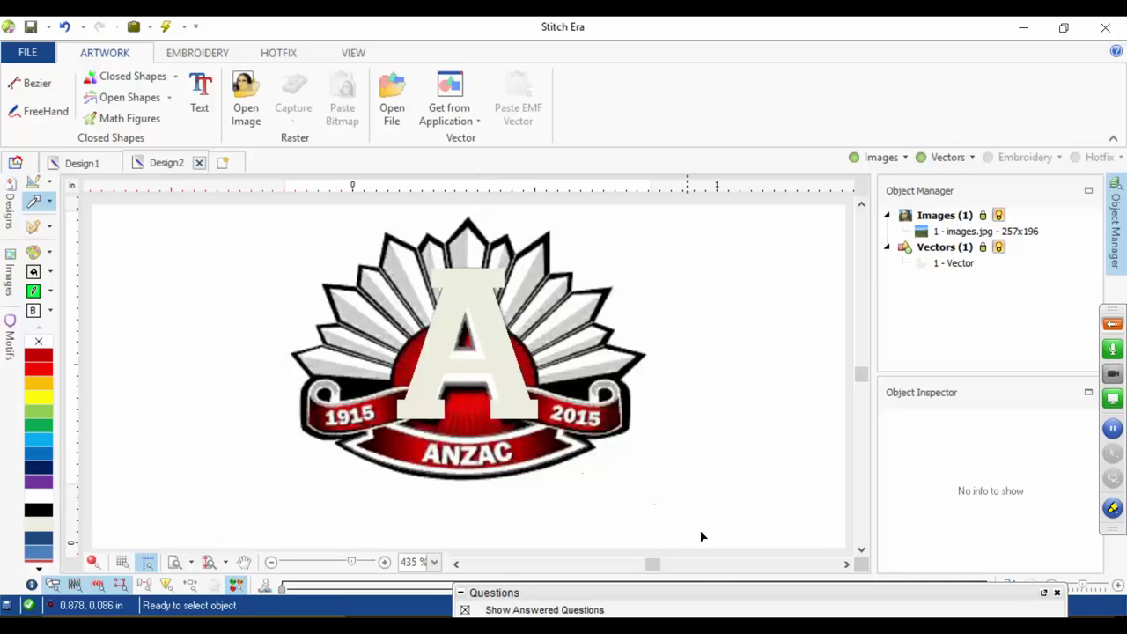
Step: Move the webinar's Questions window over the canvas and expand the GoToWebinar control panel to check for attendee questions
left_click_drag(705, 592, 405, 196)
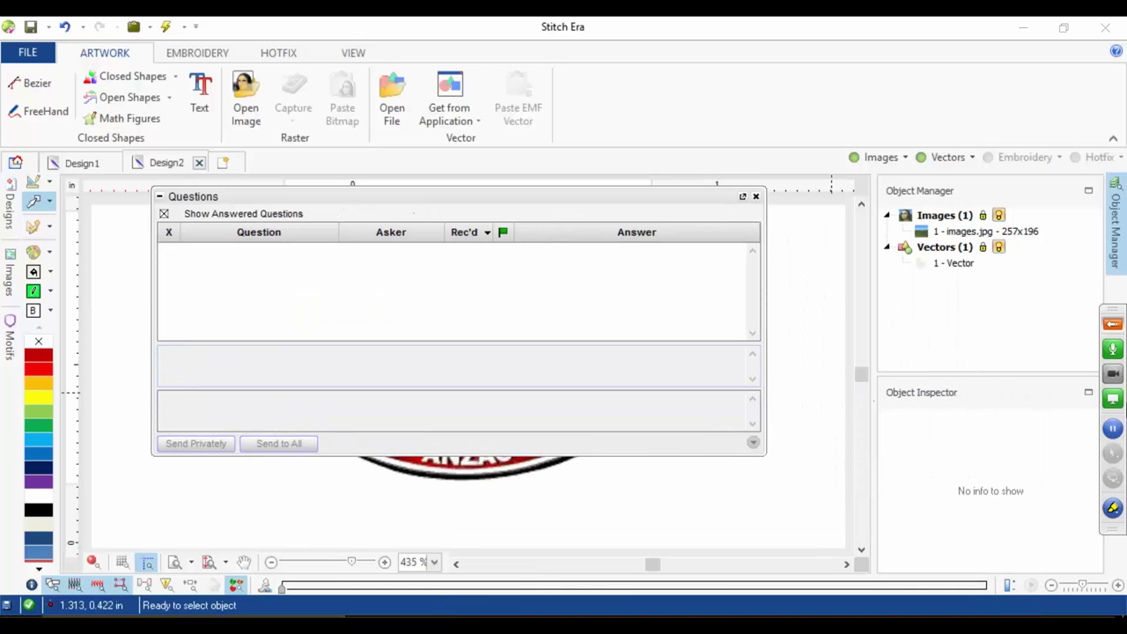
left_click(1112, 325)
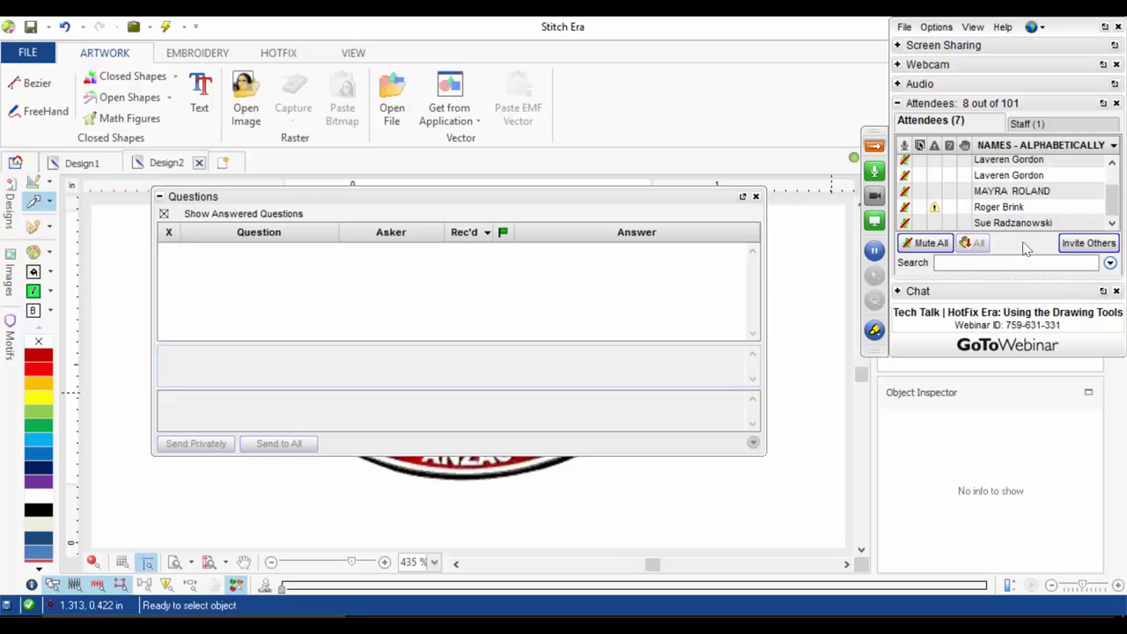
mouse_move(1009, 203)
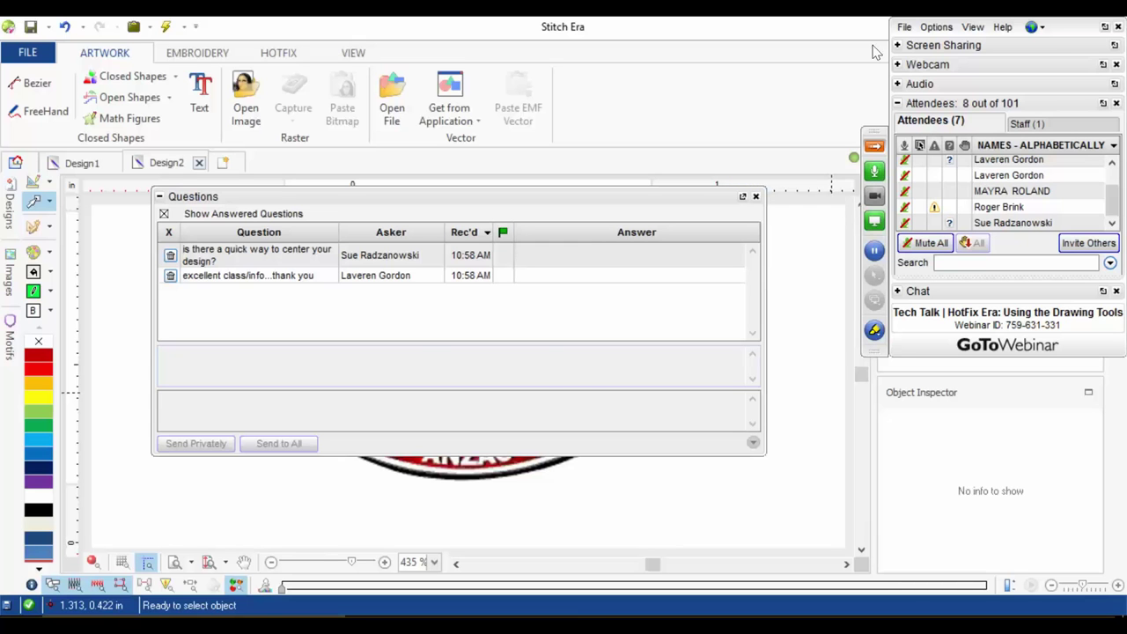
Step: Dismiss the webinar's Questions window and, in Design1, place a vertical and a horizontal guideline at 0 on the rulers
left_click(757, 195)
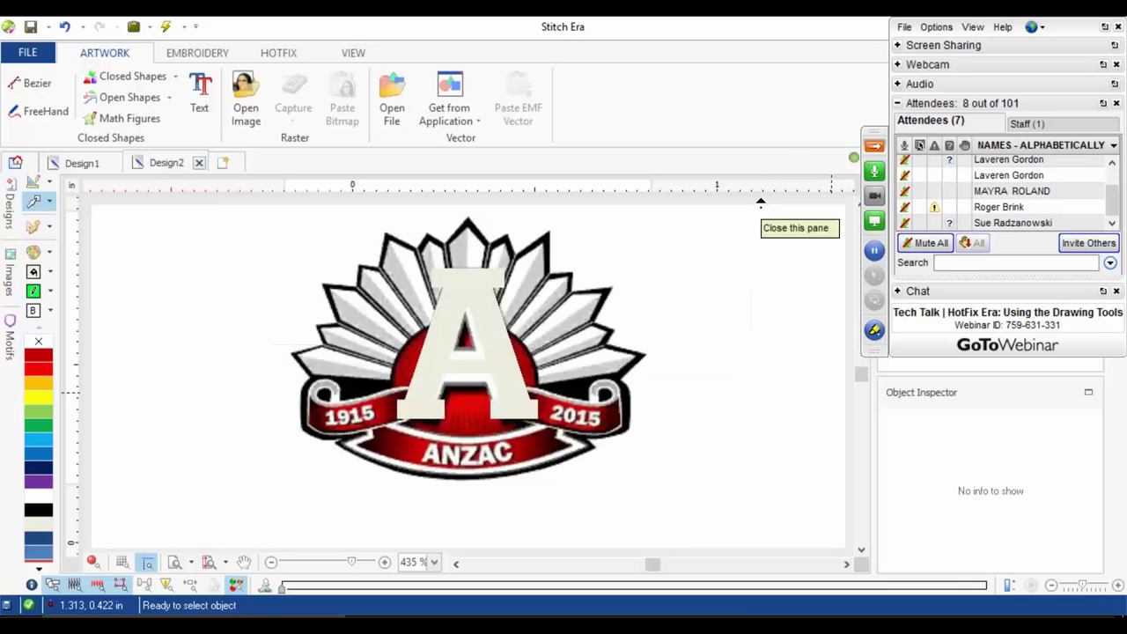
left_click(102, 166)
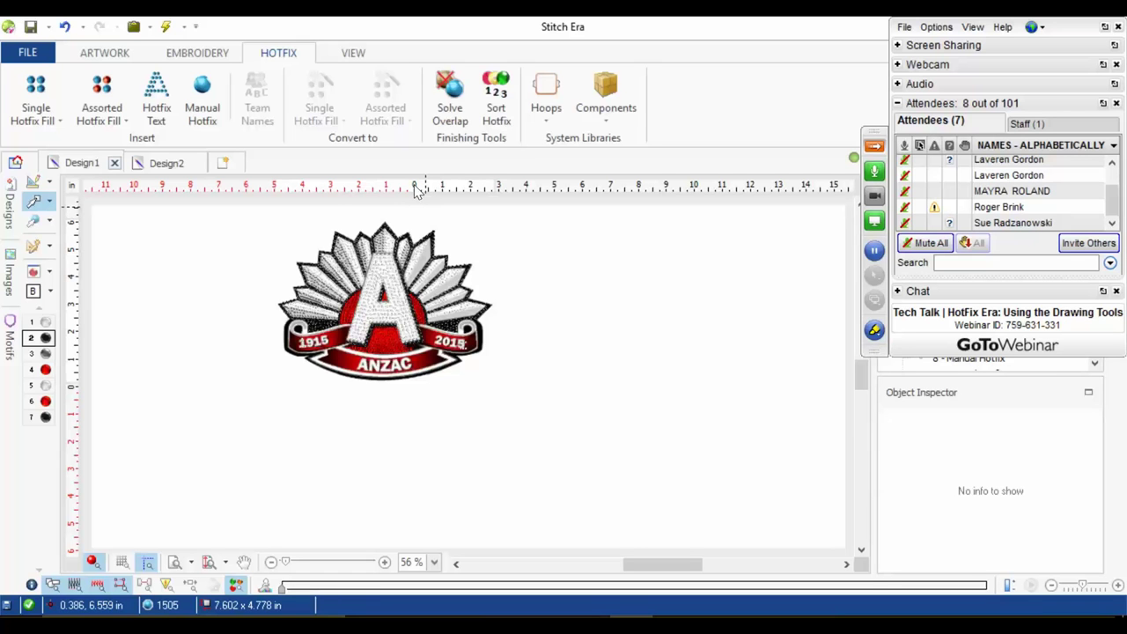
scroll(415, 186, "down", 2)
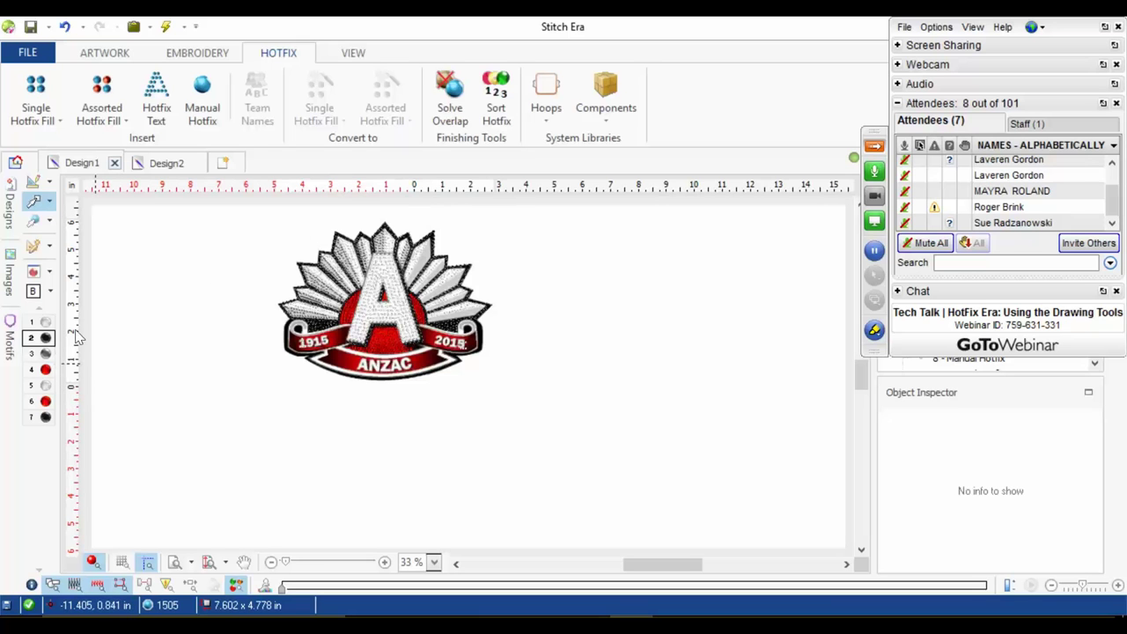
left_click_drag(77, 308, 413, 312)
left_click_drag(441, 187, 415, 386)
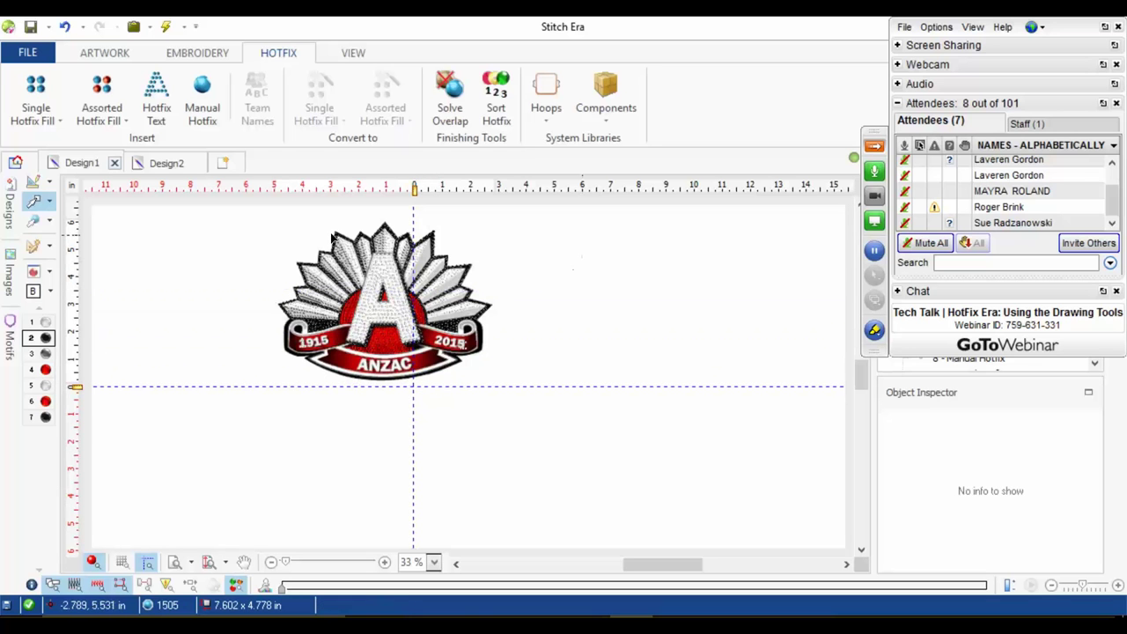
Step: Select the entire ANZAC design, move it so its centre sits on the guideline intersection, and hide the guidelines
left_click_drag(208, 207, 668, 481)
left_click_drag(375, 287, 403, 373)
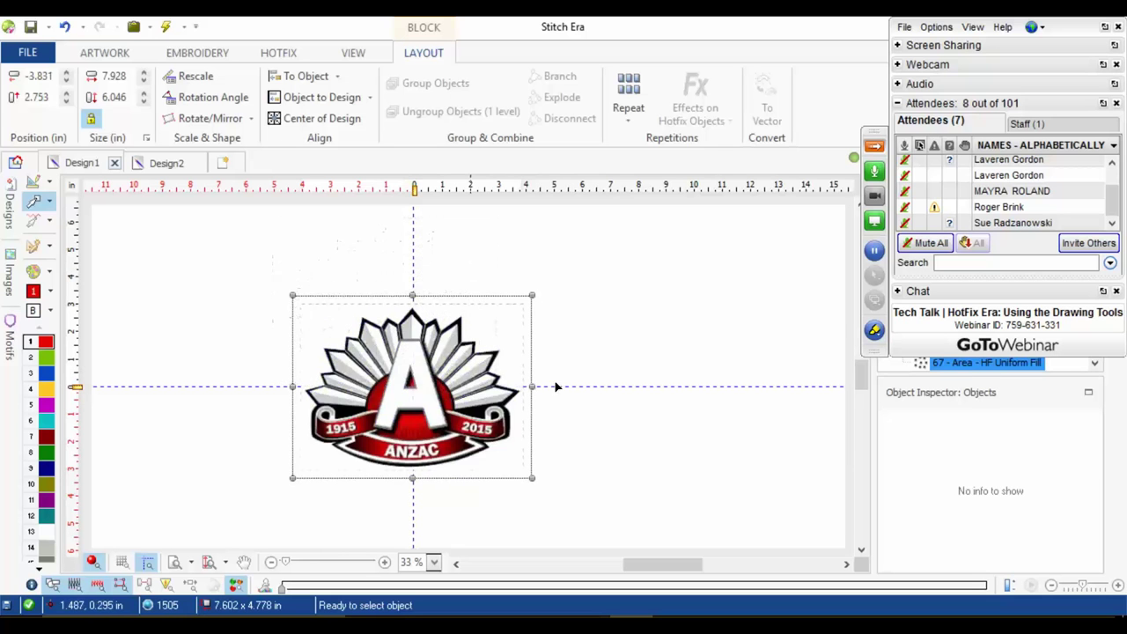
left_click(769, 304)
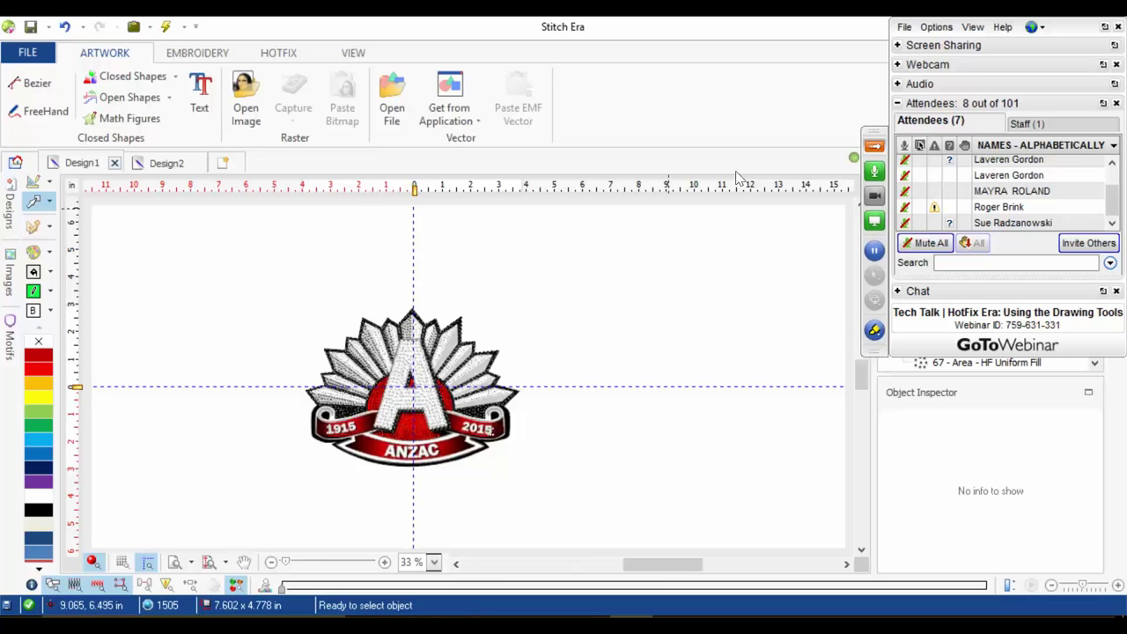
left_click(150, 564)
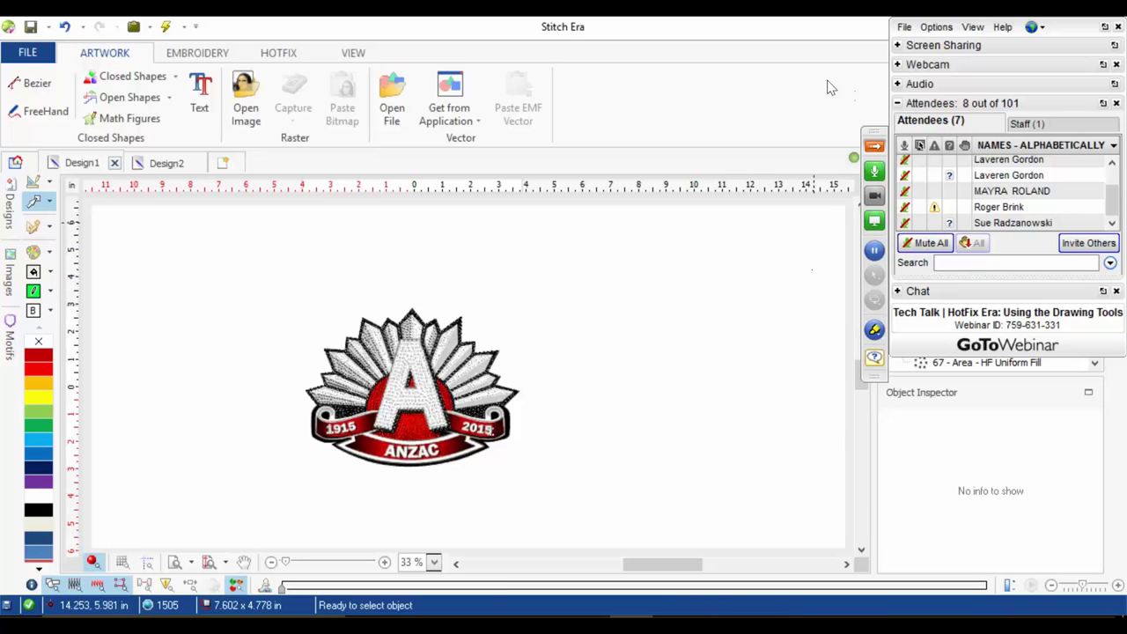
Step: Reopen the webinar's Questions window and read through the list of attendee questions
left_click(874, 358)
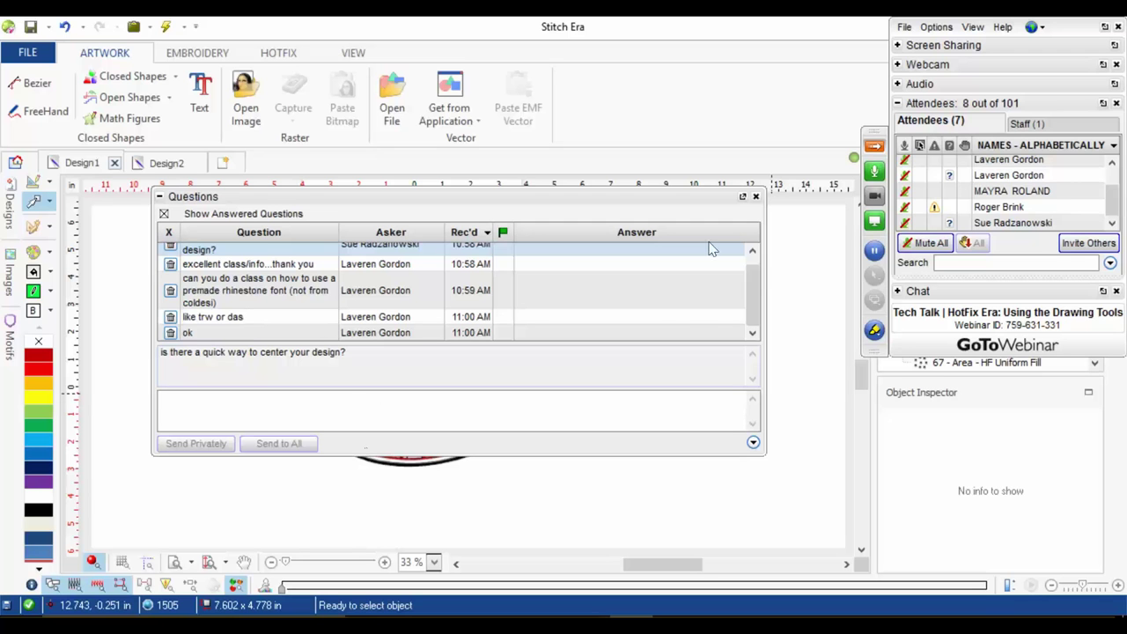
scroll(749, 306, "up", 1)
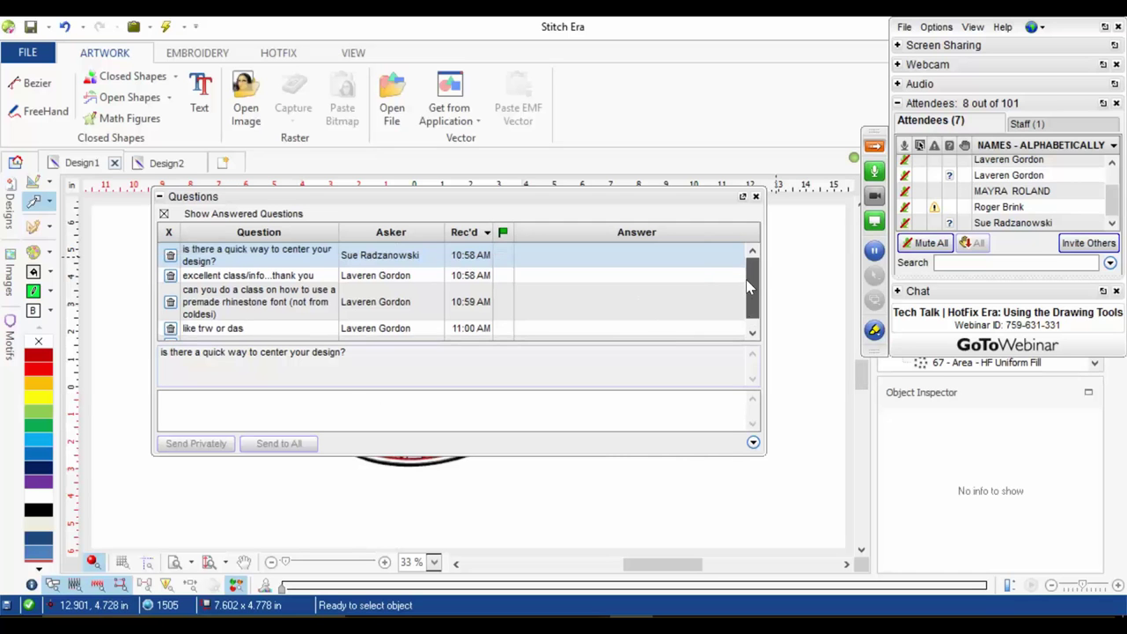
scroll(747, 271, "down", 1)
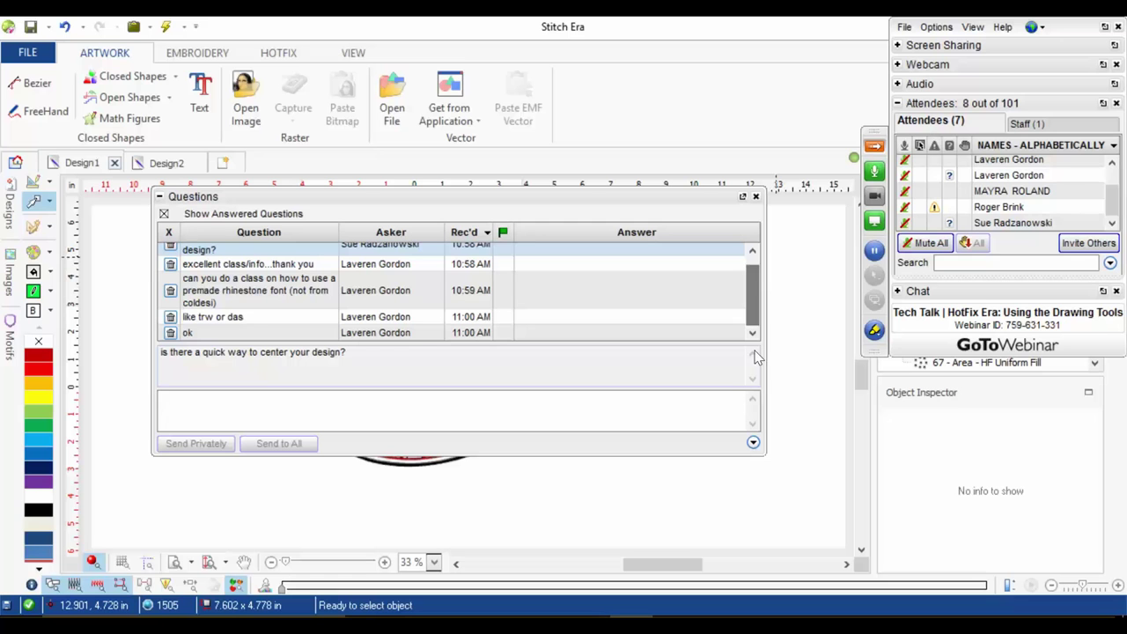